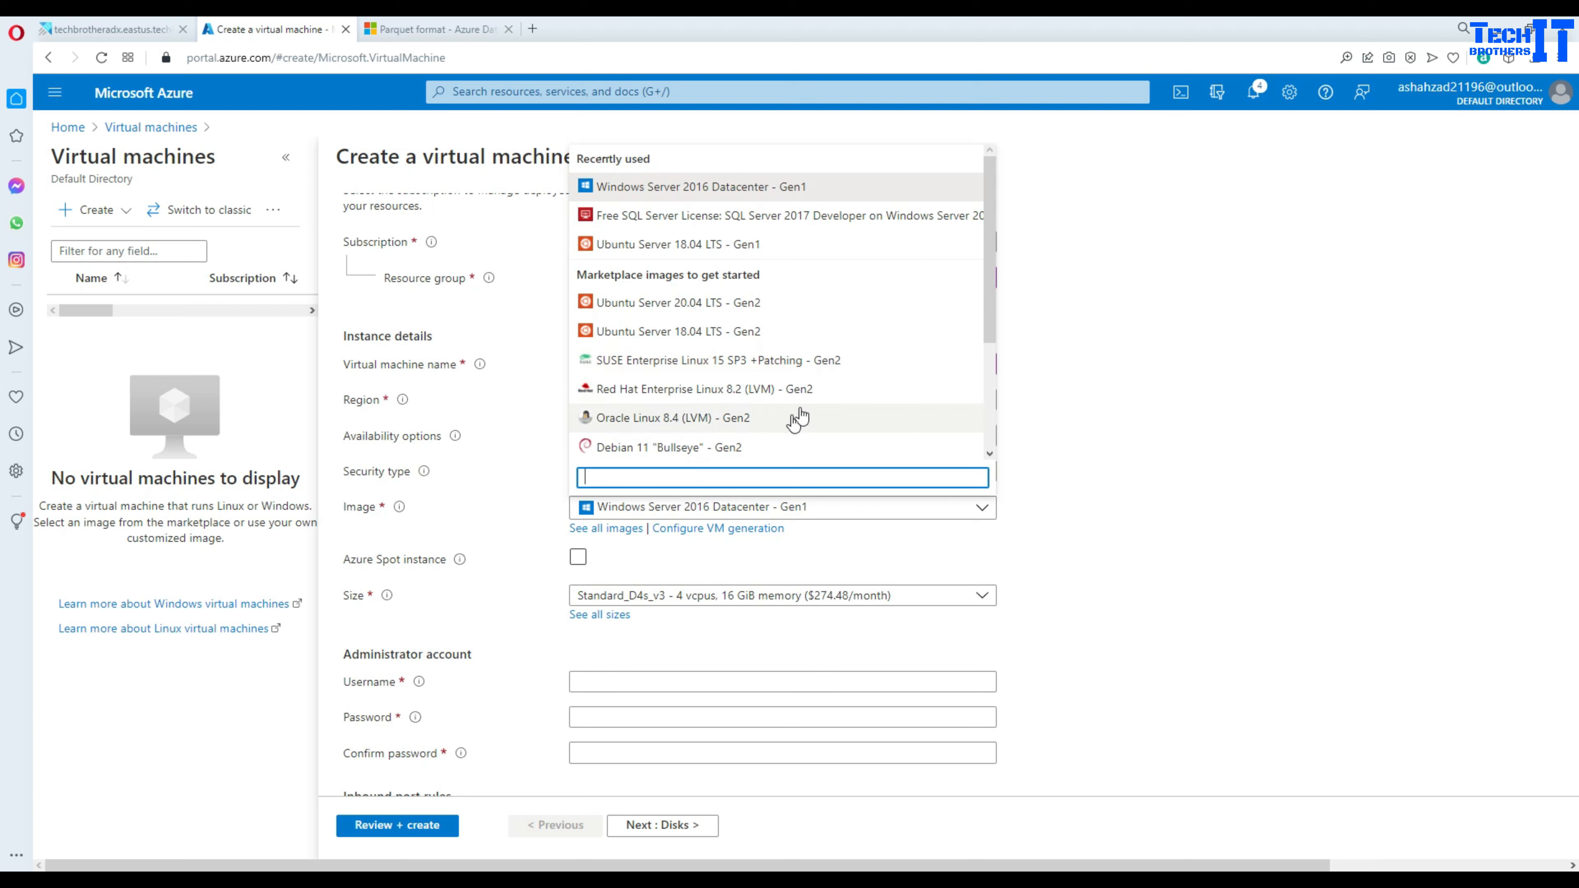
- Change the VM image from Windows Server 2016 Datacenter - Gen1 to Windows Server 2019 Datacenter - Gen2
click(990, 285)
drag(989, 280, 995, 391)
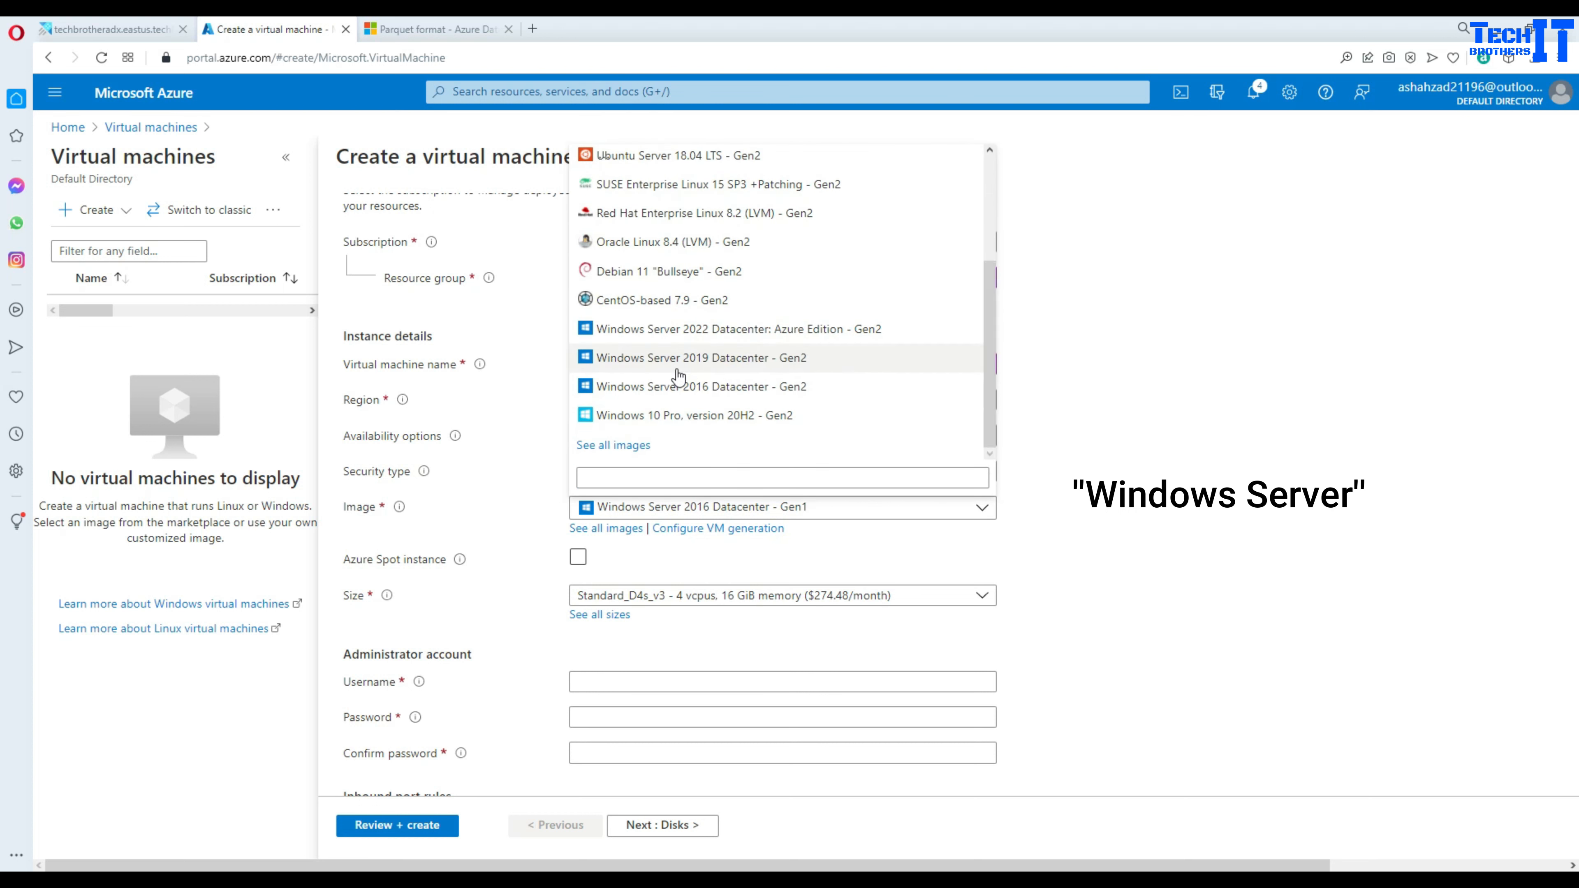
click(730, 369)
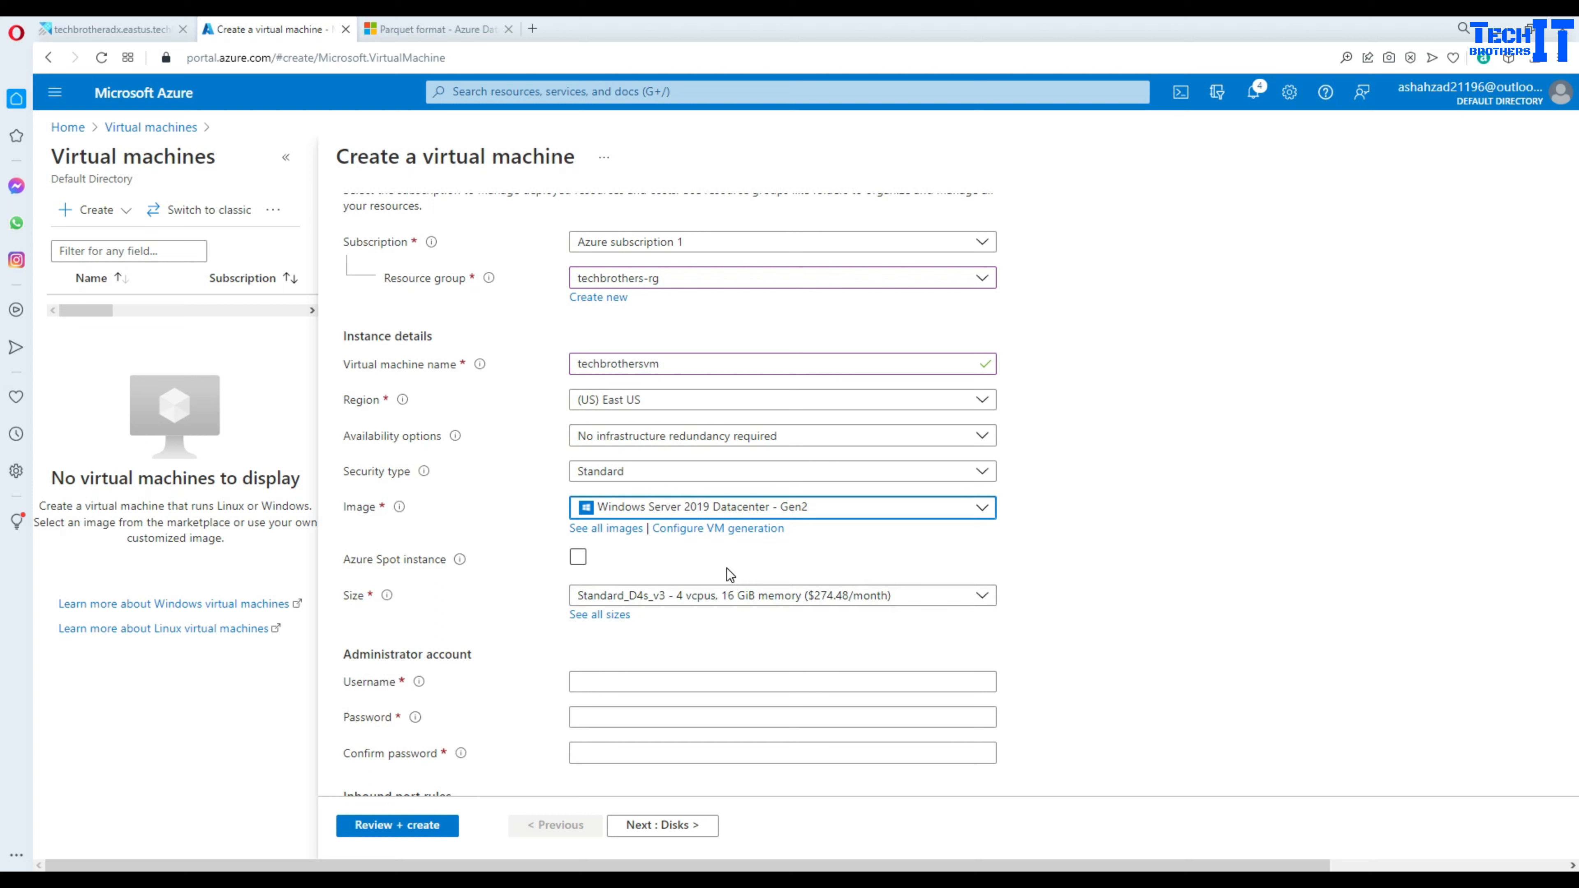
- Fill in the administrator username, password and password confirmation
scroll(536, 624, down, 3)
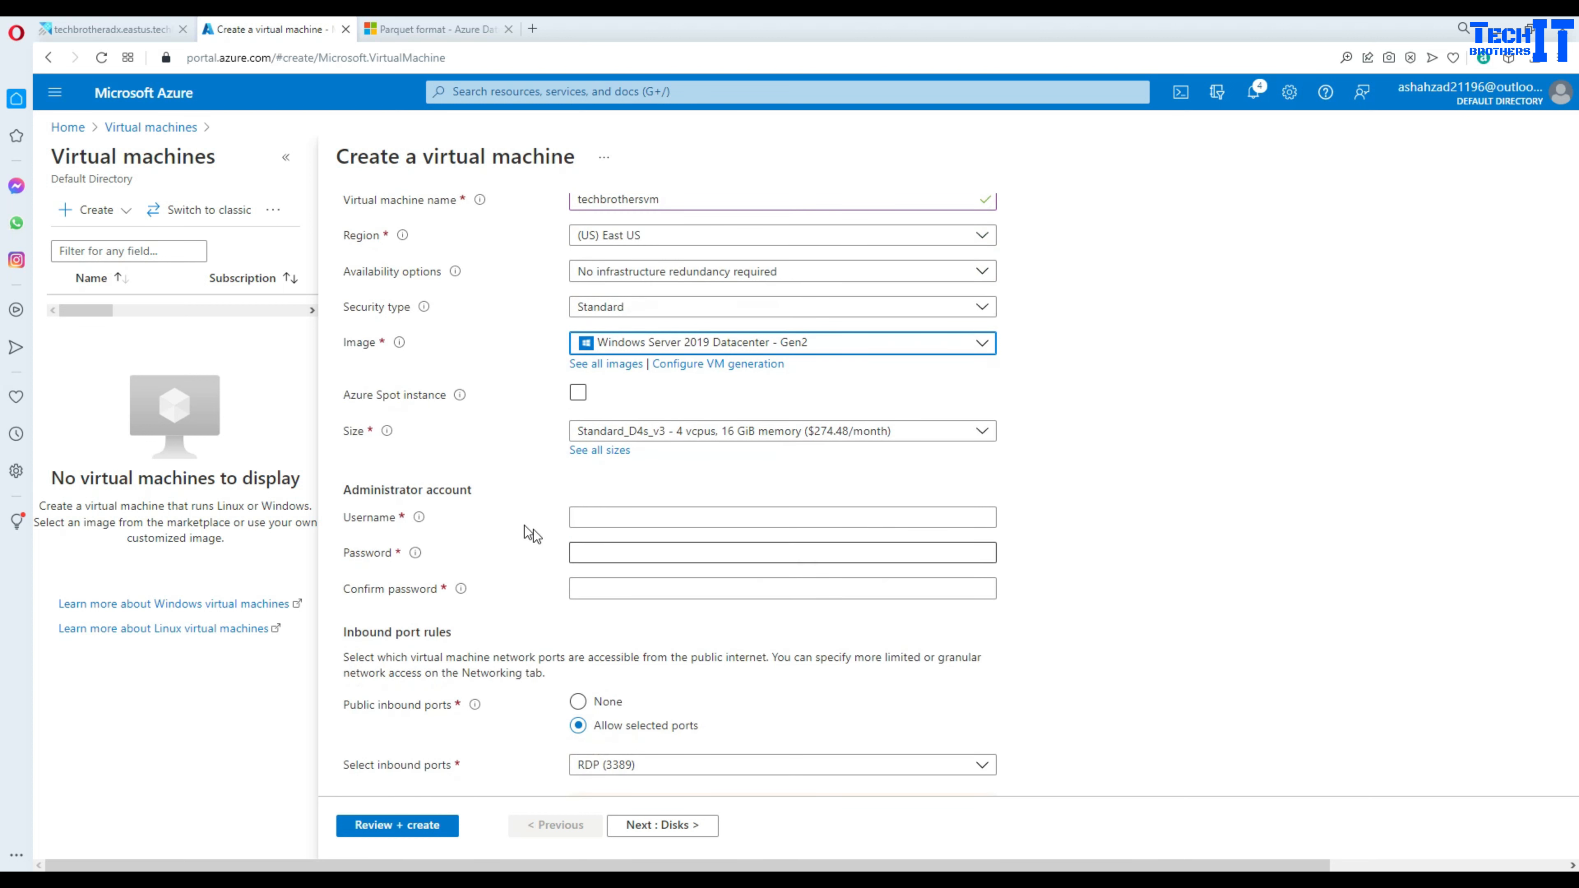
click(582, 511)
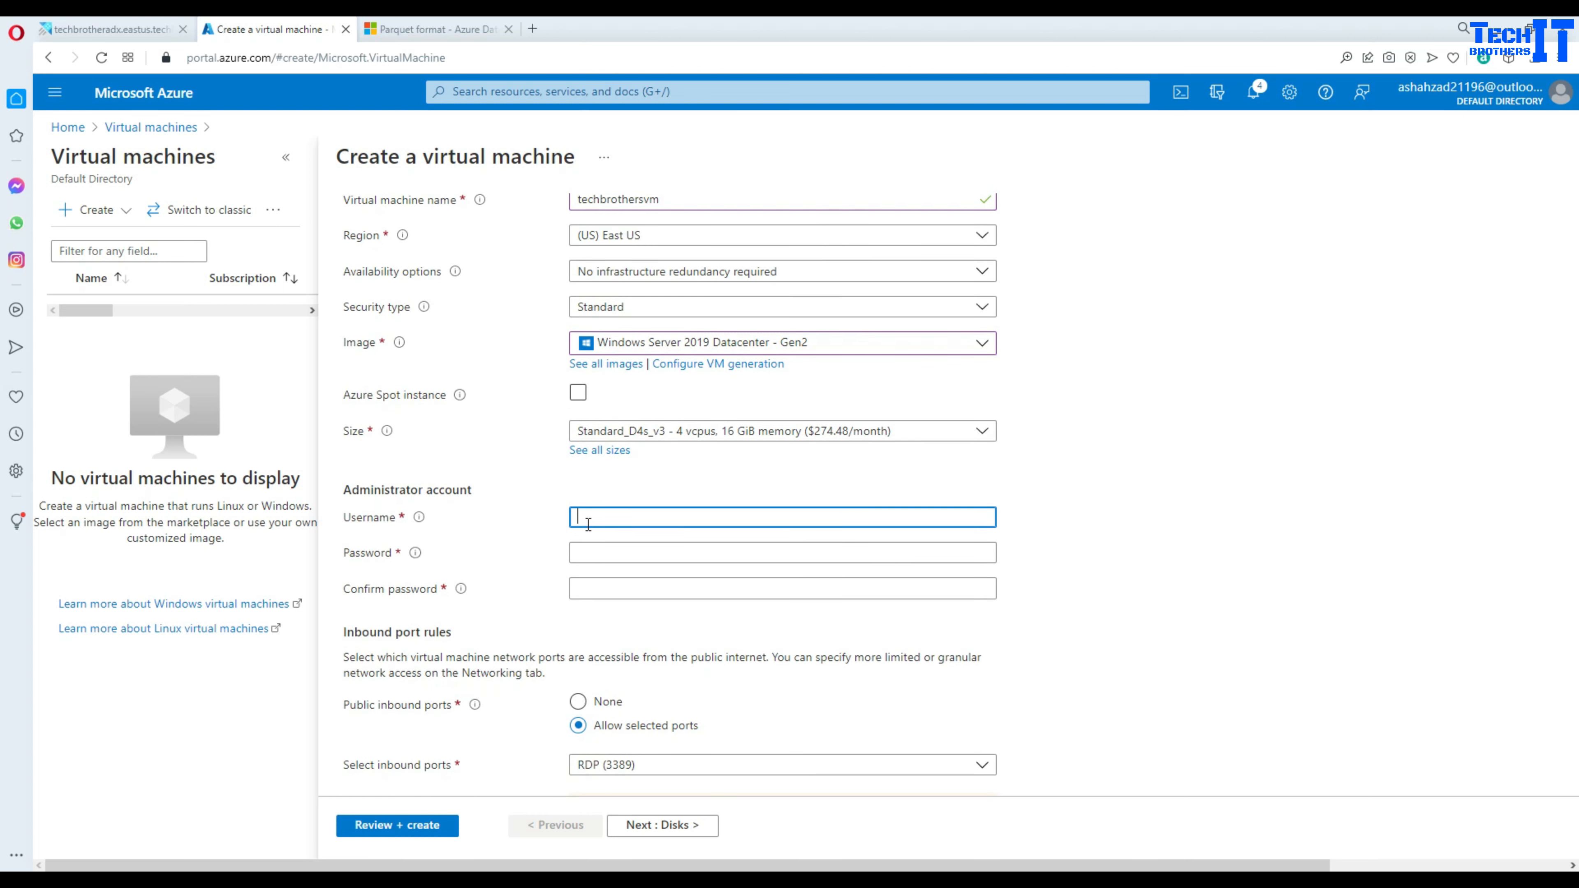
key(Tab)
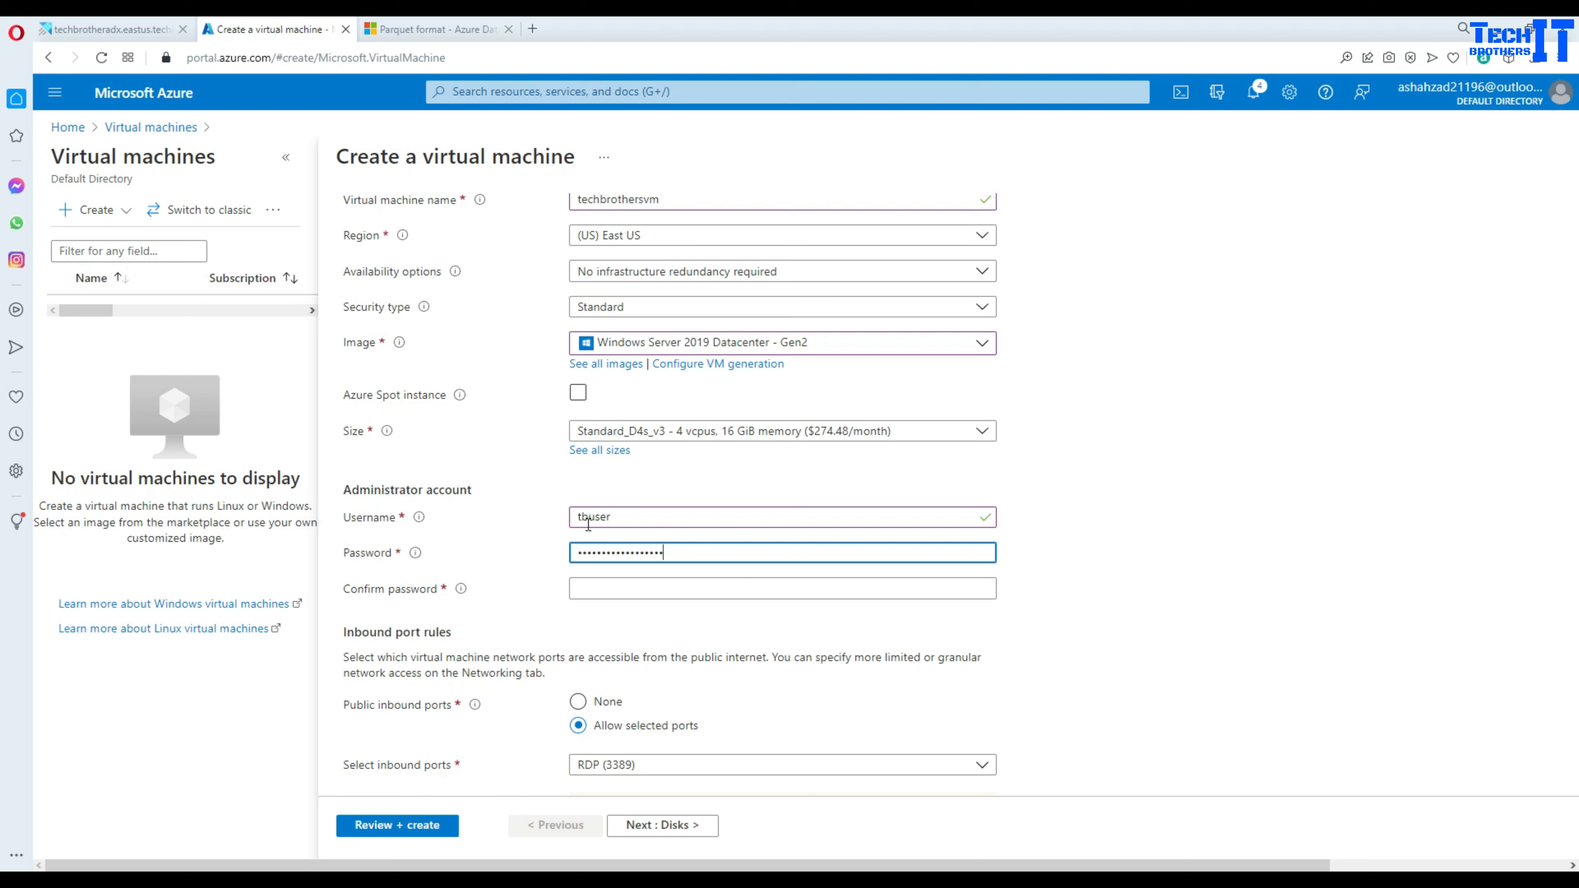
click(595, 585)
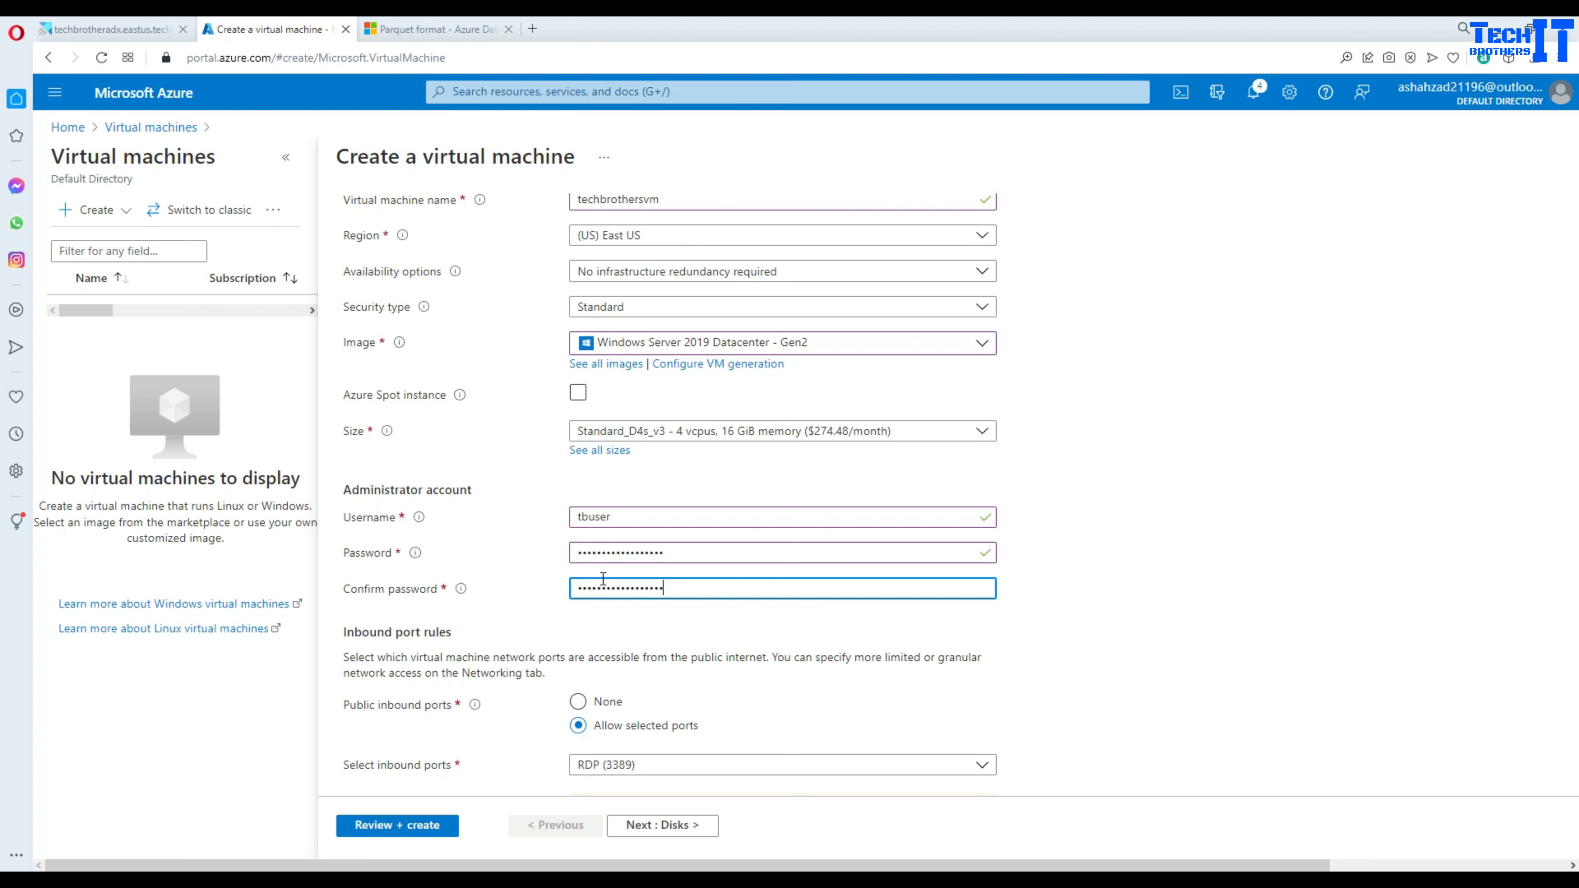
- Run Review + create on the VM settings; validation reports failure
scroll(542, 553, down, 4)
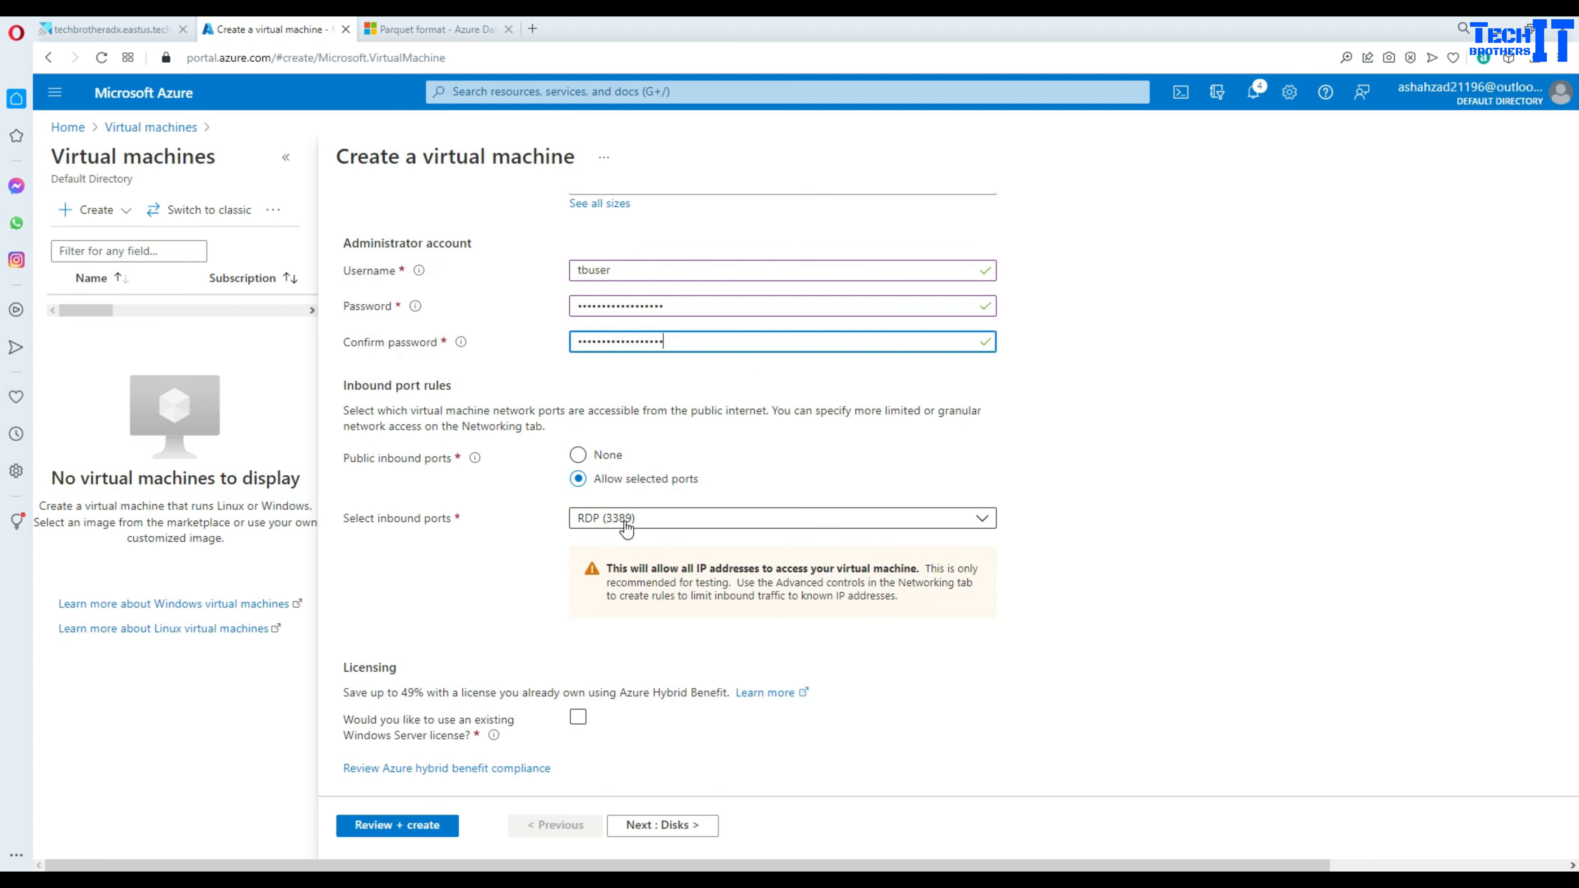
scroll(498, 539, down, 1)
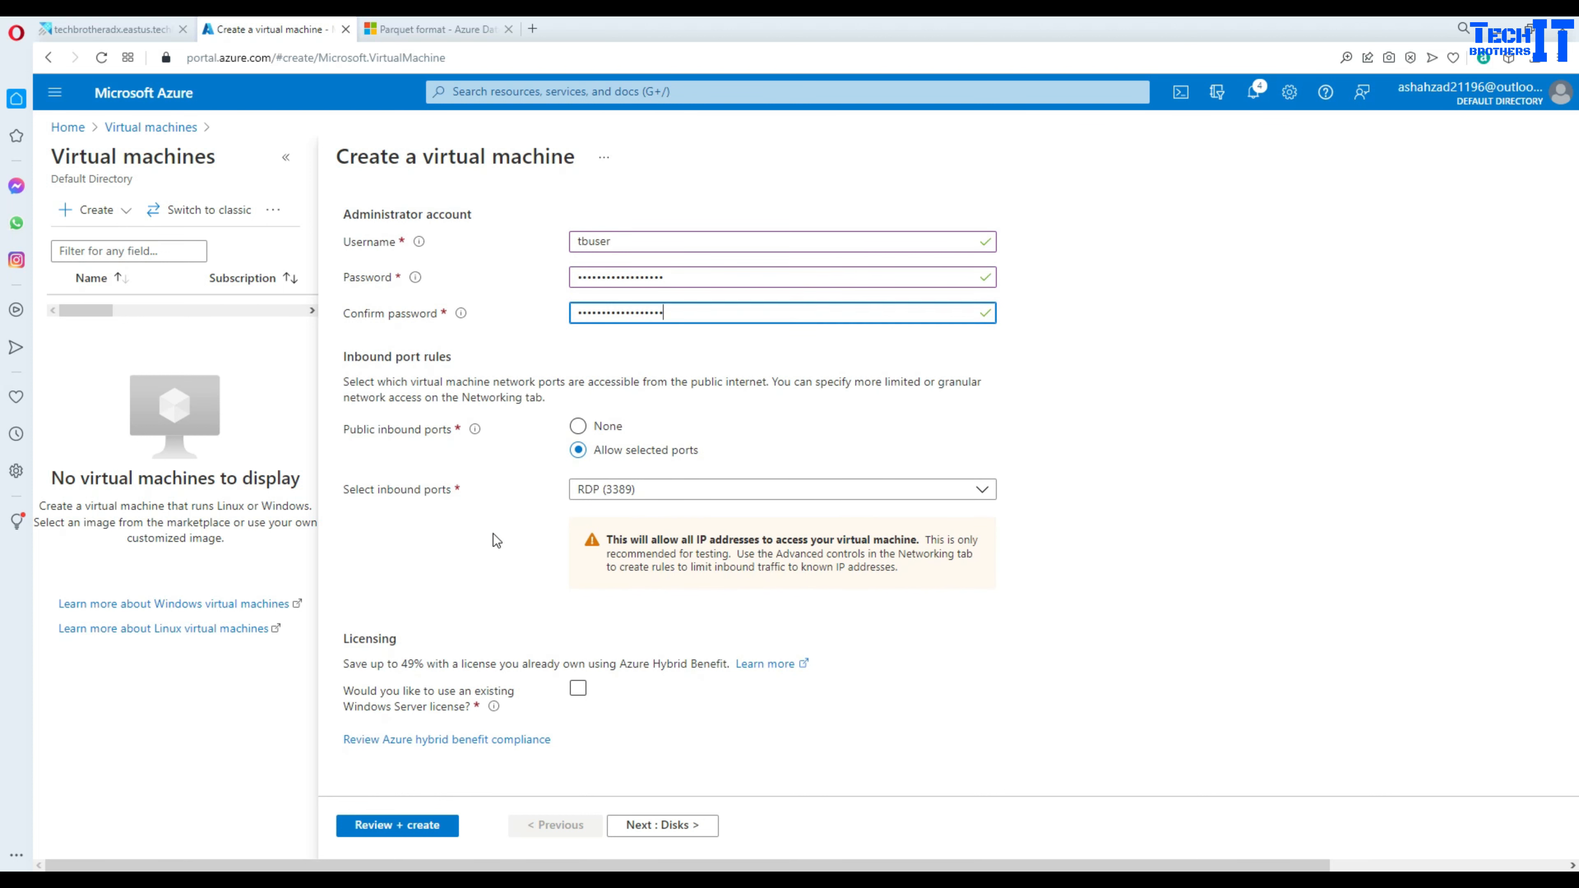
click(423, 827)
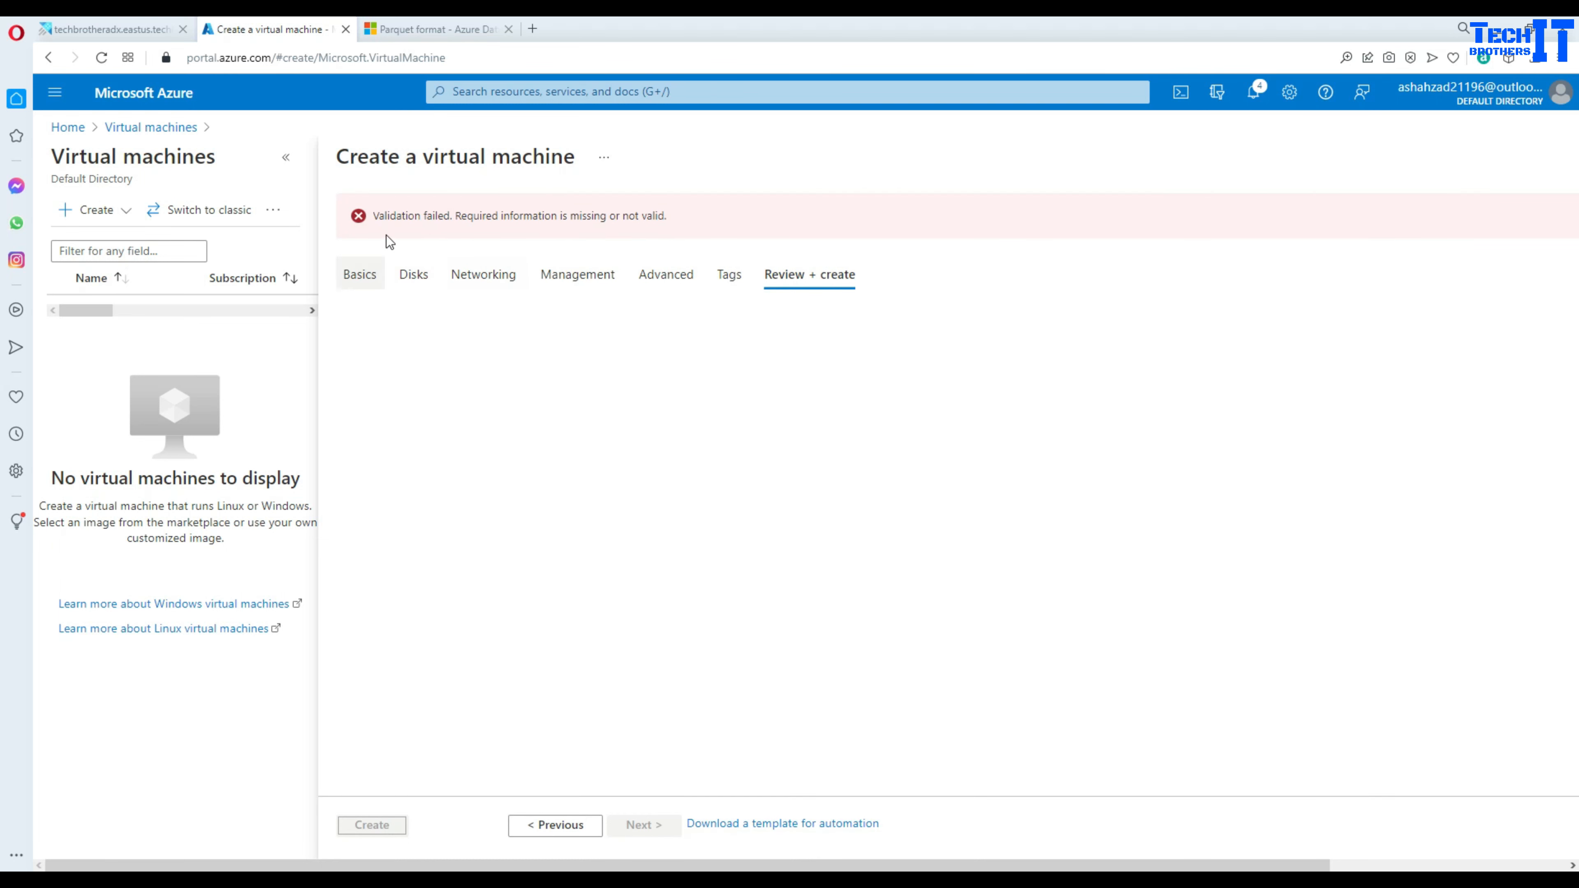
- Return to the Basics tab and recheck the VM fields
click(403, 216)
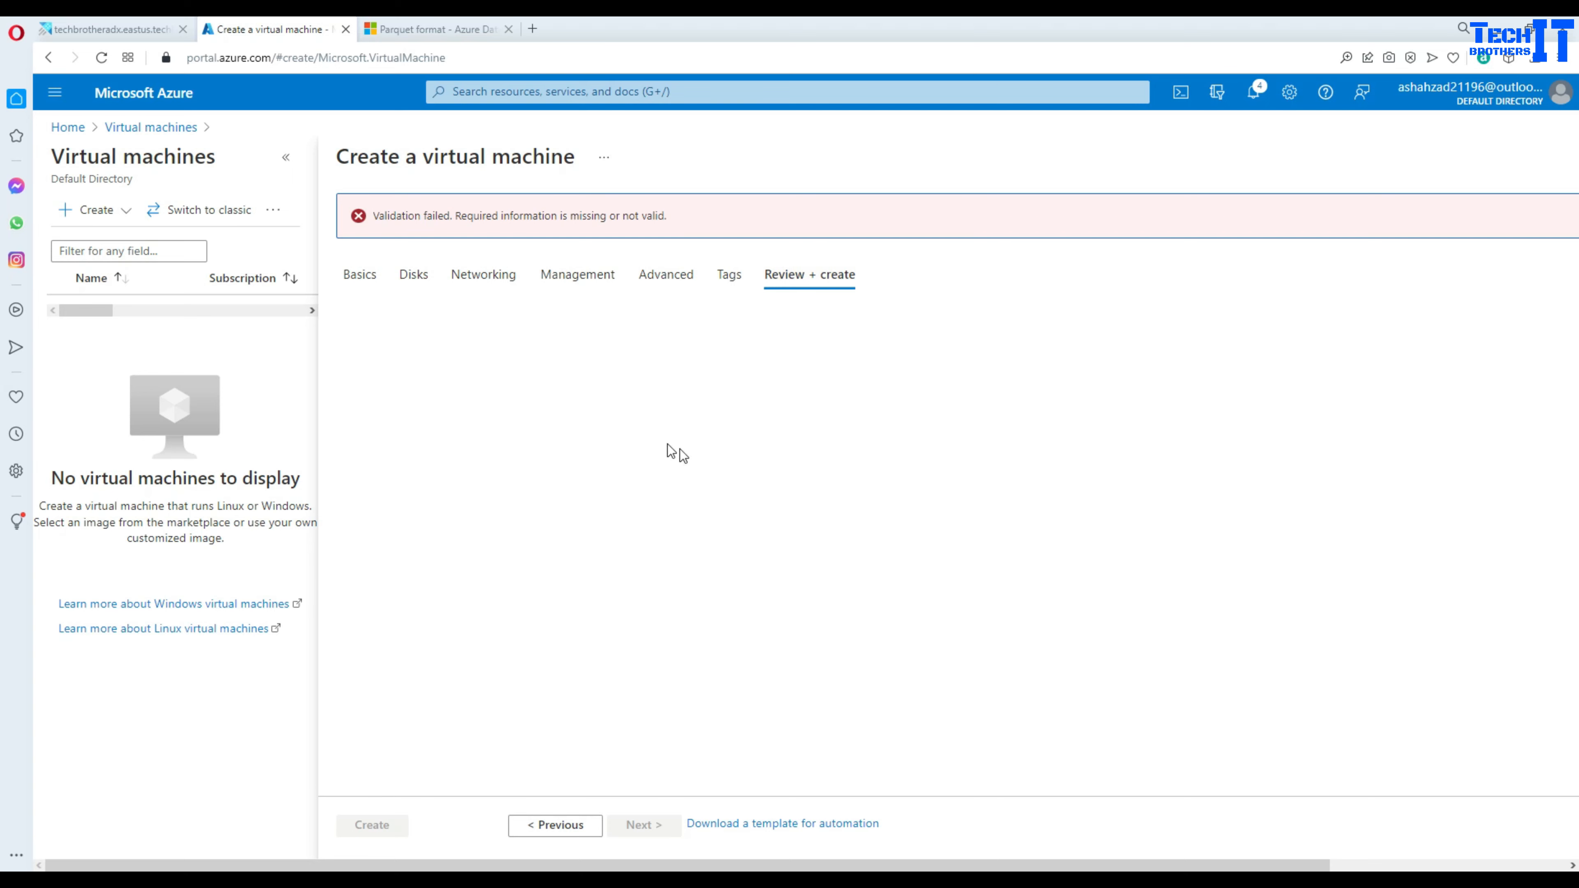
click(377, 278)
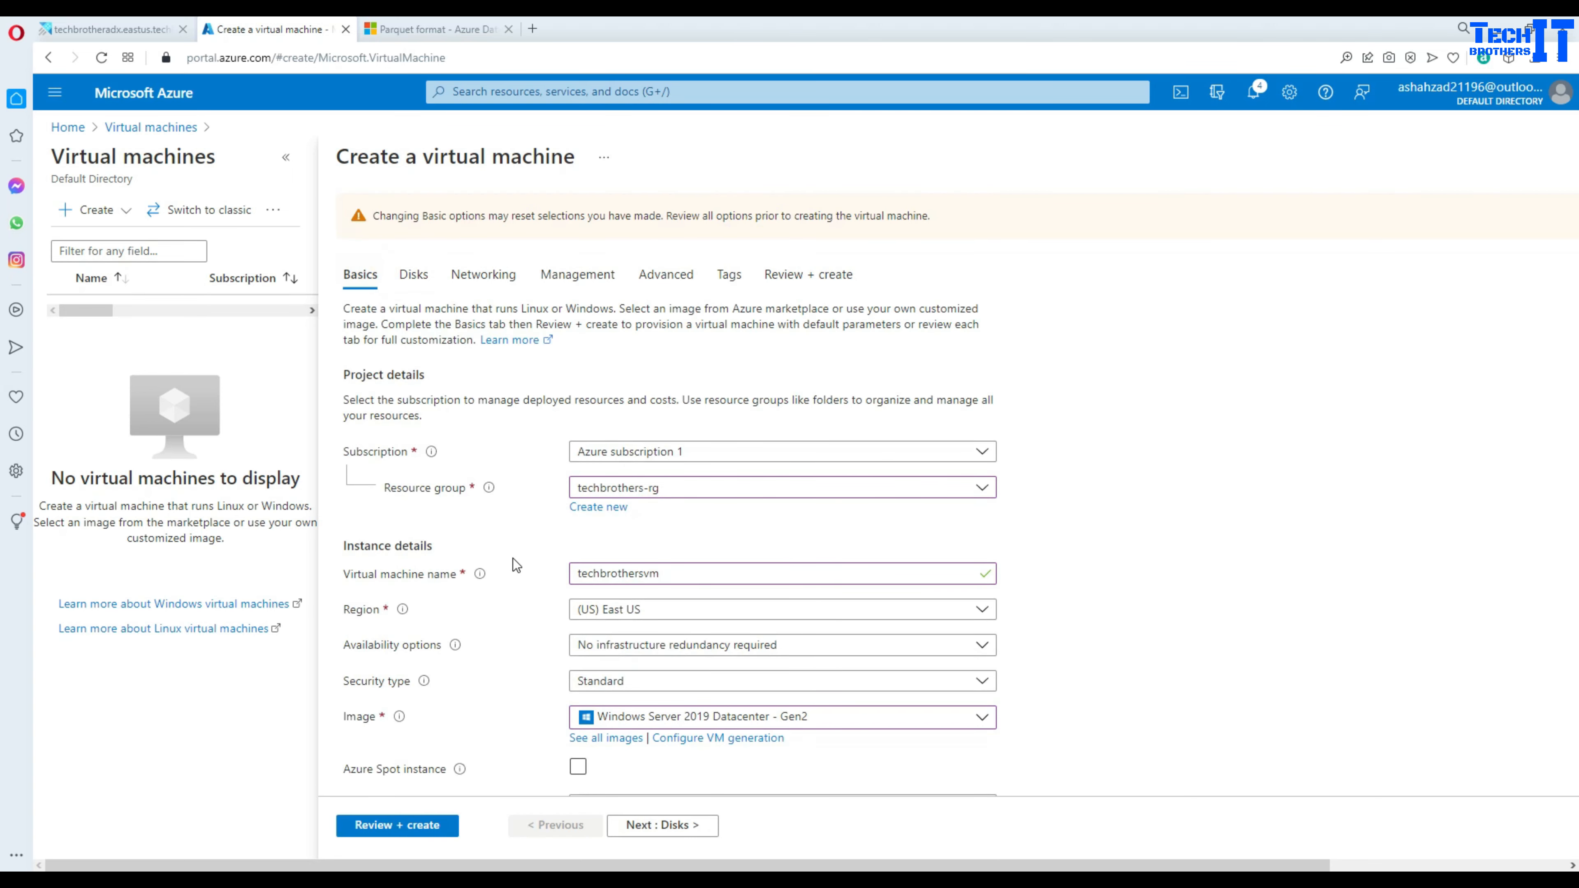
scroll(514, 558, down, 5)
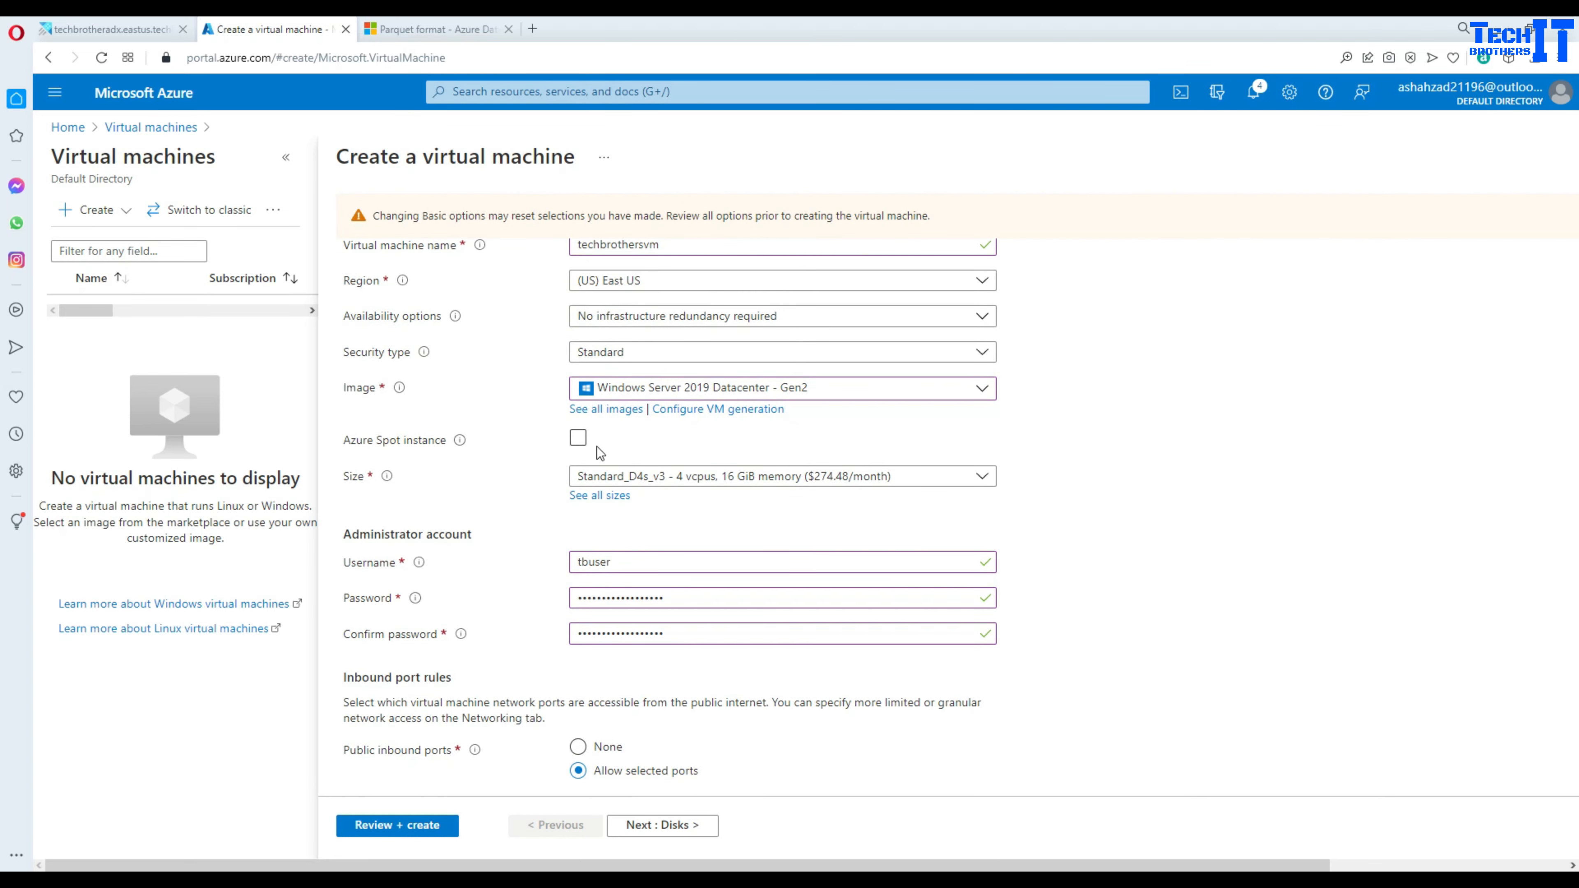
scroll(1057, 461, down, 5)
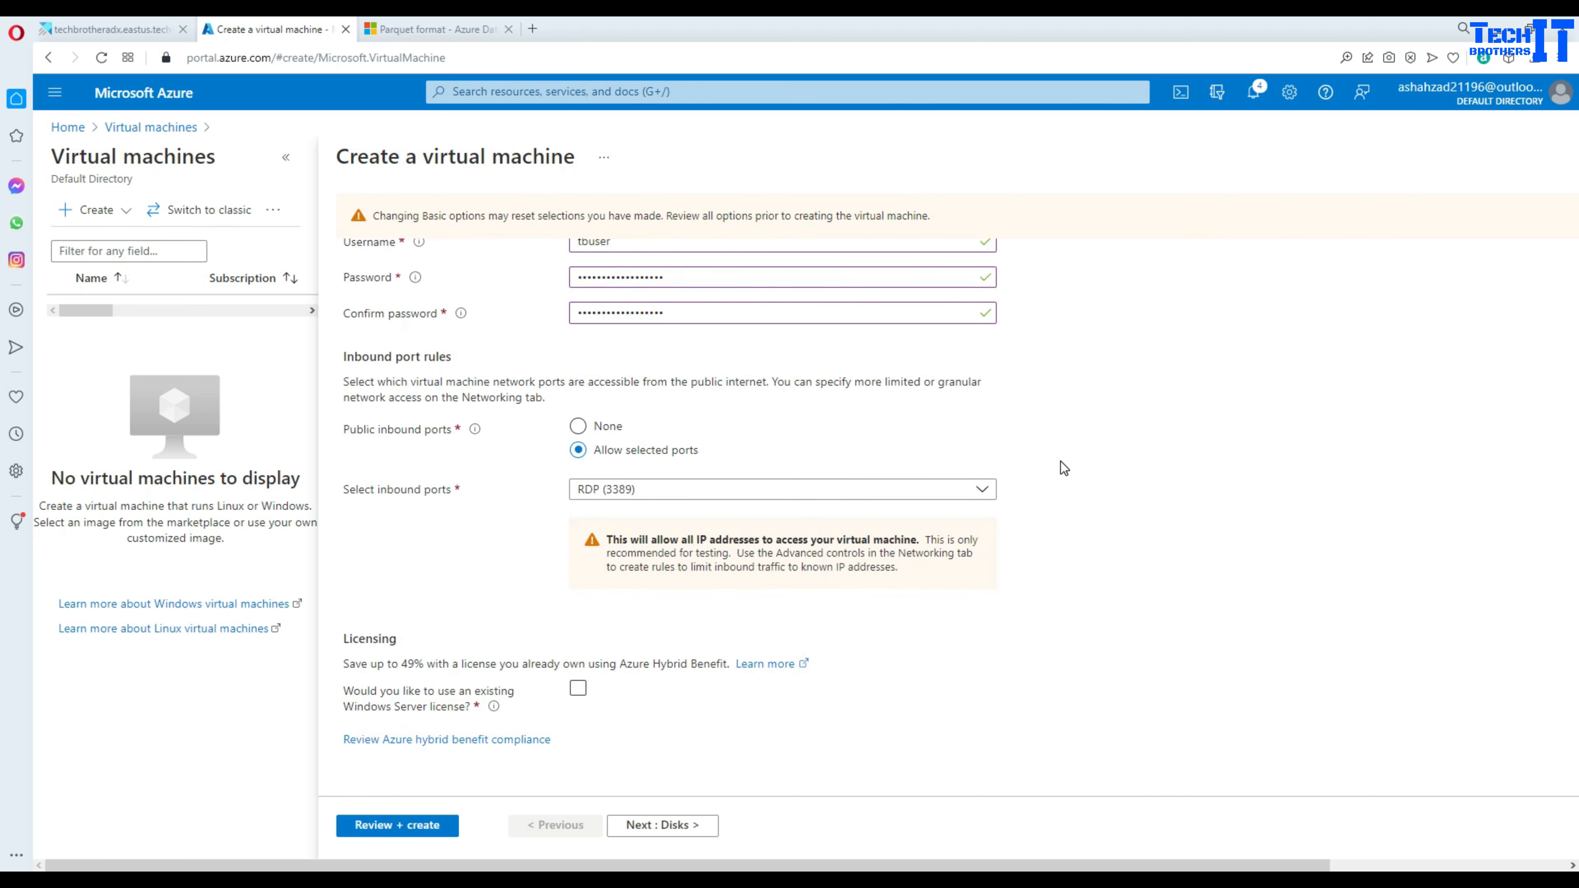
scroll(1061, 462, up, 12)
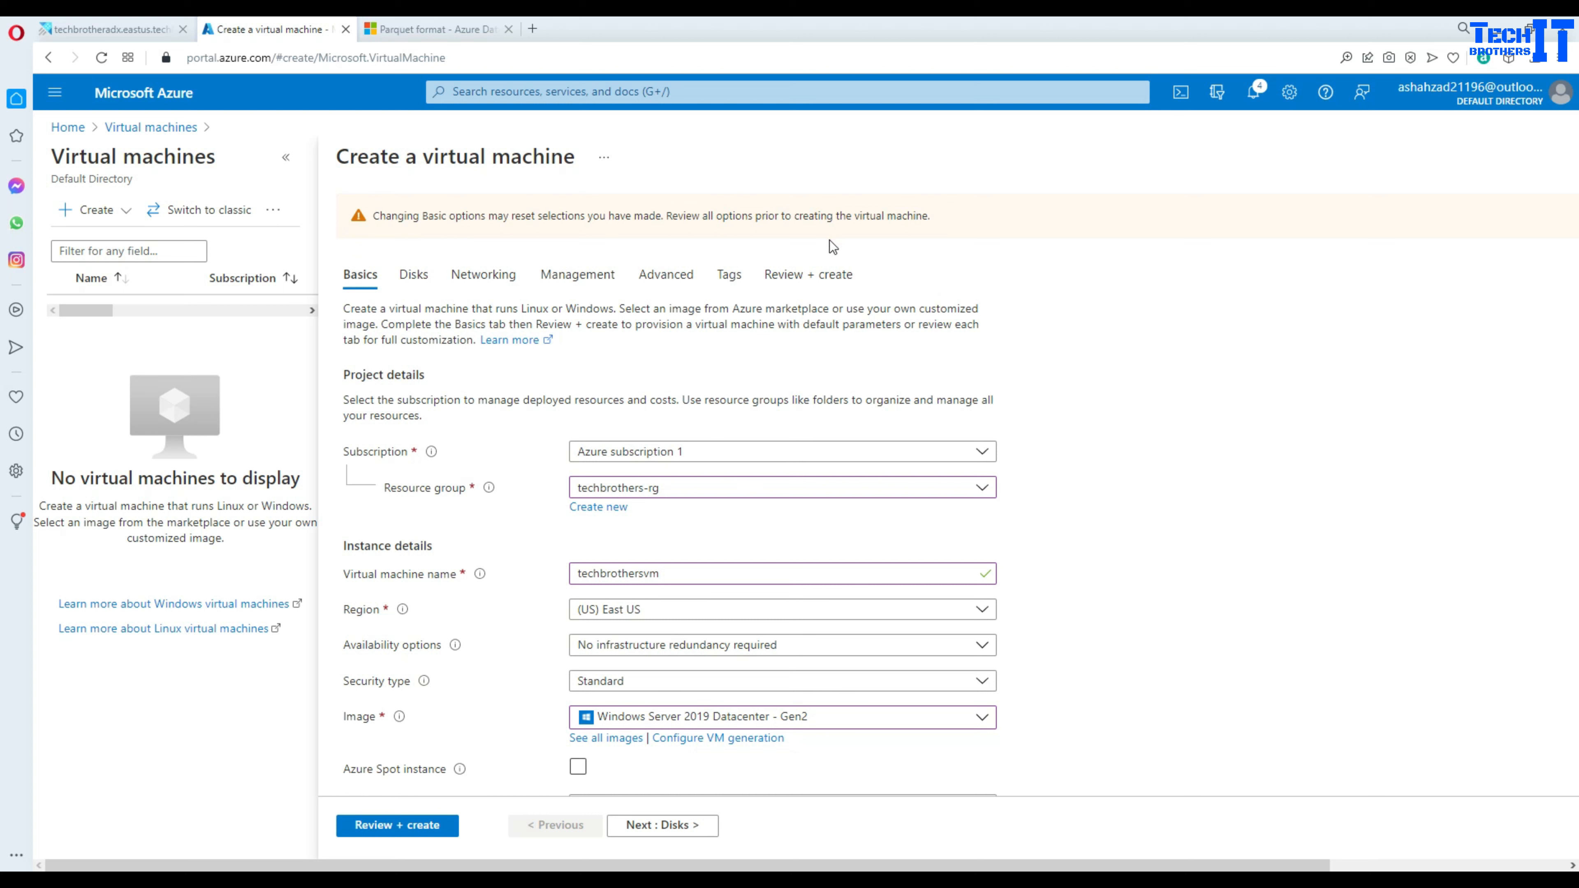
scroll(527, 545, down, 7)
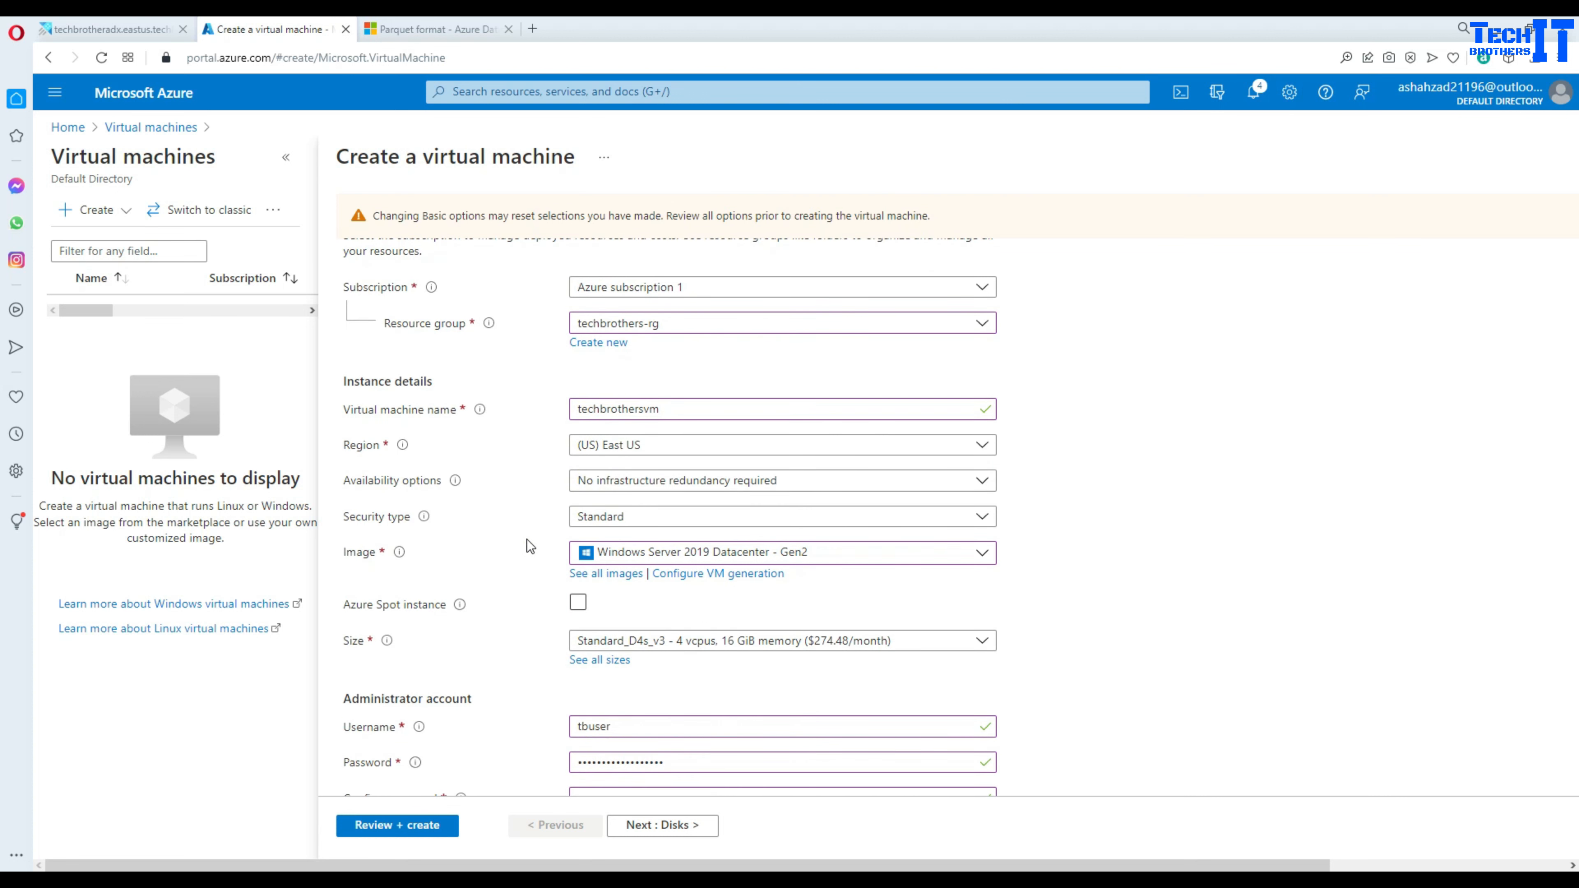
scroll(529, 546, down, 1)
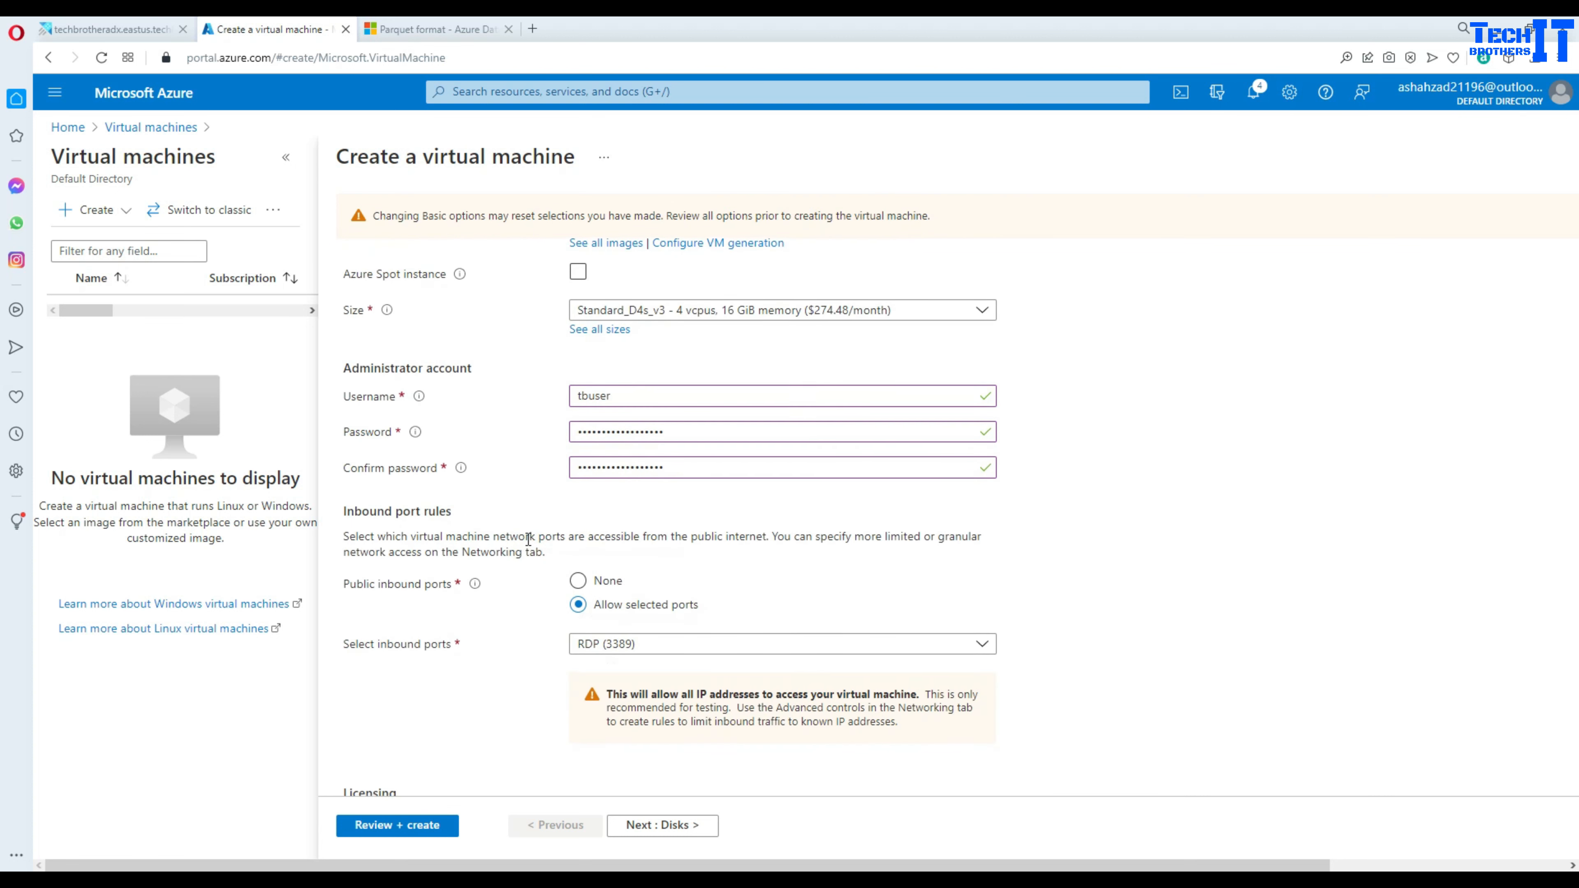
scroll(529, 542, down, 2)
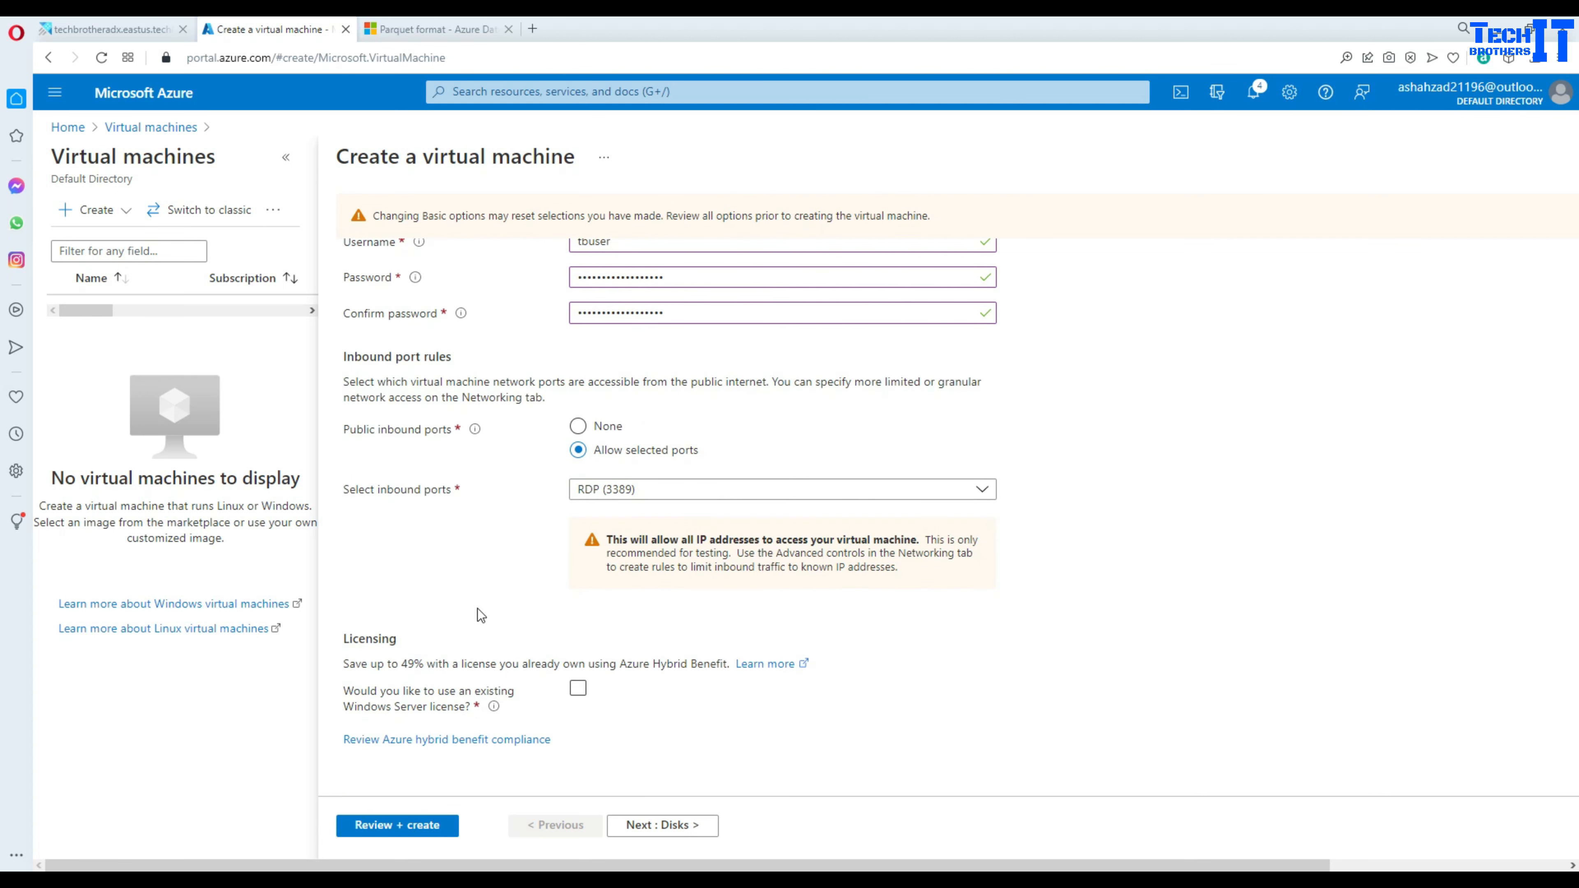
- Rerun Review + create and, once validation passes, create techbrothersvm
click(435, 829)
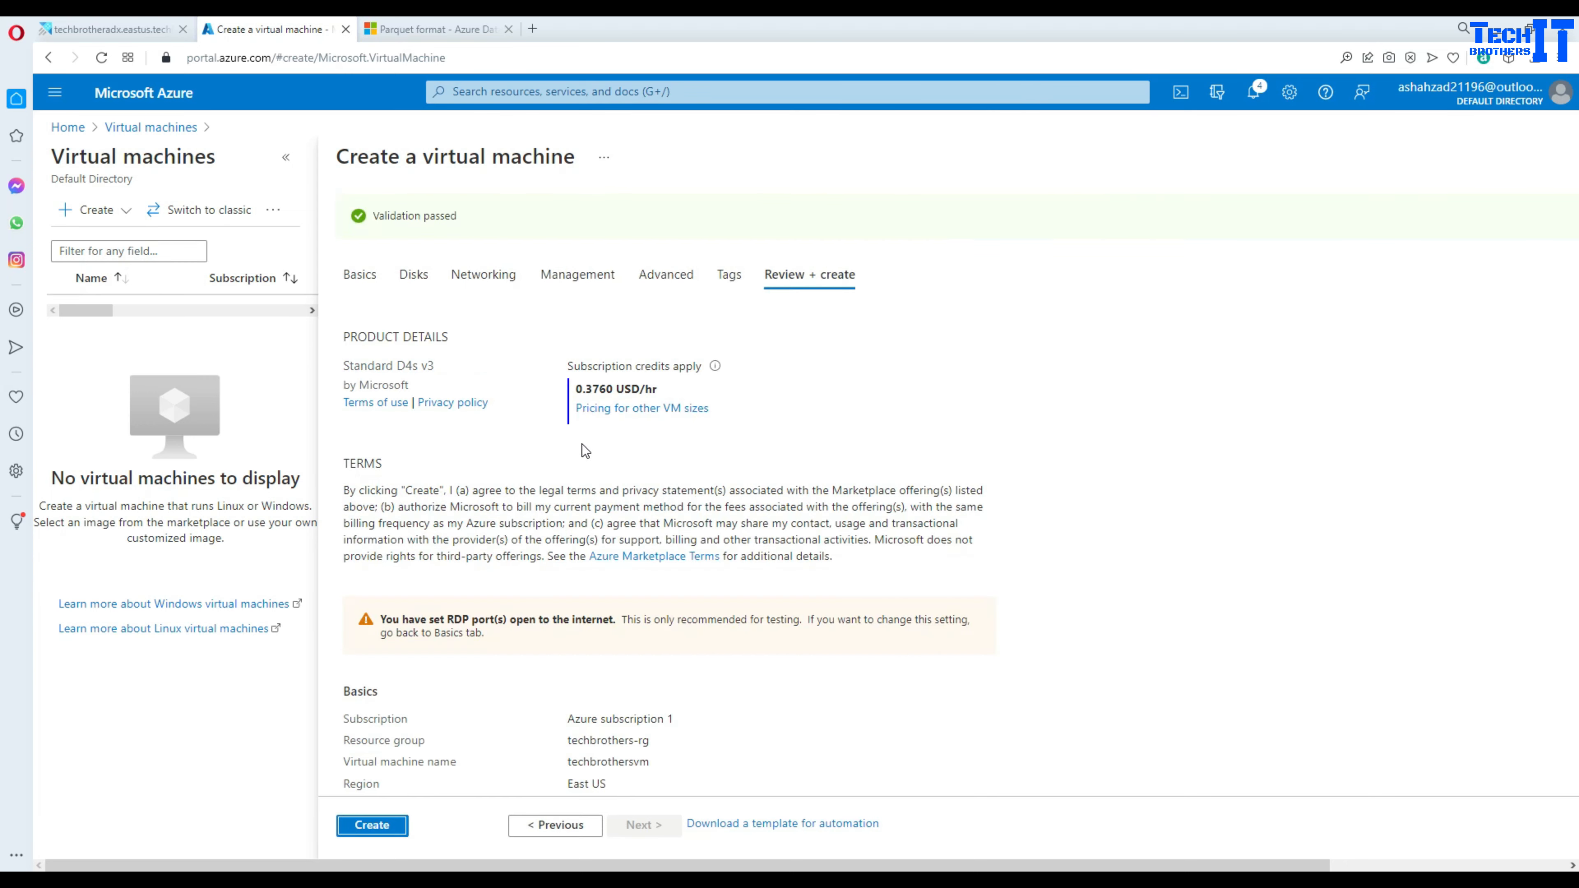
scroll(585, 473, down, 5)
click(382, 826)
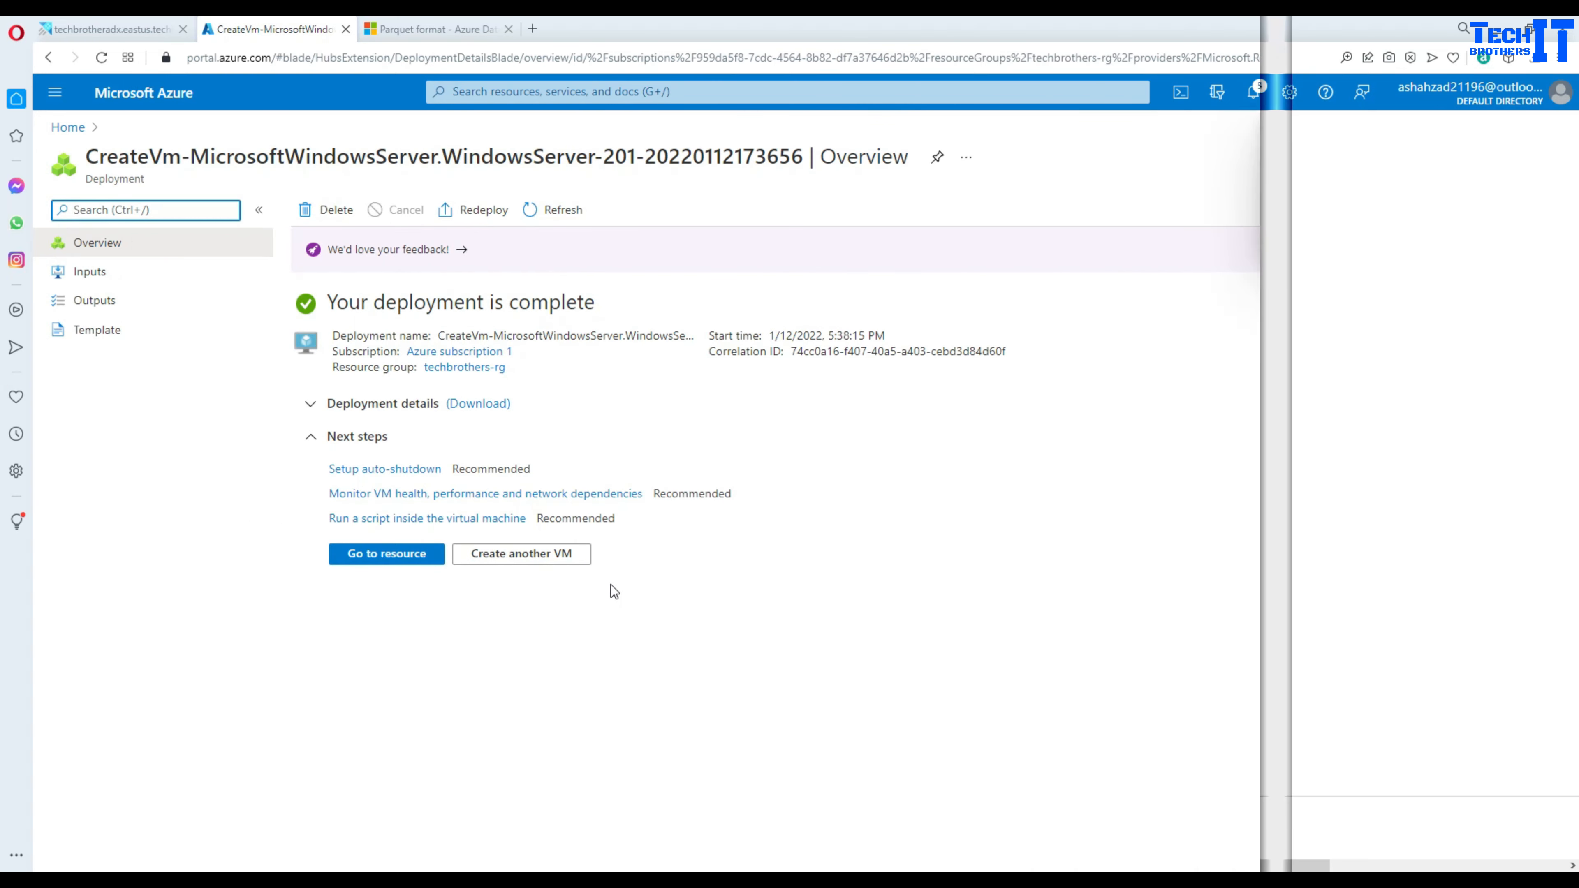
- Download techbrothersvm.rdp via Connect > RDP, open it and connect despite the warning
click(392, 555)
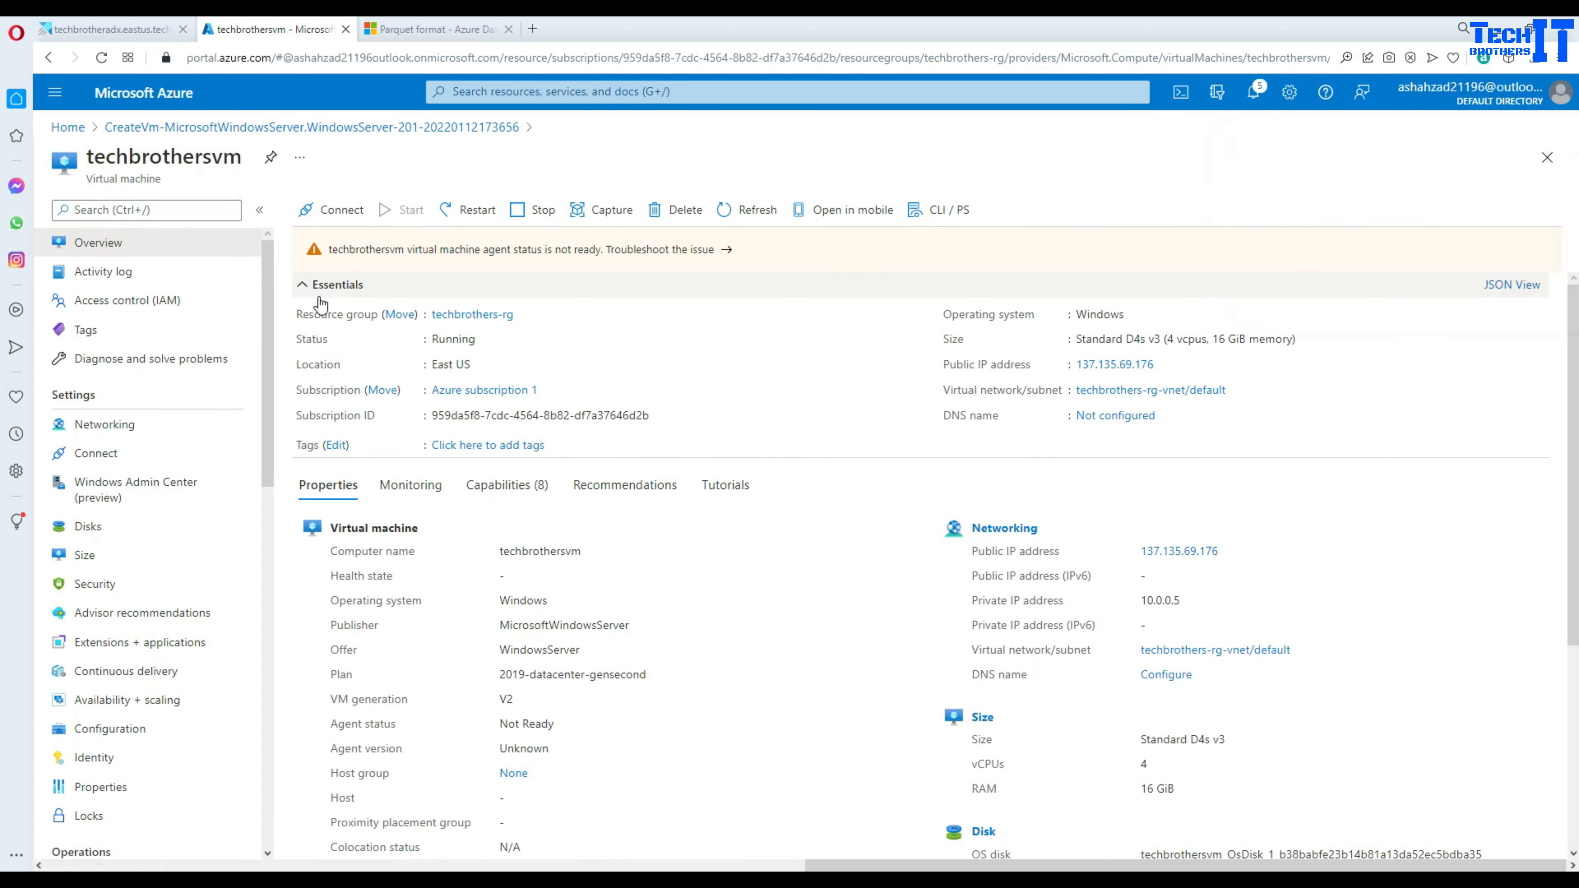
click(338, 215)
click(317, 240)
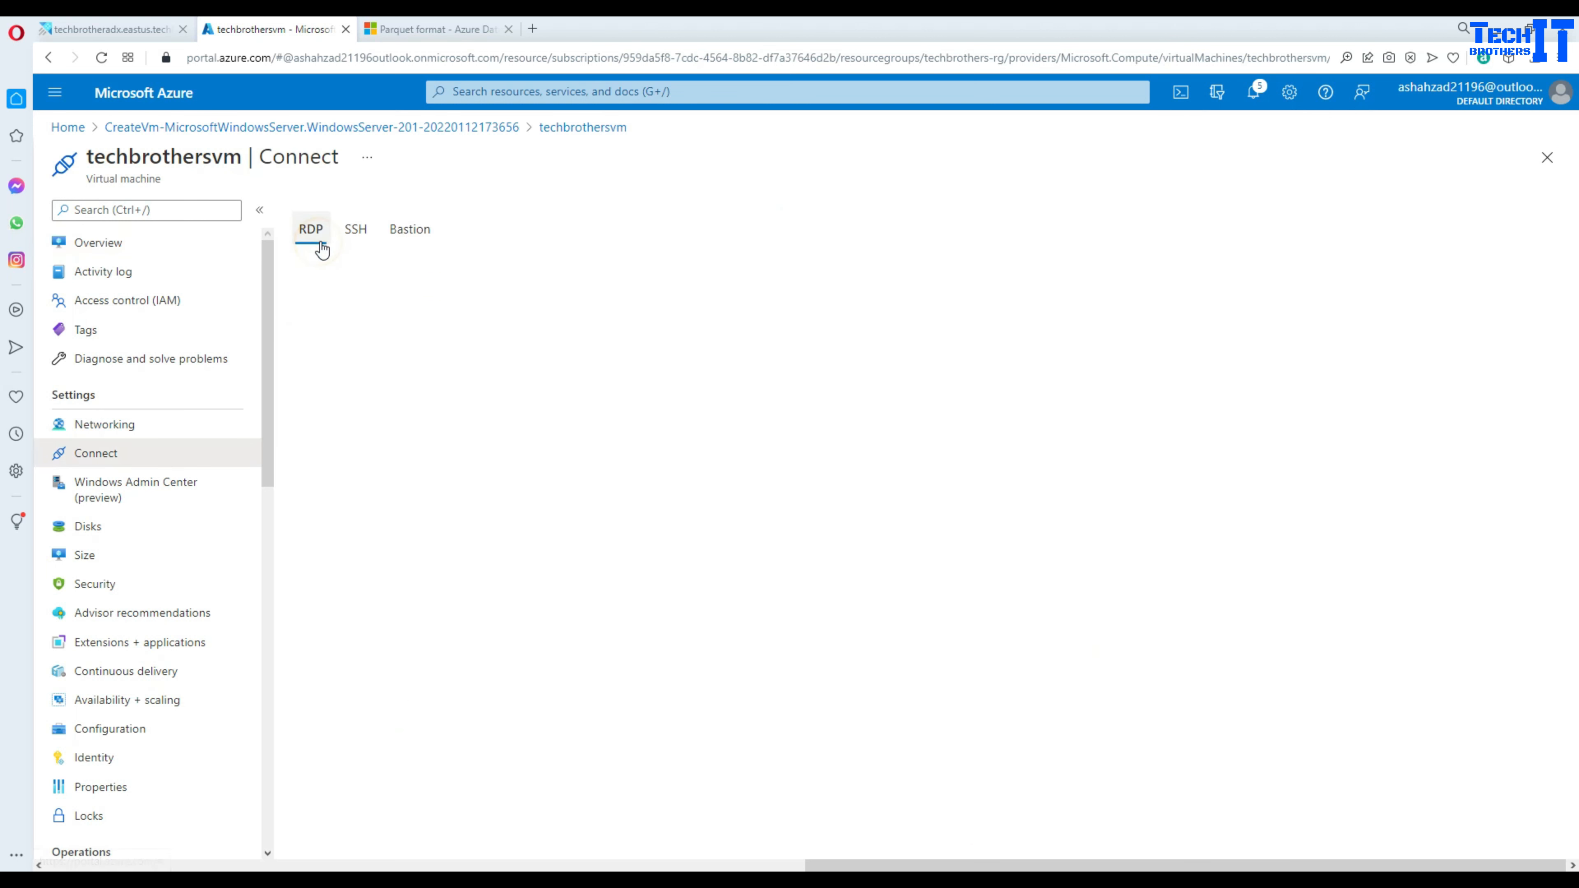
click(379, 498)
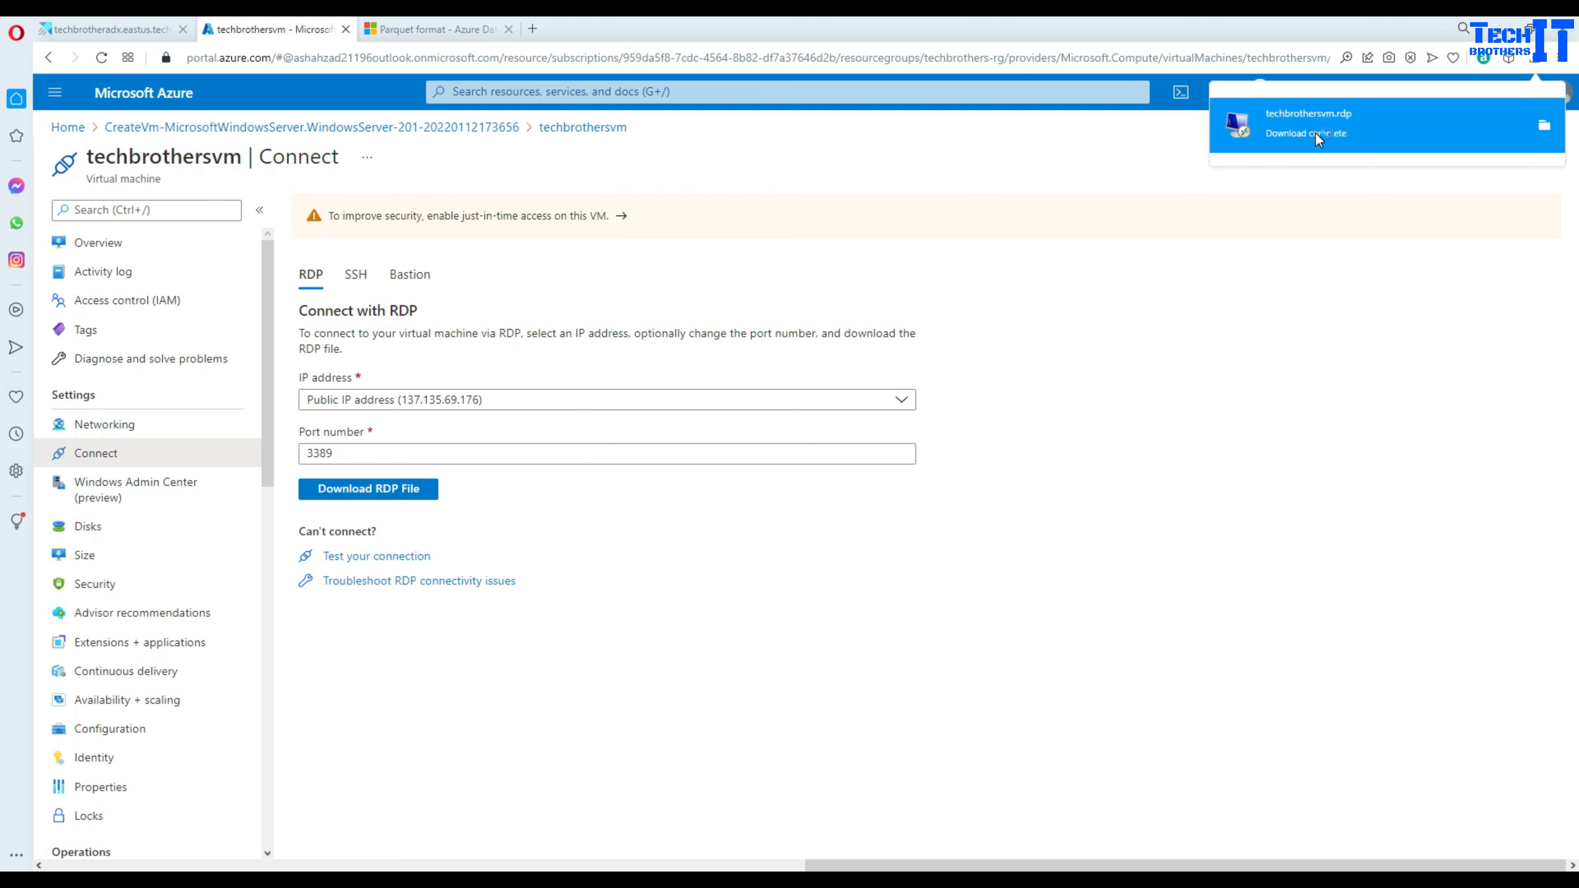
click(1315, 134)
click(888, 539)
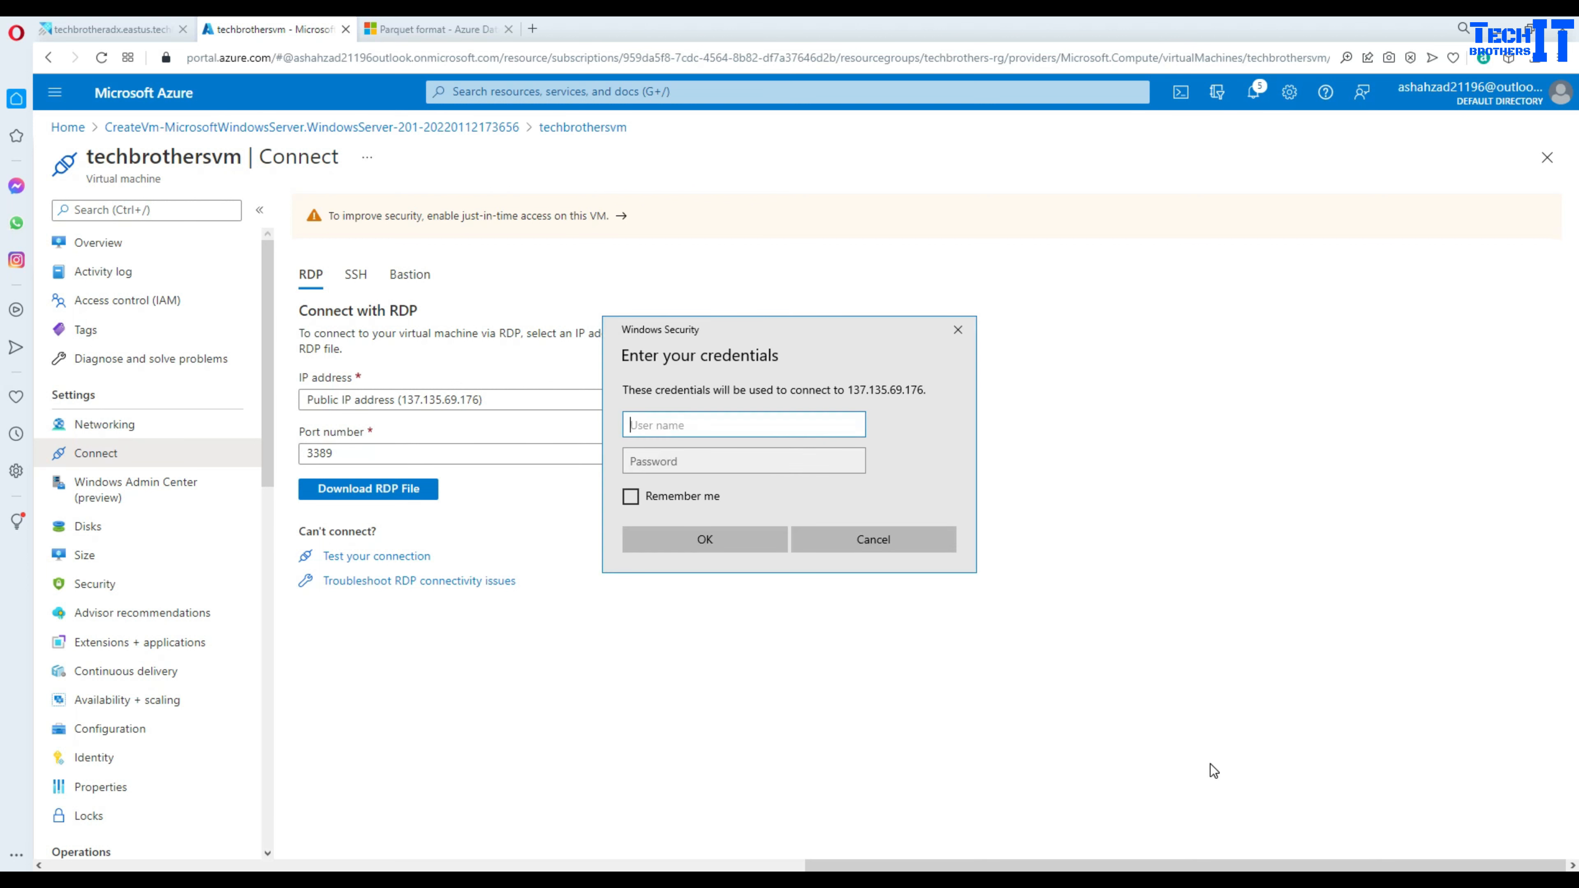
- Sign in to 137.135.69.176 with the VM credentials and accept the certificate warning
click(706, 427)
text(tbuser)
key(Tab)
text(a)
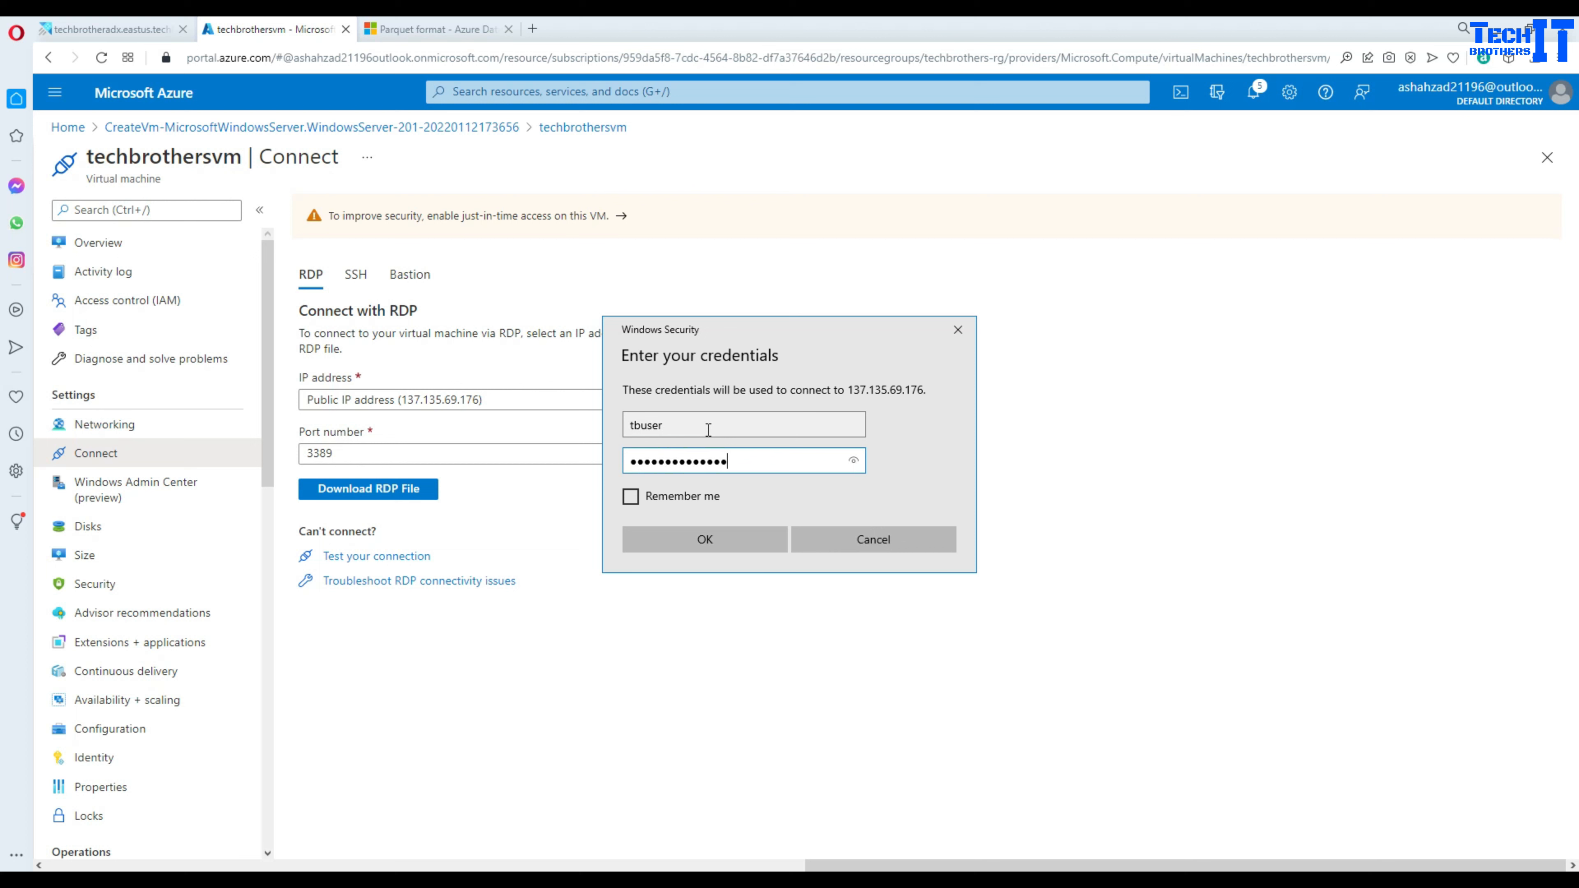
key(Return)
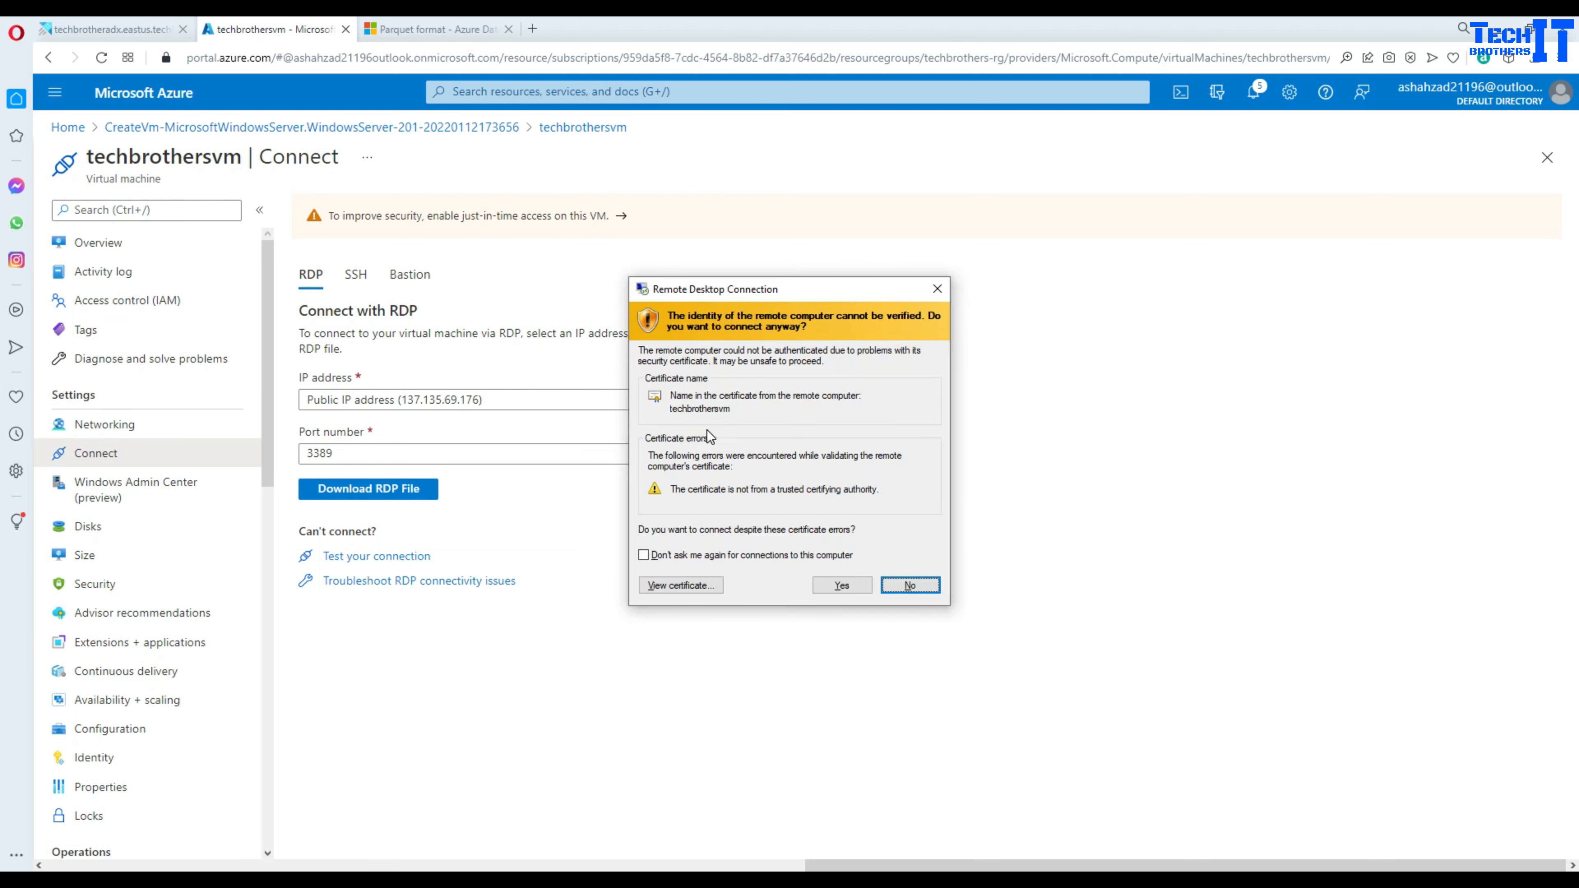
click(843, 586)
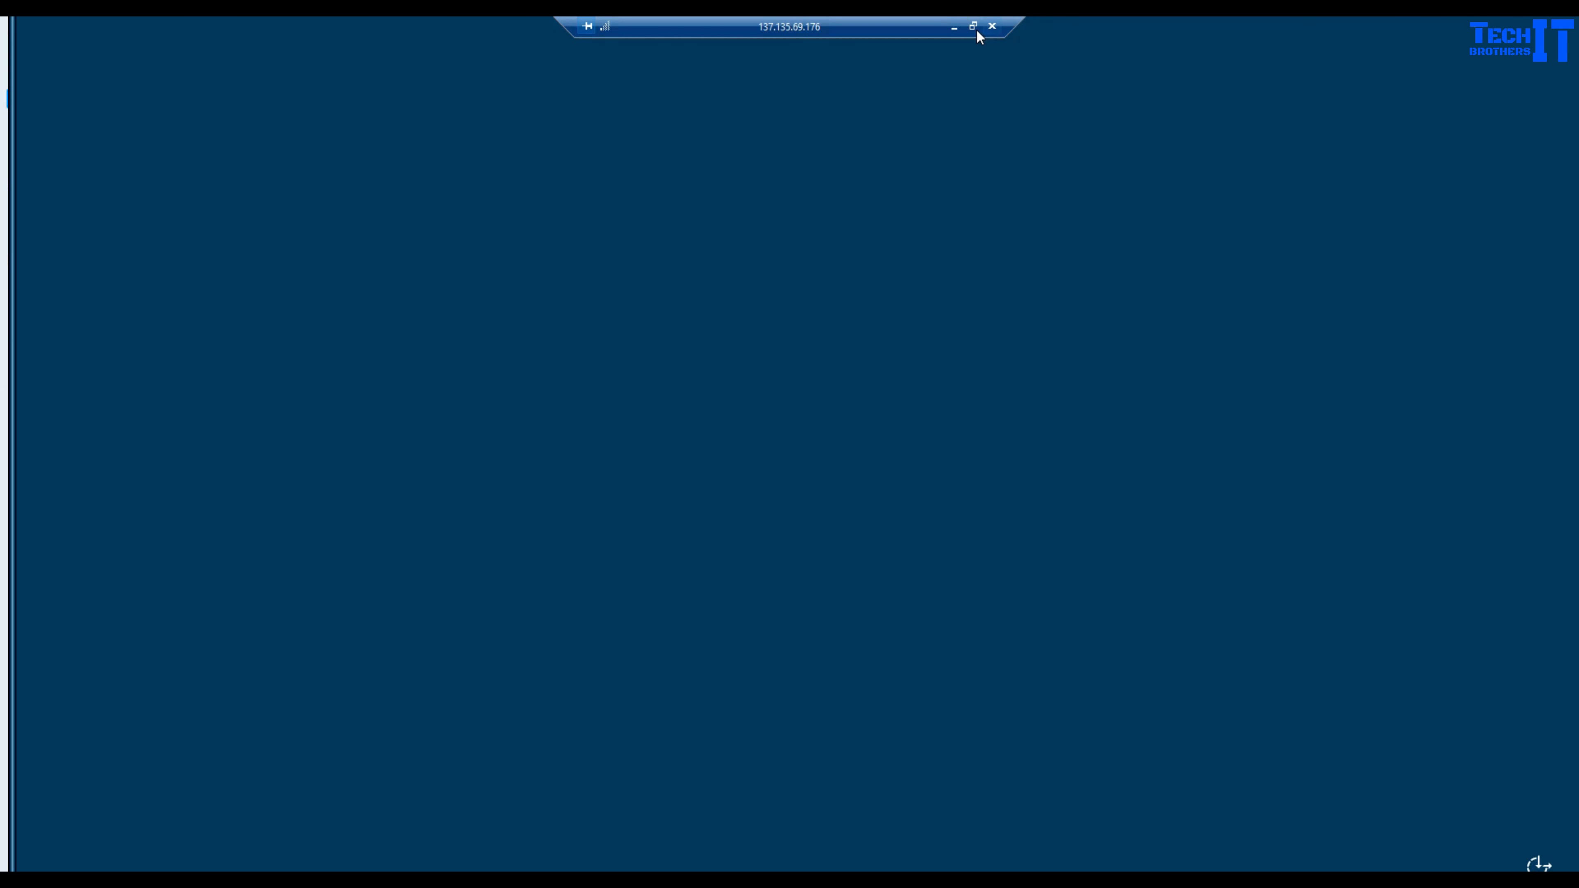
- In Server Manager, turn IE Enhanced Security Configuration Off for Administrators and Users
click(973, 26)
click(201, 484)
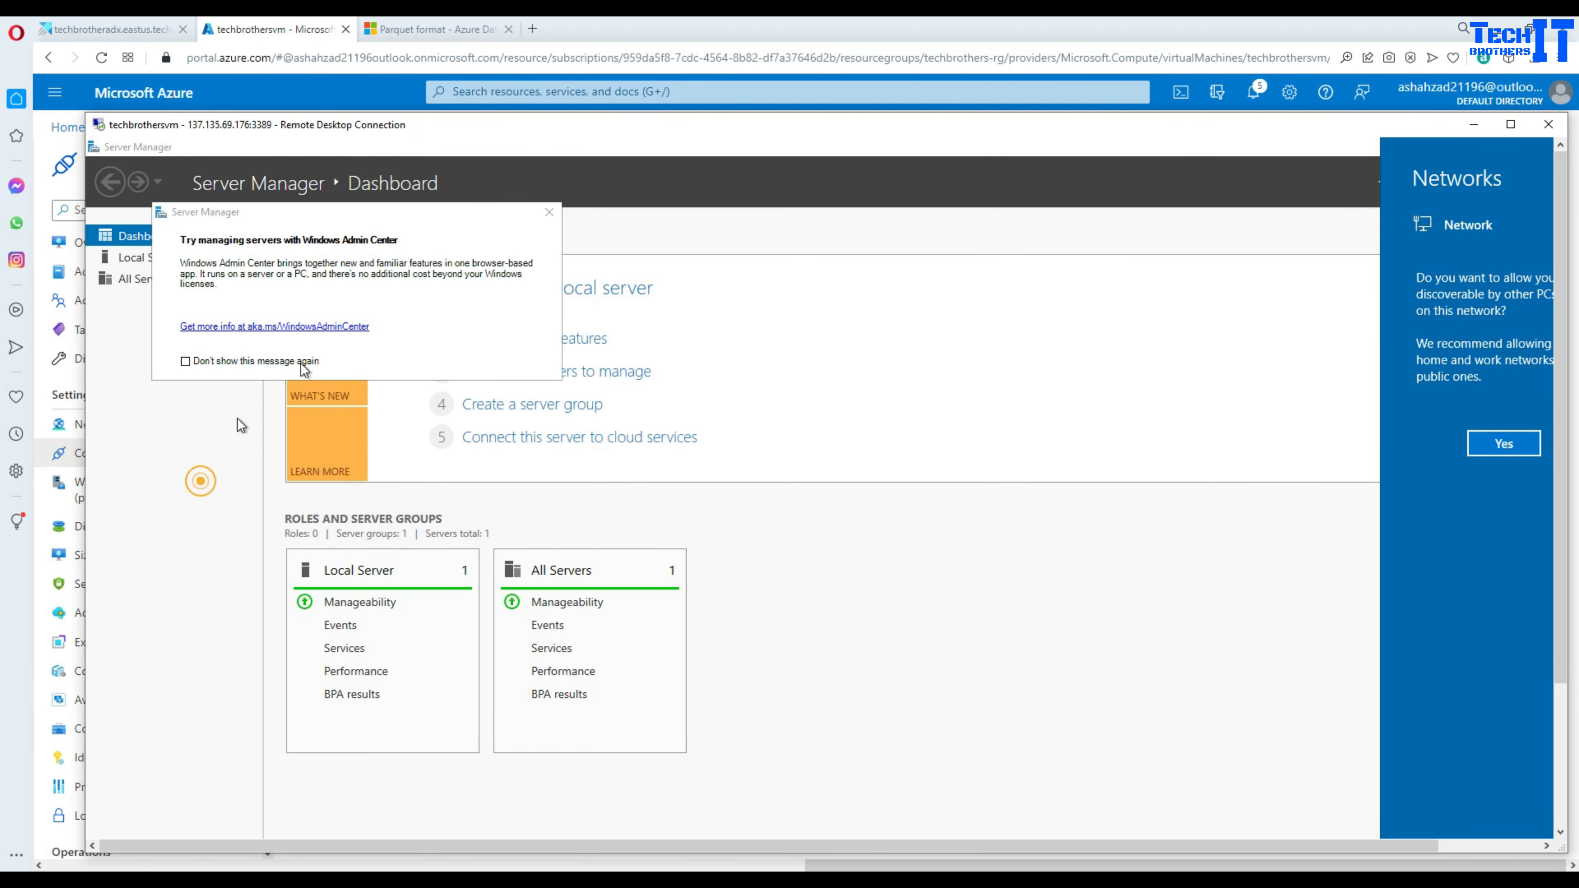
click(550, 212)
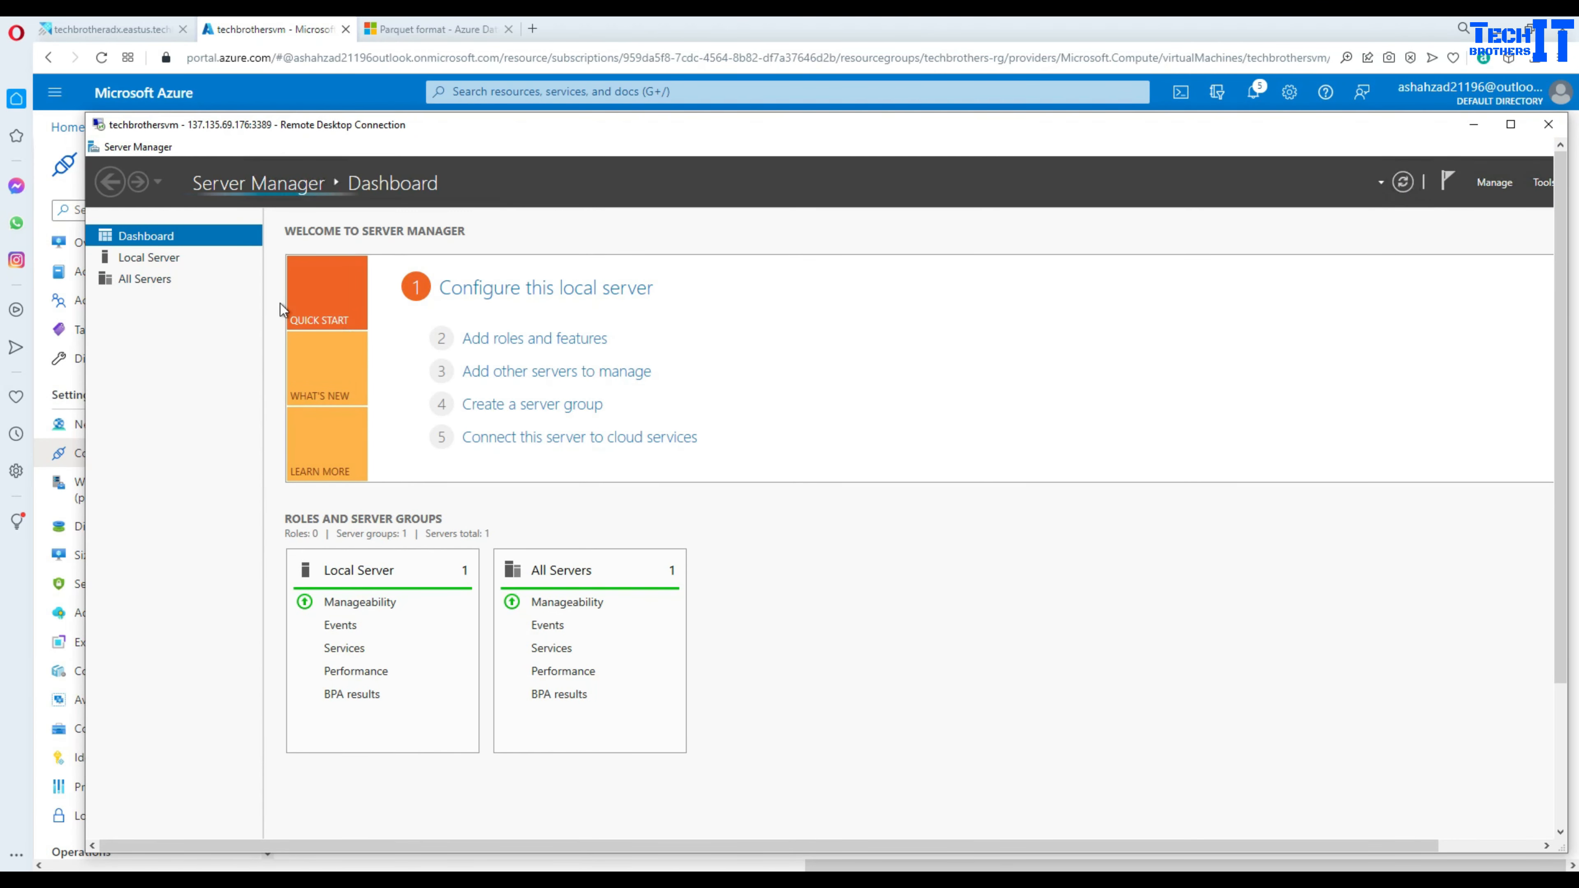
click(160, 259)
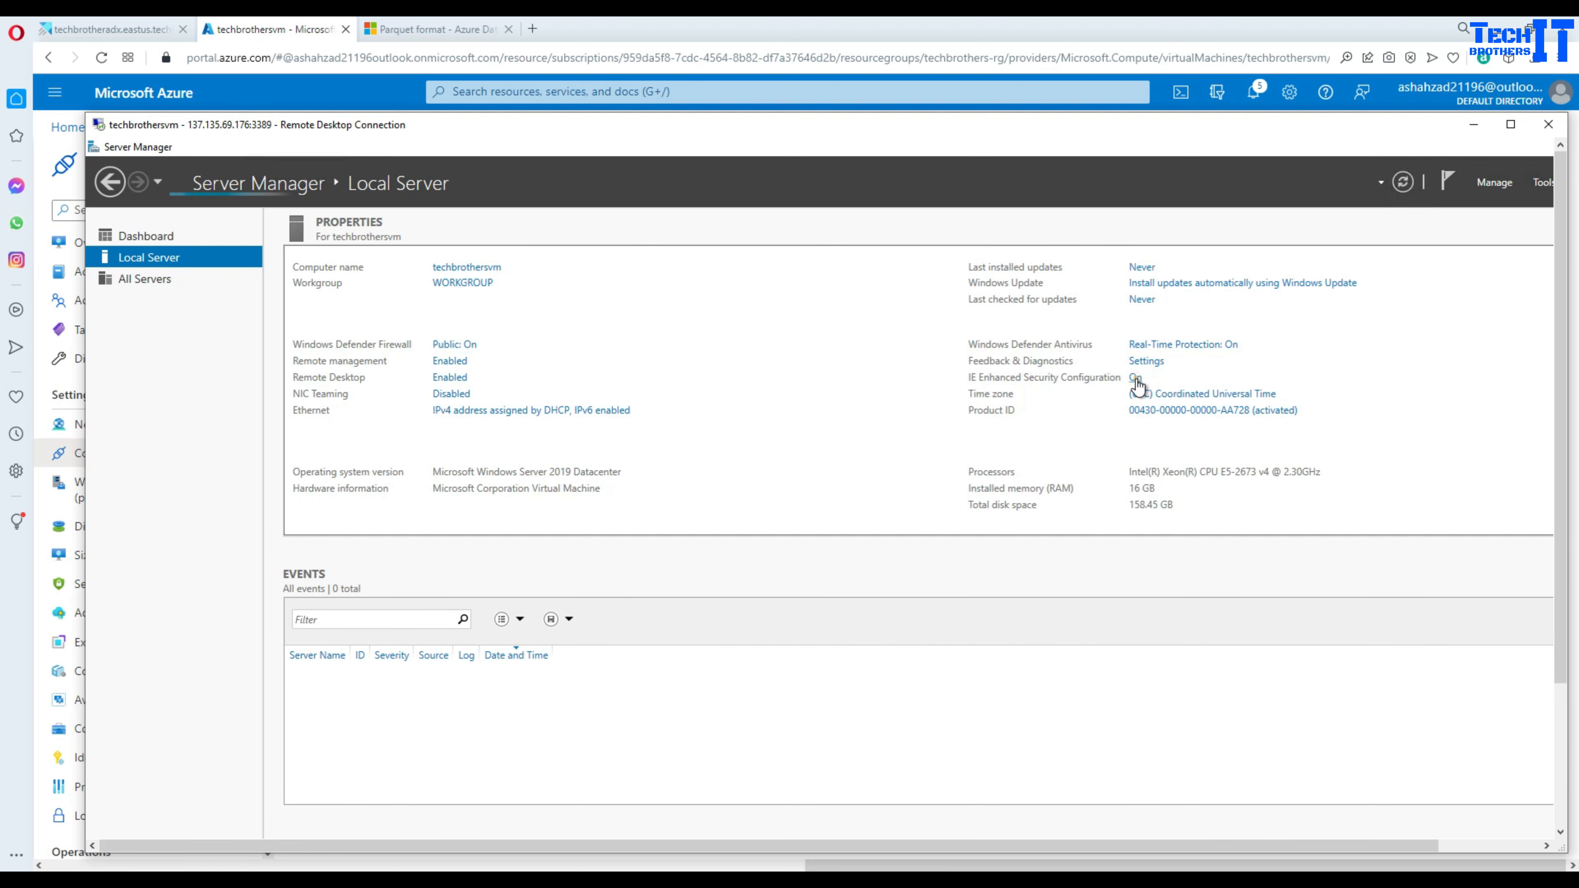
click(1136, 378)
click(771, 551)
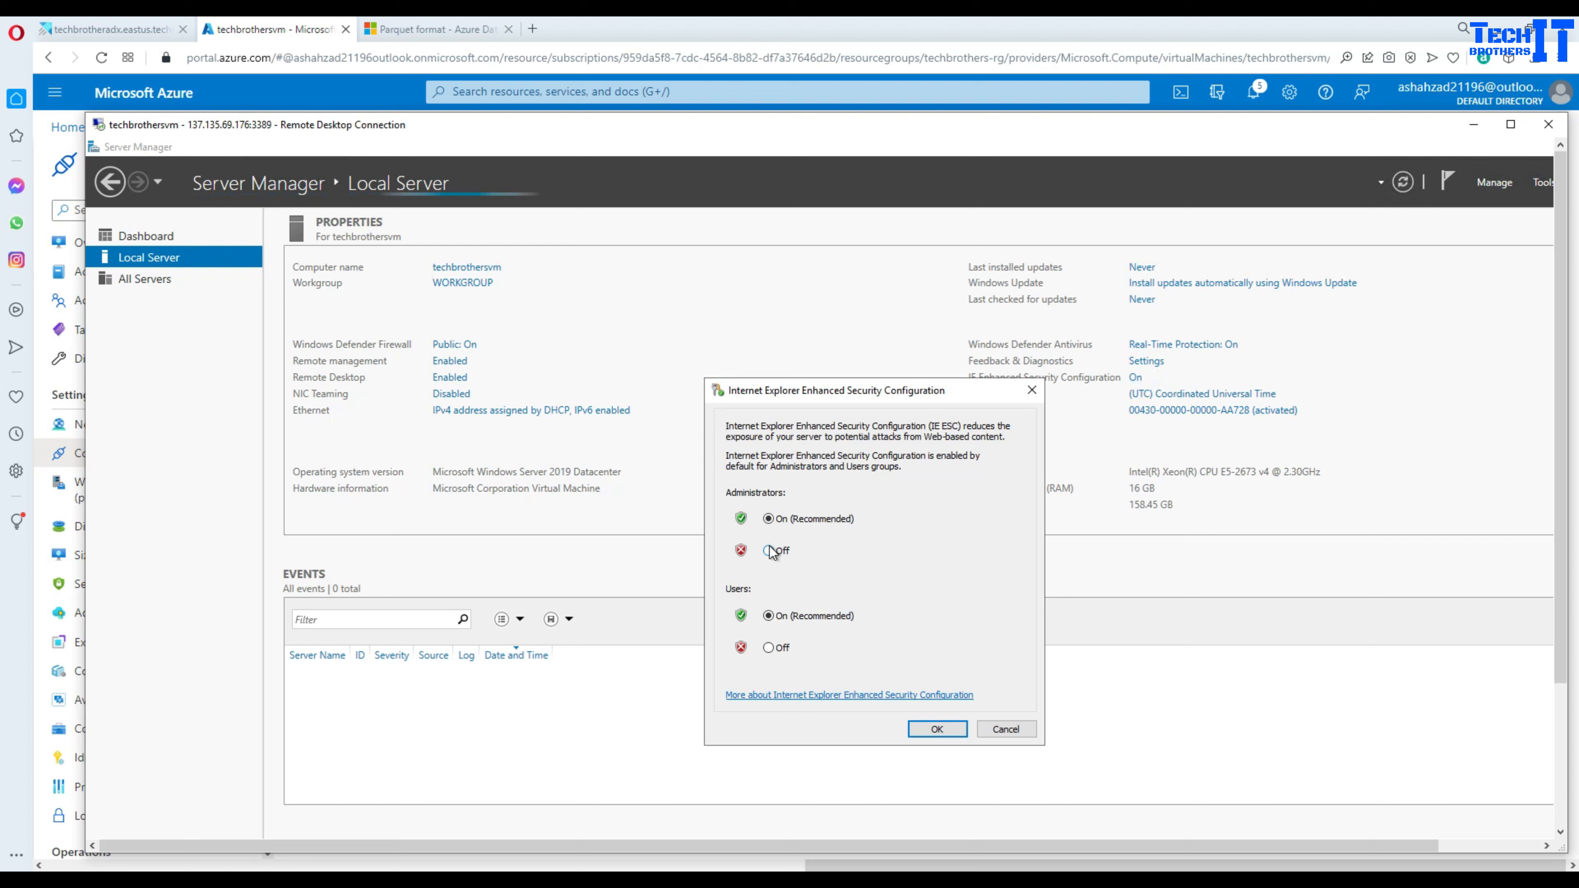
click(769, 648)
click(929, 731)
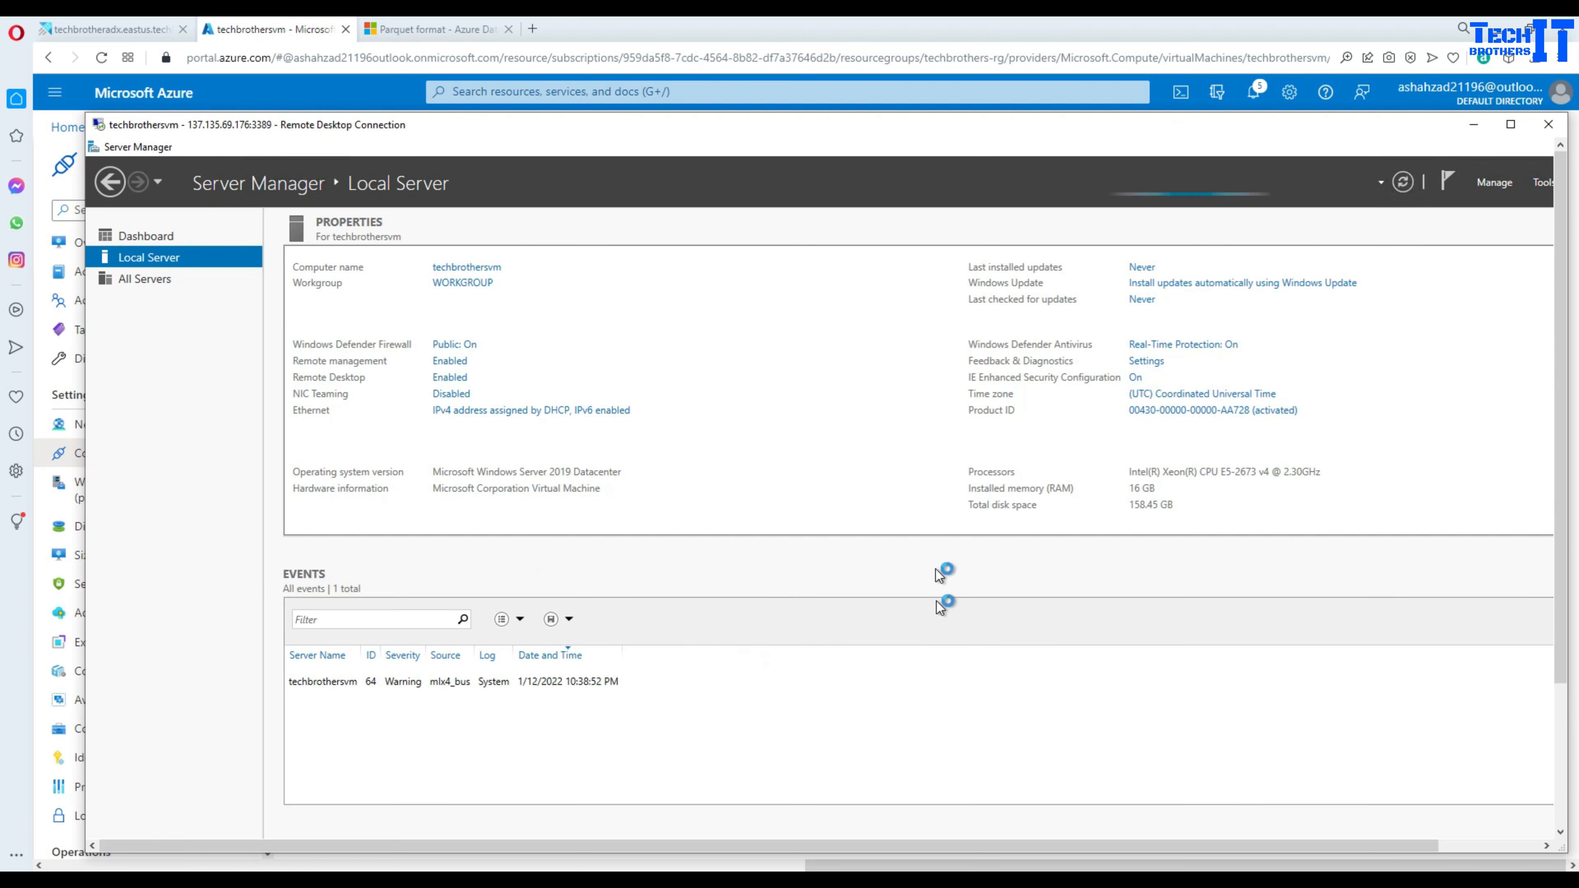
- Set the Remote Desktop session aside and return to the Azure portal Home page
drag(1565, 429, 1570, 615)
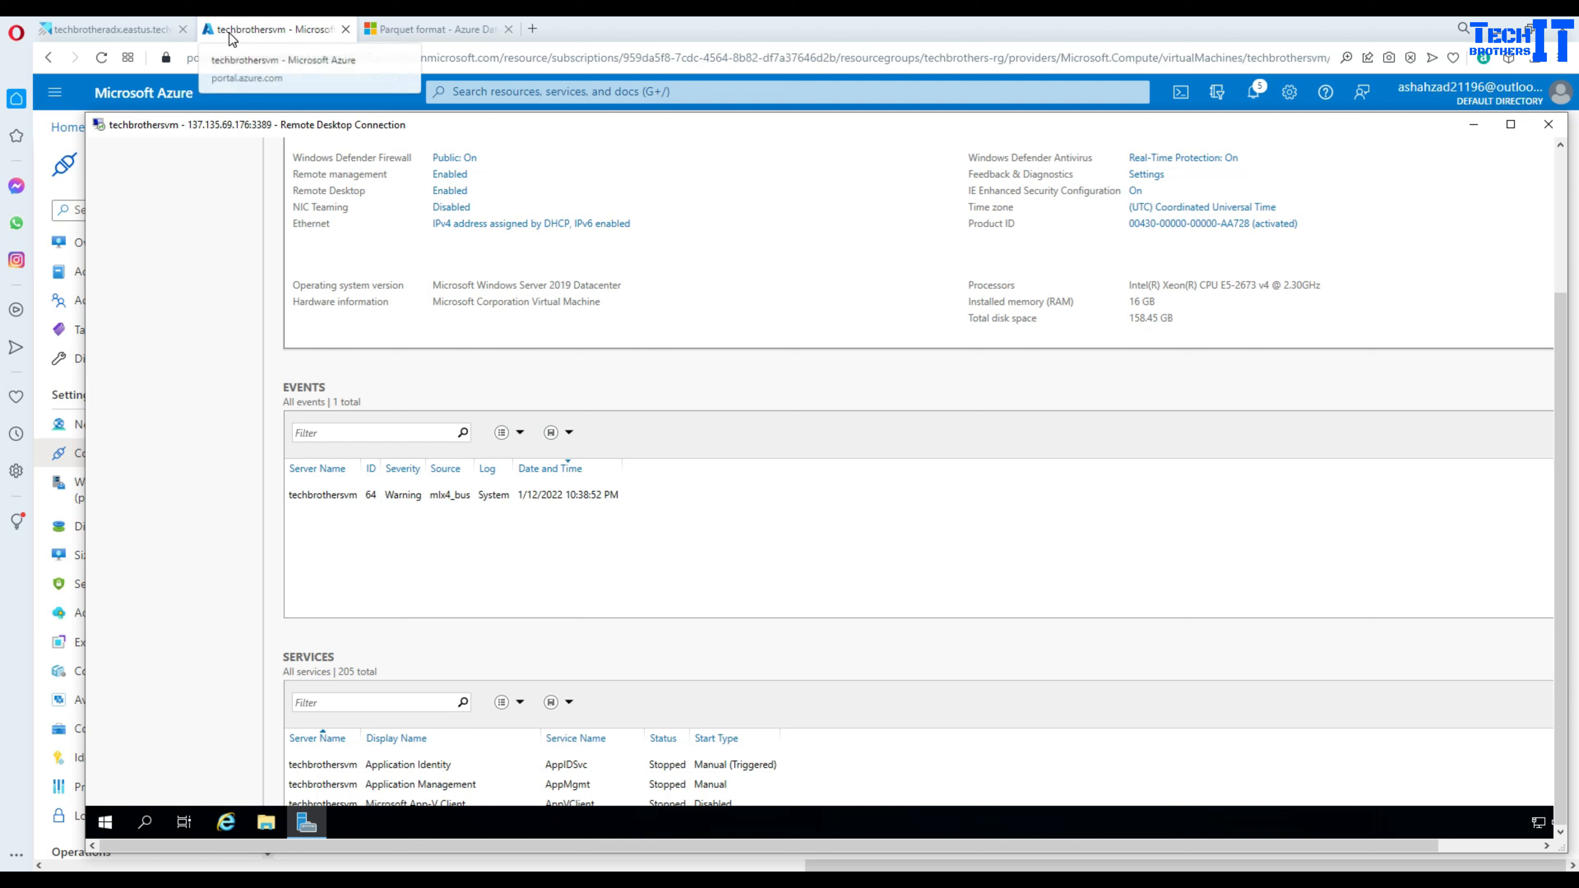
click(588, 43)
click(69, 128)
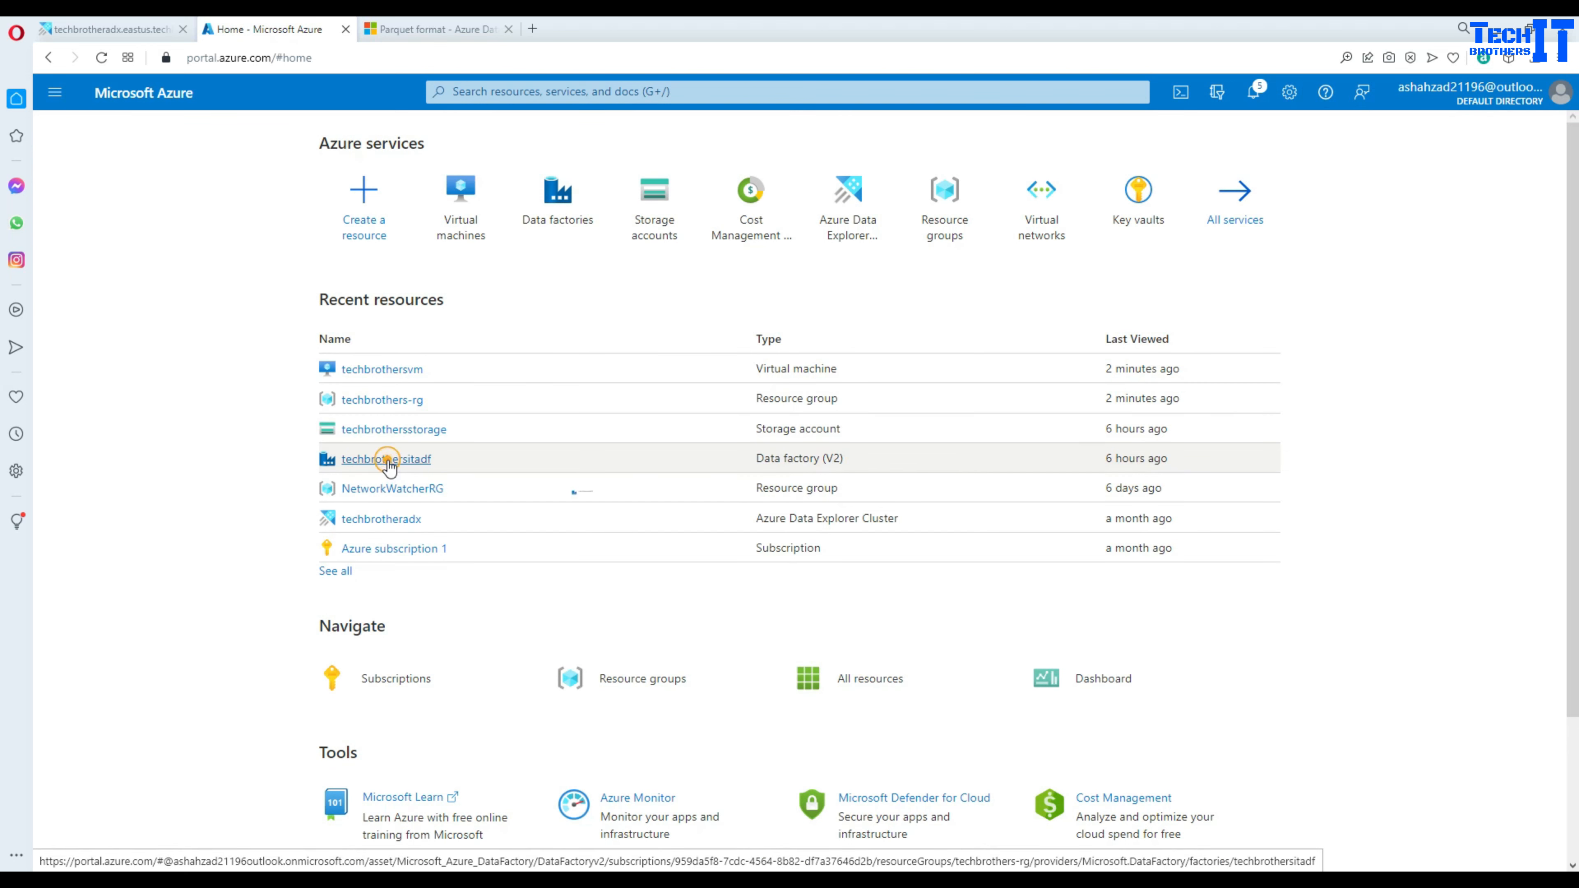
- Open techbrothersitadf from Recent resources and launch its Azure Data Factory Studio
click(388, 461)
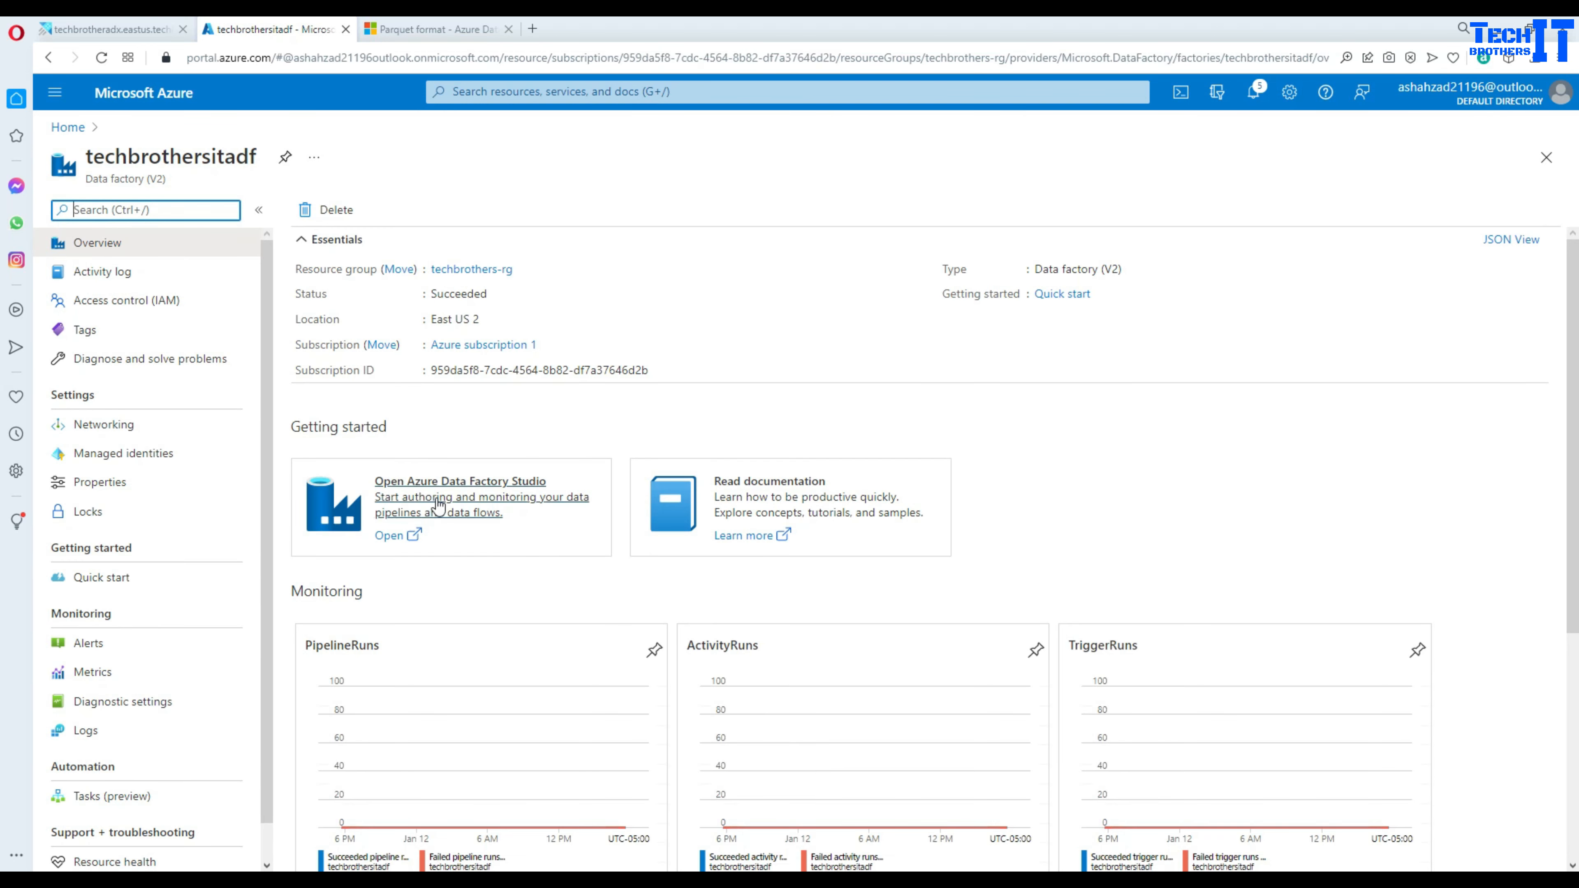
click(438, 506)
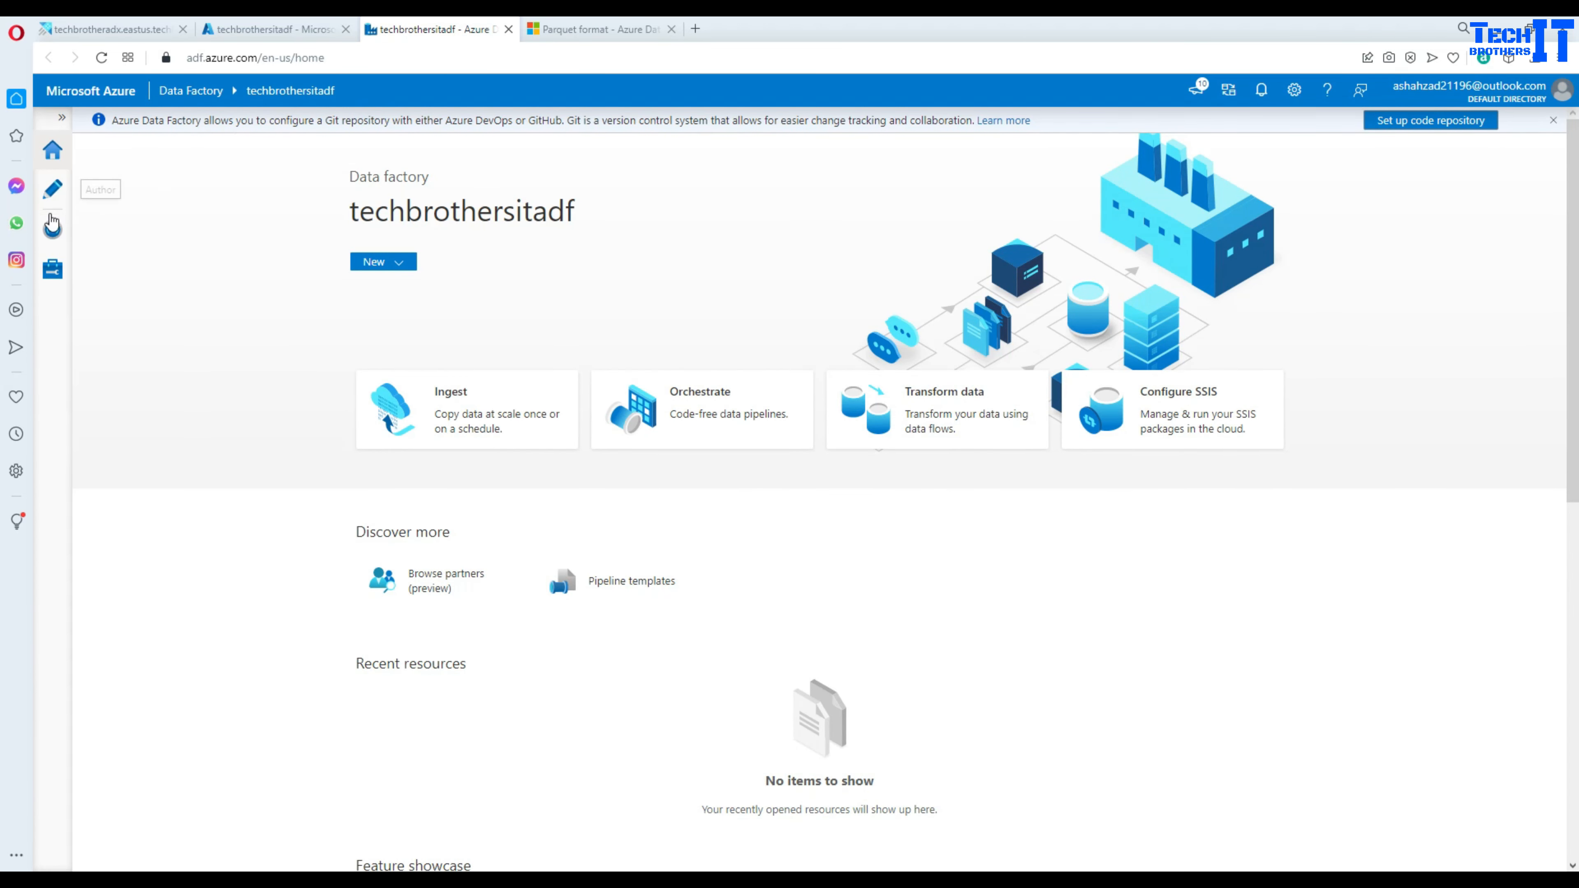
- Review the factory's integration runtimes in Monitor, filtering to Self-Hosted and back to All
click(53, 232)
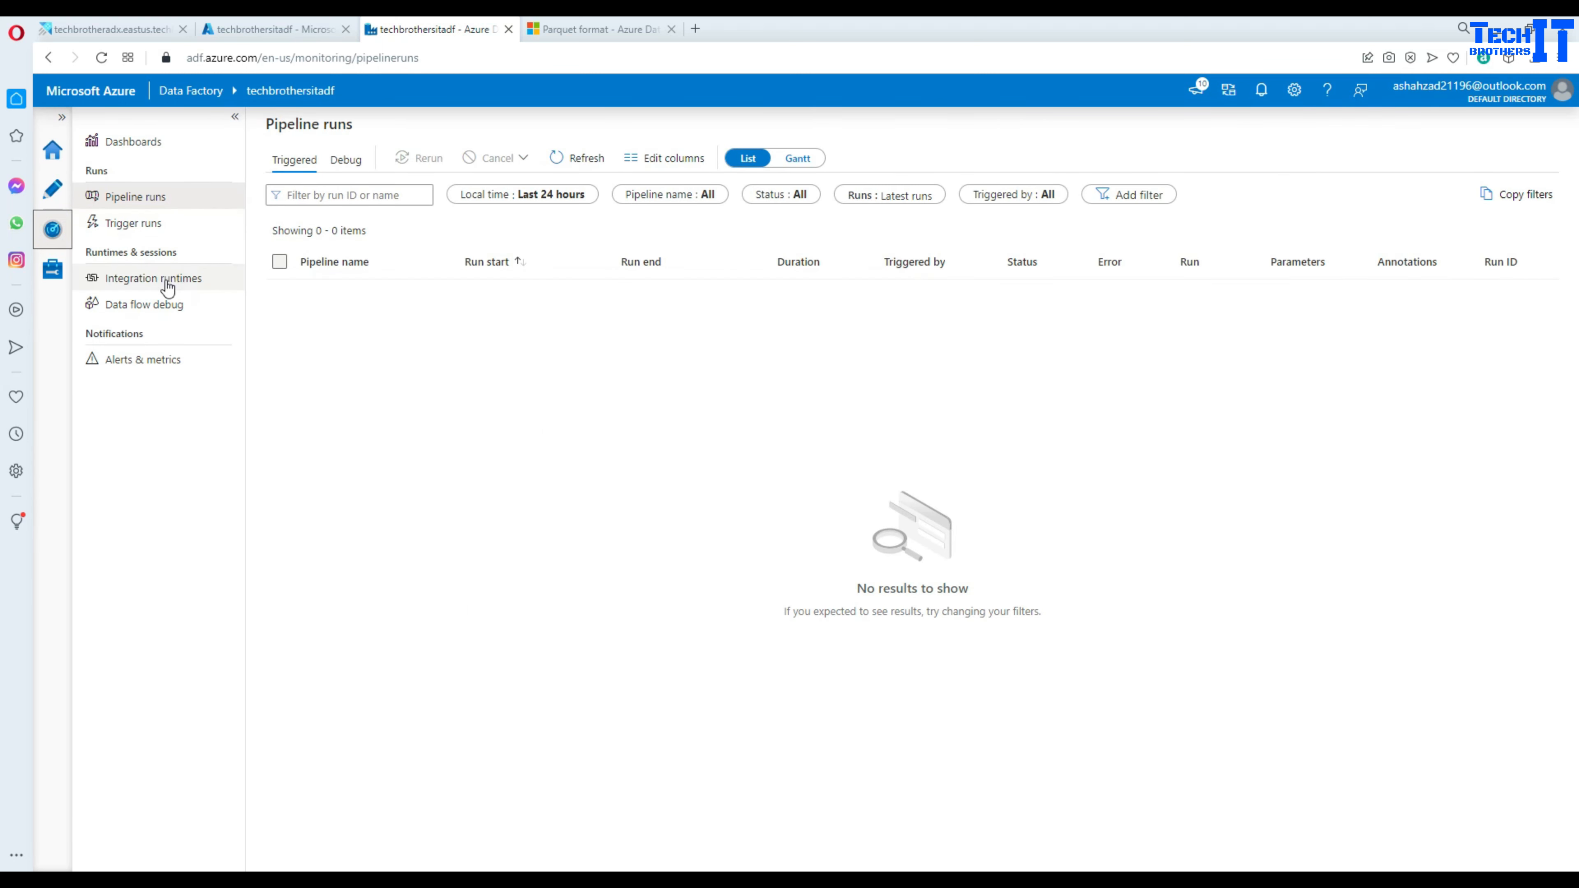
click(164, 280)
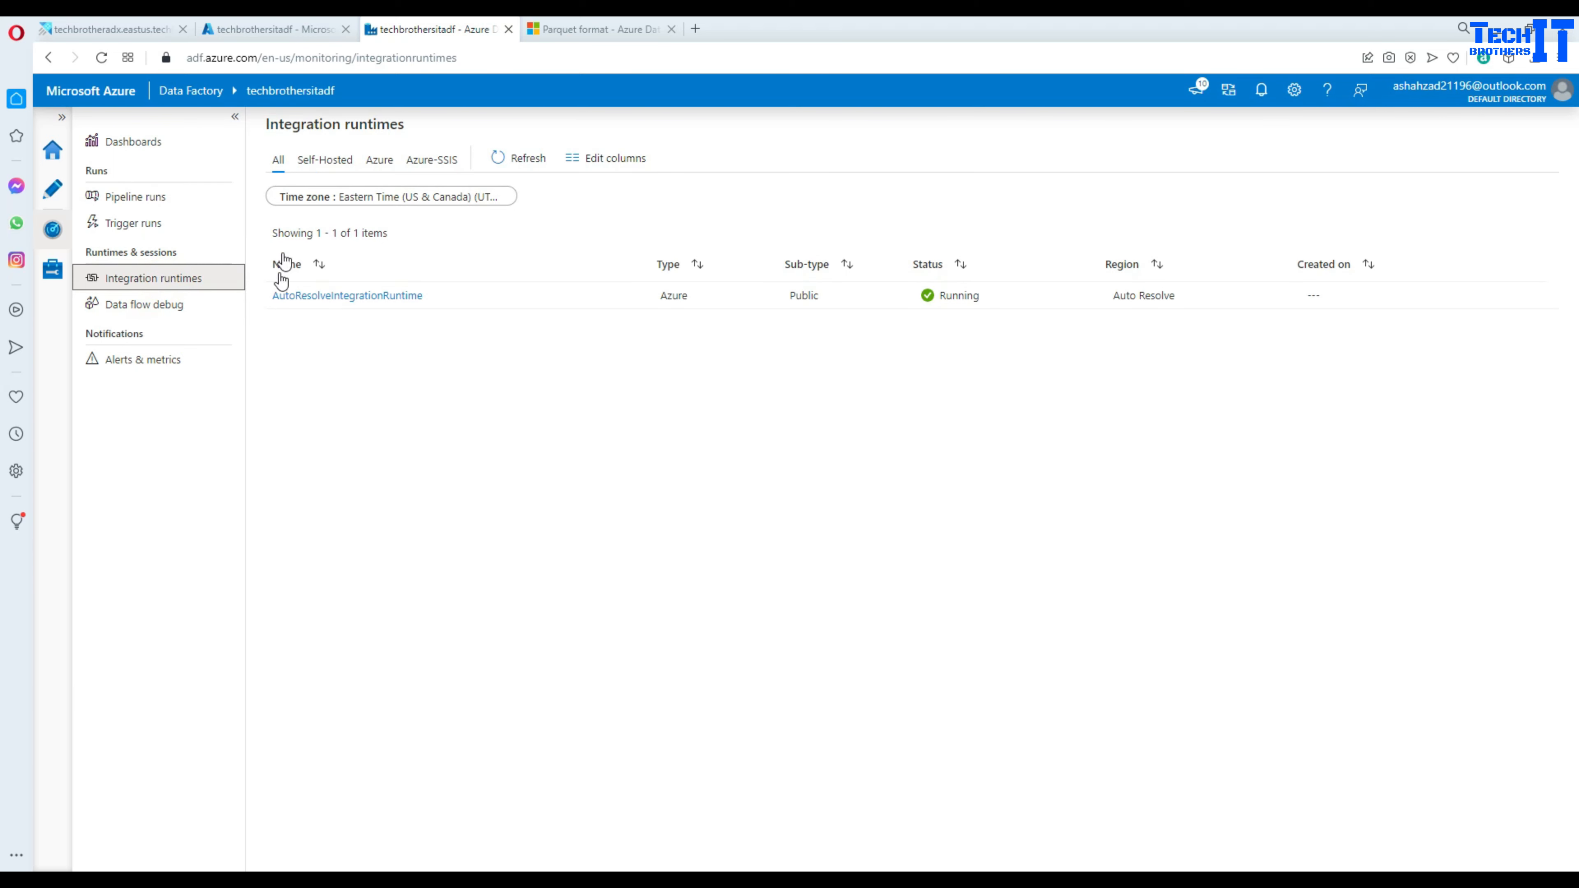
click(327, 163)
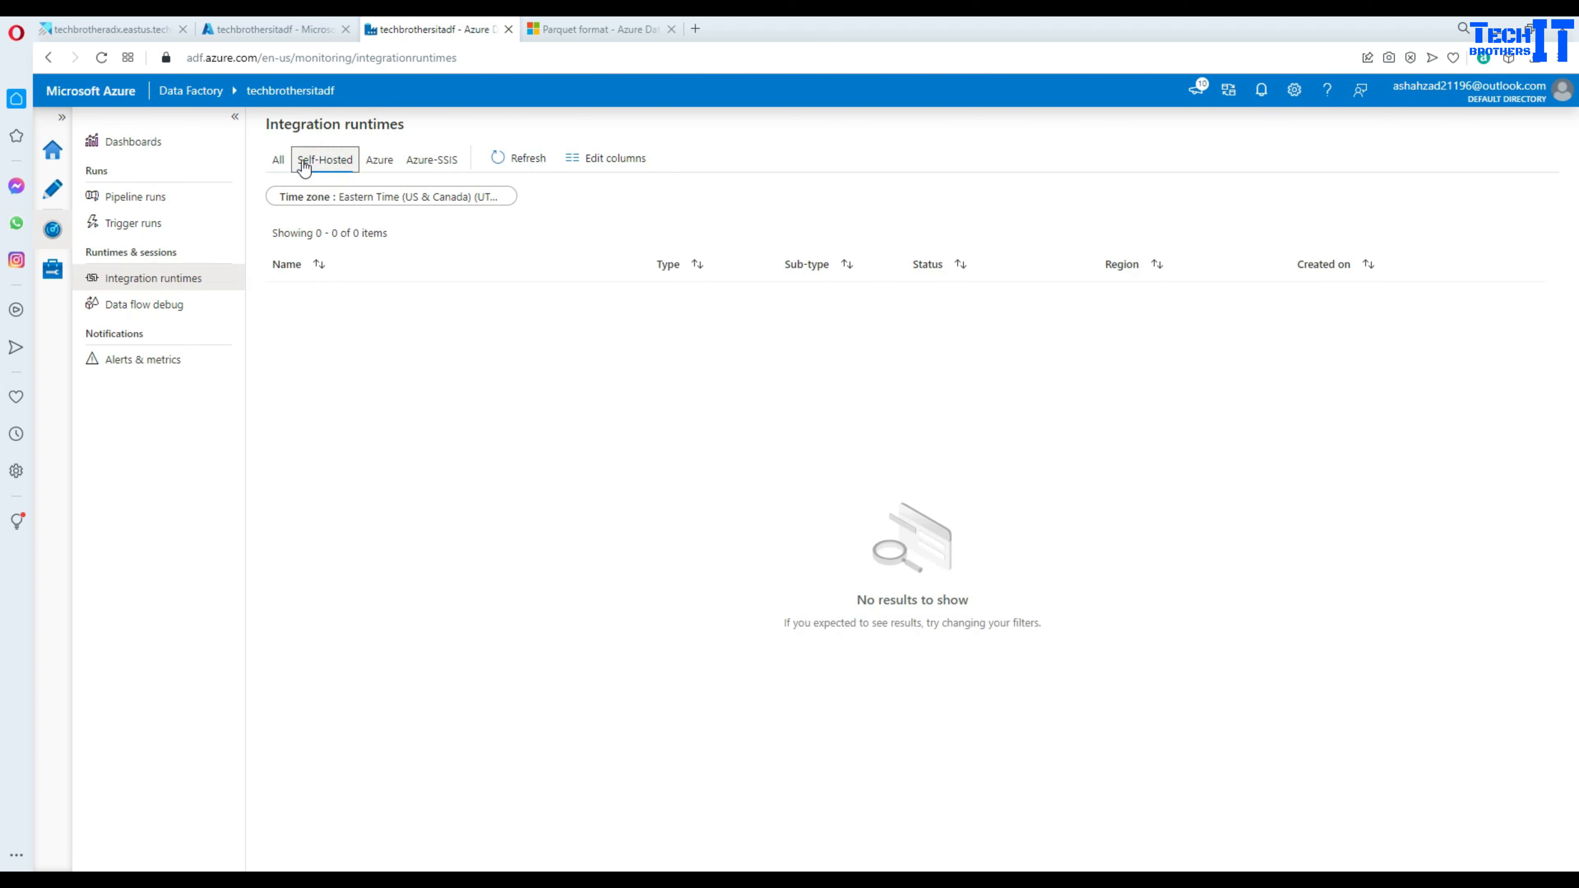
click(280, 160)
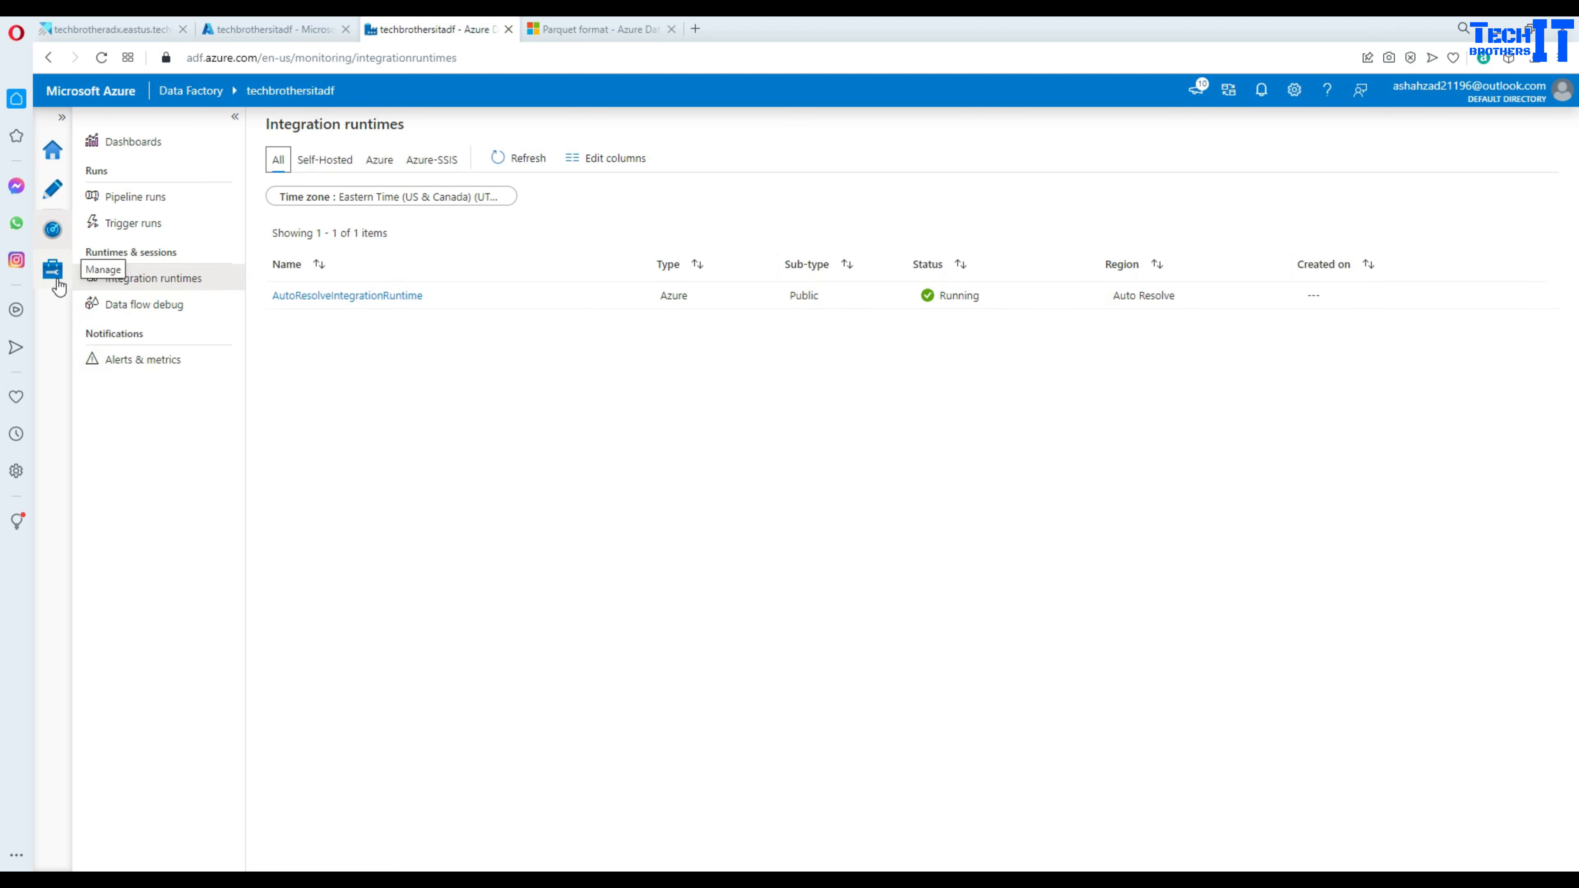
- Start a new integration runtime from Manage > Integration runtimes
click(55, 271)
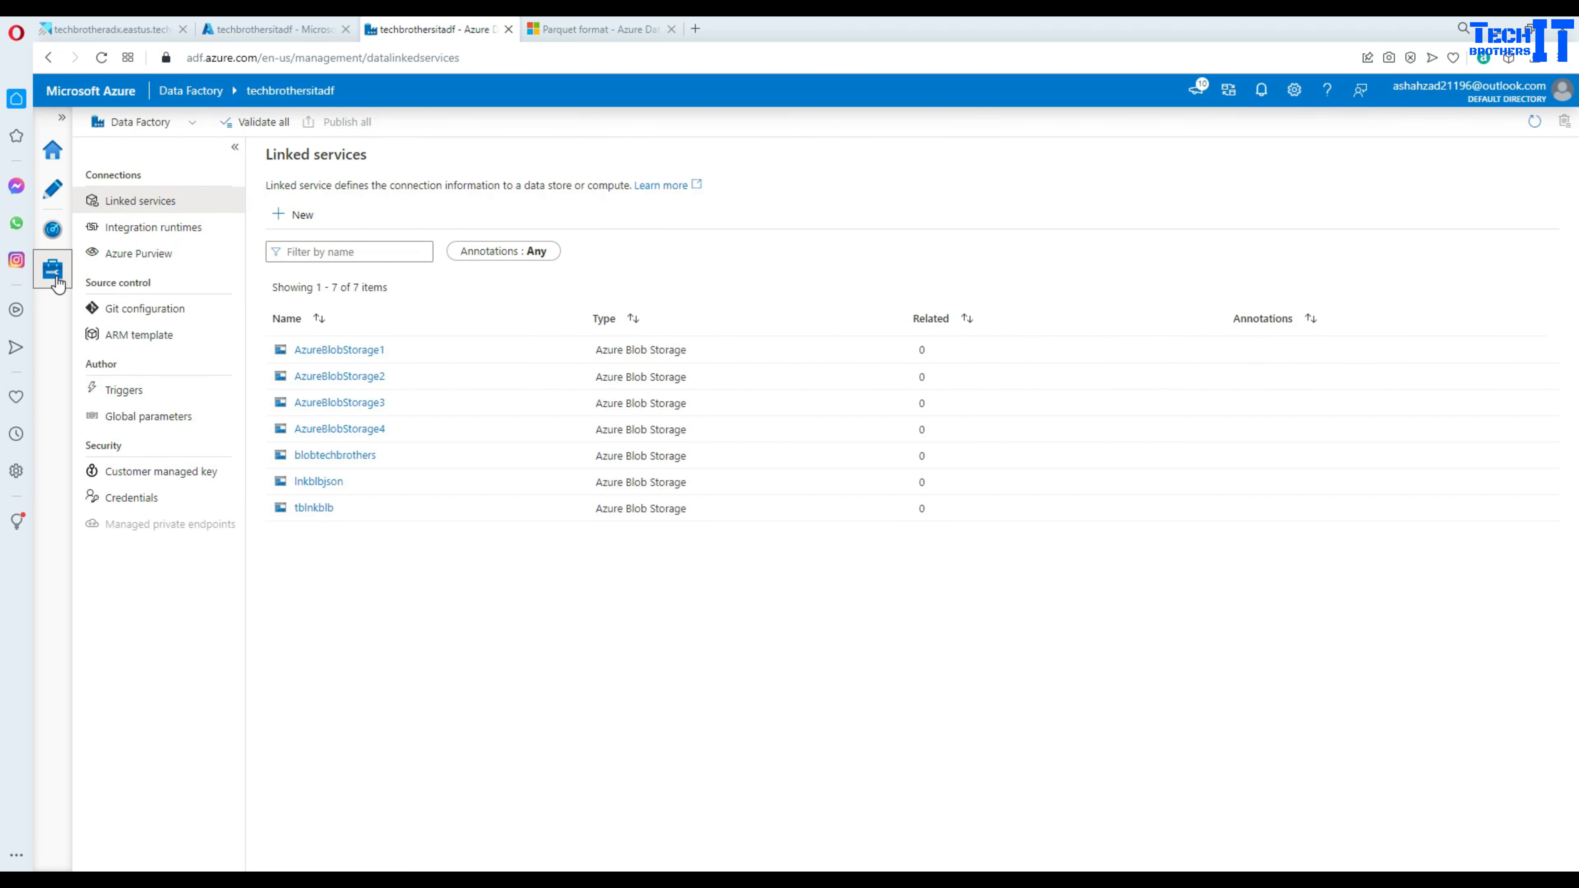
click(152, 228)
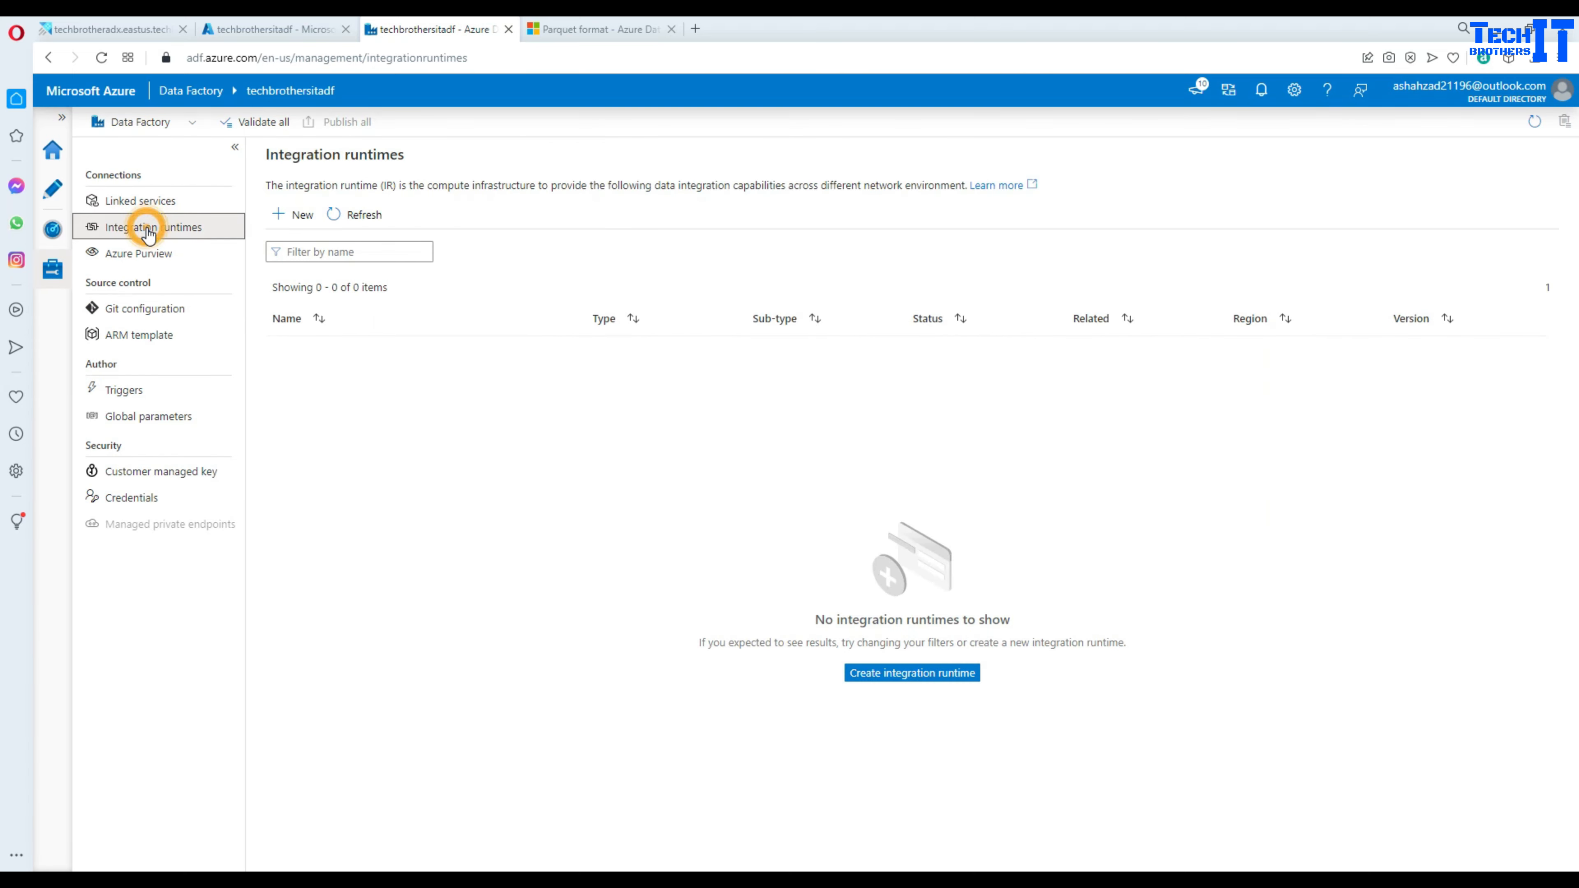
click(291, 218)
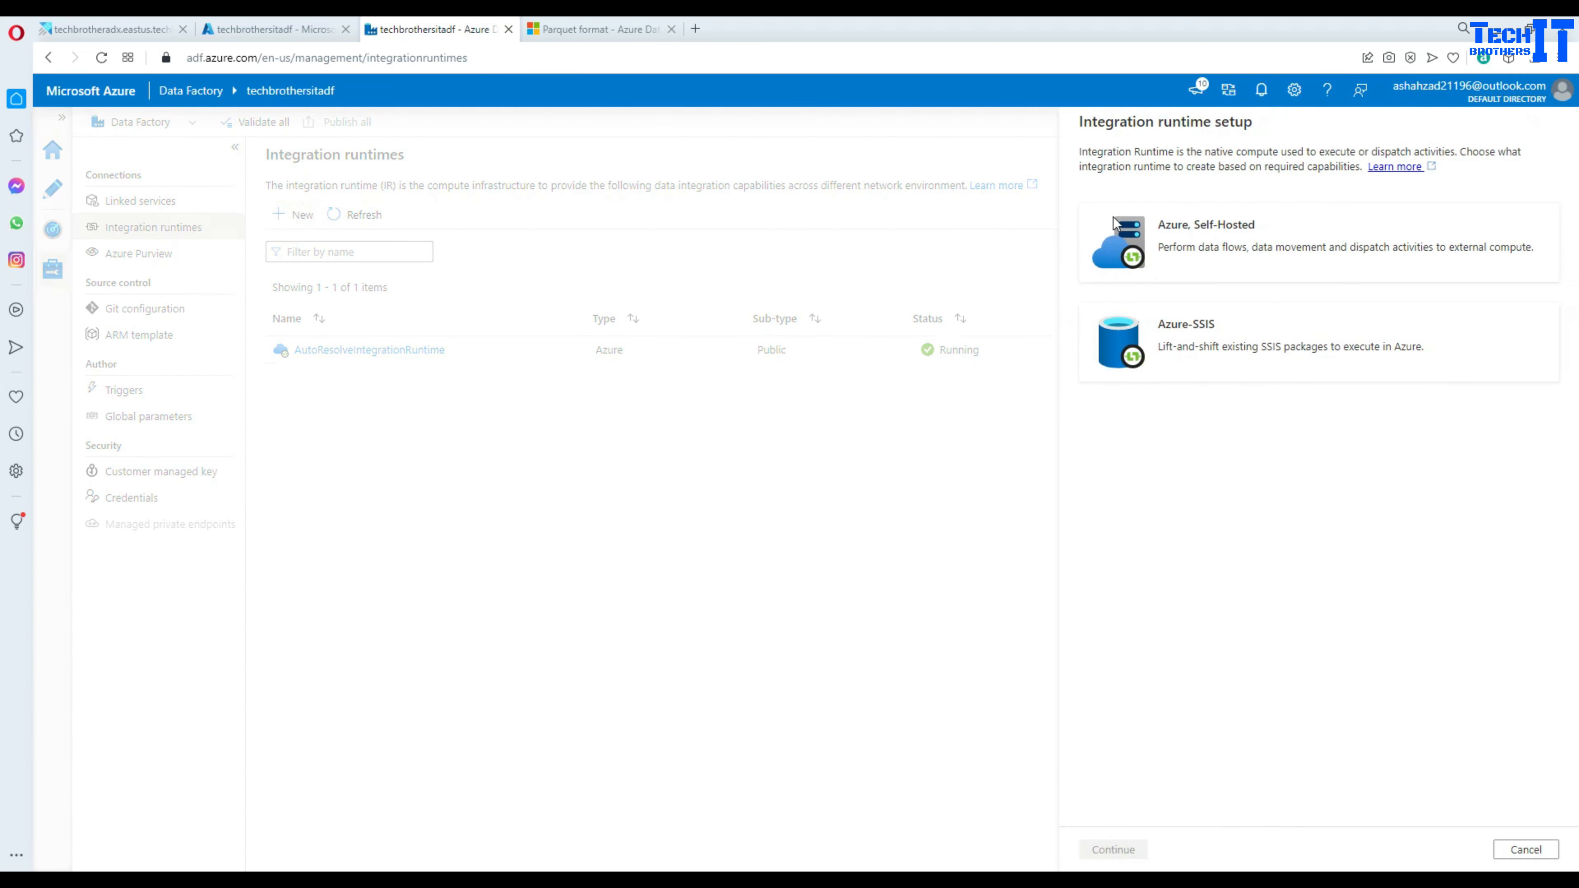
- Choose Azure, Self-Hosted with a Self-Hosted network, name the runtime 'shir' and create it
click(1243, 248)
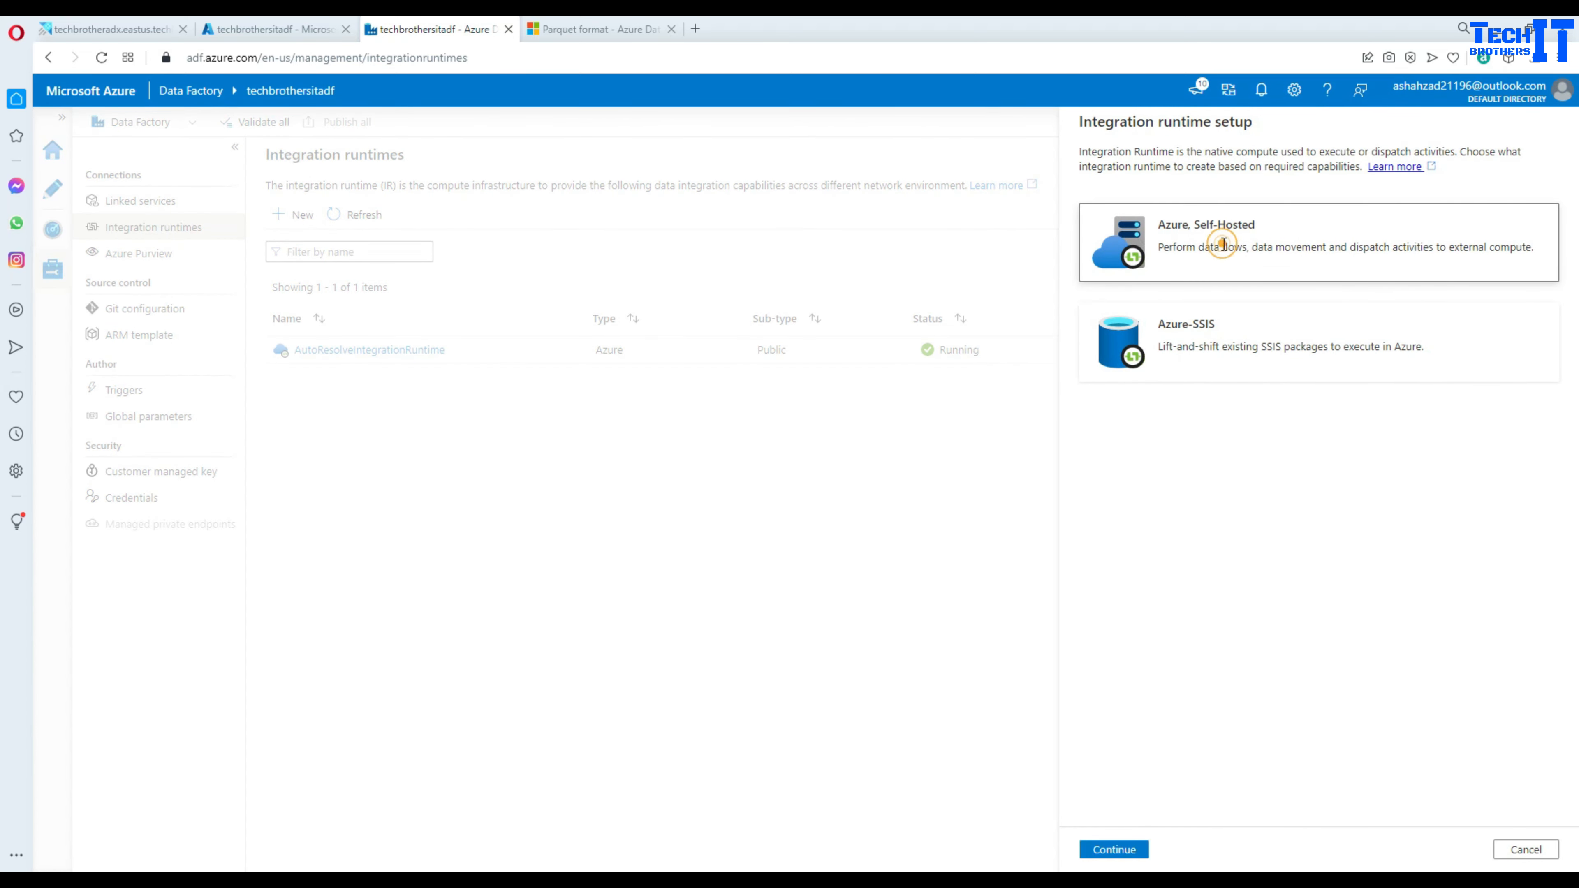
click(1129, 850)
click(1191, 343)
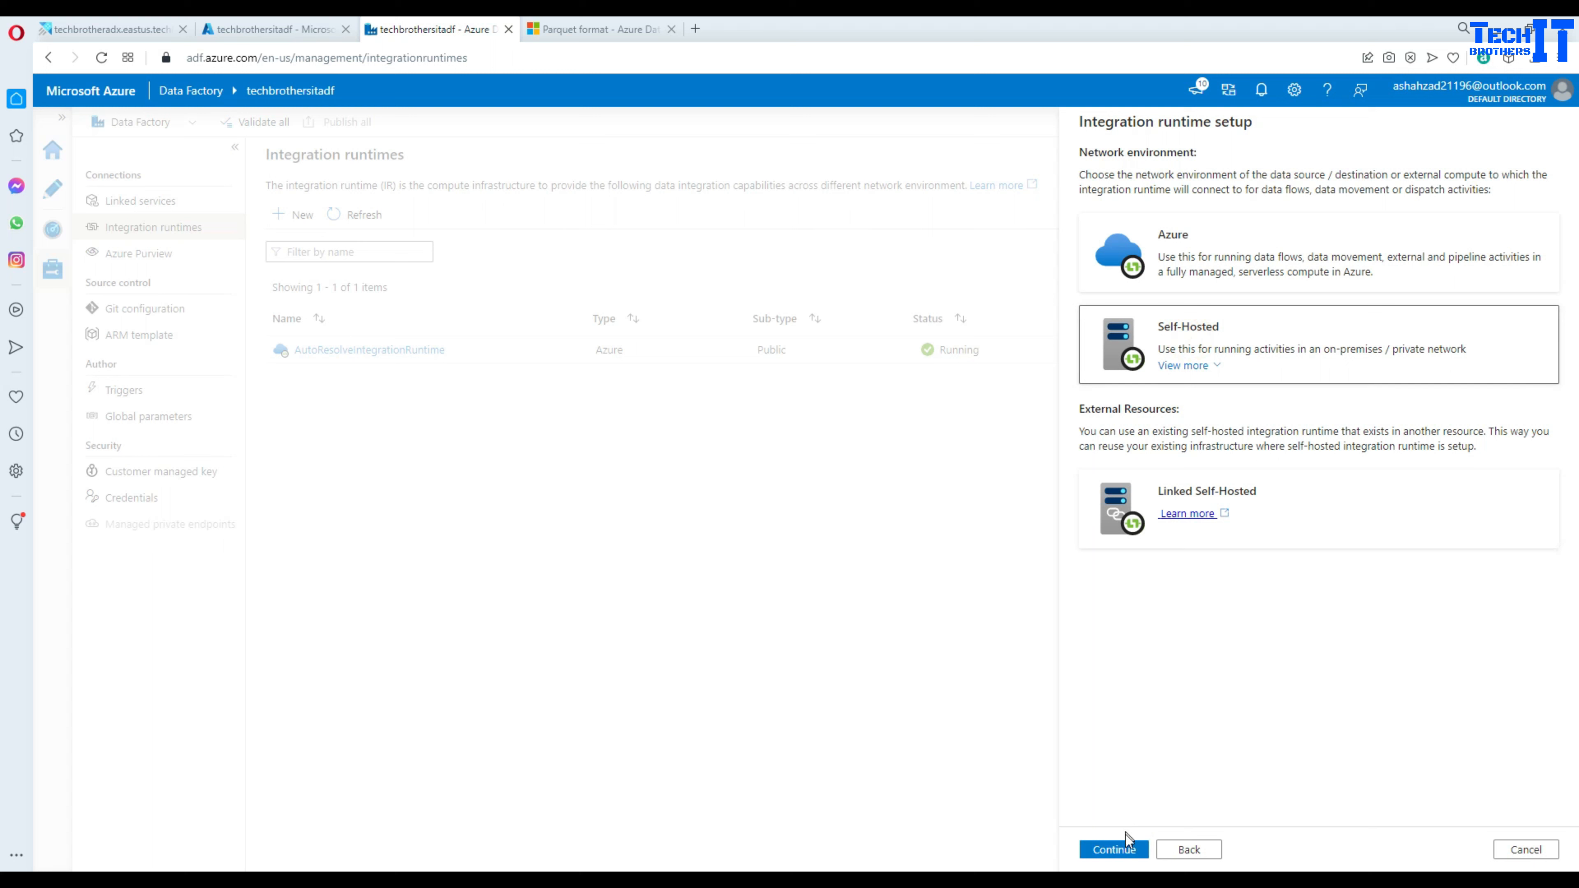
click(1122, 850)
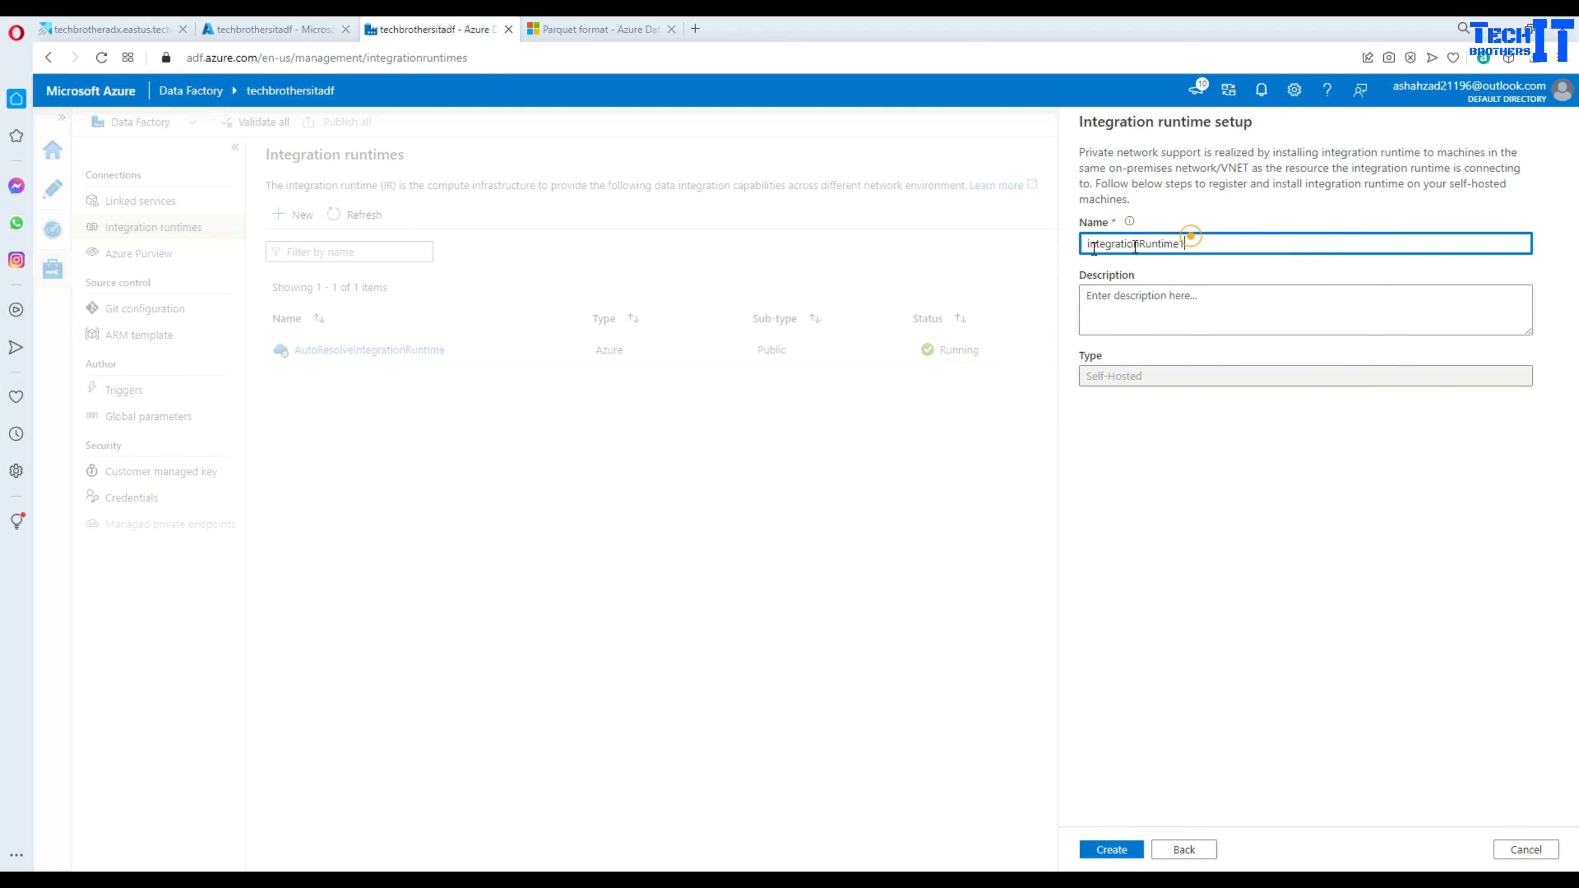
text(shir)
click(1118, 852)
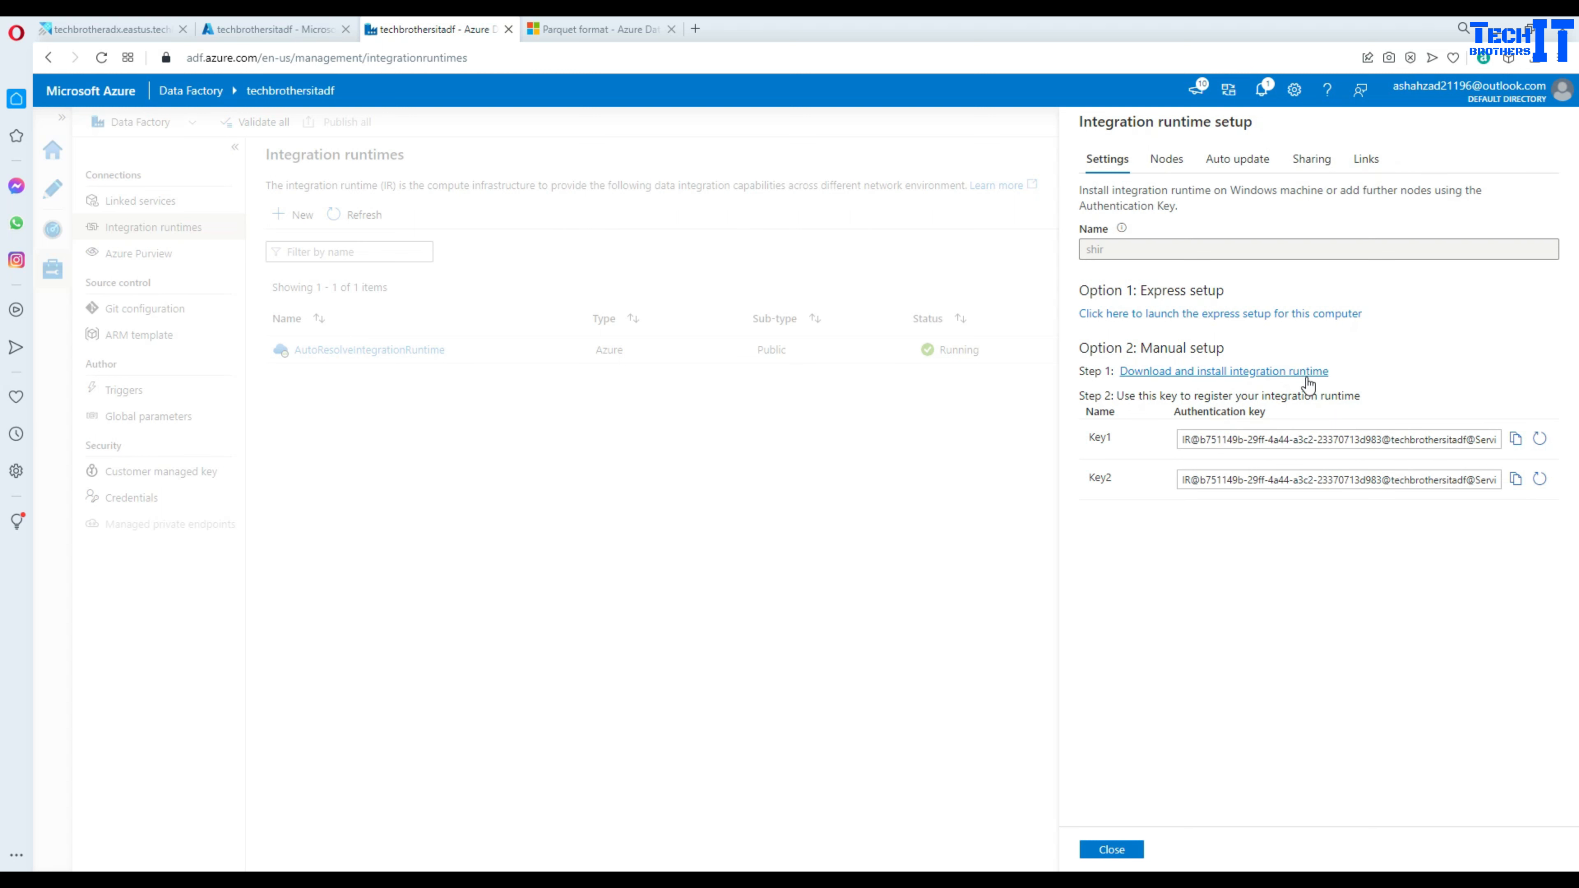
- Open the Integration Runtime download page, copy its URL, and bring up the VM's Remote Desktop window
click(1307, 374)
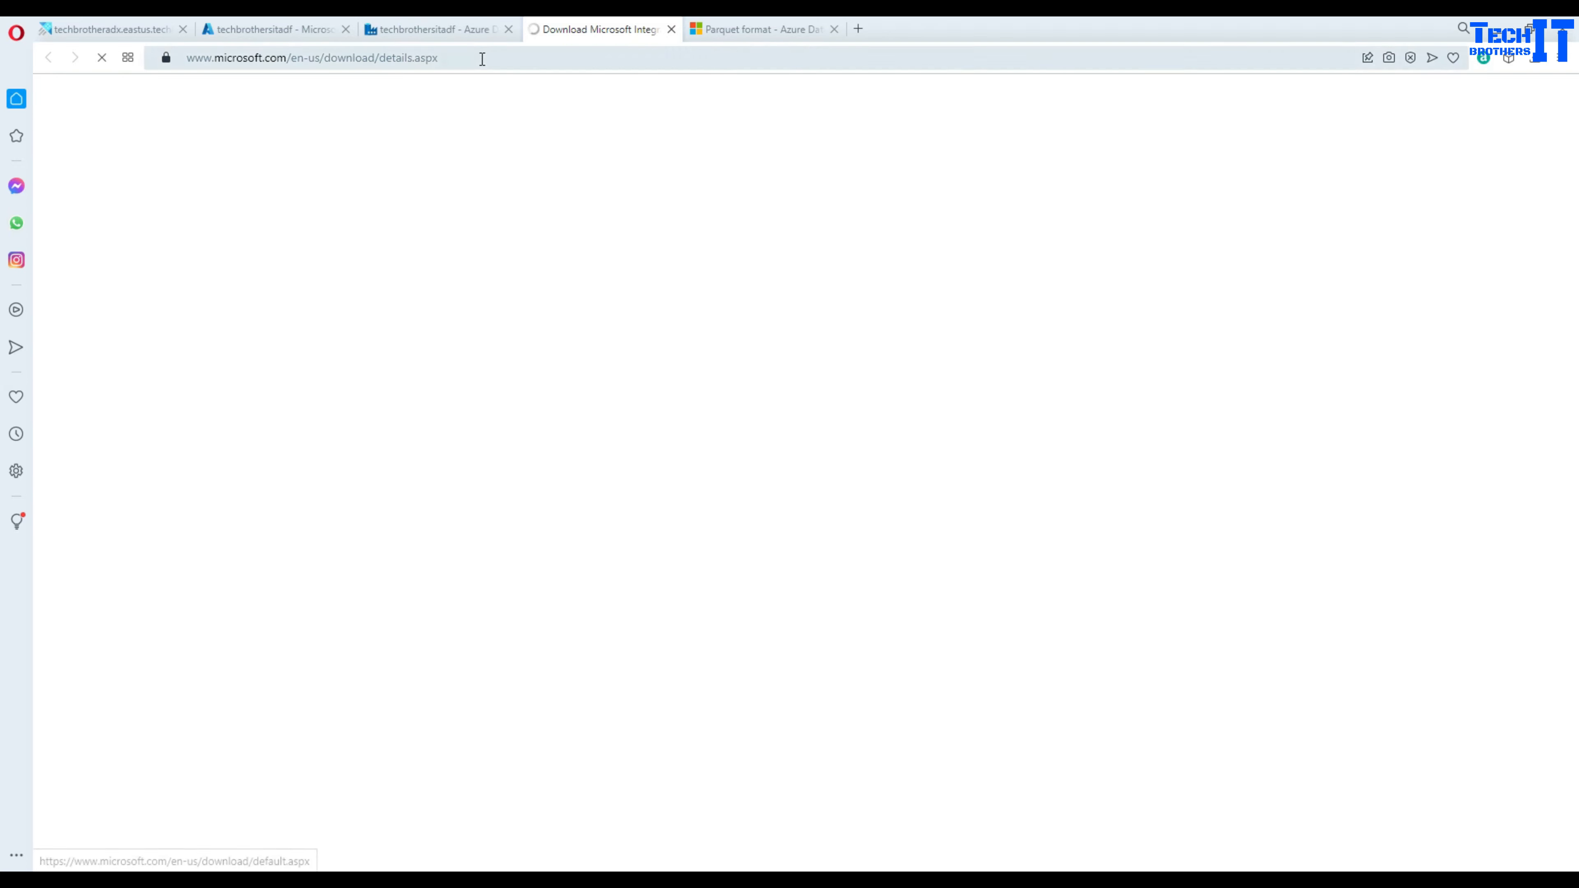
click(453, 59)
right_click(453, 59)
click(491, 122)
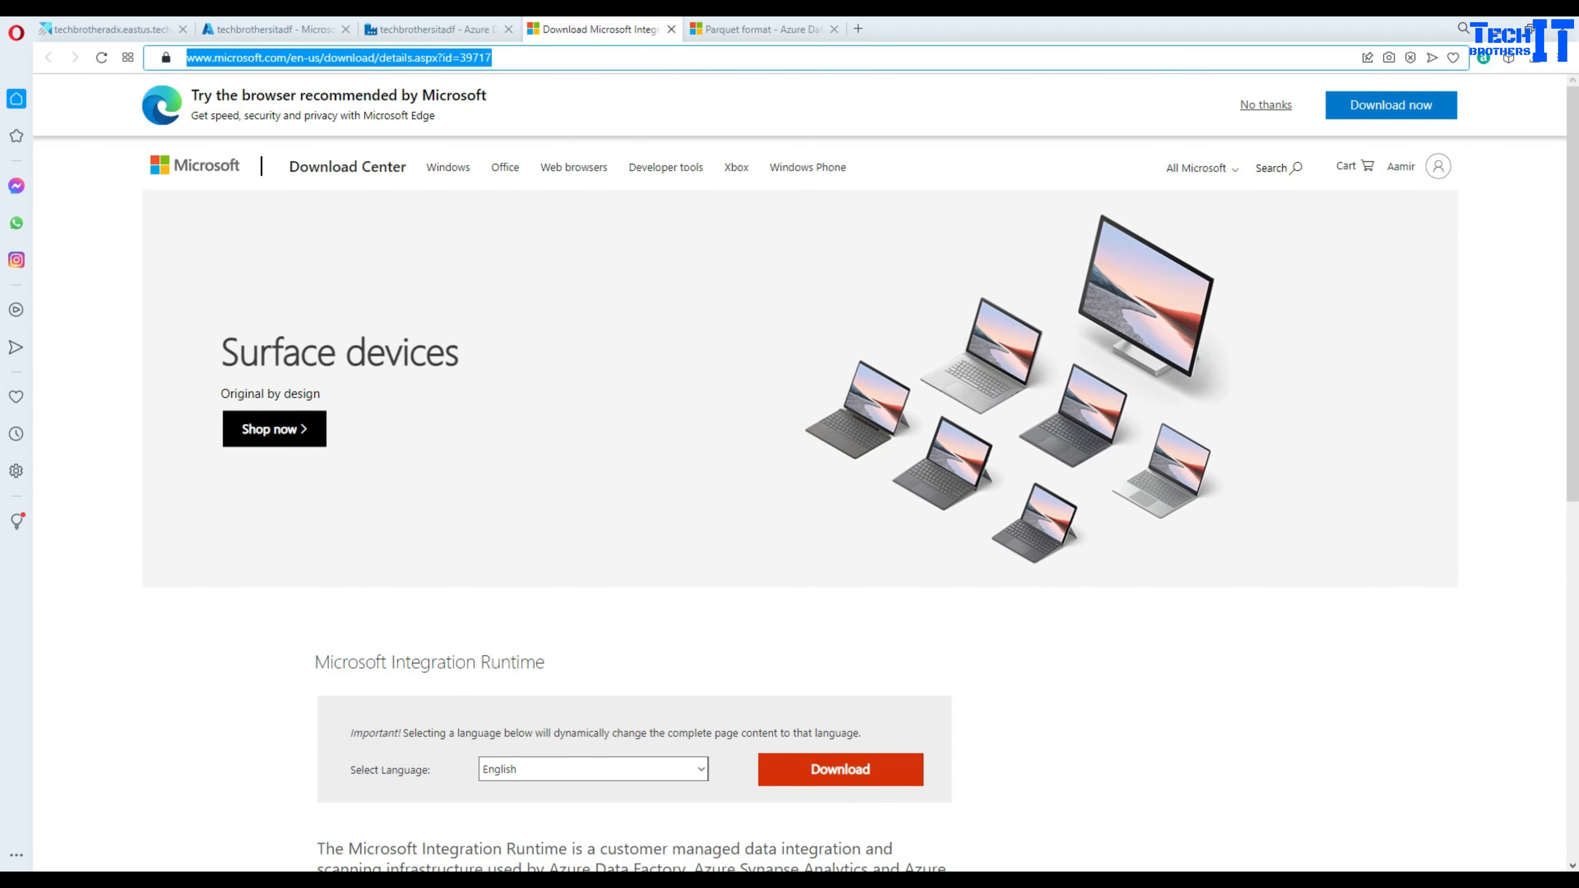
mouse_move(1328, 882)
click(1370, 835)
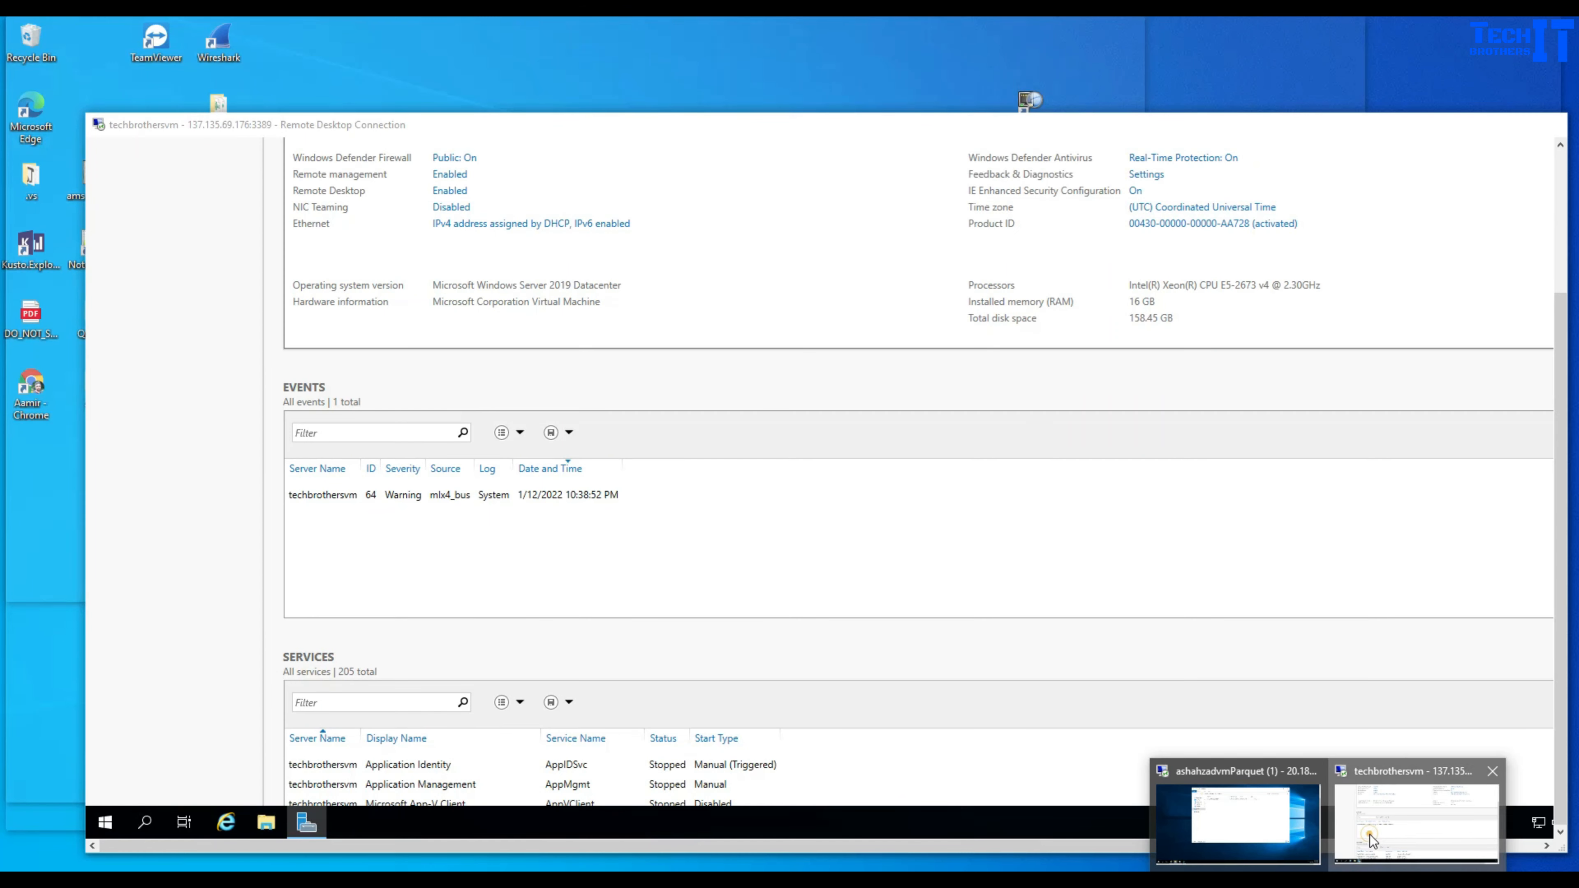
- Close Server Manager on the VM and start Internet Explorer from the remote taskbar
click(1558, 168)
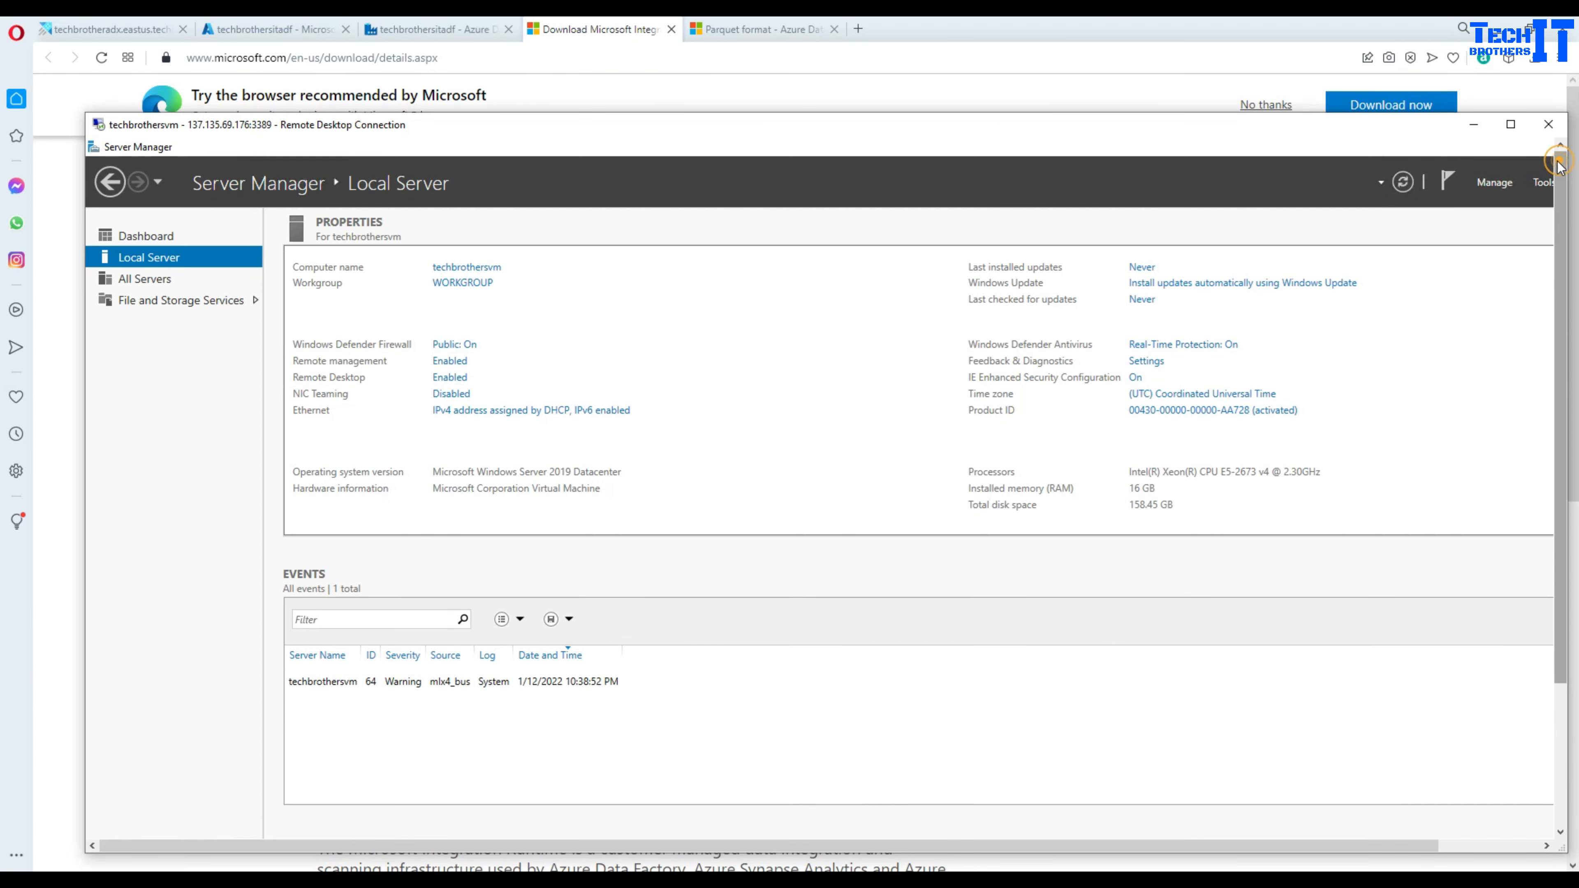
click(1511, 126)
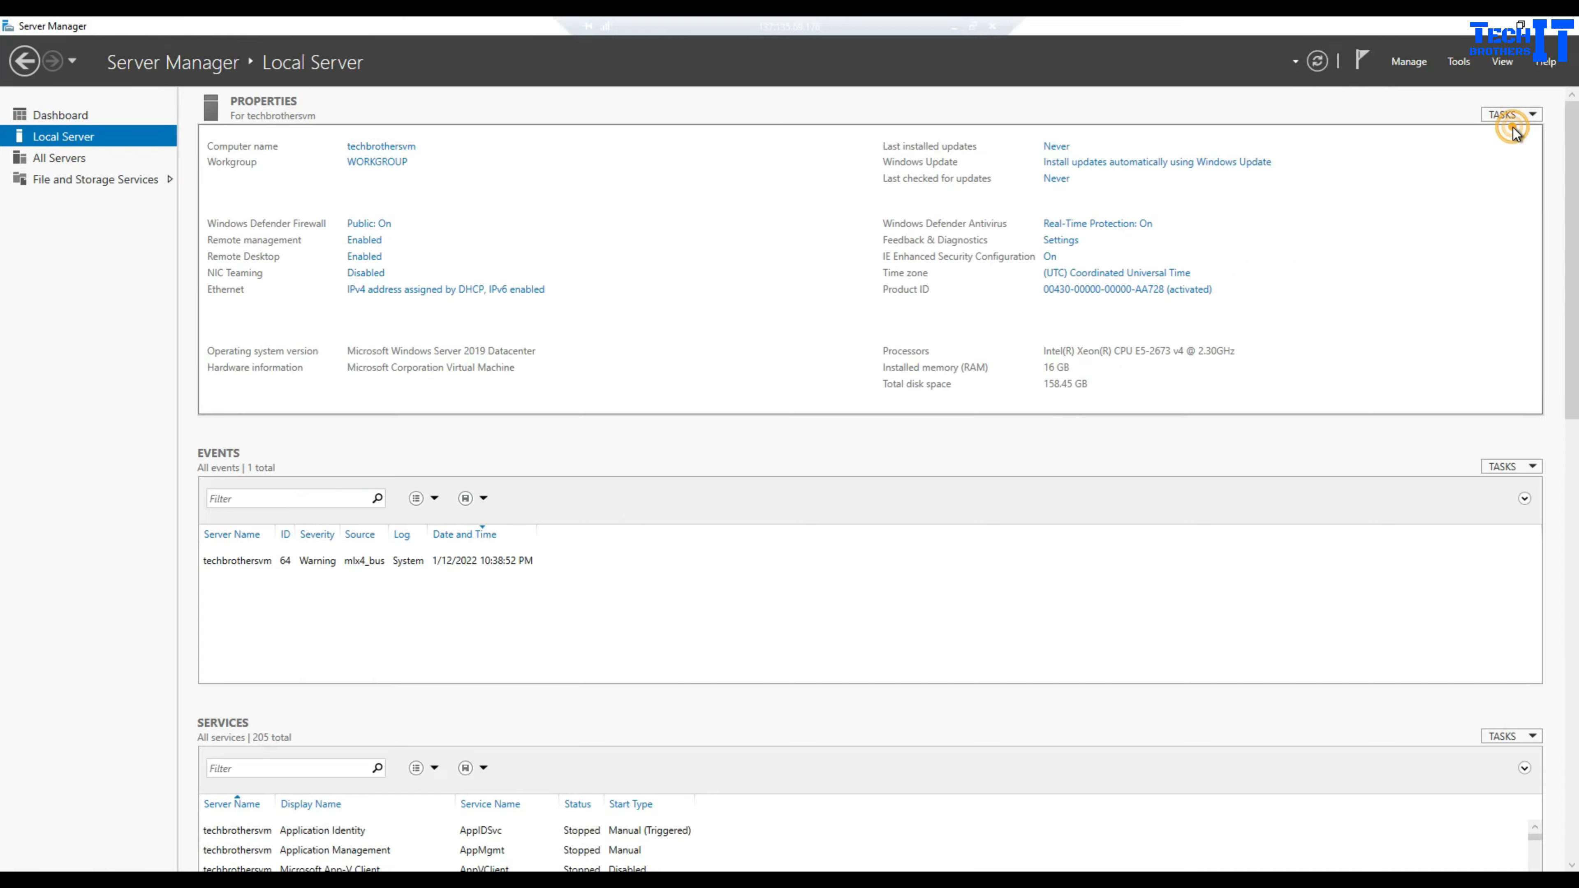
click(1561, 27)
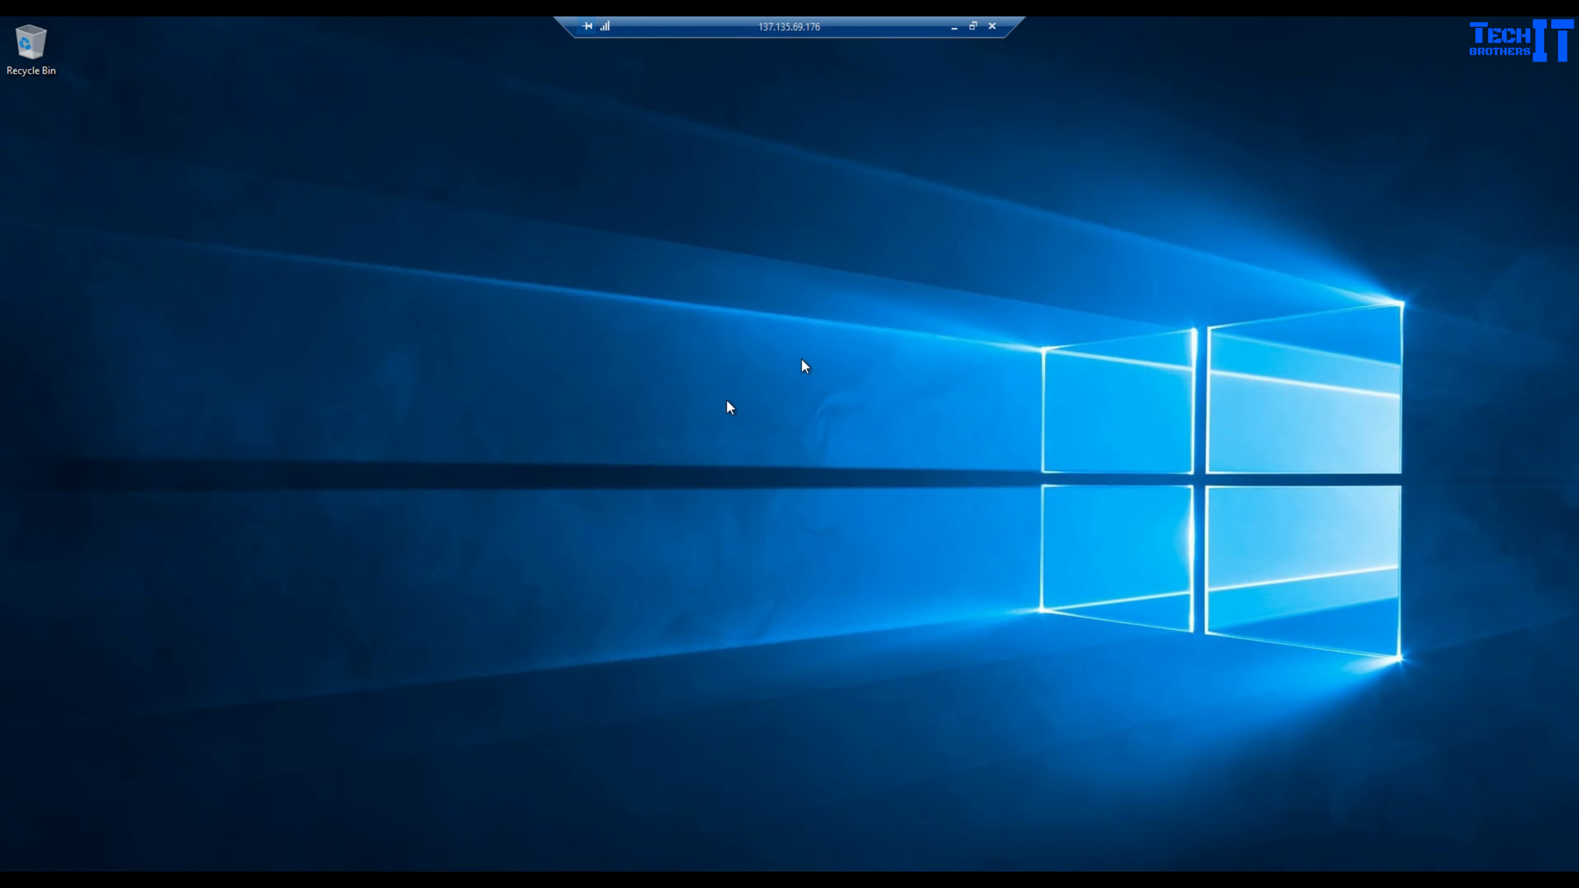
click(973, 27)
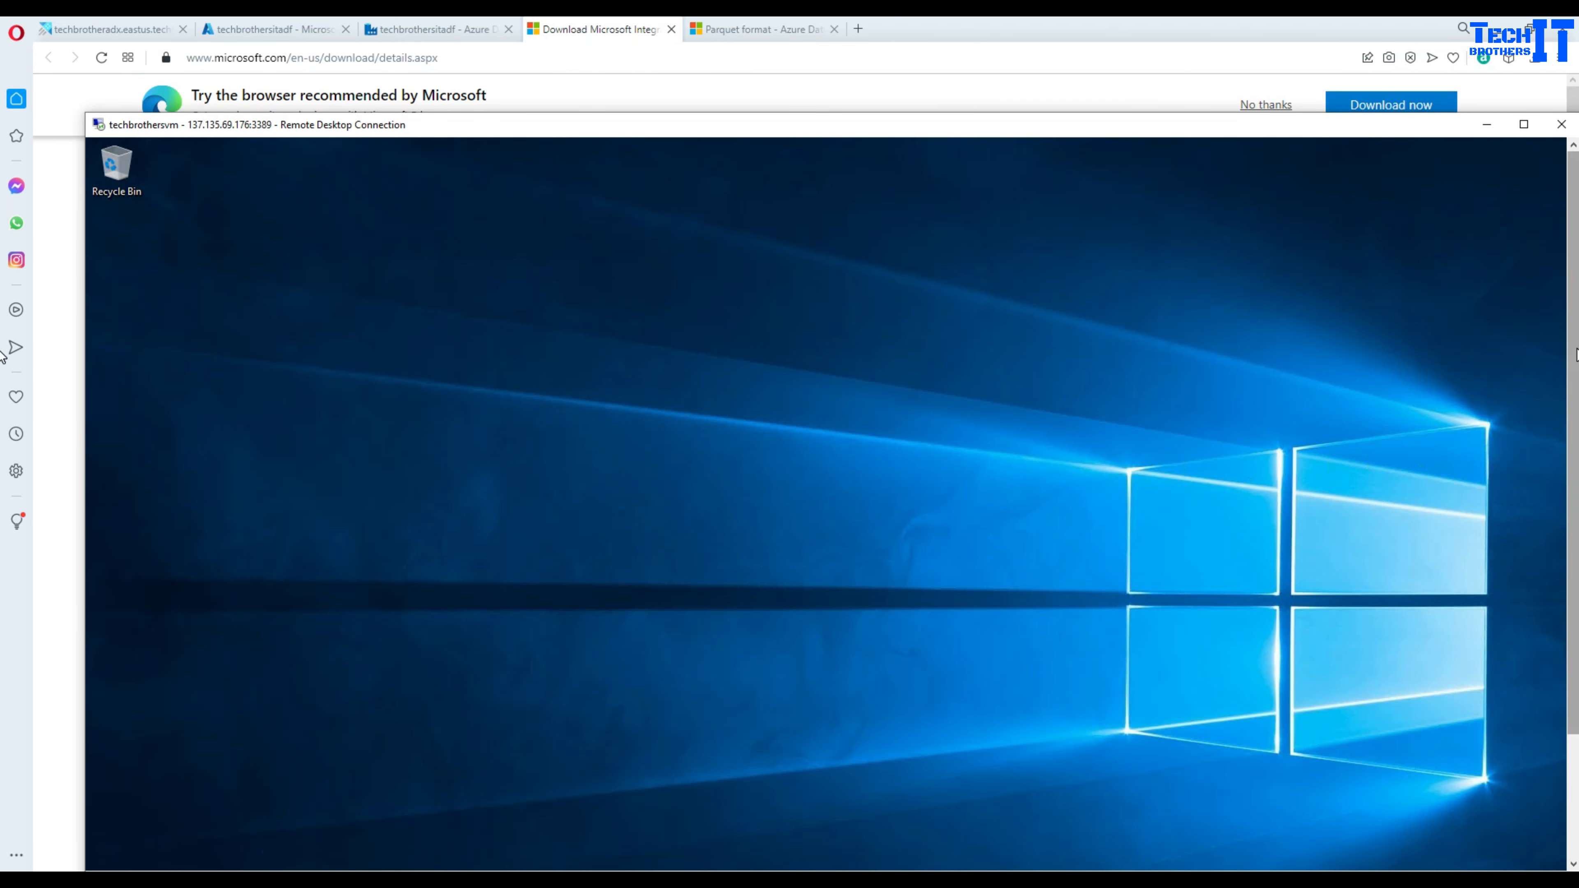
drag(1575, 351, 1556, 600)
click(225, 854)
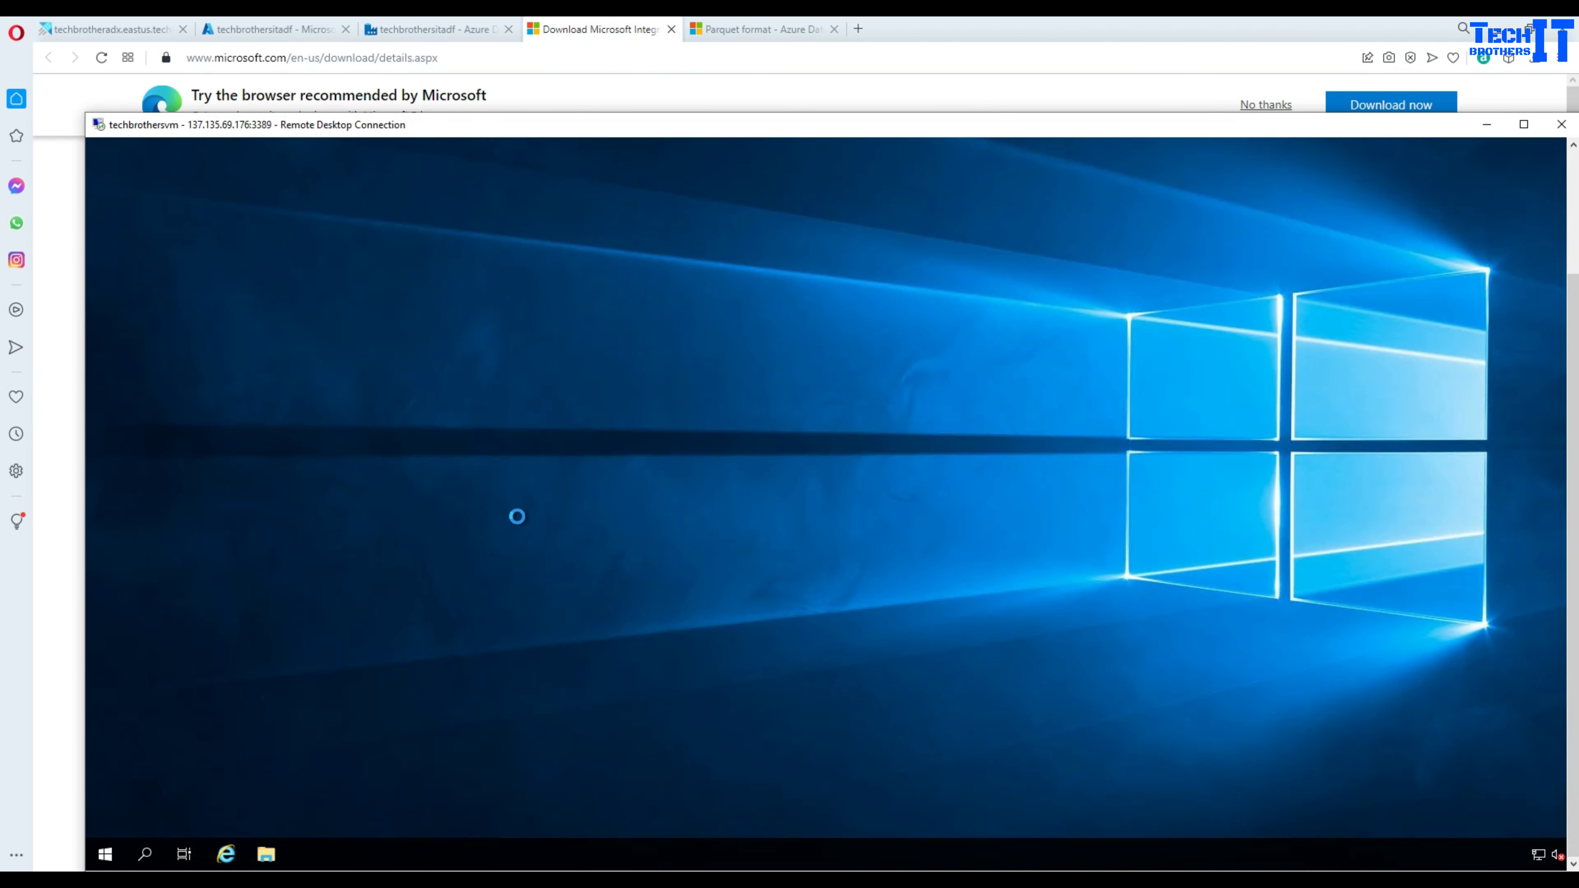
click(1573, 189)
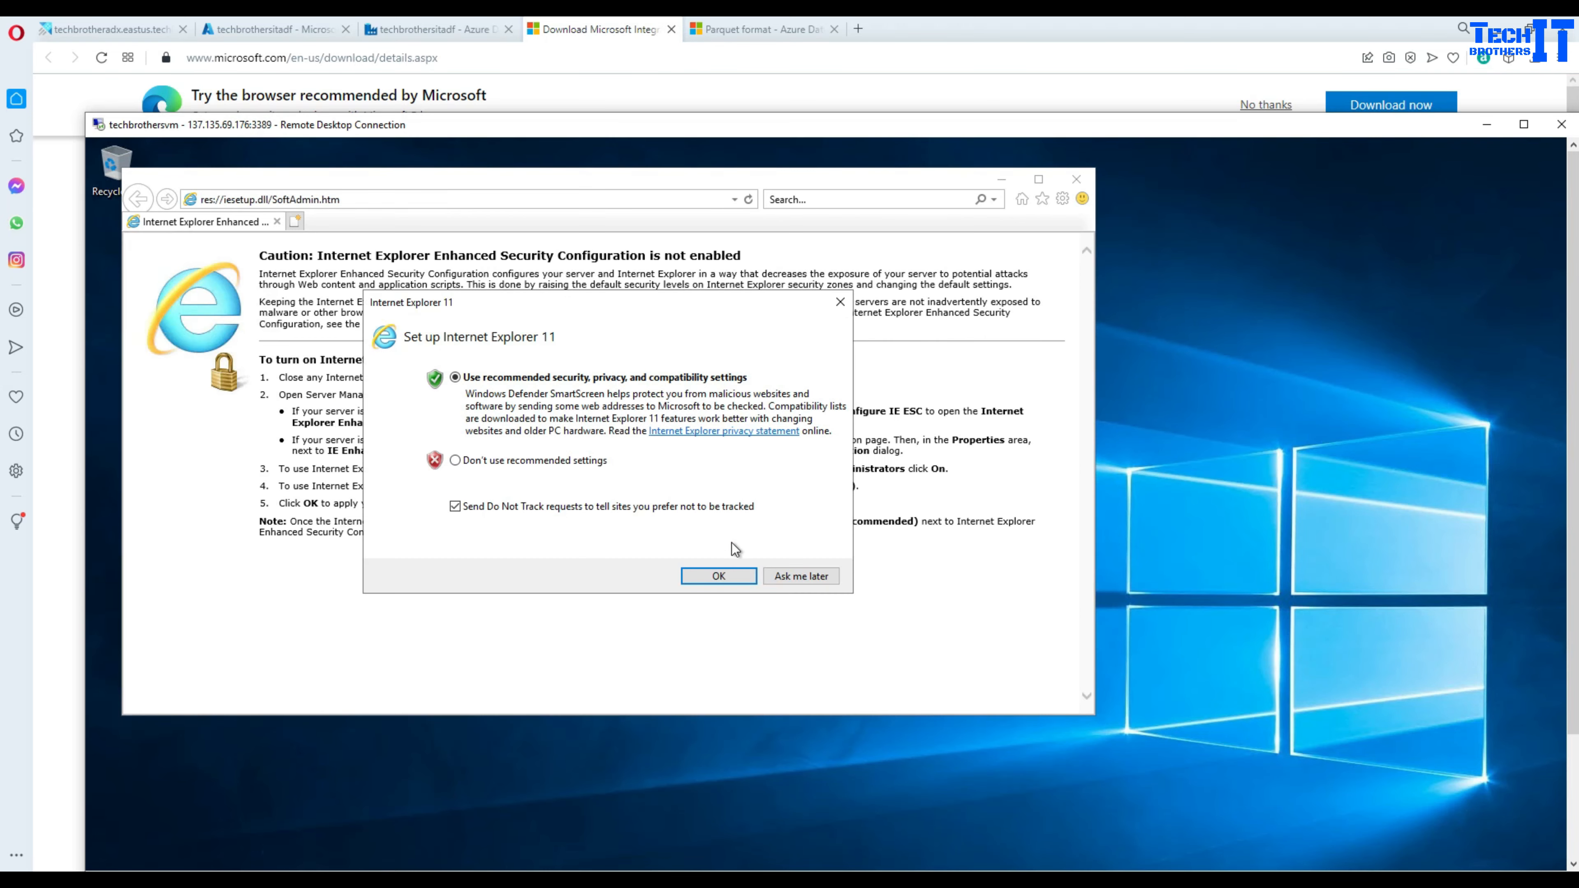
- Accept IE's recommended settings, then download and run IntegrationRuntime_5.13.8013.1.msi
click(719, 576)
scroll(652, 578, down, 3)
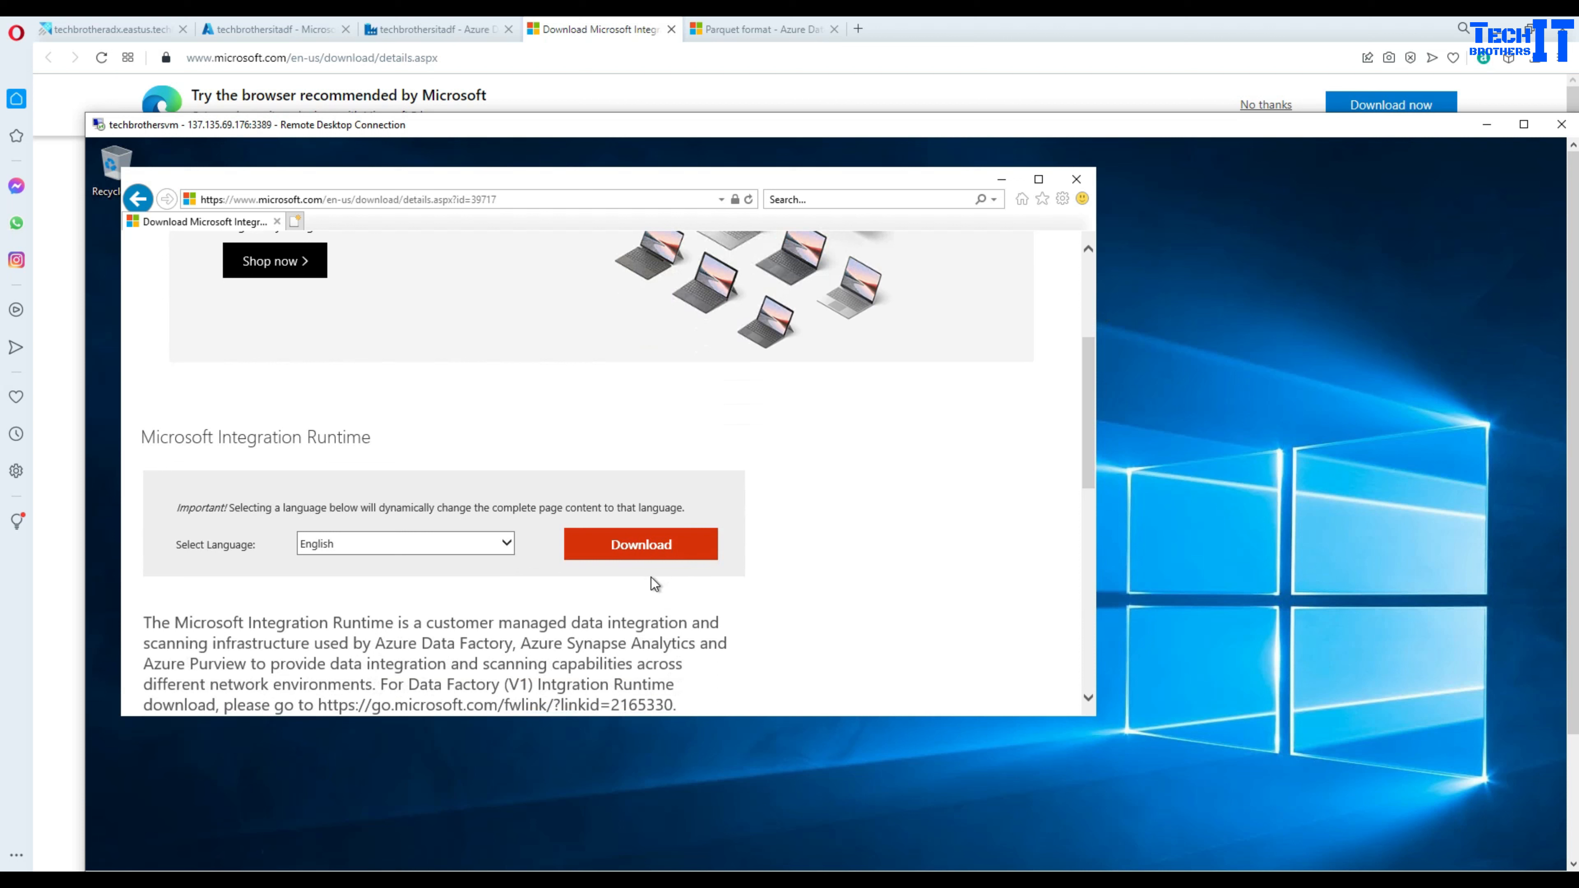
click(643, 552)
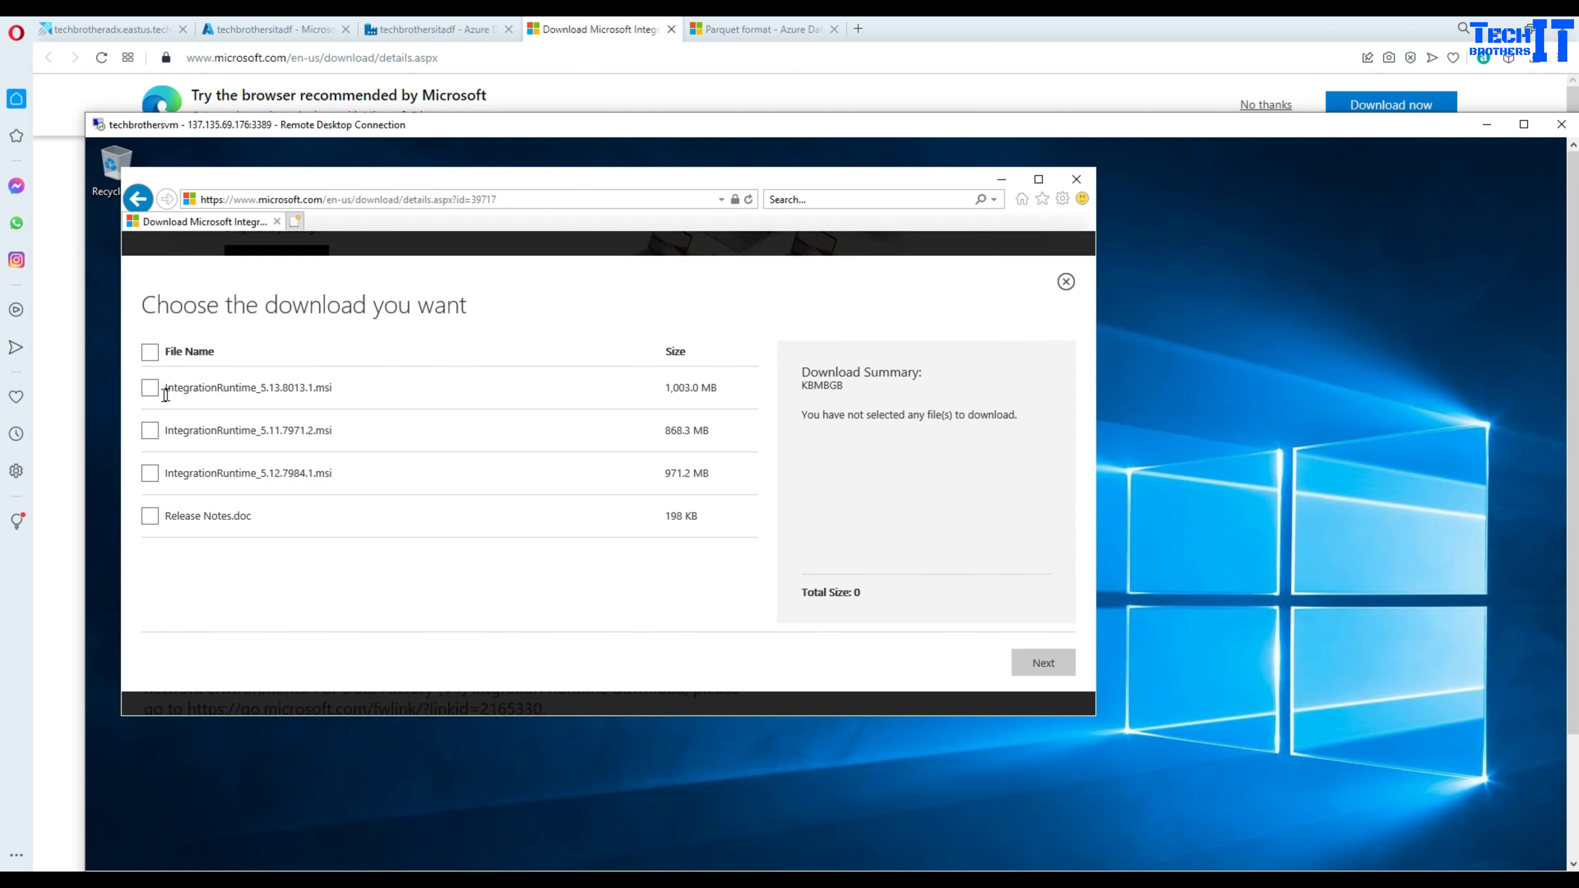
click(149, 387)
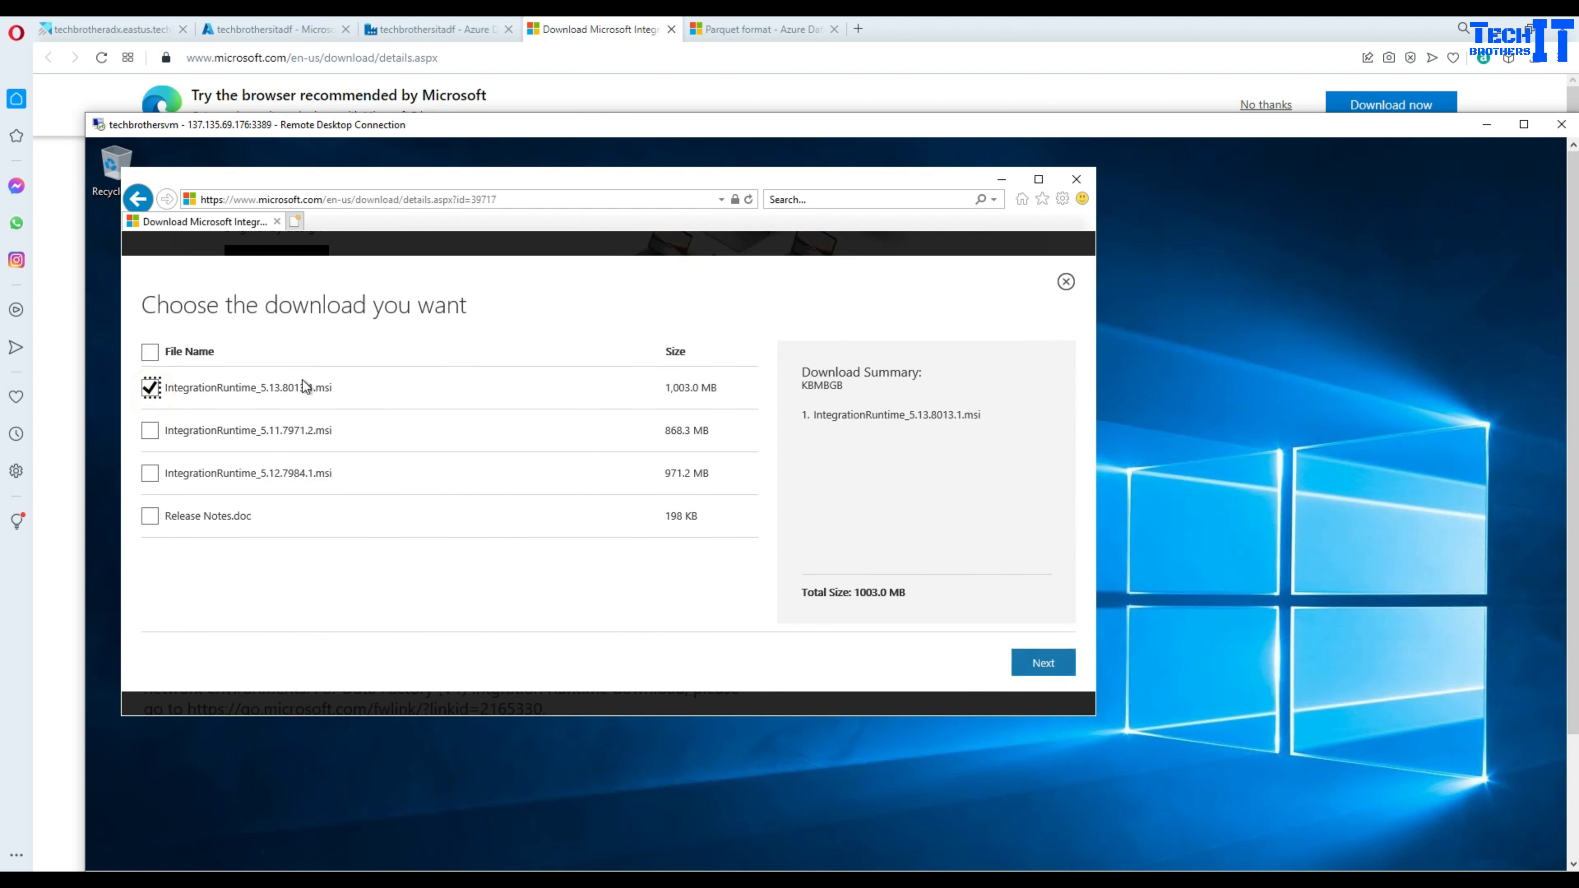
click(1030, 667)
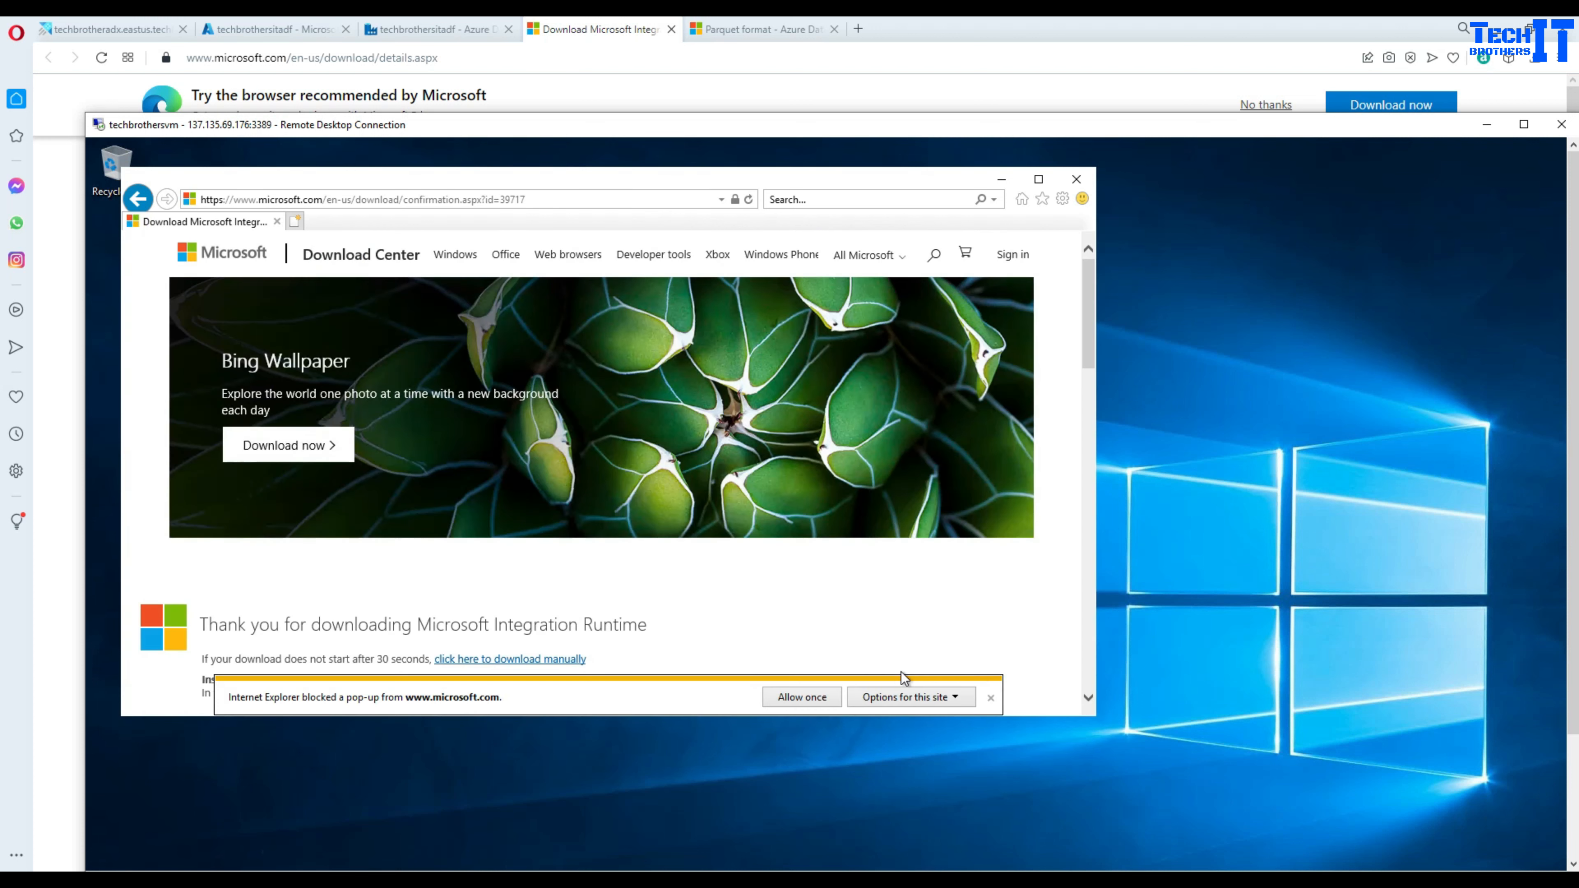
click(805, 698)
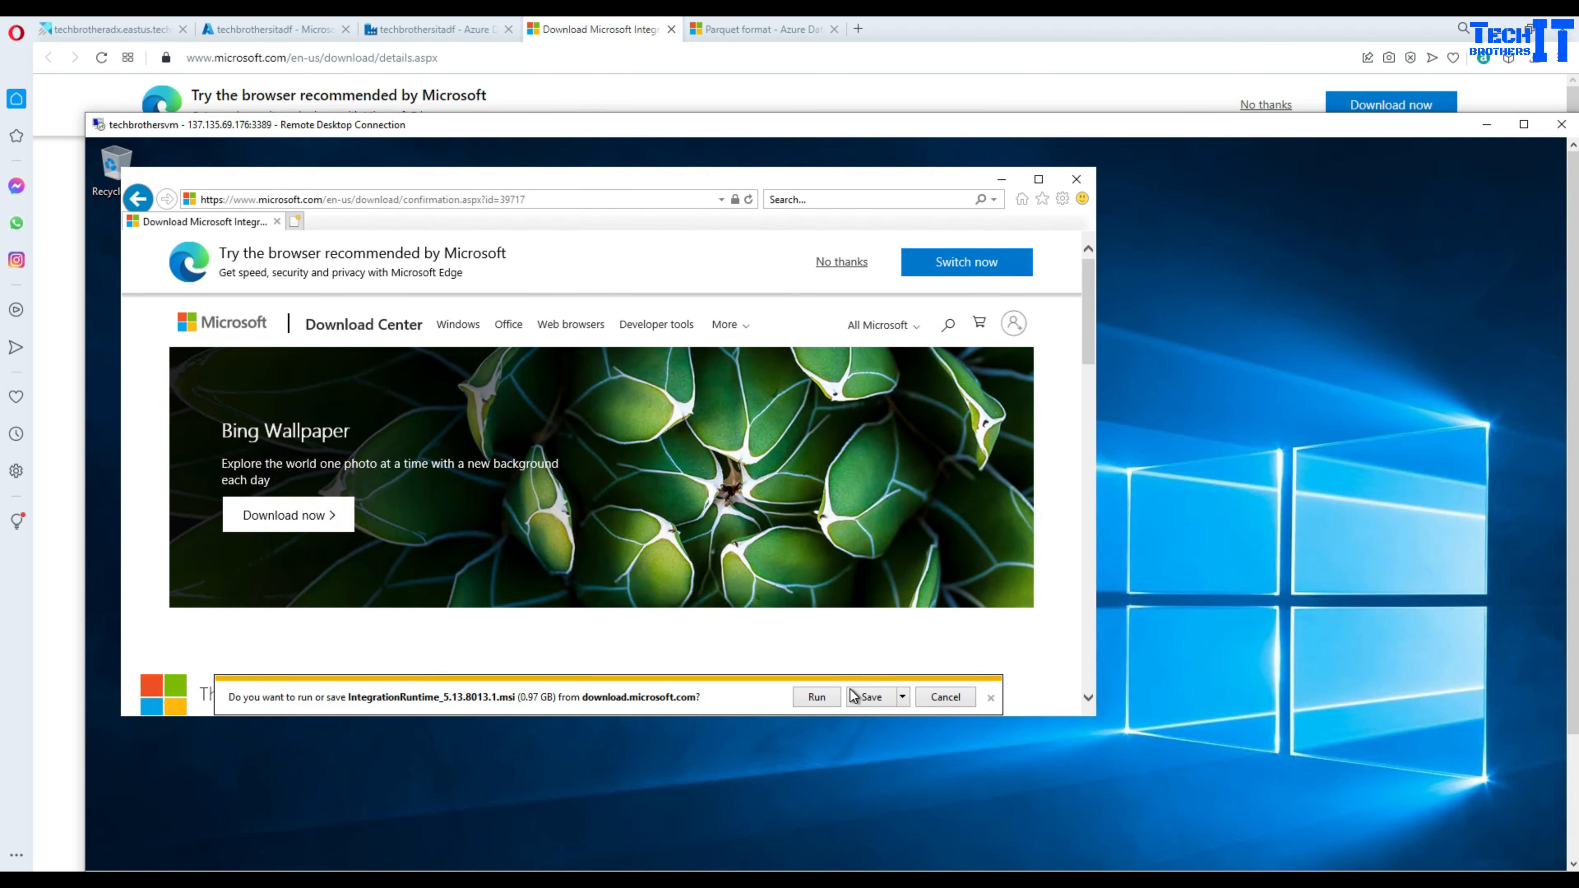
click(818, 698)
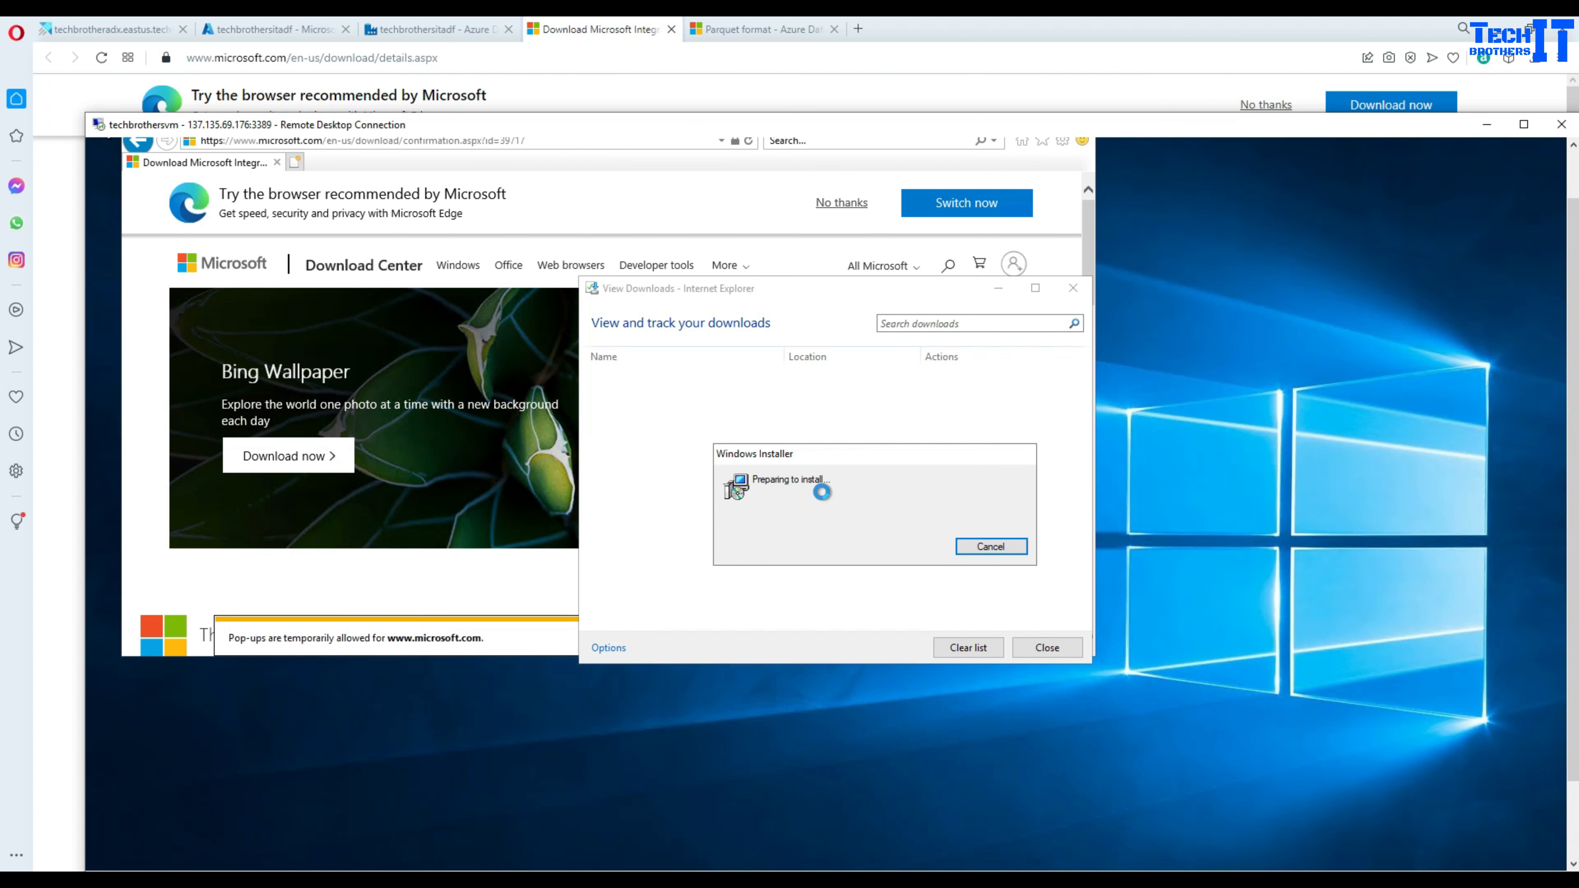
- Accept the licence and install Integration Runtime into the default C:\Program Files\Microsoft Integration Runtime\ folder
click(961, 643)
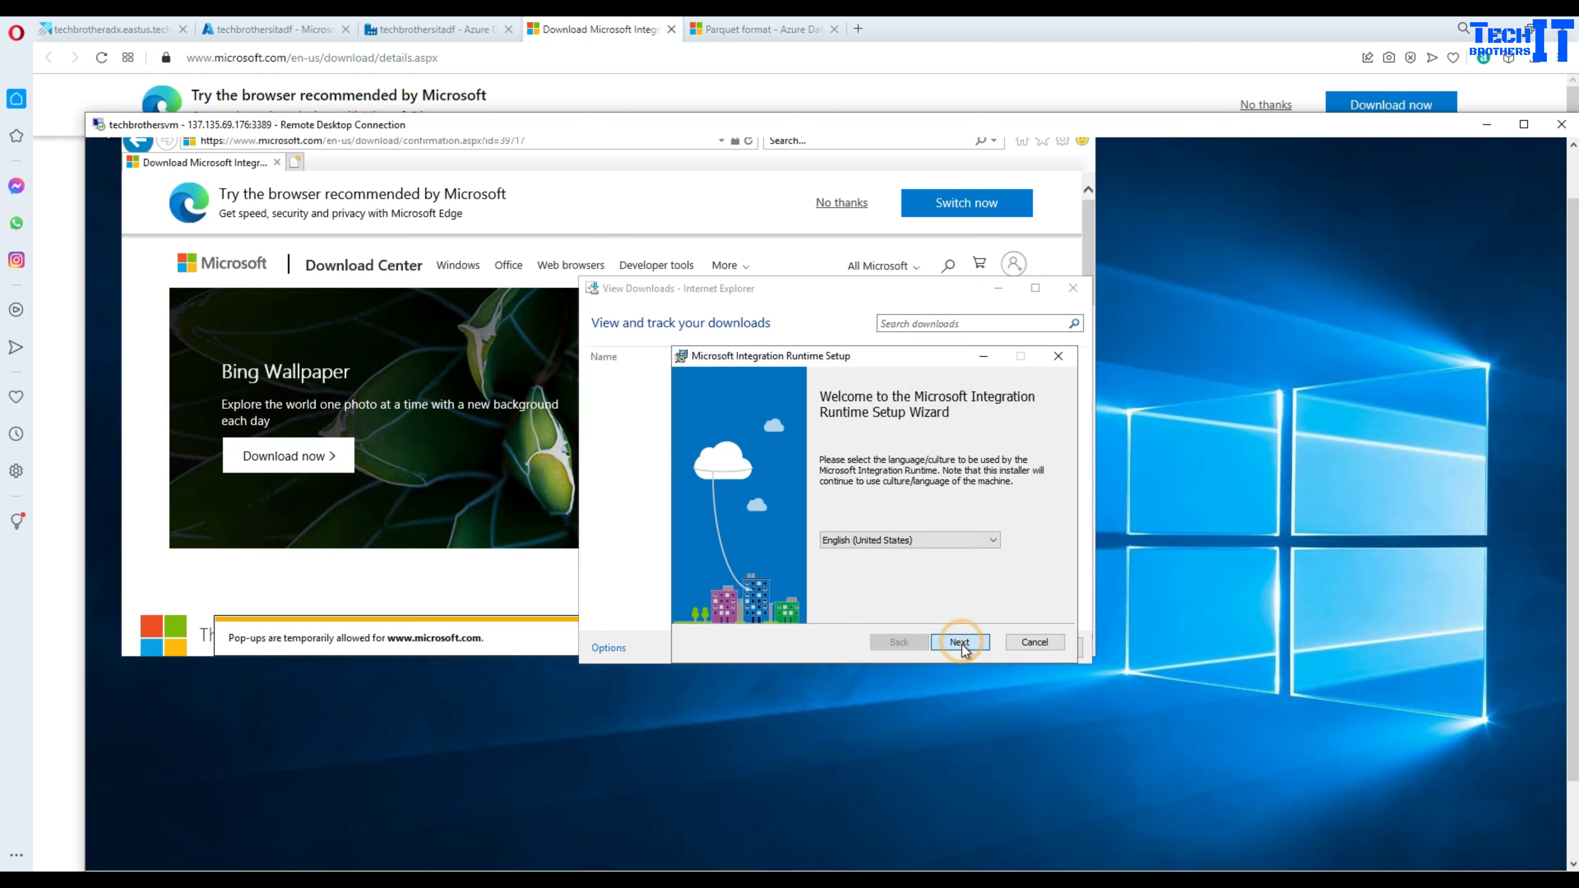
click(719, 603)
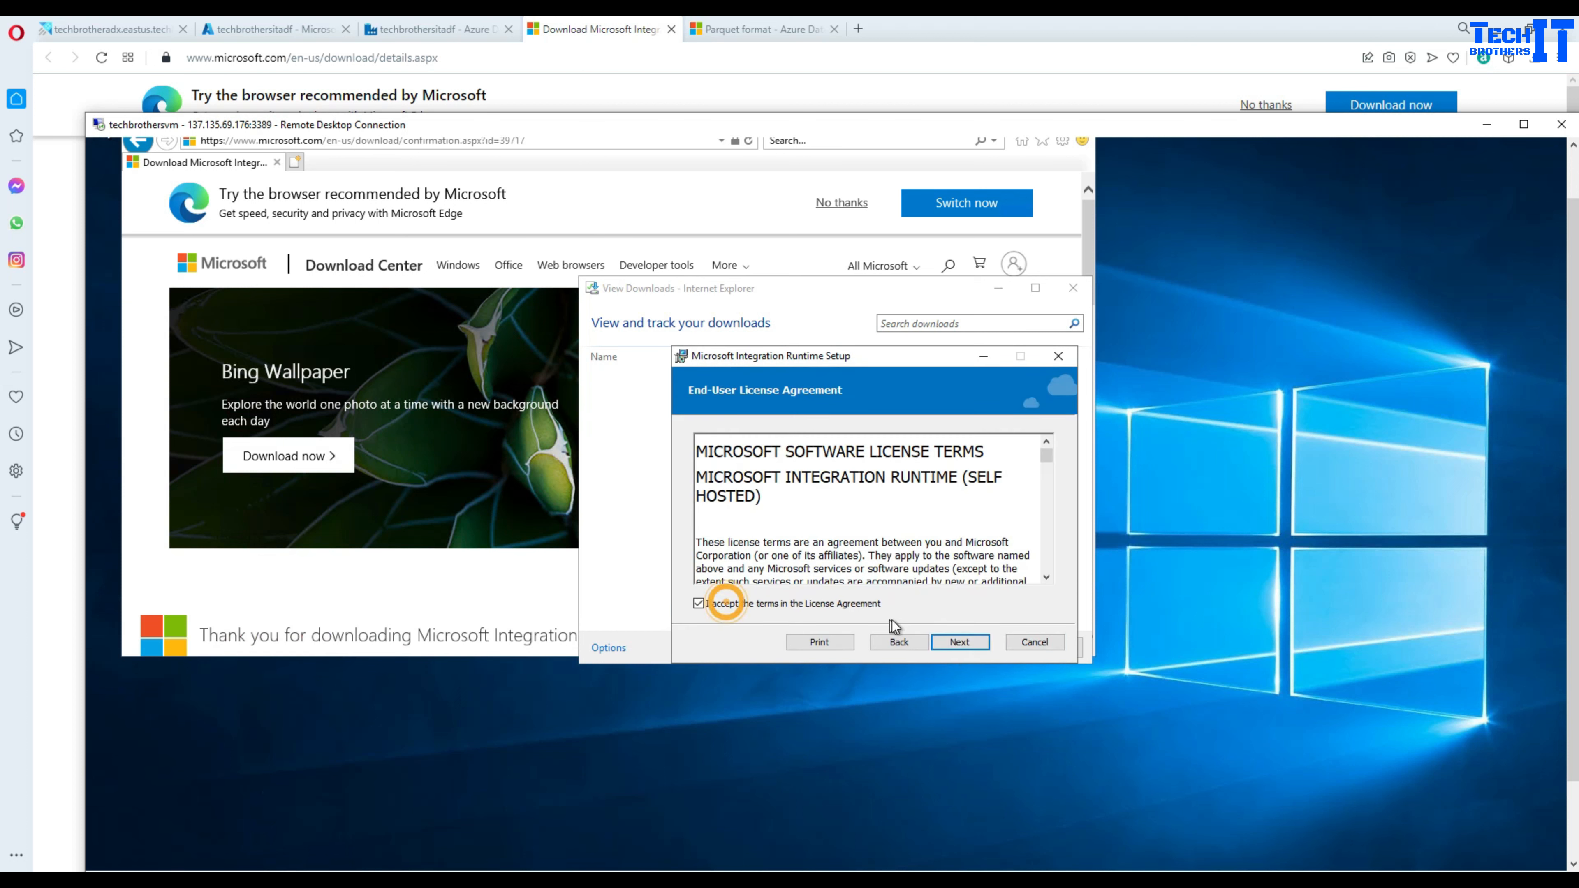
click(977, 645)
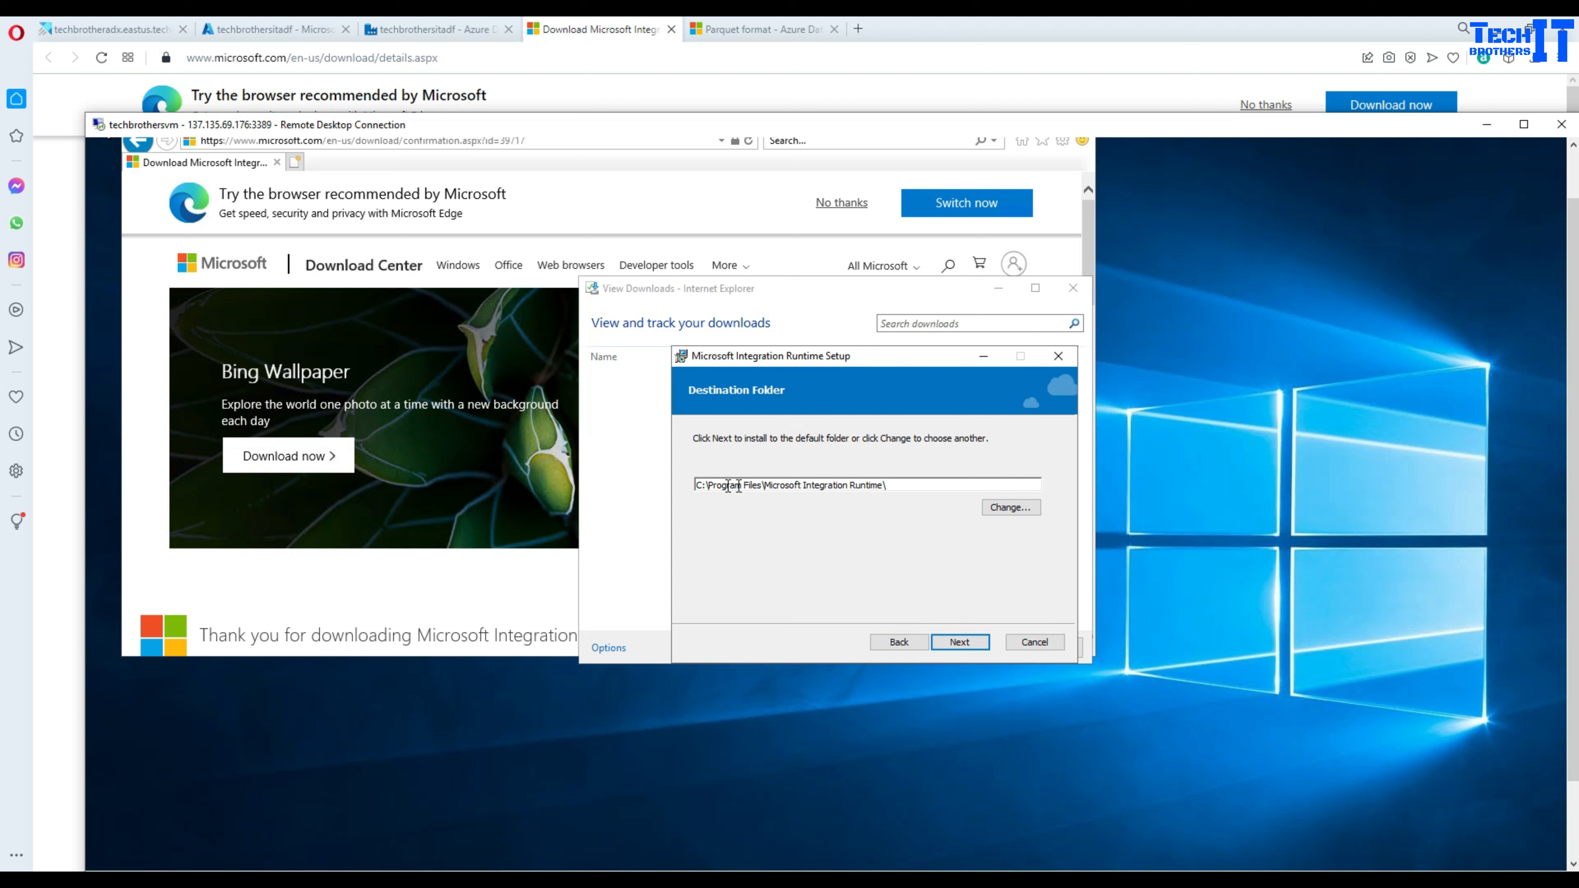
click(960, 642)
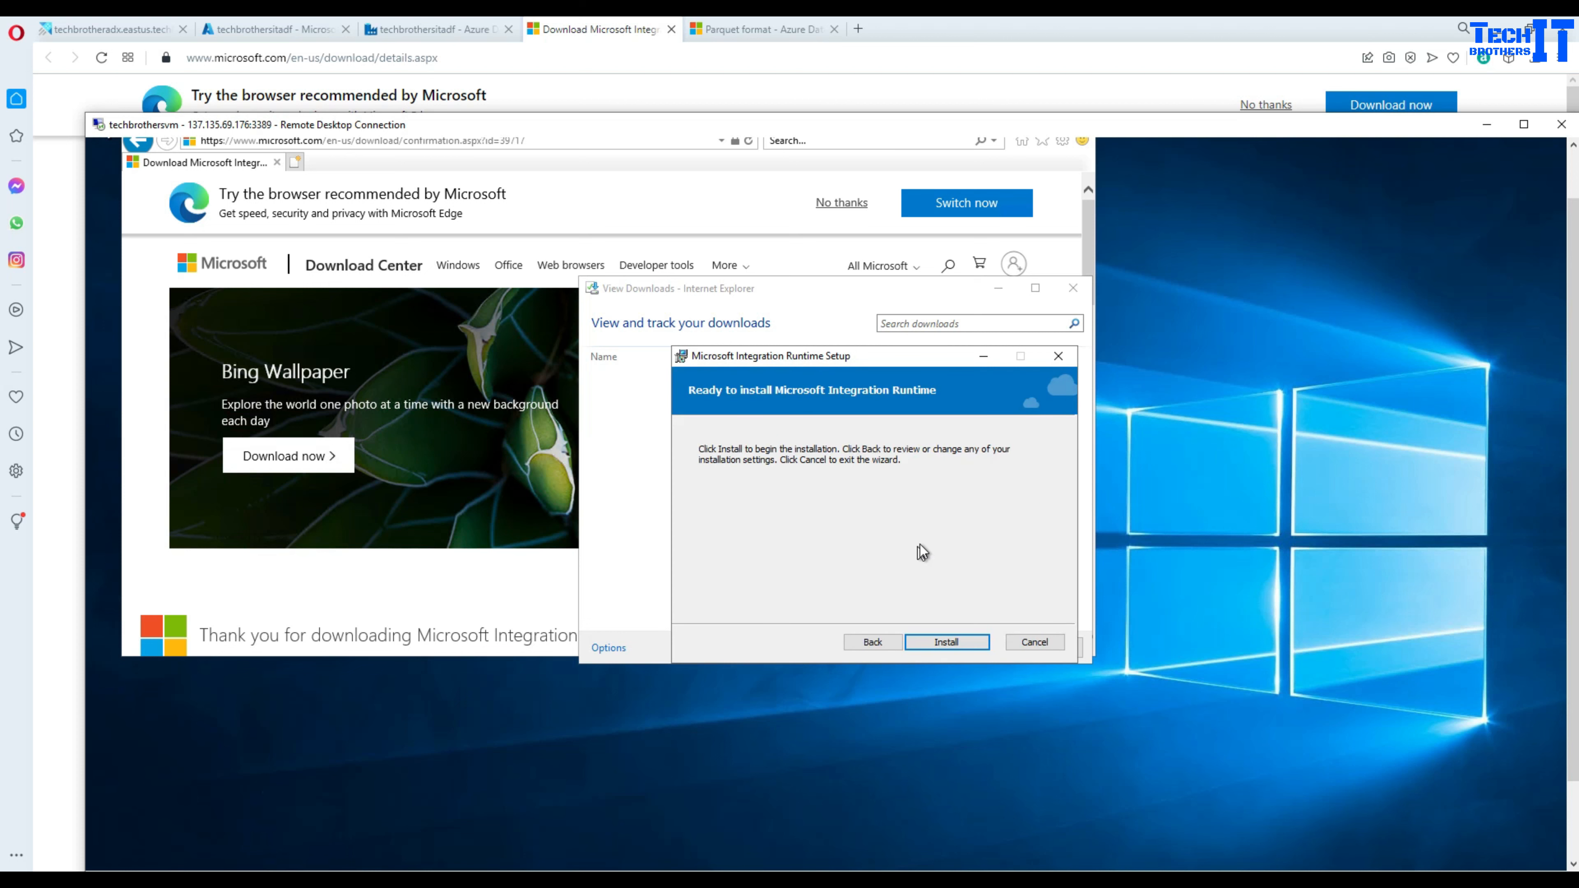
click(942, 643)
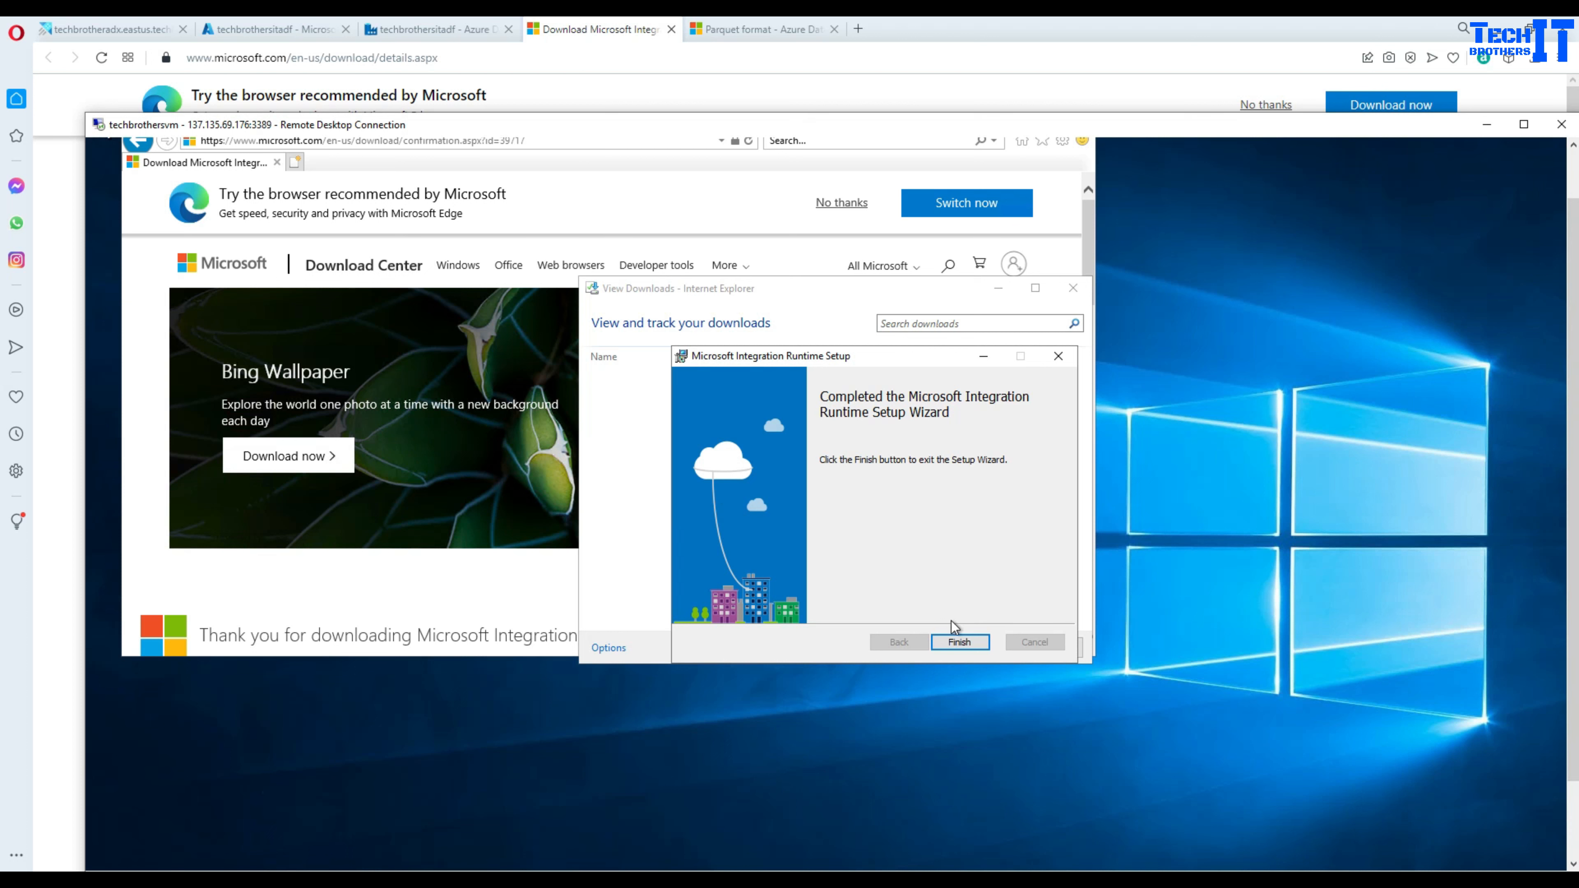
click(961, 643)
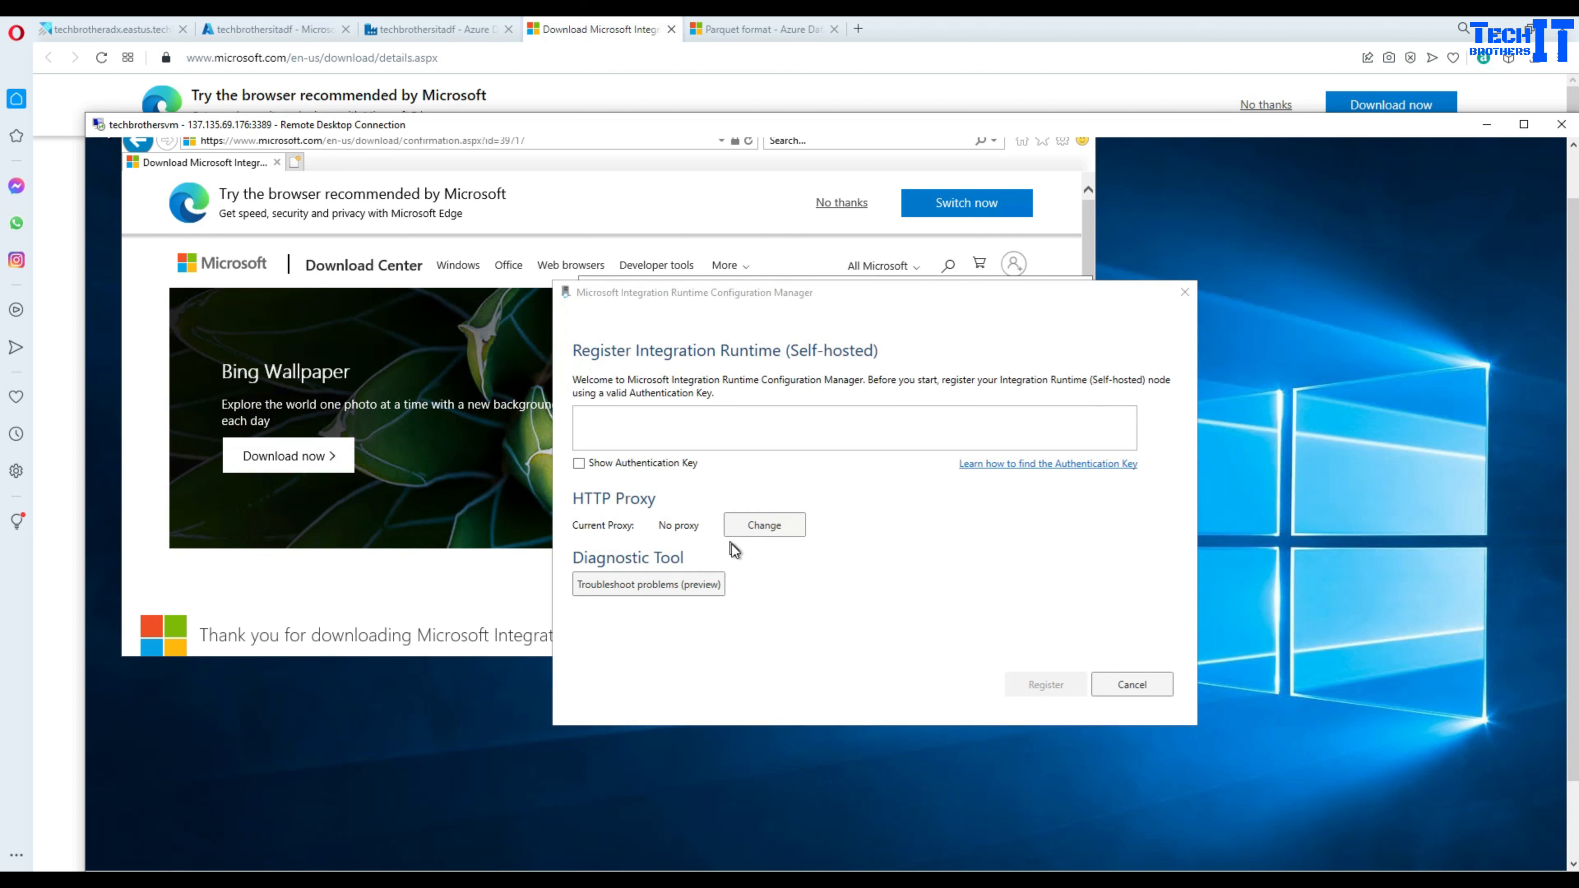
- Register node techbrothersvm to shir using Key1 copied from ADF Studio as the authentication key
click(687, 420)
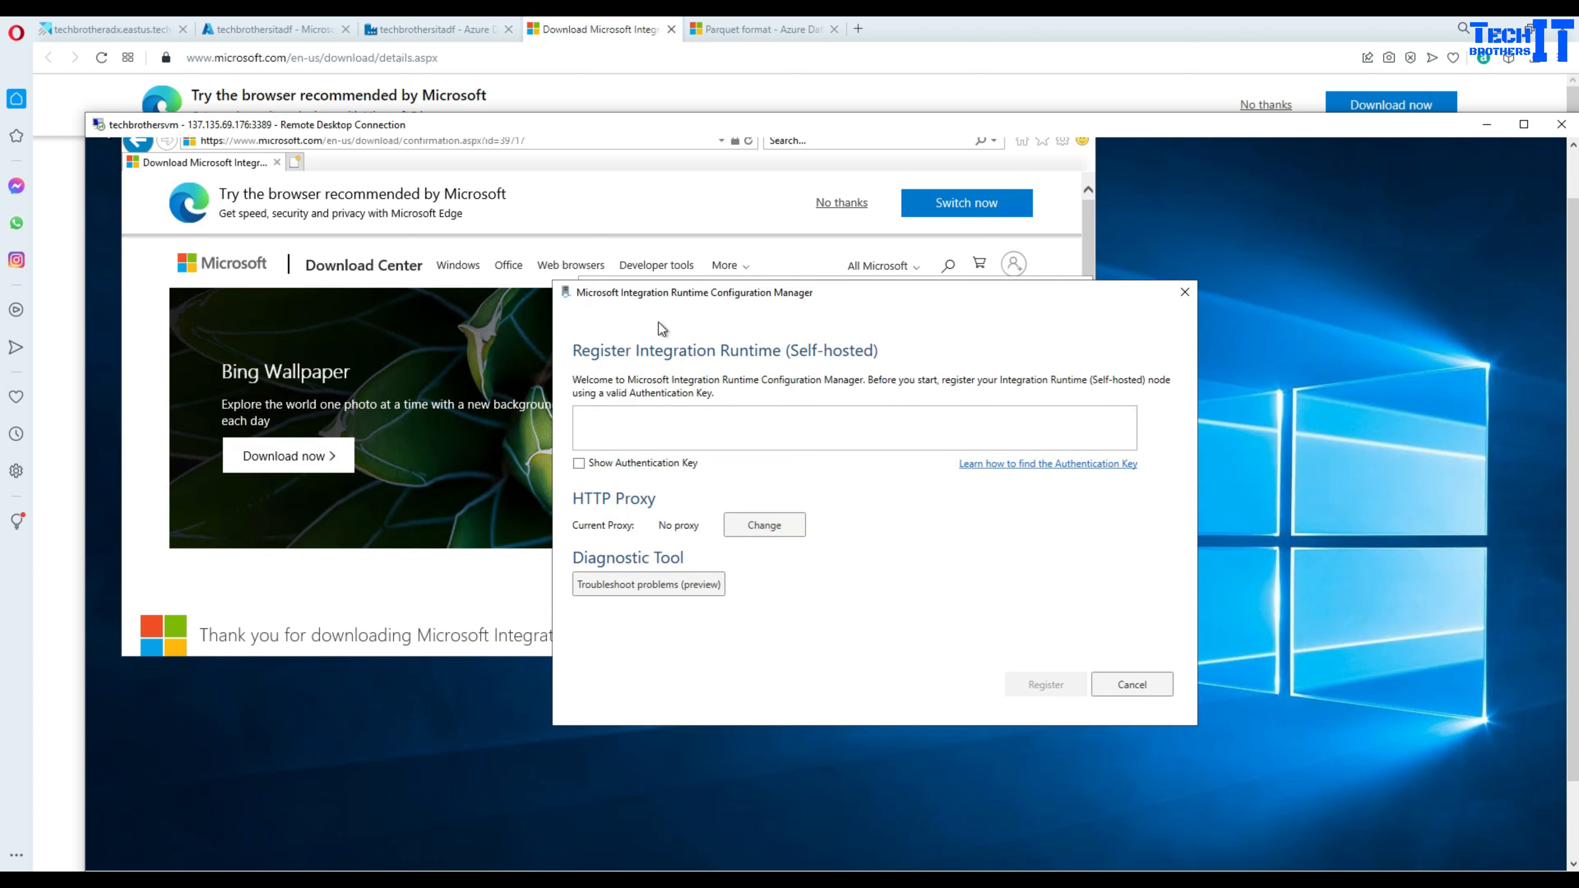
click(435, 29)
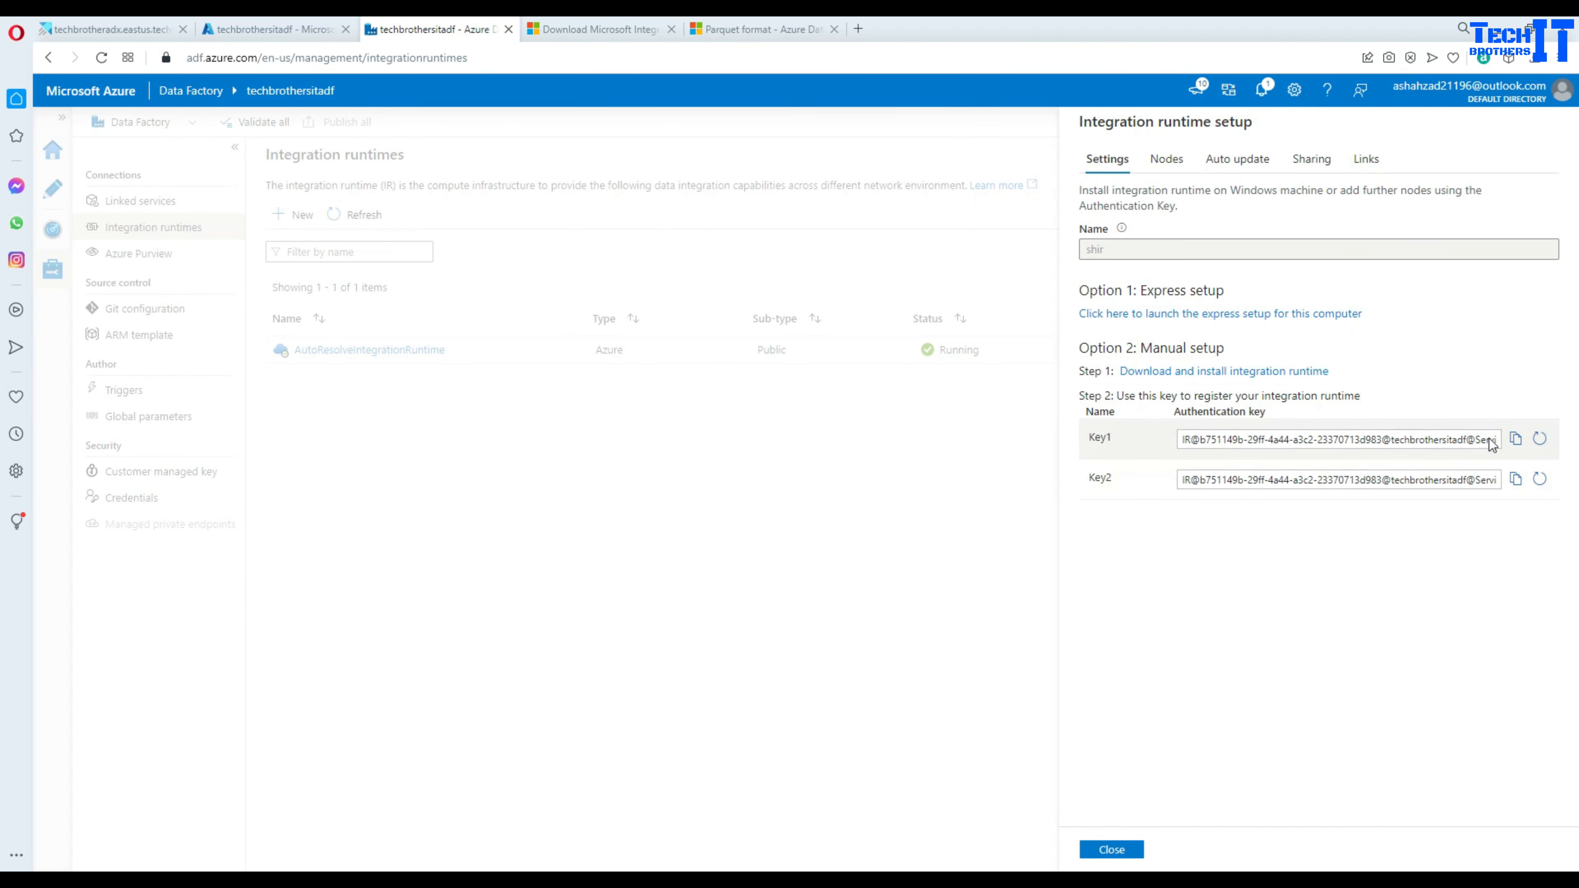
click(1516, 439)
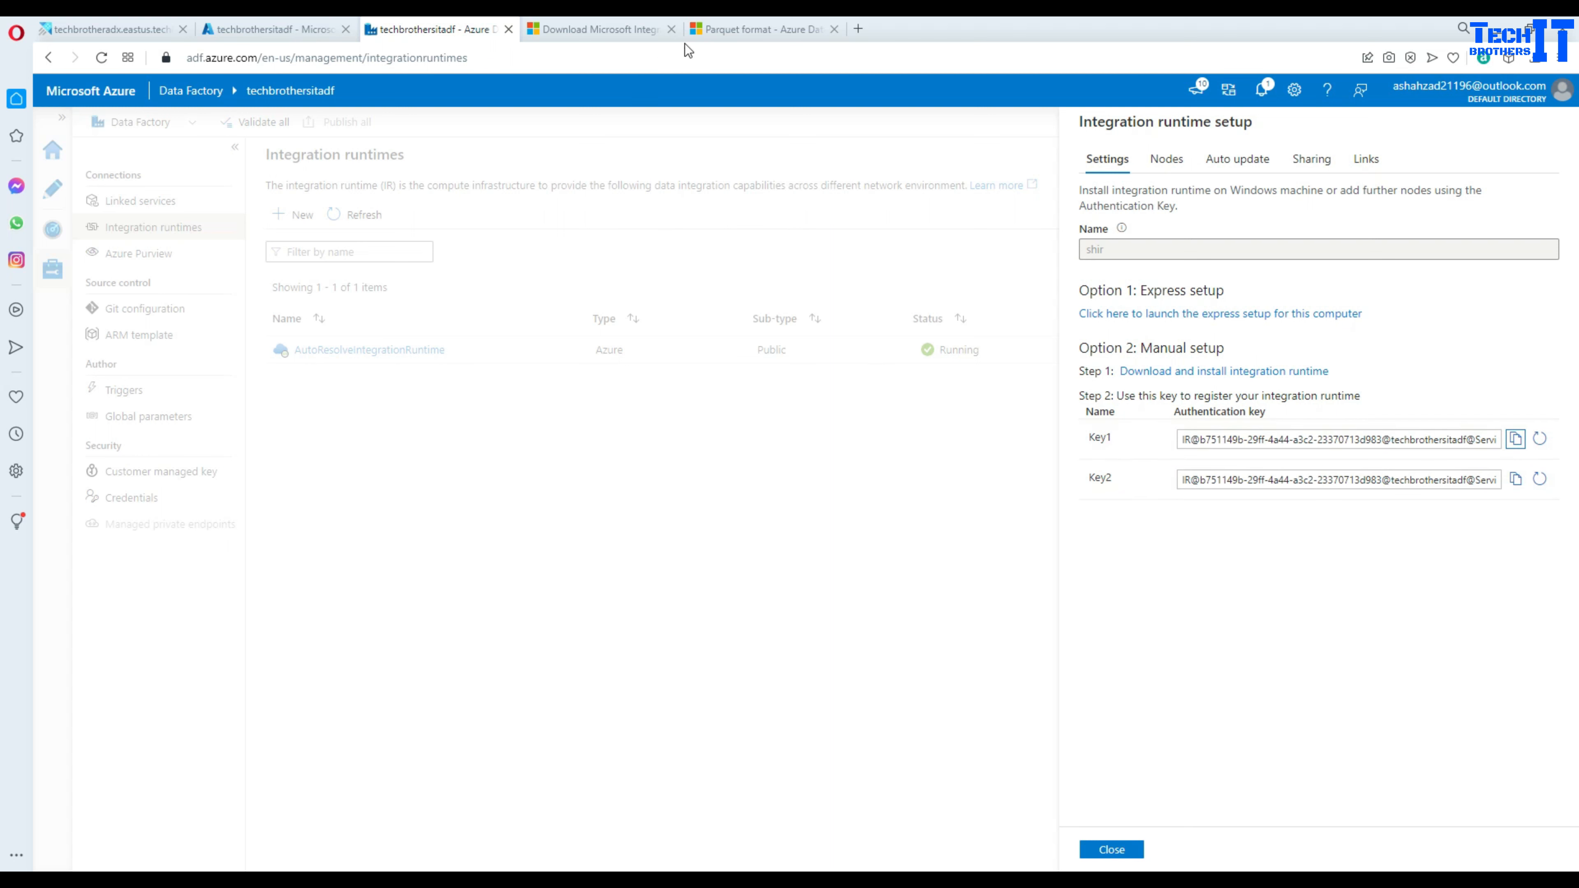
key(alt+Tab)
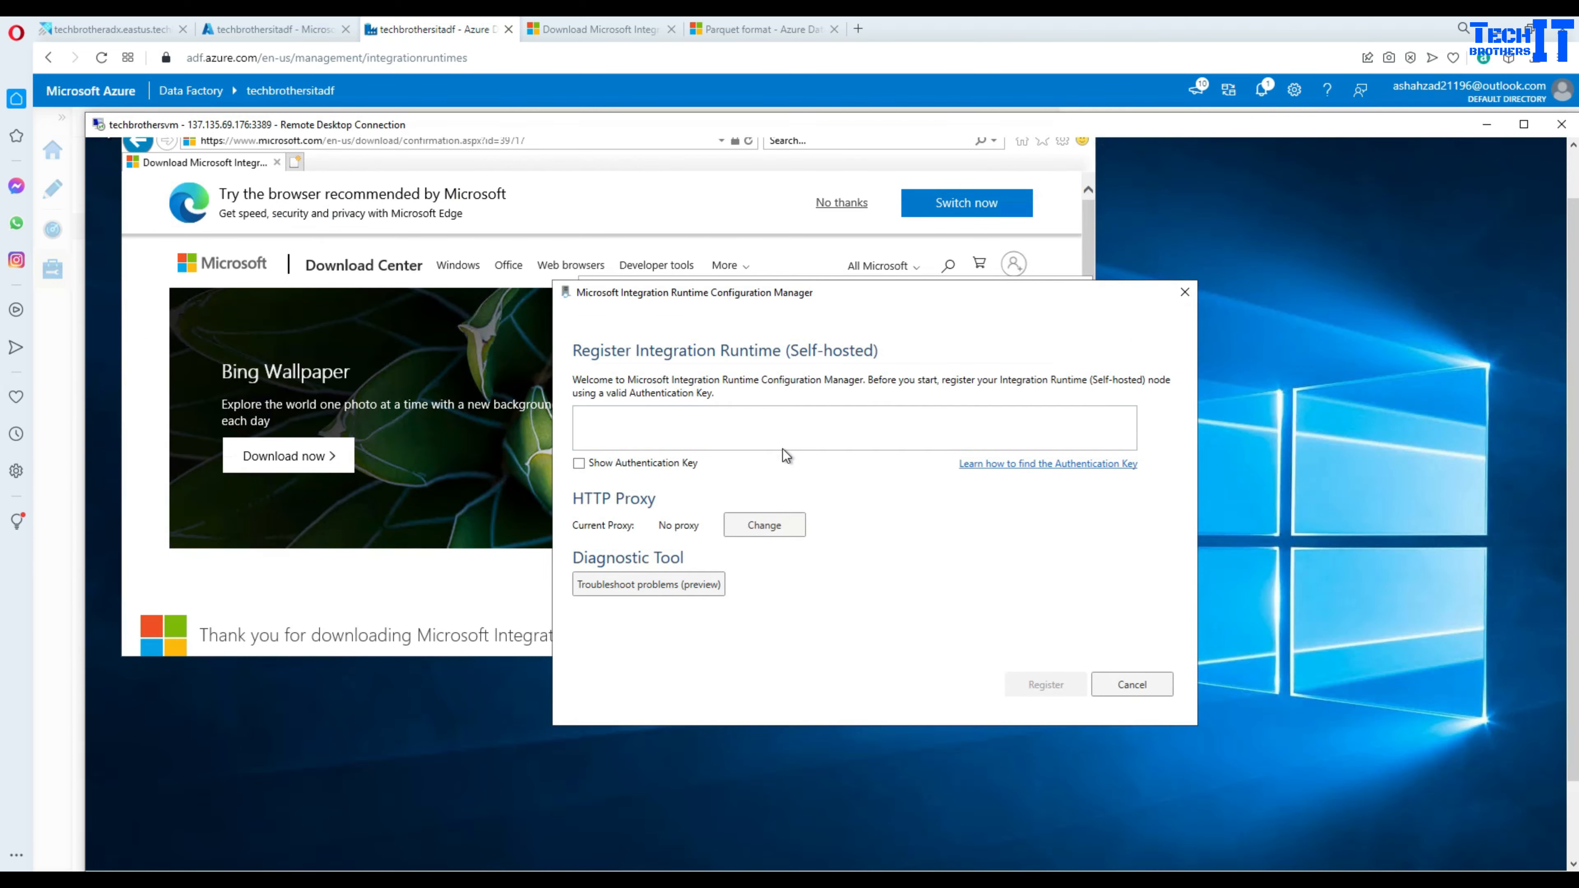
click(785, 435)
key(ctrl+v)
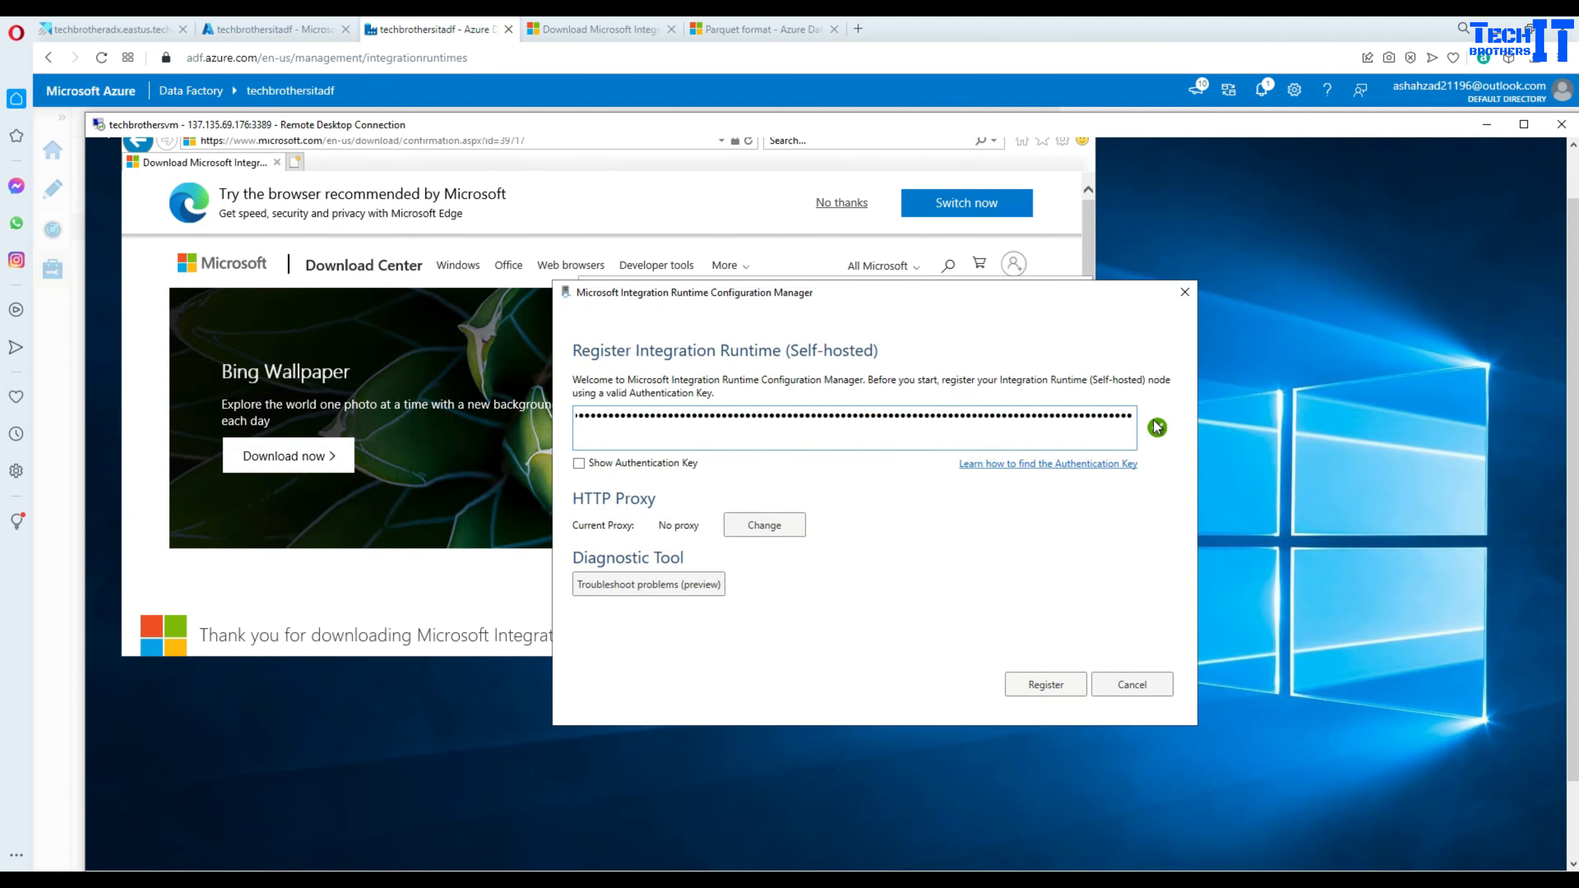
click(1043, 690)
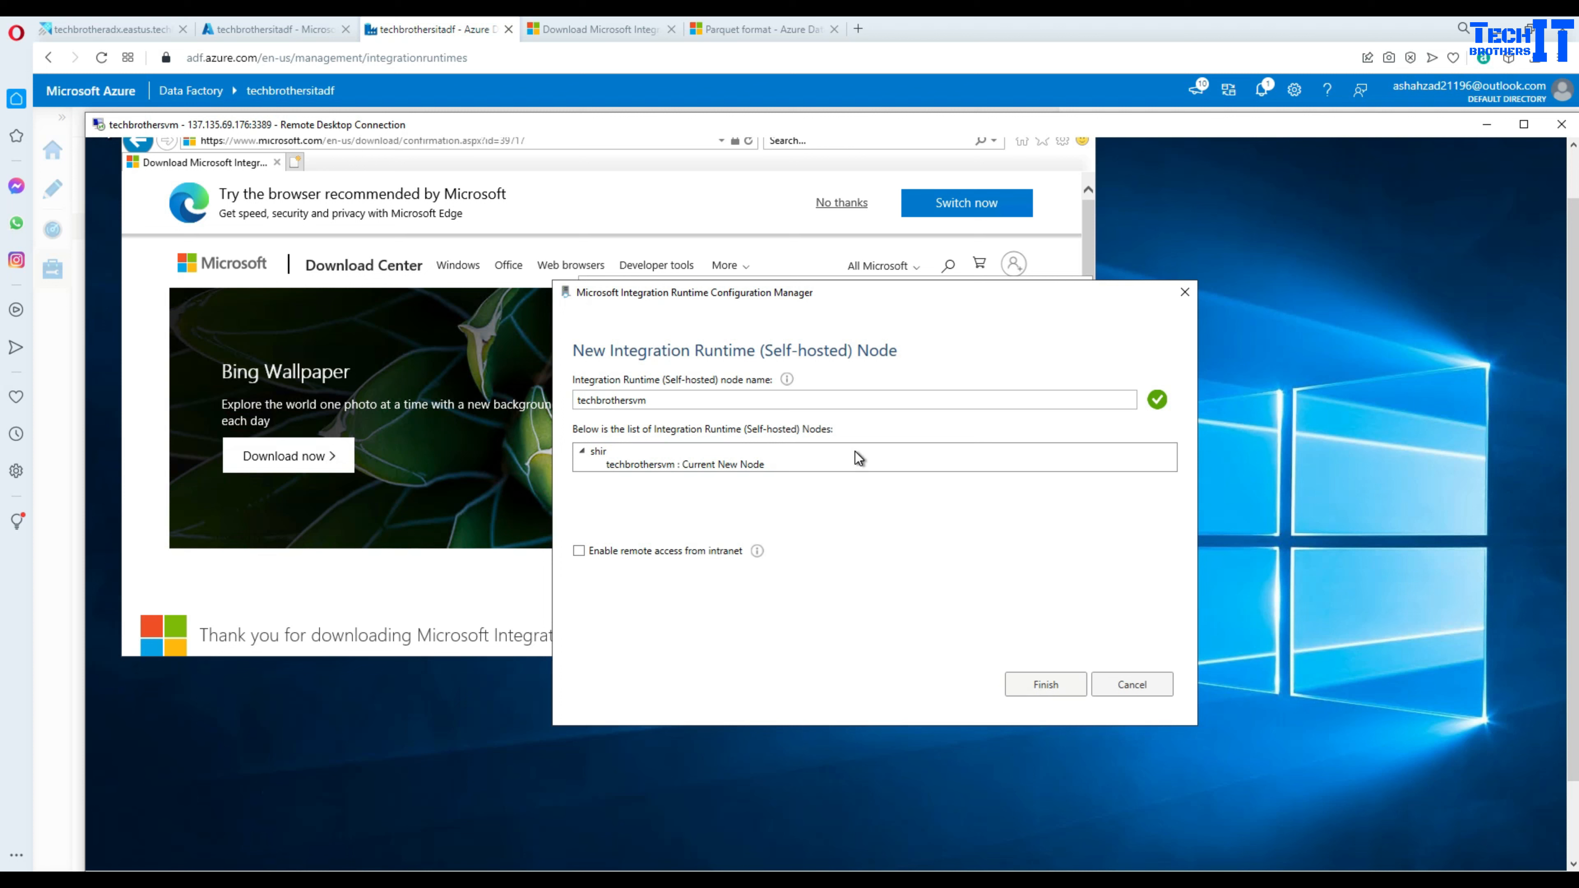
click(1040, 689)
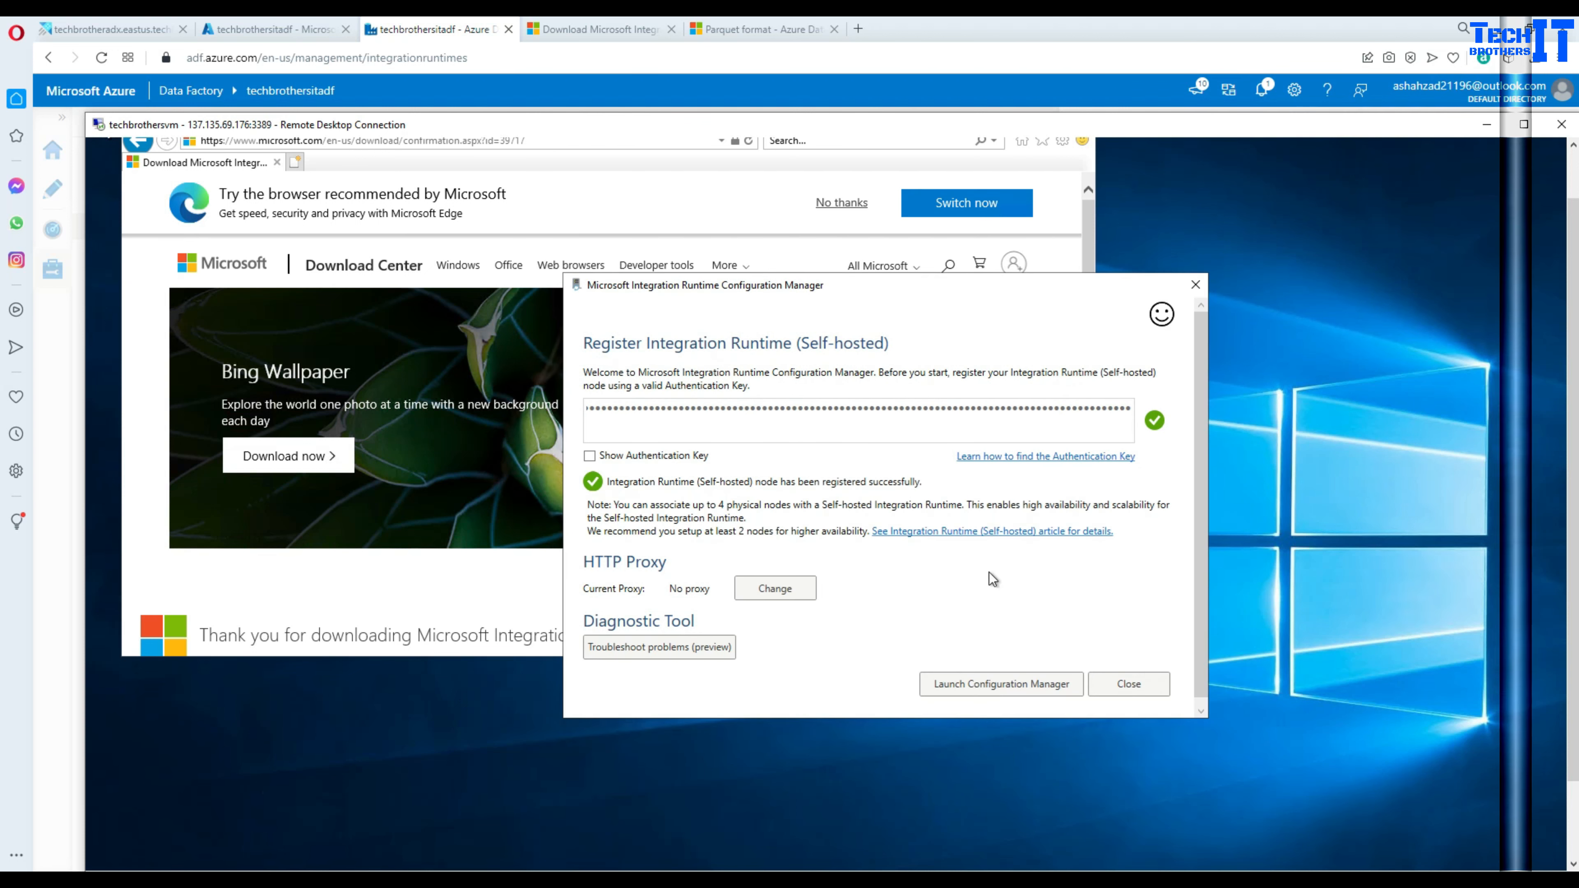
- Review Configuration Manager's Settings, Diagnostics and Update tabs, then return to the Home connection status
click(976, 690)
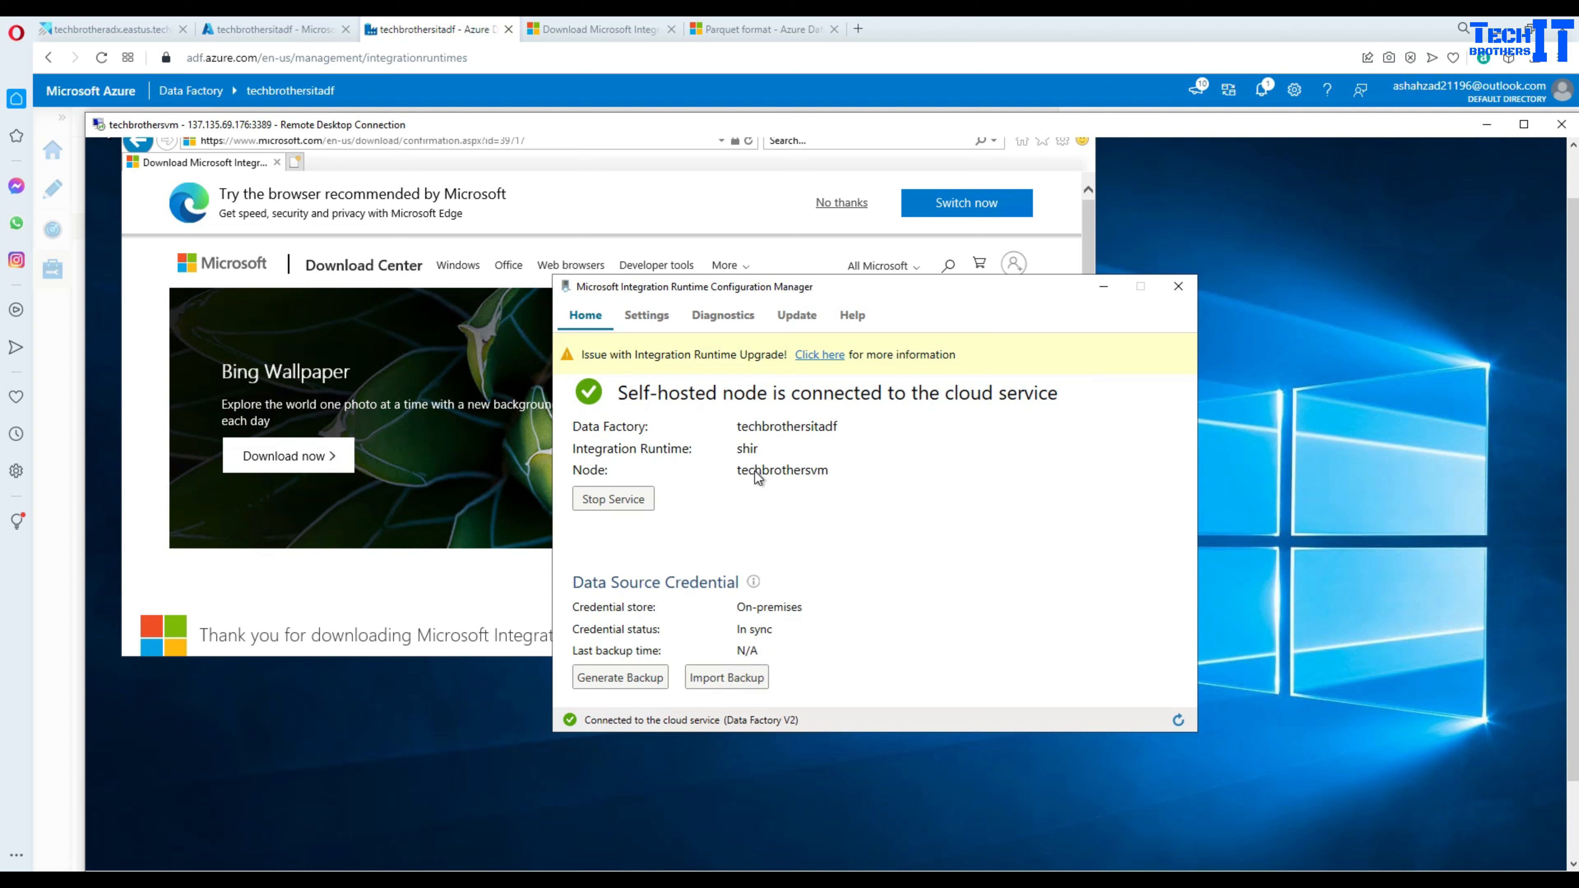
click(647, 316)
click(734, 317)
click(791, 316)
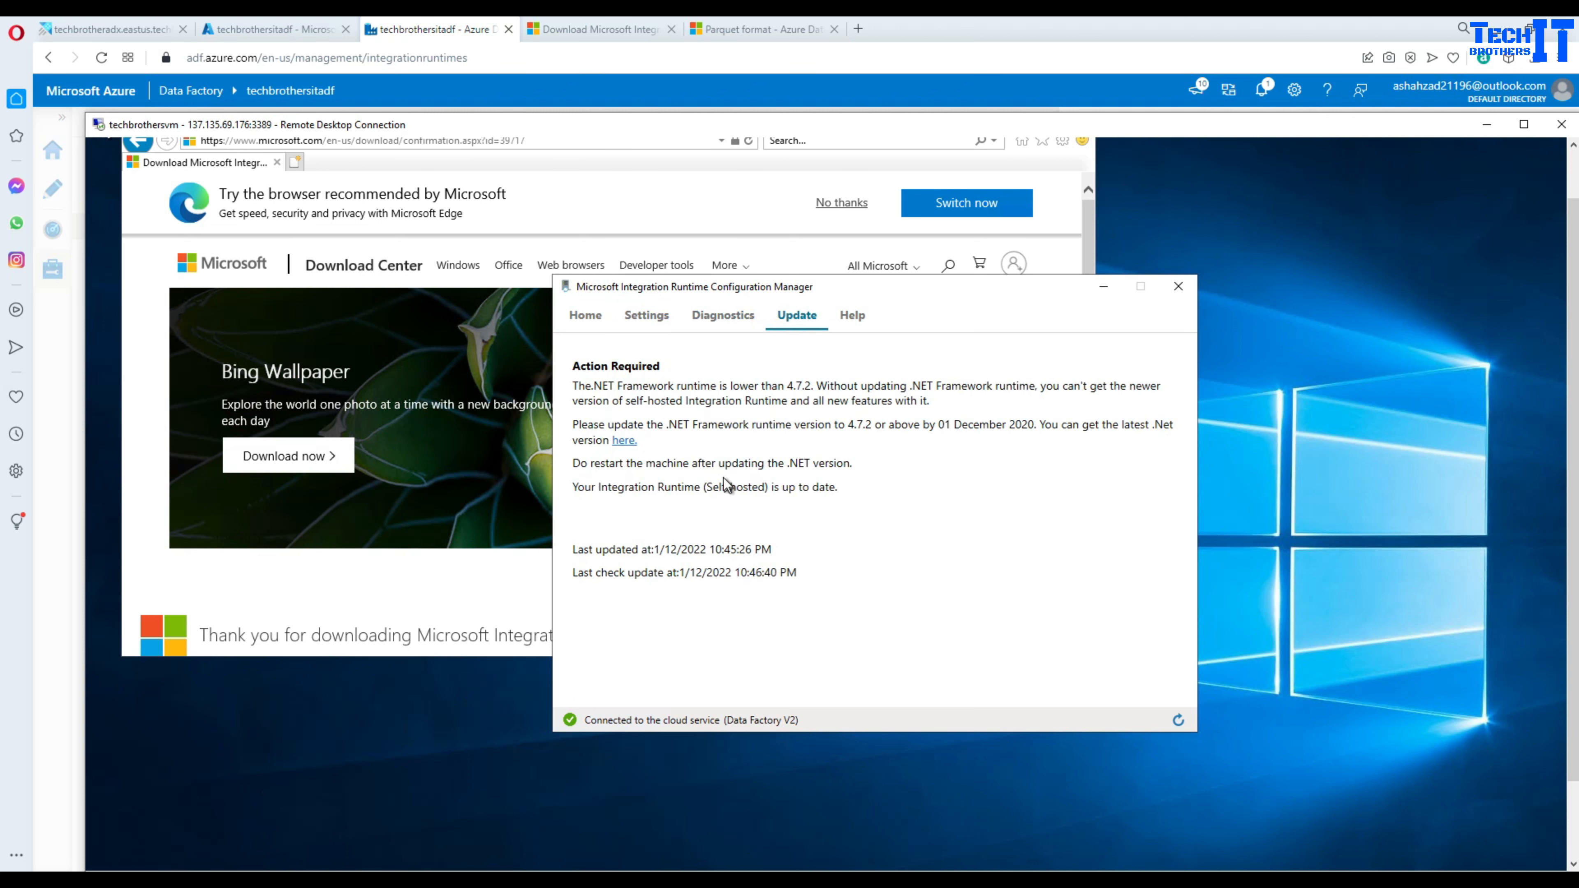
click(584, 314)
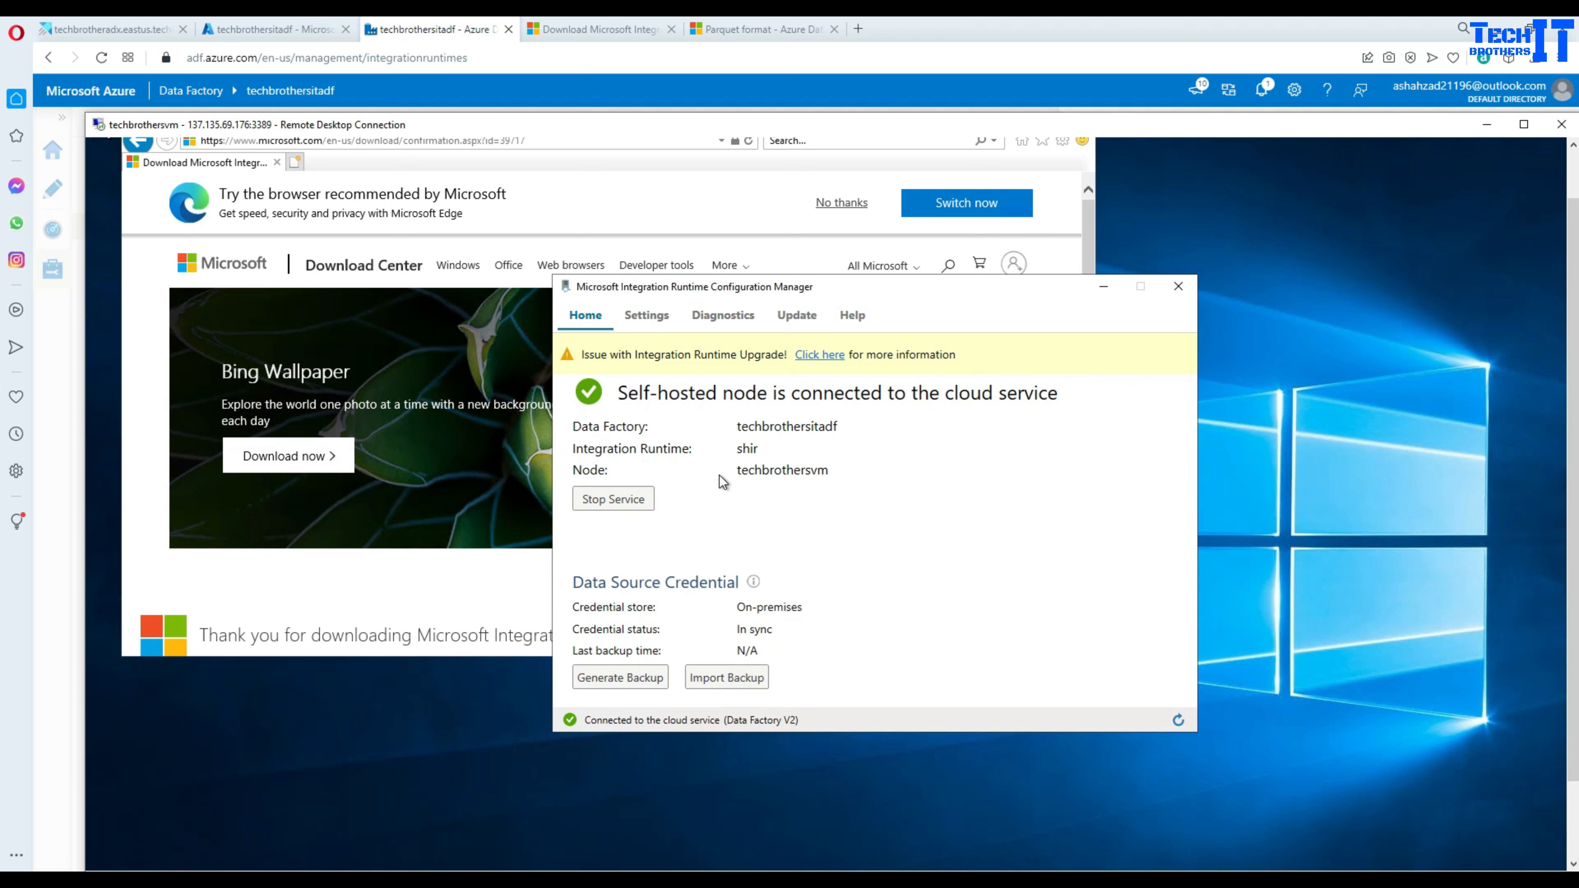
click(271, 29)
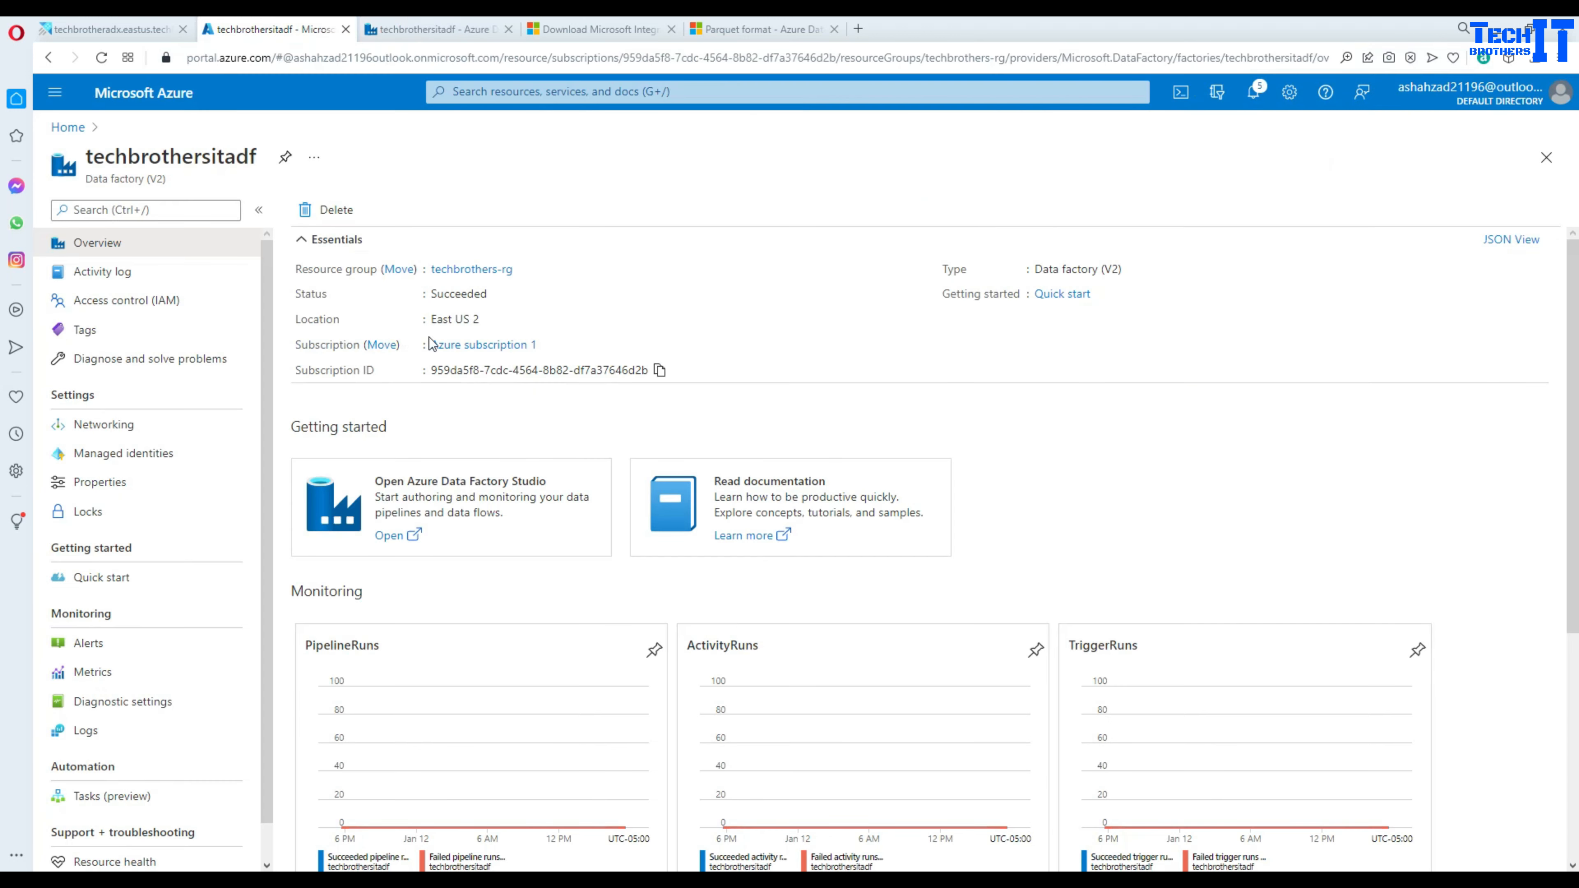
- Inspect shir's Nodes, Auto update, Sharing and Links tabs in the Integration runtimes list, then cancel
click(425, 34)
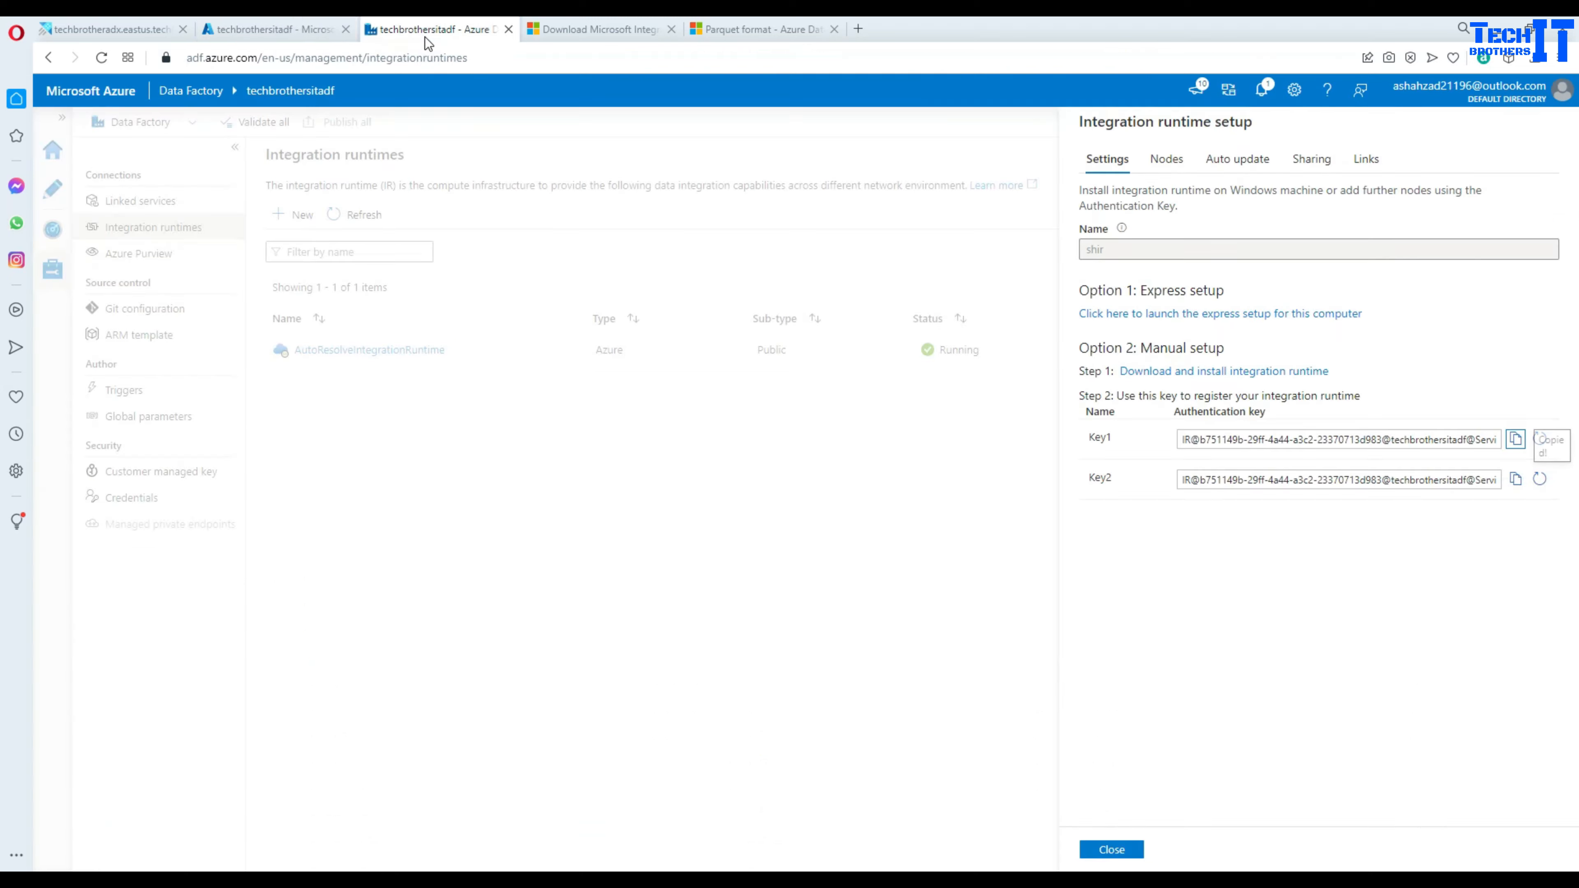
click(1129, 857)
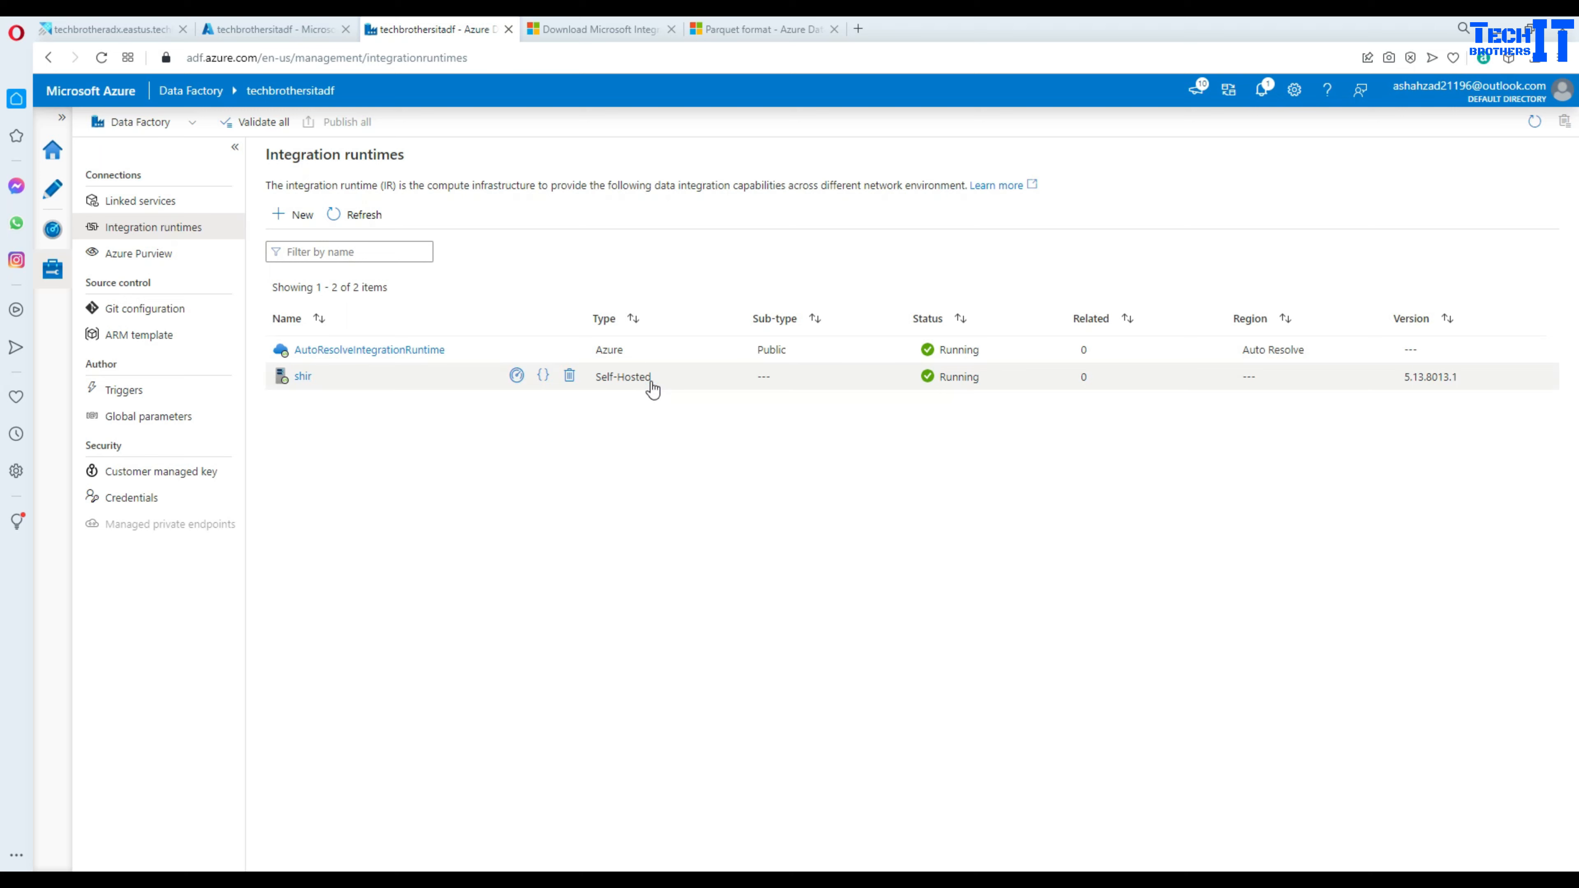
click(302, 376)
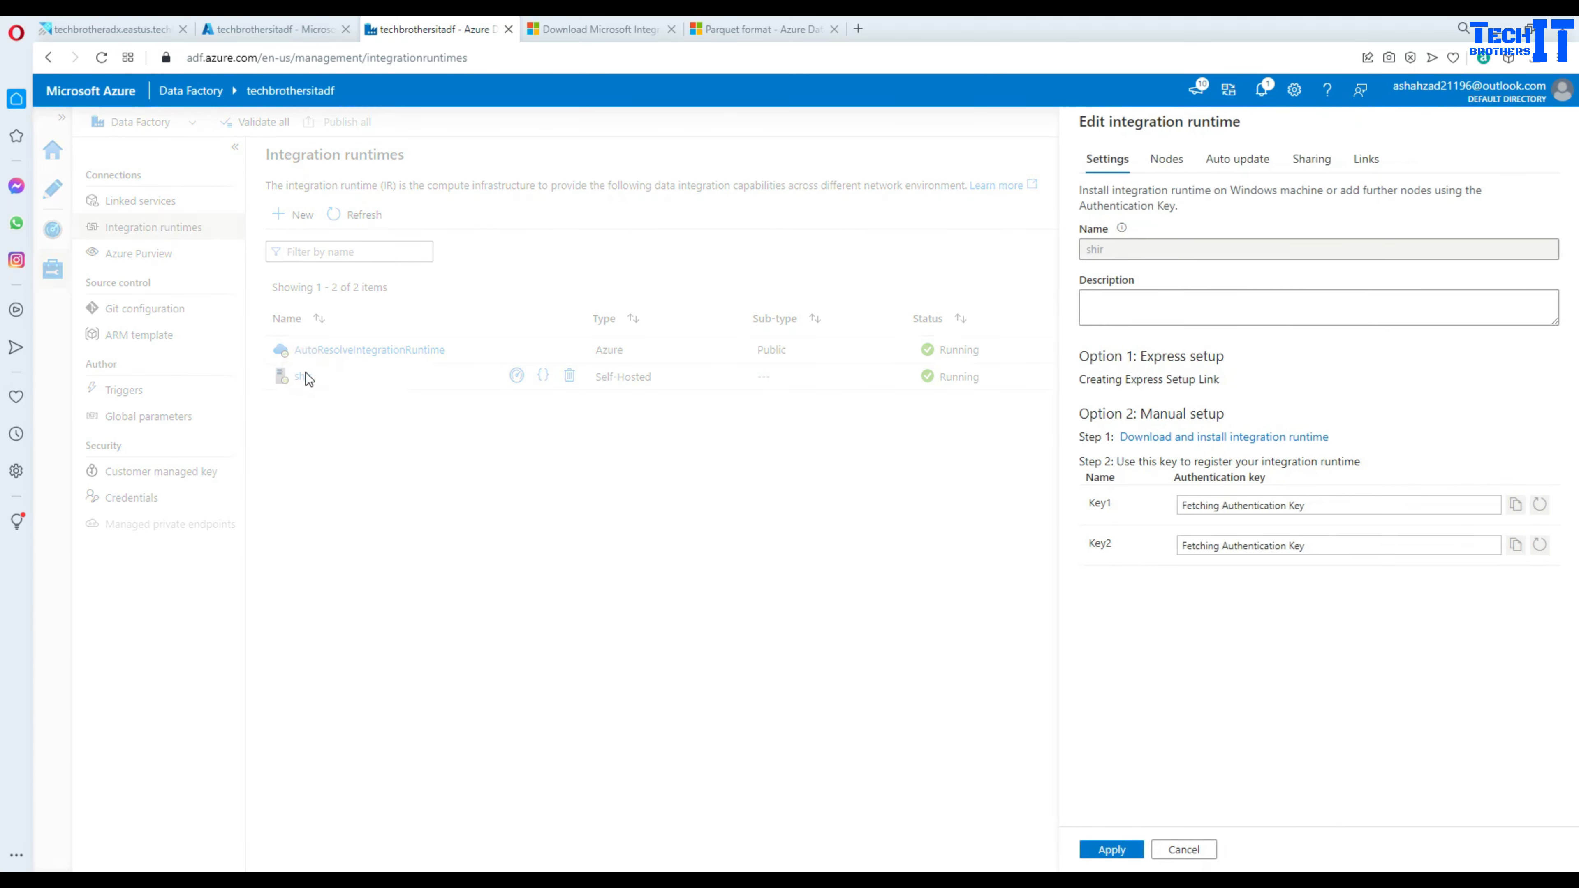
click(1166, 159)
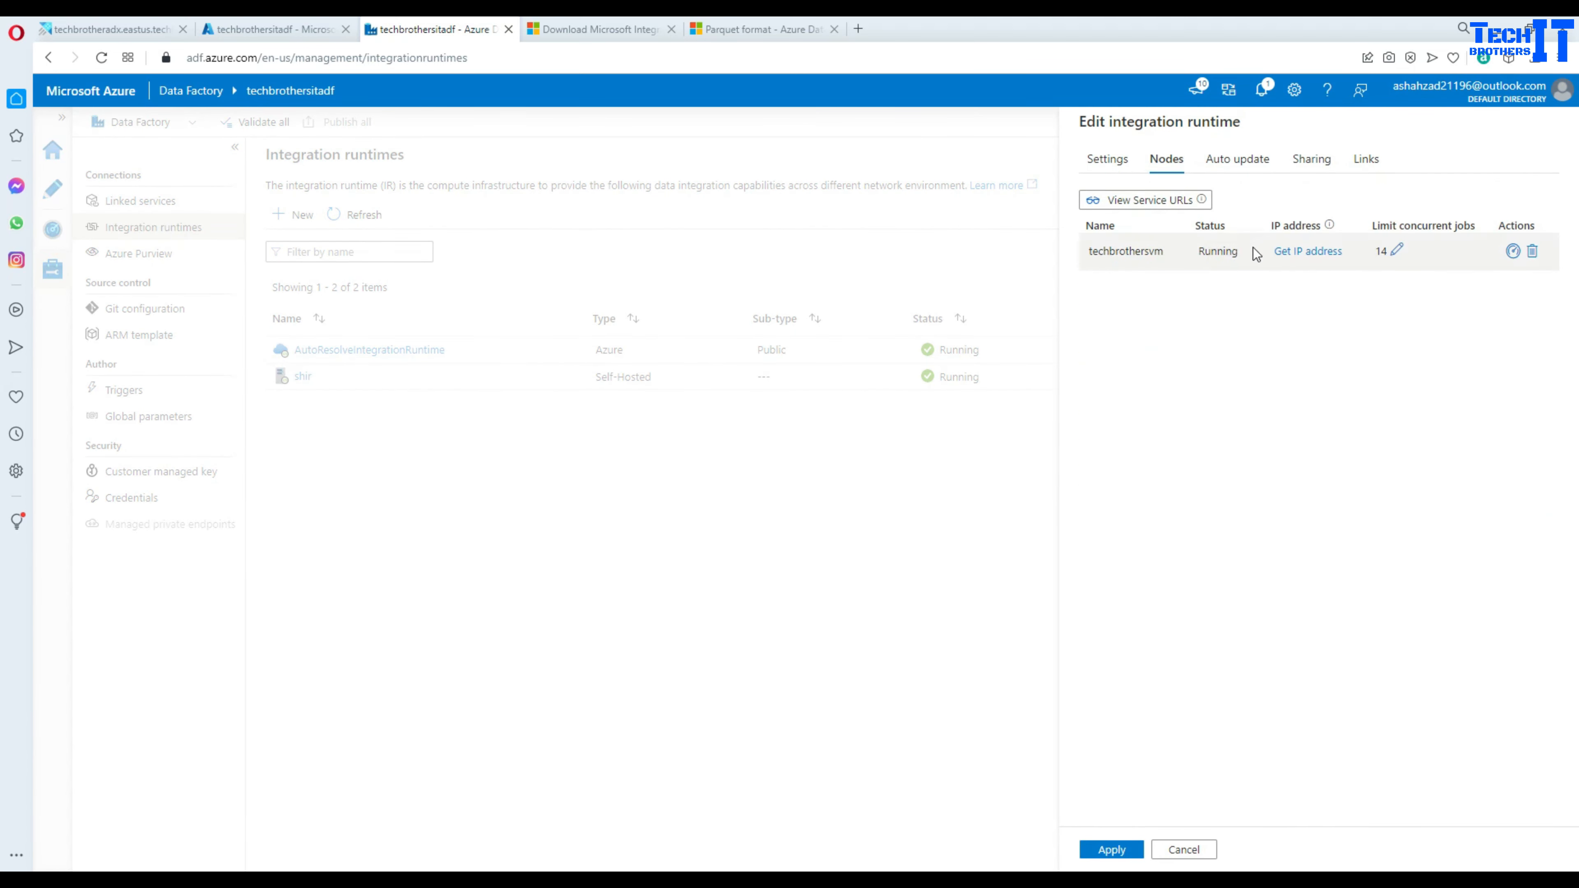
click(1238, 159)
click(1311, 159)
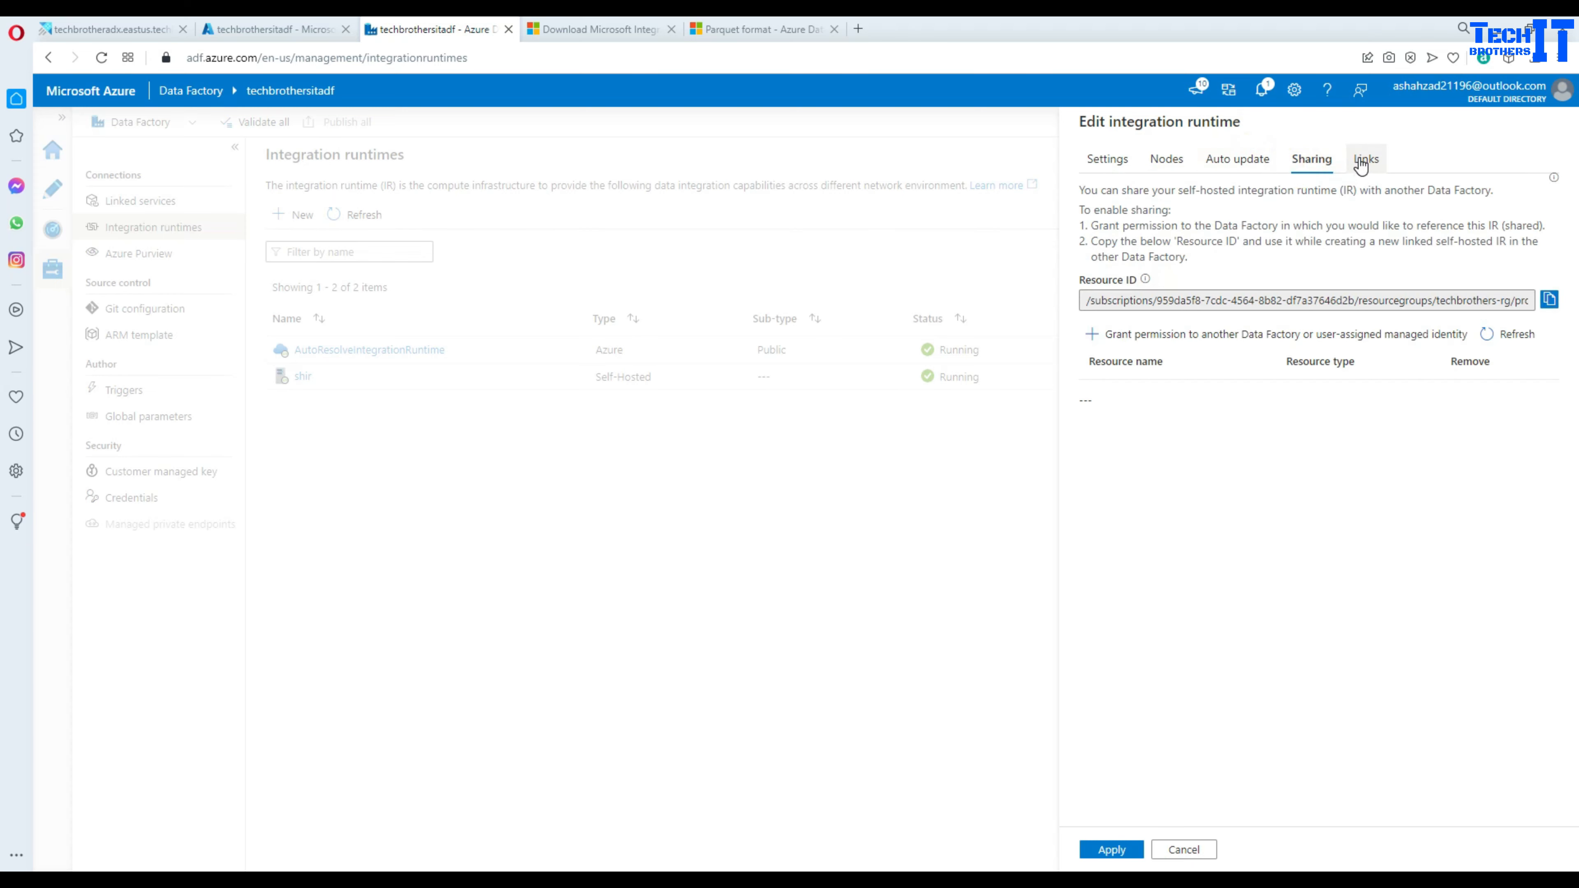
click(1366, 158)
click(1158, 849)
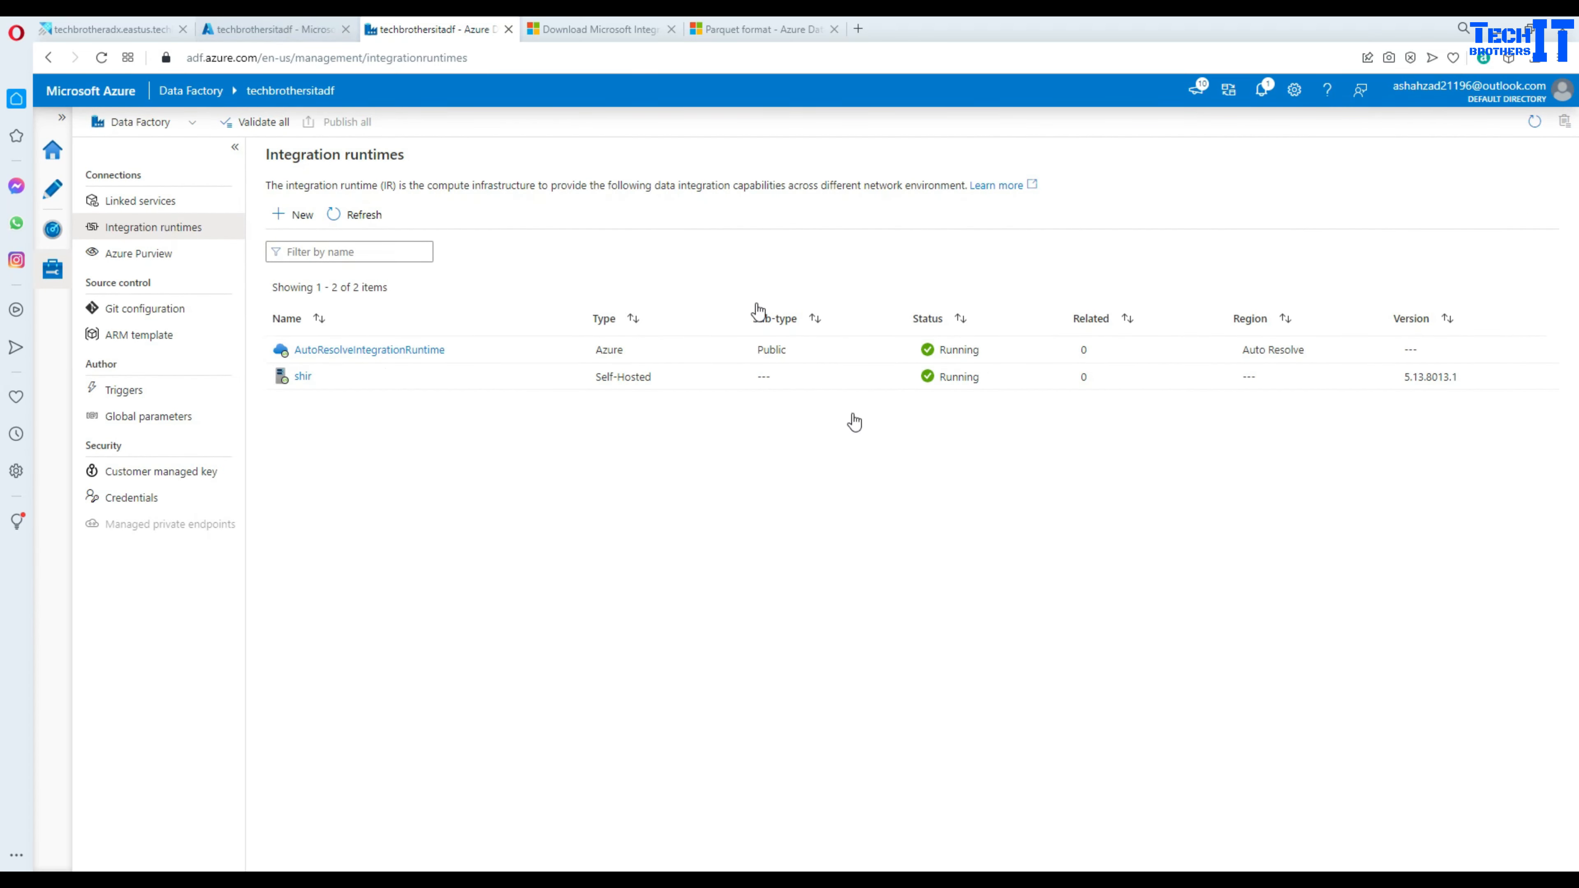
click(1338, 879)
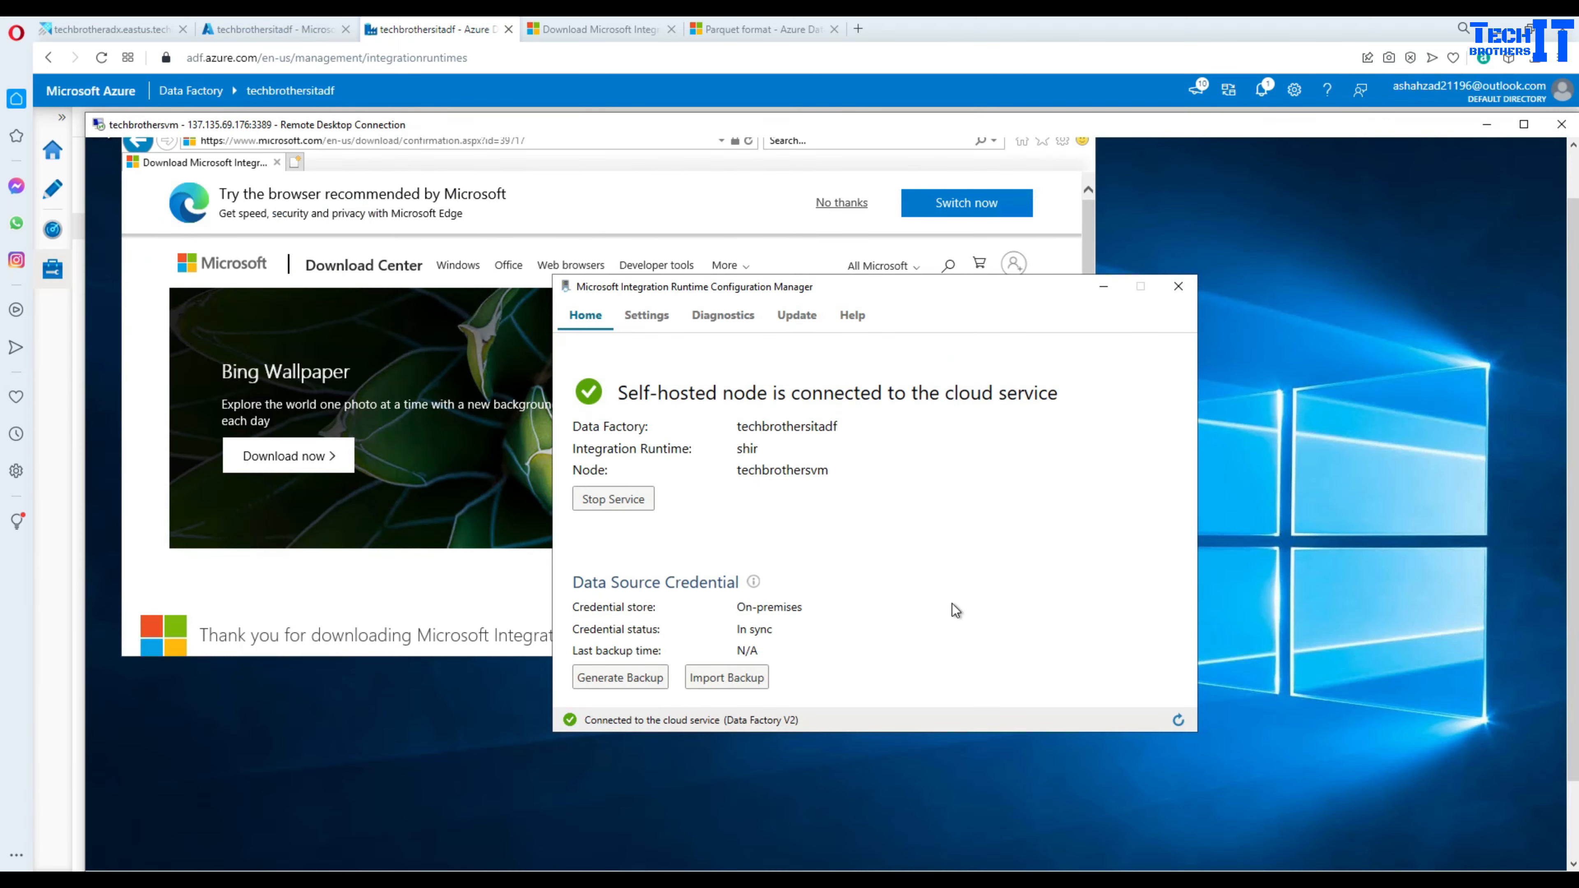
- Close the downloads window on the VM and open the Windows (C:) drive in File Explorer
click(1104, 286)
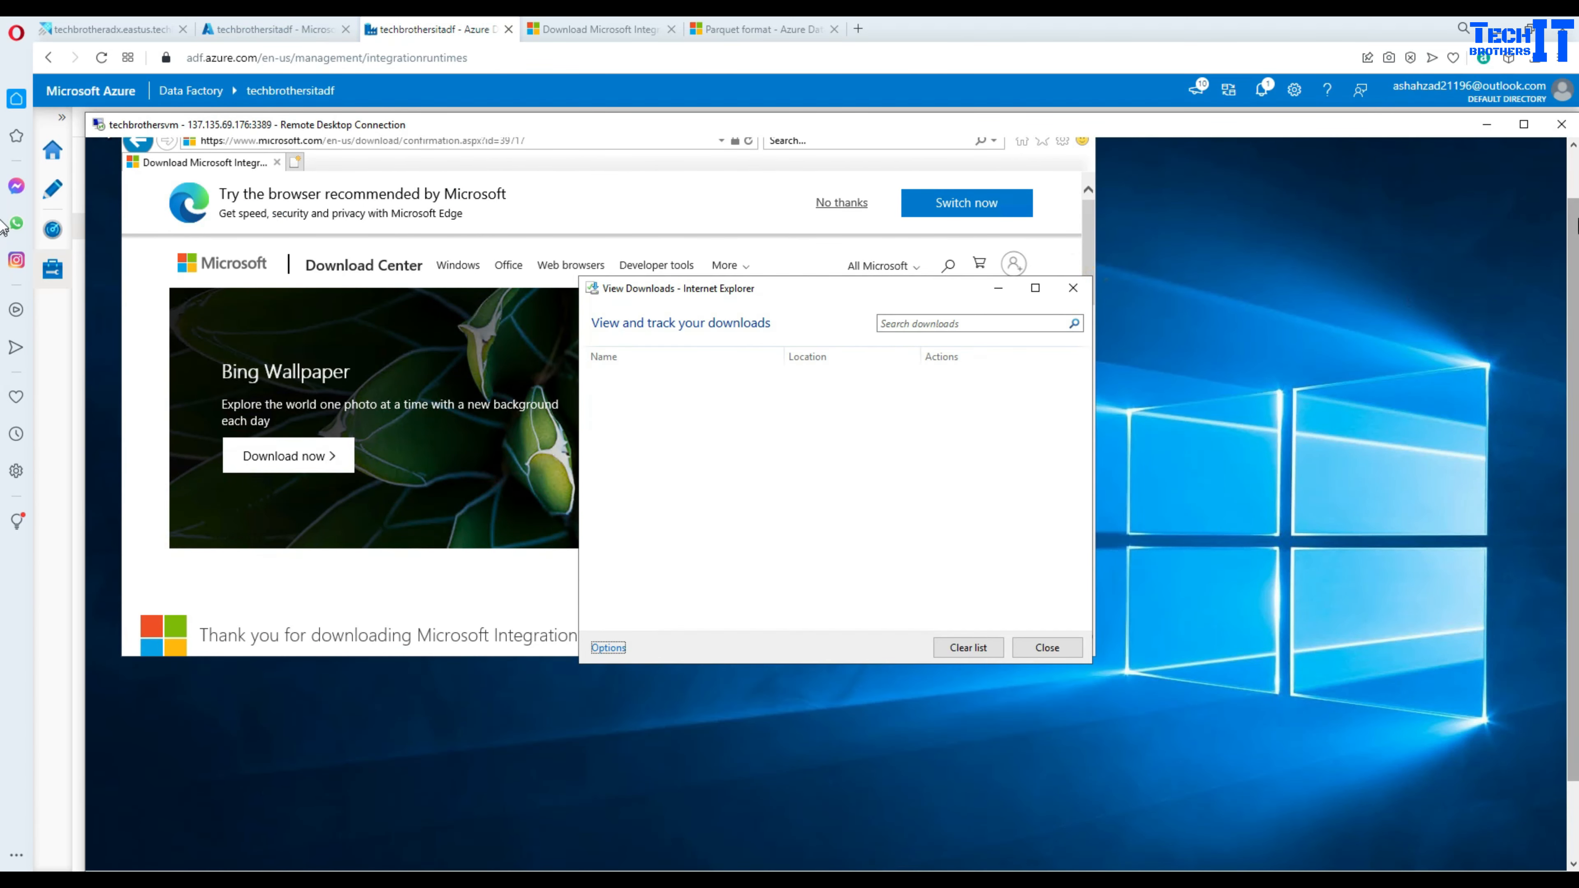
click(1574, 187)
click(1001, 179)
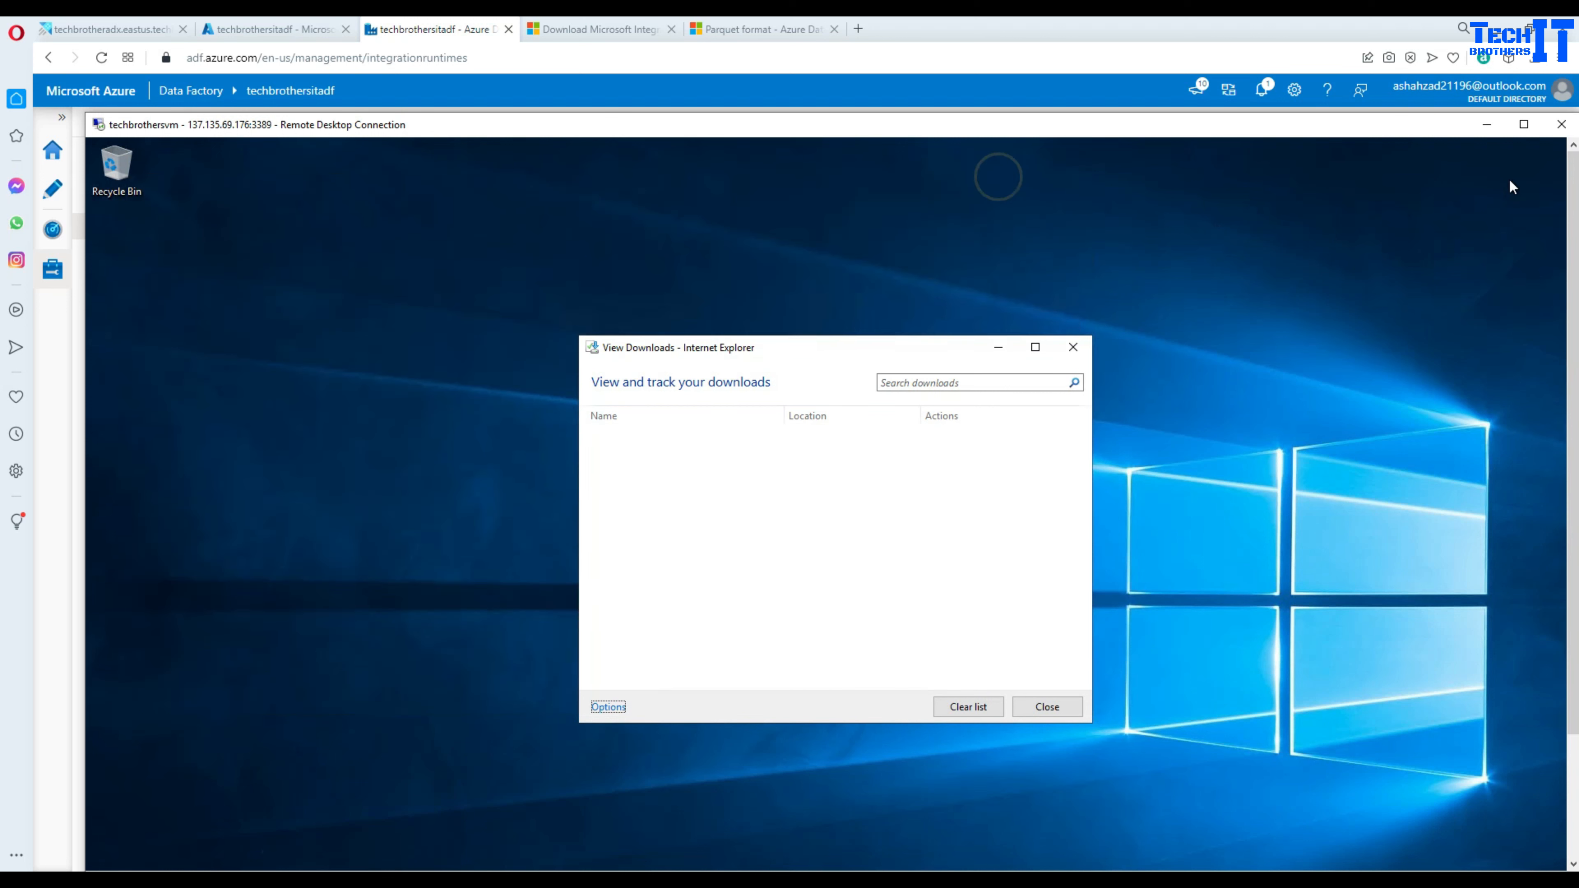
click(1074, 346)
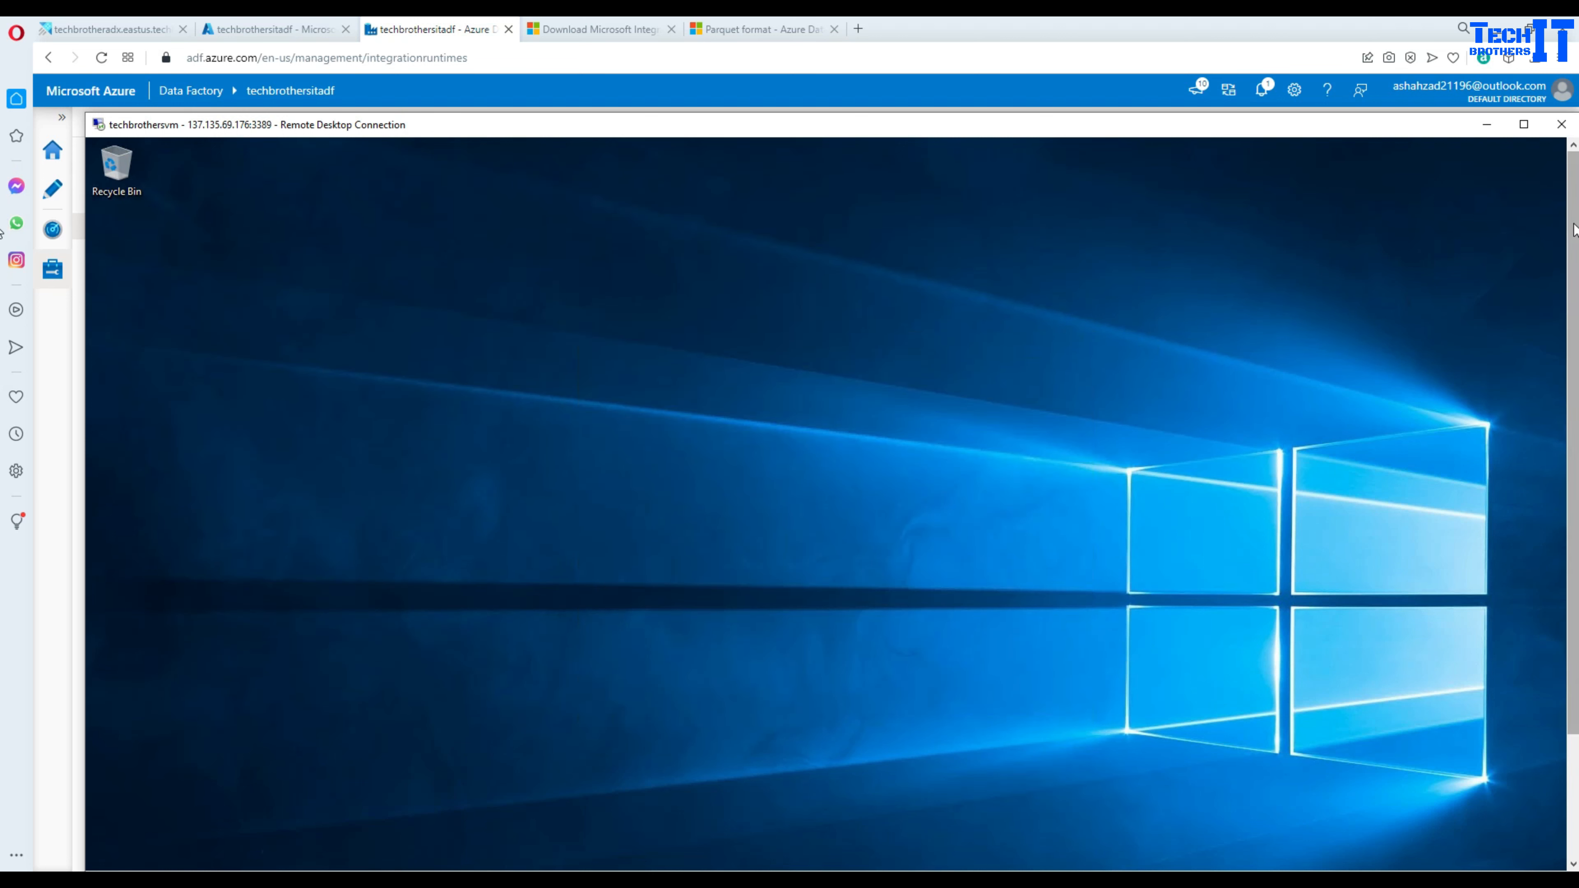
drag(1573, 222, 1576, 434)
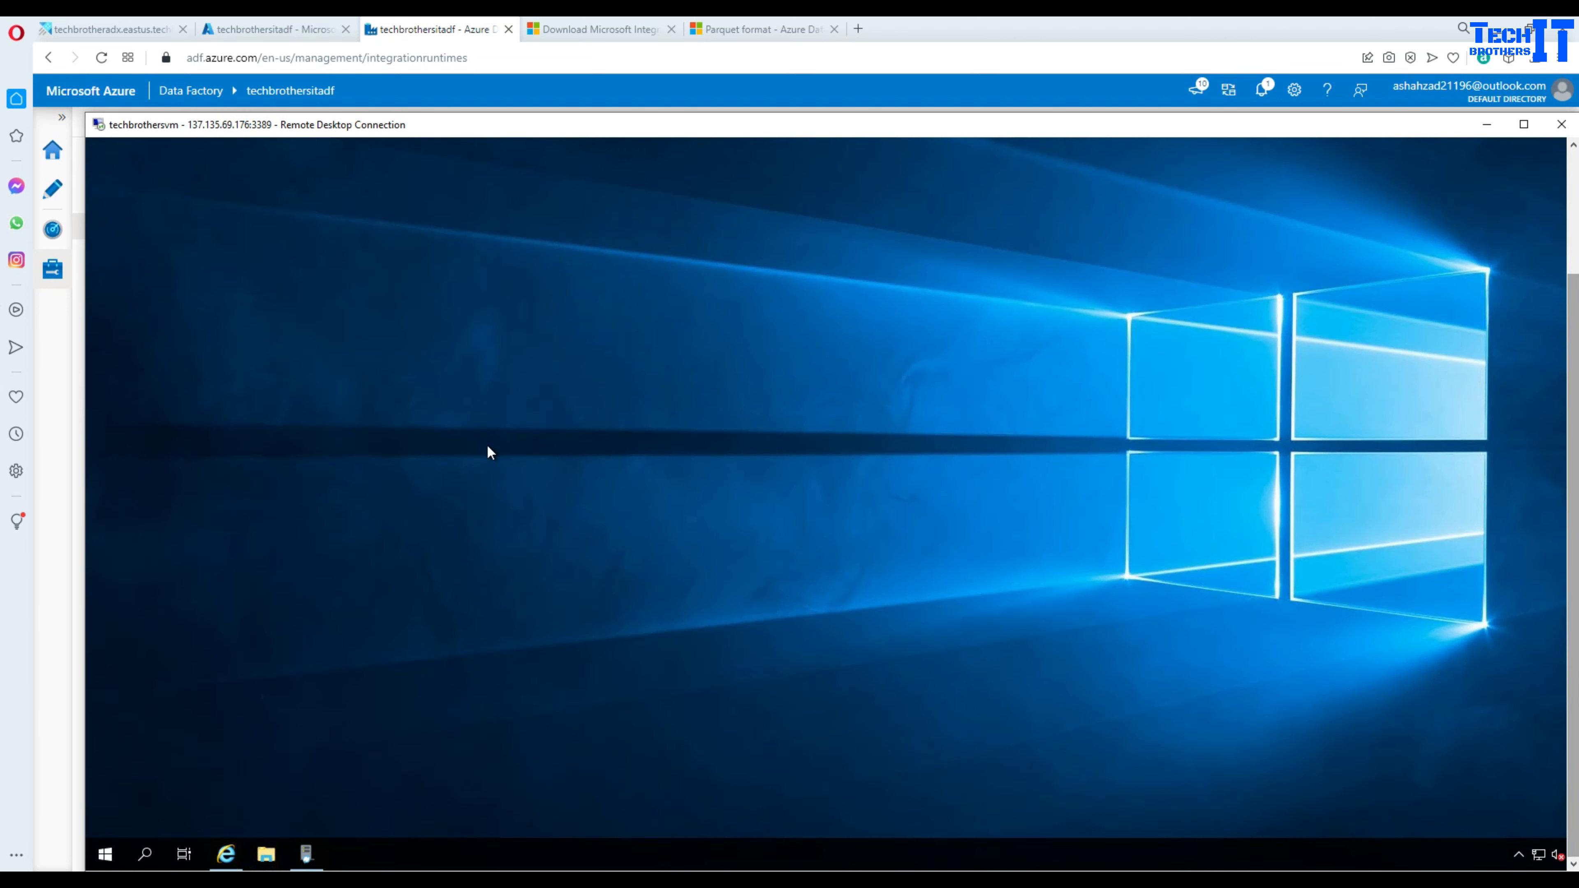
key(super+e)
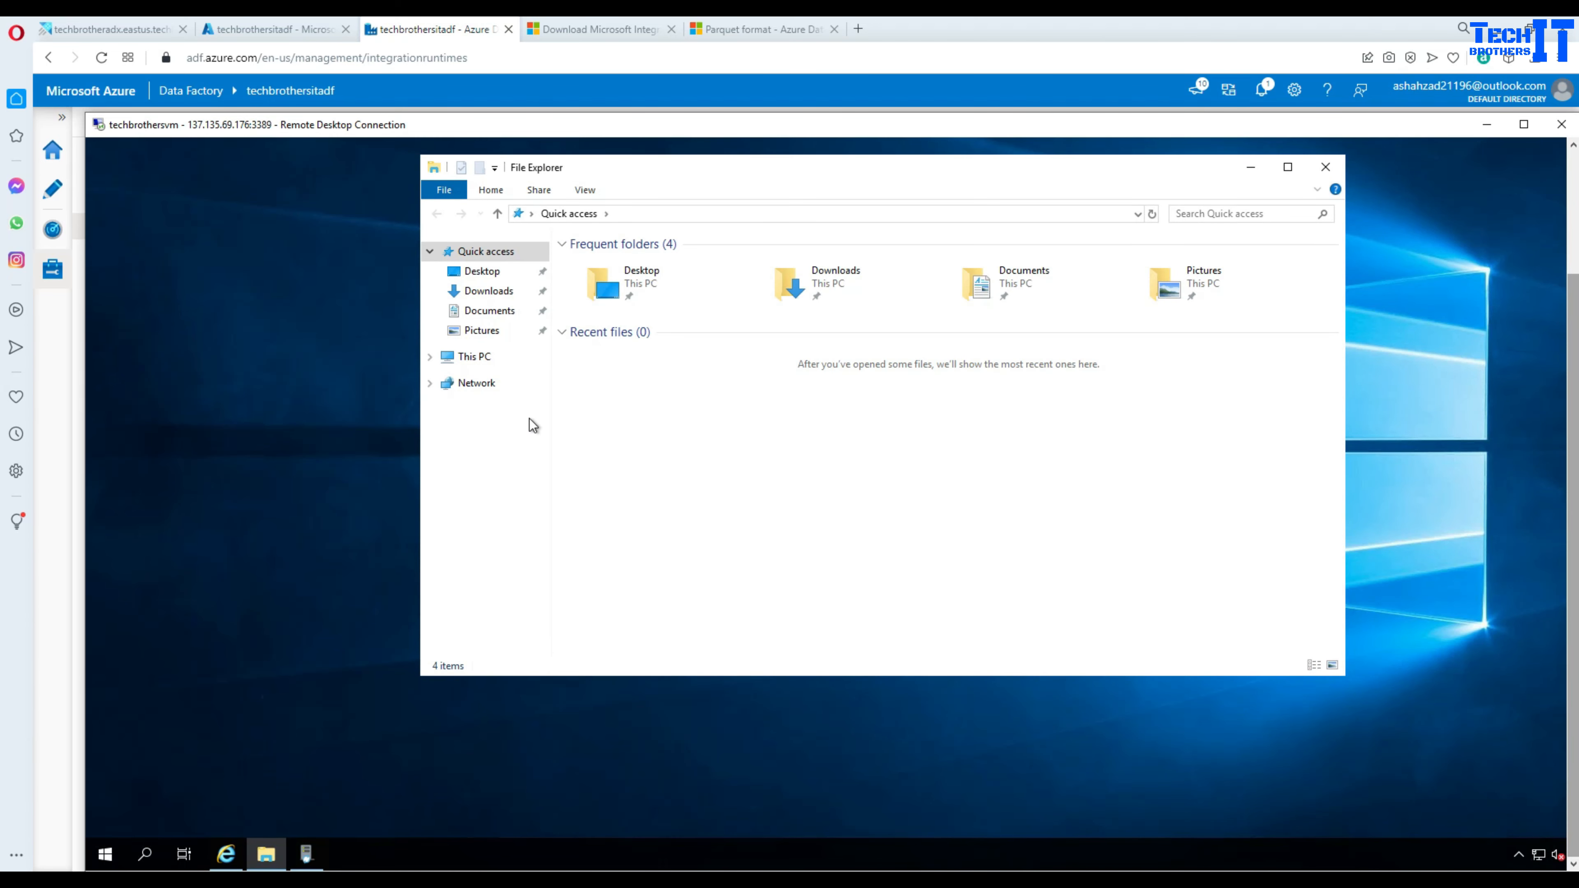
click(477, 359)
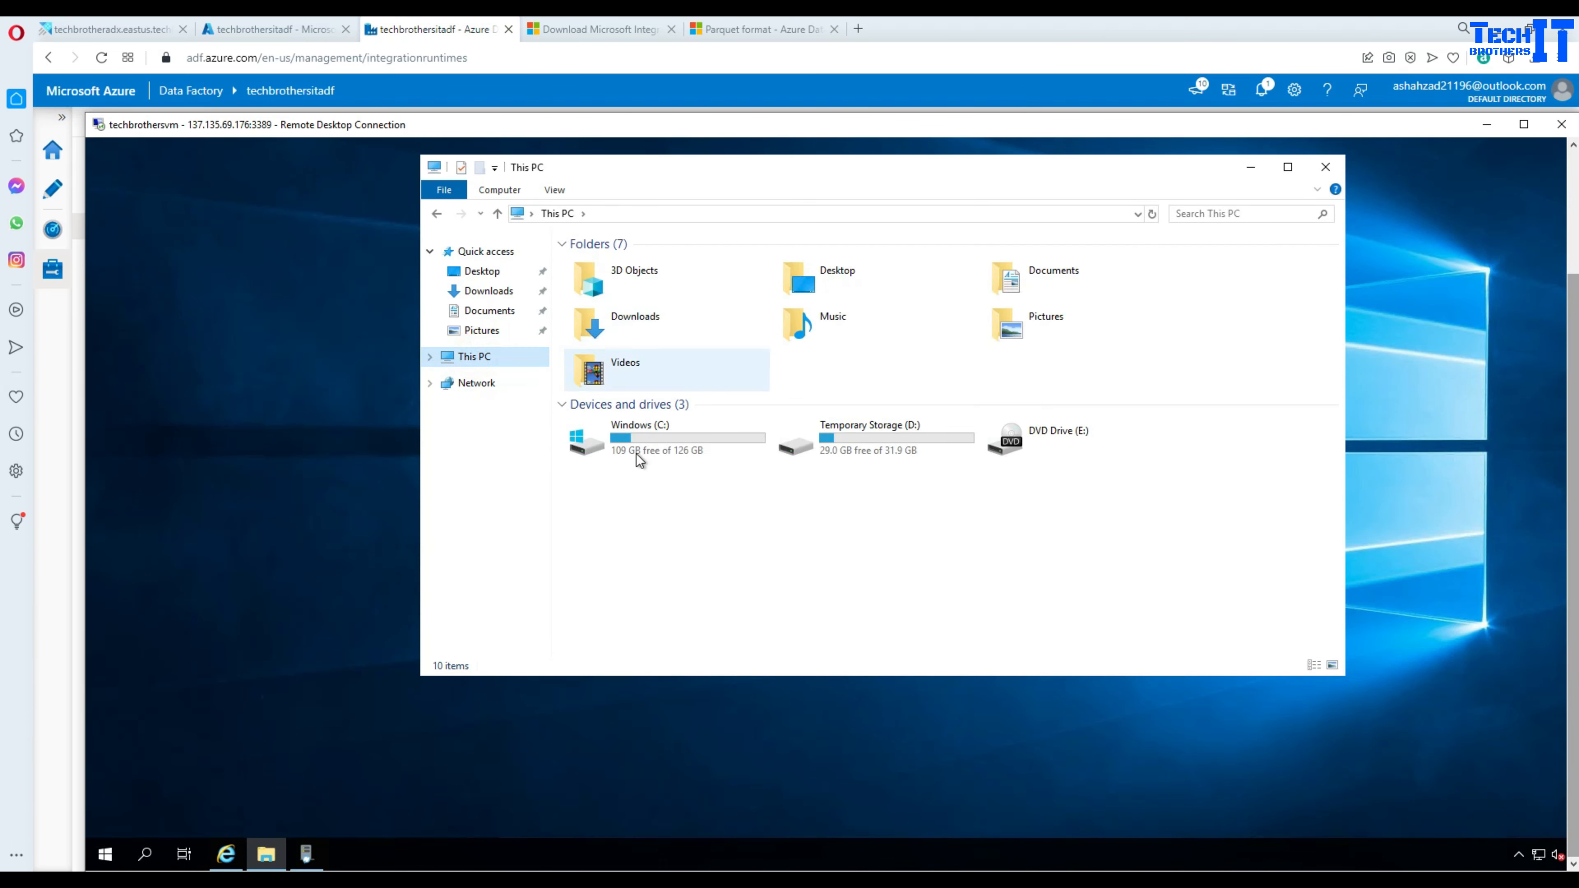
double_click(637, 448)
- Create a new folder named FileShare on the C: drive
right_click(630, 434)
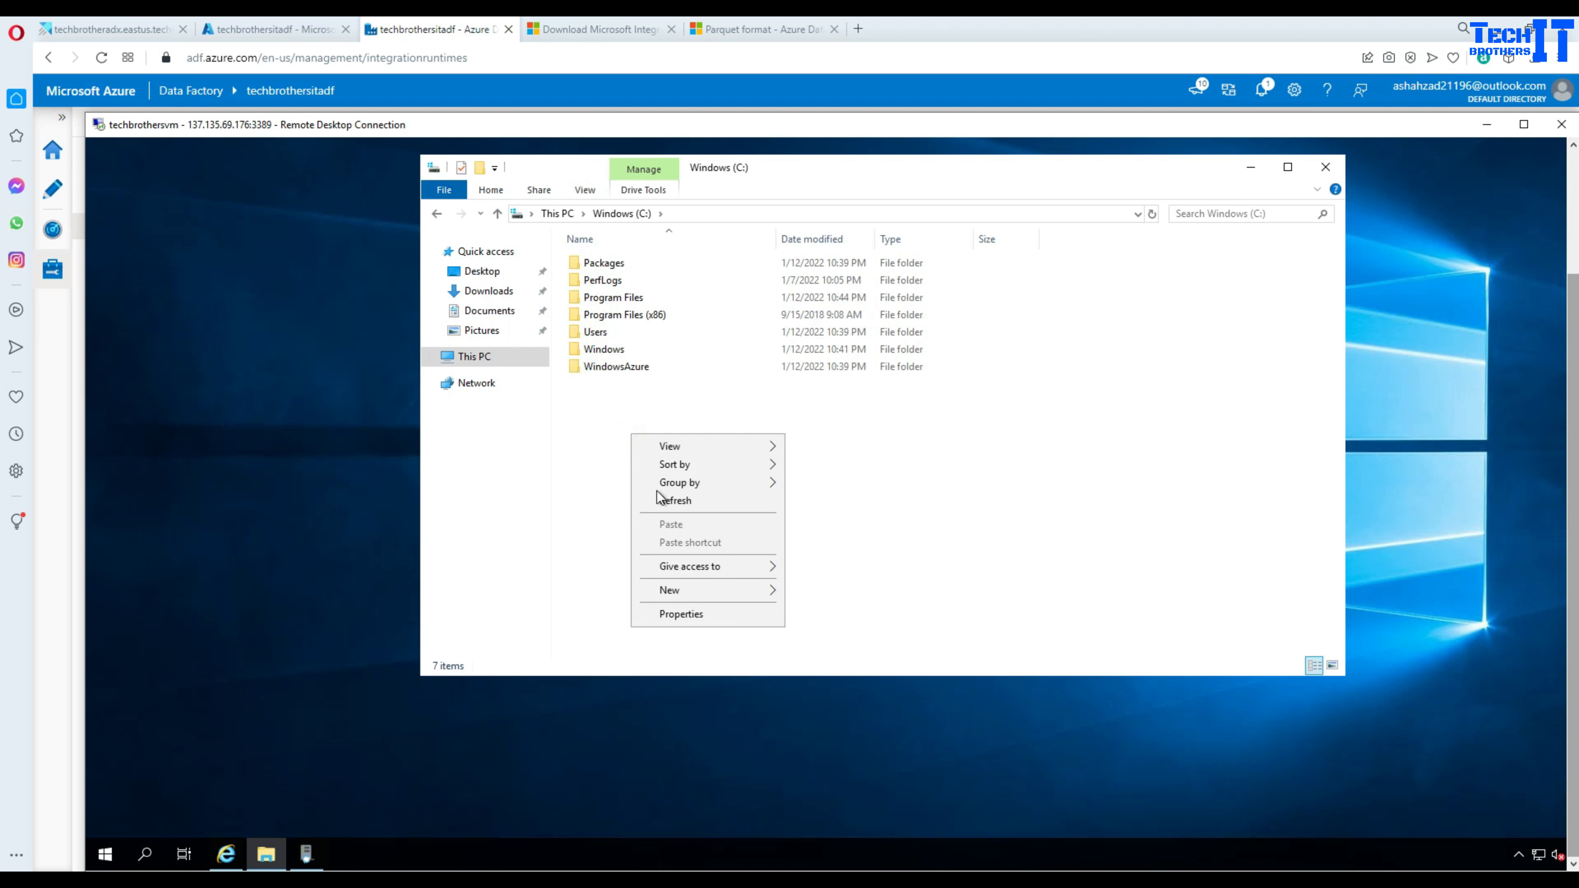
mouse_move(744, 588)
click(827, 592)
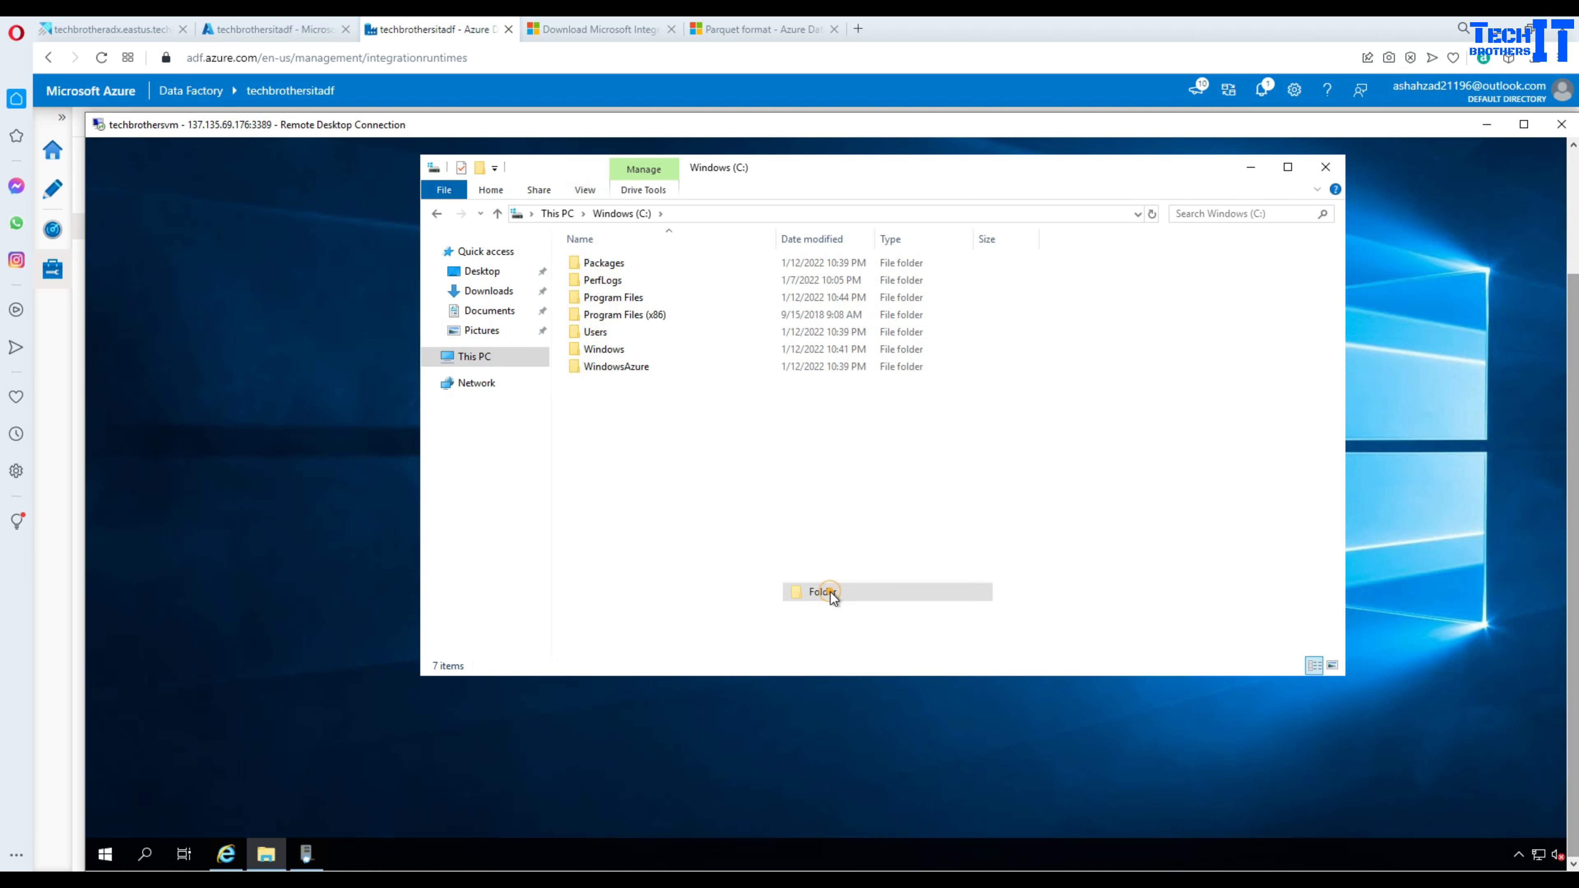
text(File)
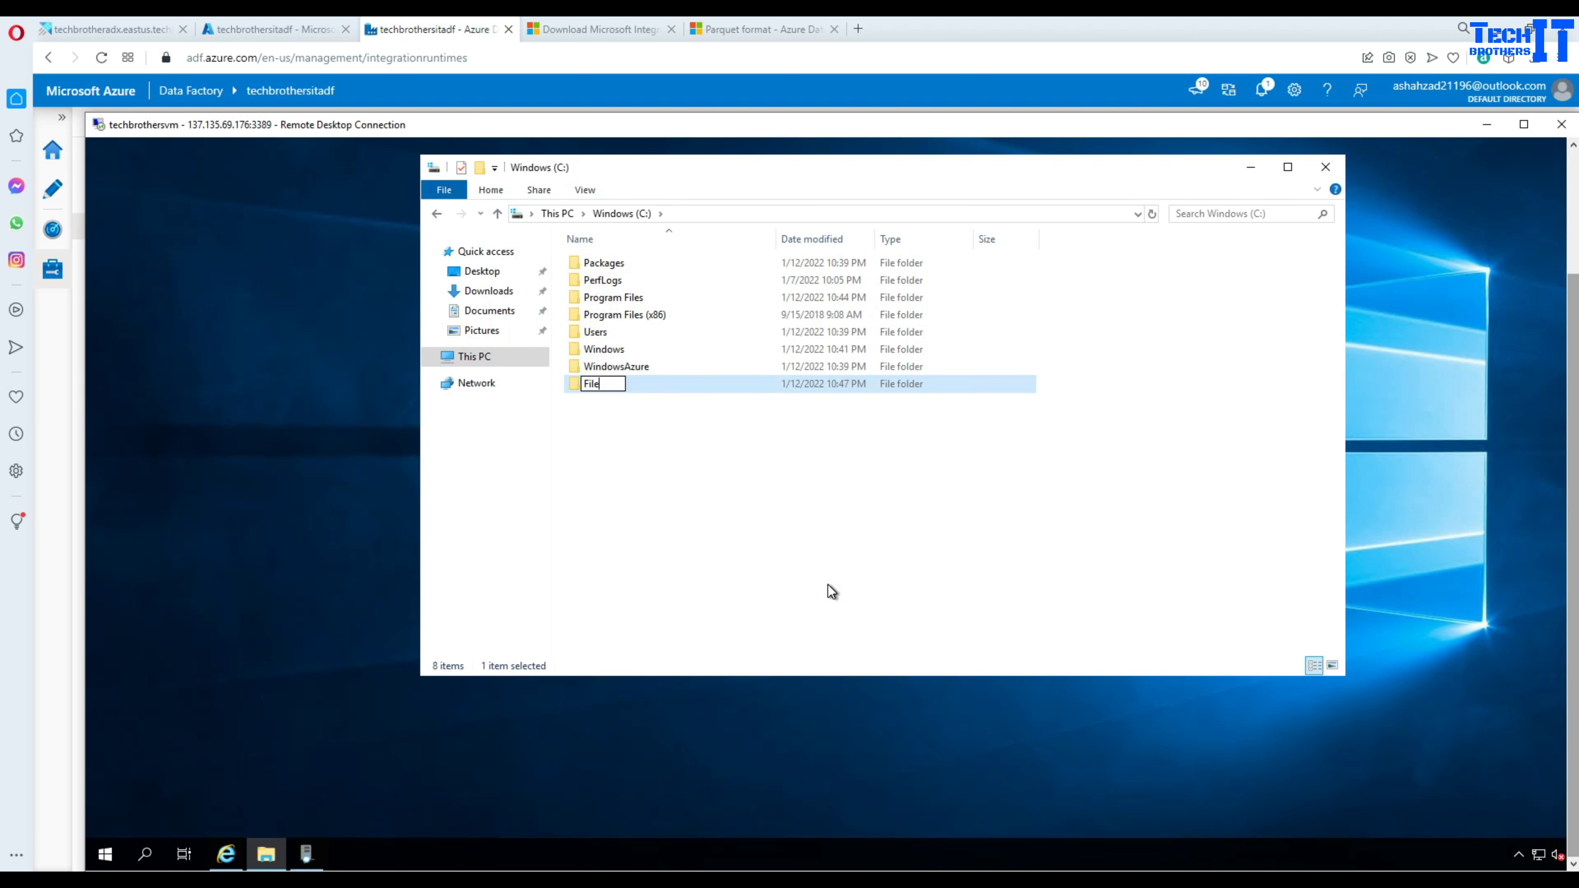
text(Share)
click(731, 485)
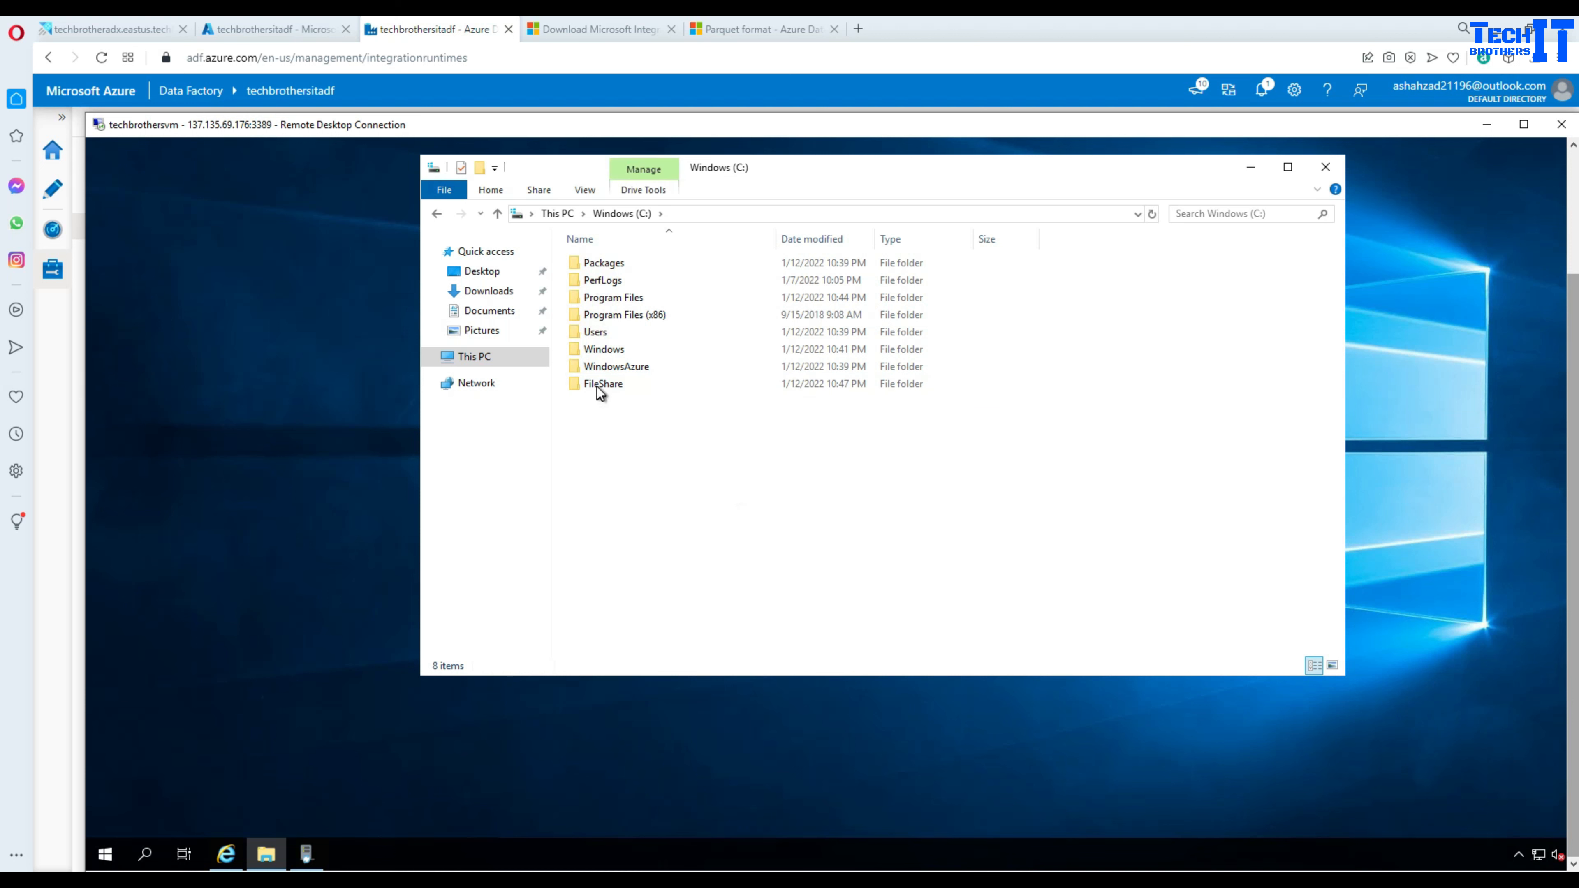
- Share FileShare with the existing user at Read/Write, keeping the network private
click(598, 390)
right_click(598, 389)
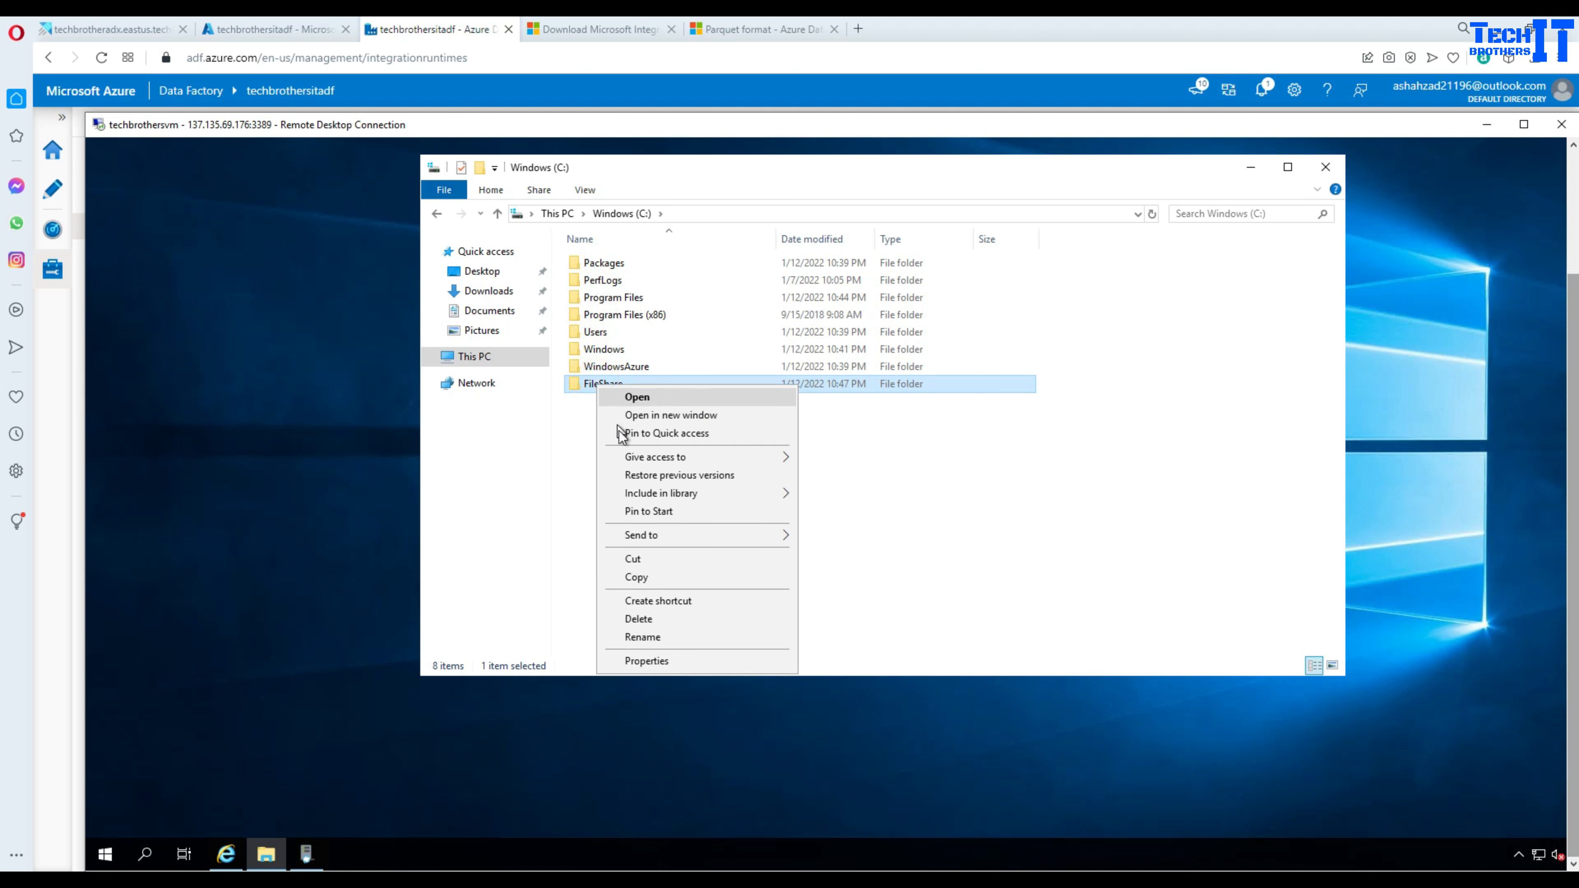
click(644, 661)
click(672, 426)
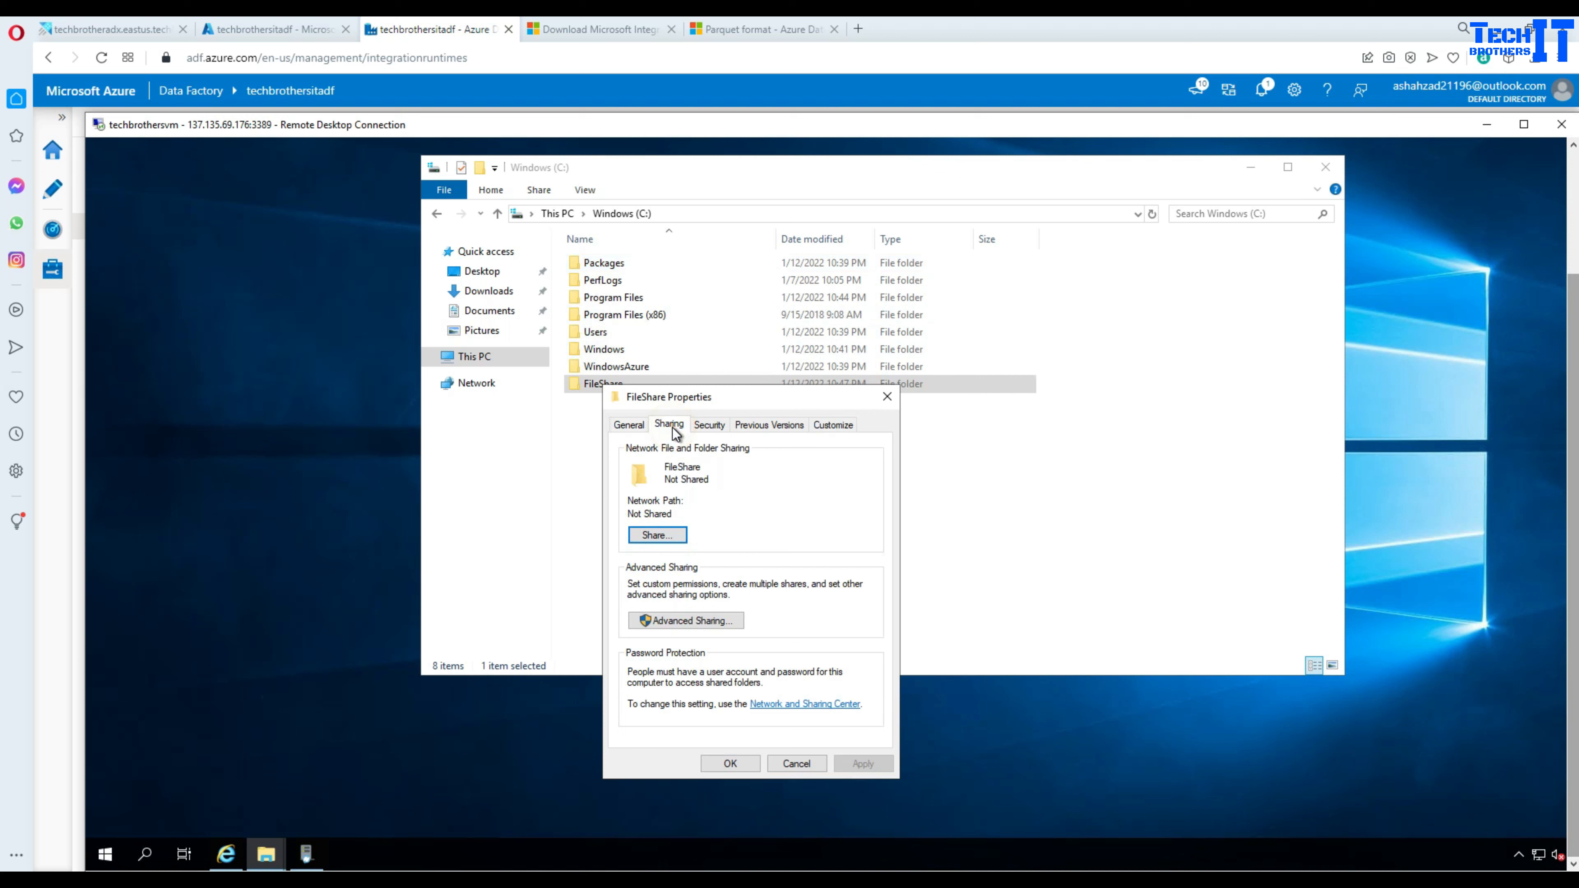
click(658, 537)
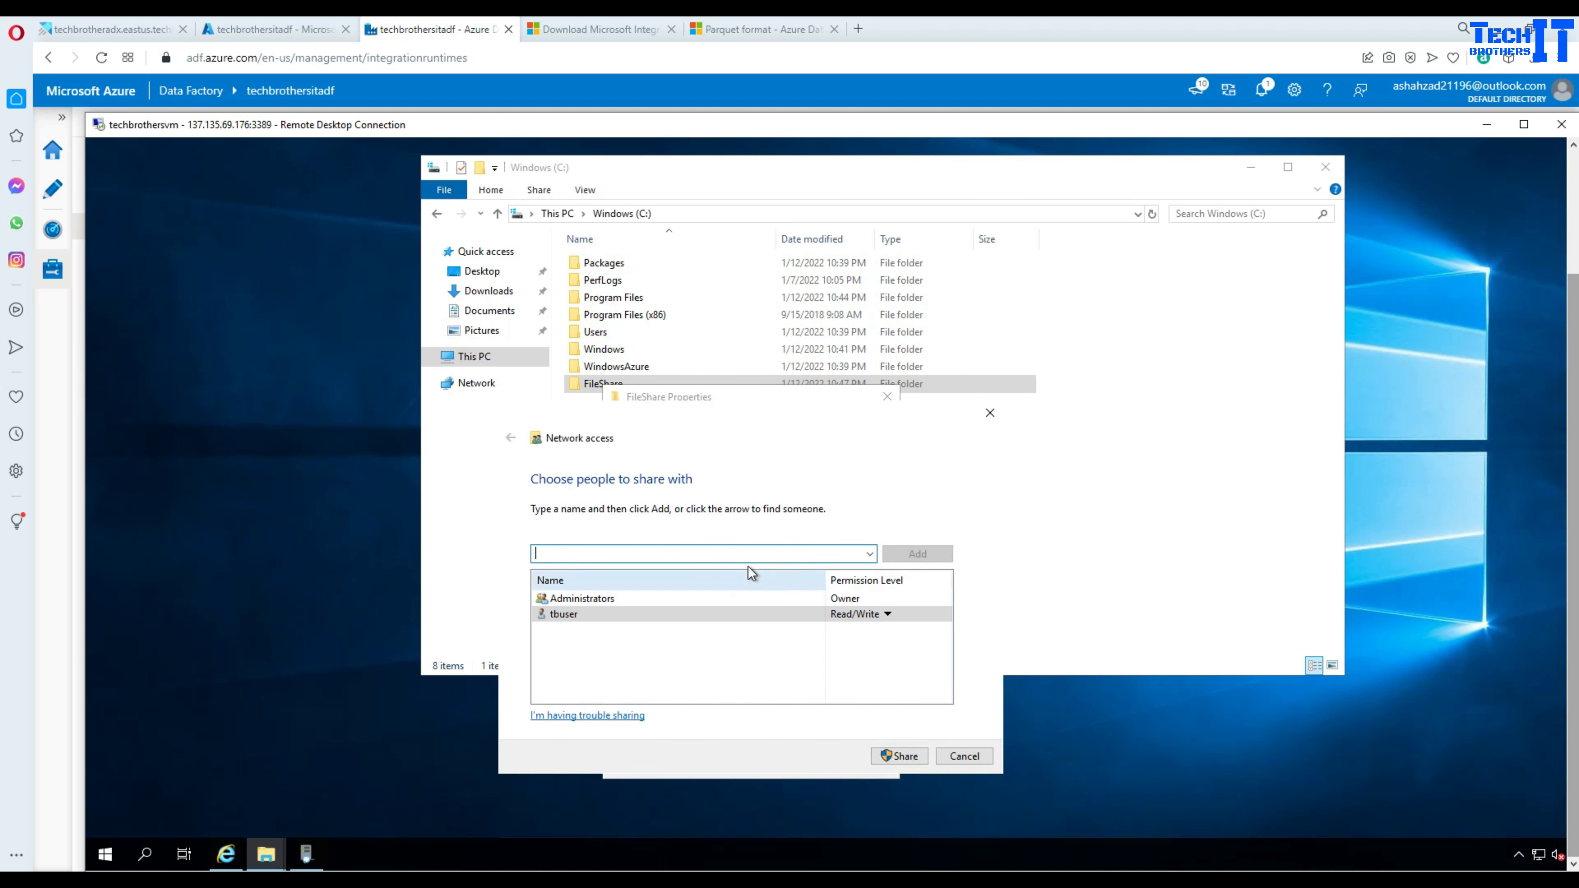
text(e)
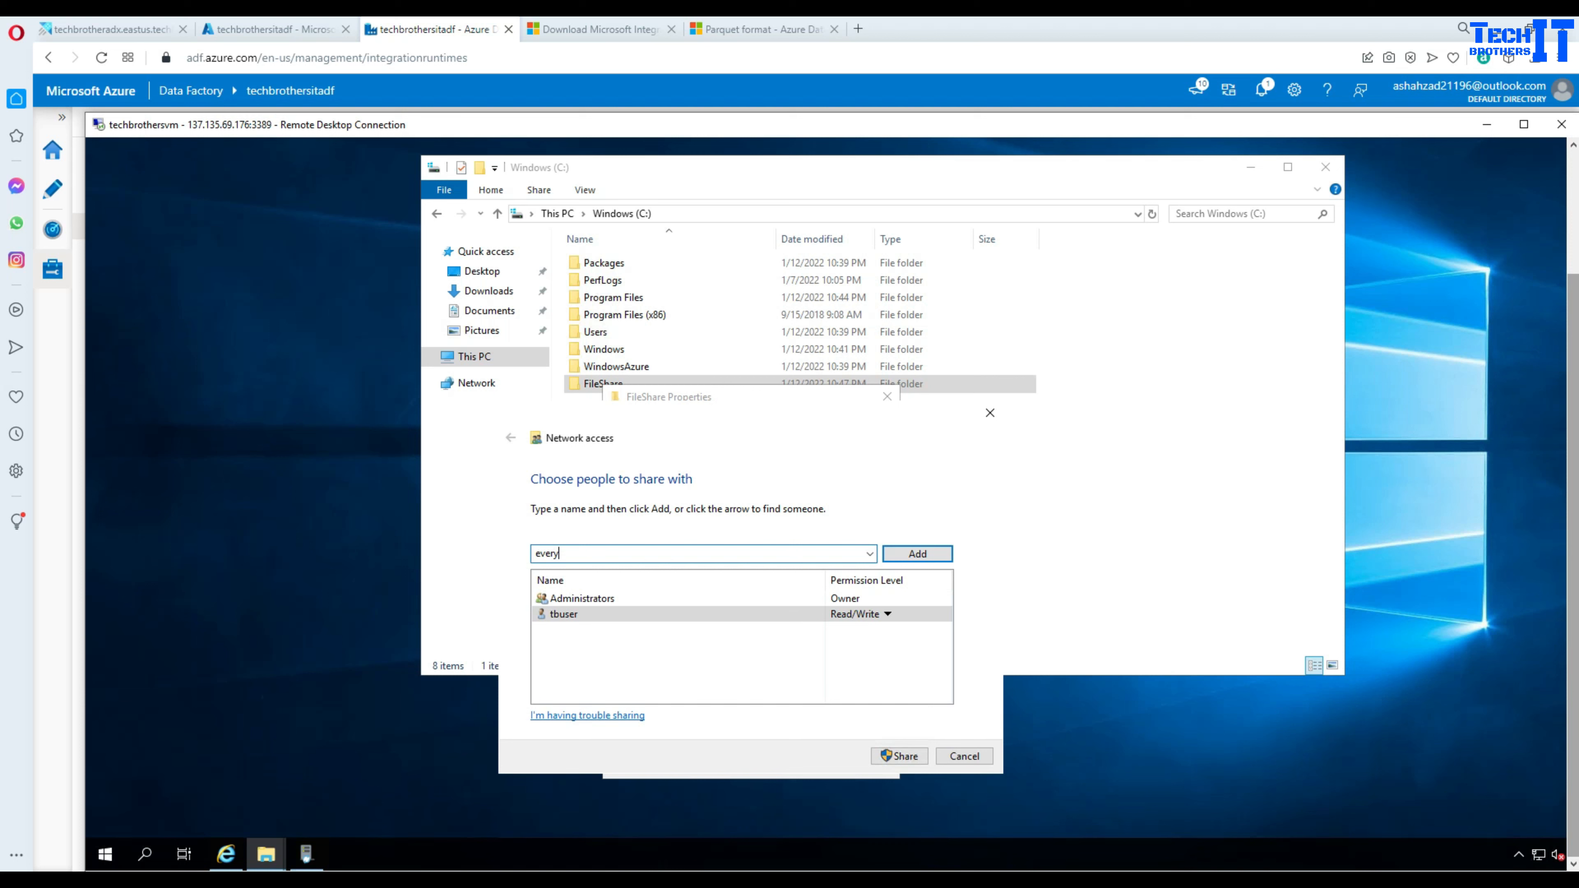
key(BackSpace)
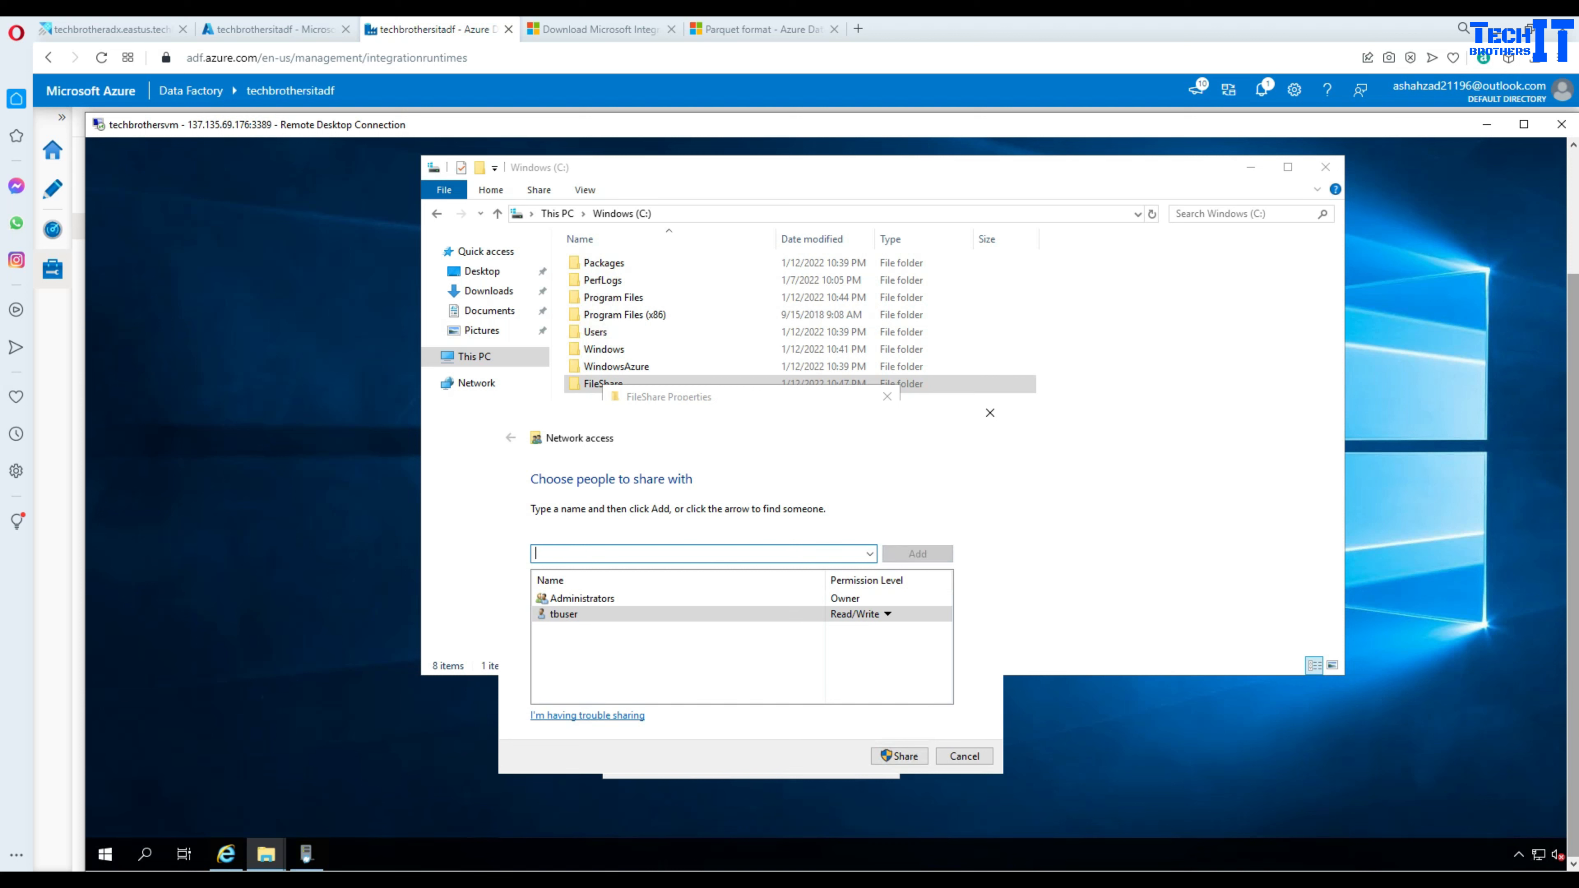
click(666, 611)
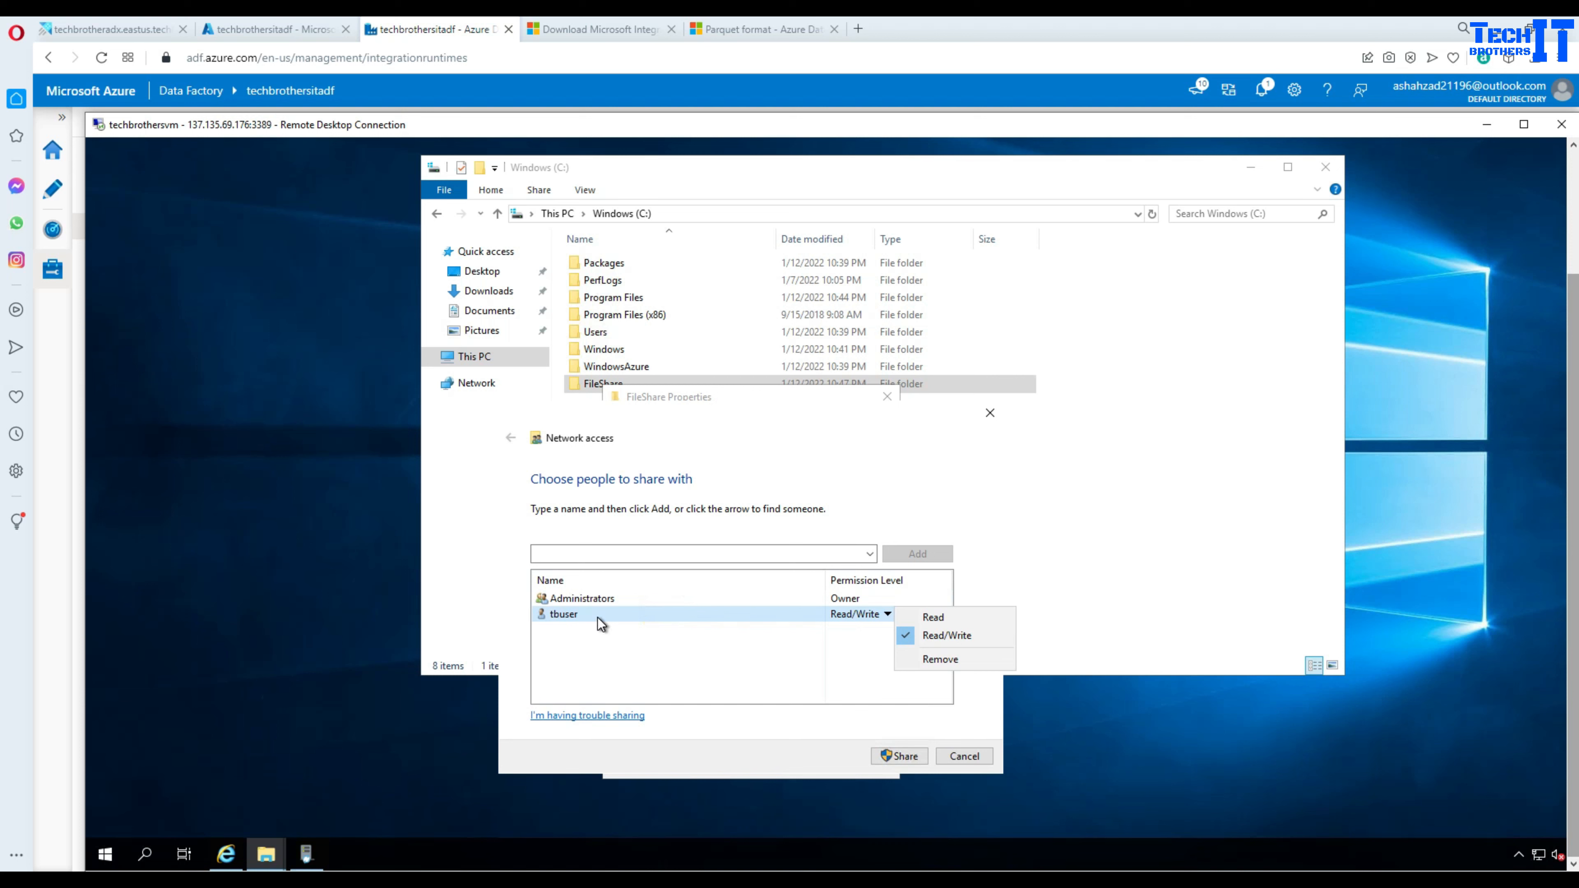
click(889, 759)
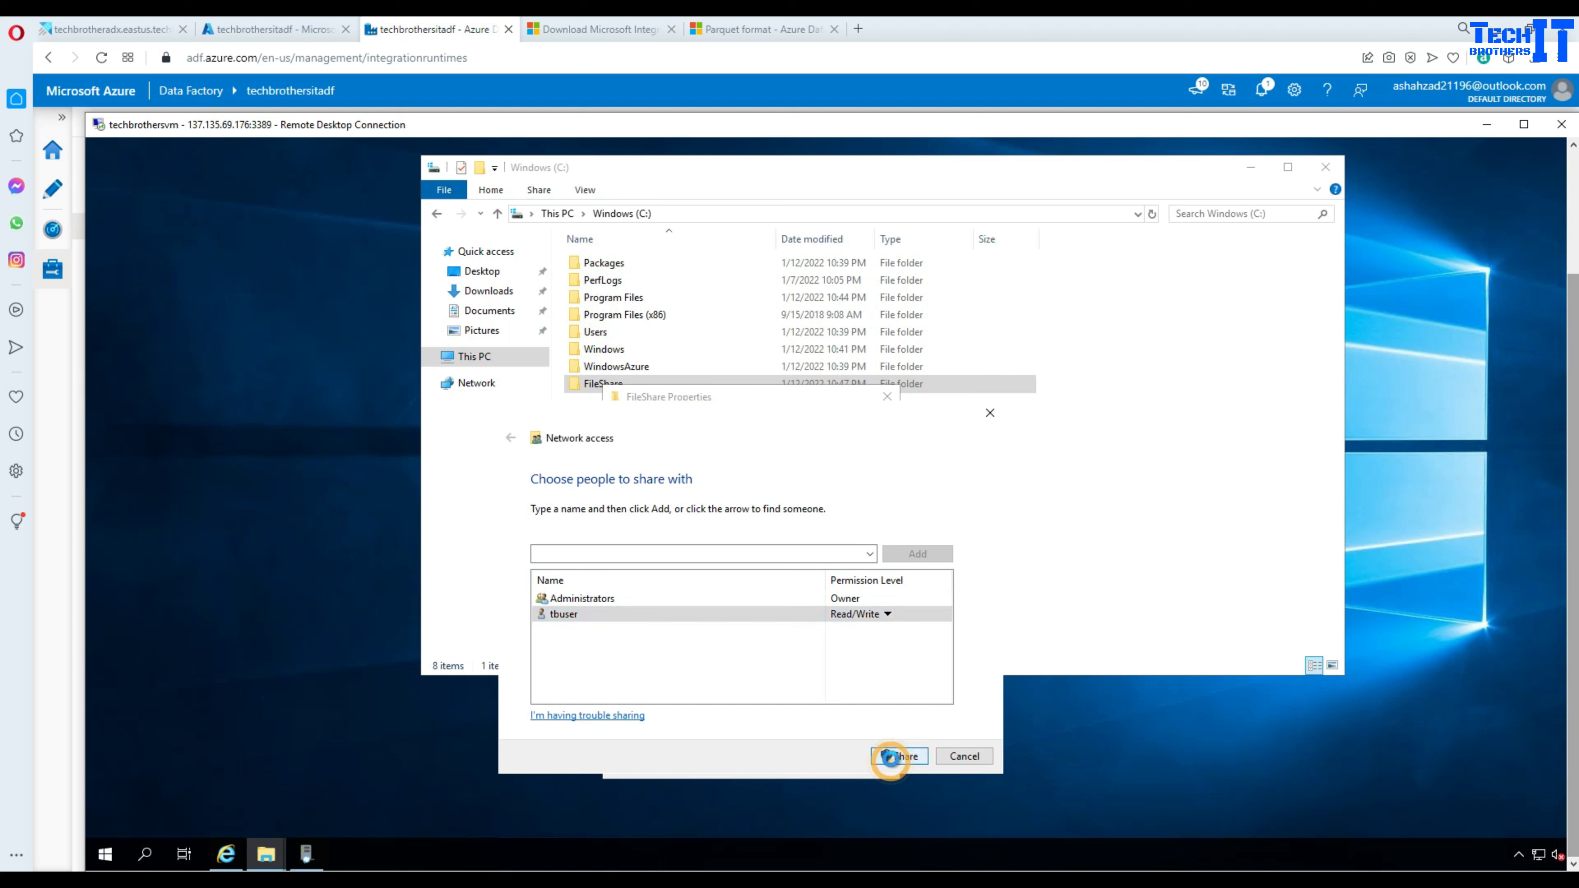
click(798, 393)
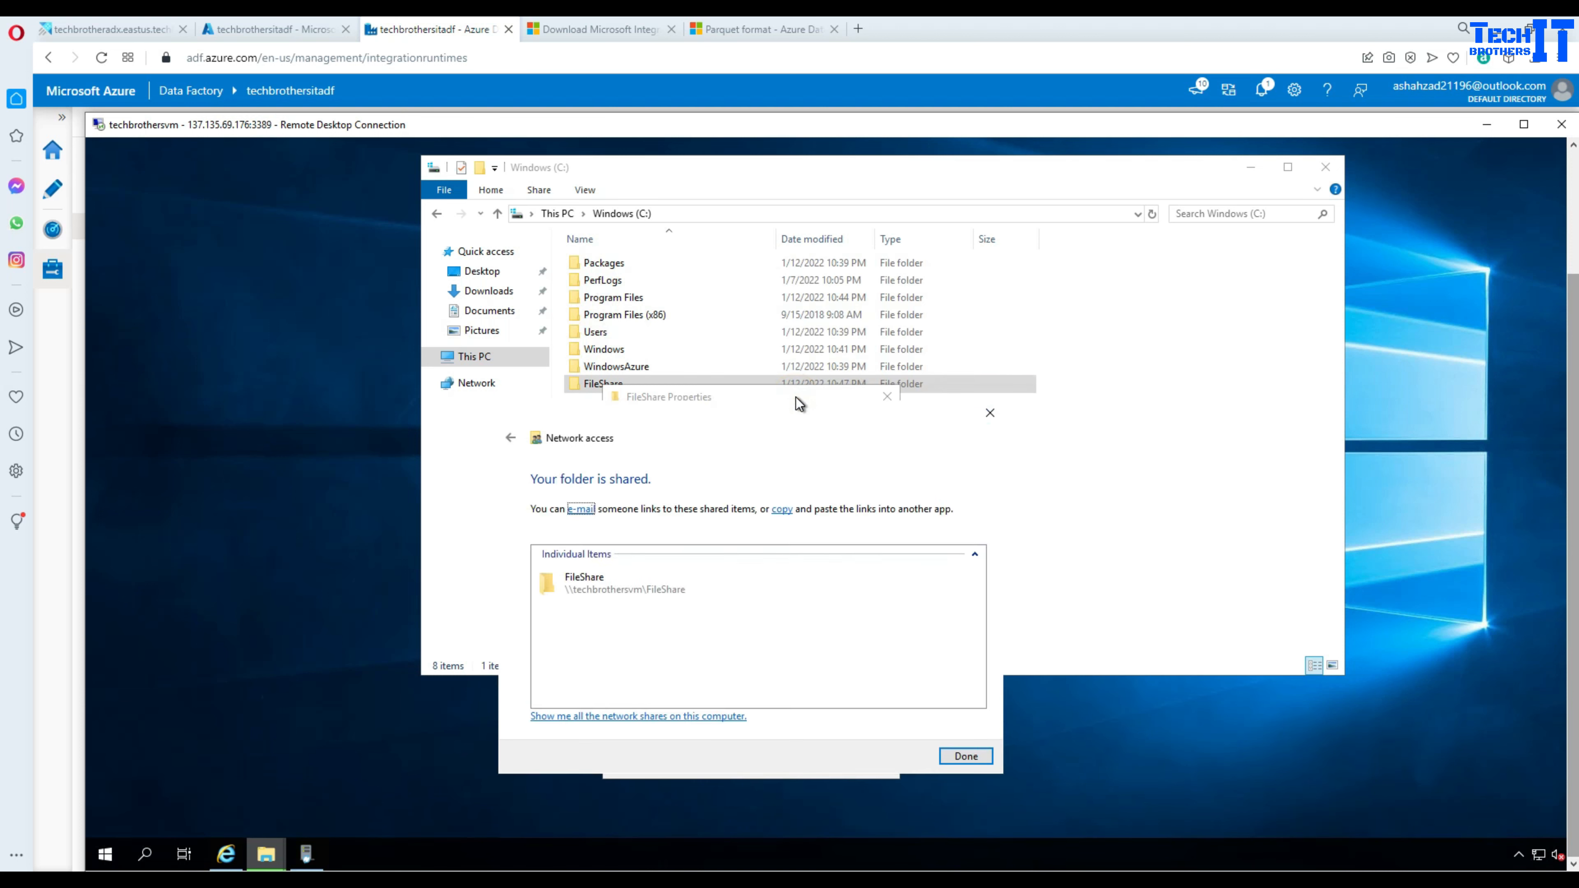
- Copy the FileShare network link and close the sharing confirmation
right_click(624, 591)
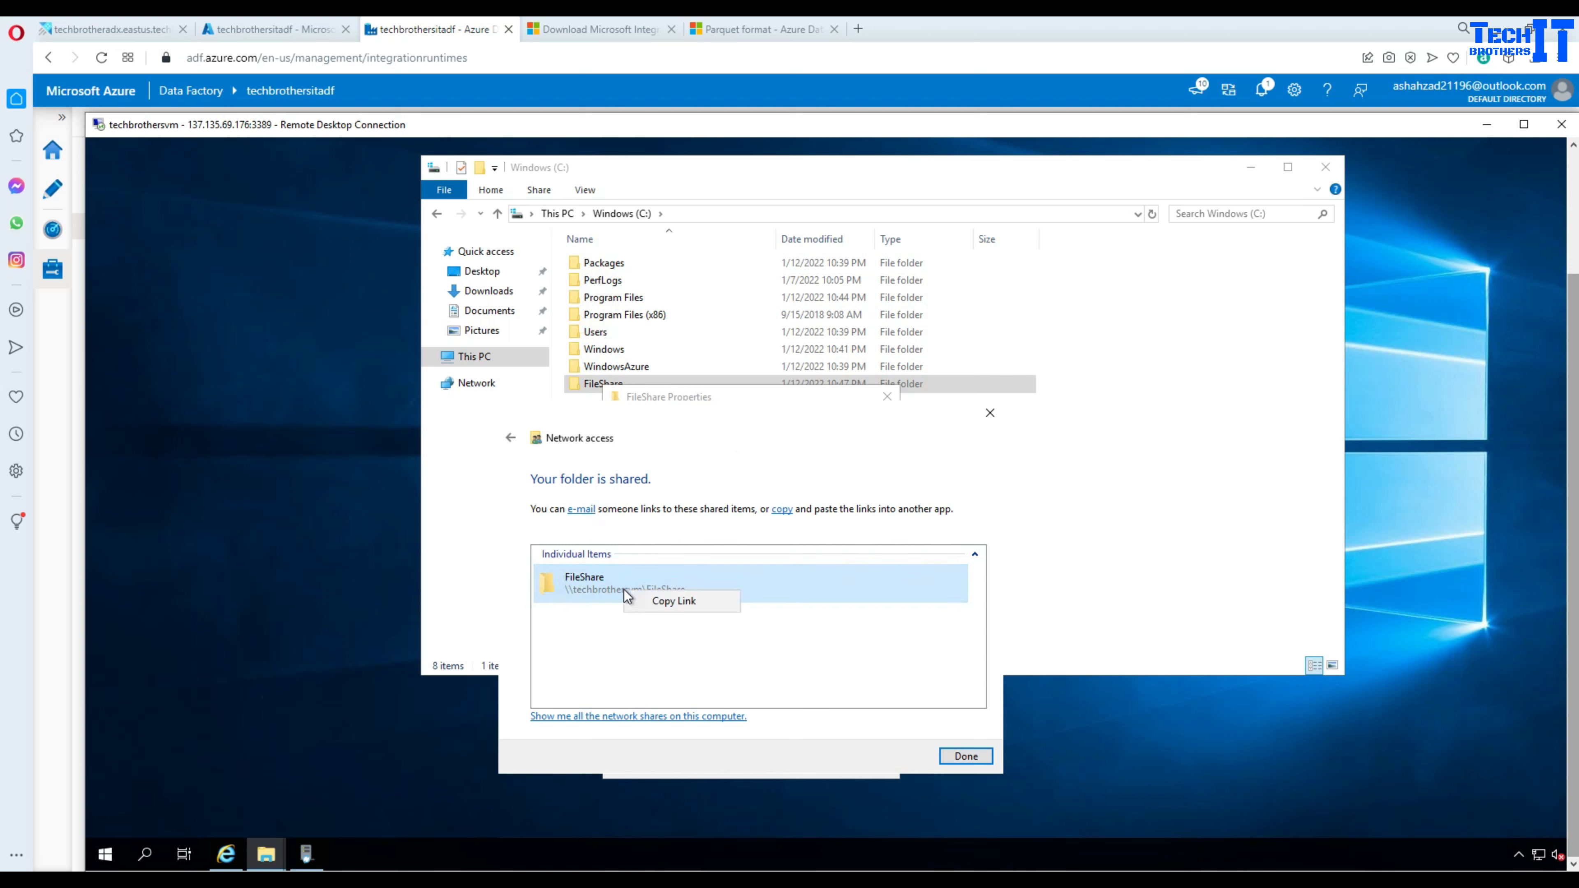
click(664, 601)
click(965, 756)
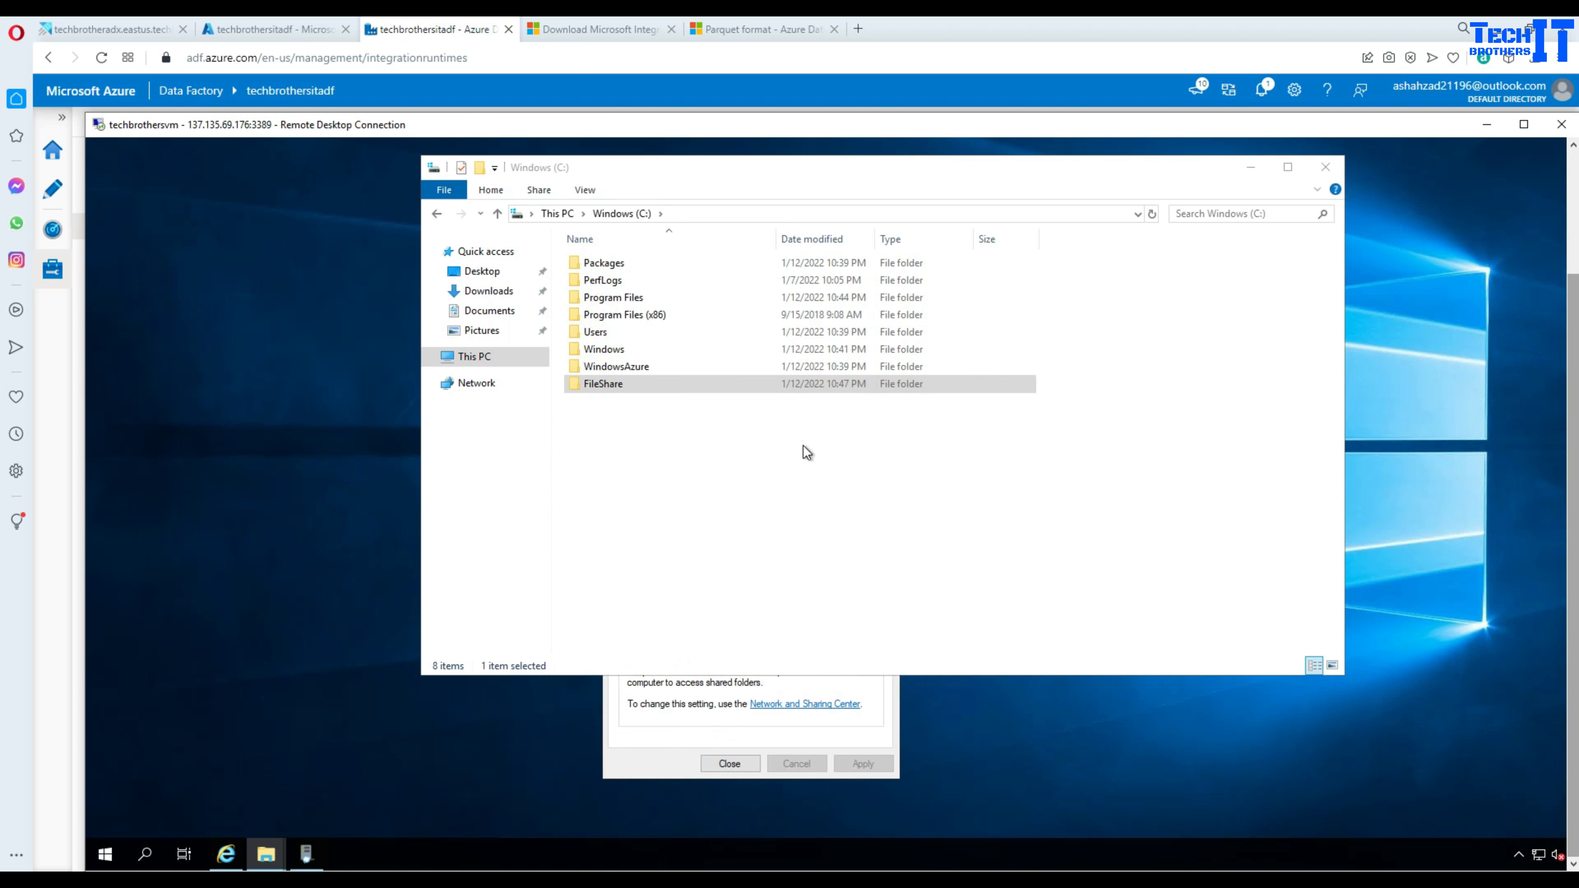
- Launch Notepad on the VM from the Run box
right_click(105, 854)
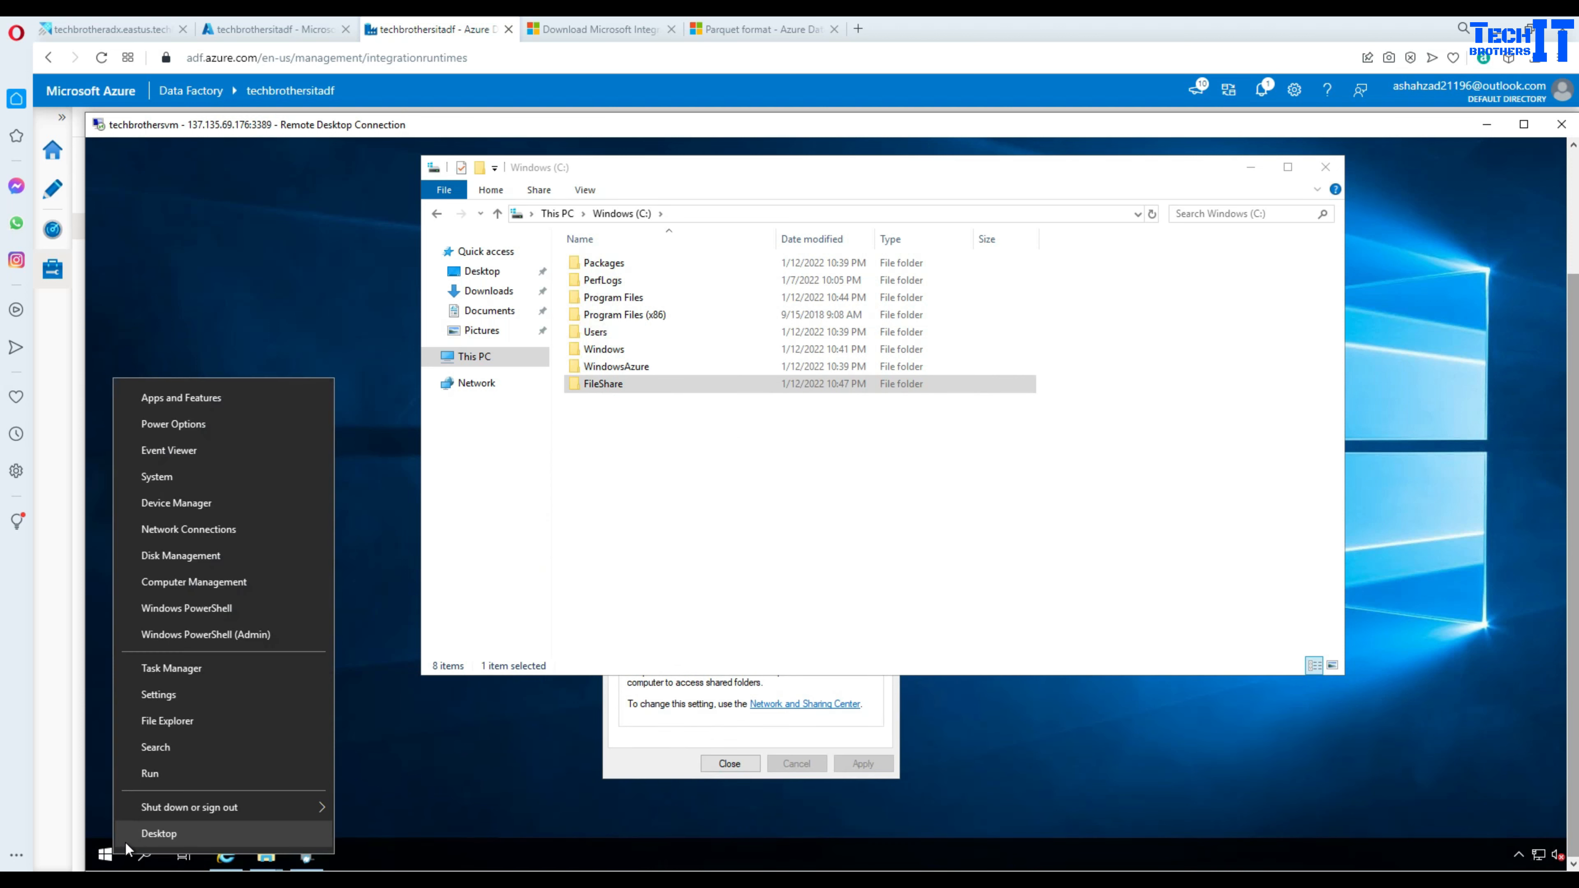
click(176, 780)
text(n)
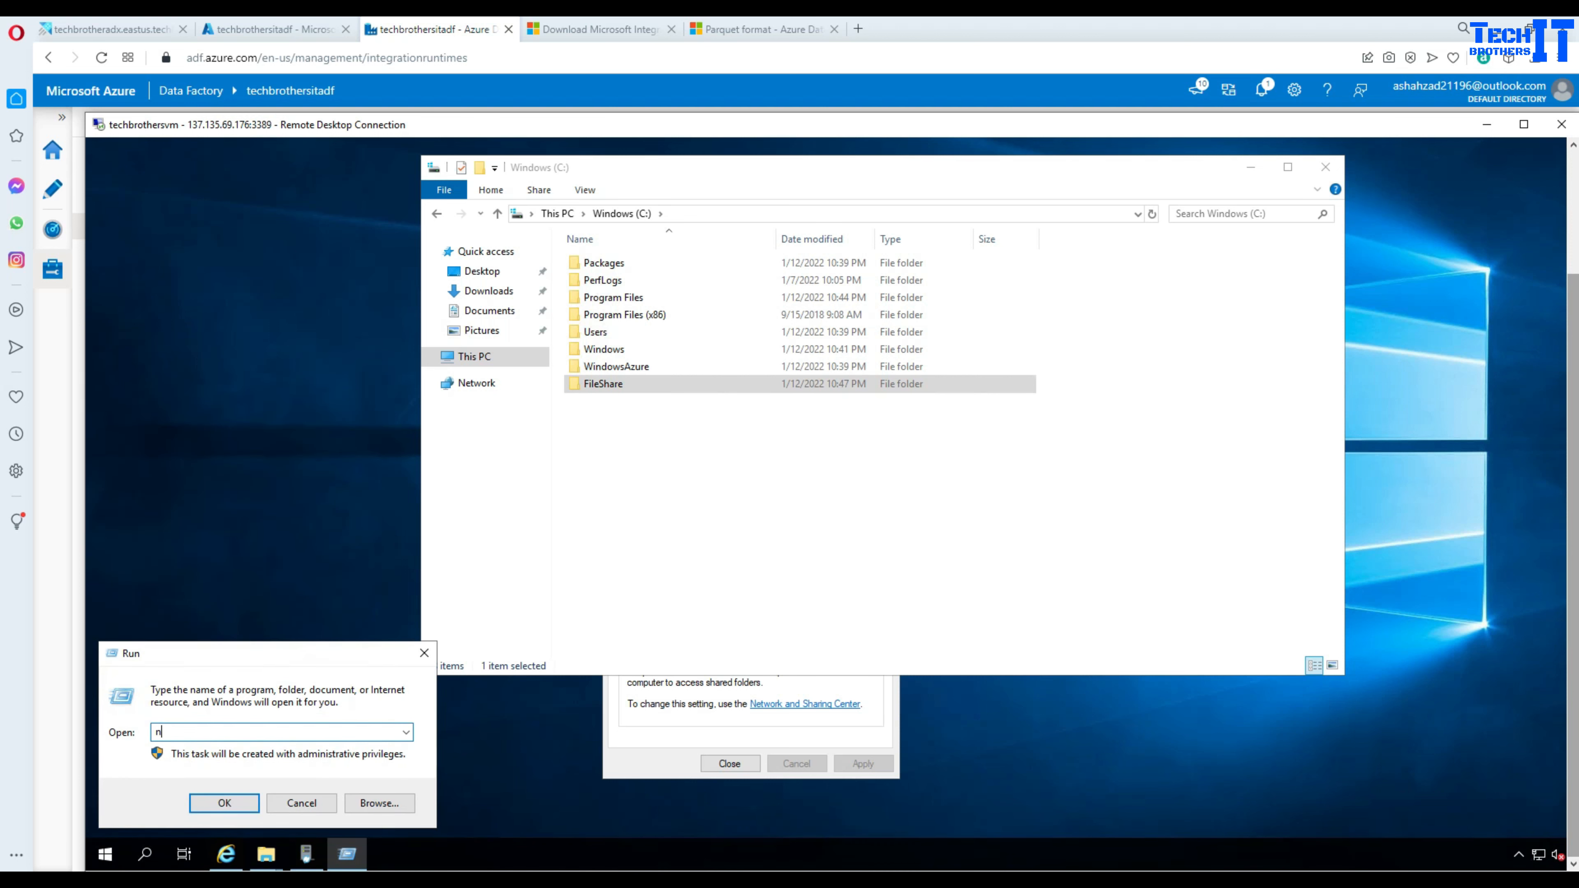
text(otepad)
key(Return)
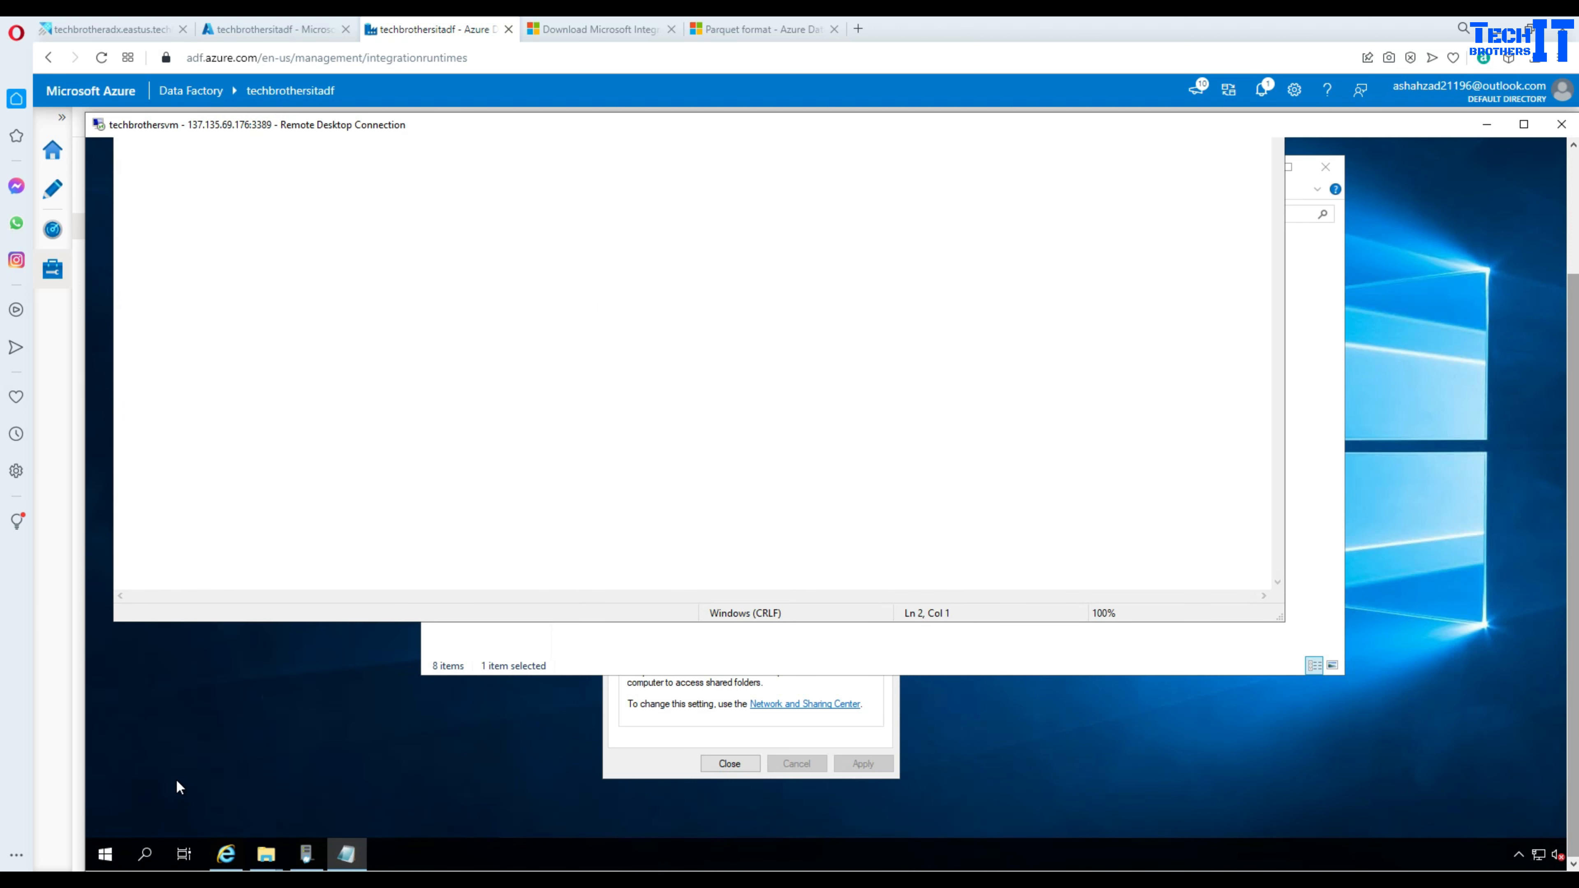
click(1573, 165)
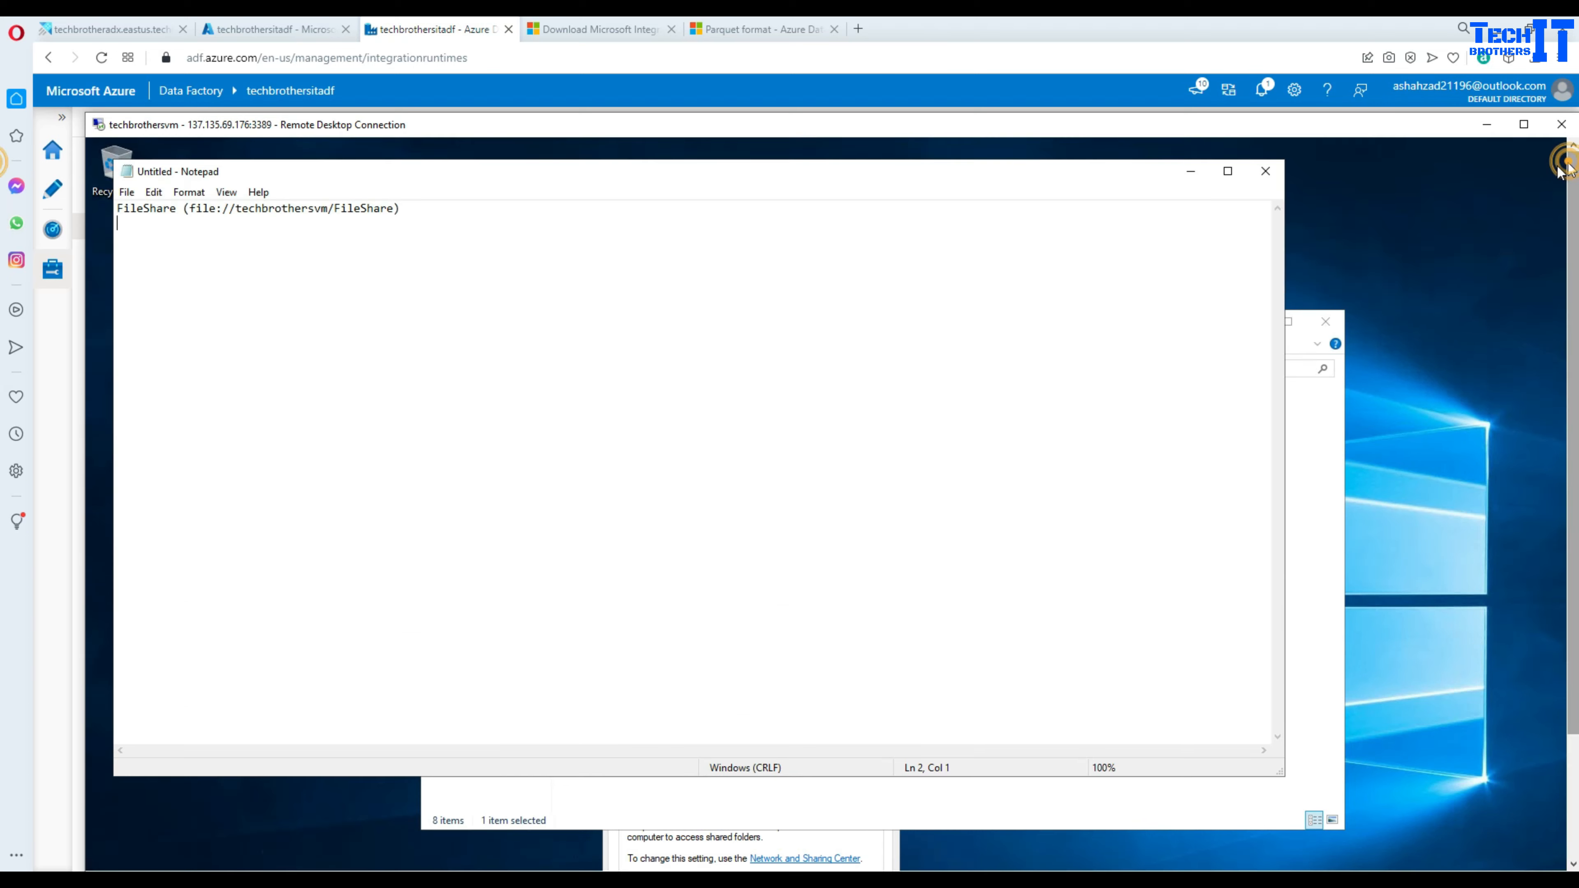
- Copy the path after file: and paste it on a new line below the link
click(222, 208)
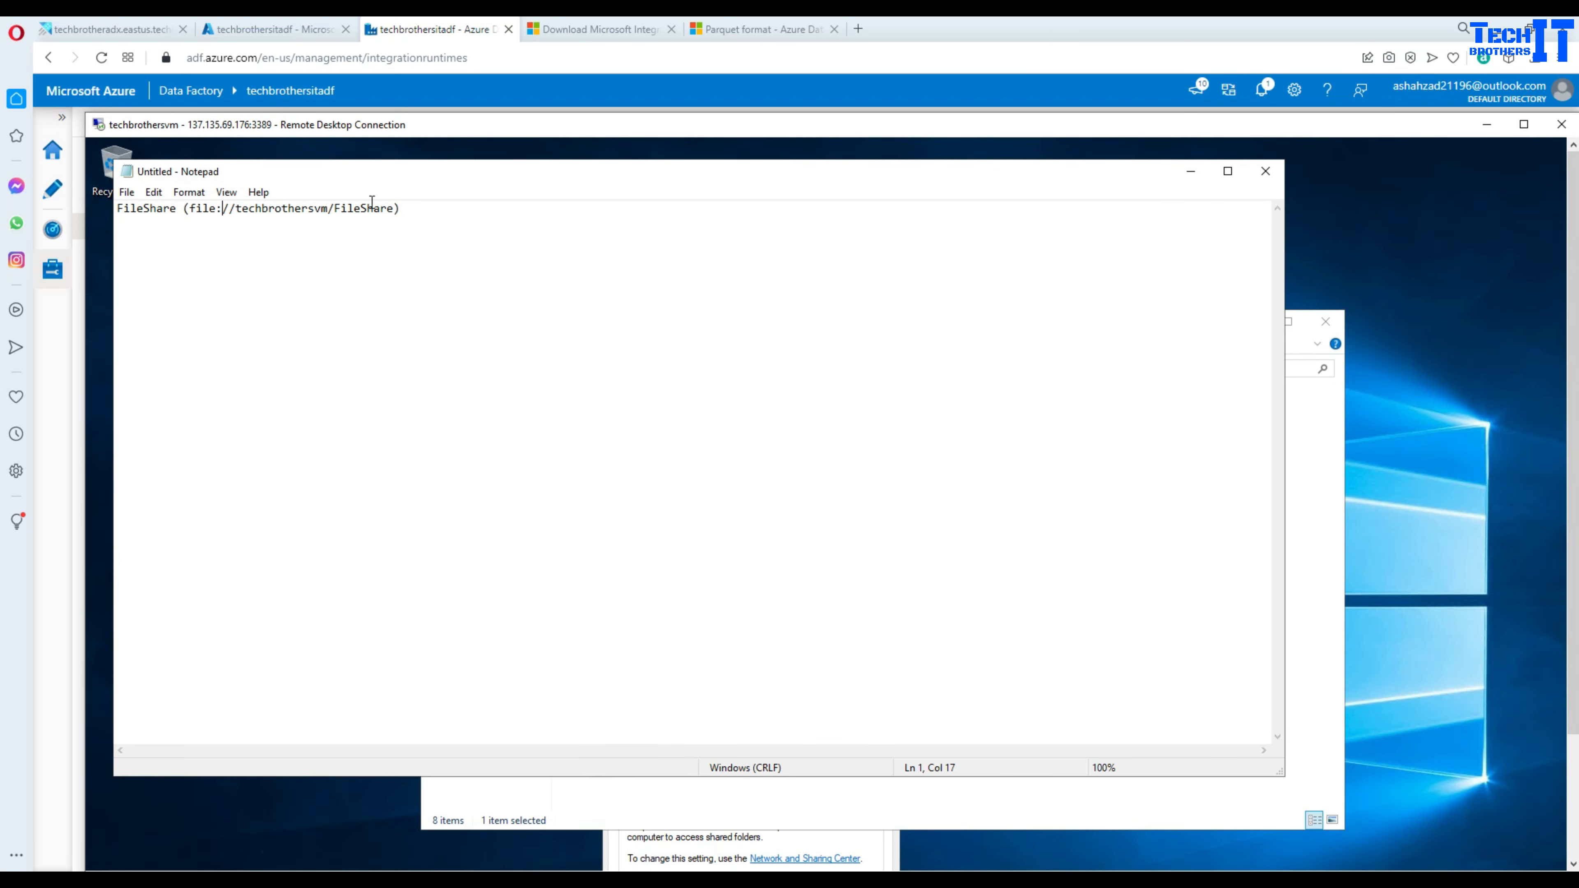
drag(394, 208, 225, 207)
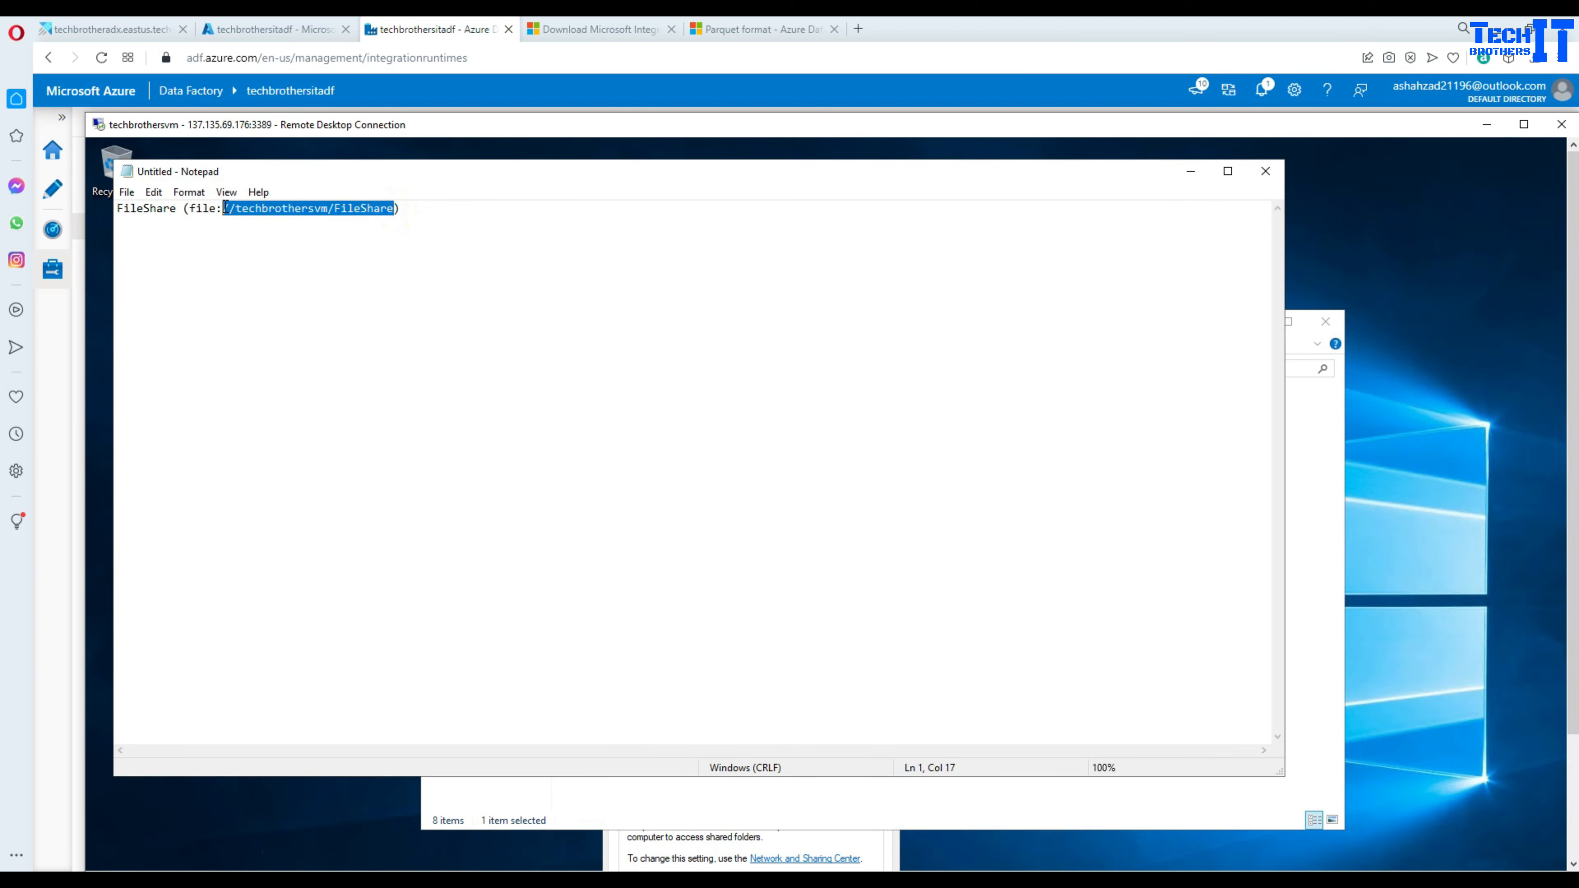
right_click(238, 211)
click(279, 262)
click(406, 207)
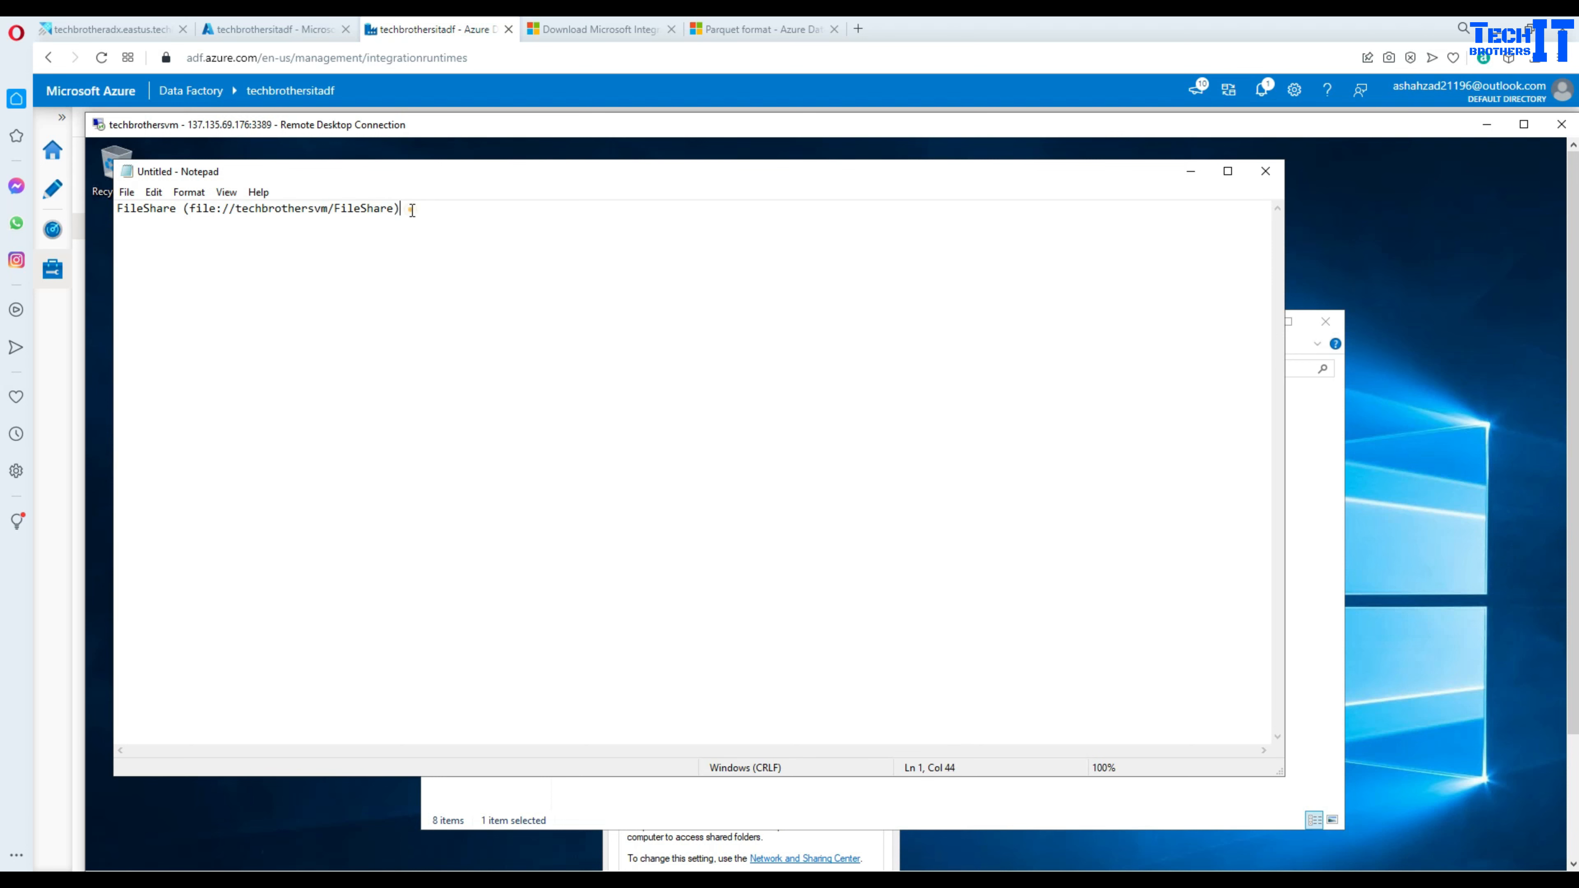
key(Return)
key(ctrl+v)
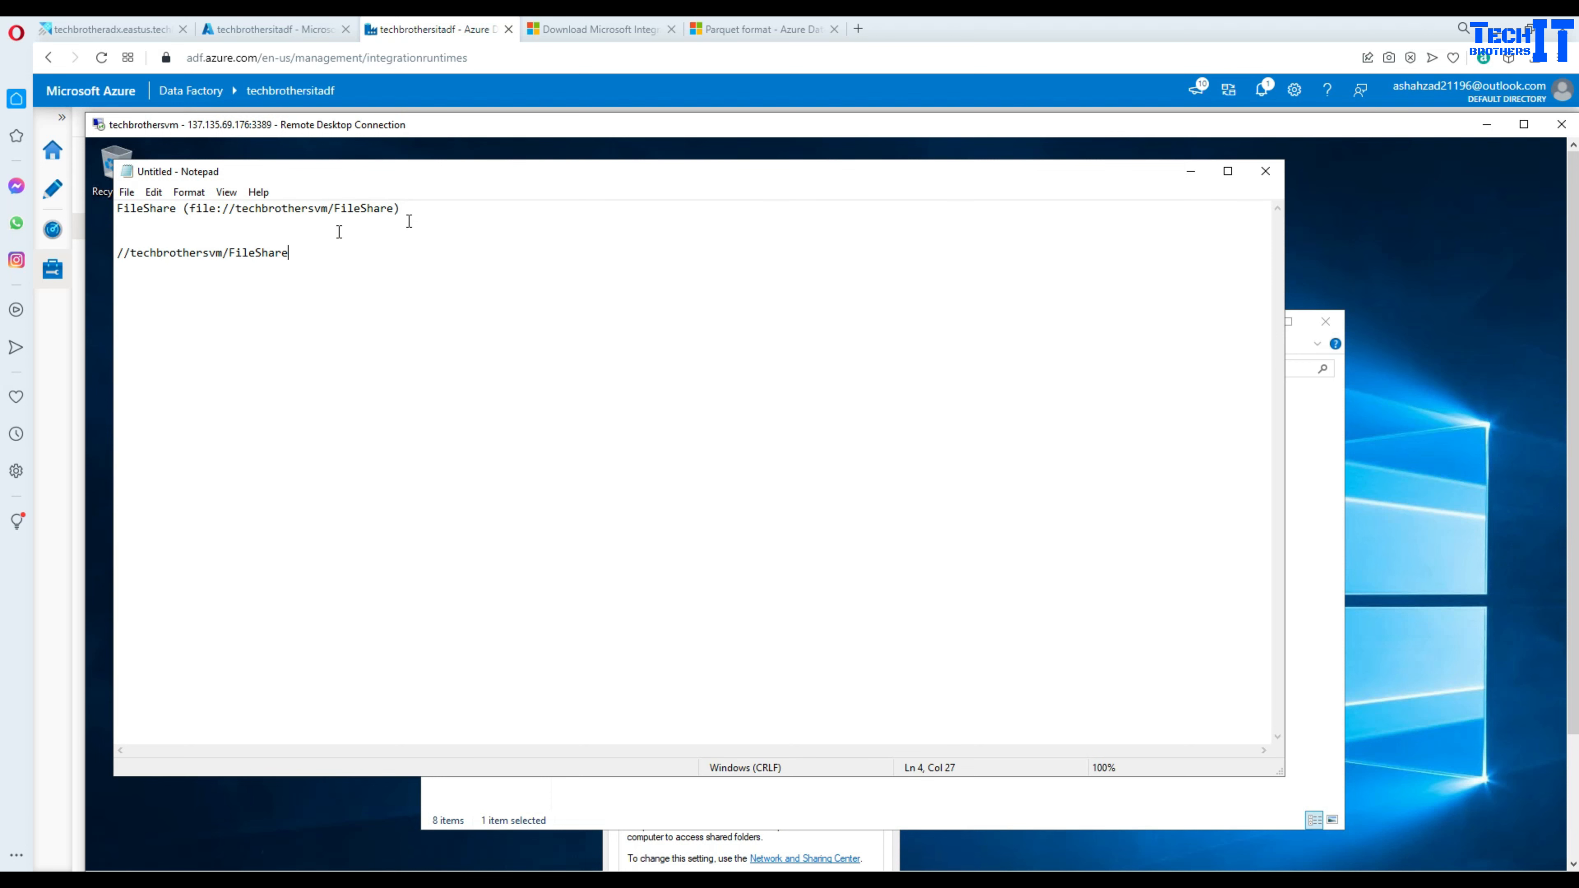
- Rewrite the pasted path as \\techbrothersvm\FileShare using backslashes and copy it
drag(130, 256, 116, 256)
text(\\)
drag(222, 252, 116, 243)
text(\)
right_click(128, 253)
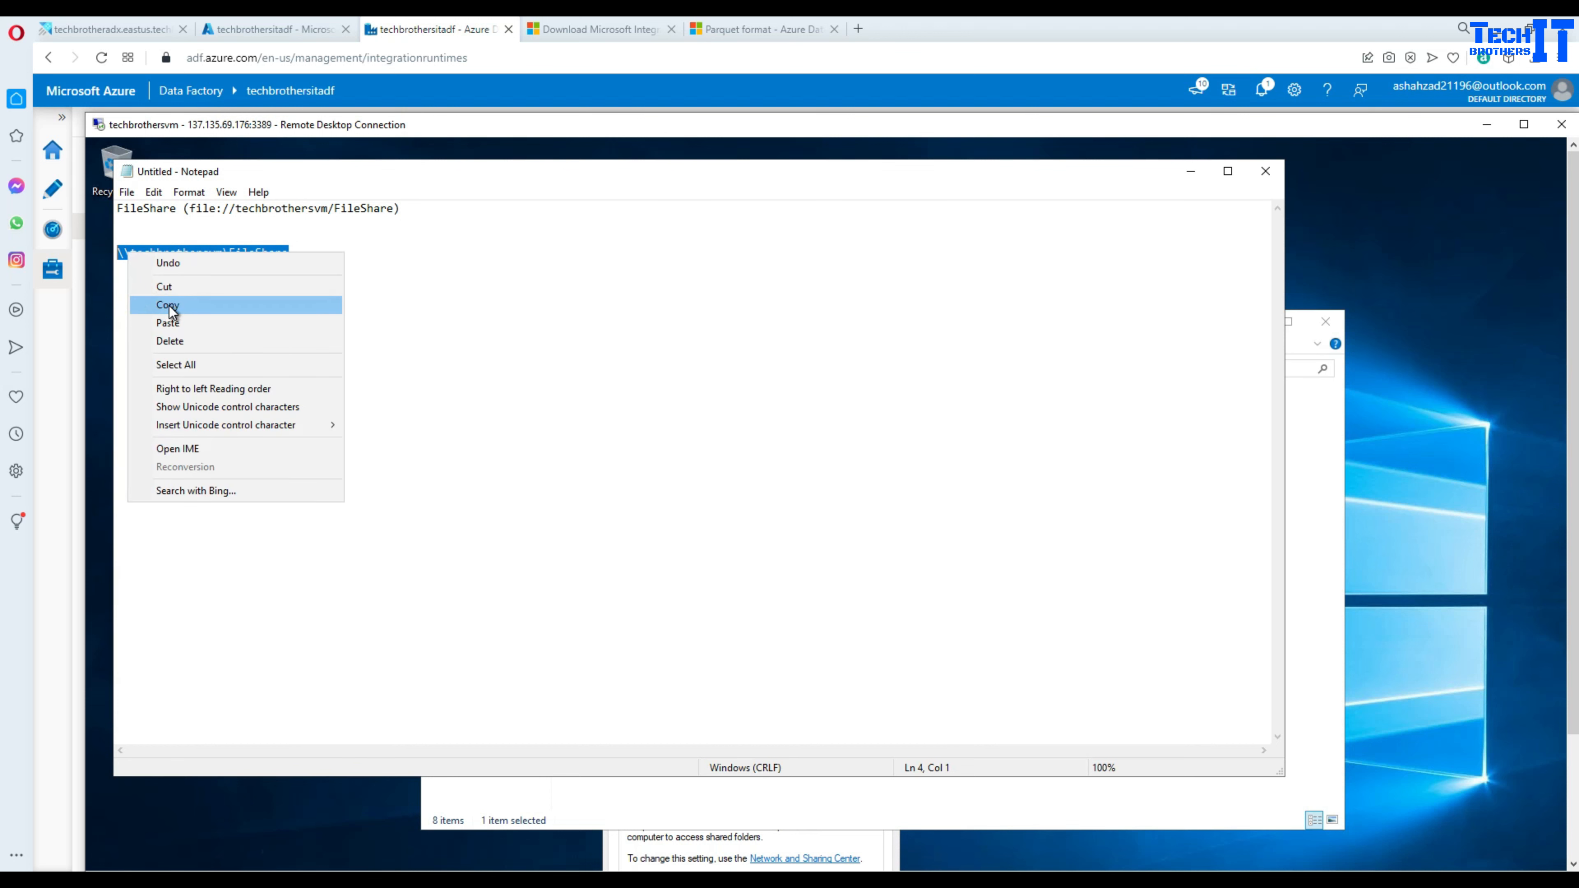
click(157, 304)
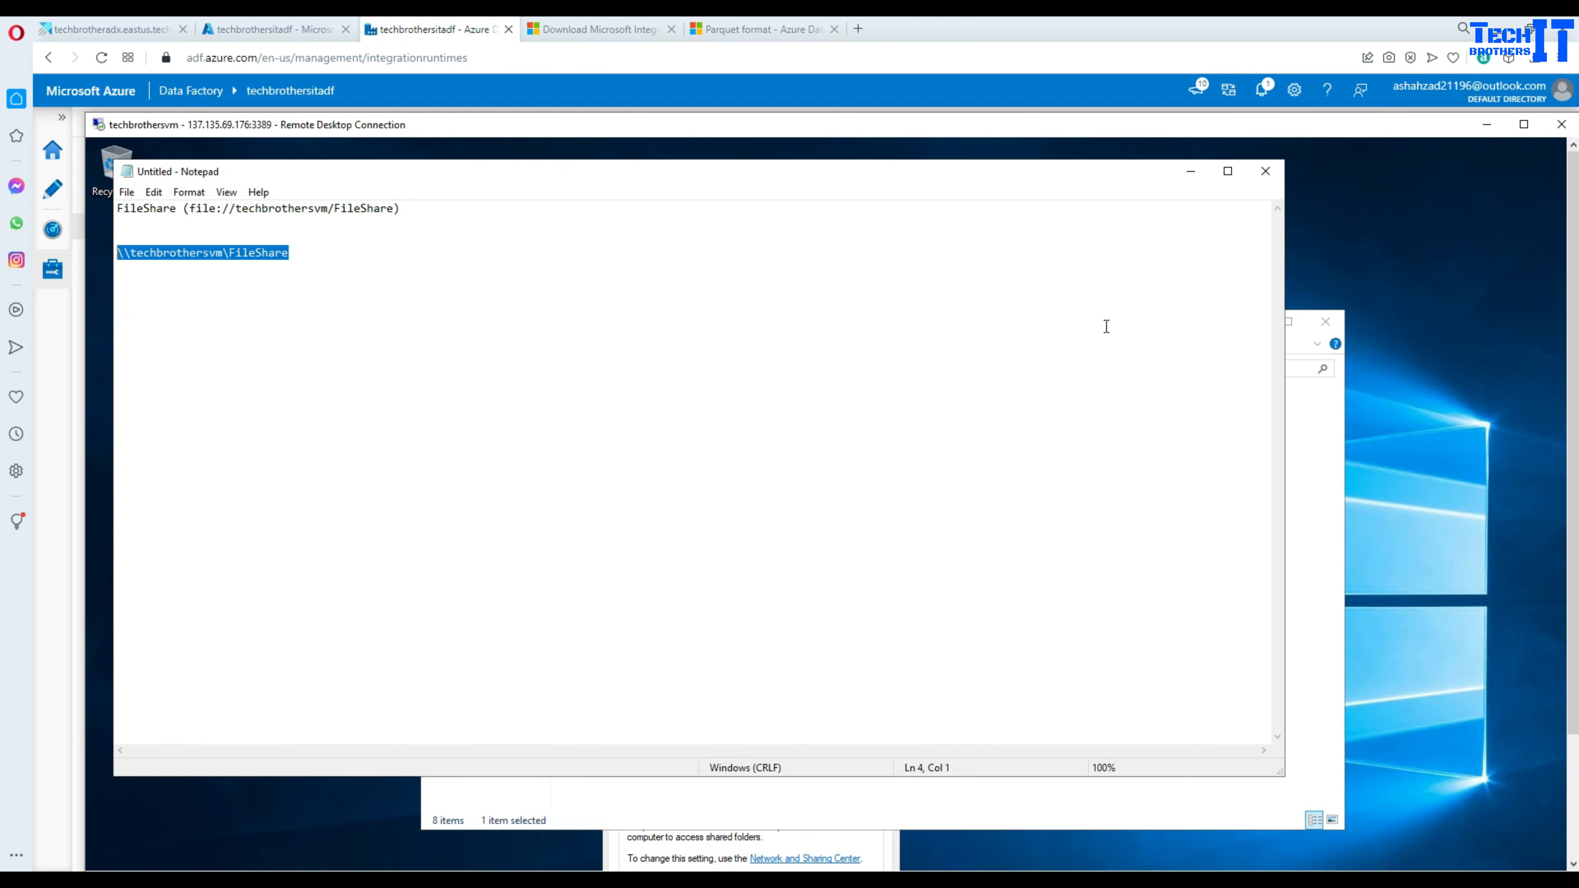
click(273, 30)
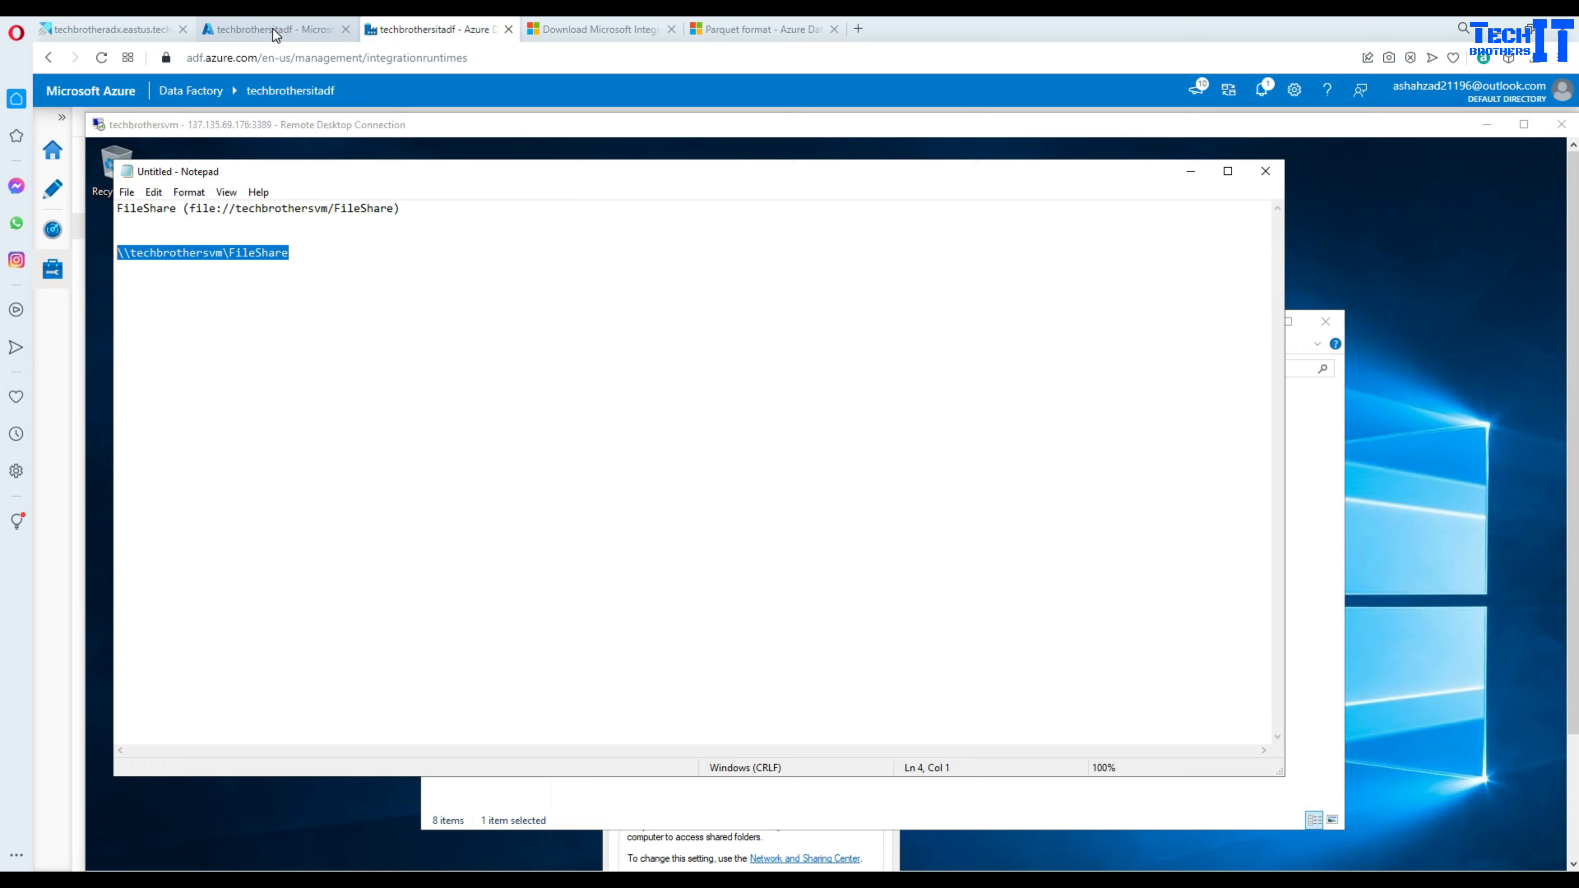
- Create a new empty pipeline in the Author workspace
click(417, 29)
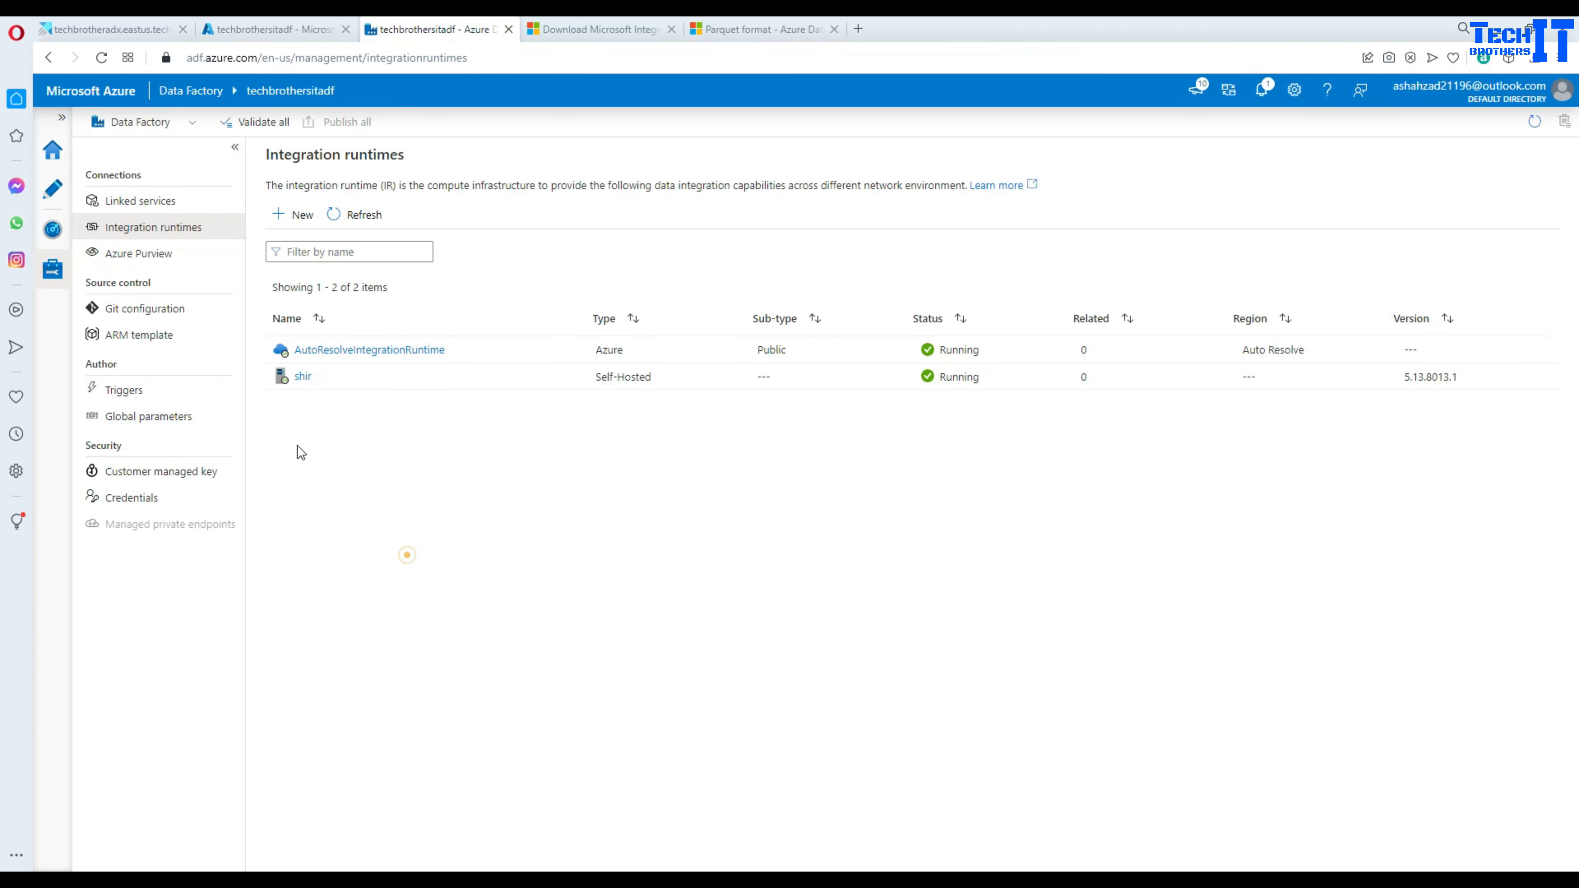
click(53, 191)
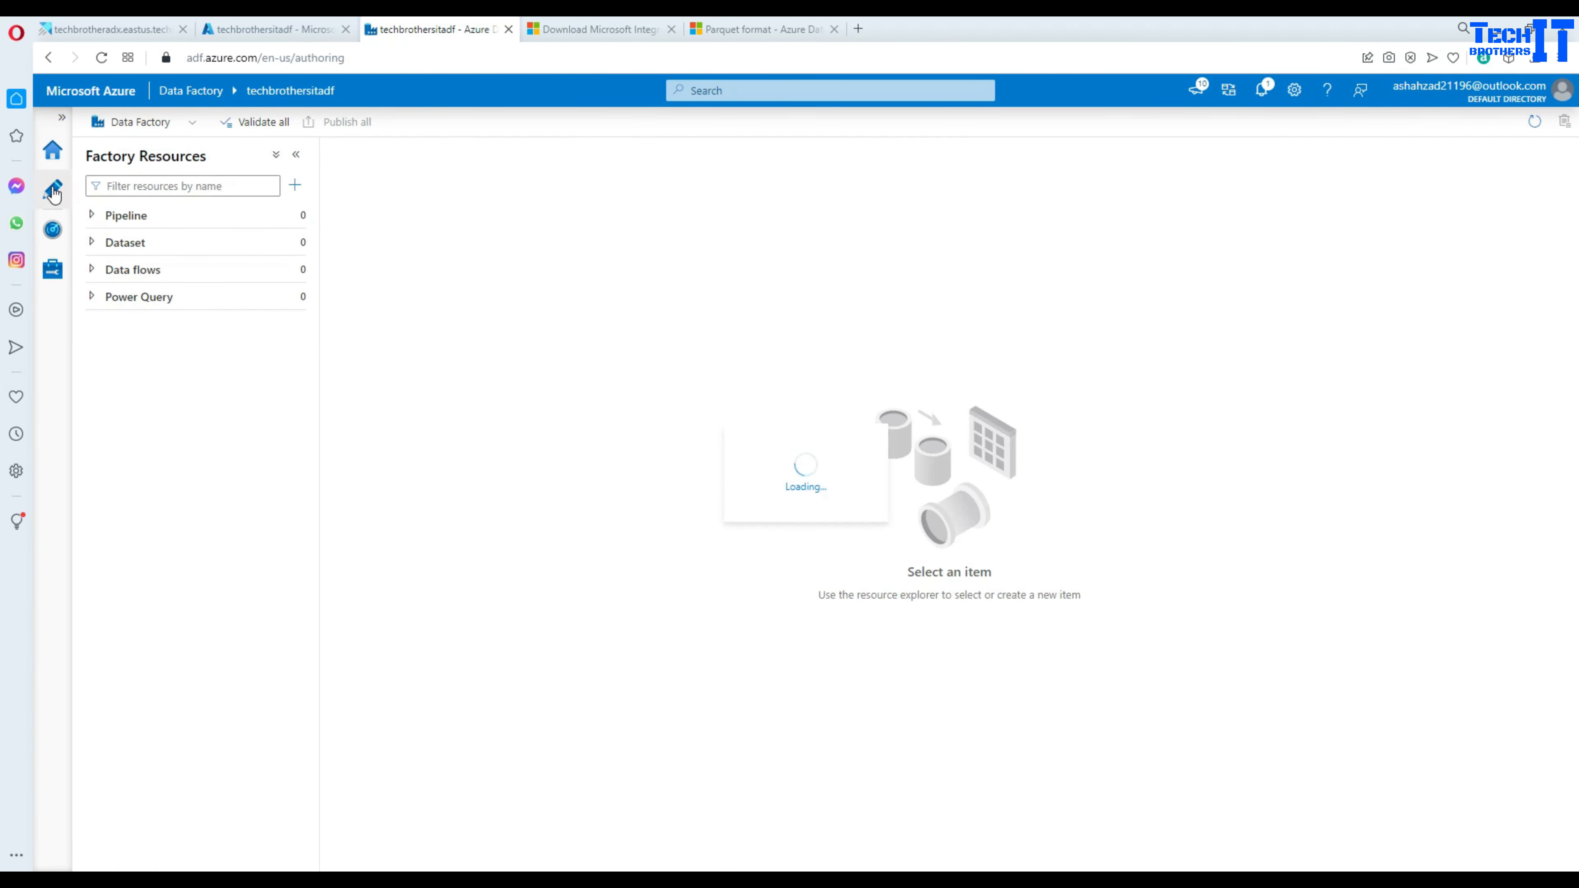
mouse_move(301, 225)
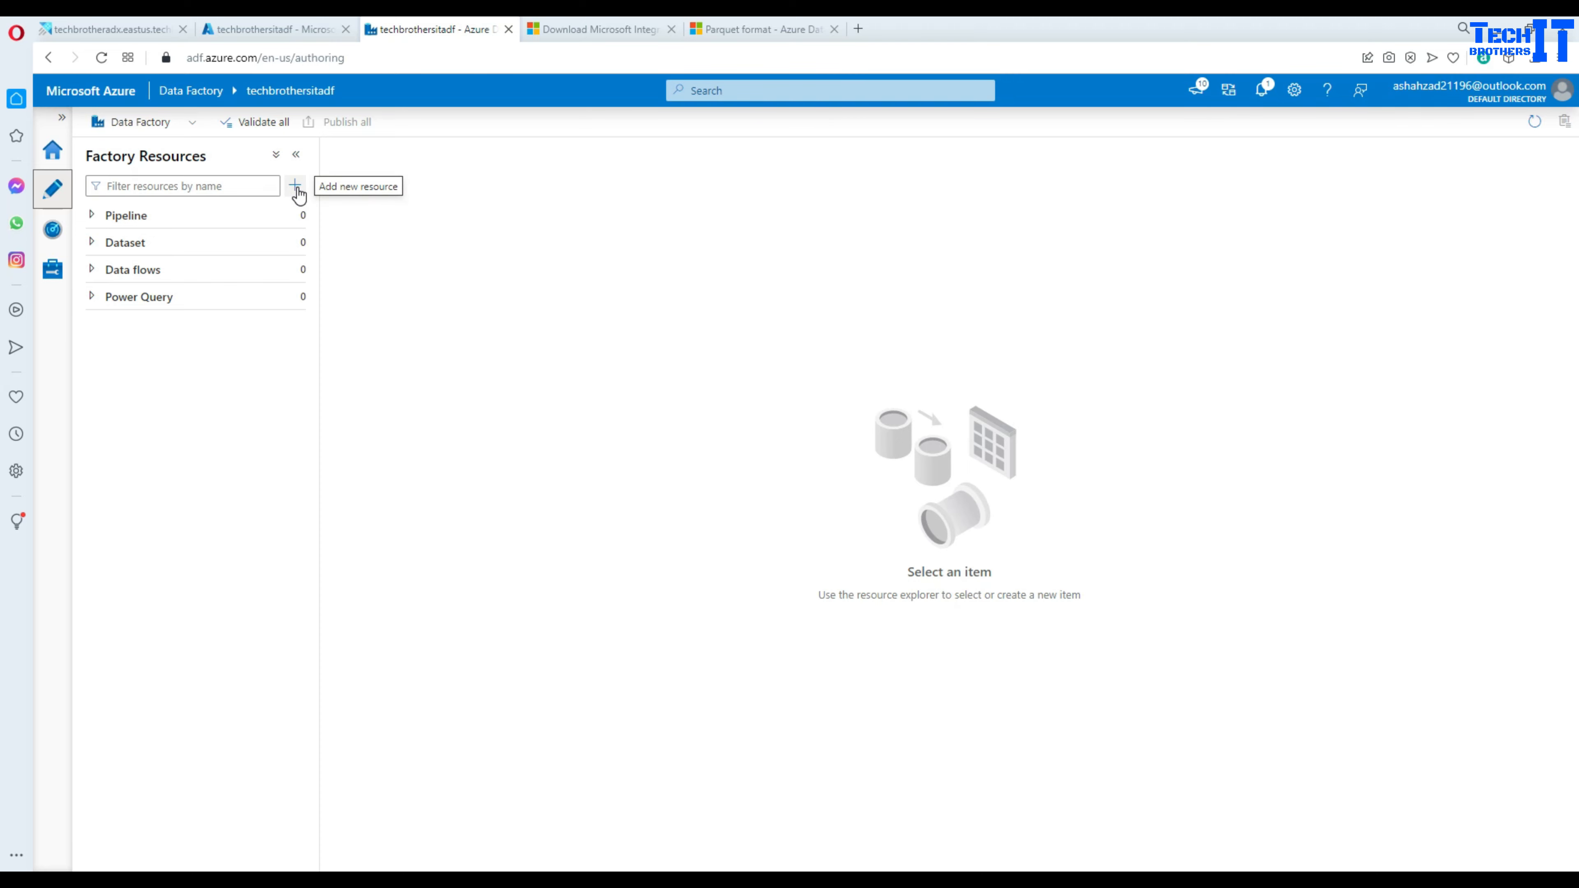
click(293, 187)
click(318, 202)
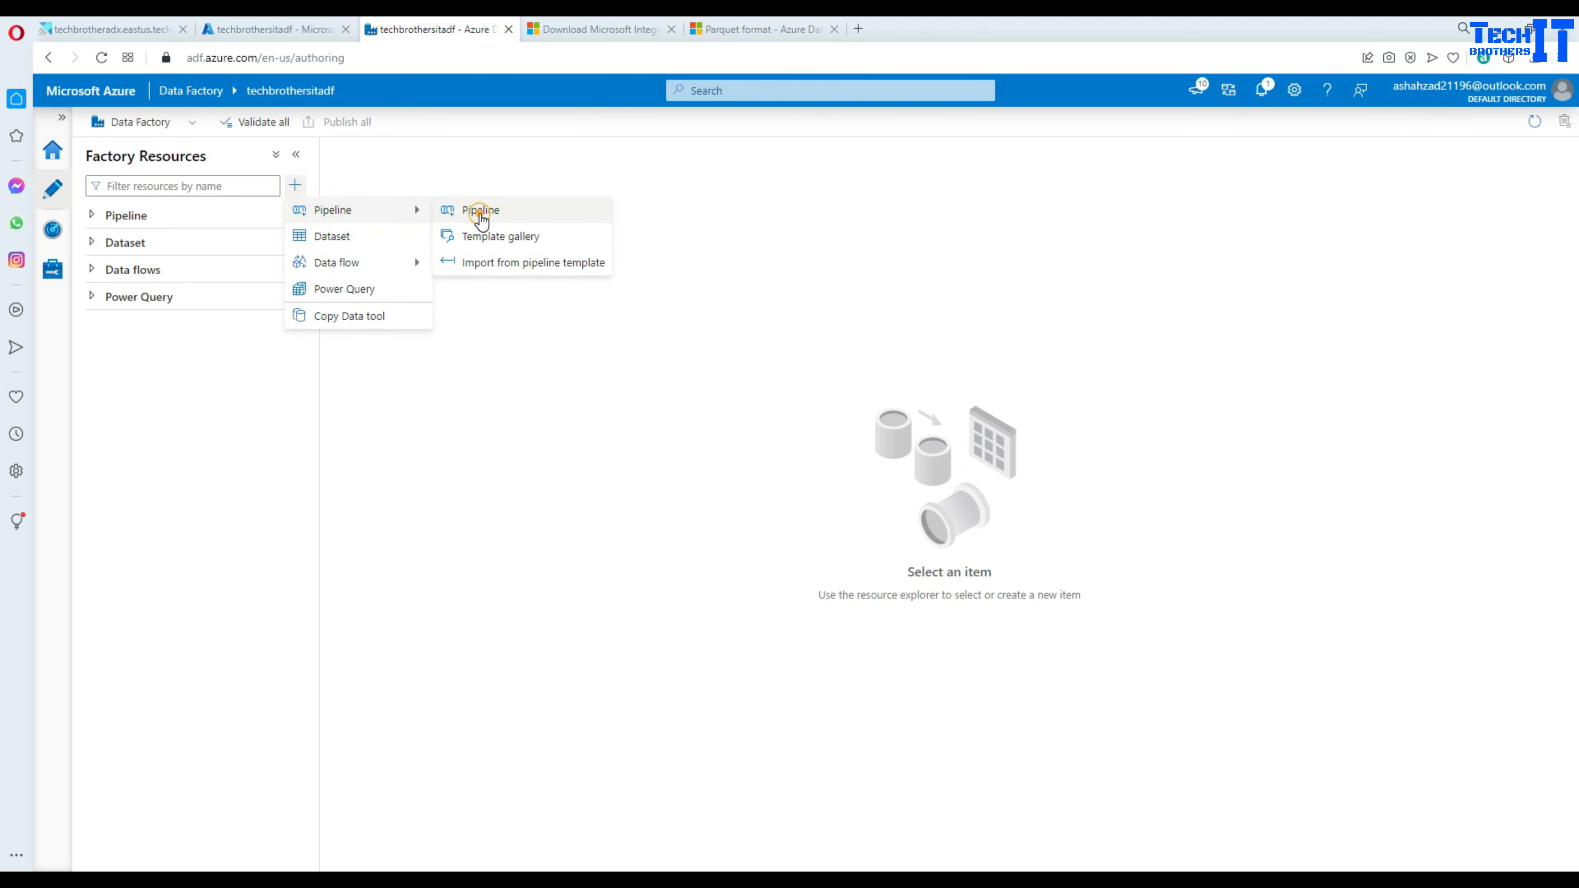
click(475, 209)
- Add a Copy data activity to pipeline1 and show its Source settings
click(424, 207)
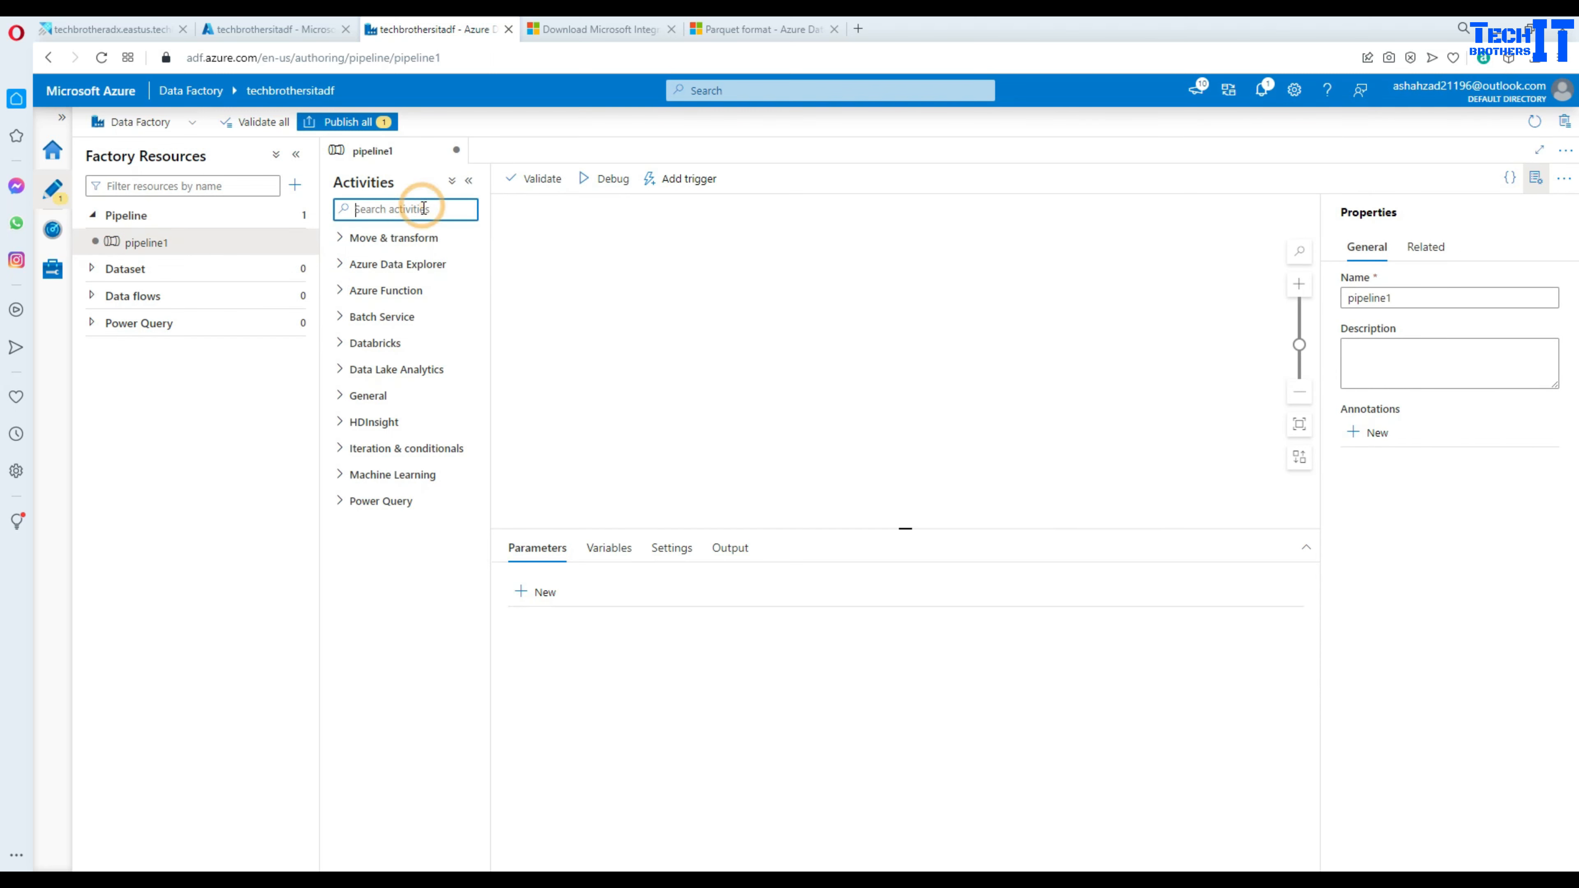
text(copy)
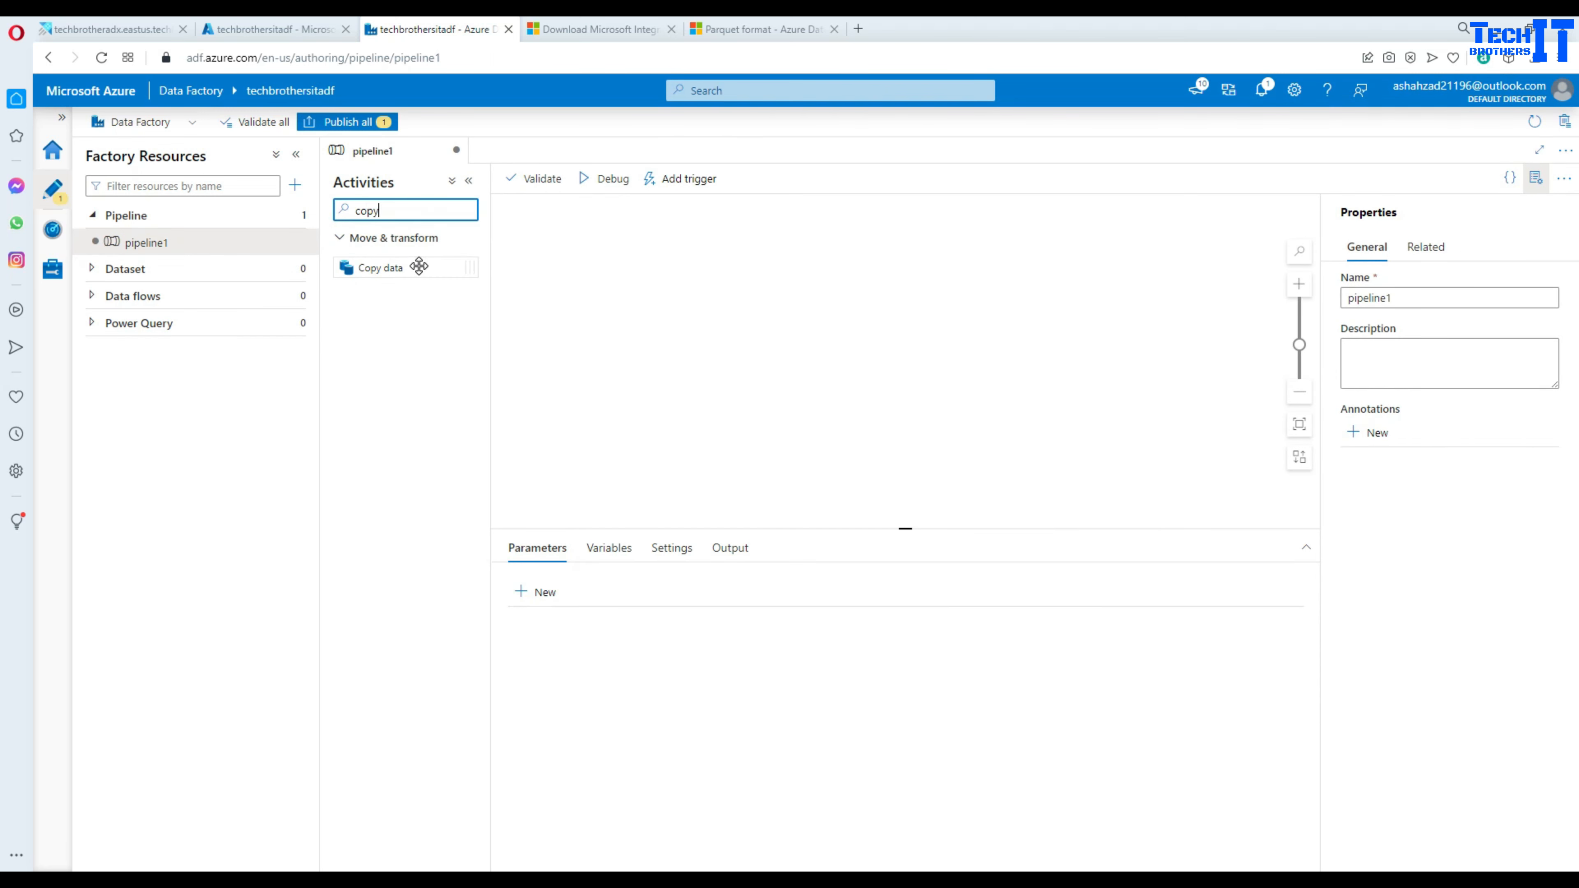
drag(419, 266, 639, 264)
click(585, 547)
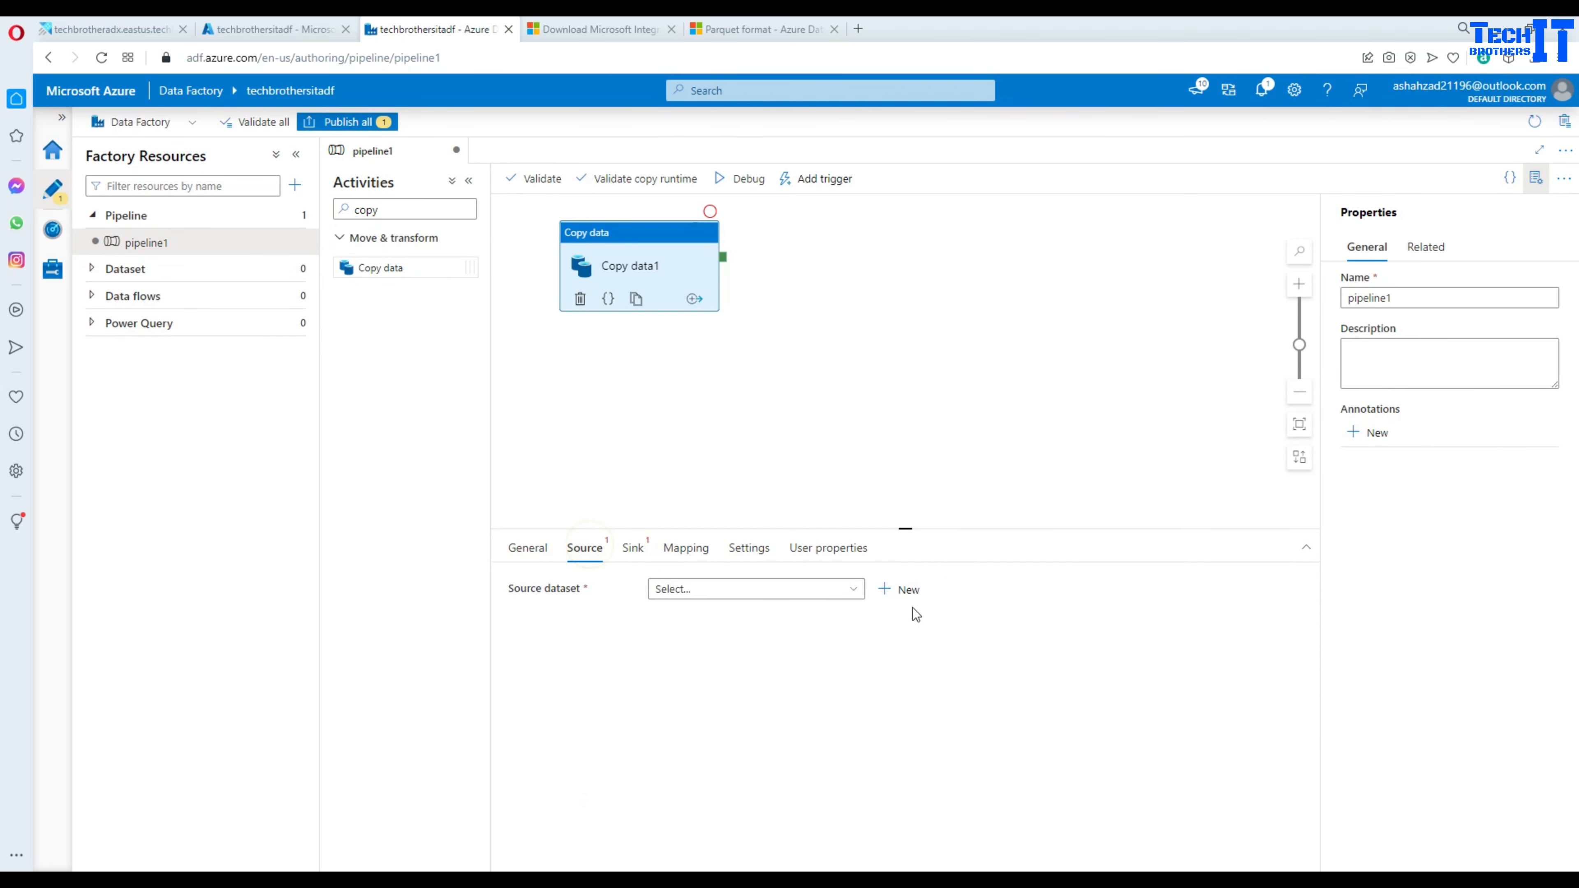
- Start a new Azure Blob Storage DelimitedText source dataset on linked service lnkblbjson
click(903, 589)
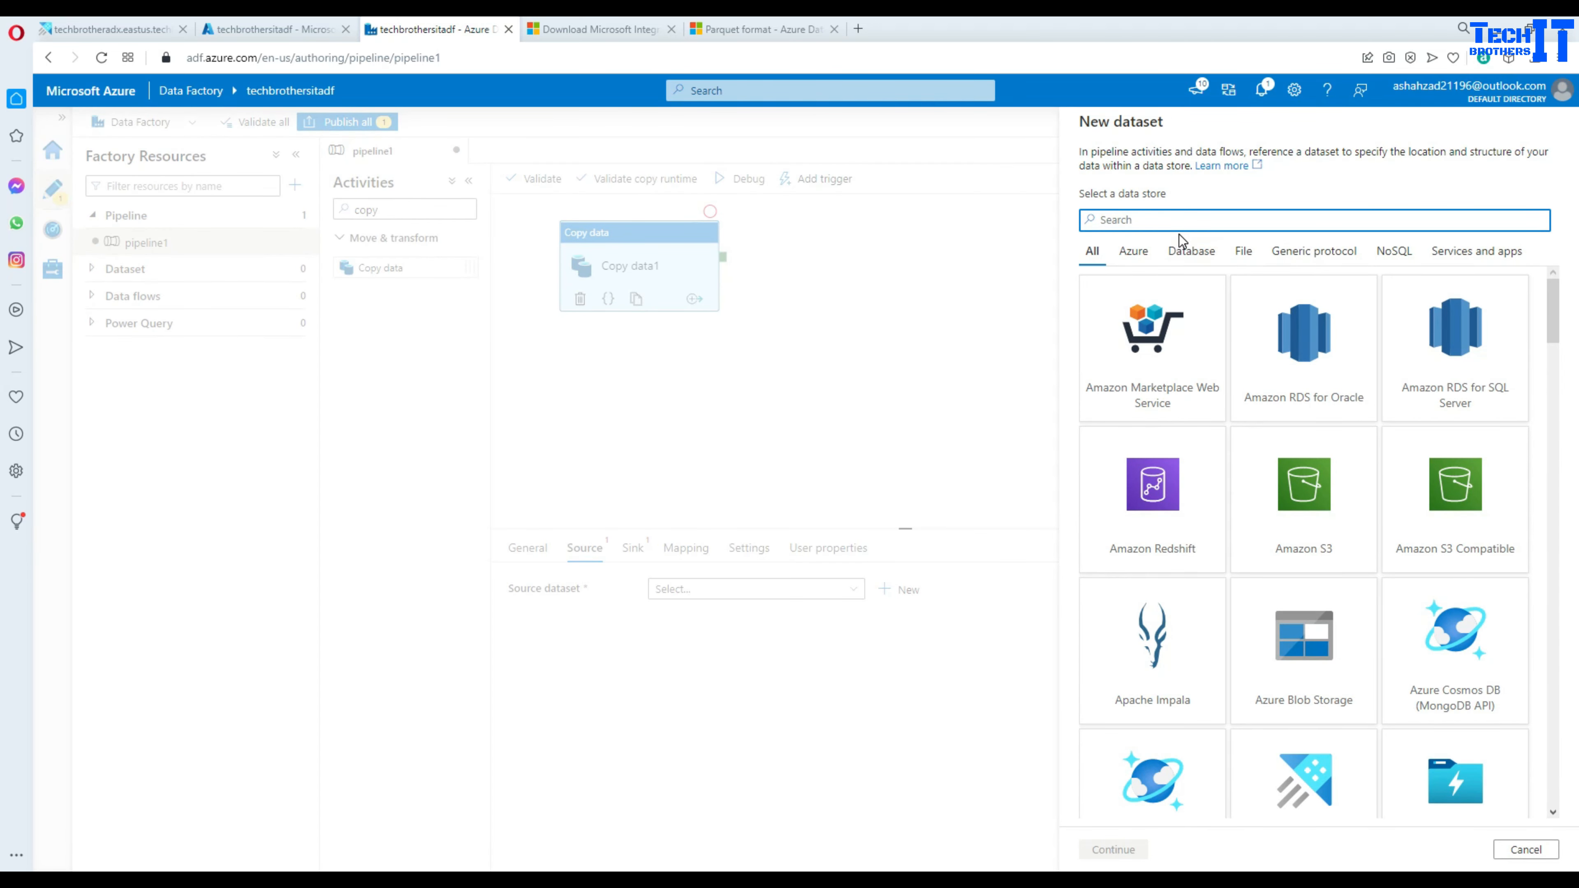
text(azure)
click(1175, 311)
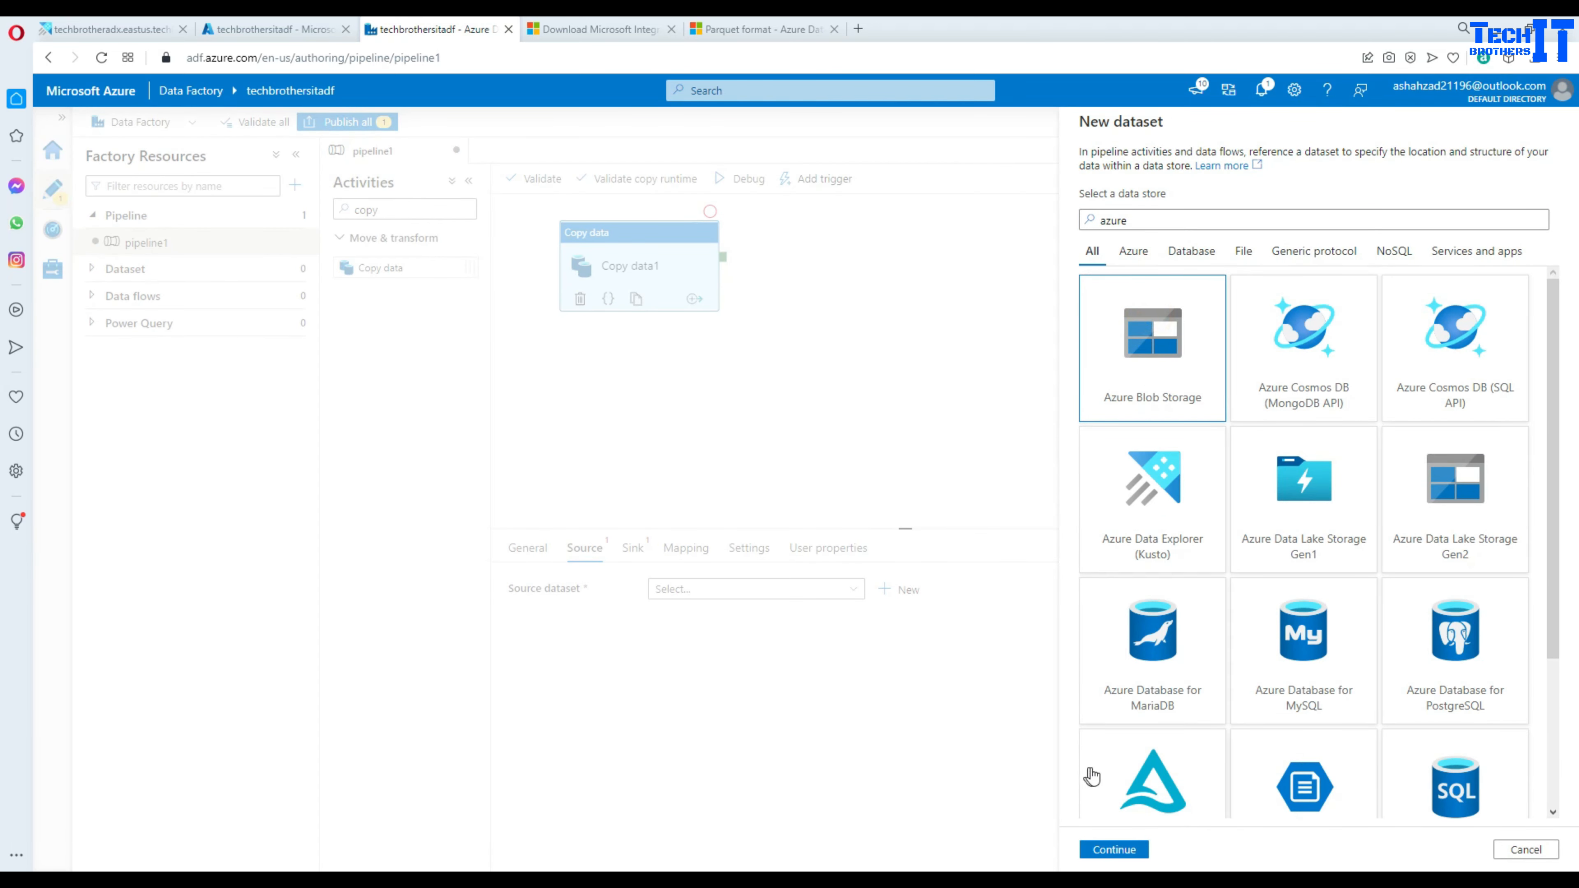
click(1114, 850)
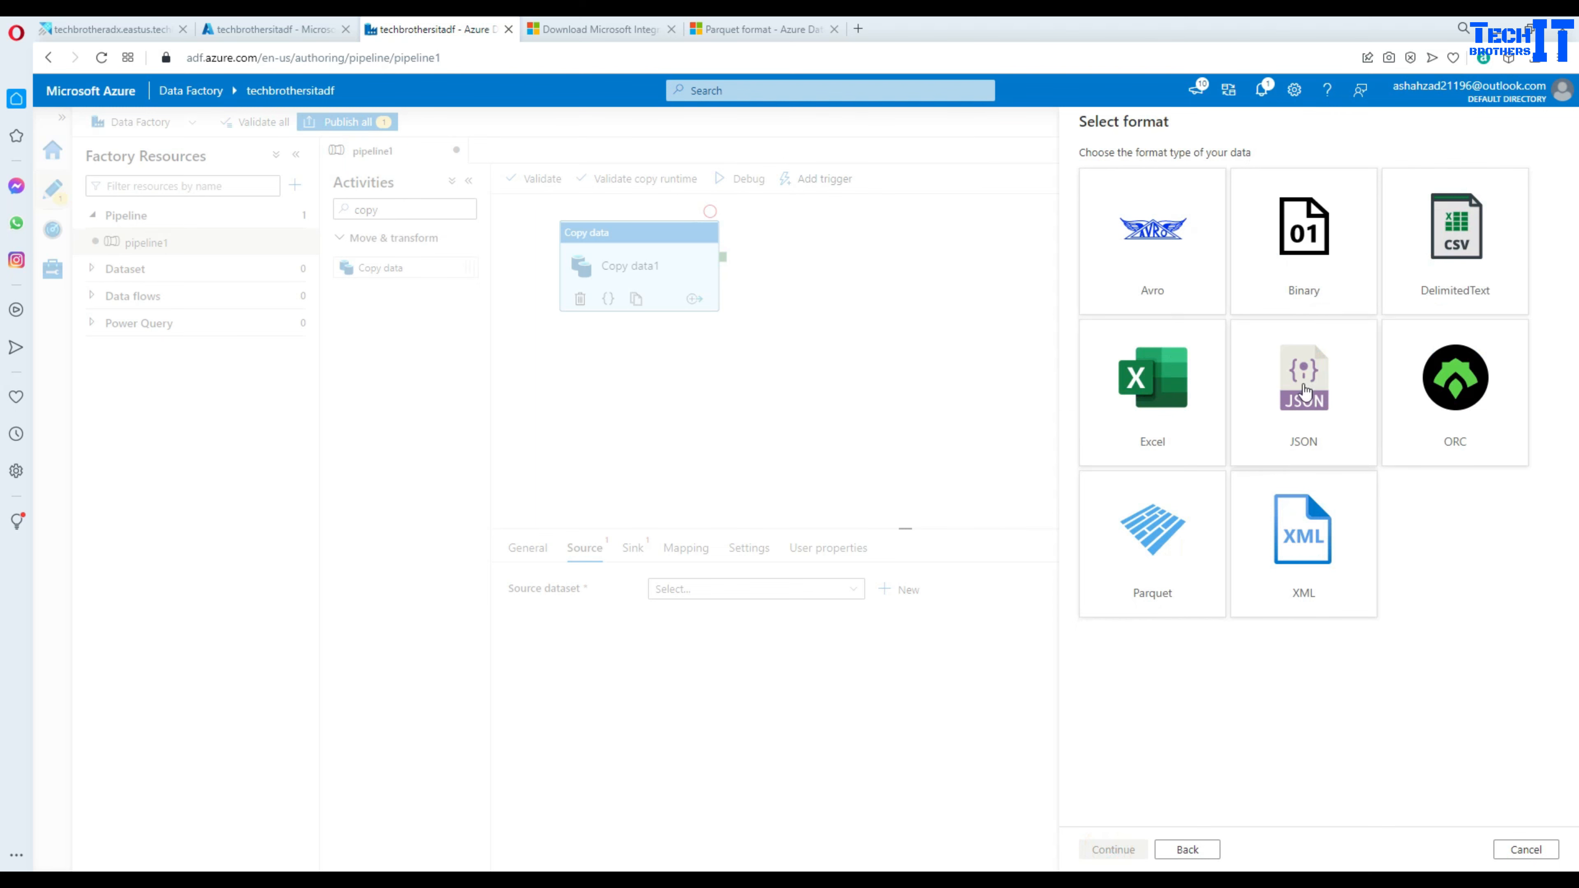
click(1404, 299)
click(1131, 852)
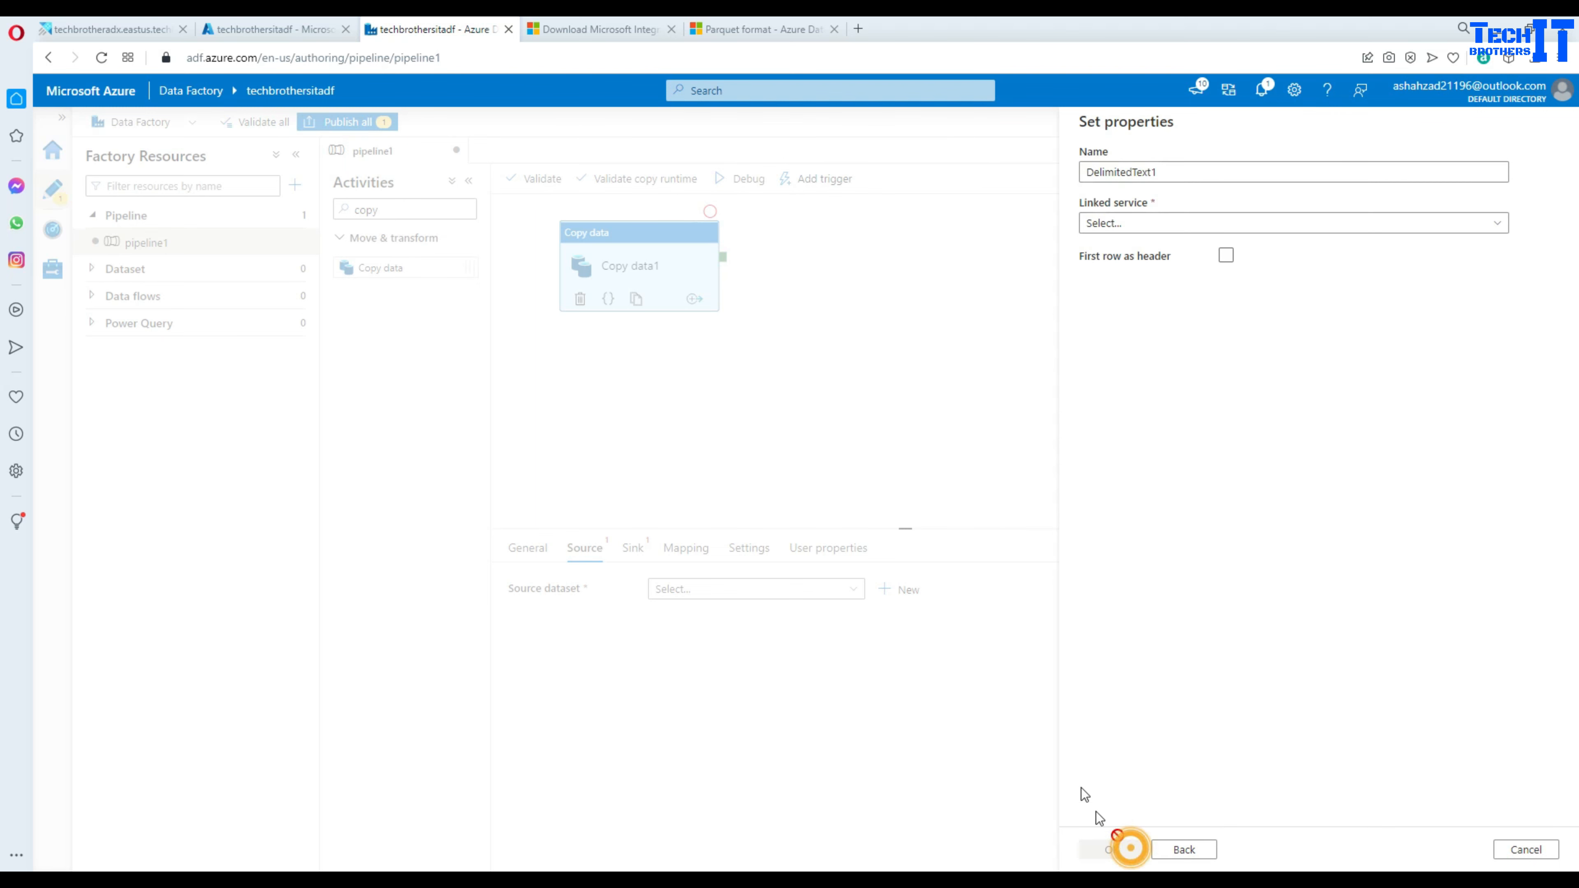
click(1177, 225)
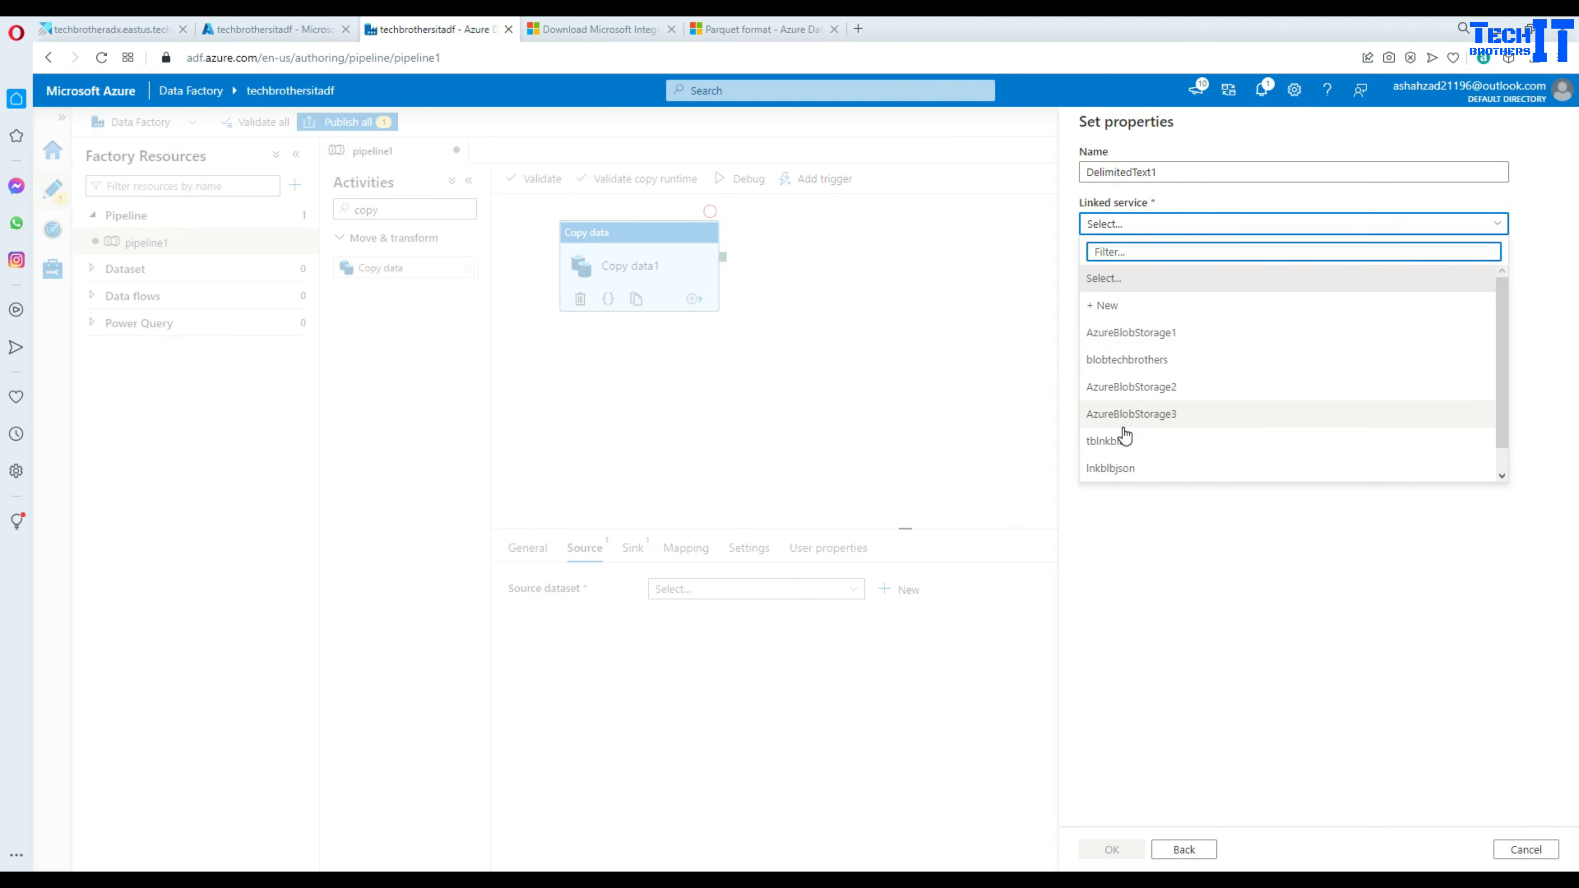
click(1126, 466)
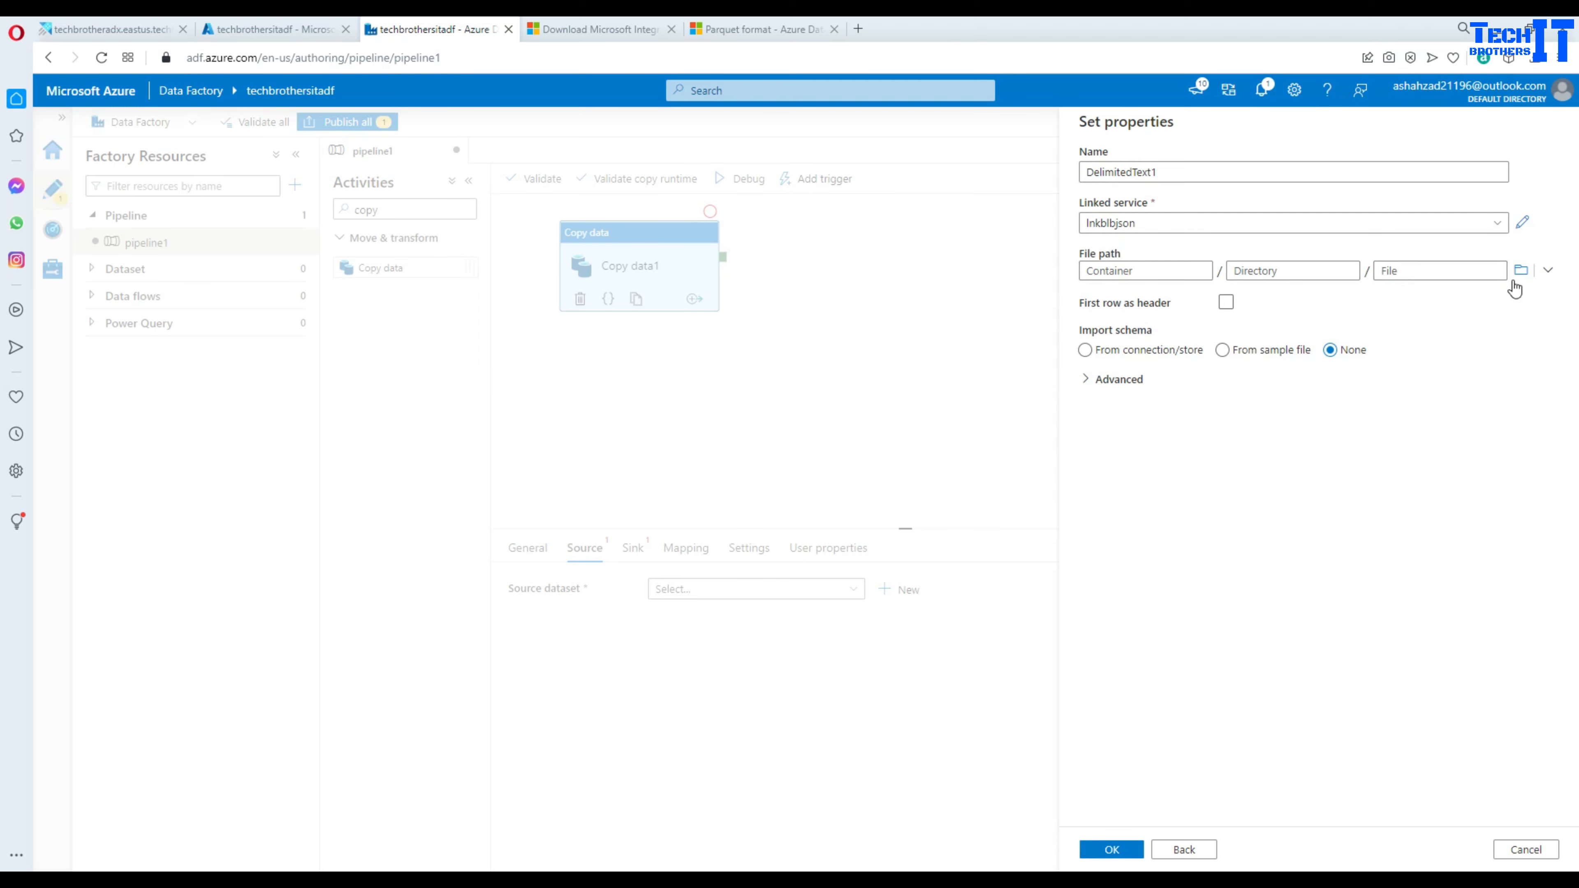
- Point the dataset at input/SampleCSV.txt with first row as header and save it
click(1521, 270)
click(1141, 213)
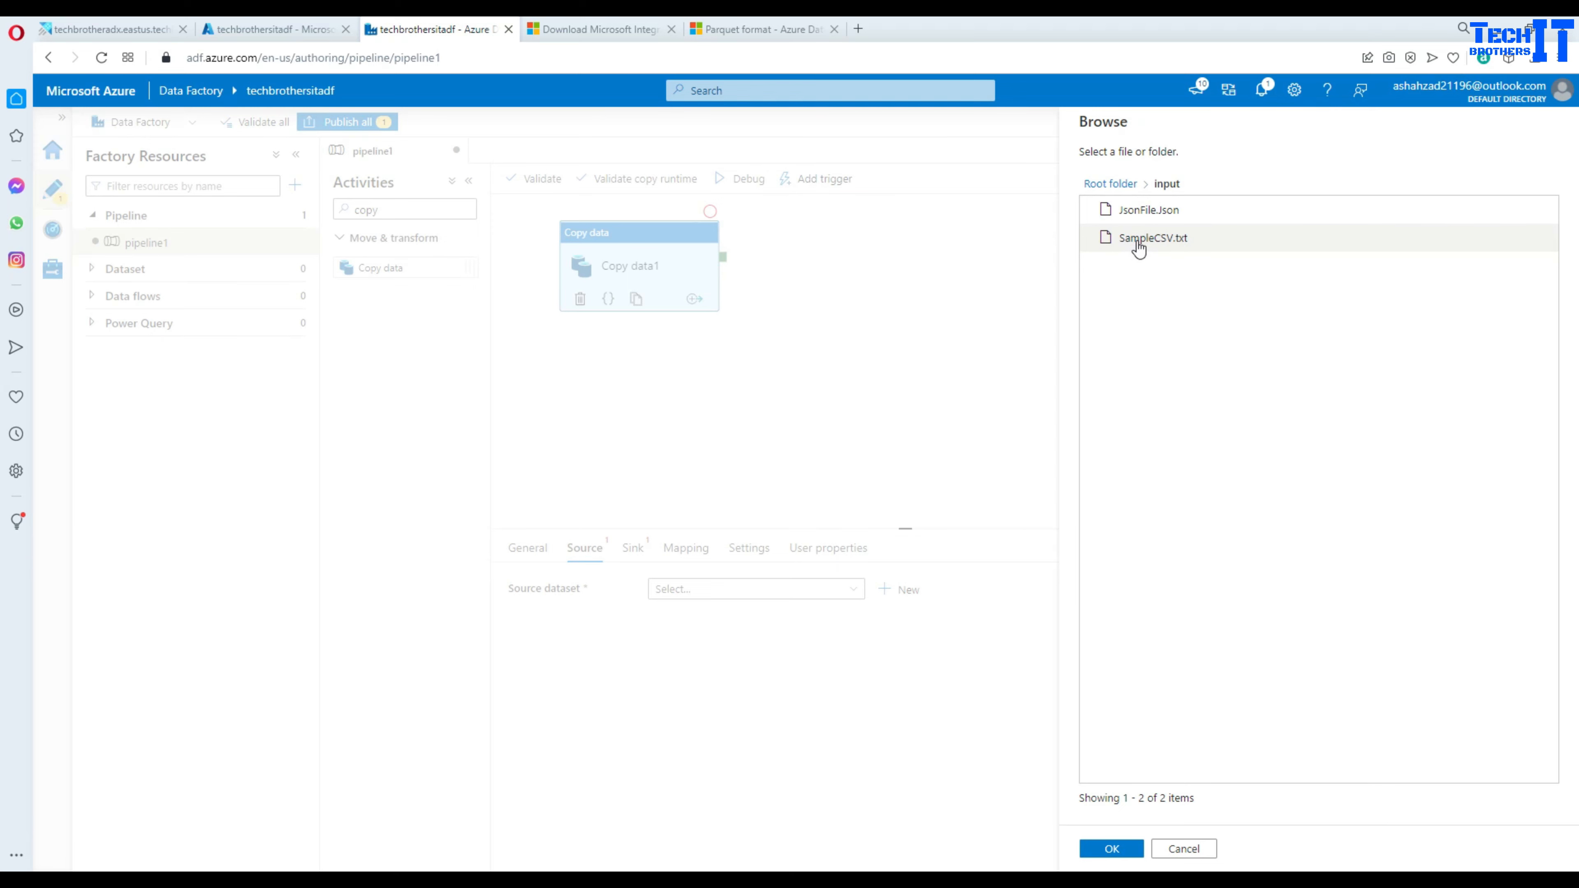
click(1140, 248)
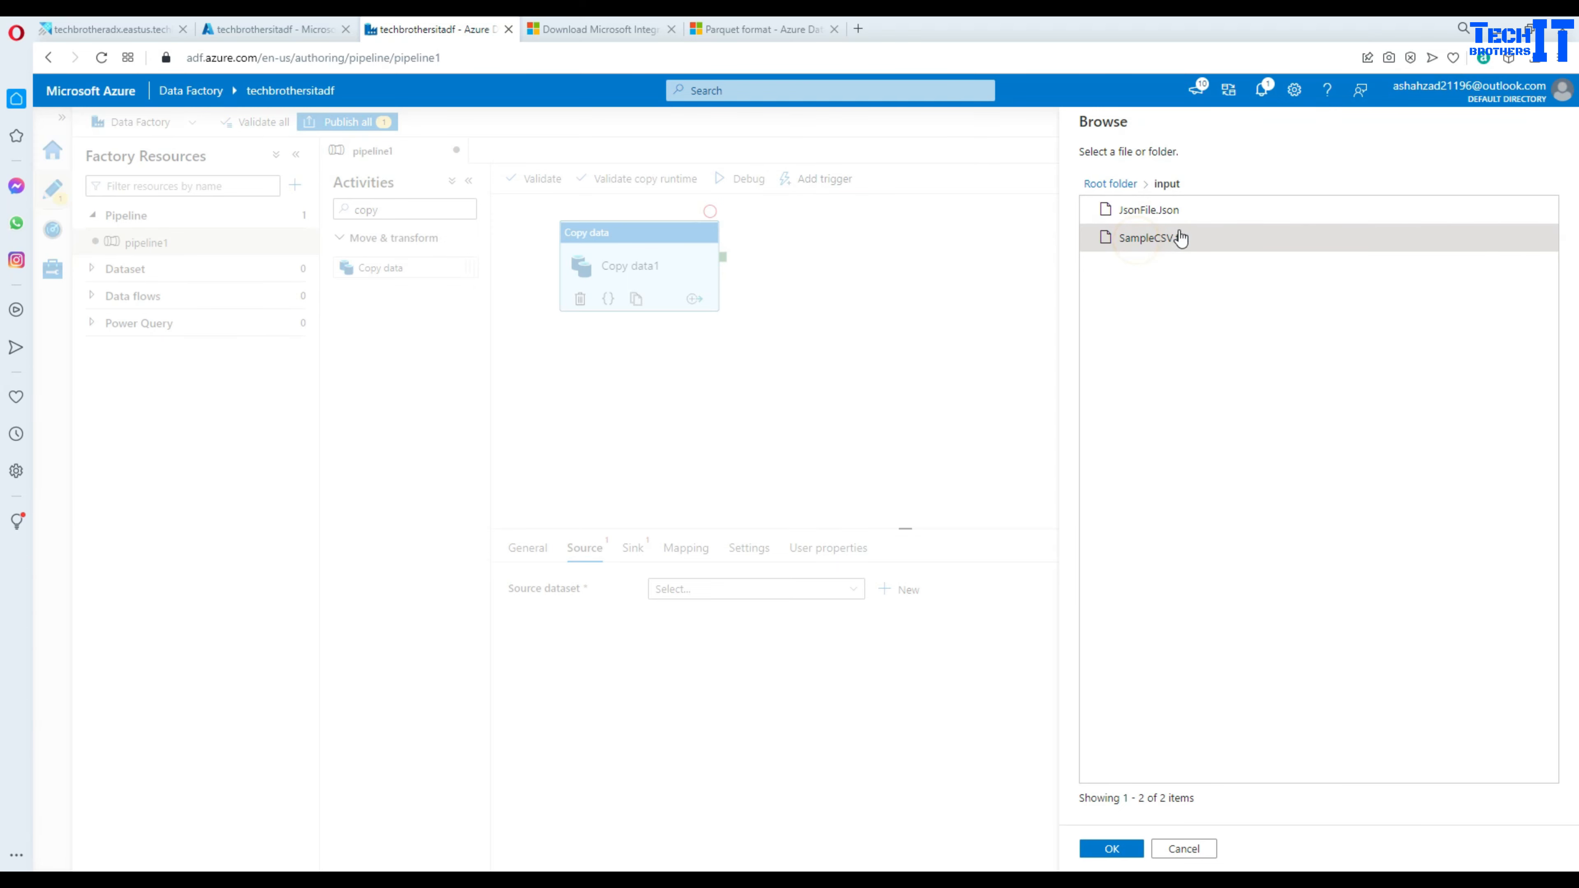
click(1112, 848)
click(1225, 305)
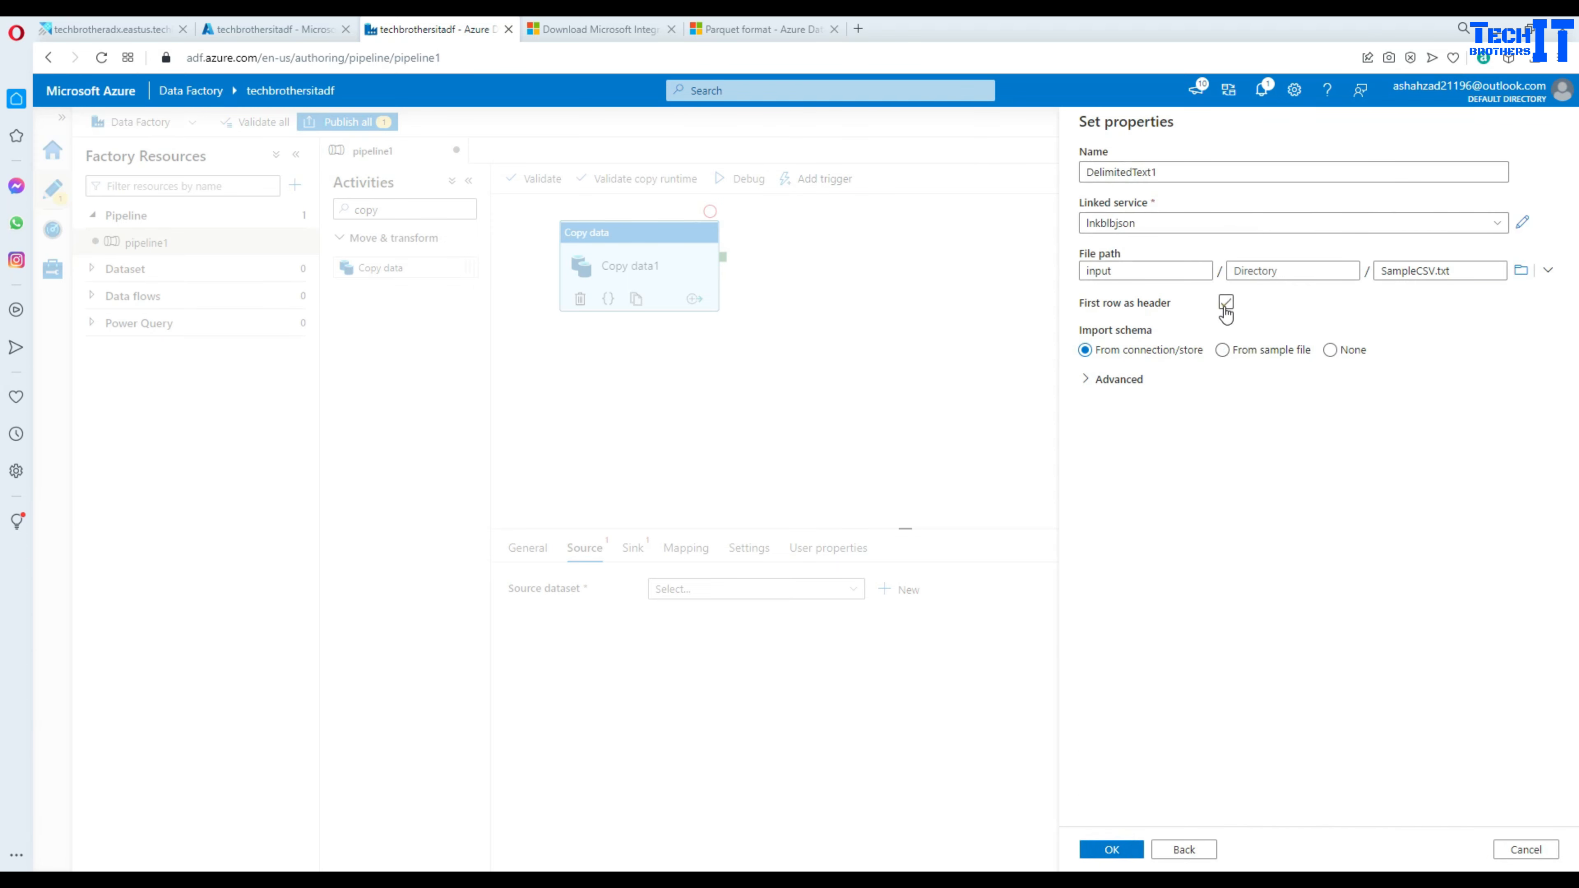
click(1225, 308)
click(1110, 850)
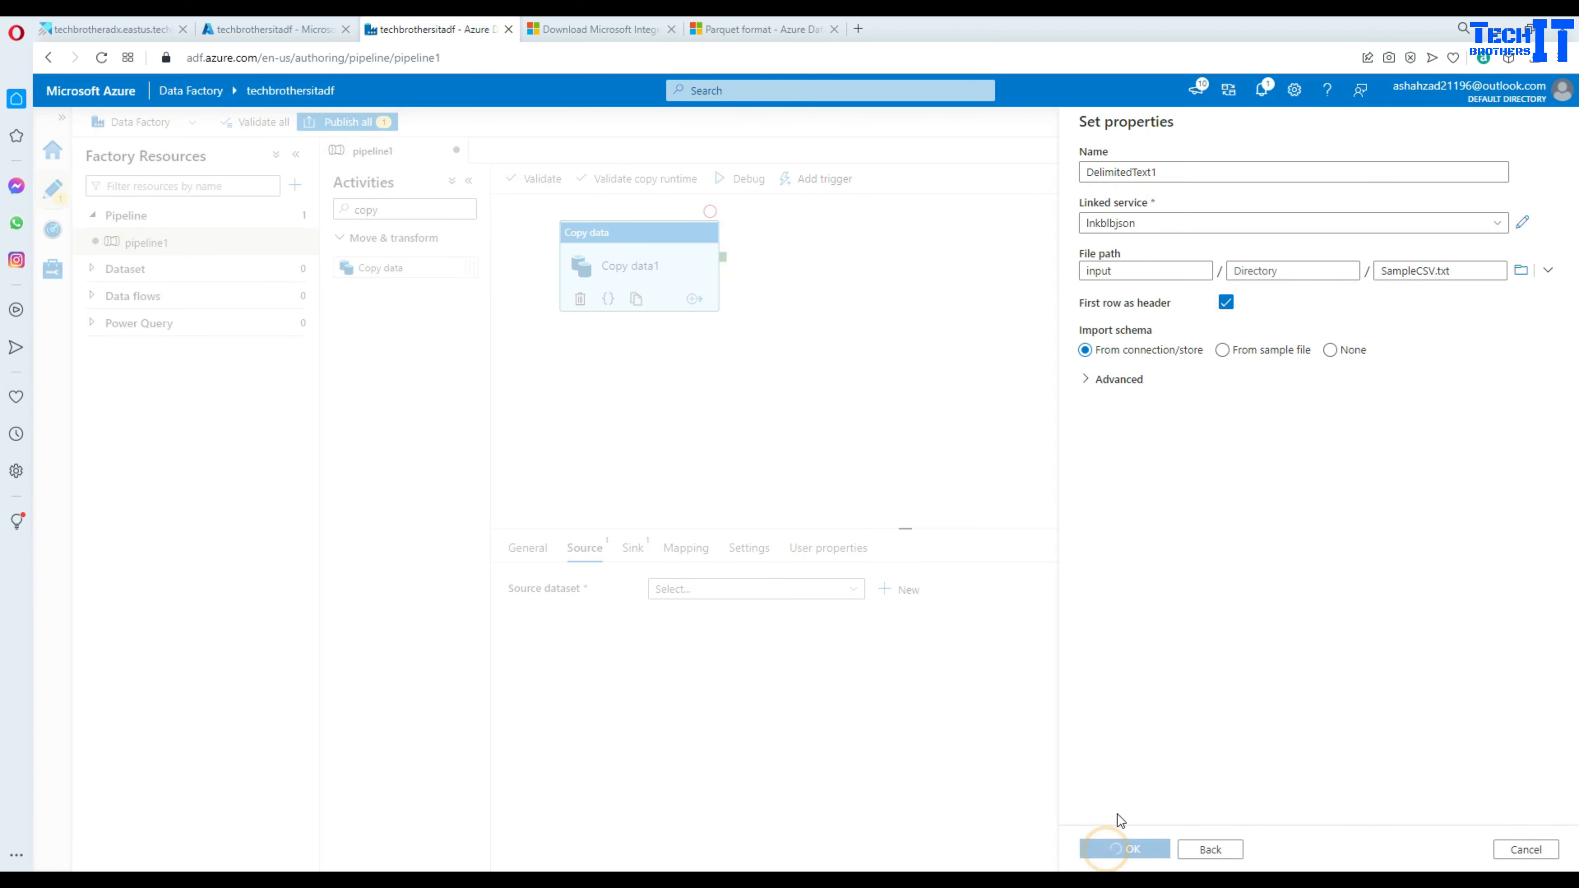
click(633, 548)
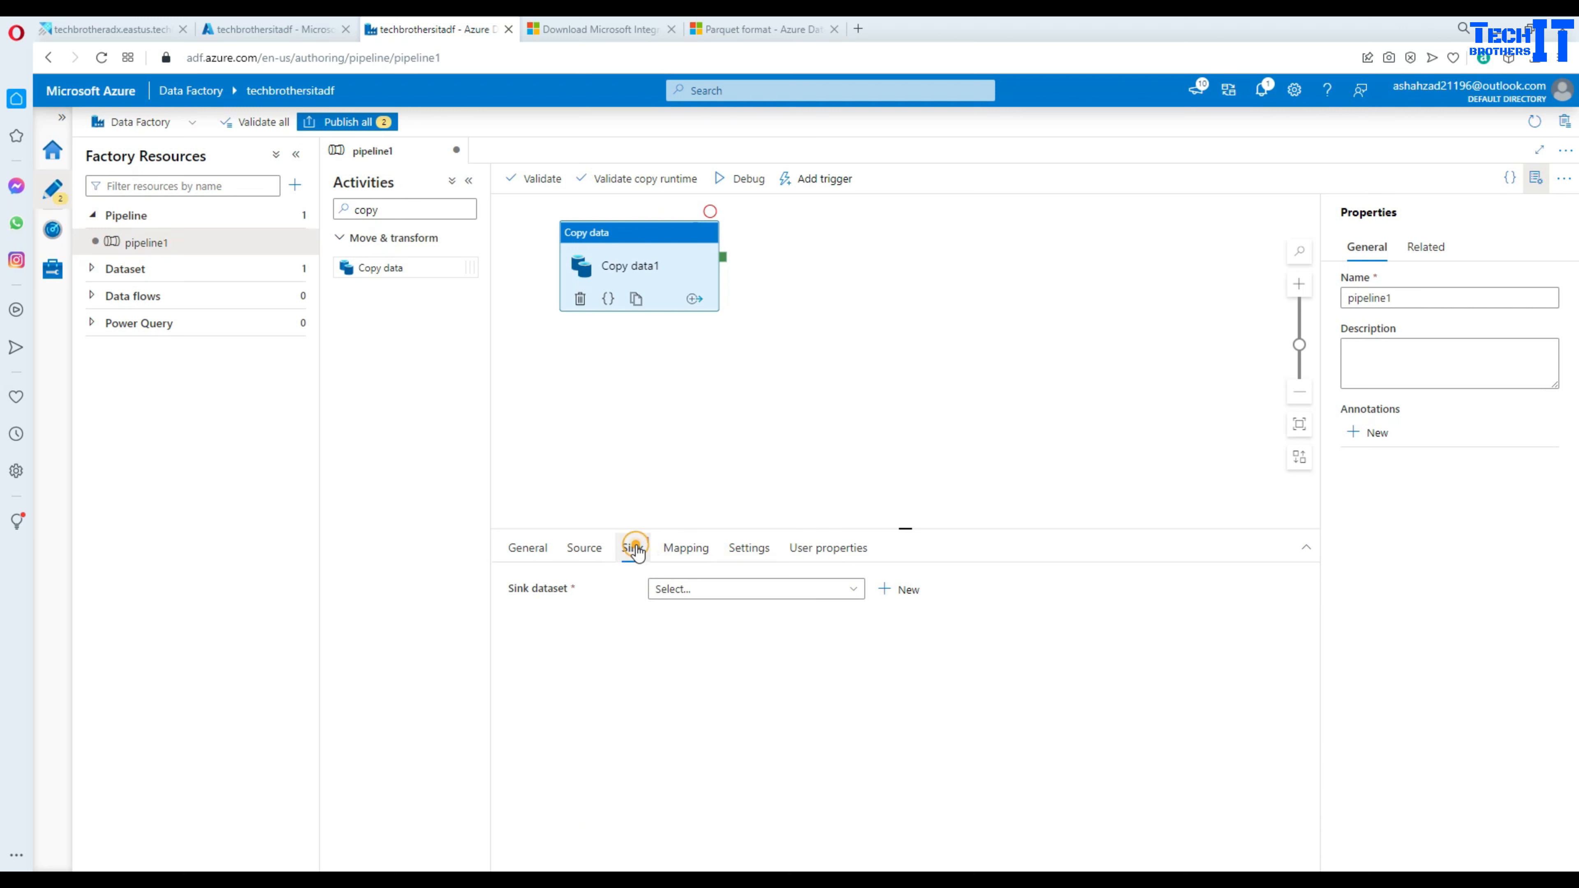
- Begin a new File system sink dataset in DelimitedText format for Copy data1
click(899, 589)
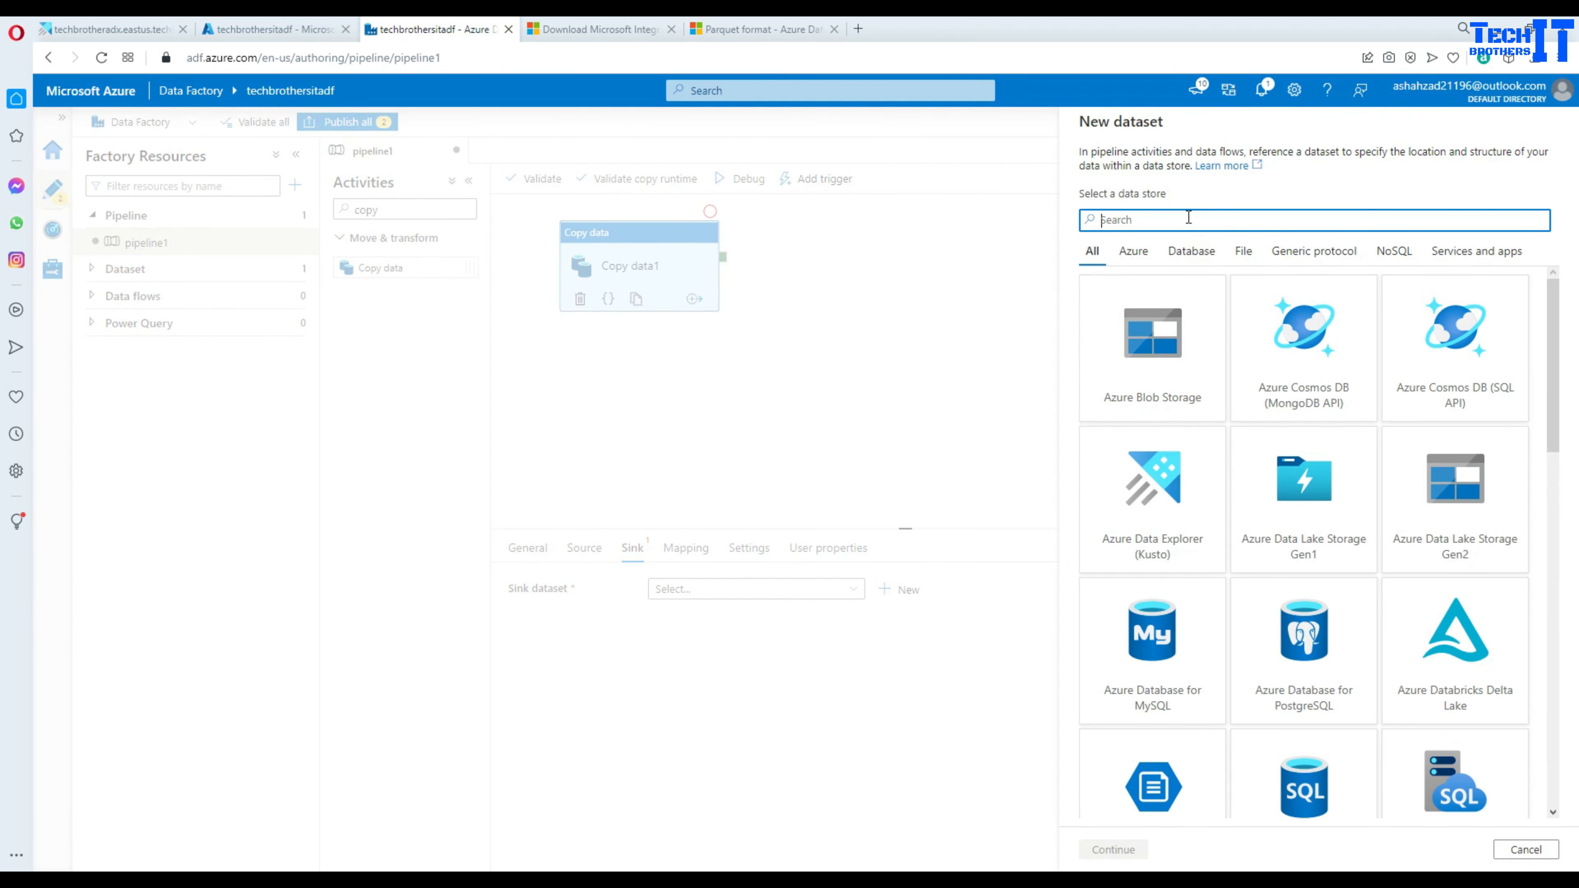
text(File)
click(1250, 324)
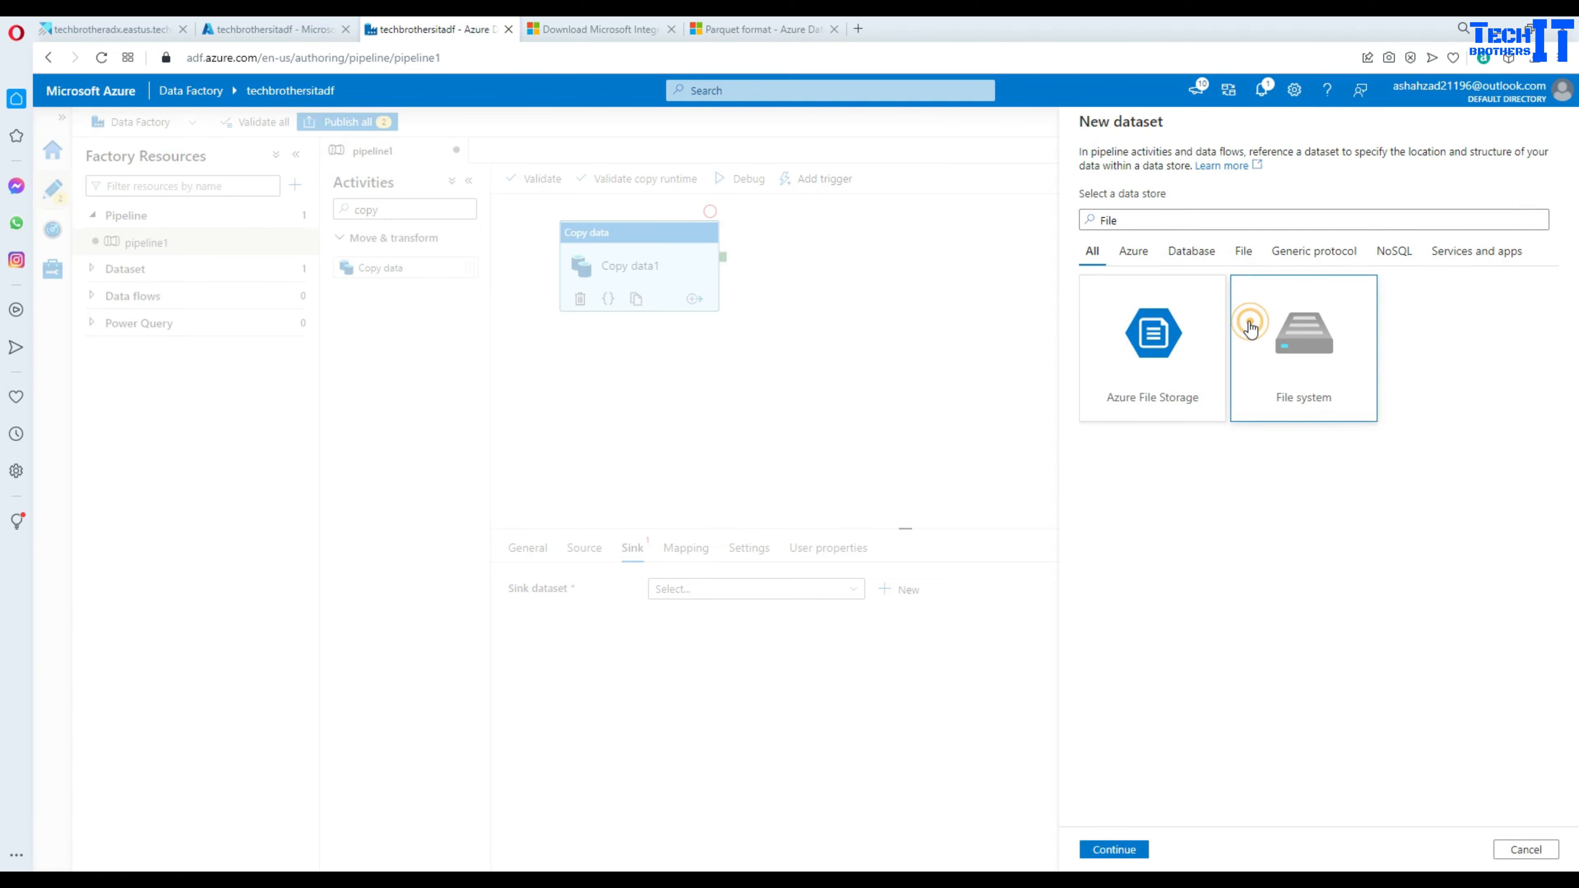
click(1114, 849)
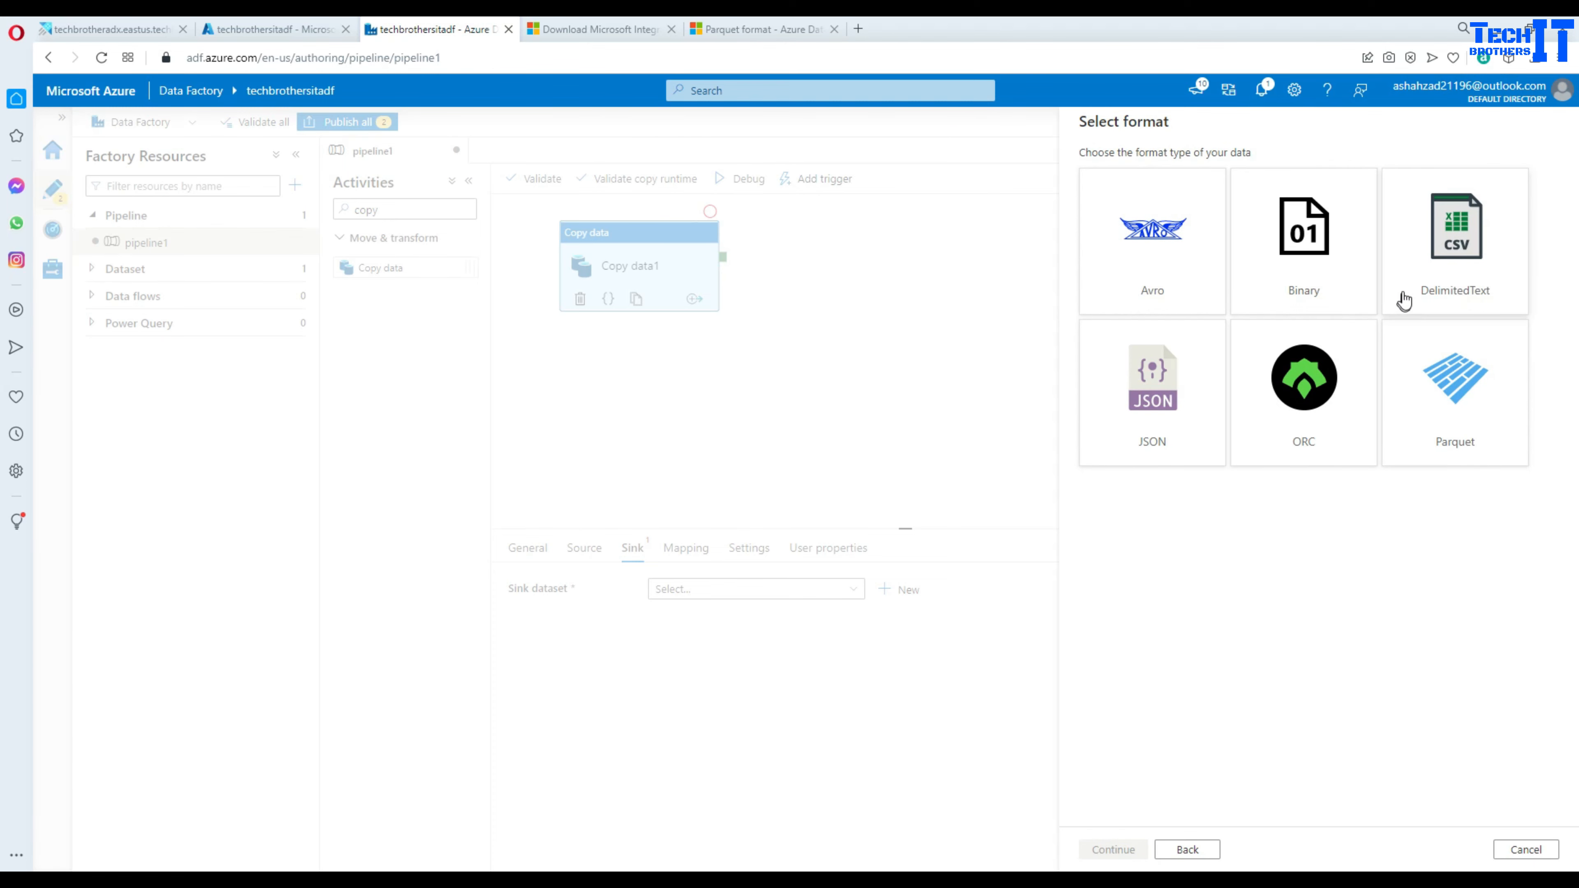
click(1442, 274)
click(1114, 850)
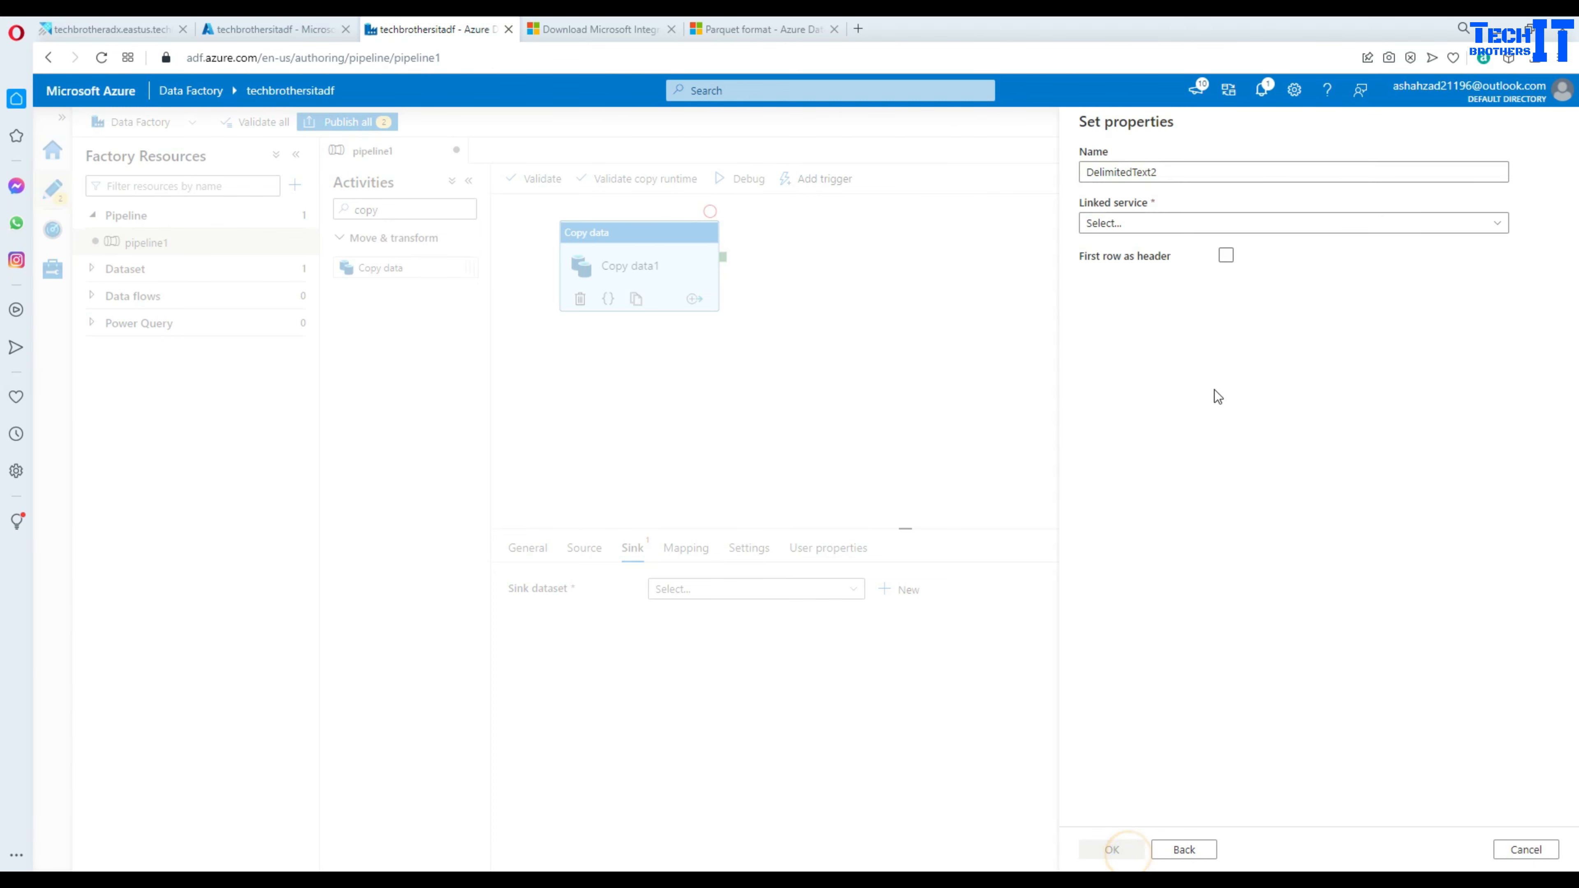
click(1164, 224)
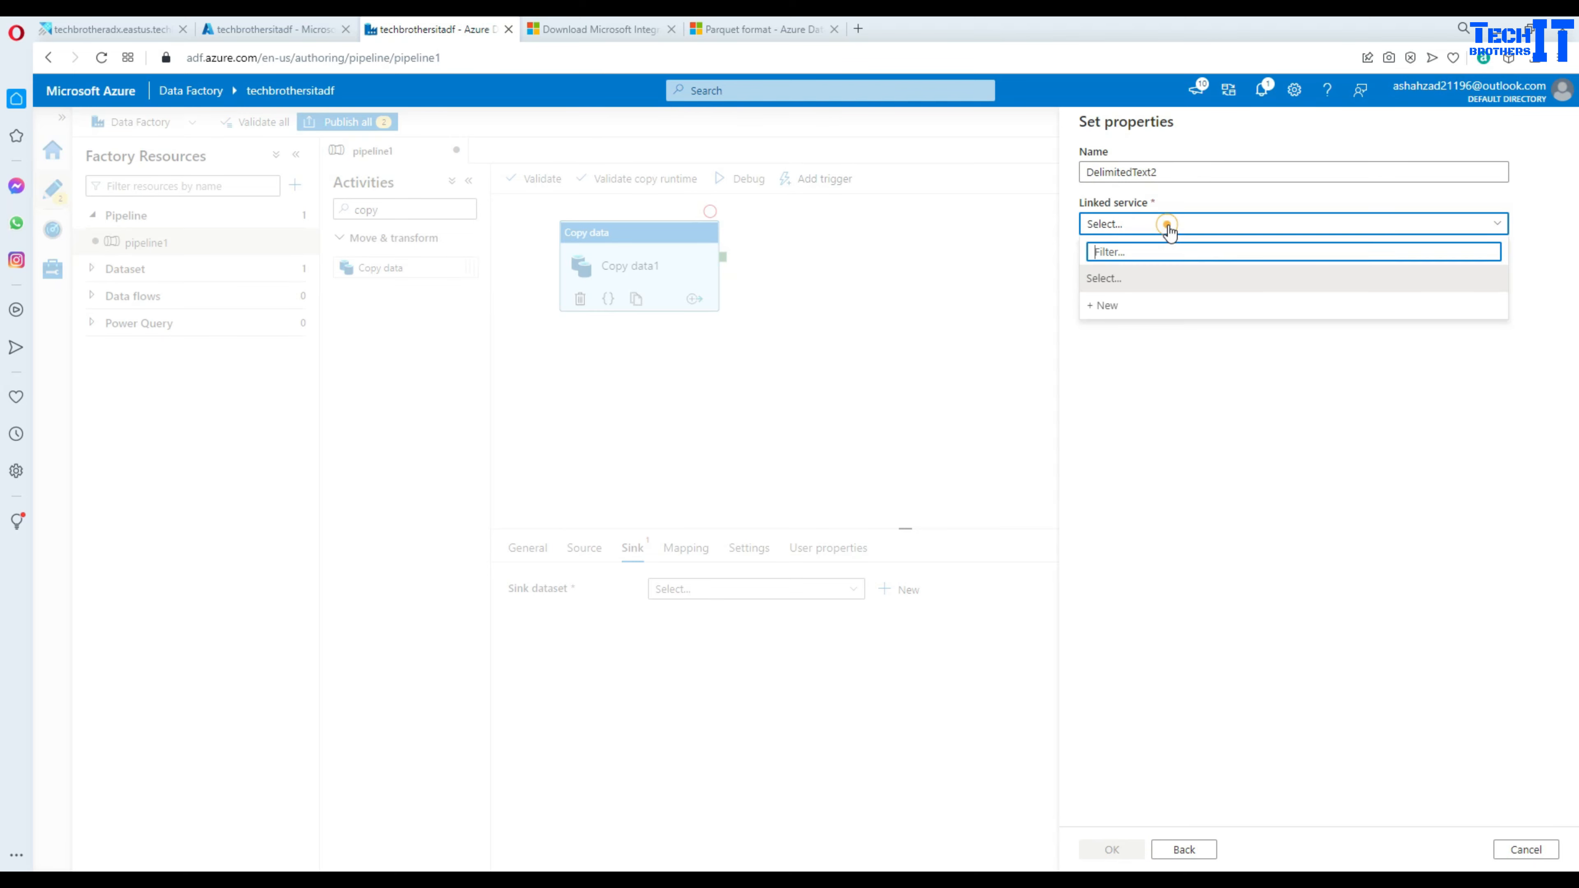
- Set up a new file system linked service via shir with host \\techbrothersvm\FileShare
click(1119, 308)
click(1197, 321)
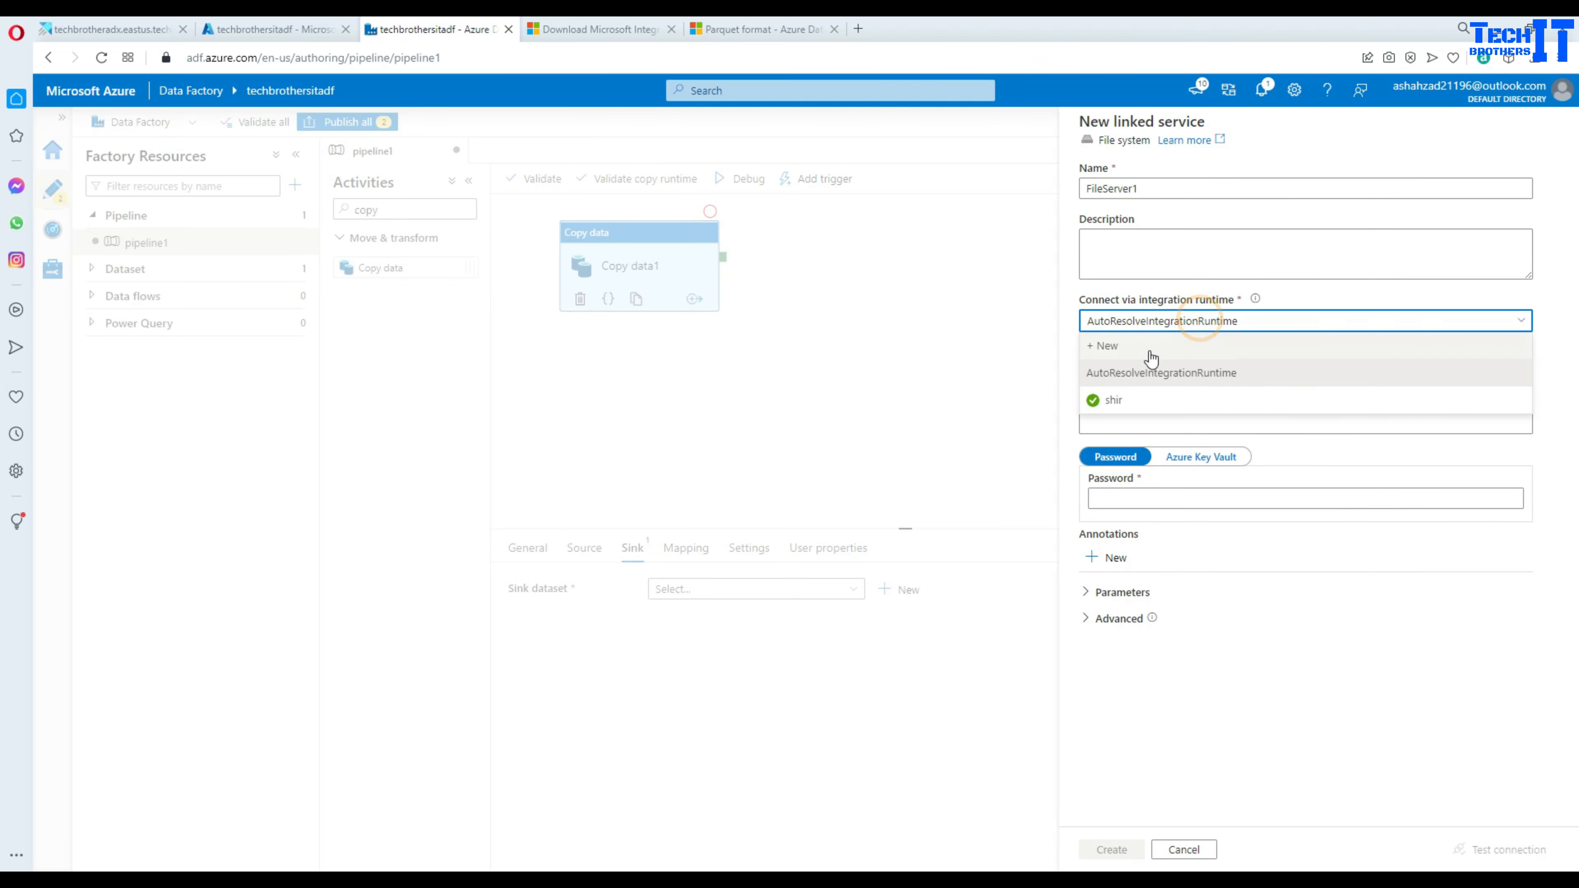
click(1113, 403)
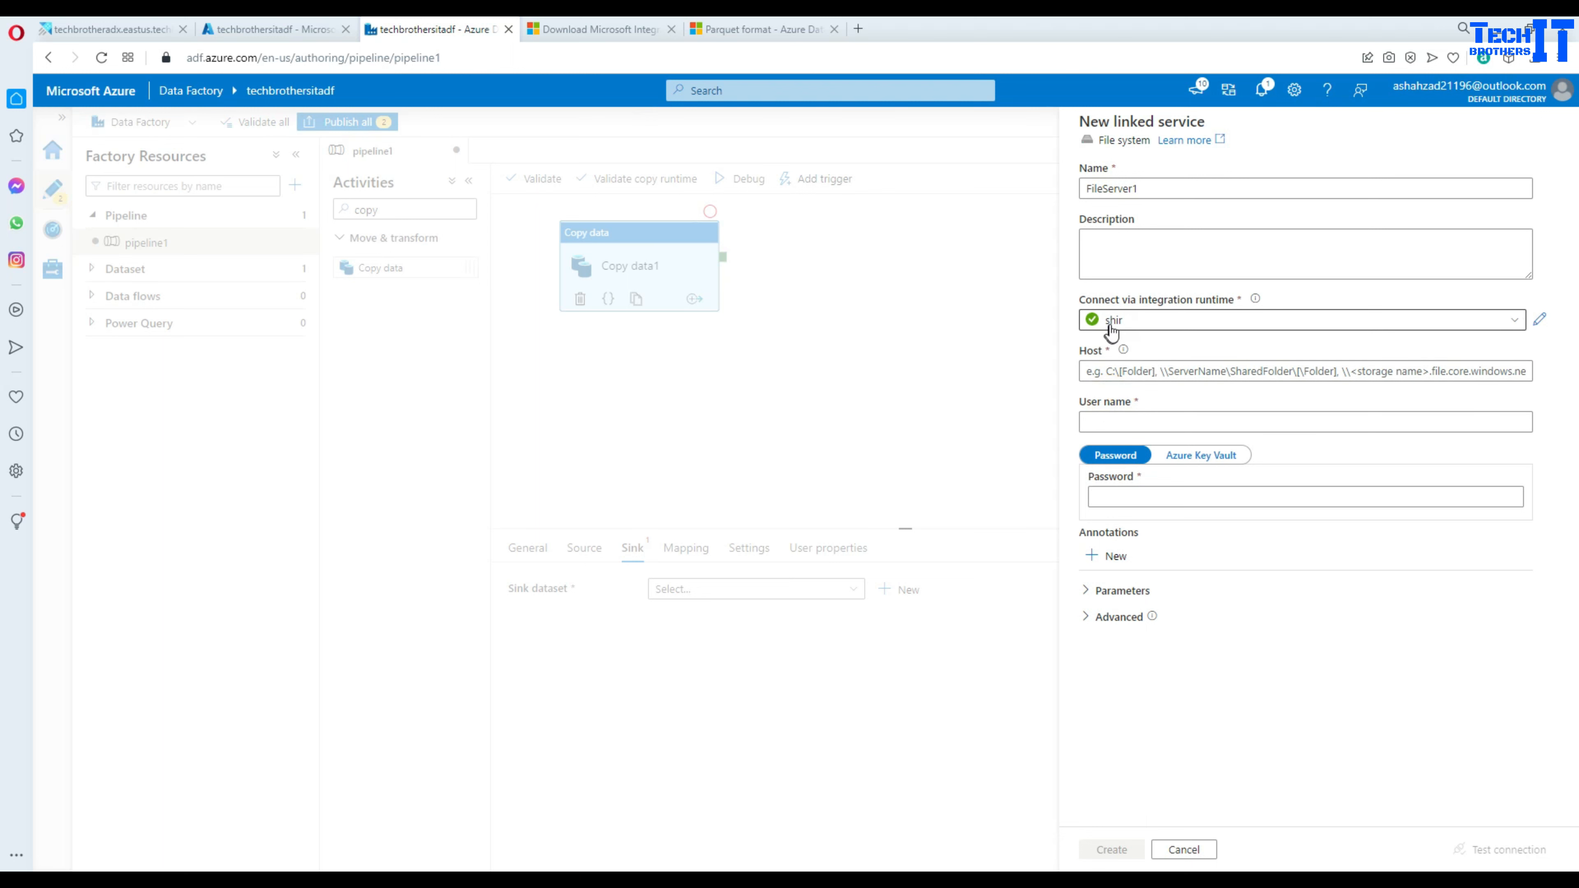
click(1131, 371)
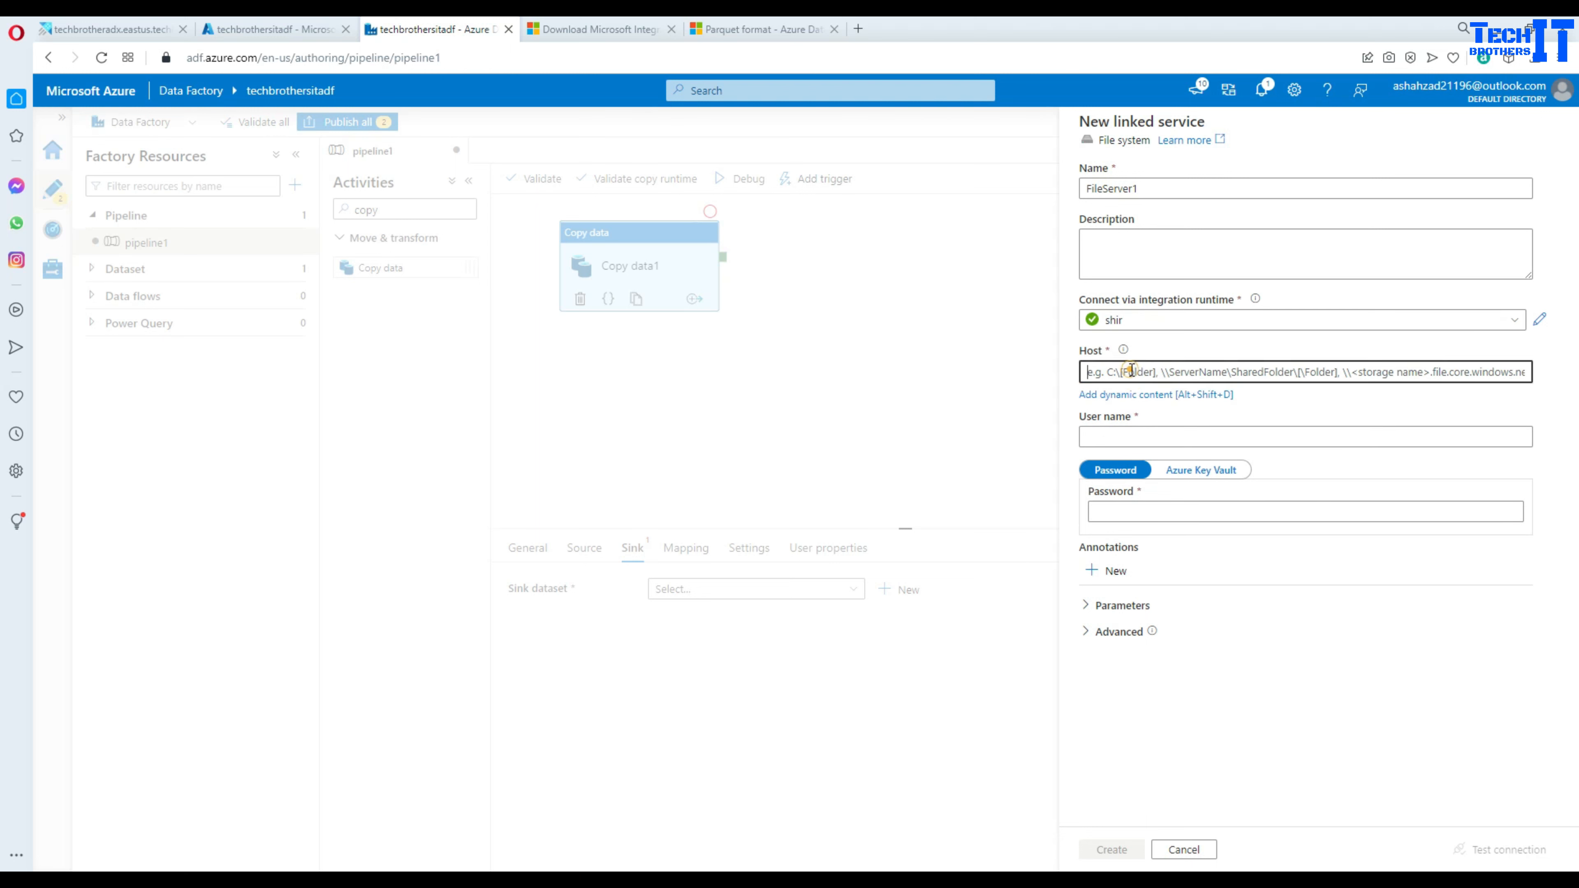
text(\\techbrothersvm\FileShare)
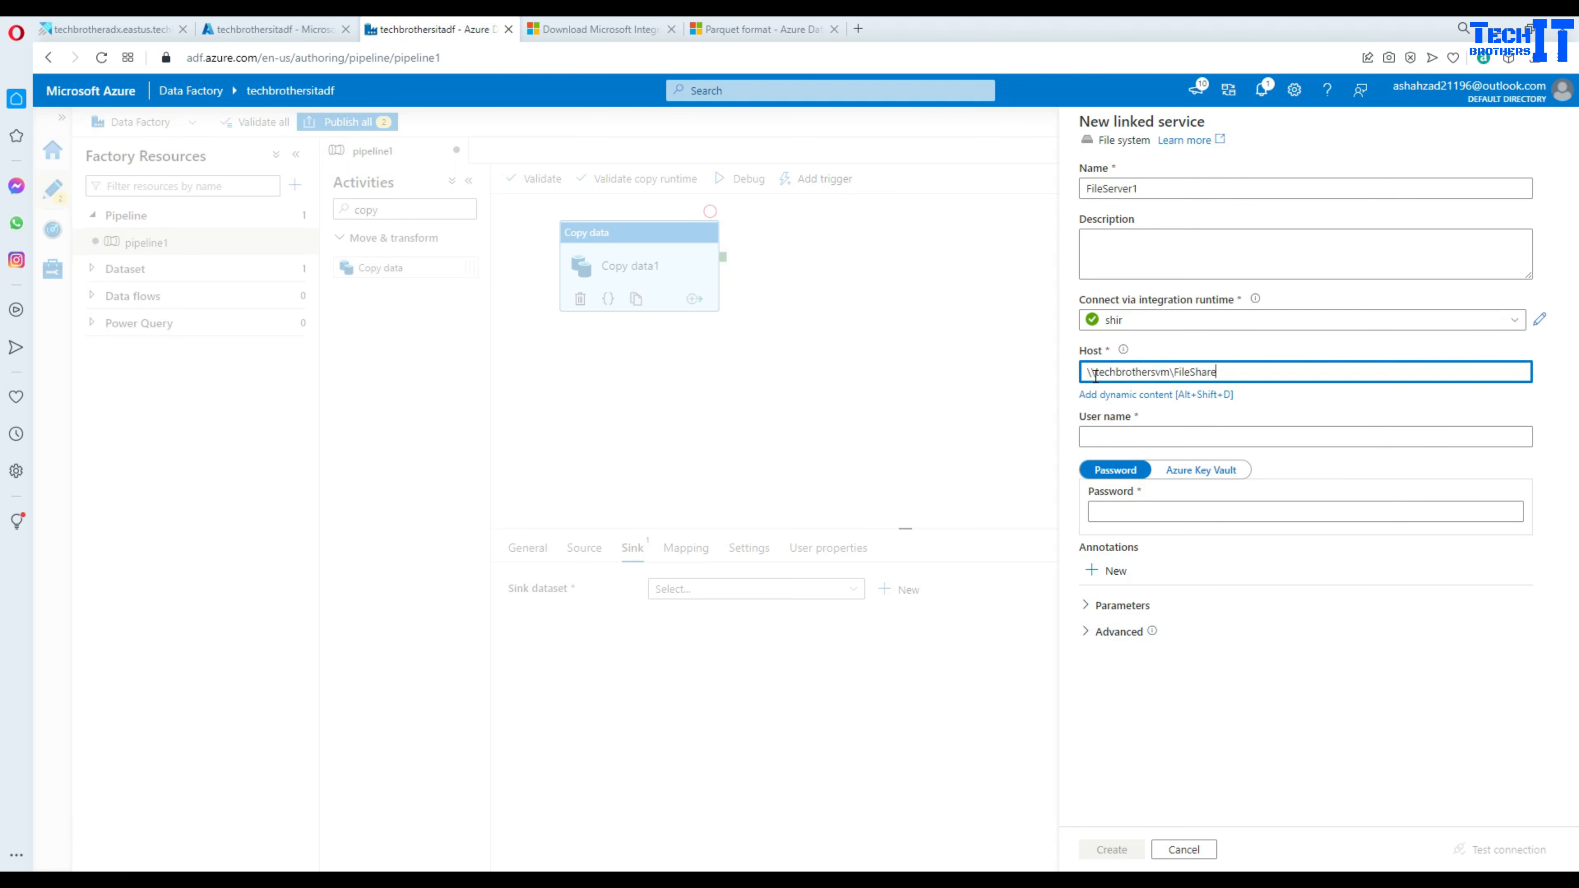
drag(1222, 372, 1069, 373)
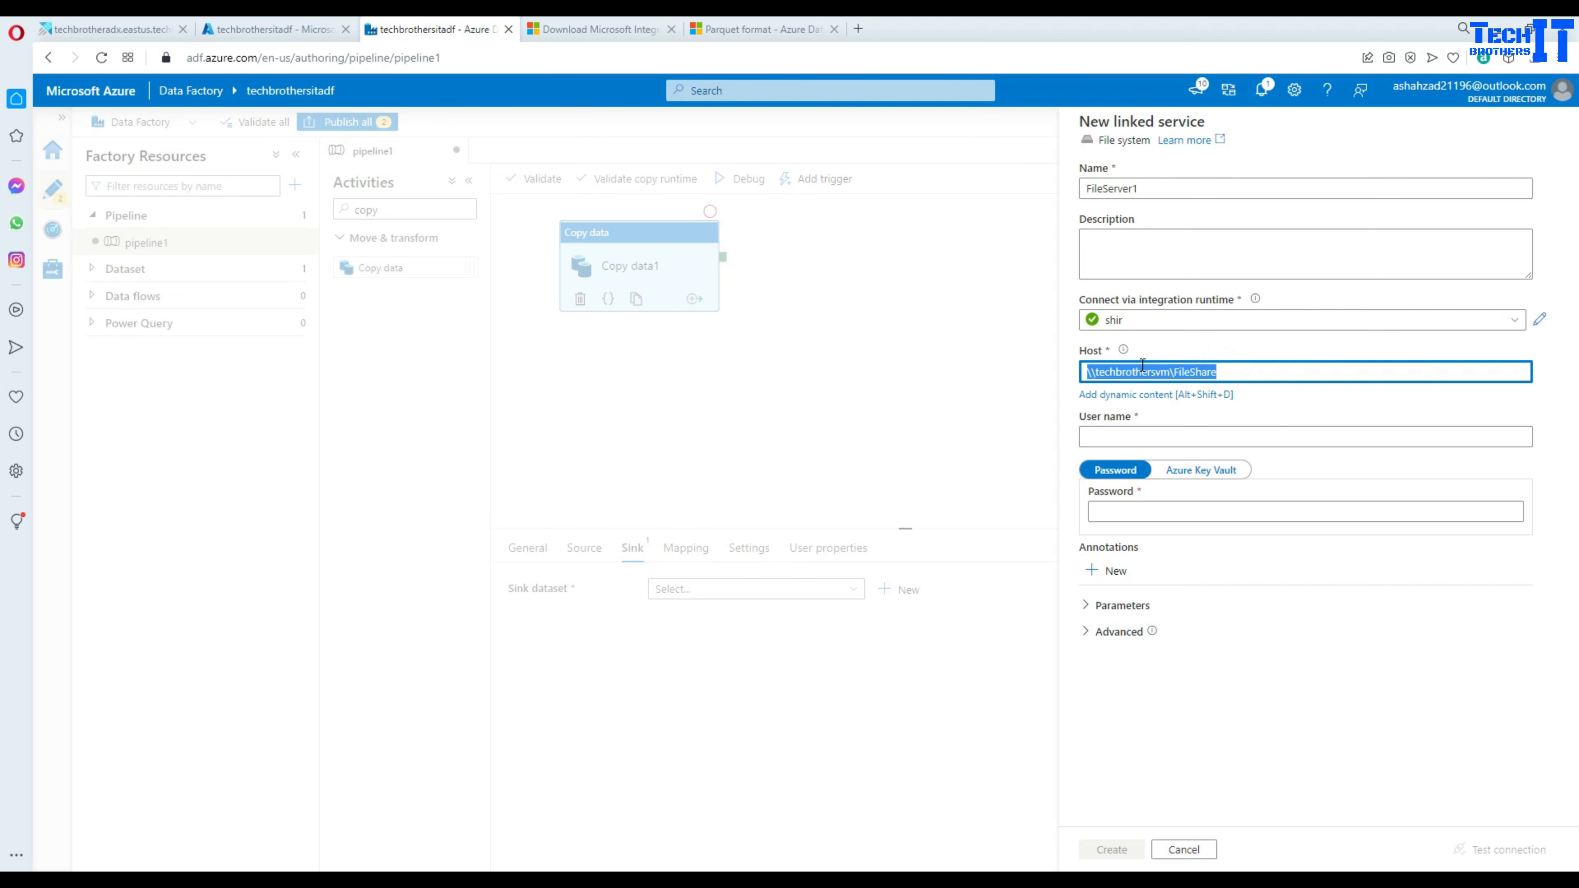
- Enter the share account's user name and password, test the connection, and create FileServer1
click(1135, 434)
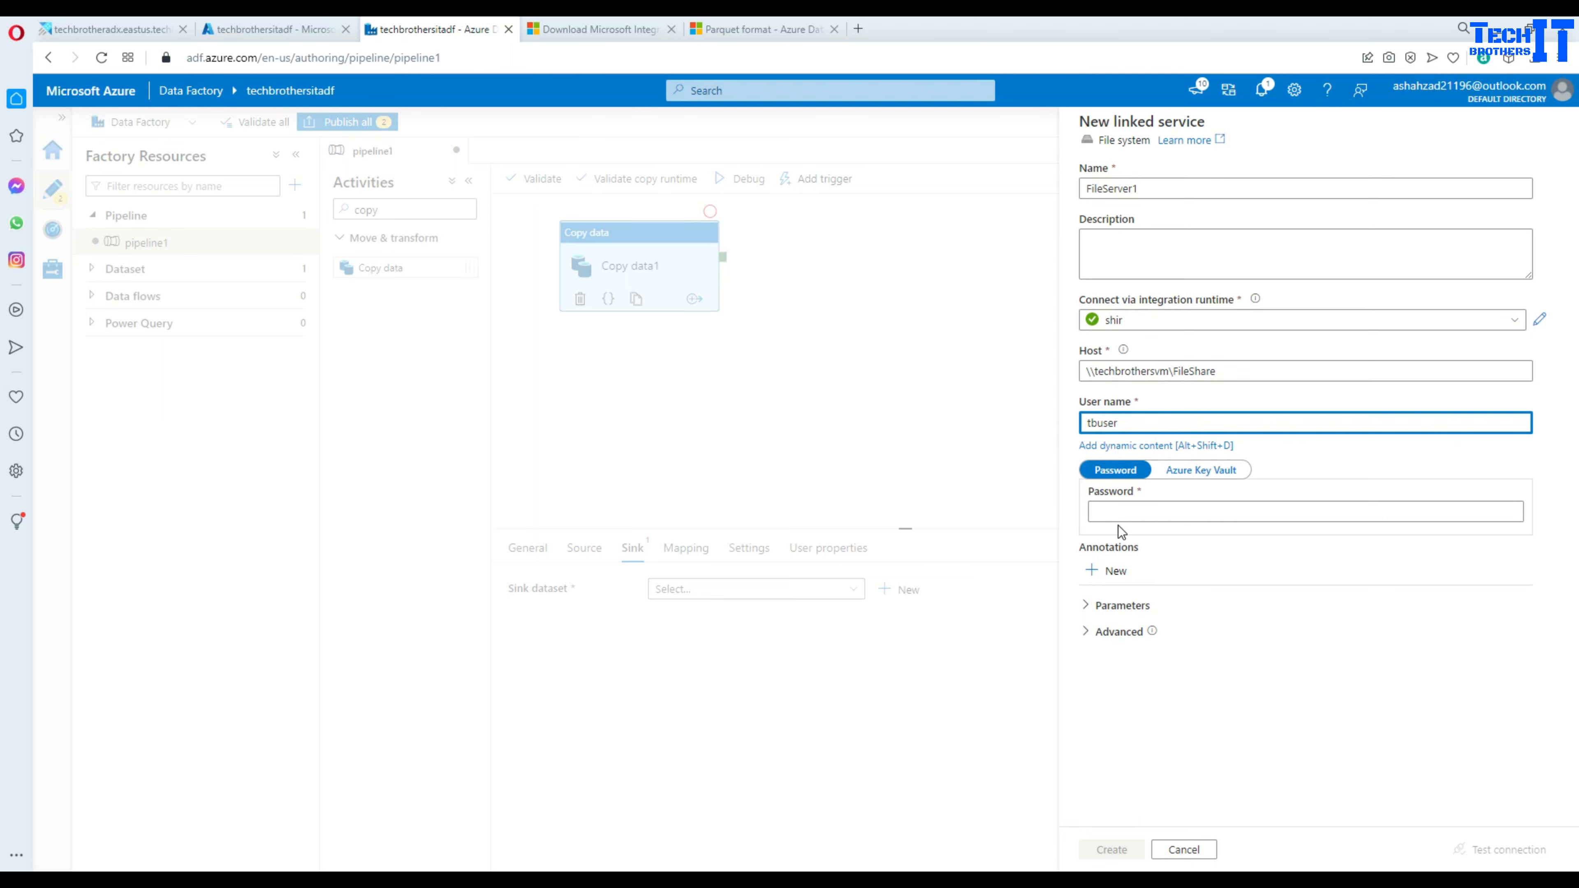
click(1125, 515)
text(••••)
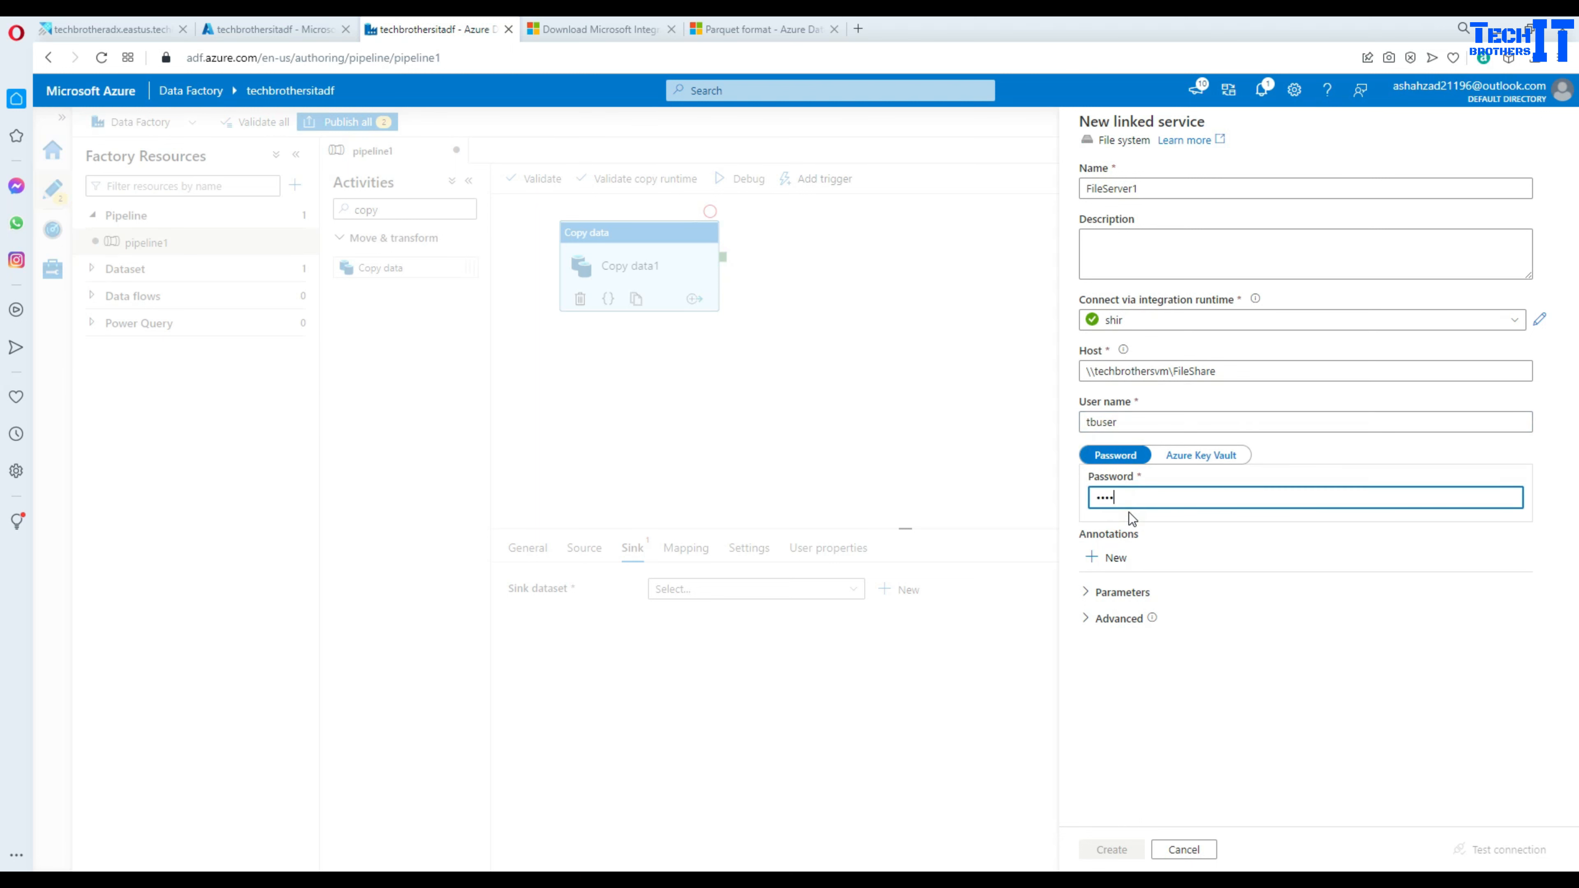
text(••••••)
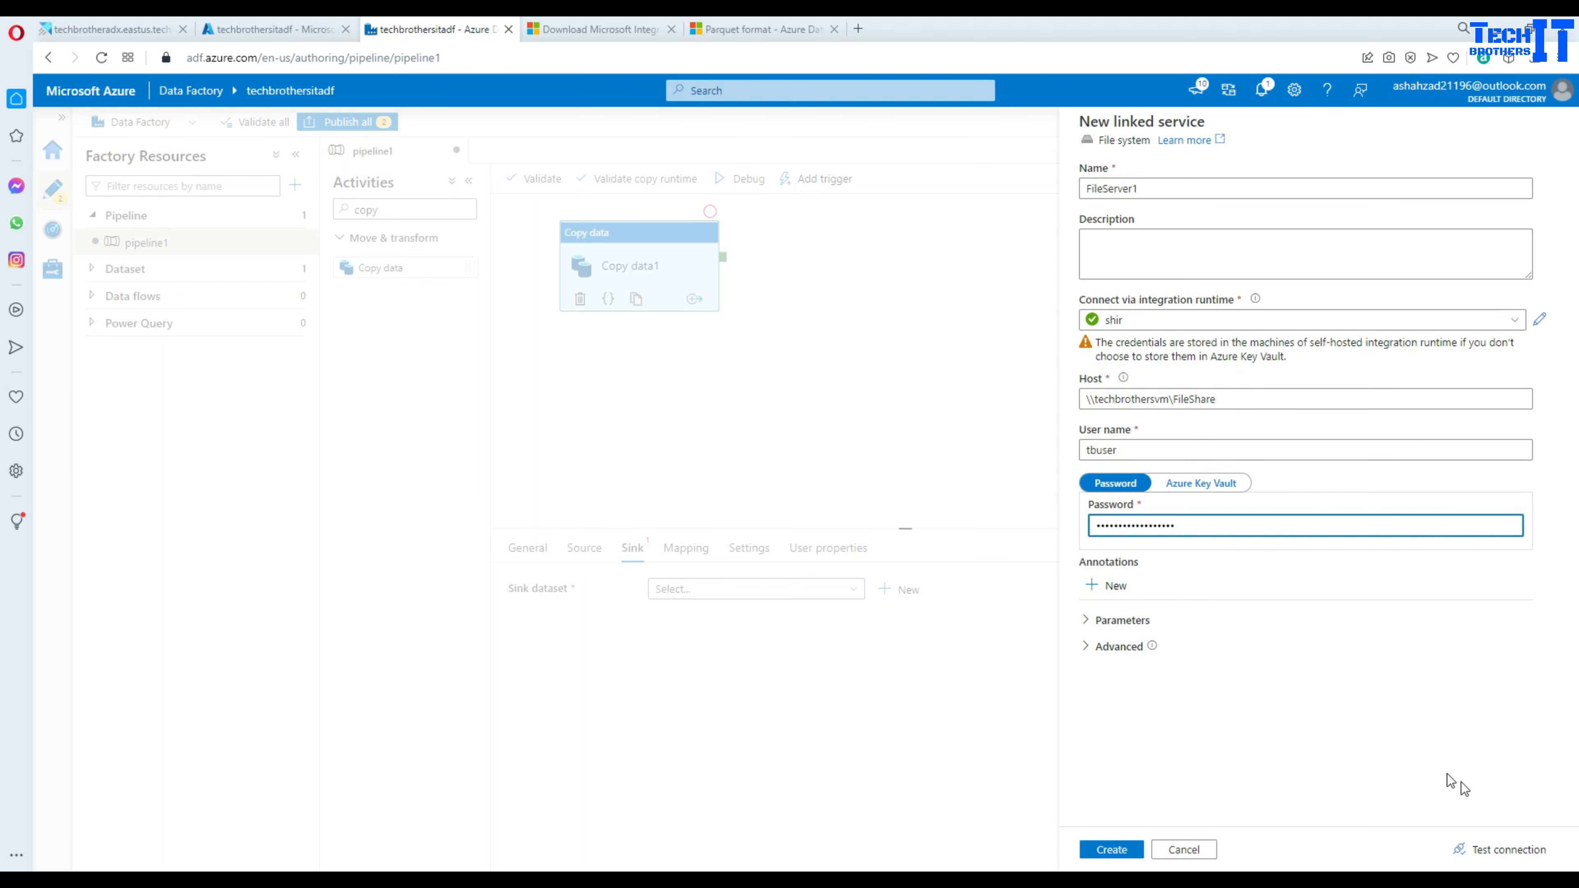
click(1480, 850)
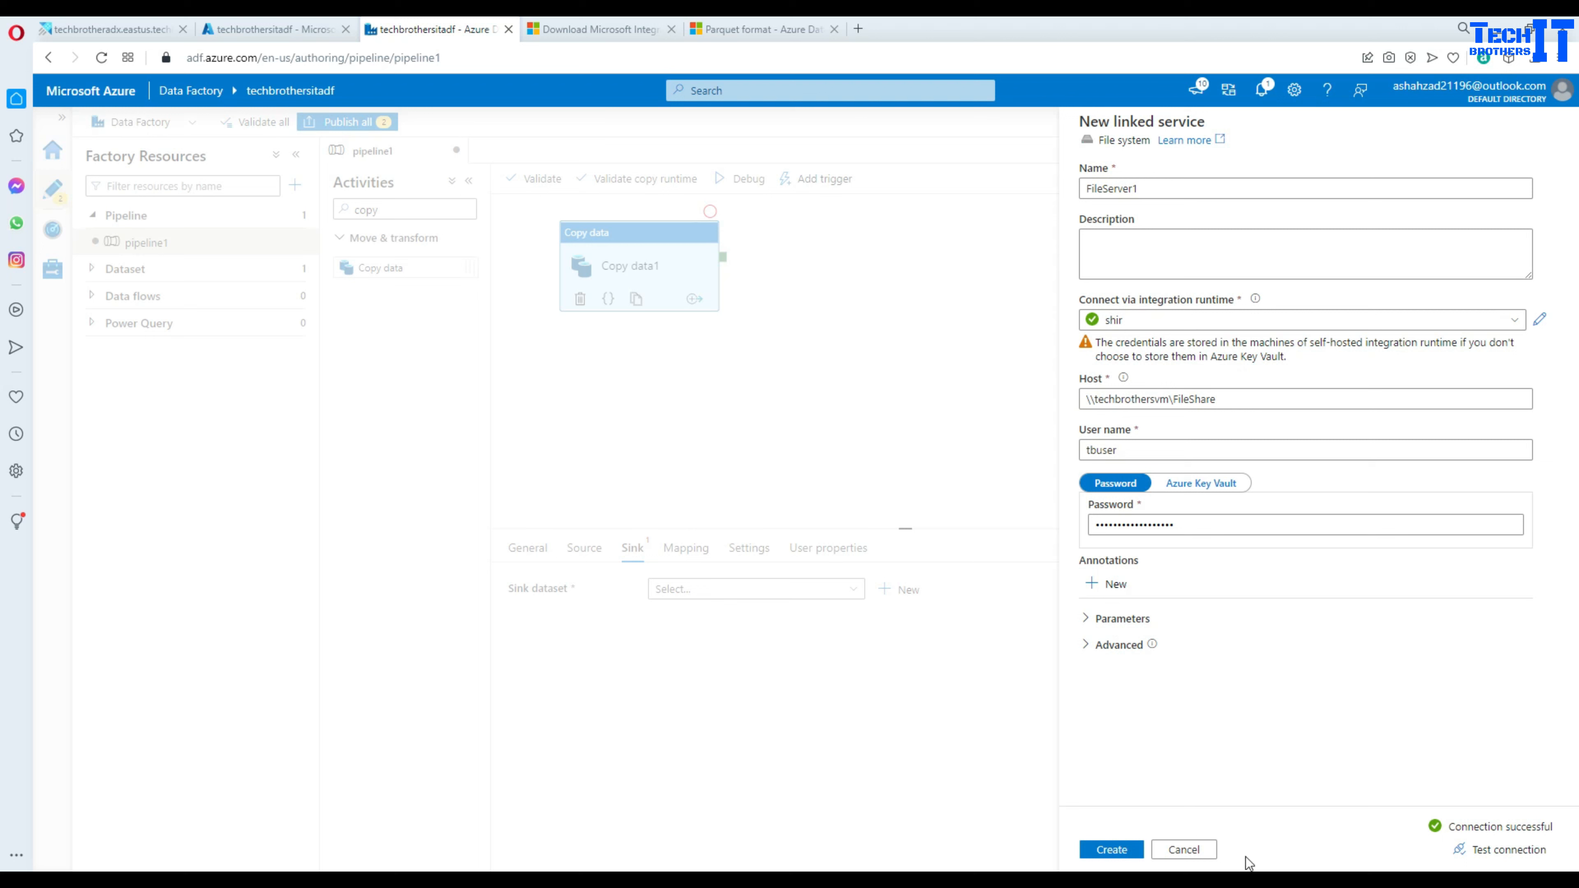
click(1112, 848)
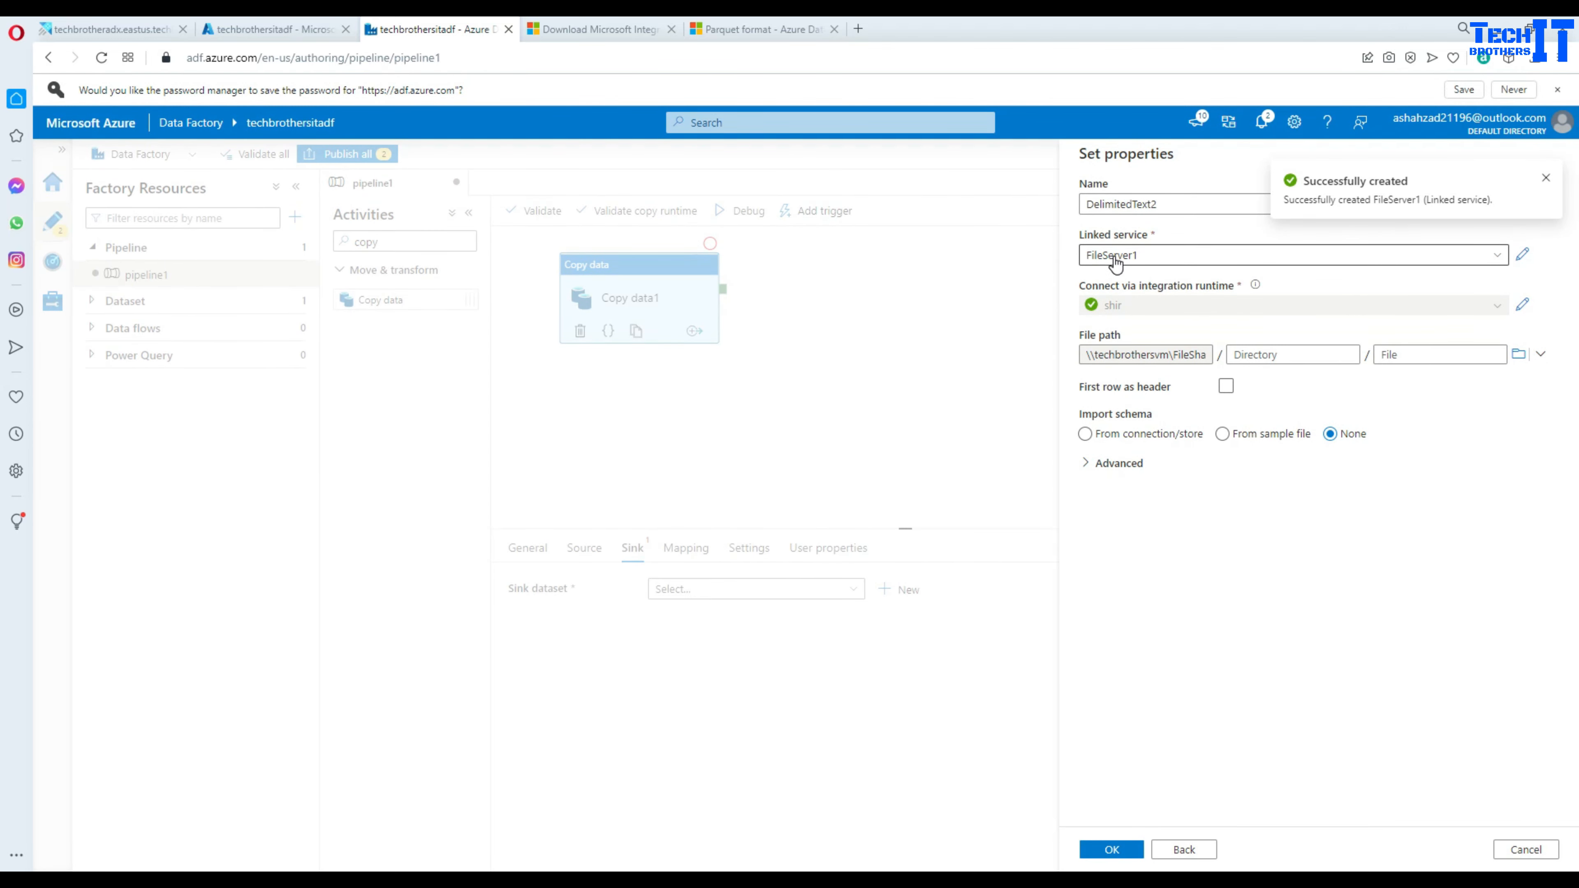
- Set DelimitedText2 to write onprem.csv with first row as header and no schema import
click(1225, 391)
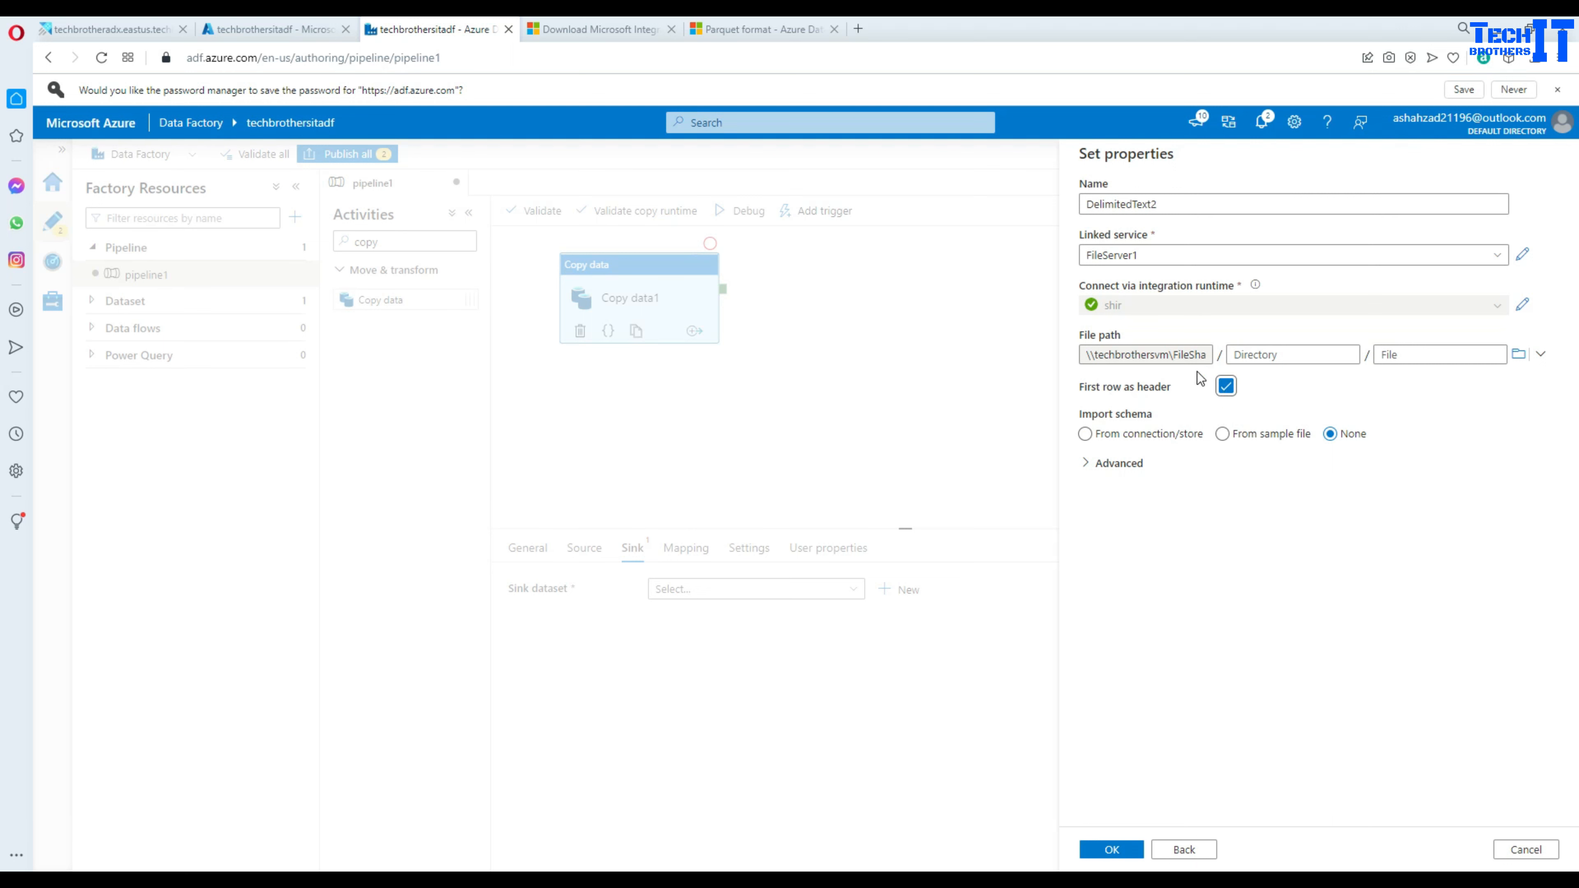
click(1402, 354)
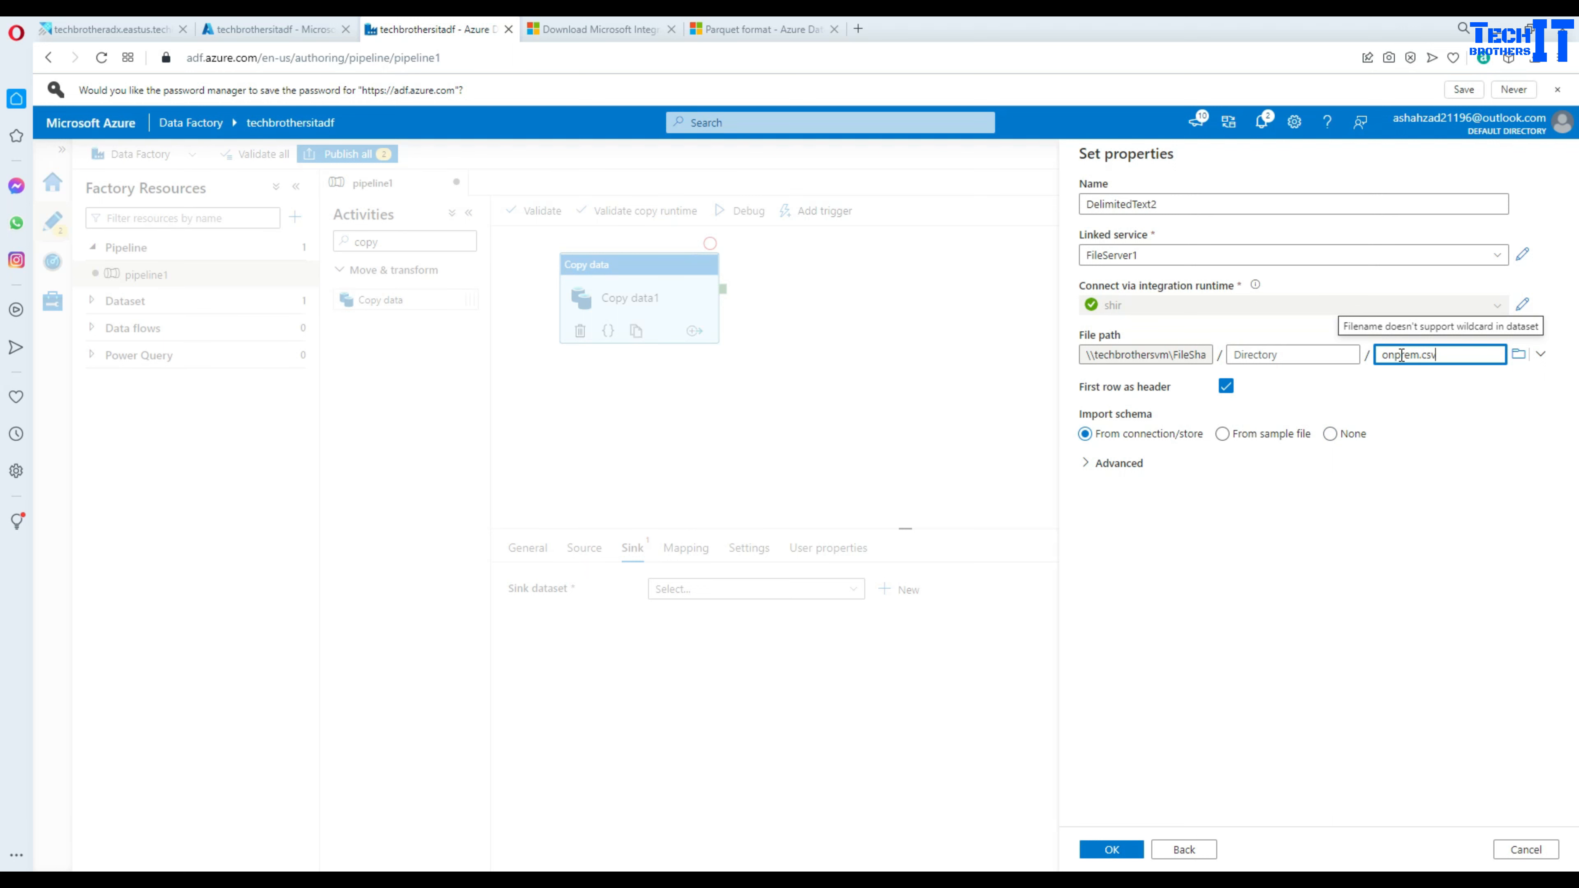
click(1114, 851)
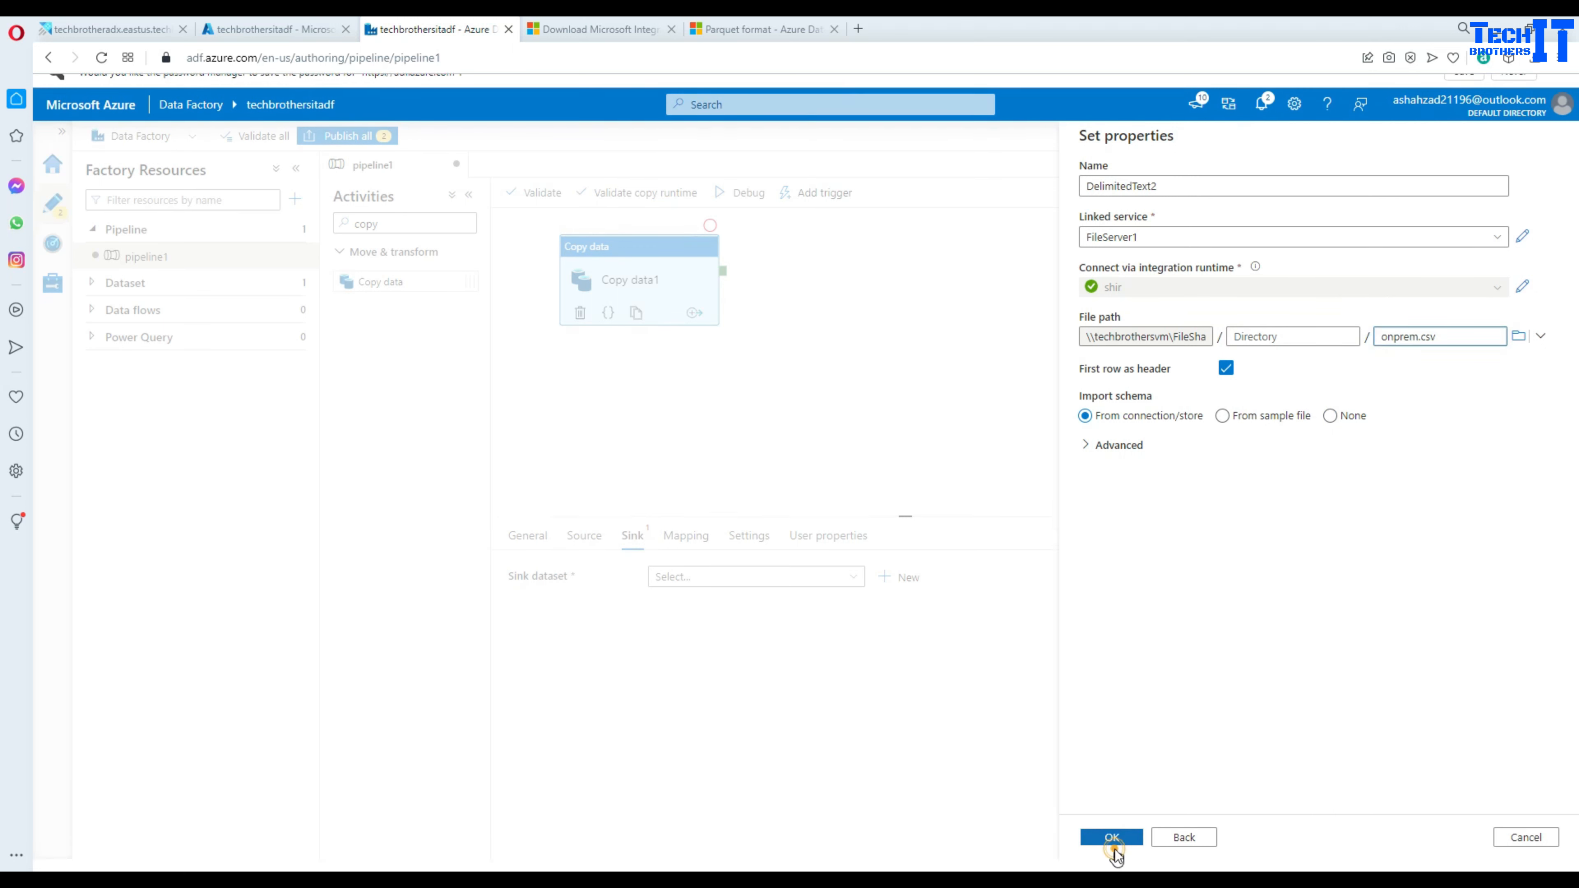
click(1104, 848)
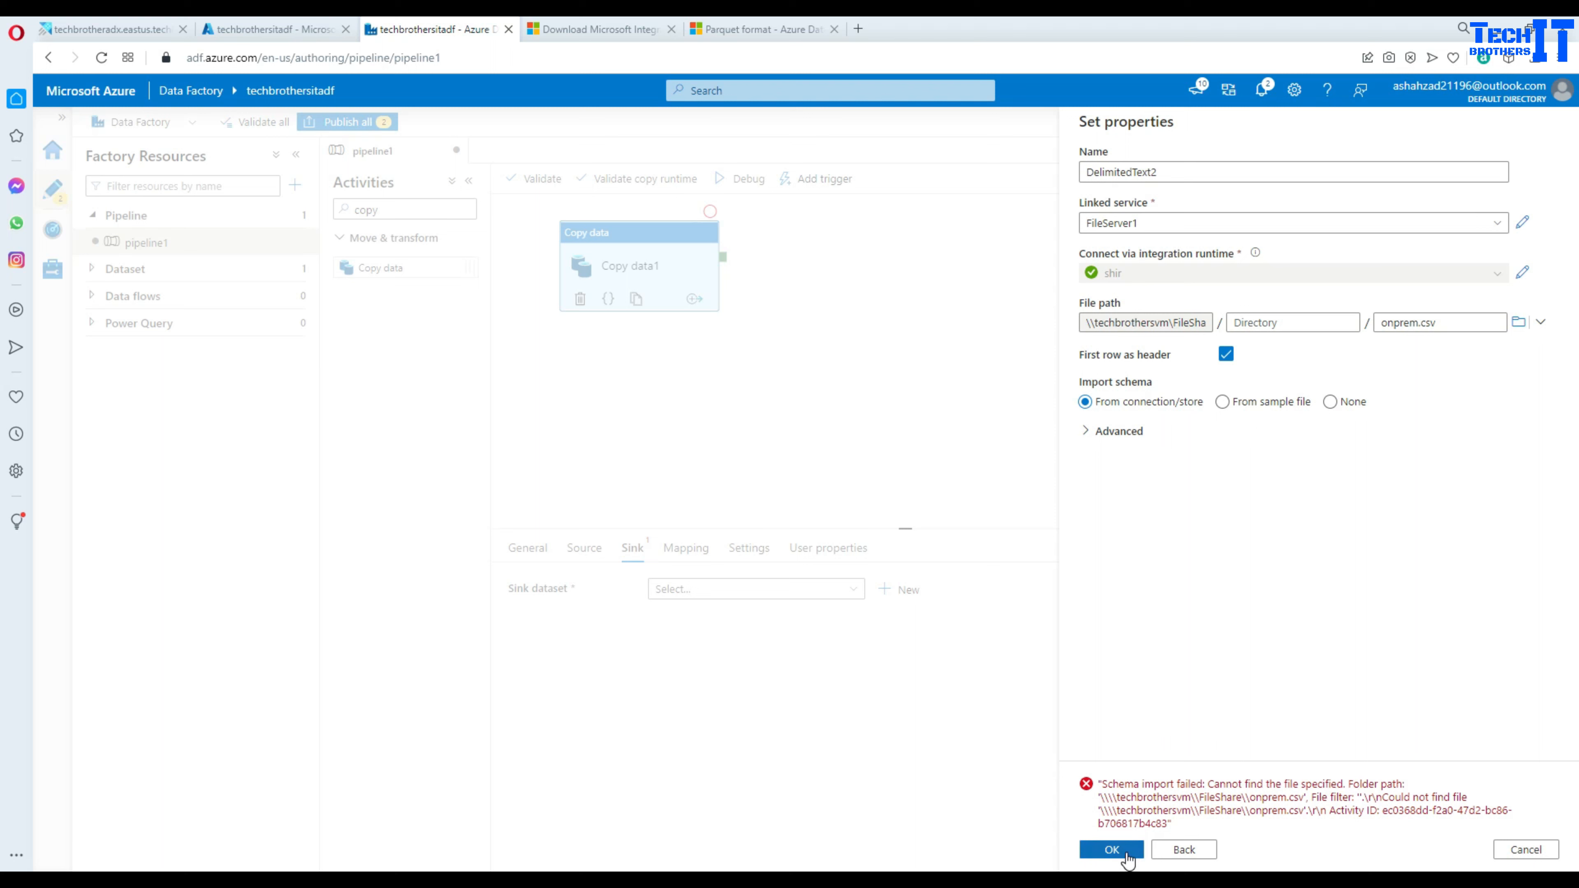
click(1330, 402)
click(1111, 849)
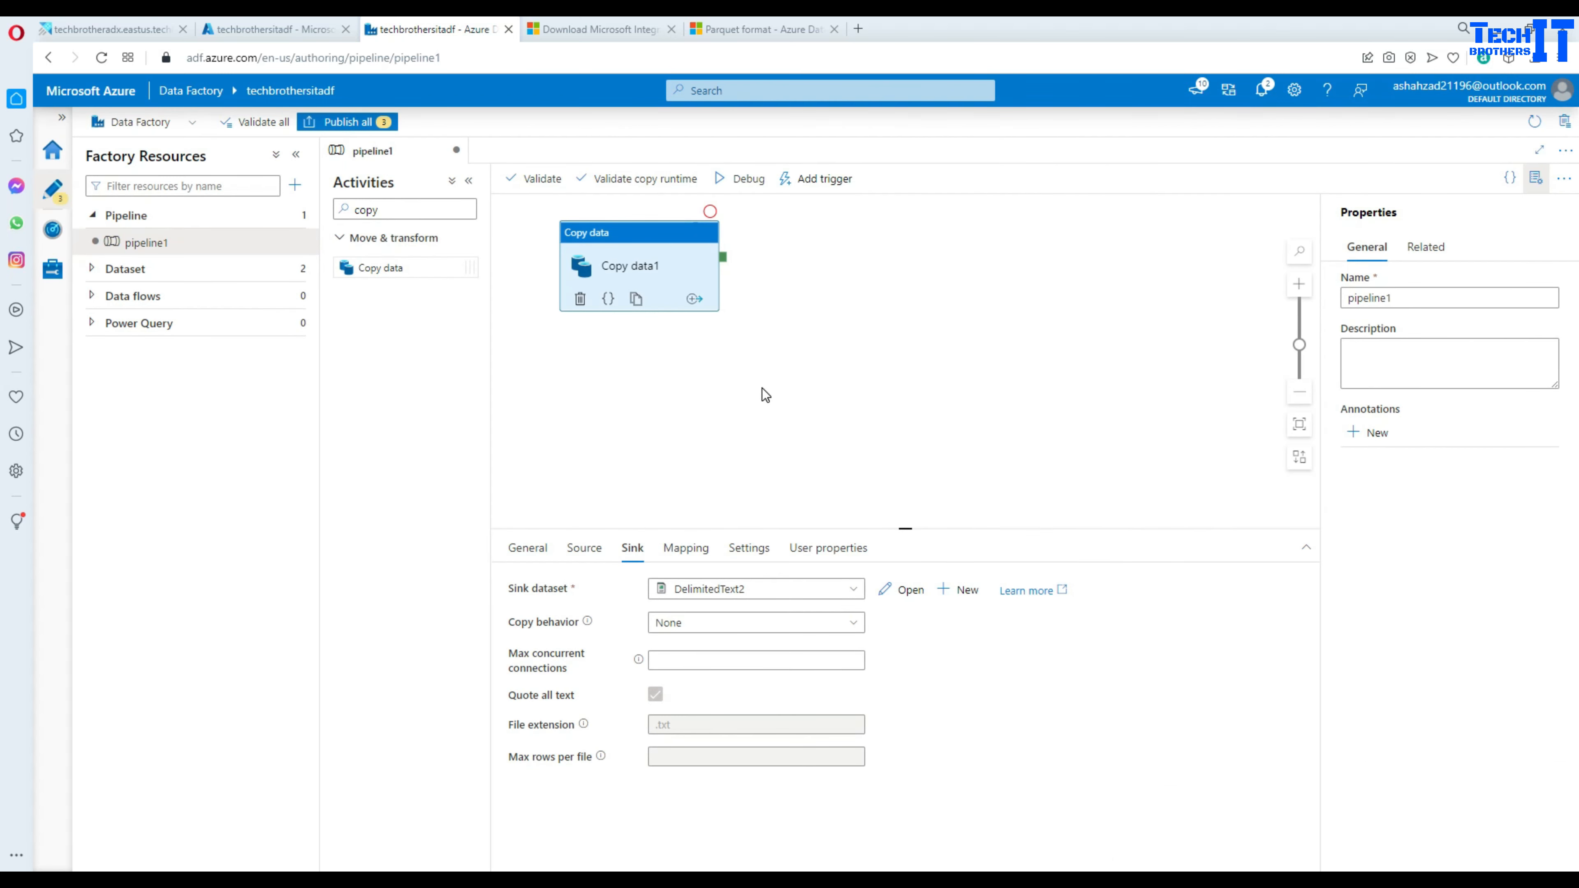
- Debug-run pipeline1 and refresh the output until Copy data1 shows Failed
click(750, 181)
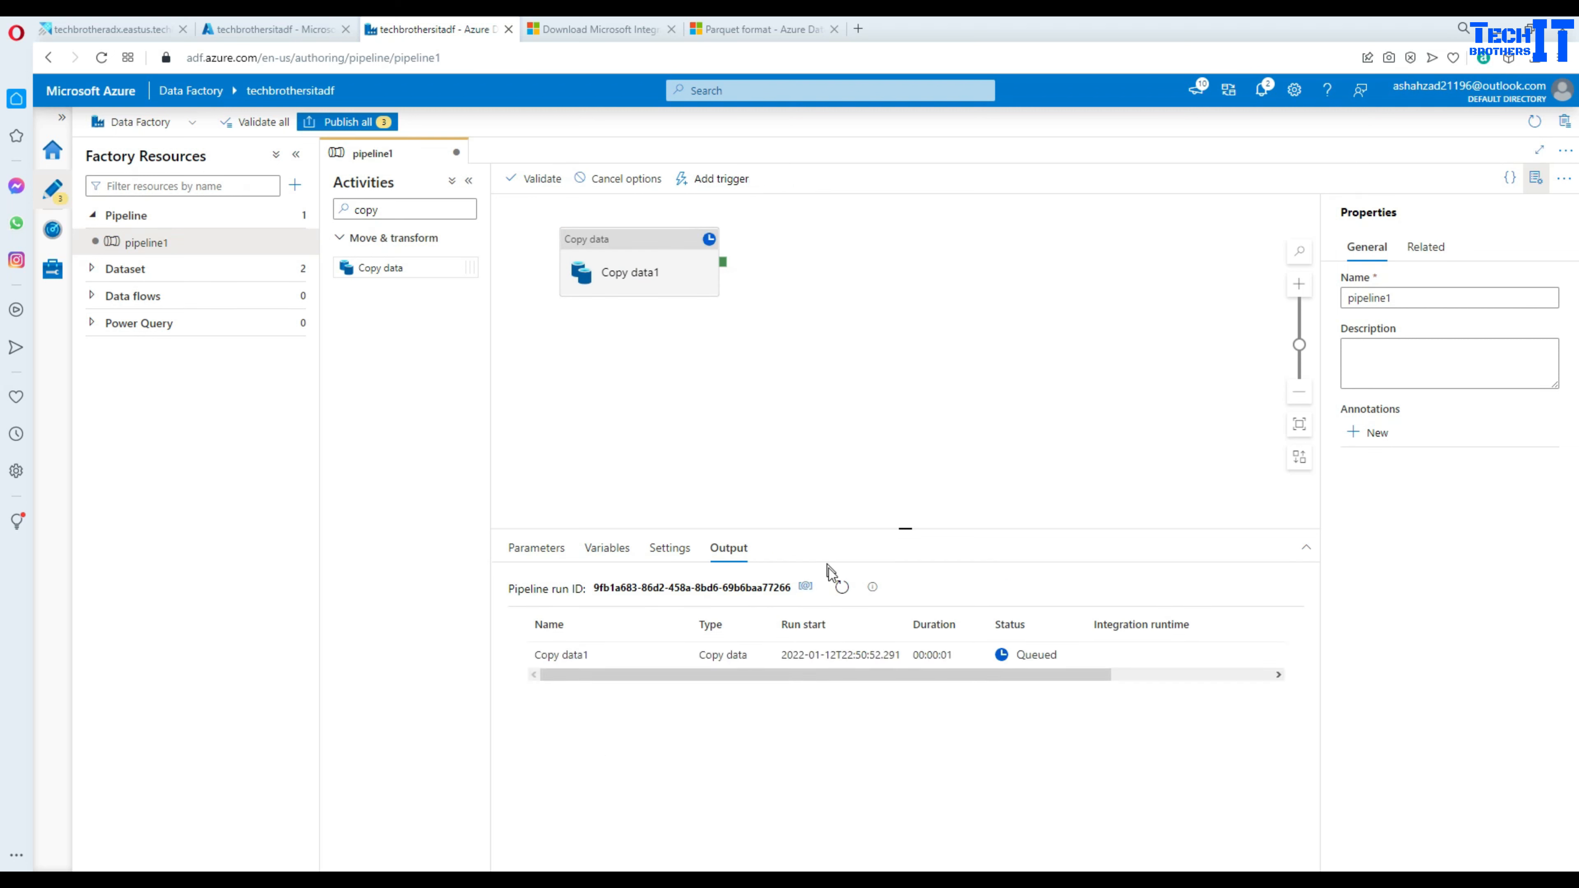
click(838, 588)
click(837, 595)
click(841, 589)
- Read Copy data1's error details, showing access to the share's onprem.csv denied, then close them
click(839, 587)
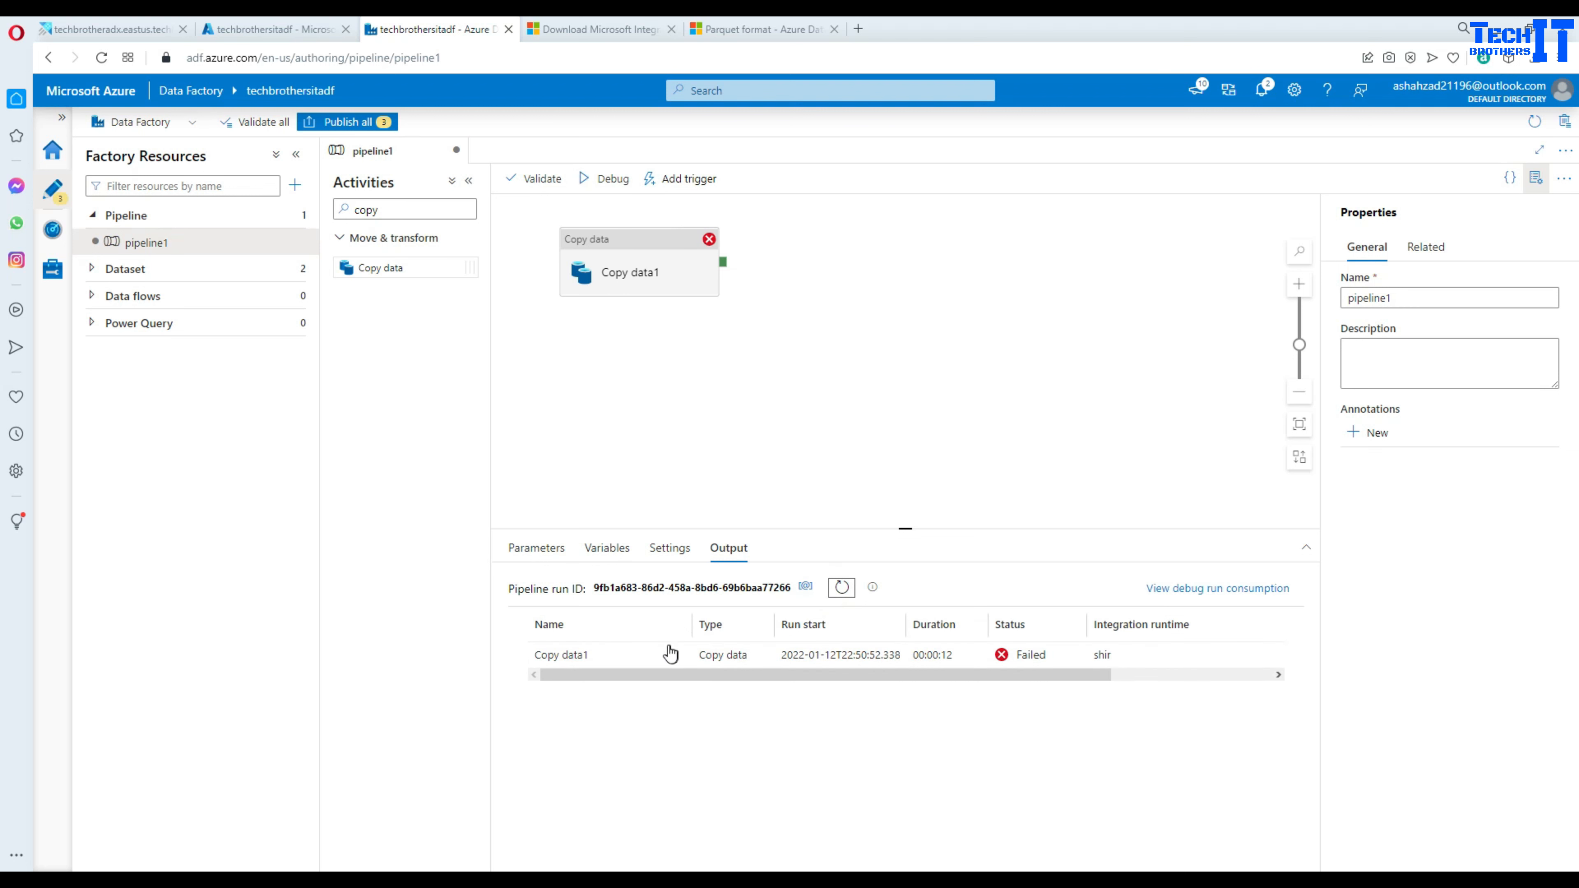
click(649, 654)
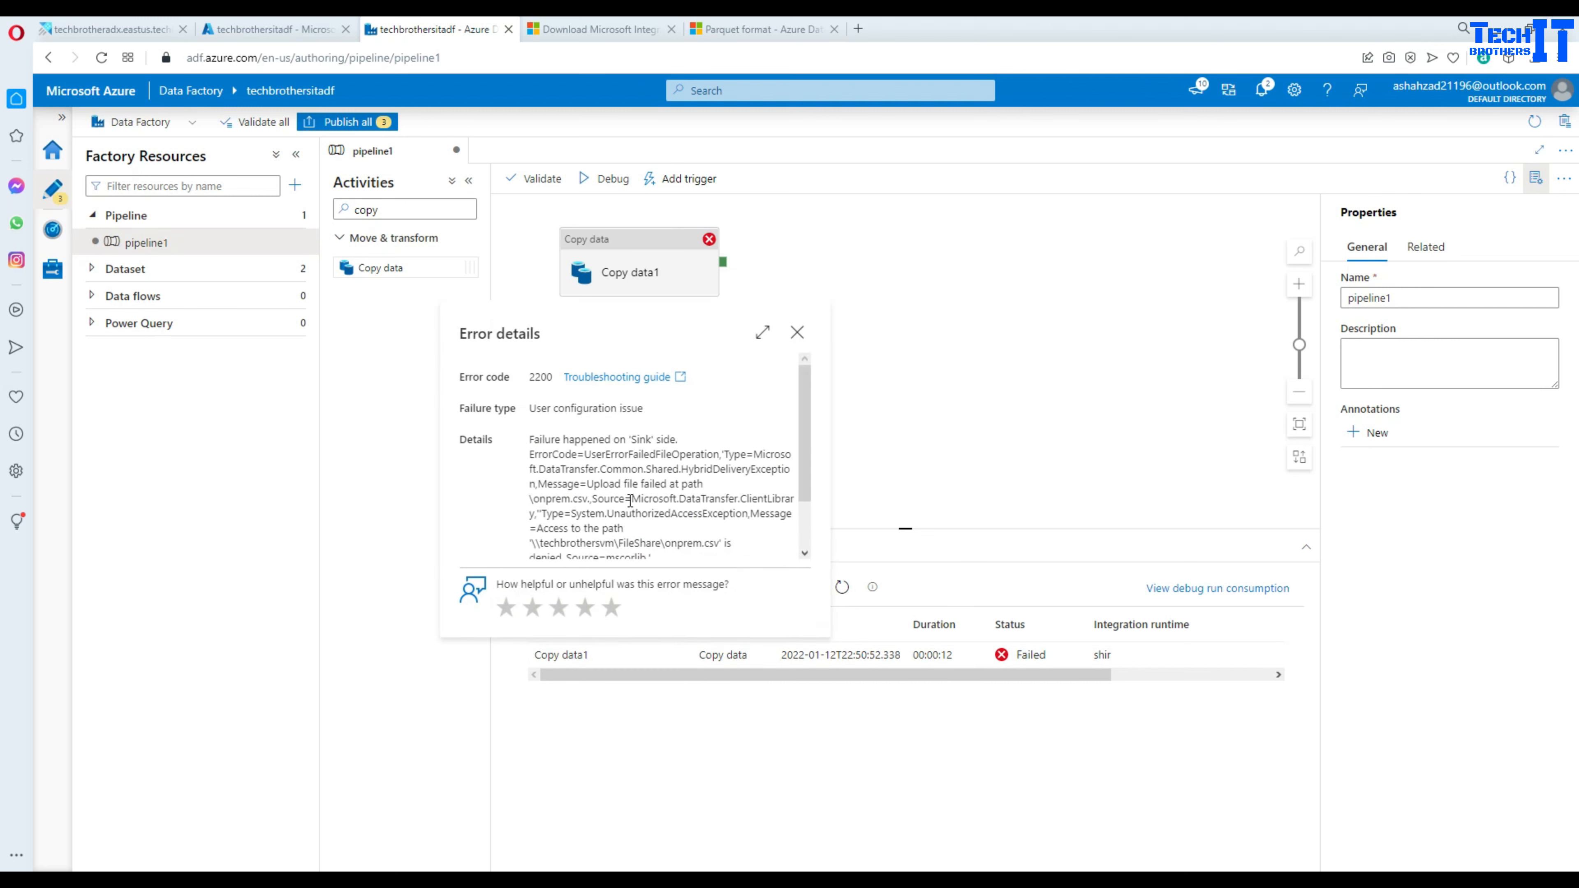
drag(587, 484, 697, 482)
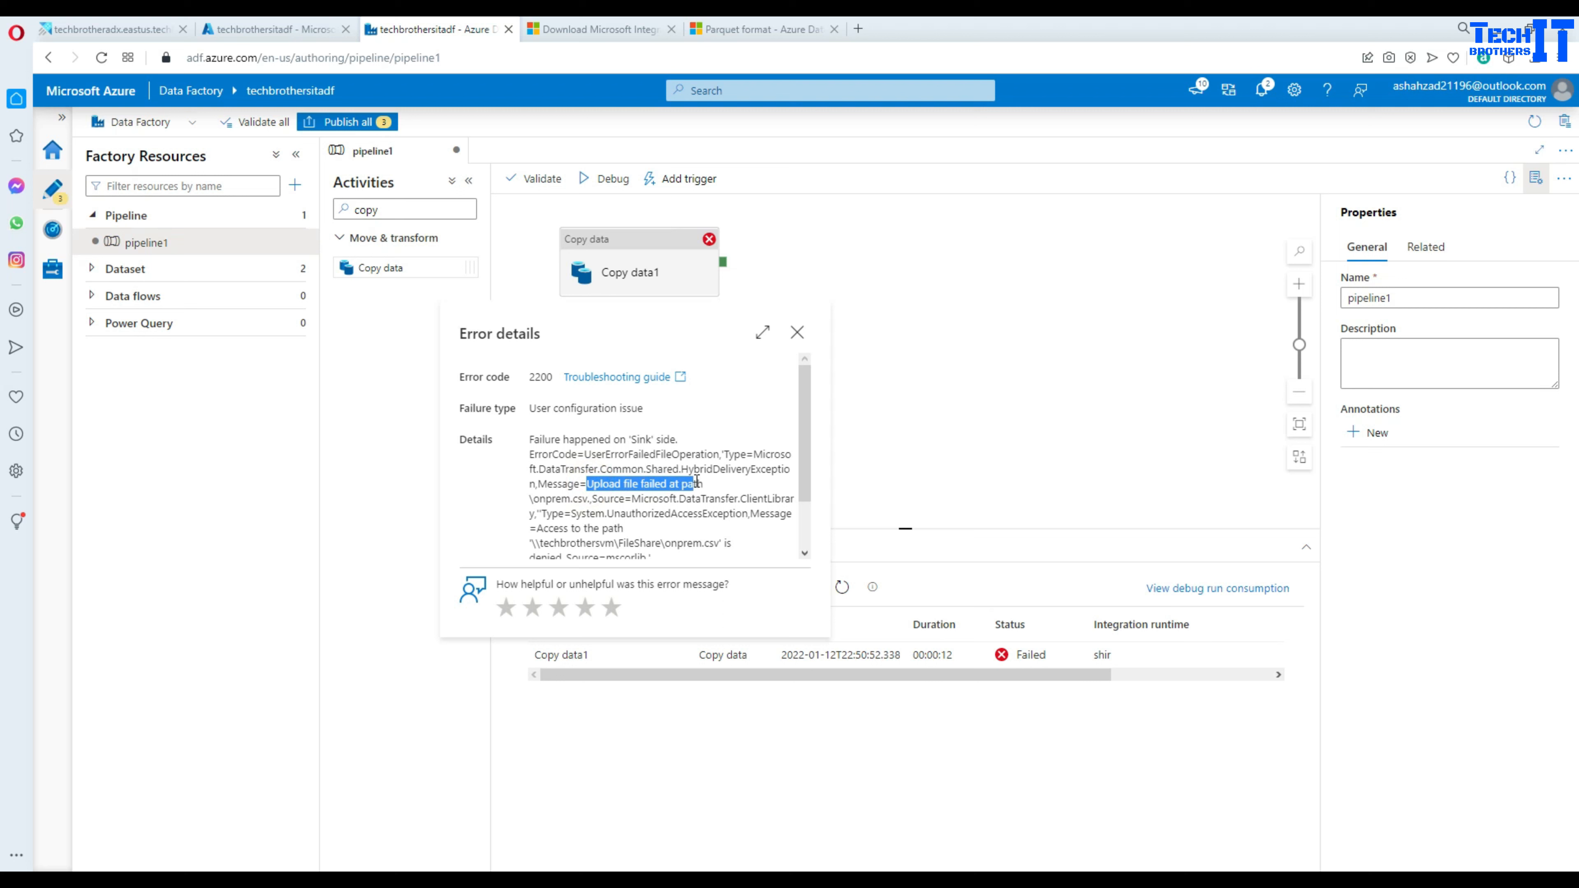
click(581, 496)
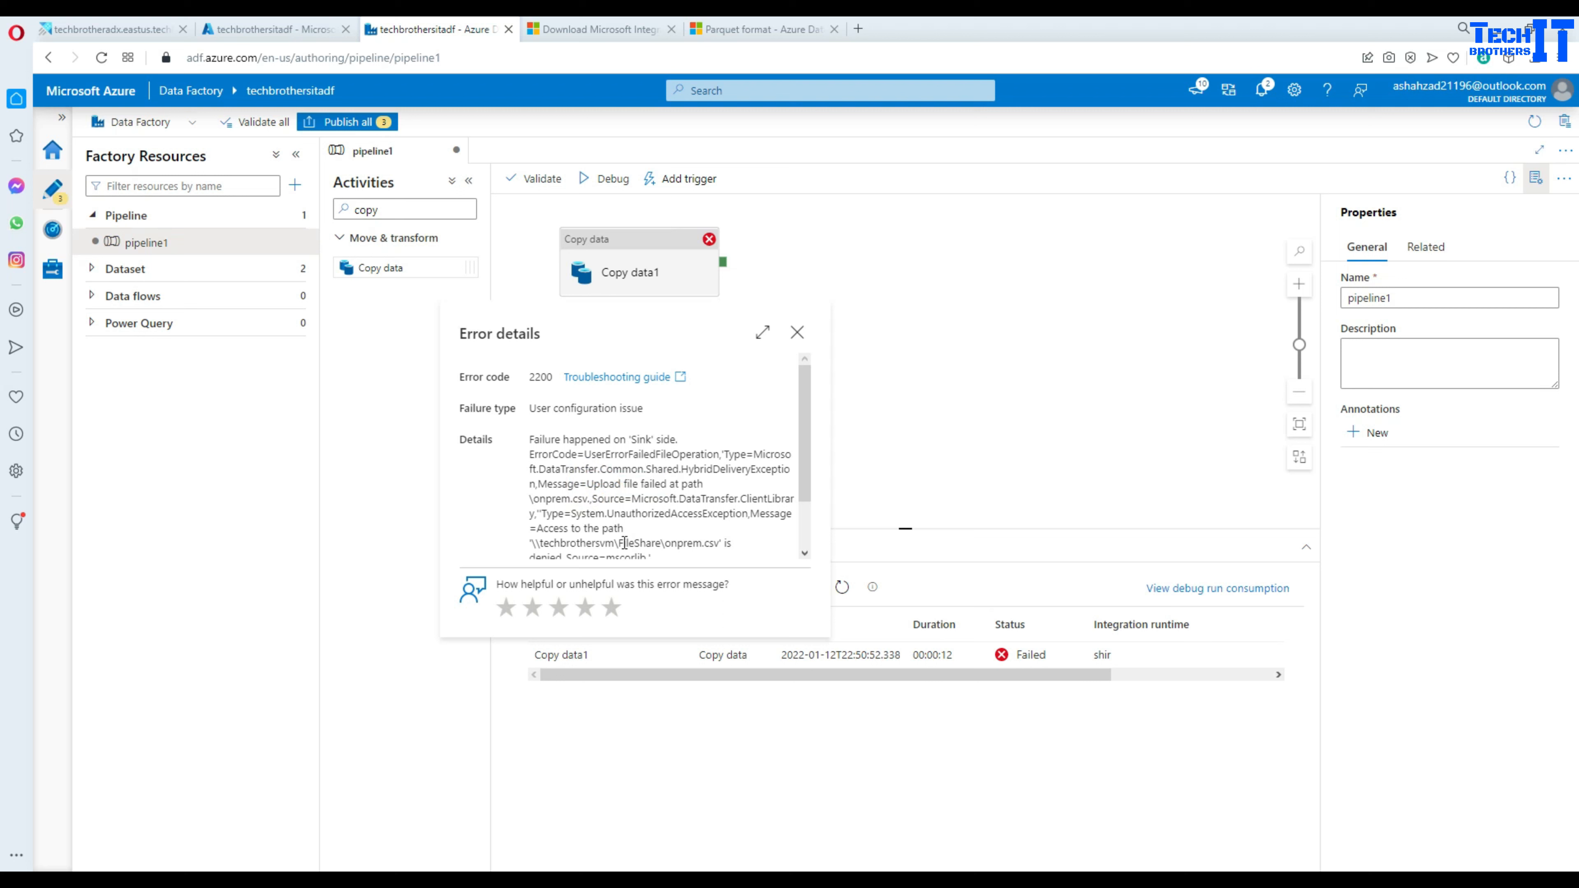
scroll(718, 531, down, 2)
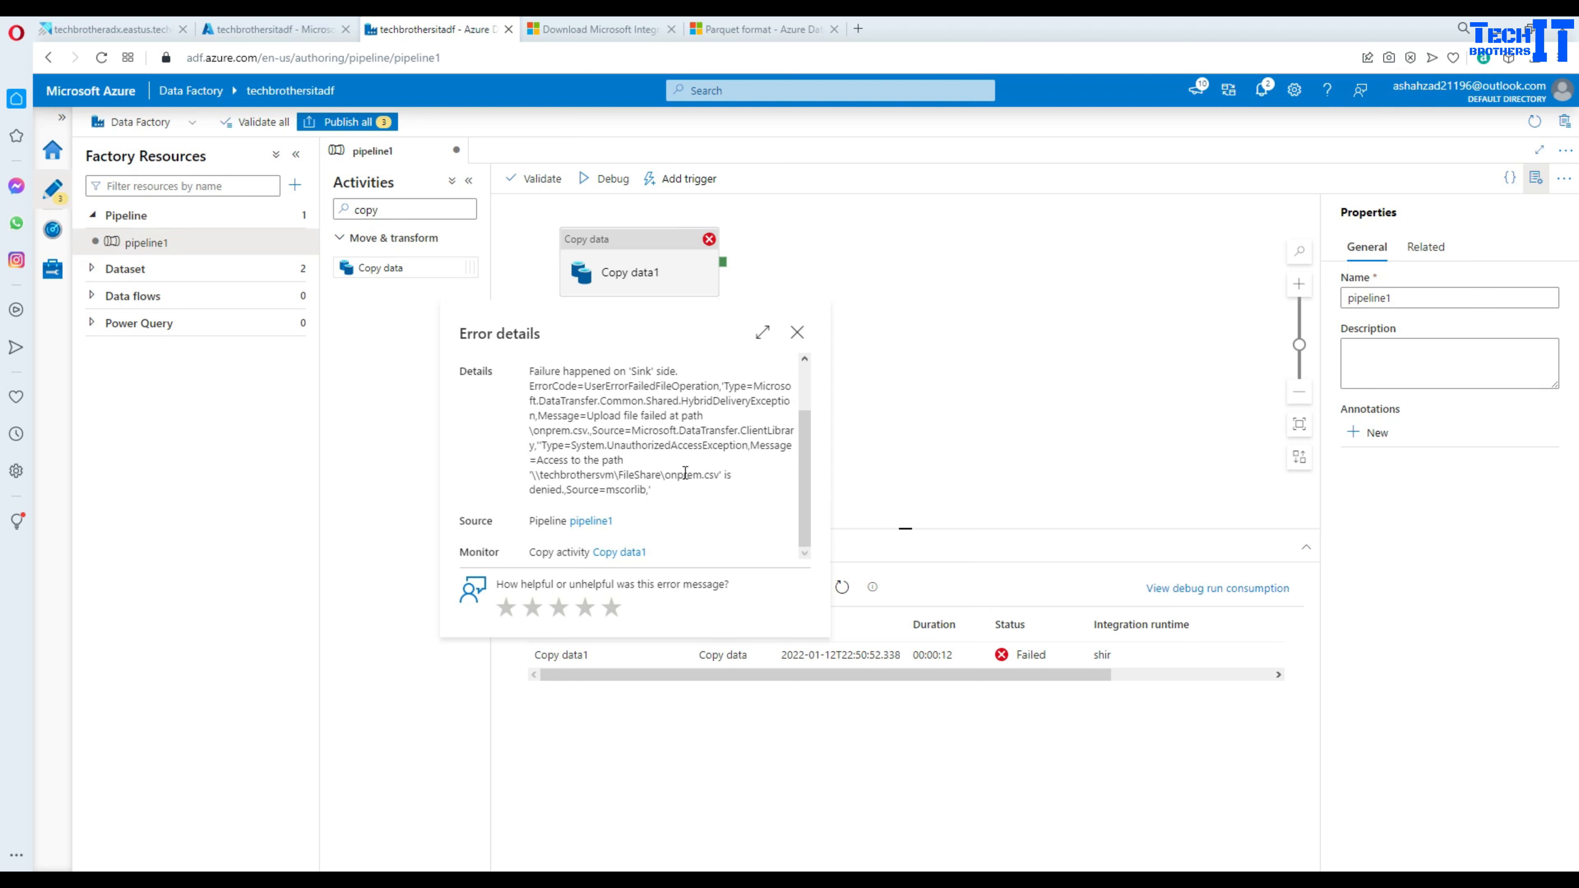
click(616, 487)
scroll(648, 489, up, 2)
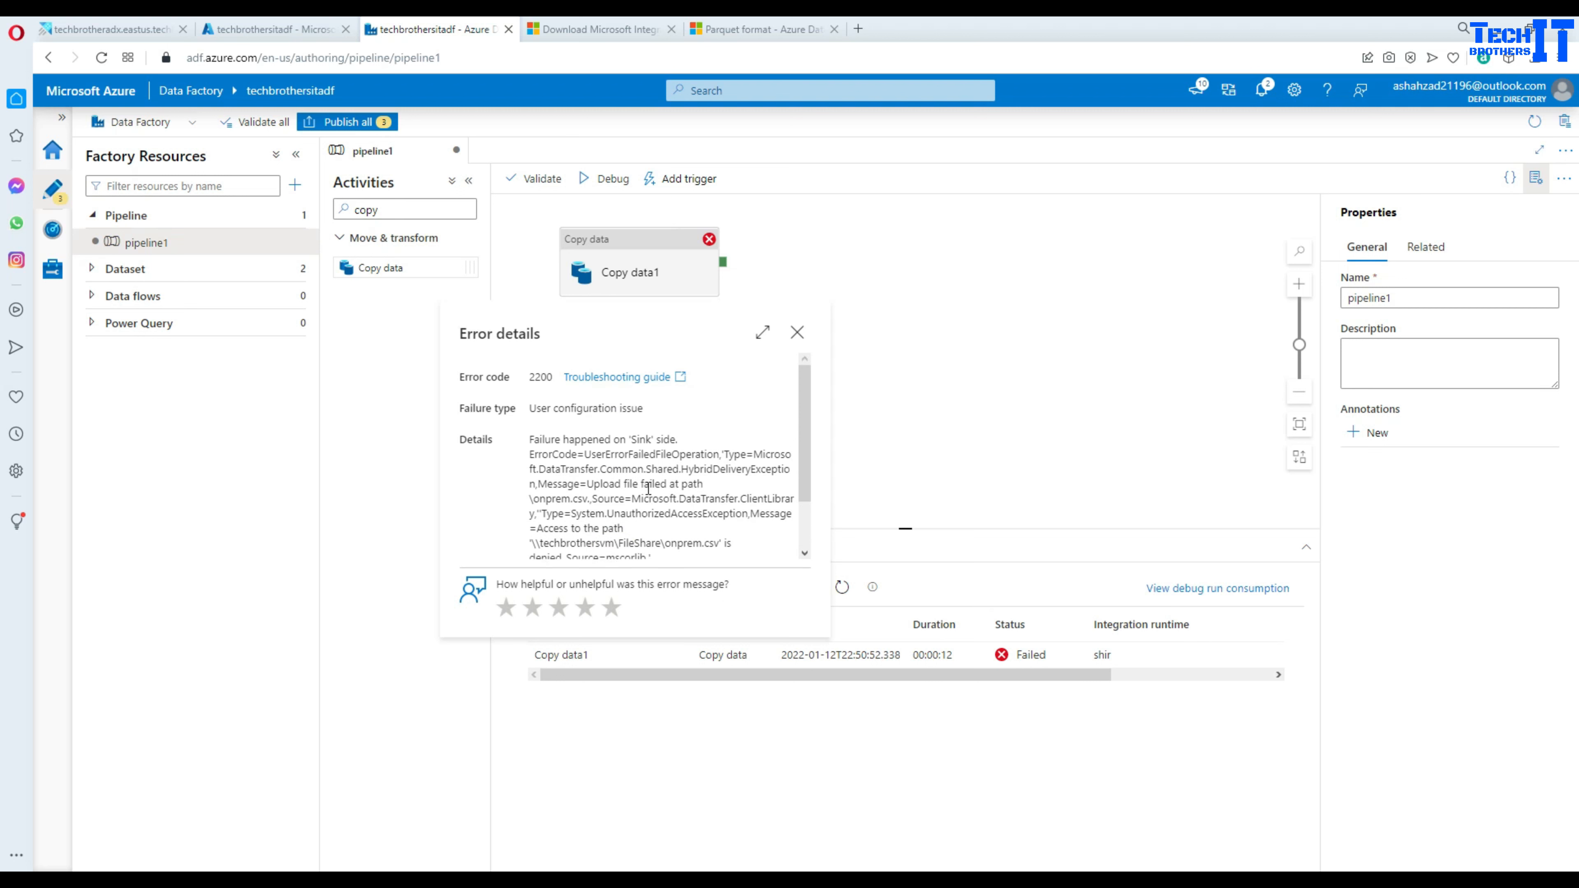
click(794, 331)
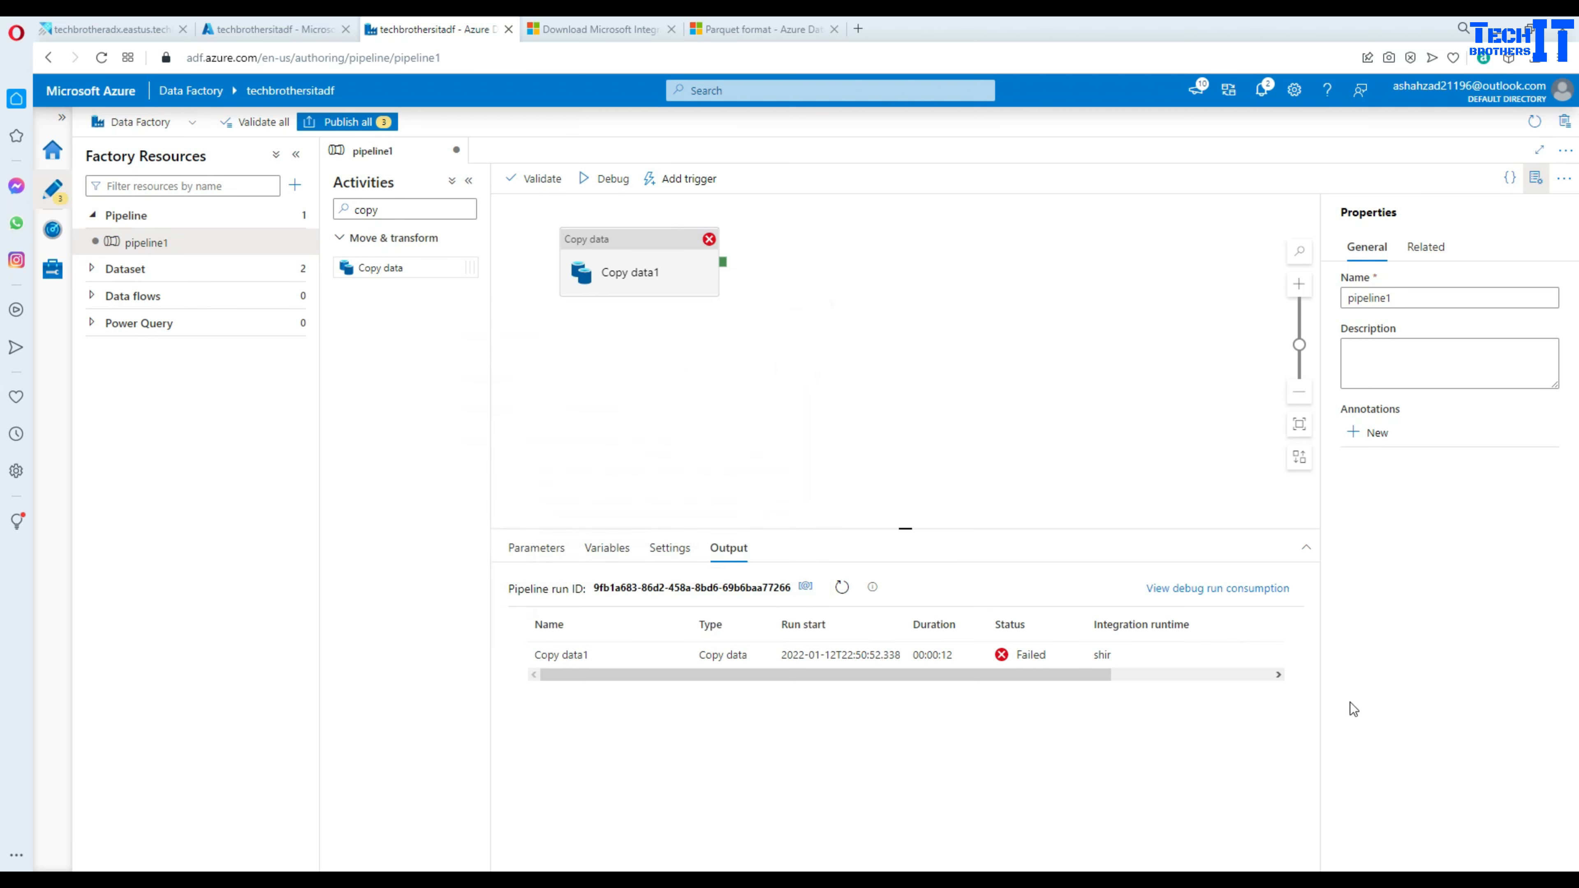
- On the remote VM, open the FileShare folder's properties
key(alt+Tab)
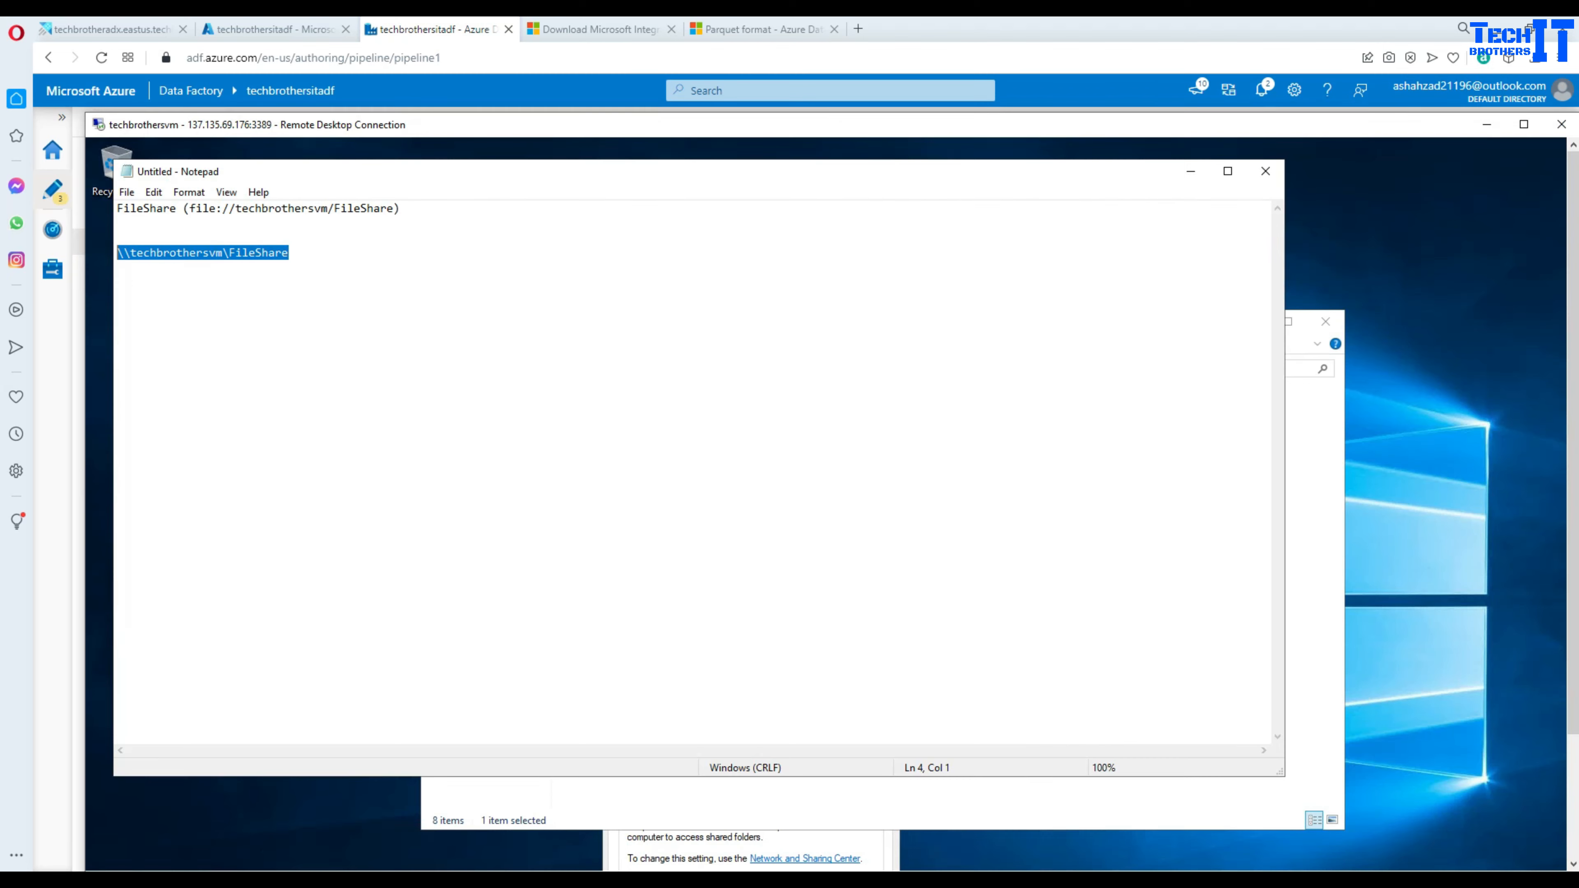
click(567, 353)
click(1191, 171)
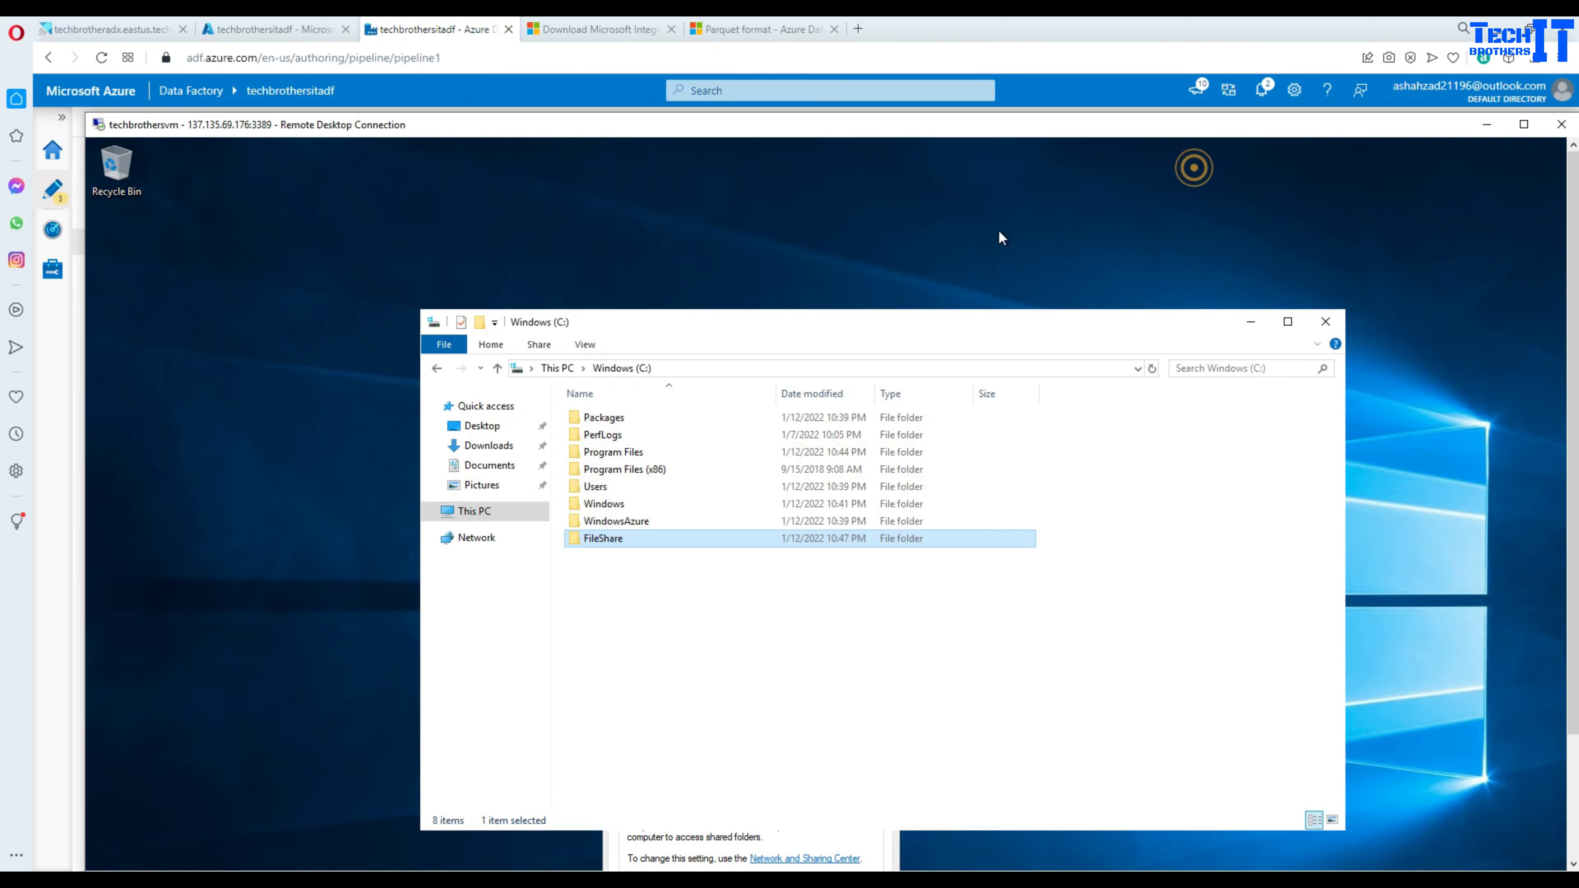
right_click(609, 542)
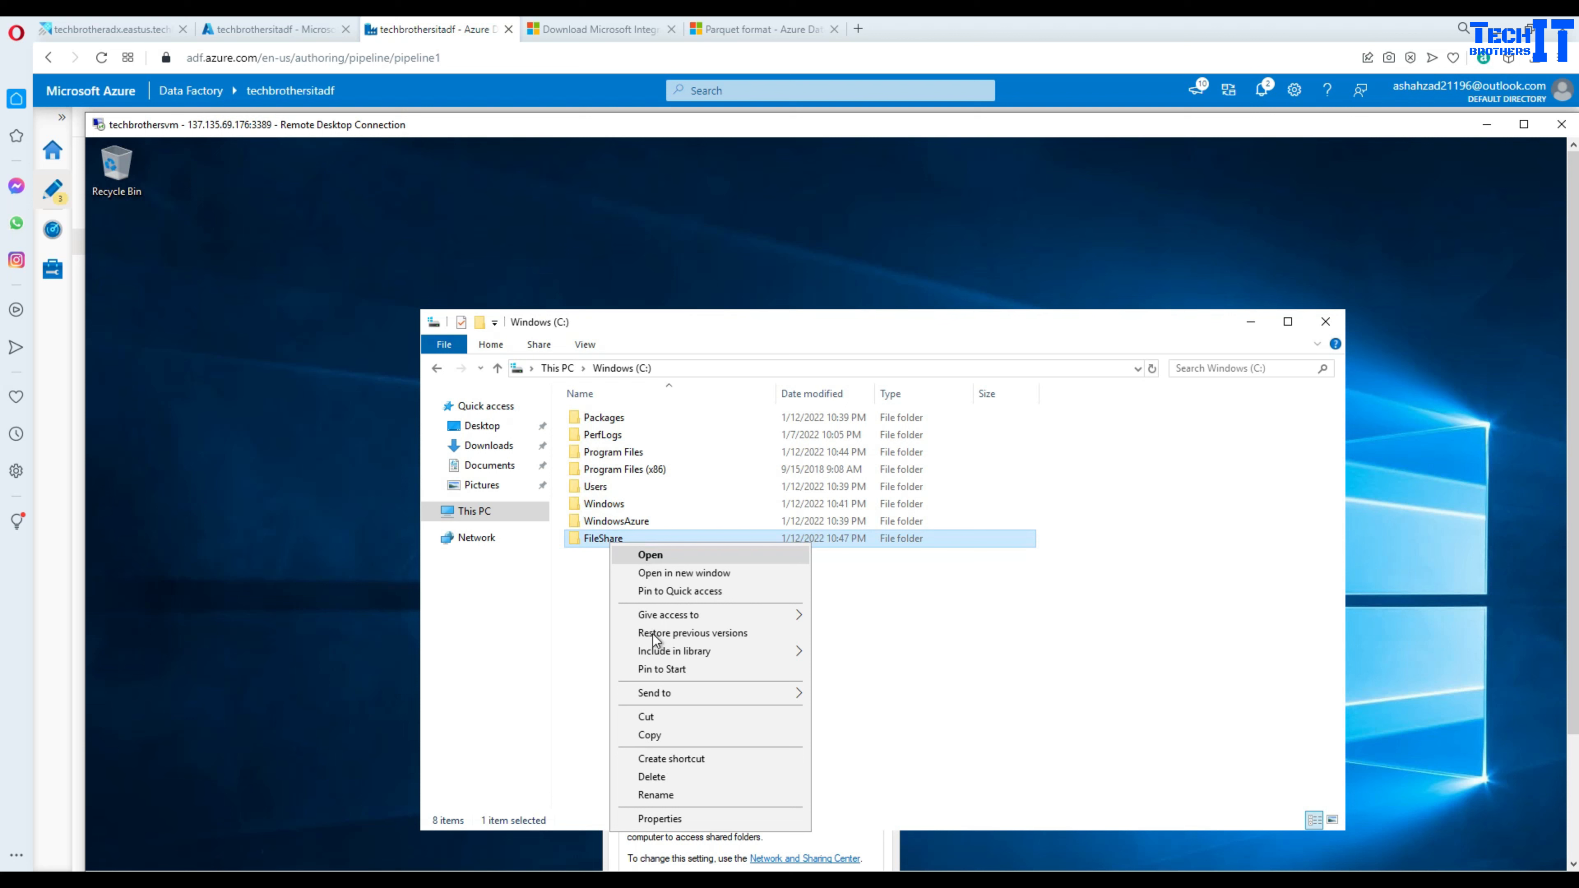
click(670, 817)
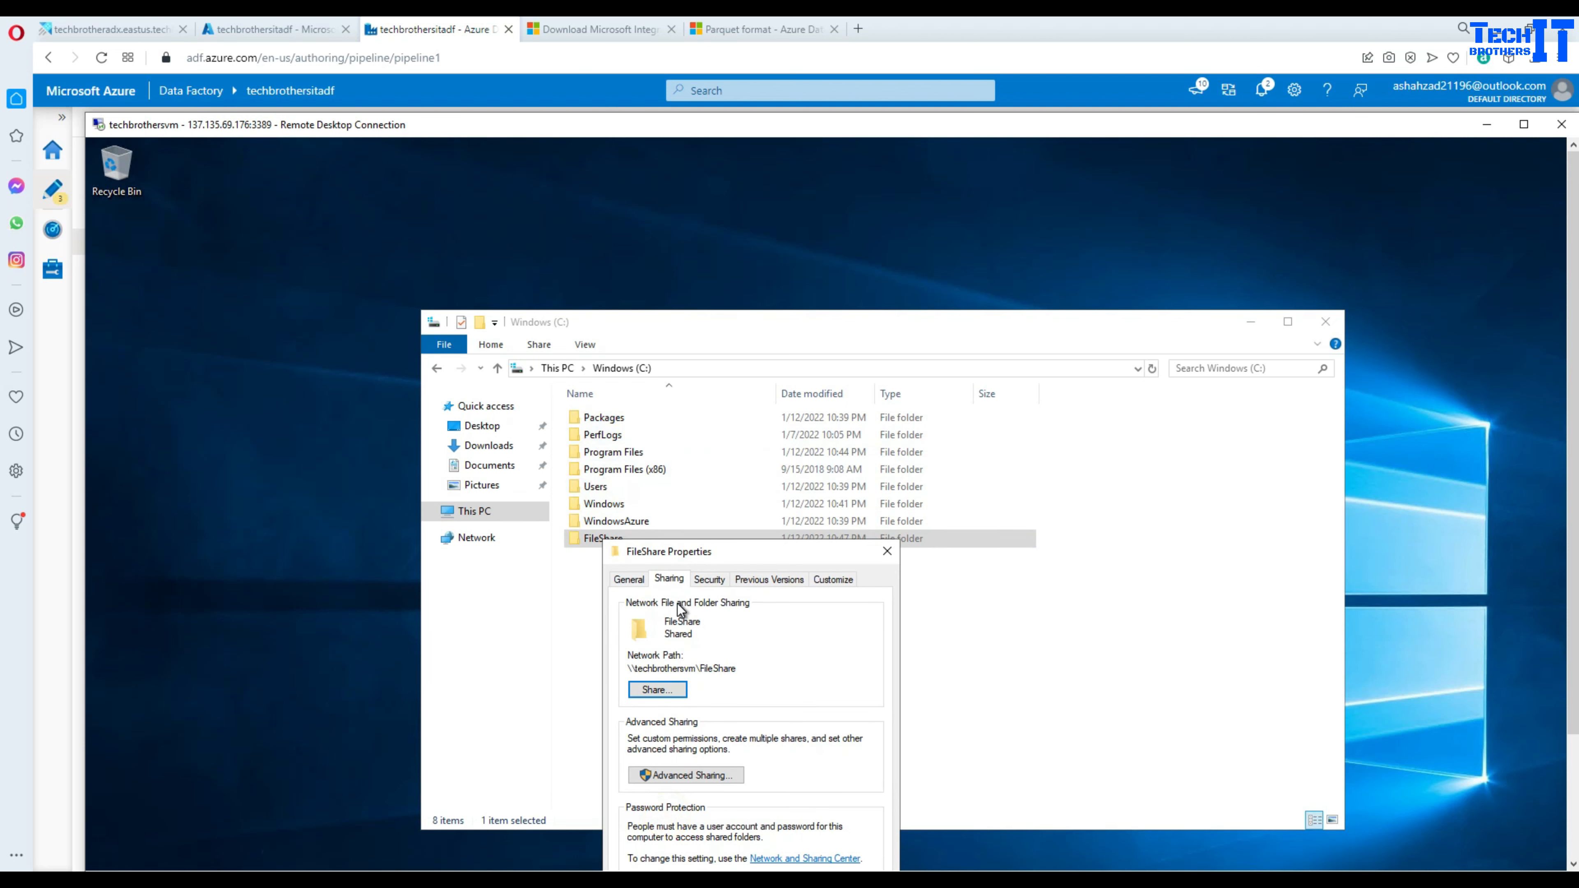
- Share FileShare with Everyone at Read/Write permission
click(667, 691)
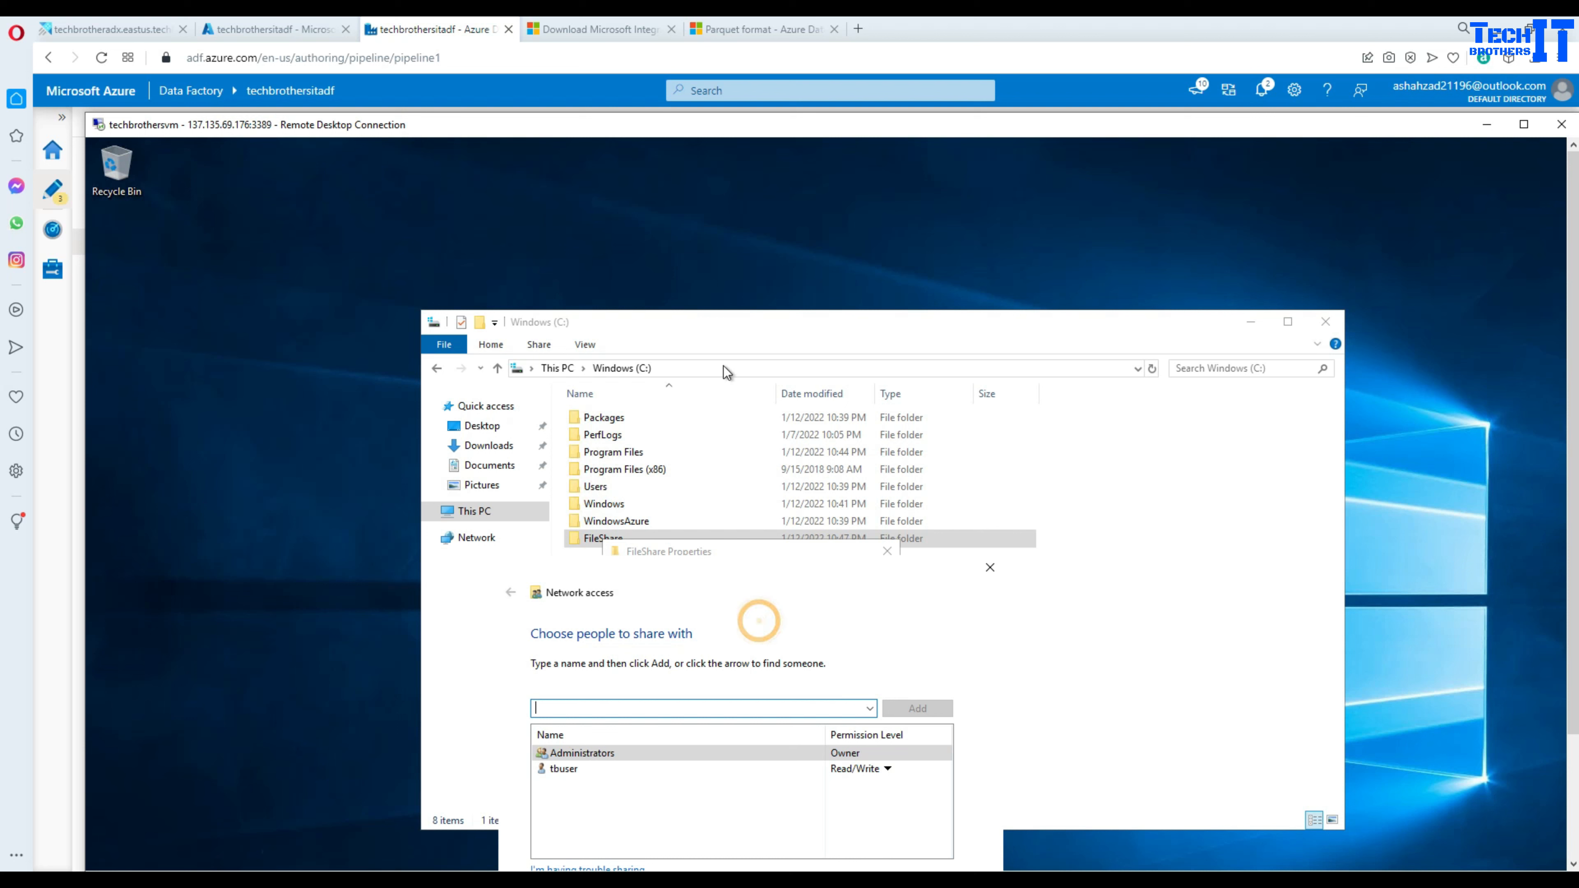
drag(660, 566, 671, 383)
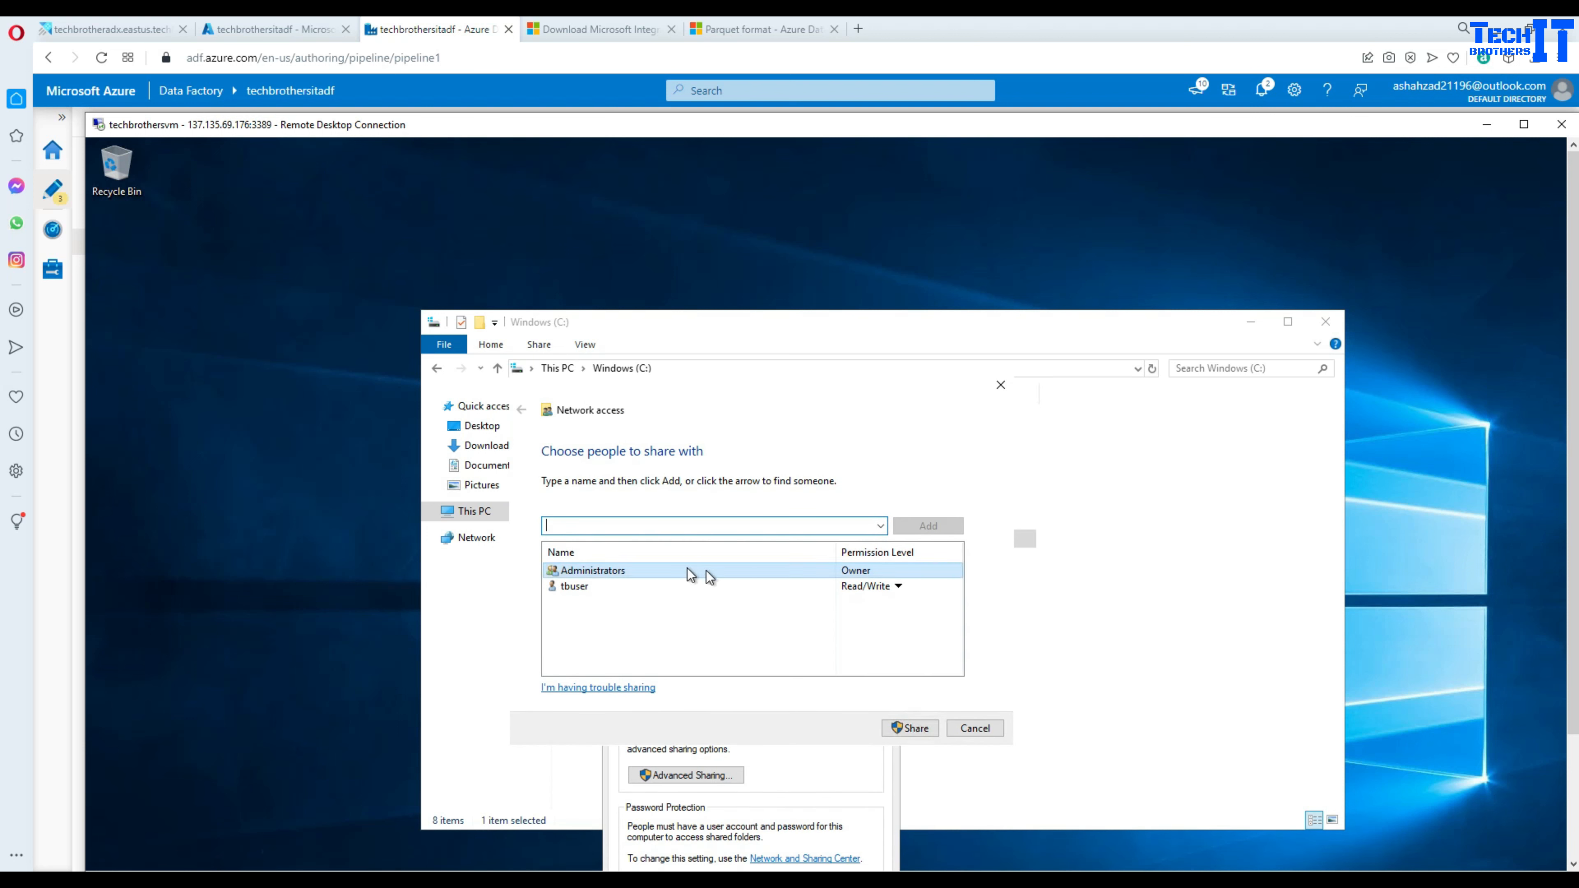
click(664, 528)
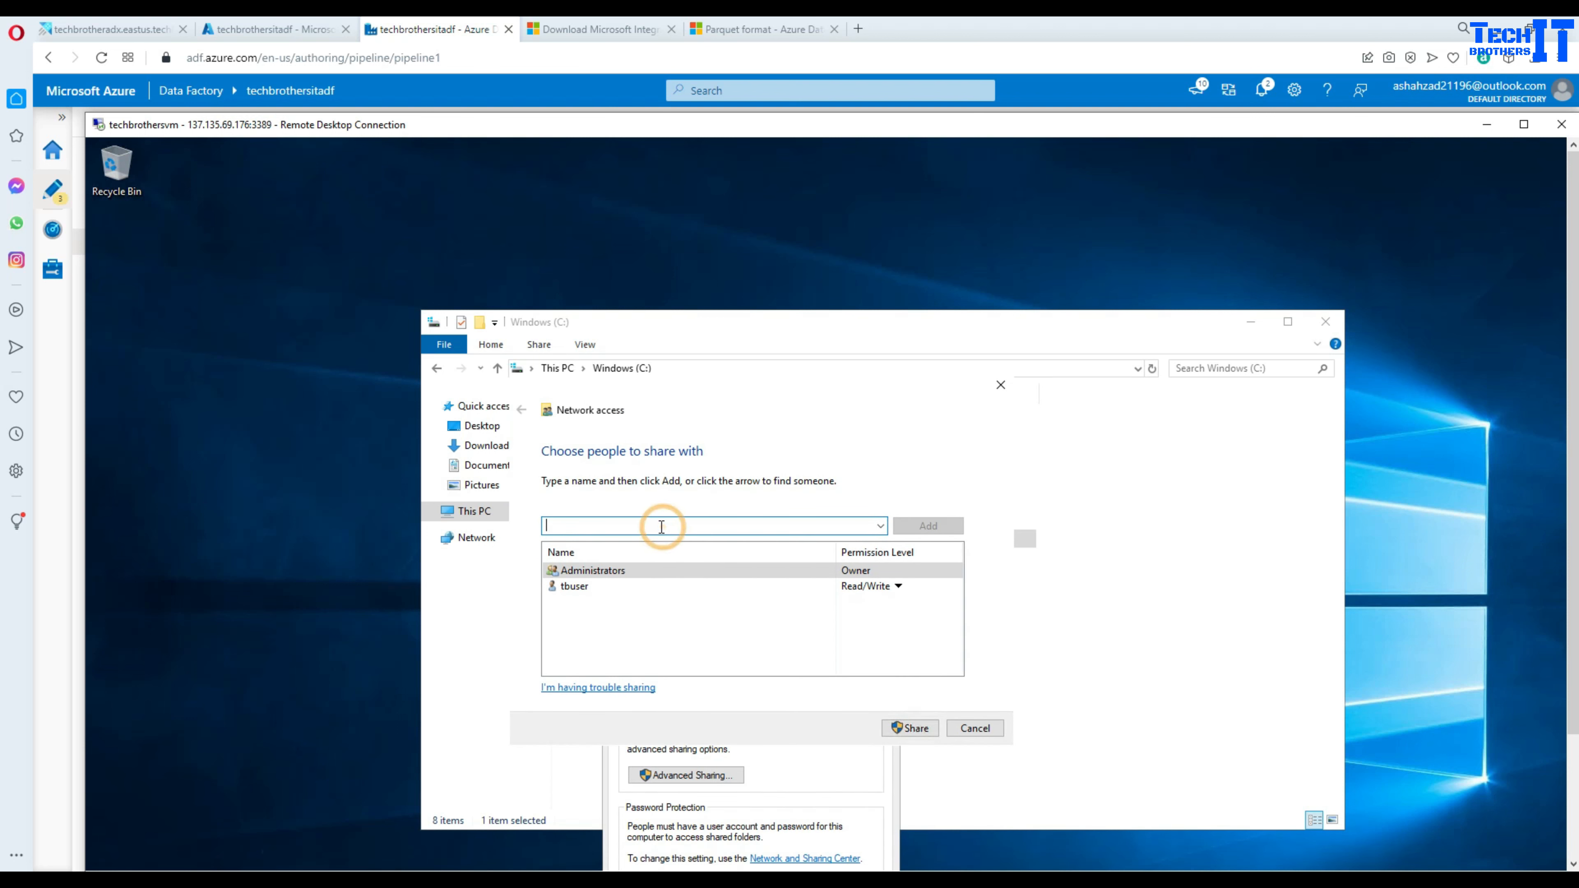
text(everyone)
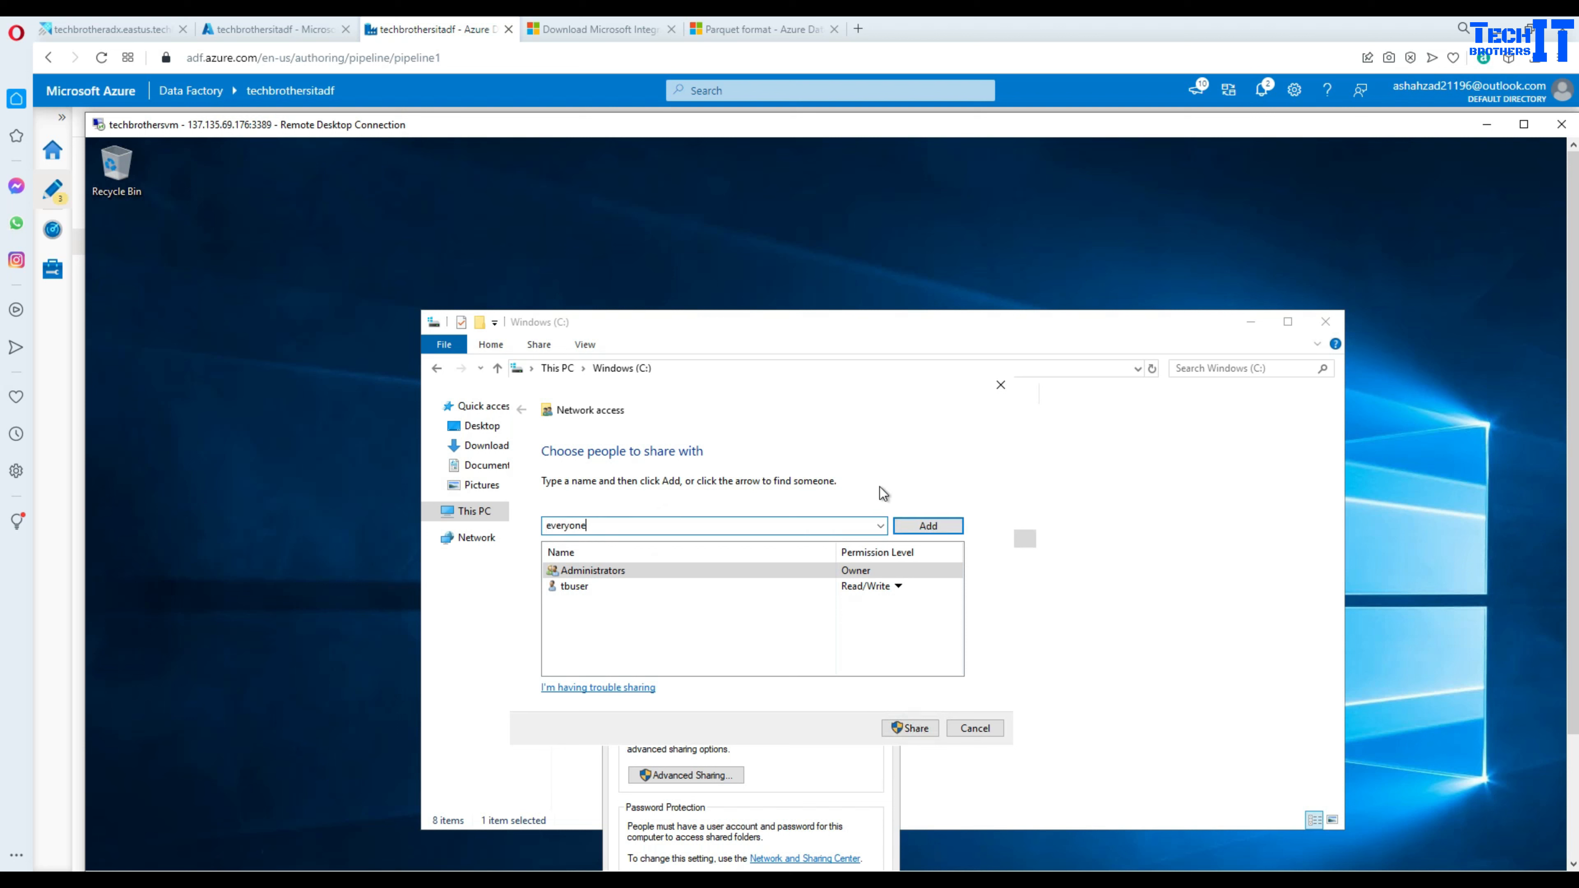
click(925, 526)
click(600, 585)
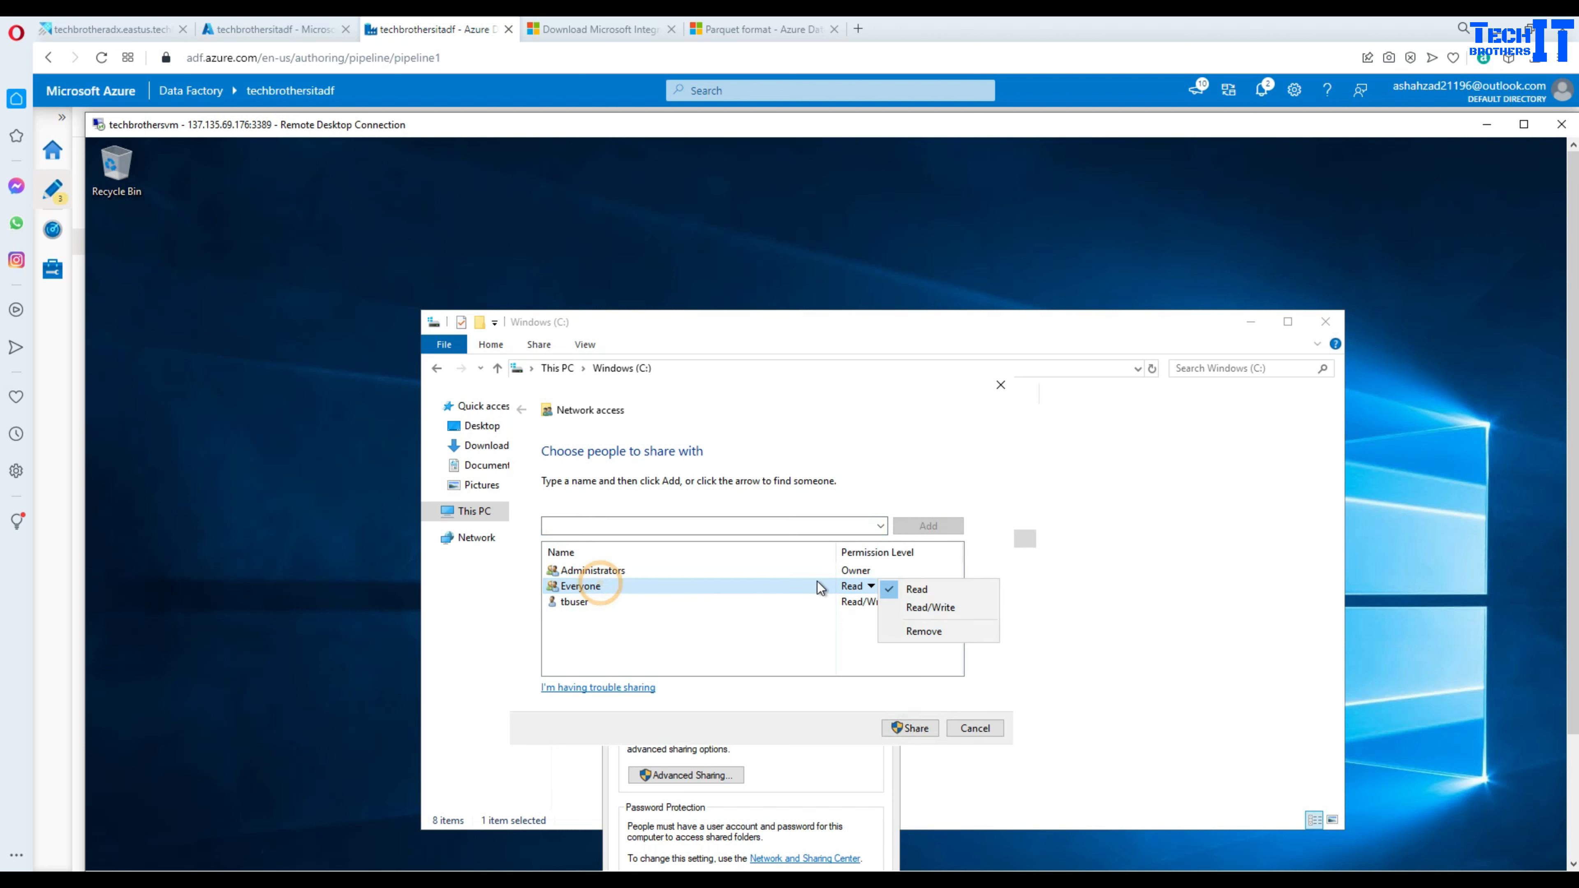
click(872, 587)
click(927, 611)
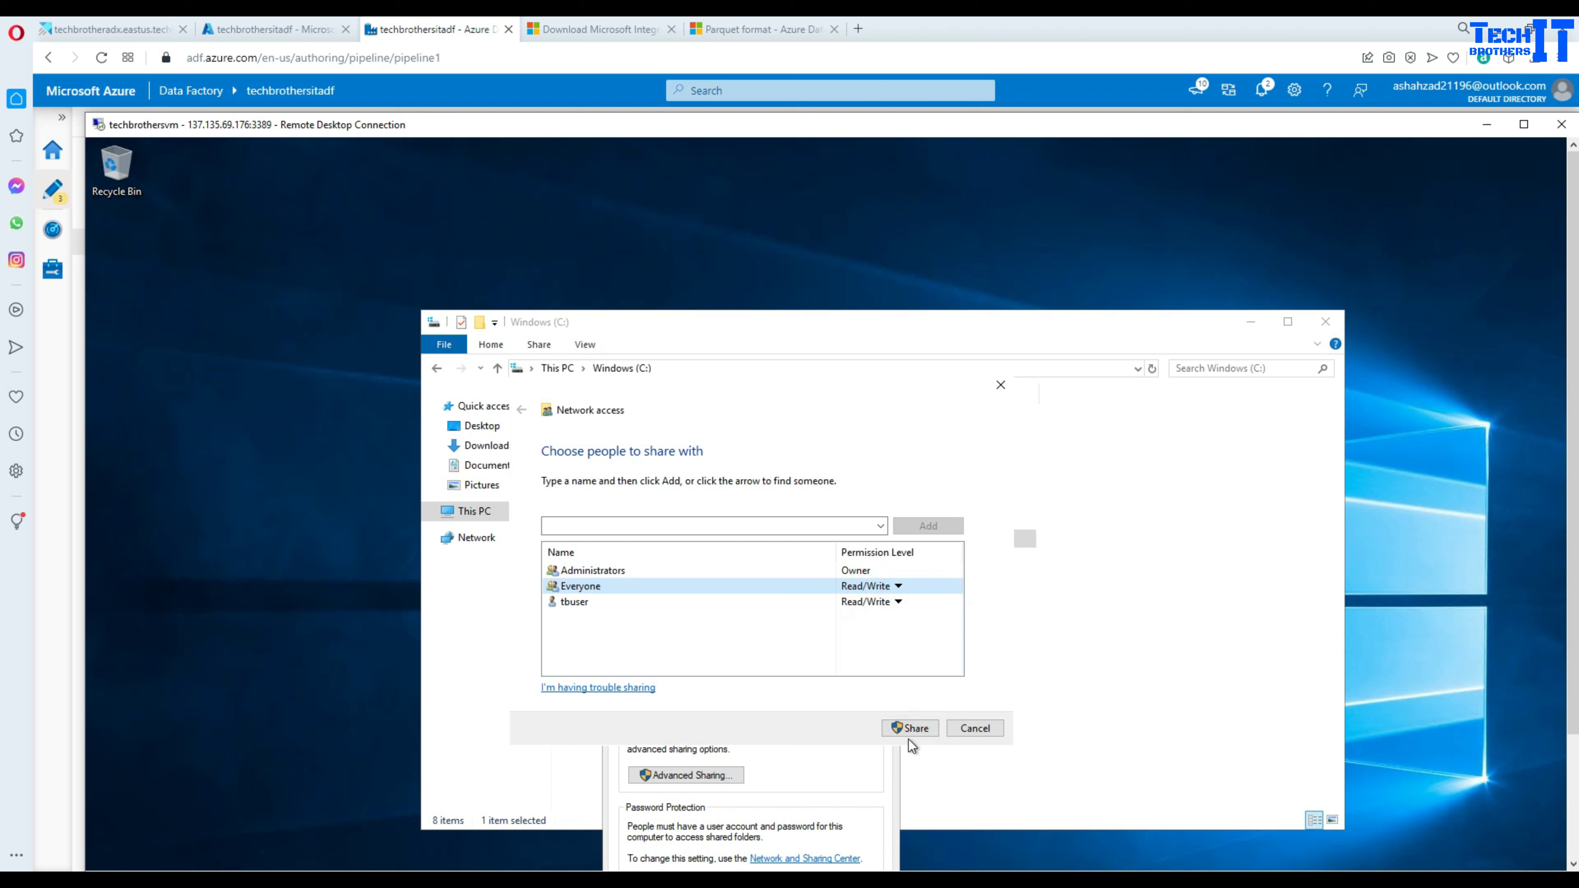
click(910, 727)
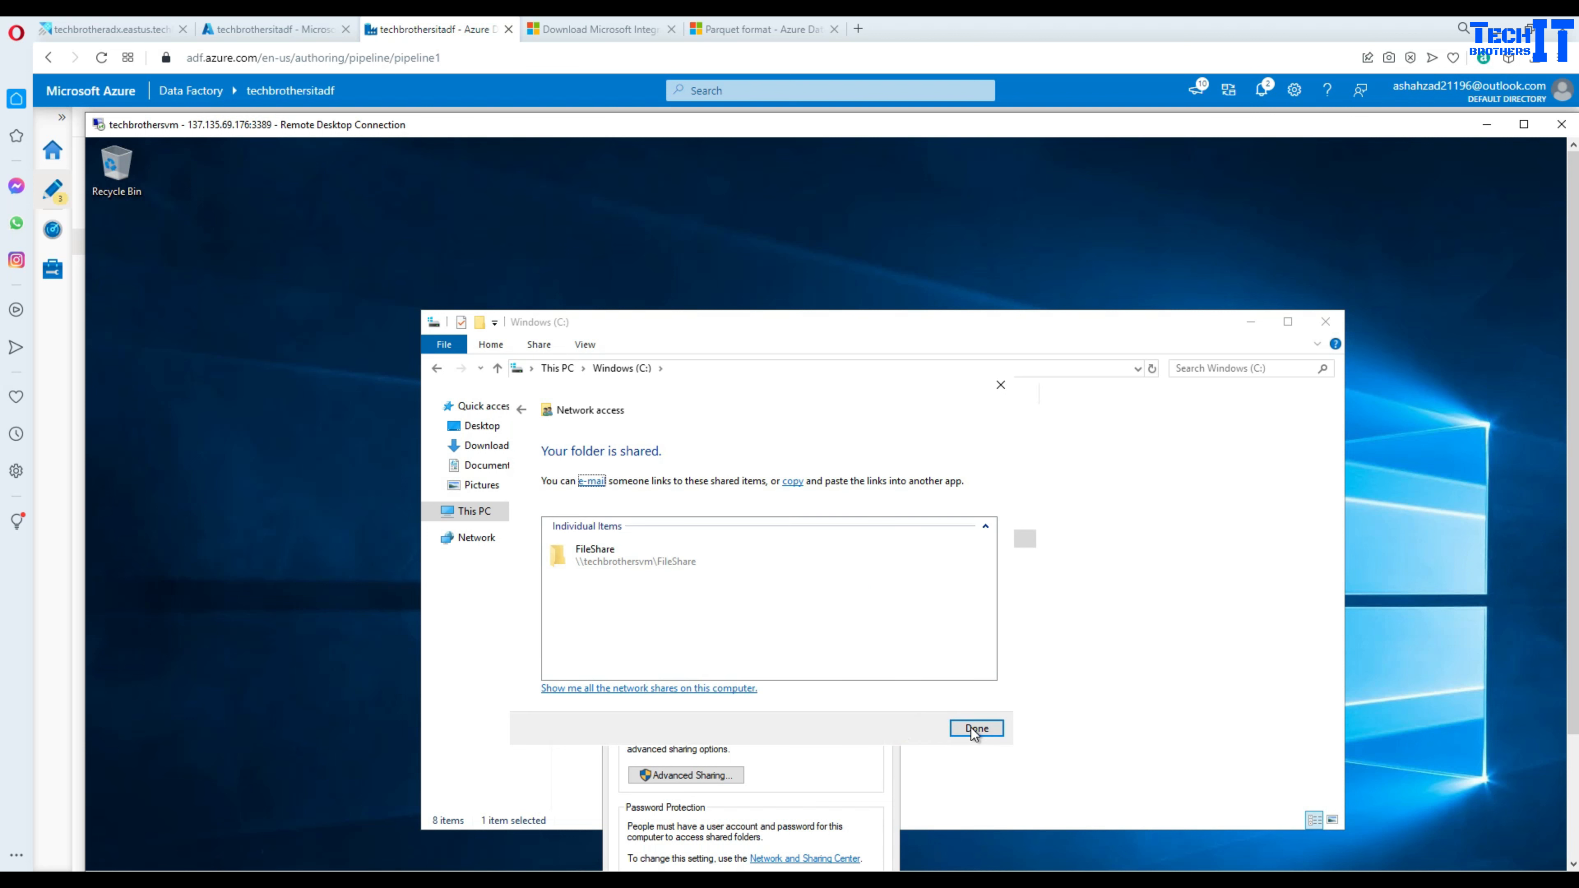
click(975, 729)
click(887, 551)
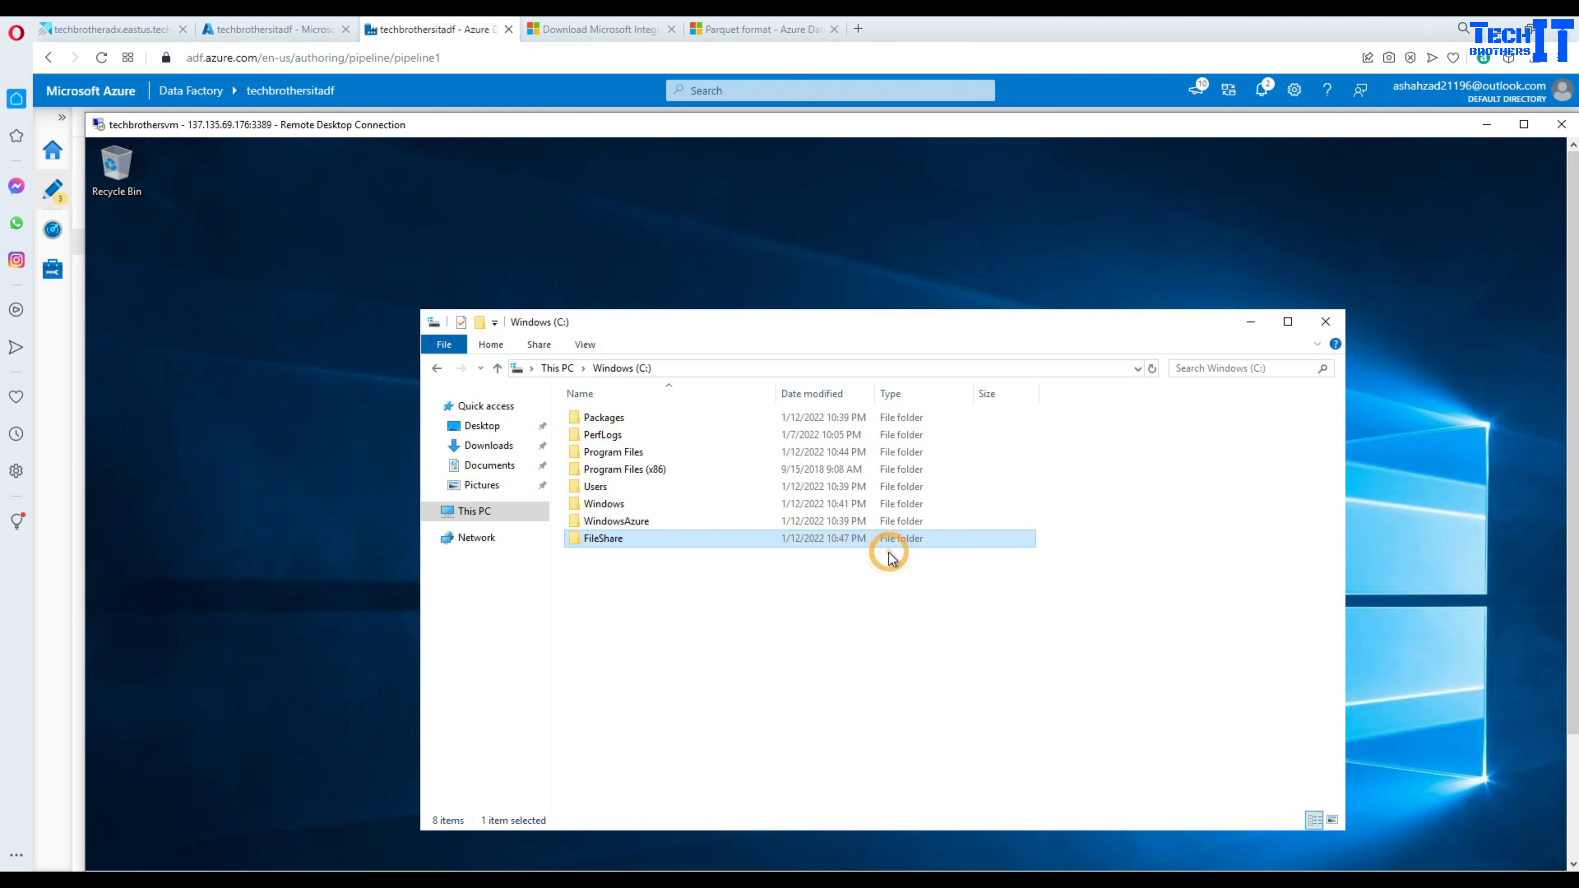
- Back in the pipeline1 authoring page, rerun the pipeline in debug mode
click(300, 33)
click(300, 33)
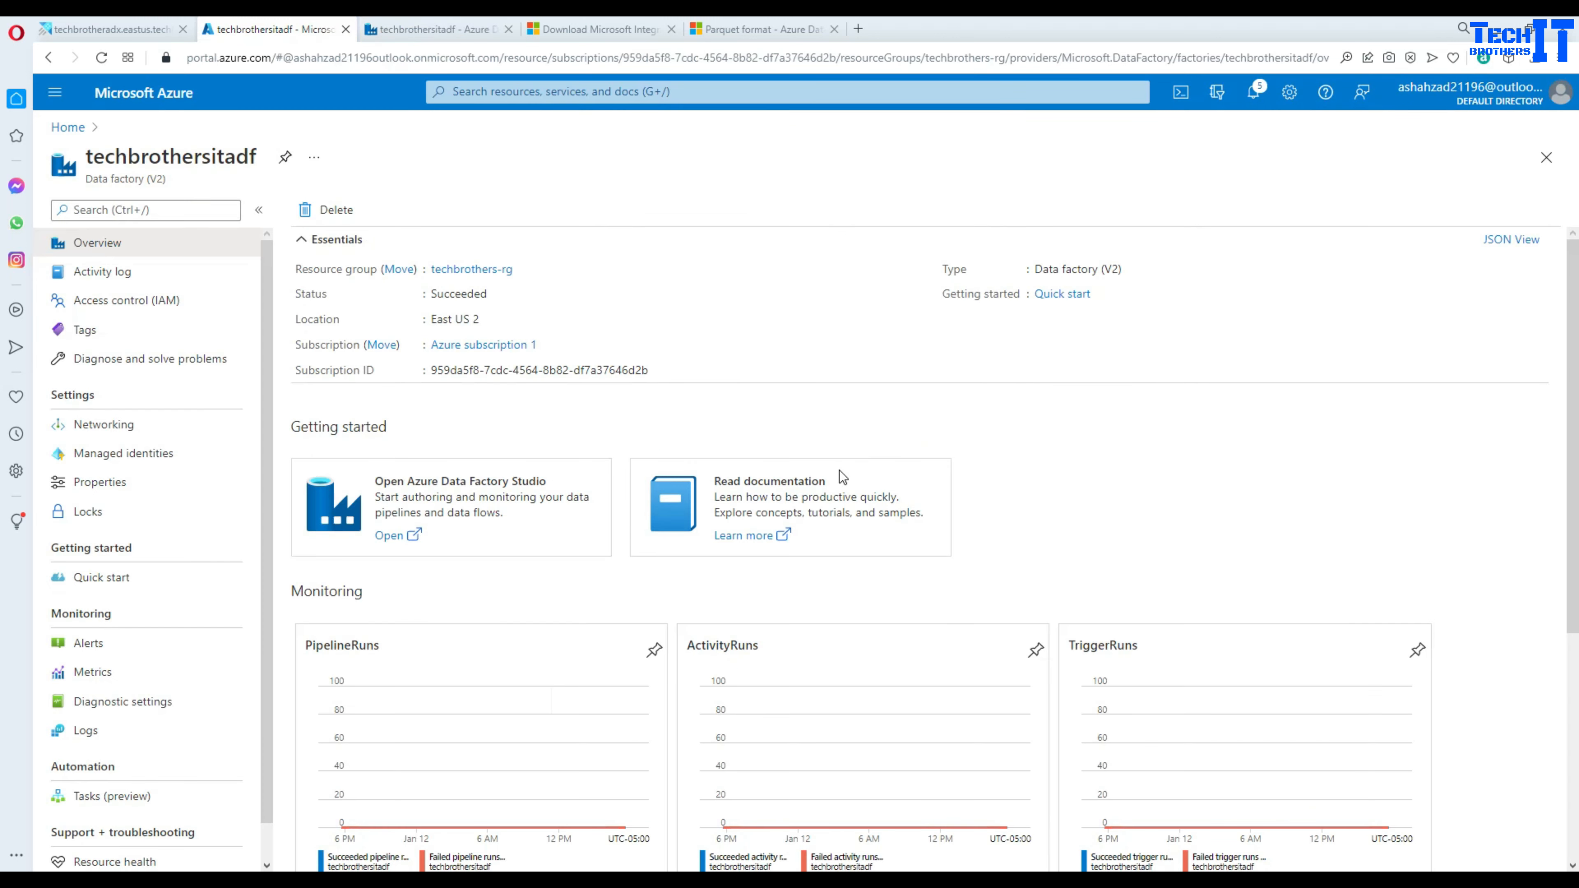
click(407, 25)
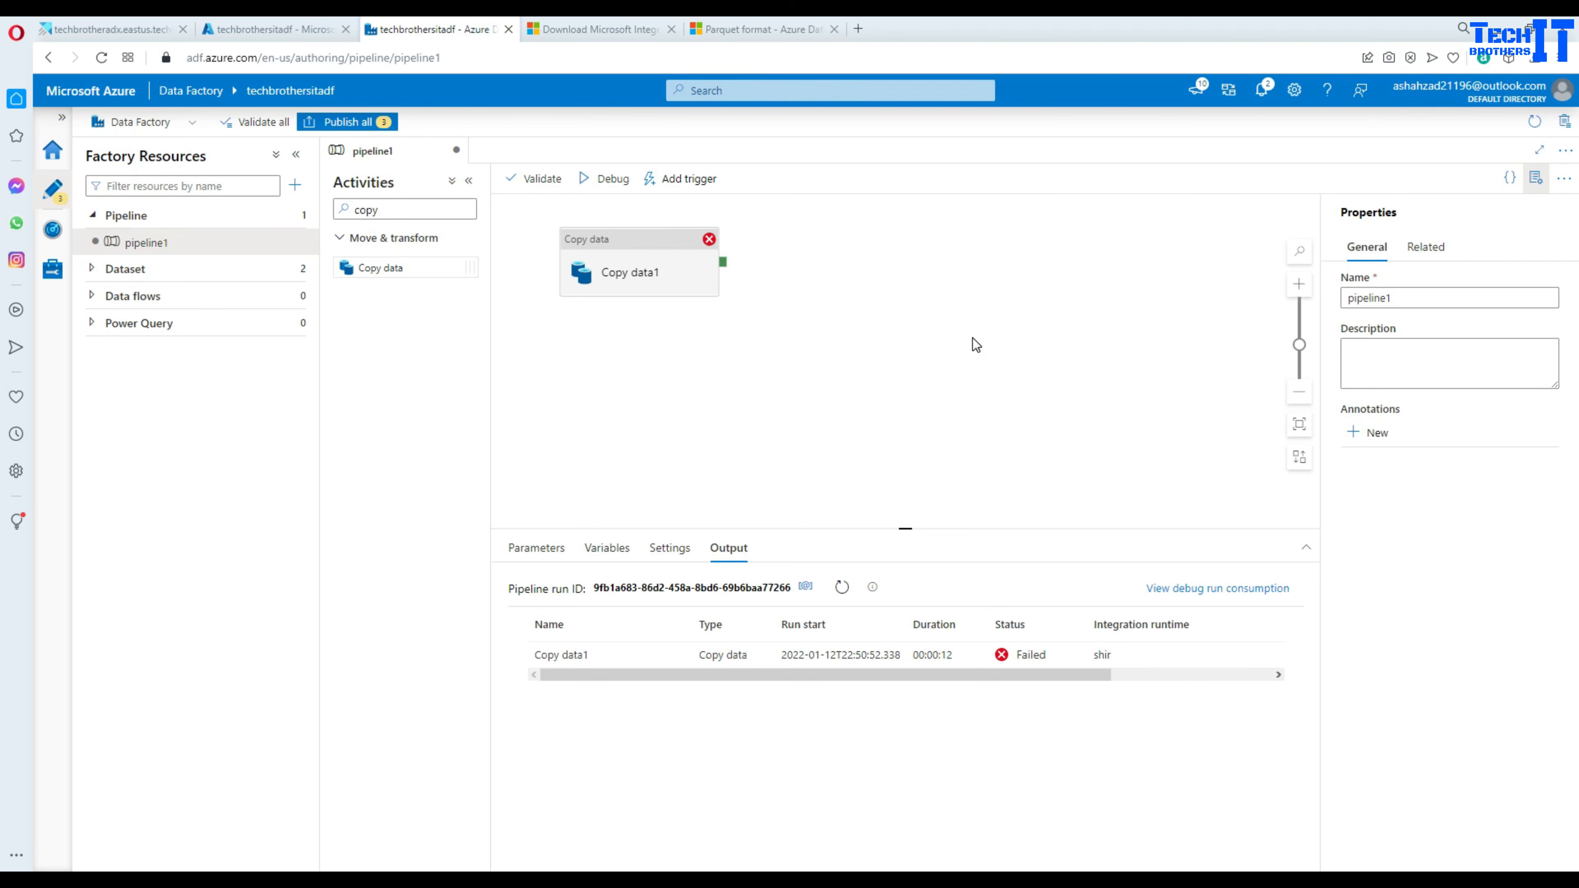
click(606, 178)
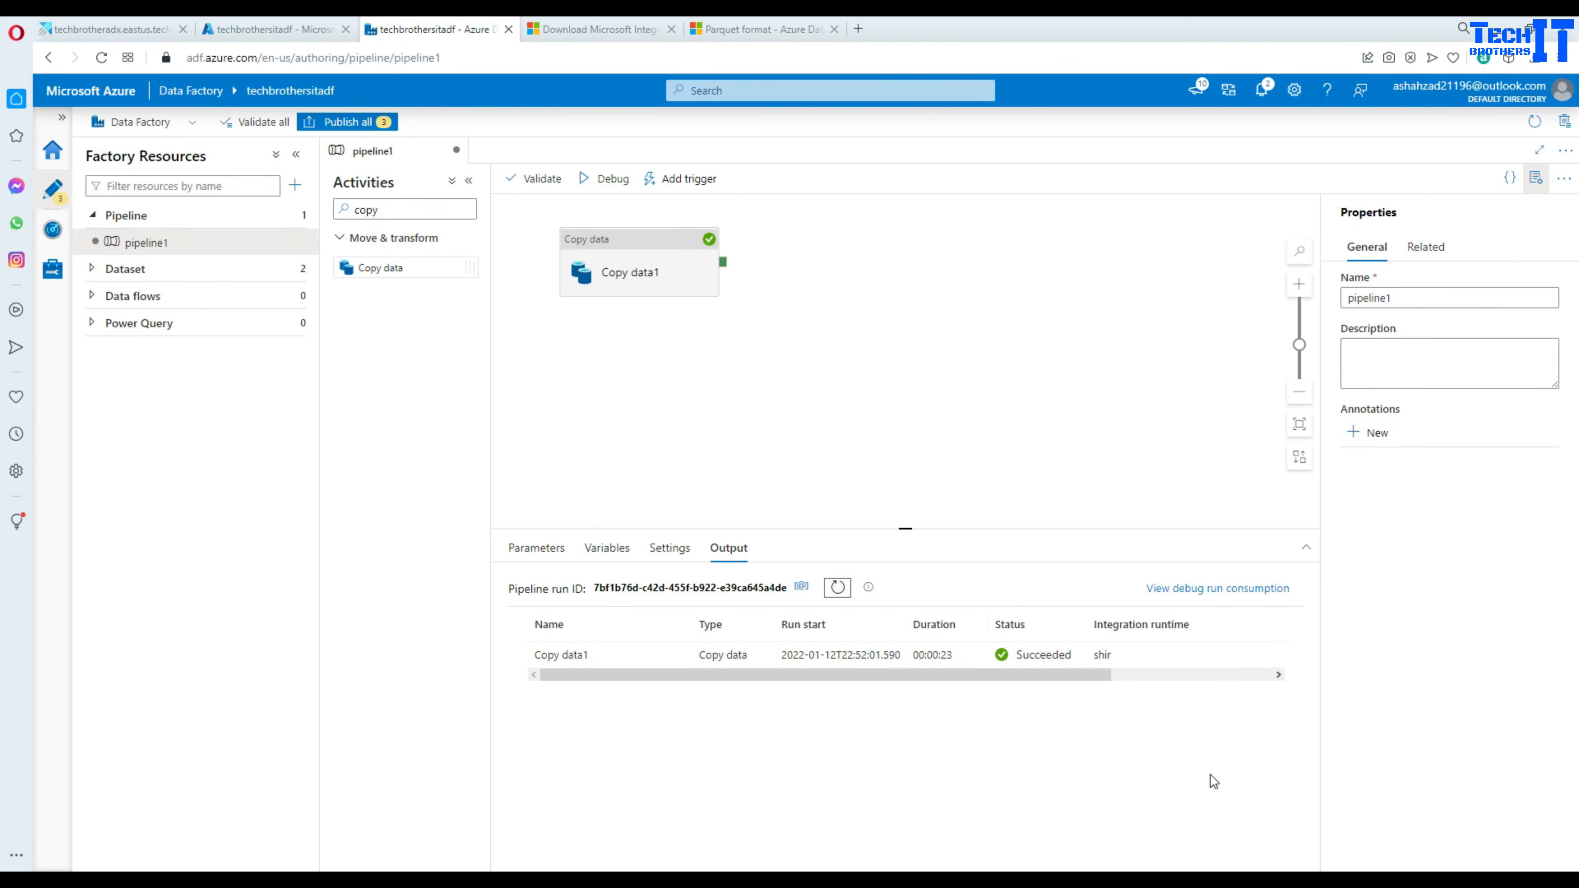
click(1306, 878)
- Open onprem.csv from FileShare in Notepad, review its three CSV lines, and close it
double_click(625, 540)
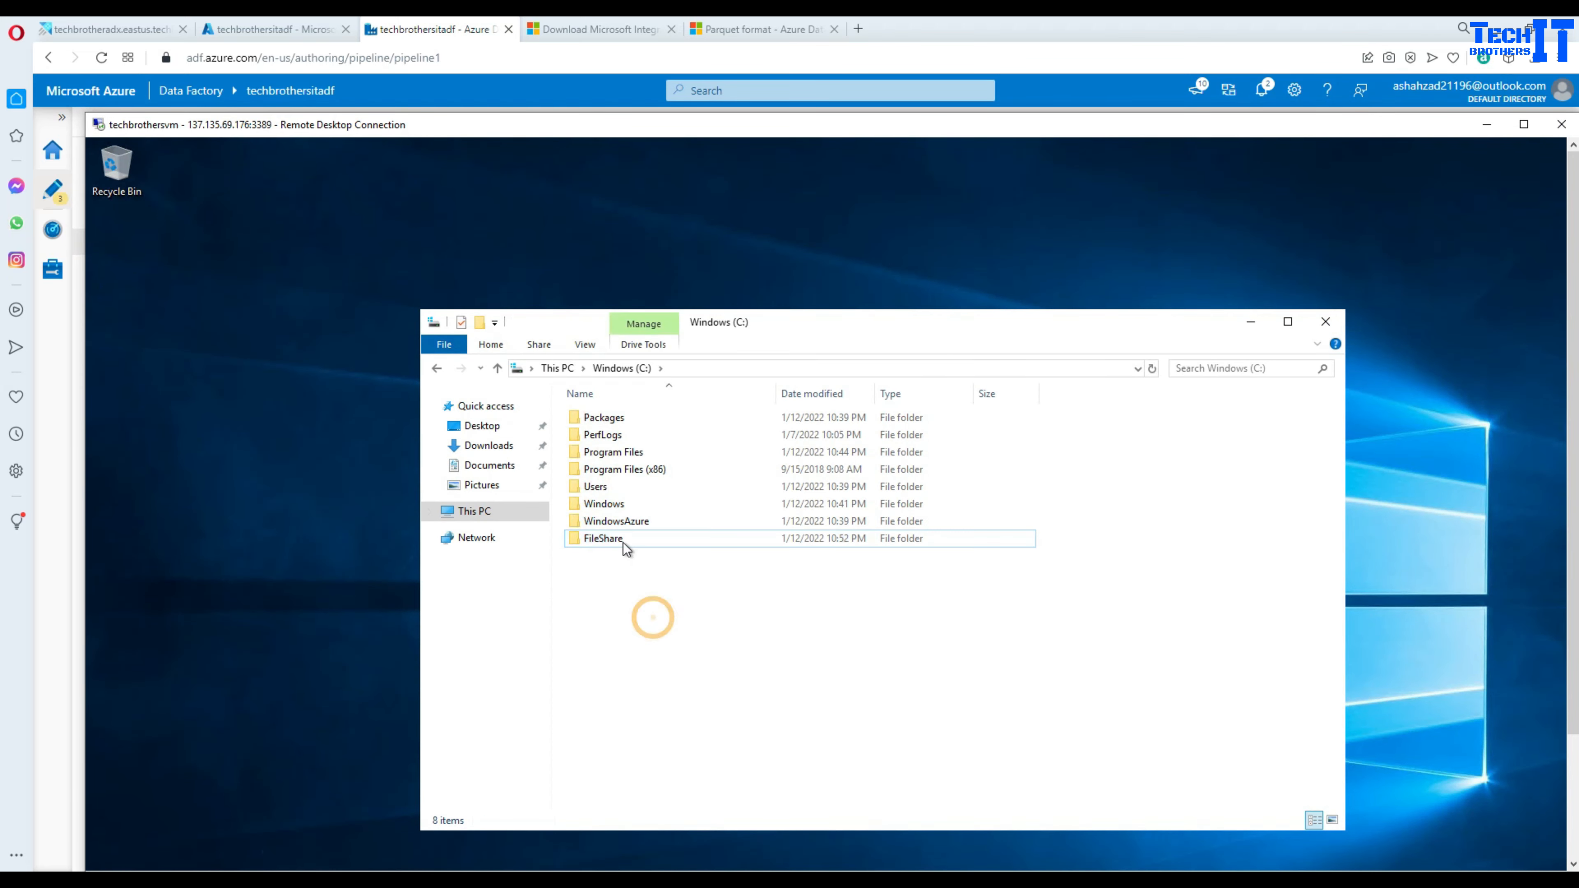
click(607, 424)
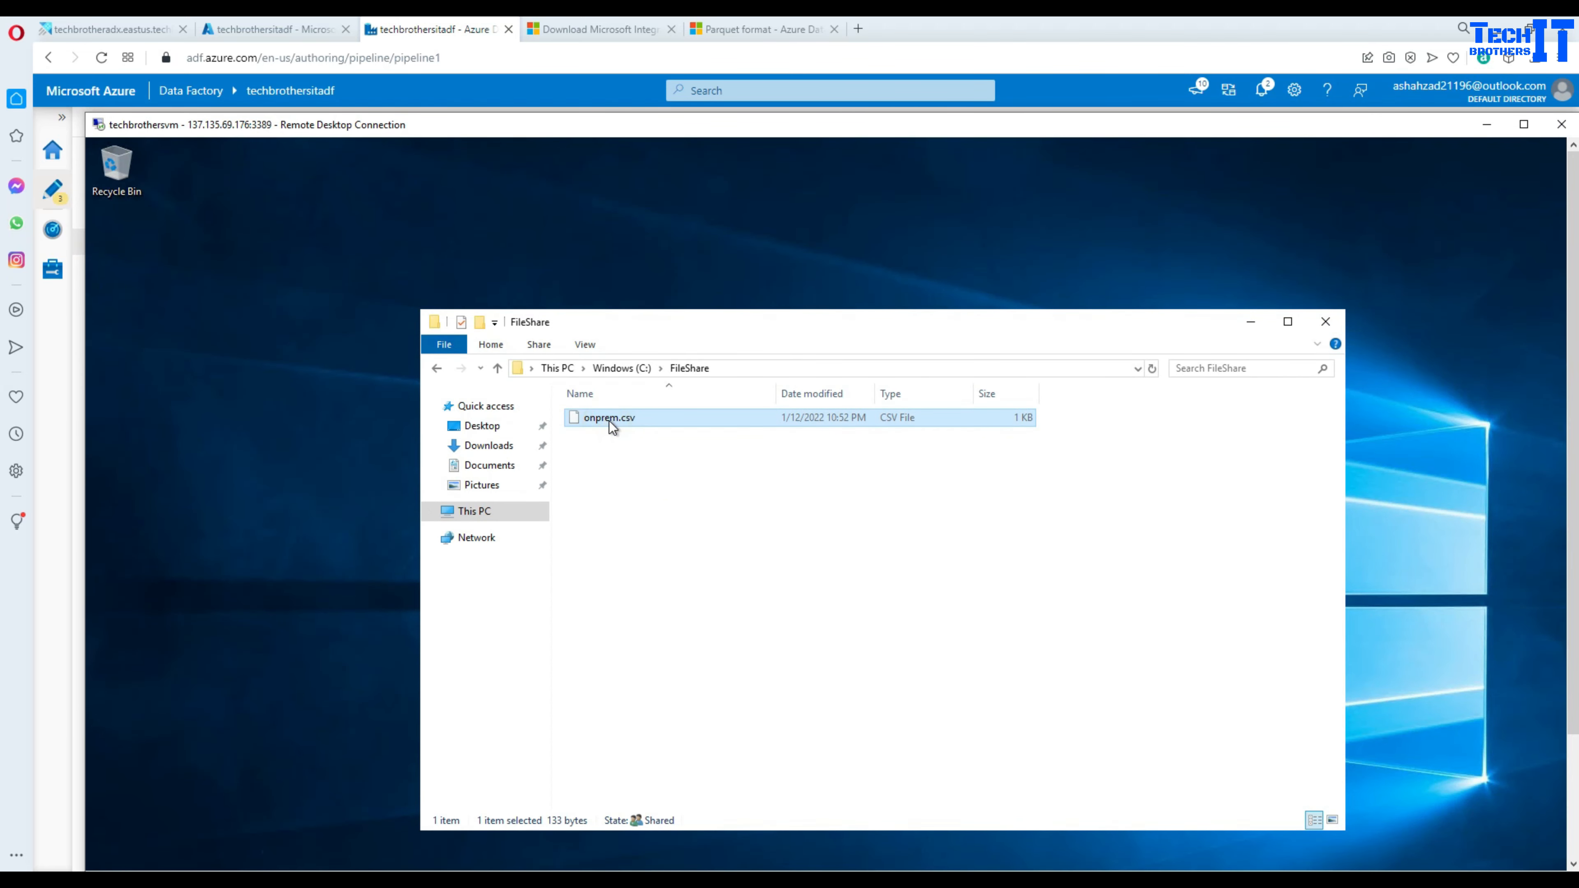
right_click(607, 422)
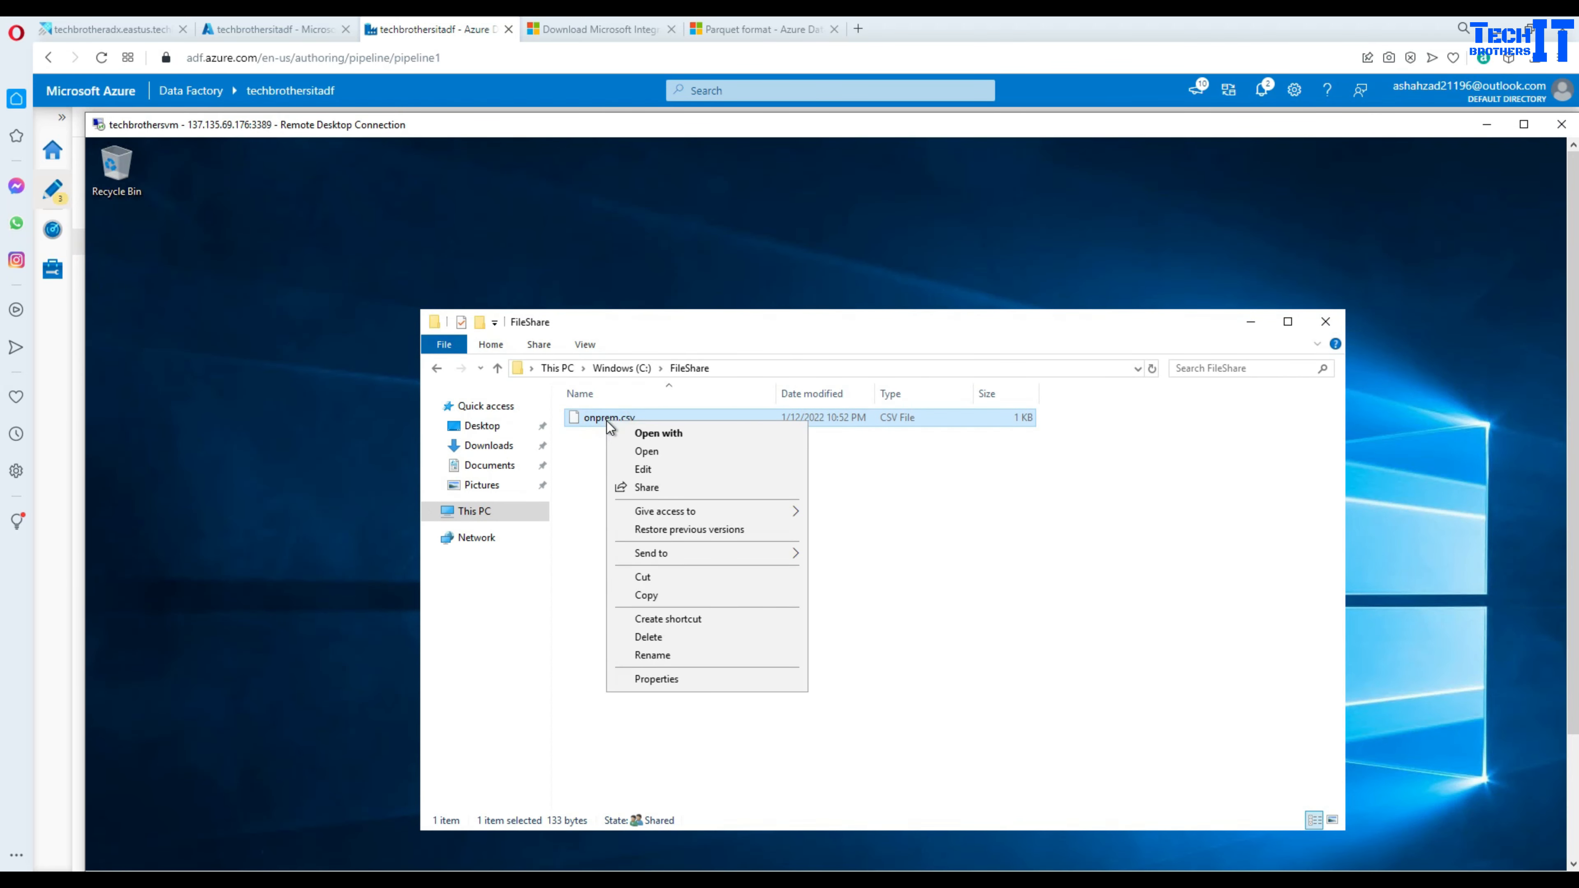
click(650, 470)
click(370, 280)
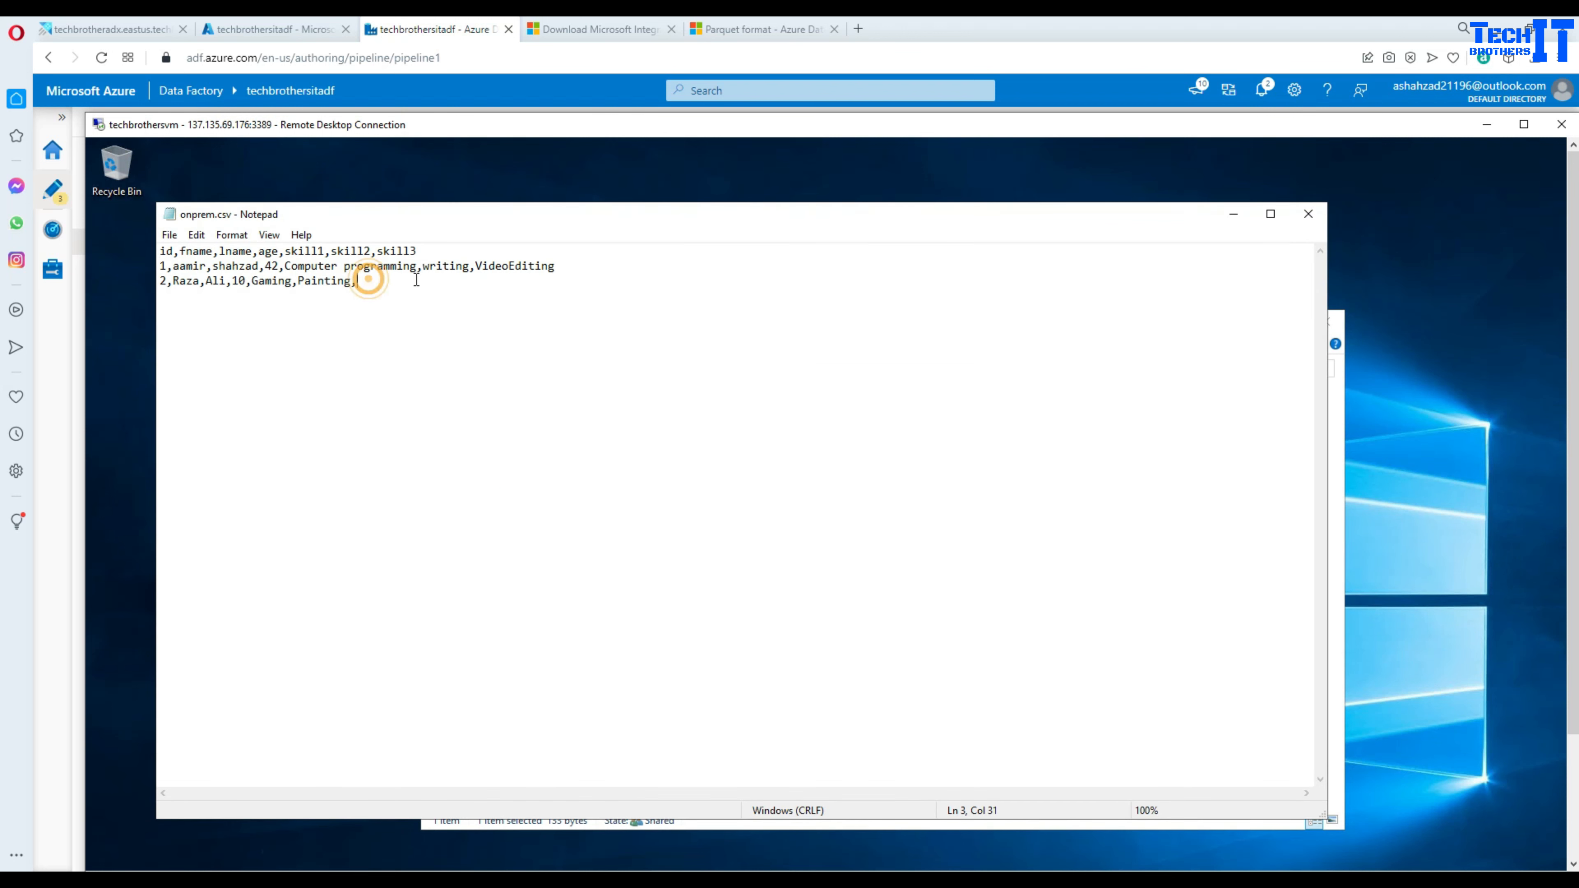
drag(159, 252, 389, 280)
click(411, 301)
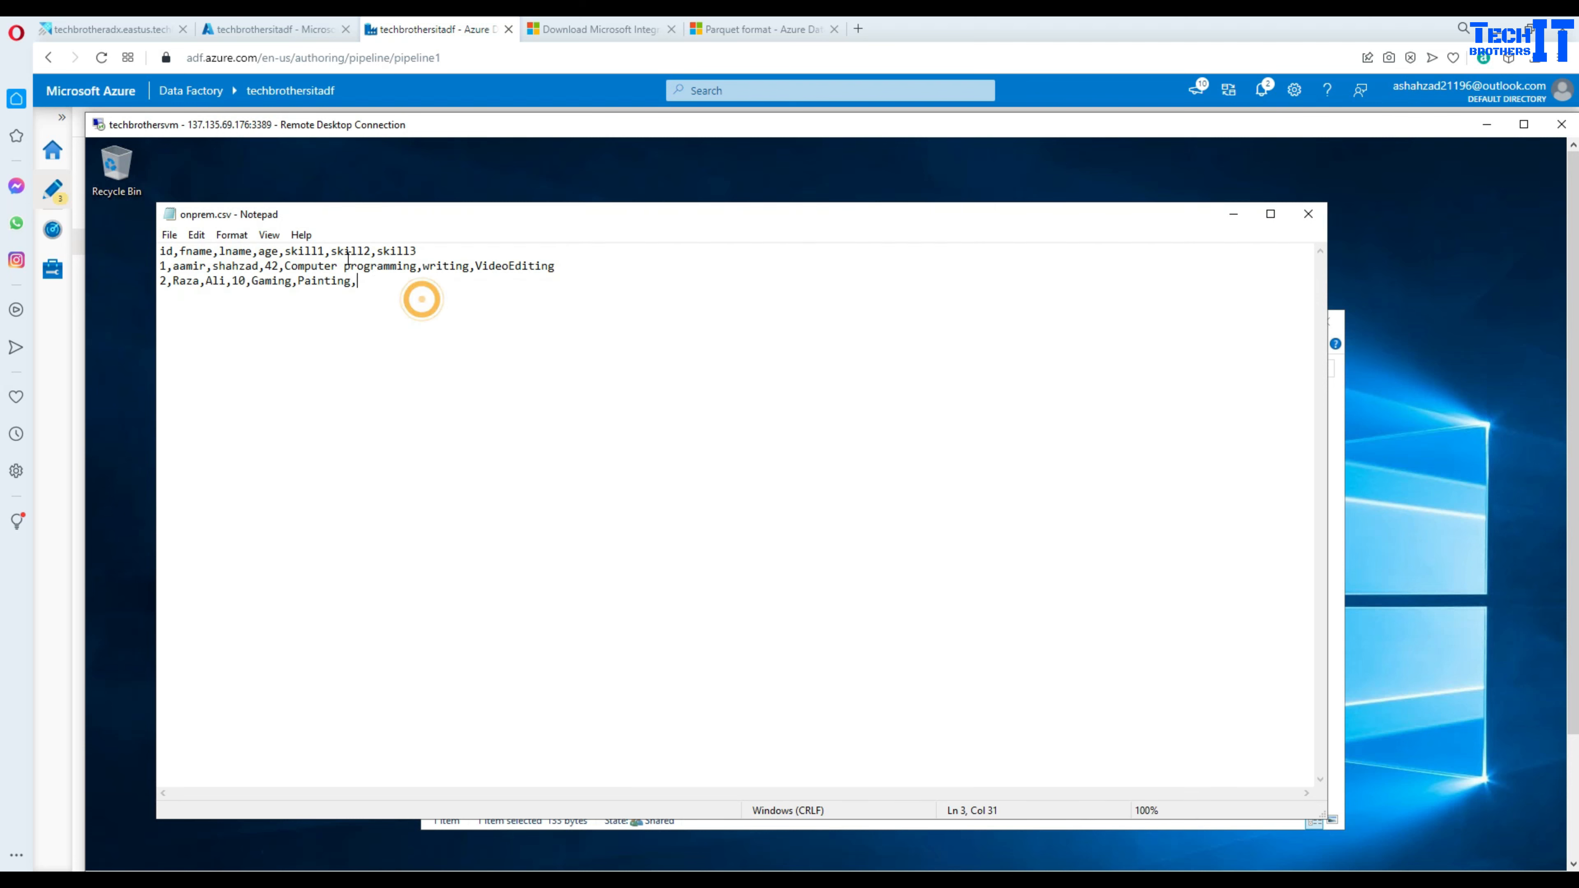
click(1309, 213)
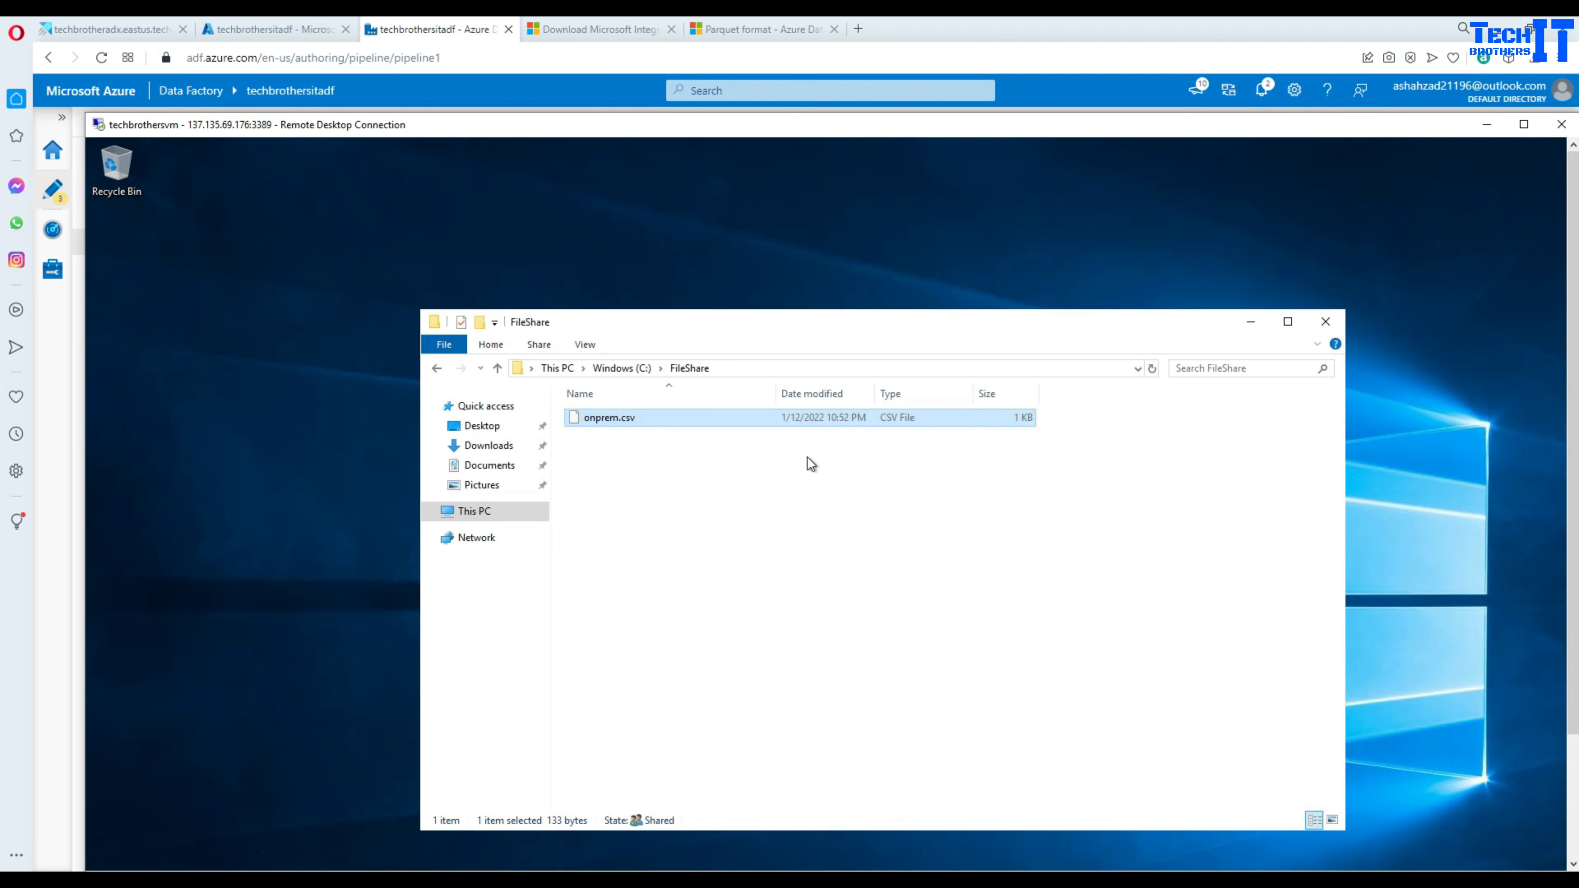
- Reopen FileShare from the C: drive and return to the data factory's portal overview
click(707, 501)
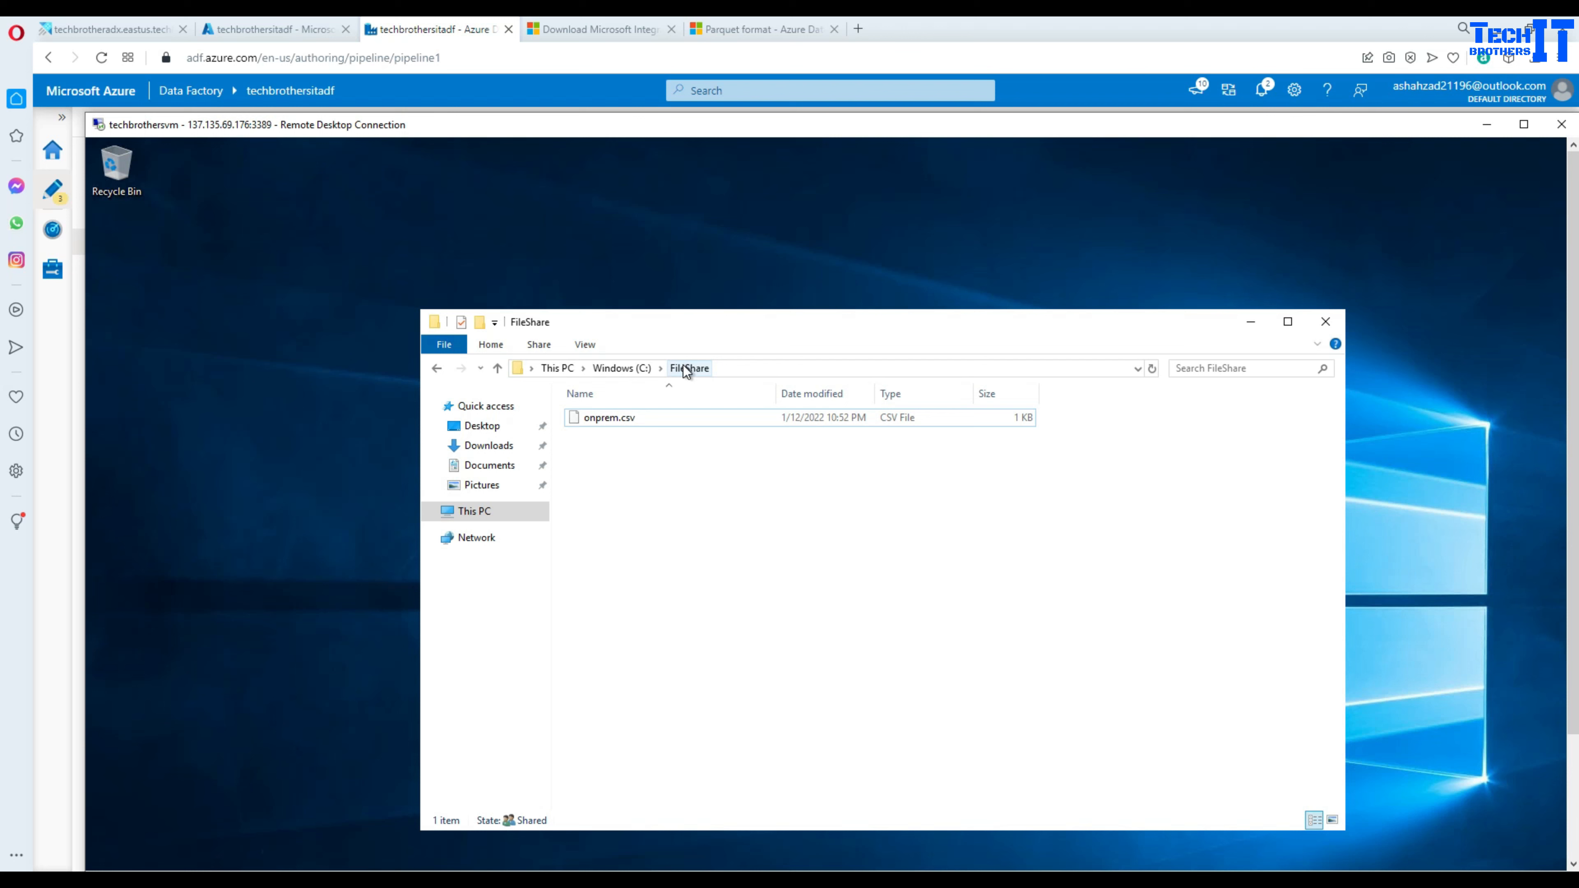
click(622, 368)
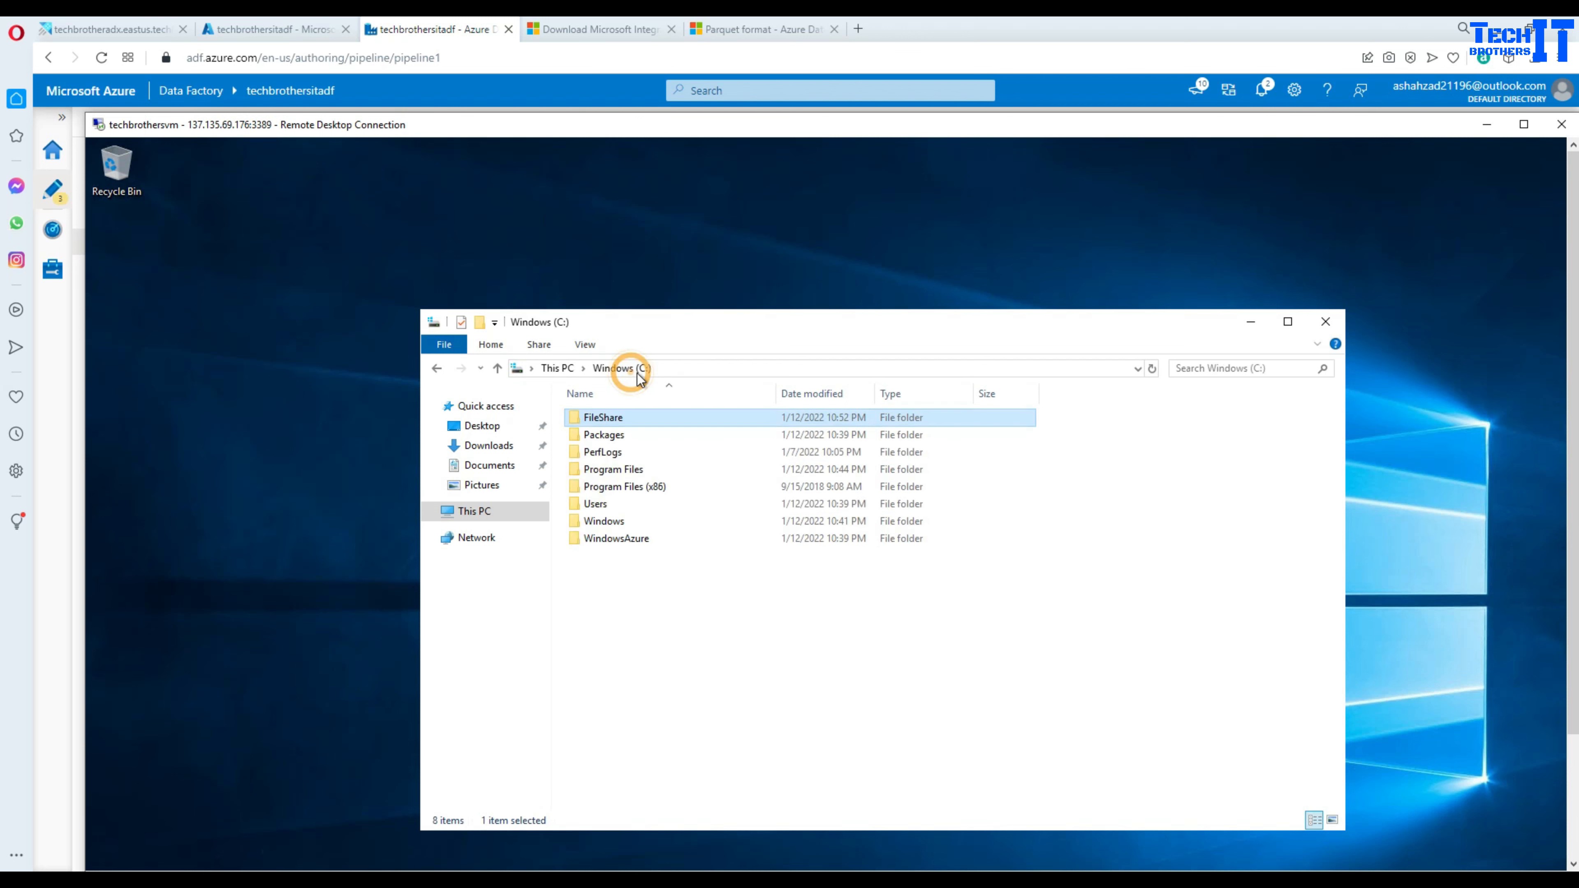
double_click(604, 419)
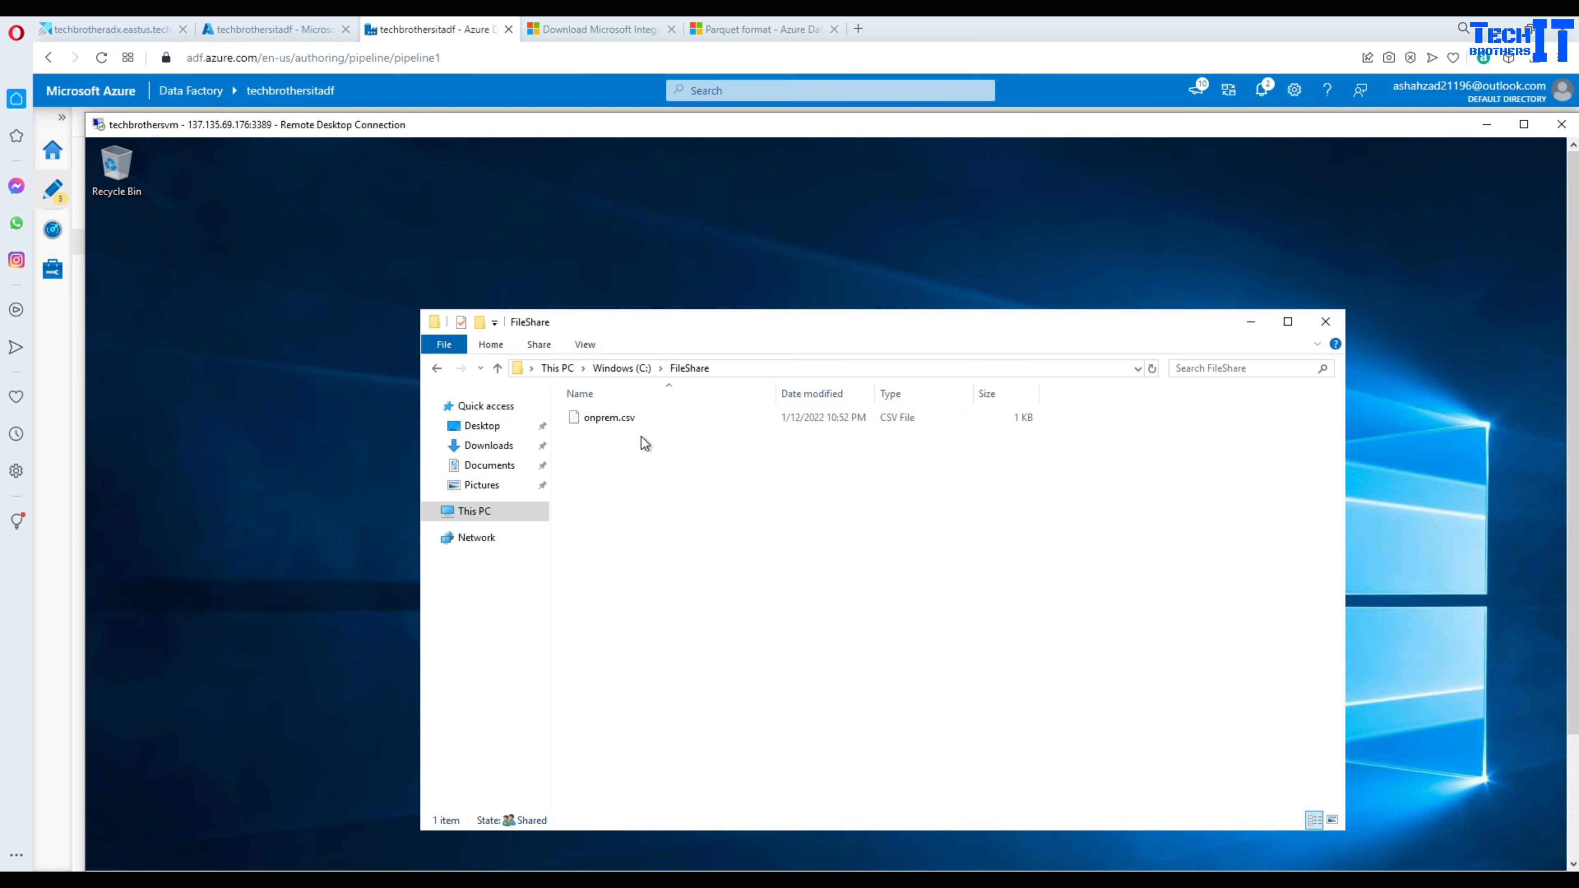
click(291, 31)
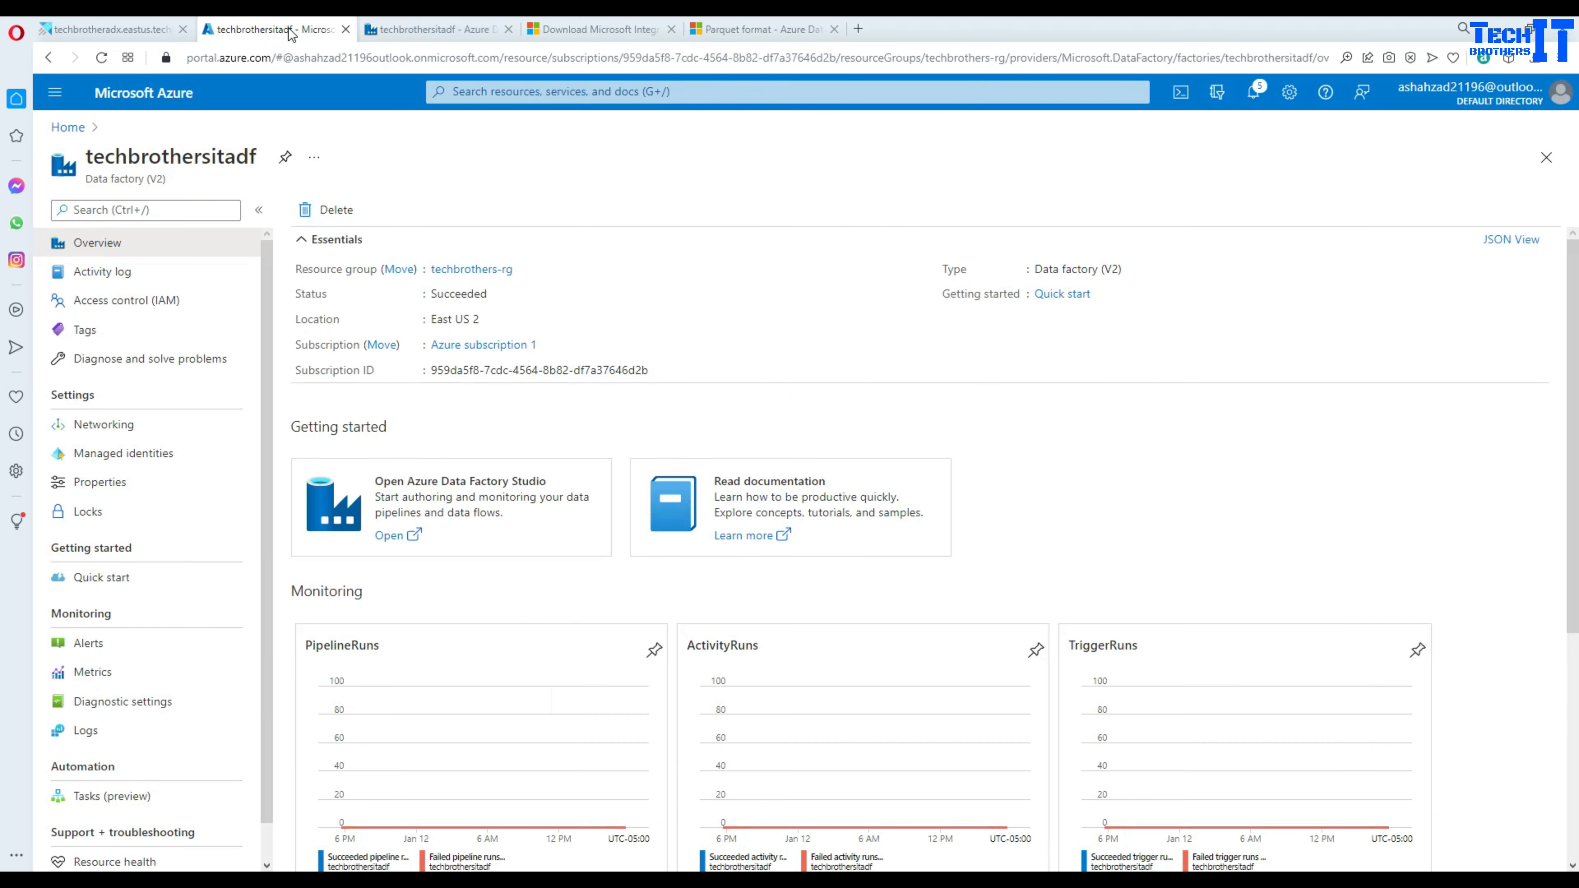
- Open Copy data1's sink dataset DelimitedText2 and review its FileServer1 linked service settings
click(429, 29)
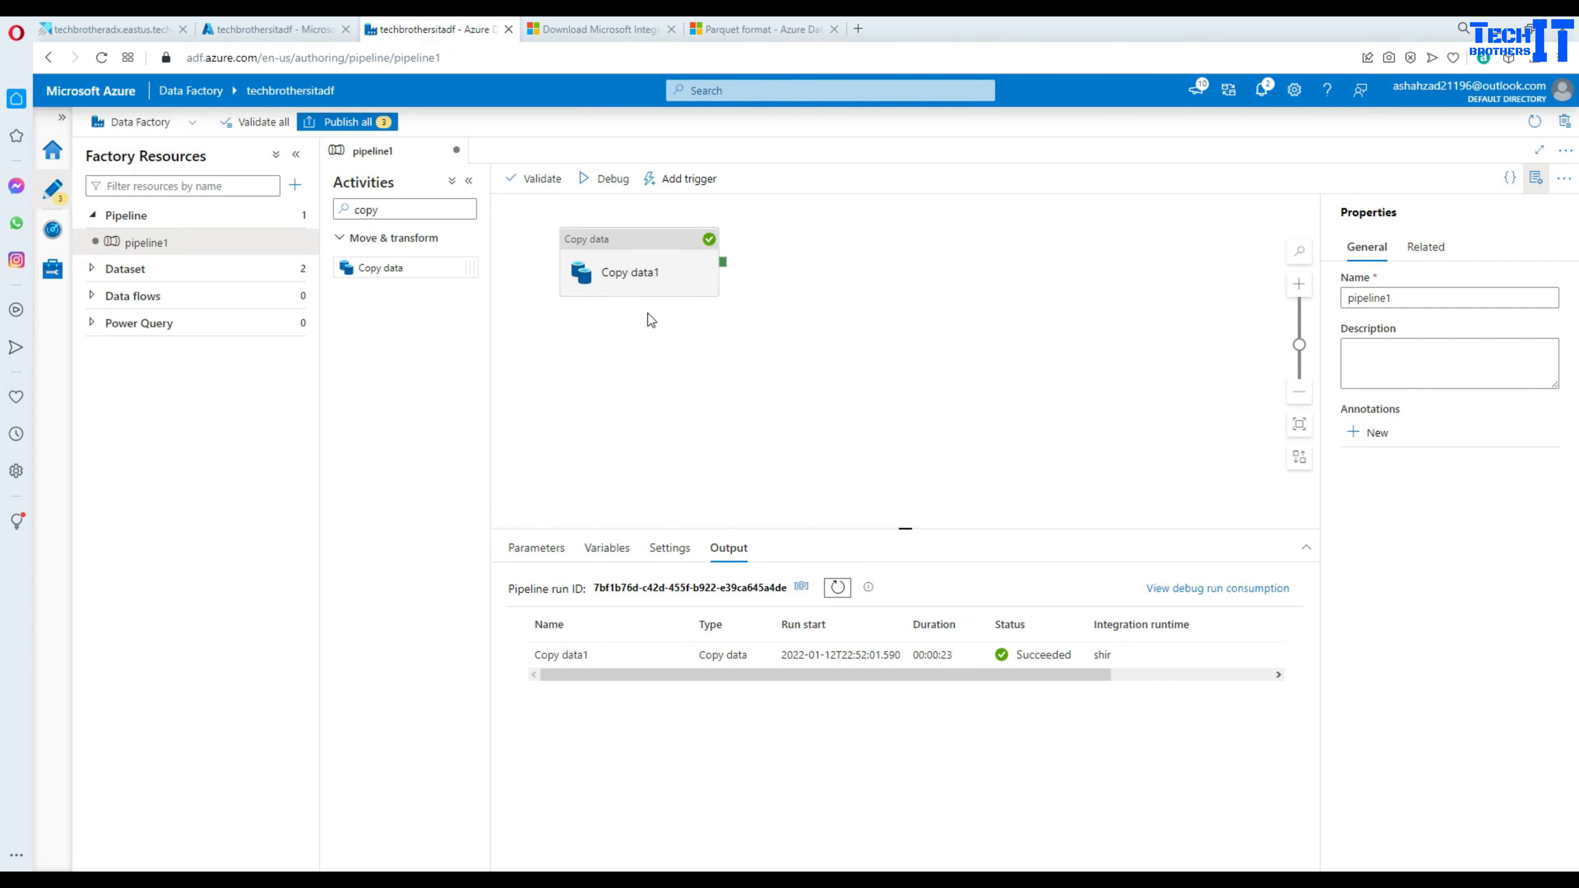
click(650, 283)
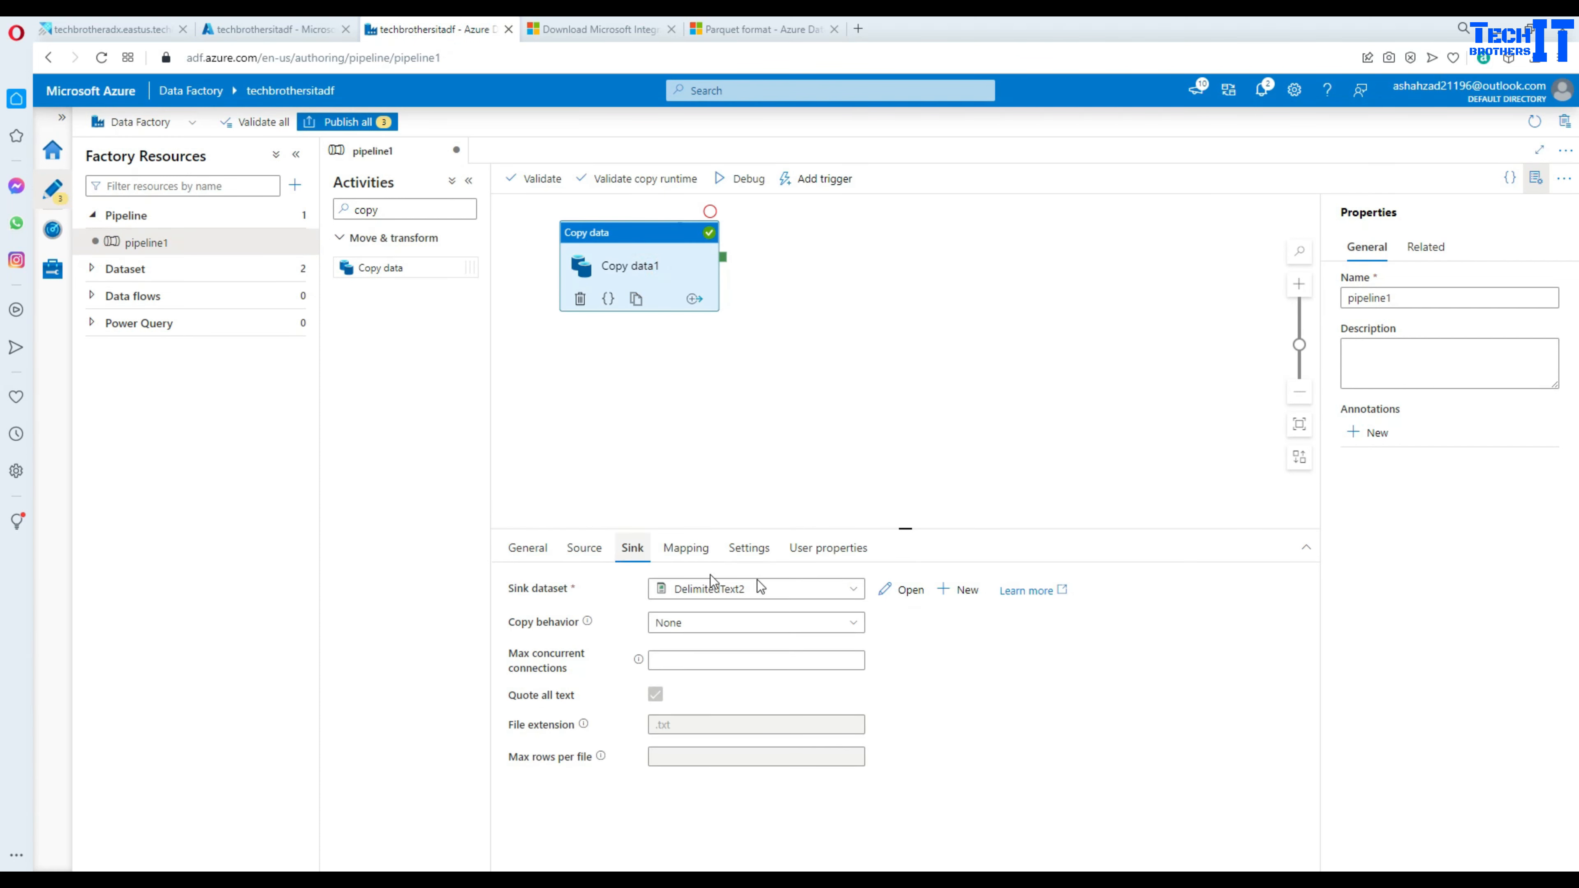
click(907, 592)
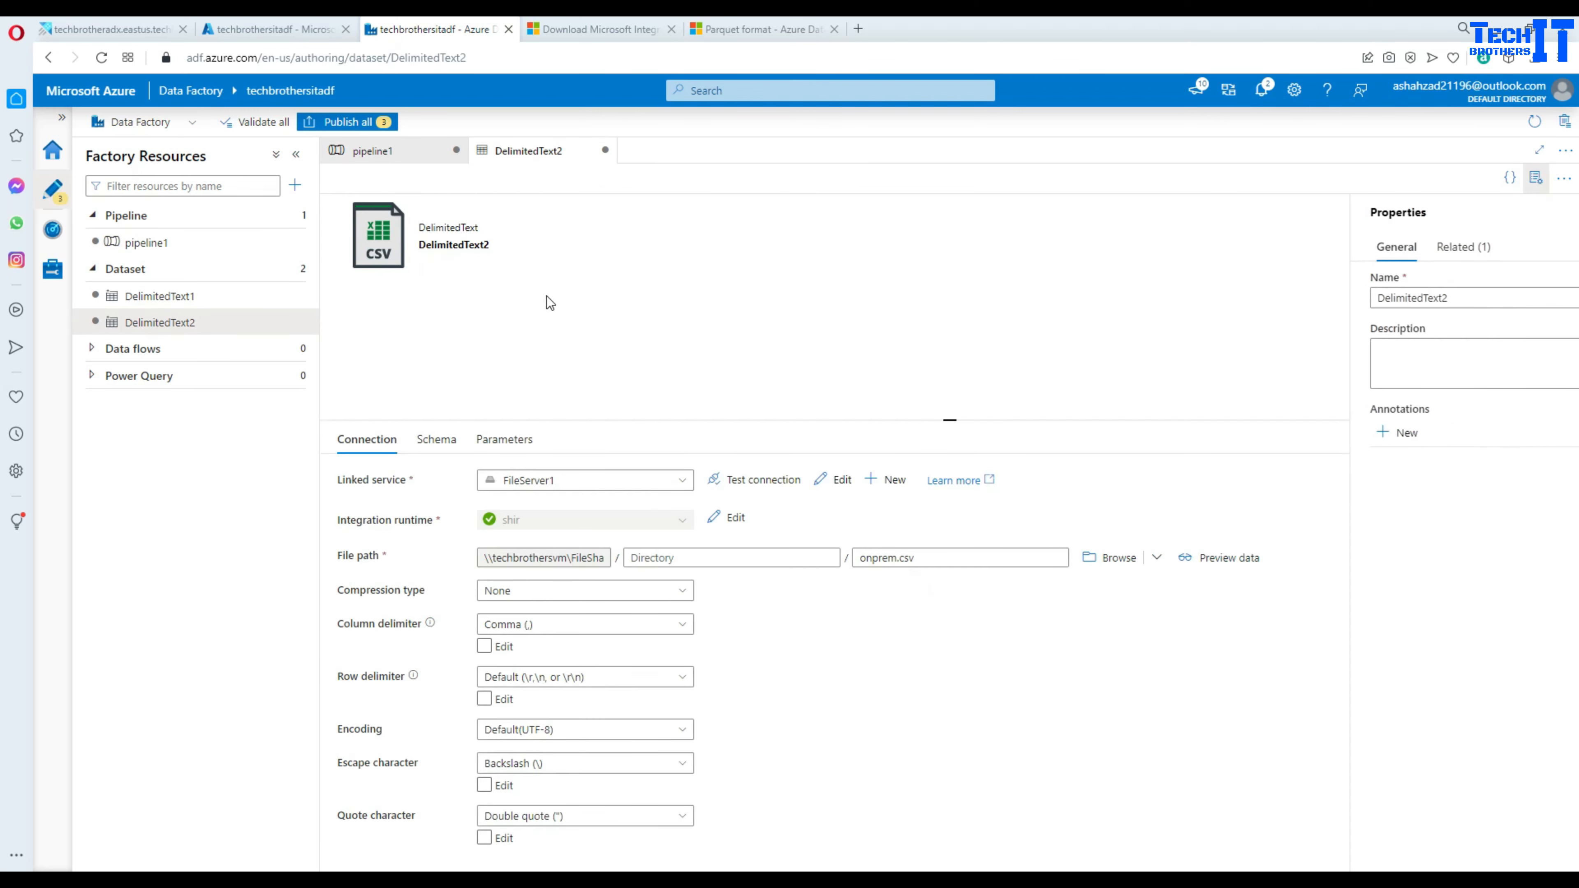
click(836, 480)
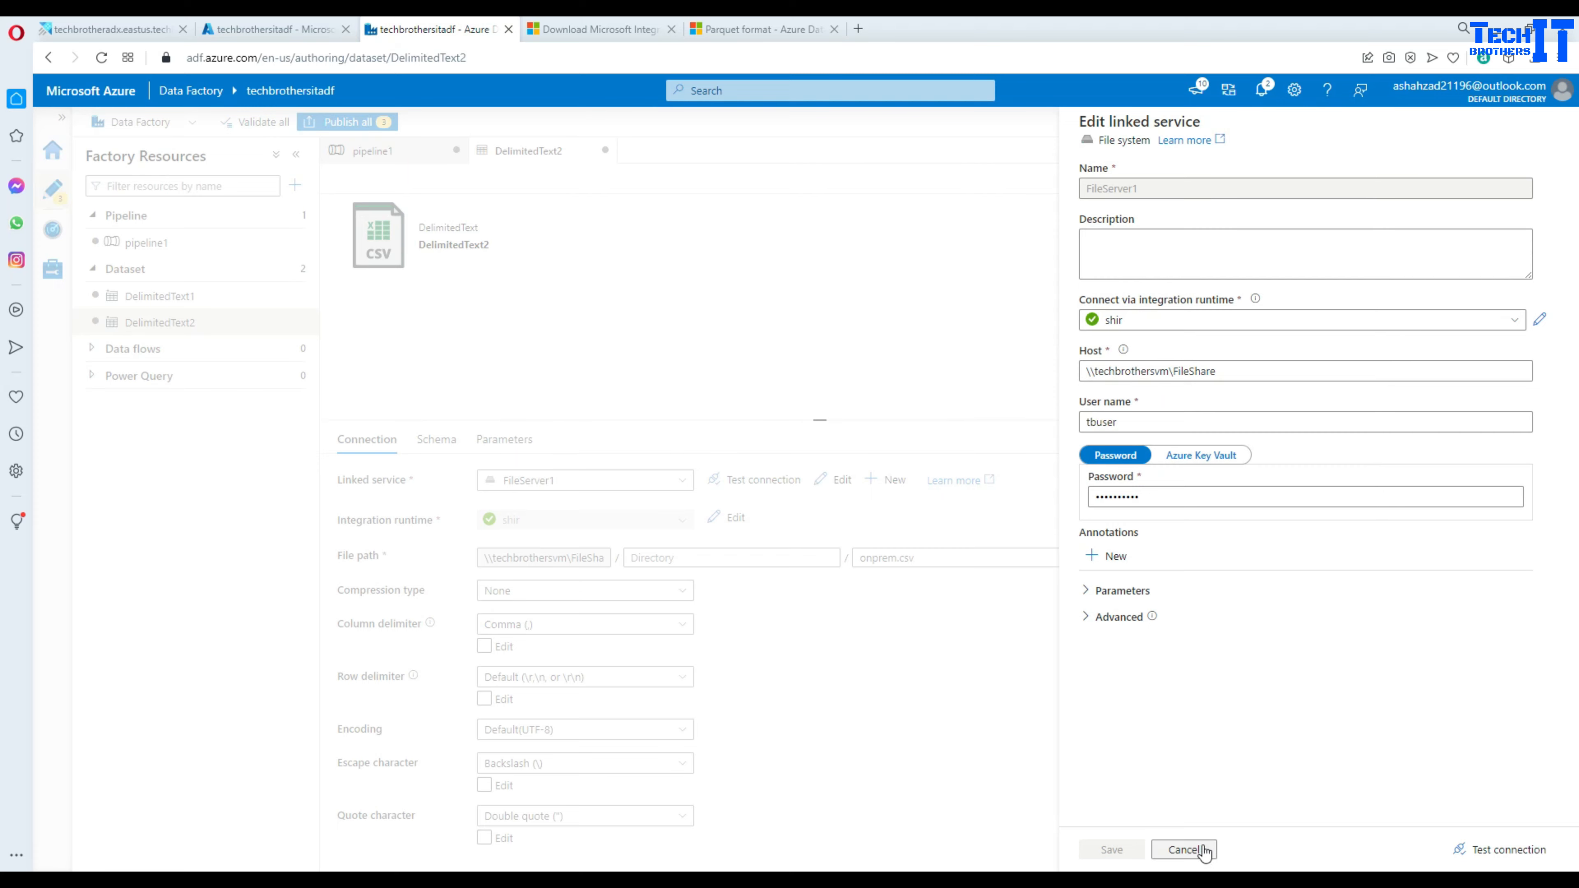
click(1190, 849)
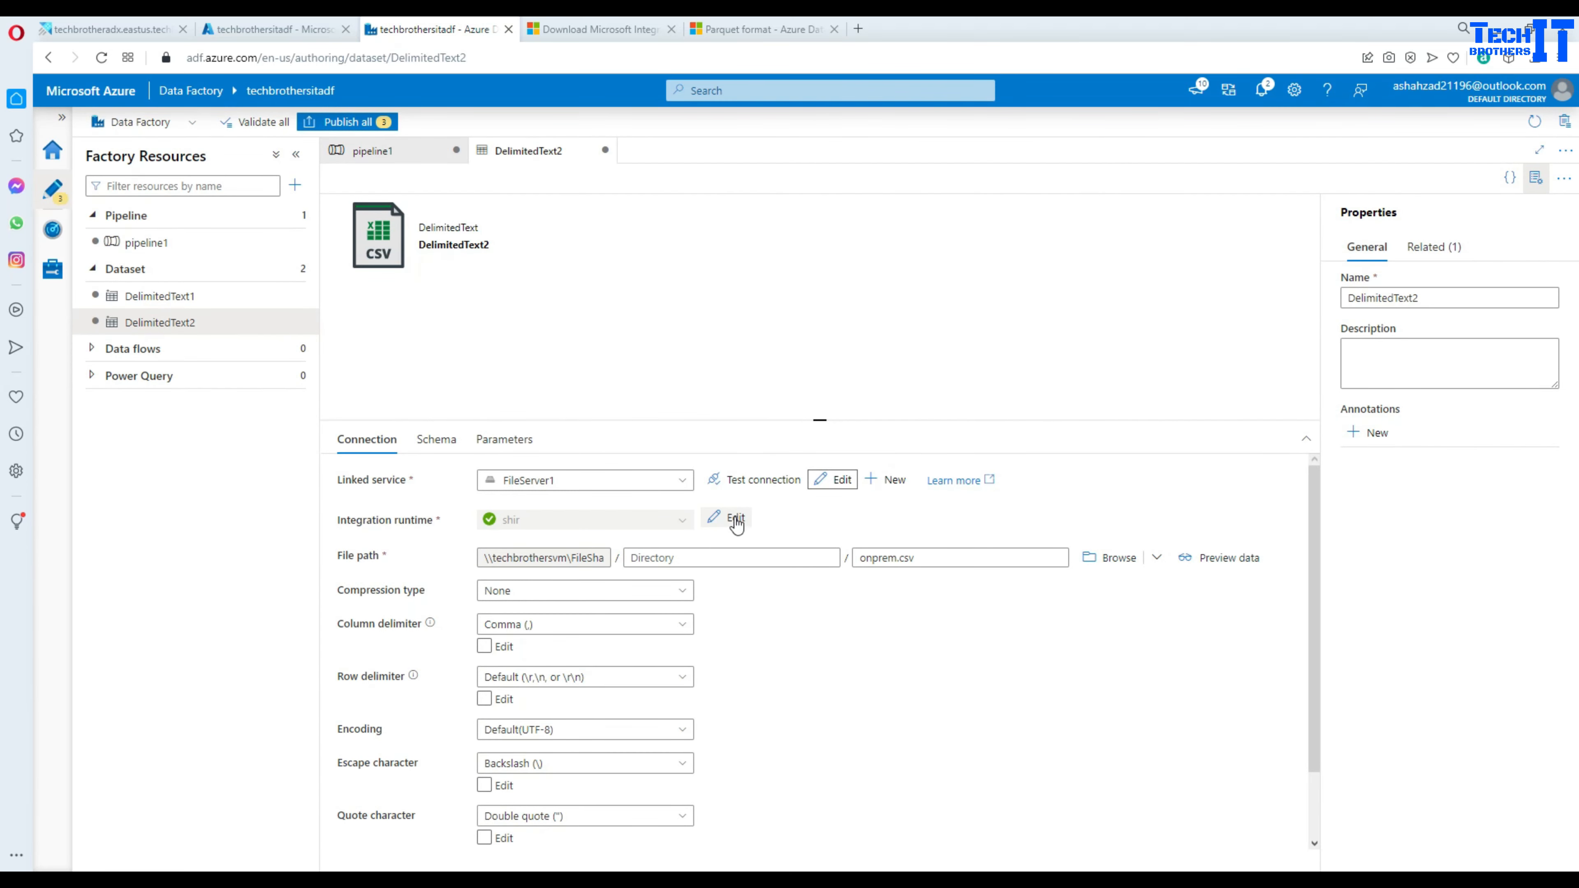
- Discard a new linked service draft and start a new sink dataset from pipeline1
click(893, 480)
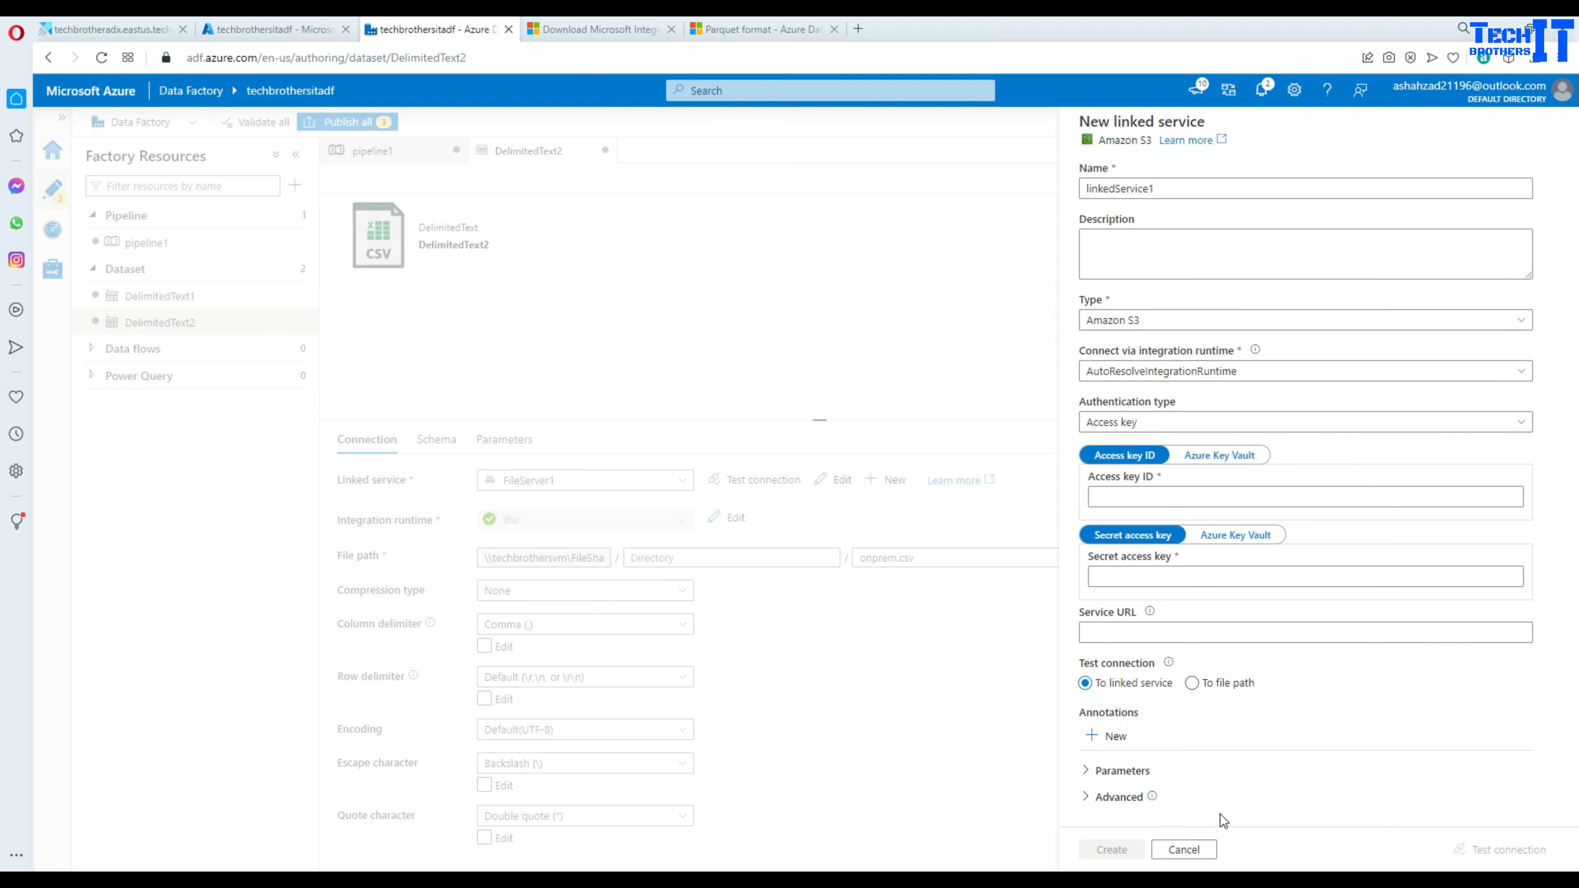
click(1181, 846)
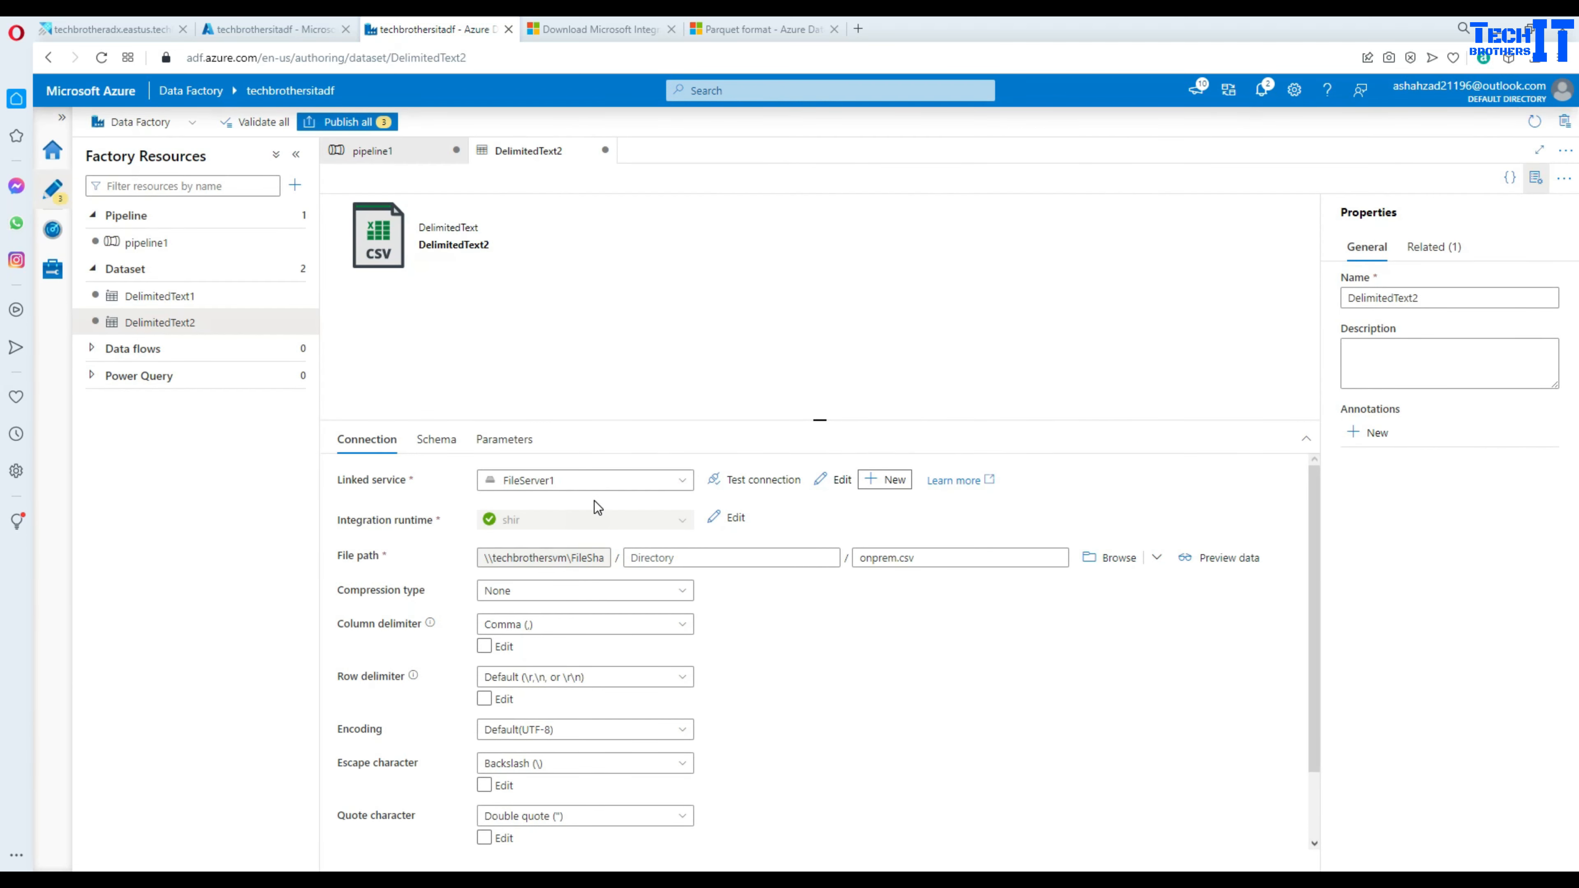
click(417, 150)
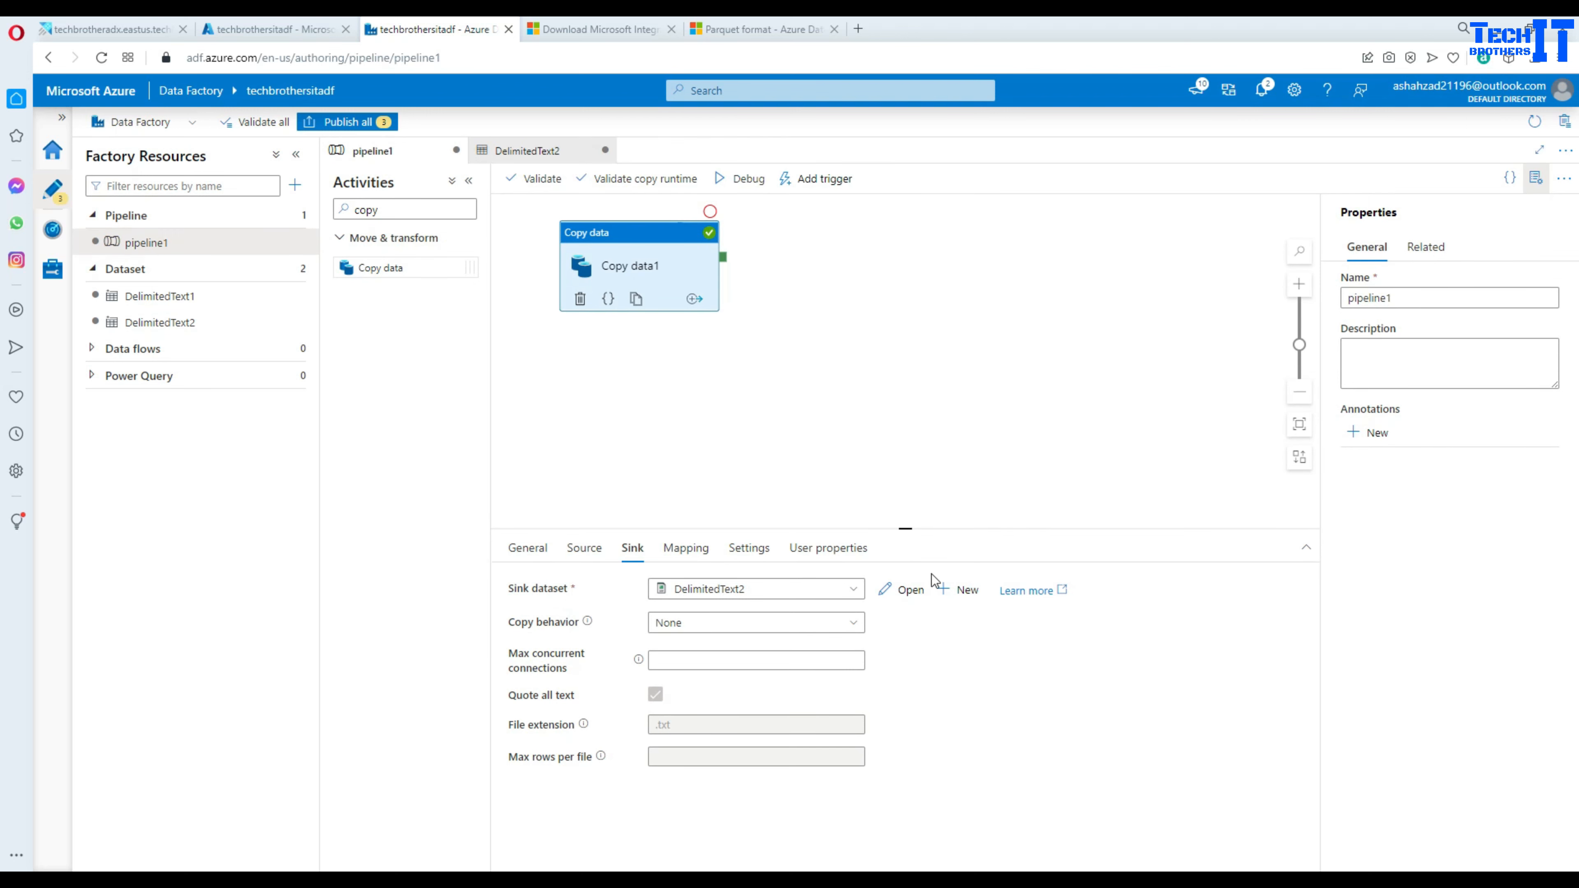
click(972, 601)
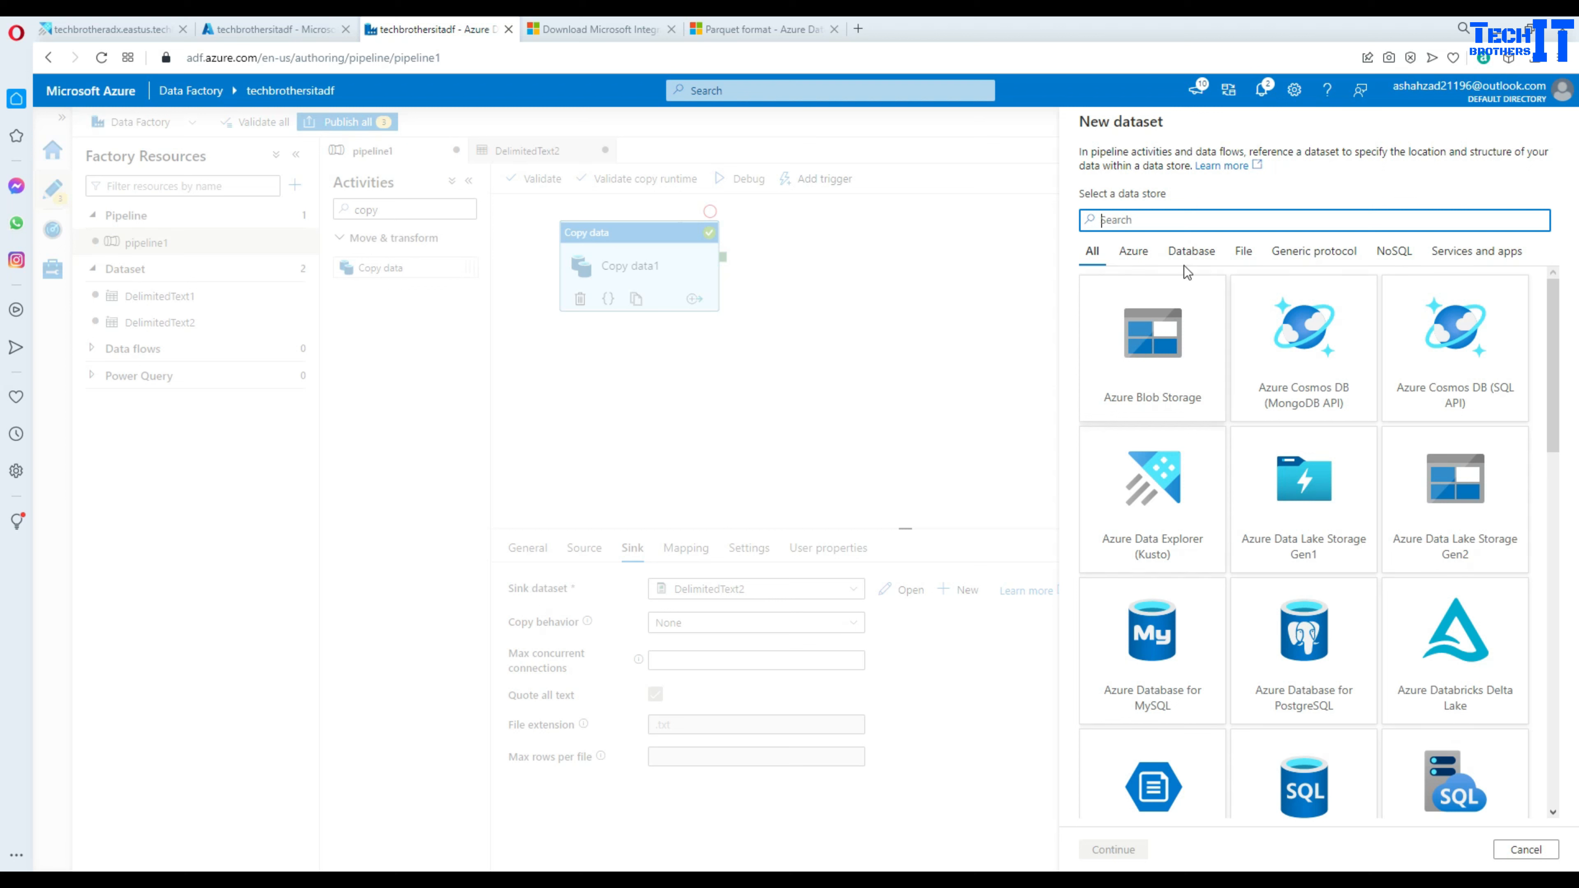
- Choose File system store, Parquet format, and the FileServer1 linked service for the new dataset
text(File)
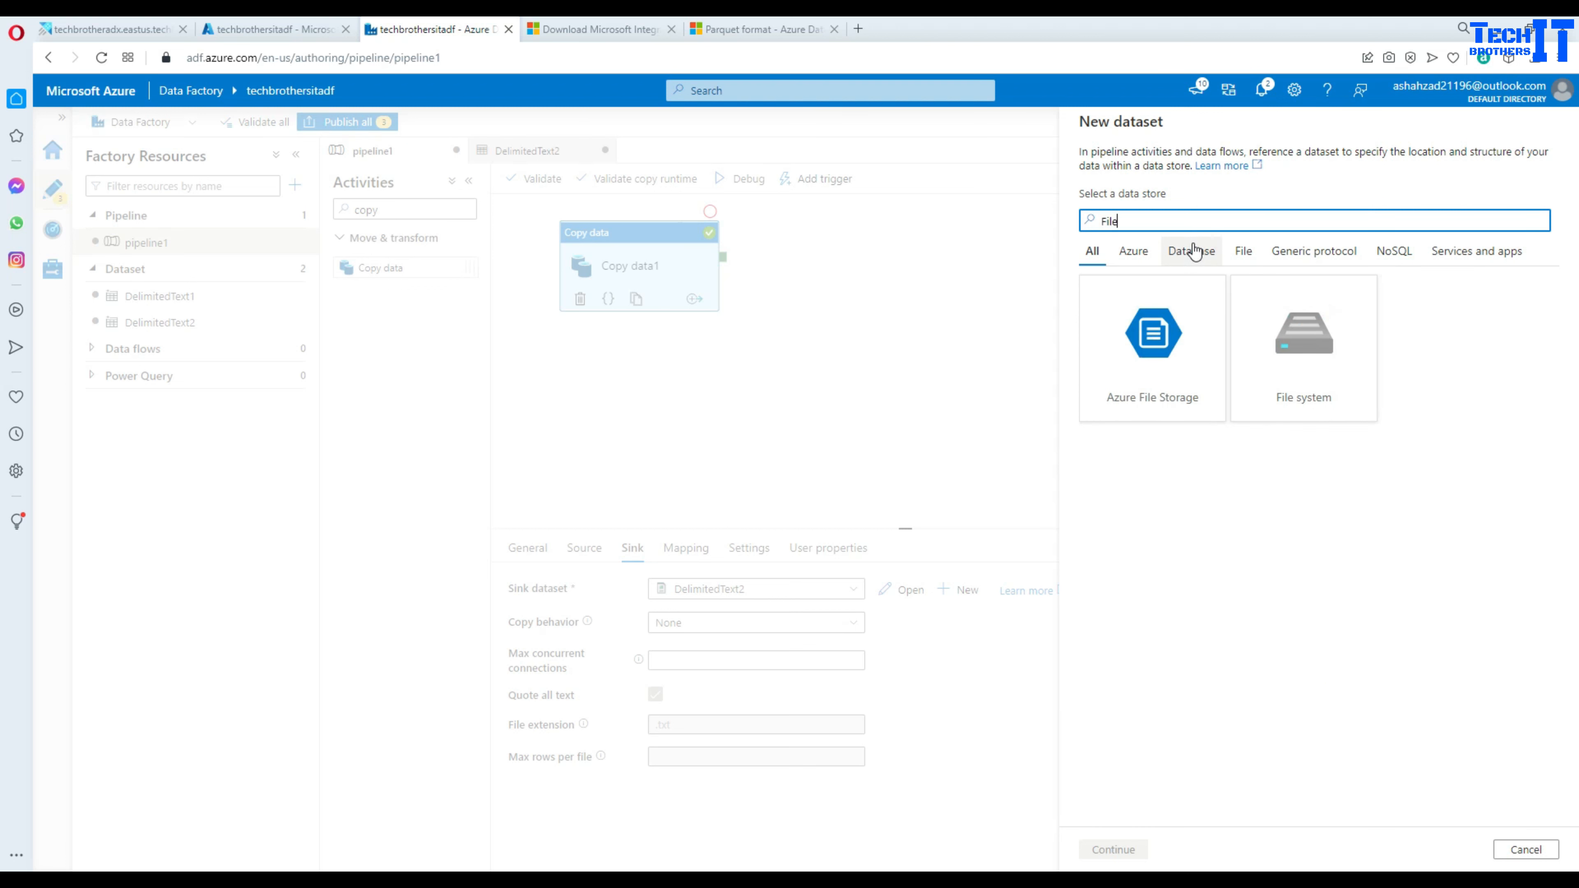
click(1302, 380)
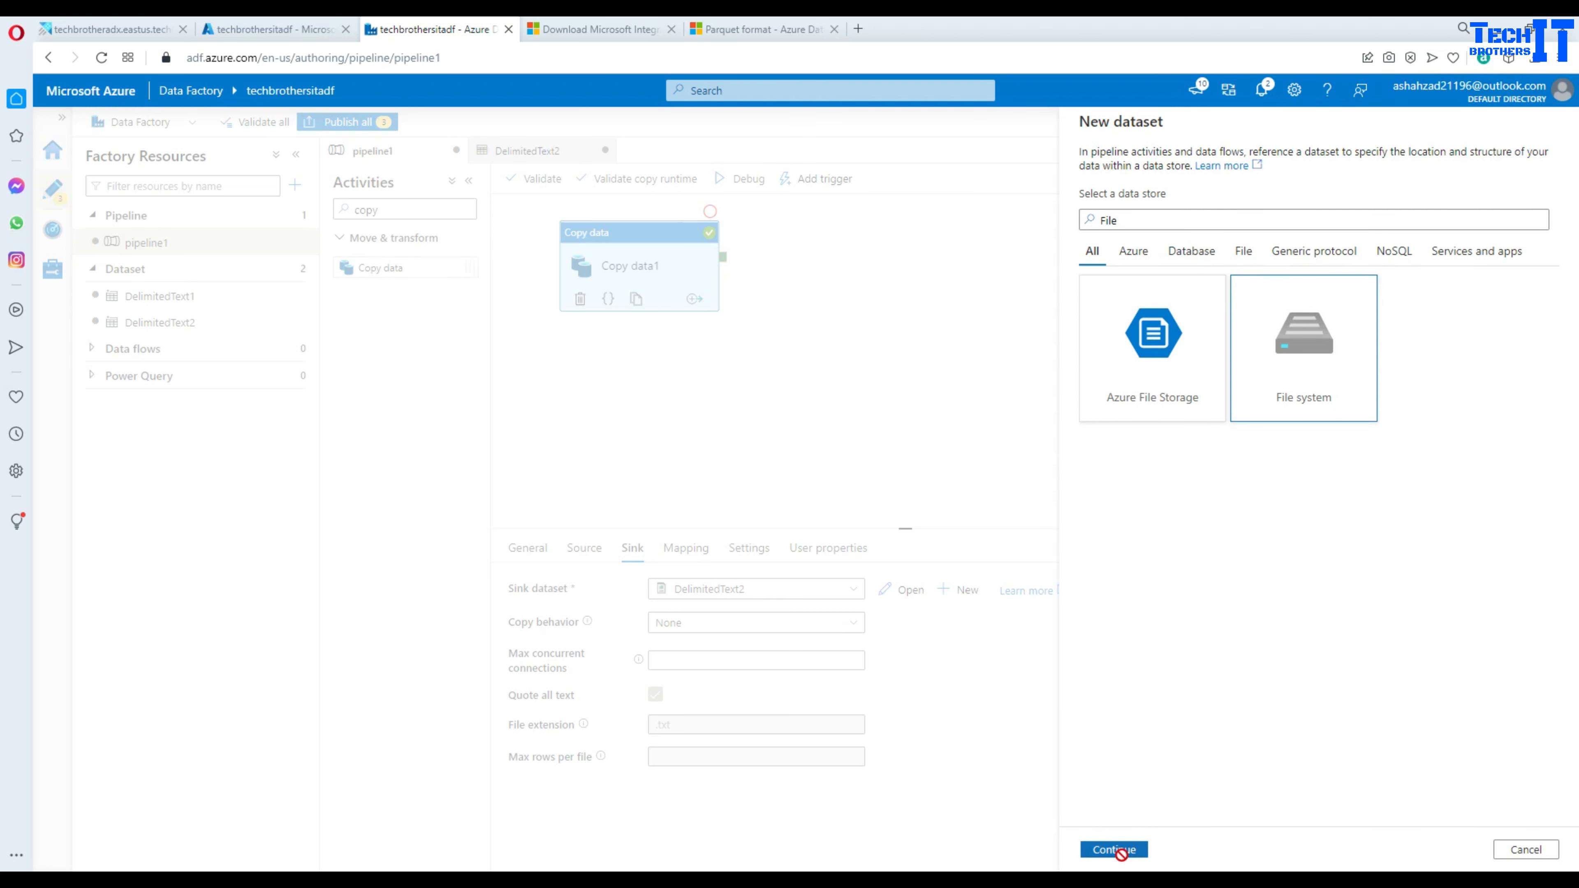
click(1116, 850)
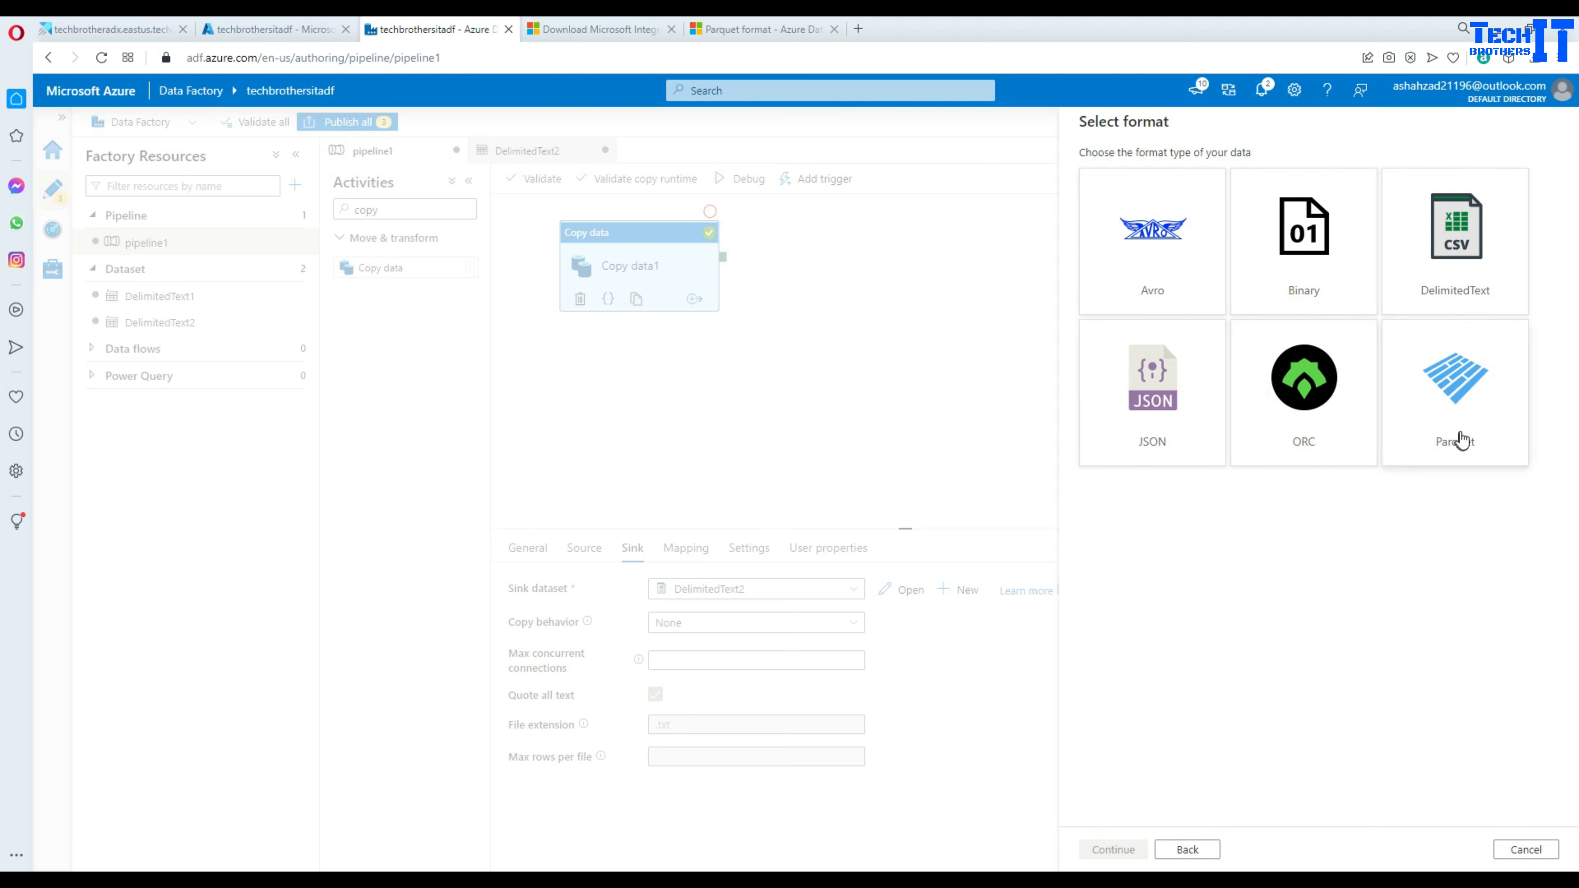
click(1462, 417)
click(1113, 850)
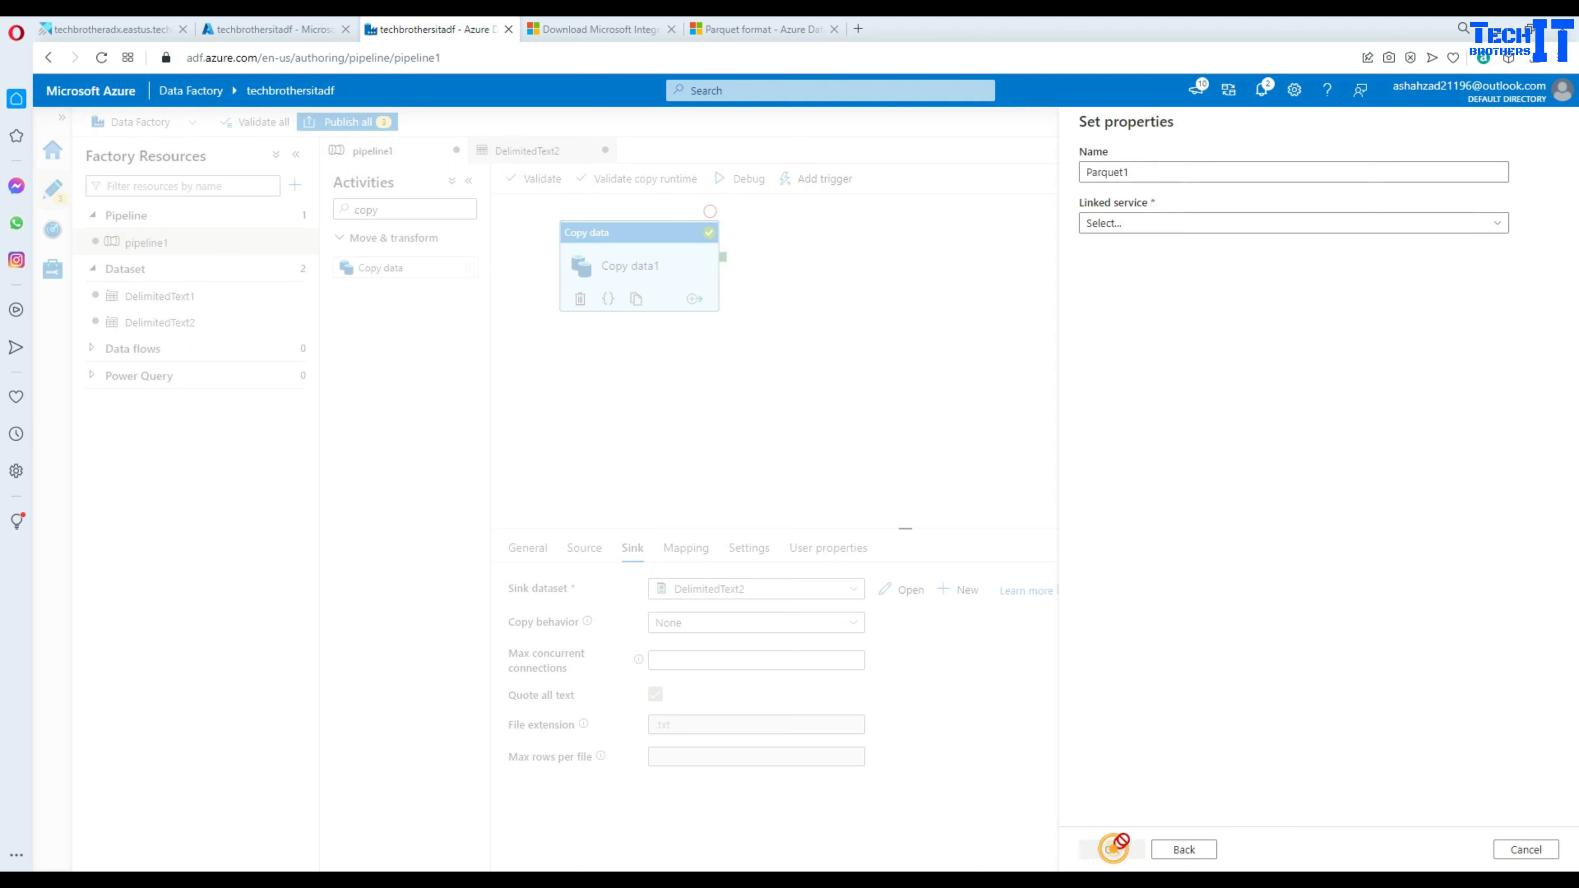
click(1125, 226)
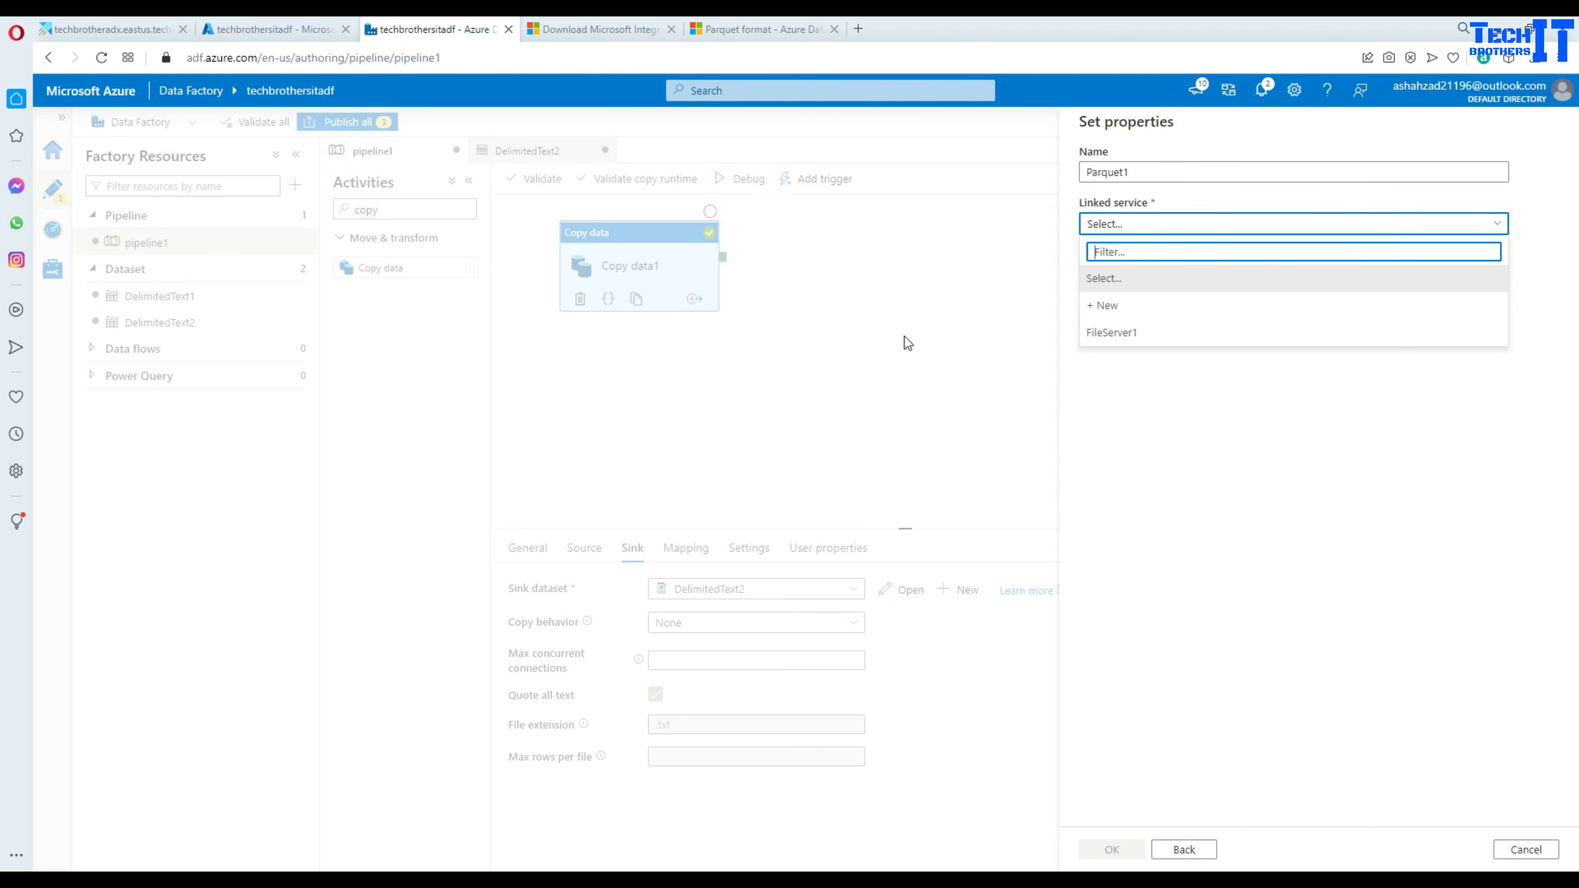
click(1094, 339)
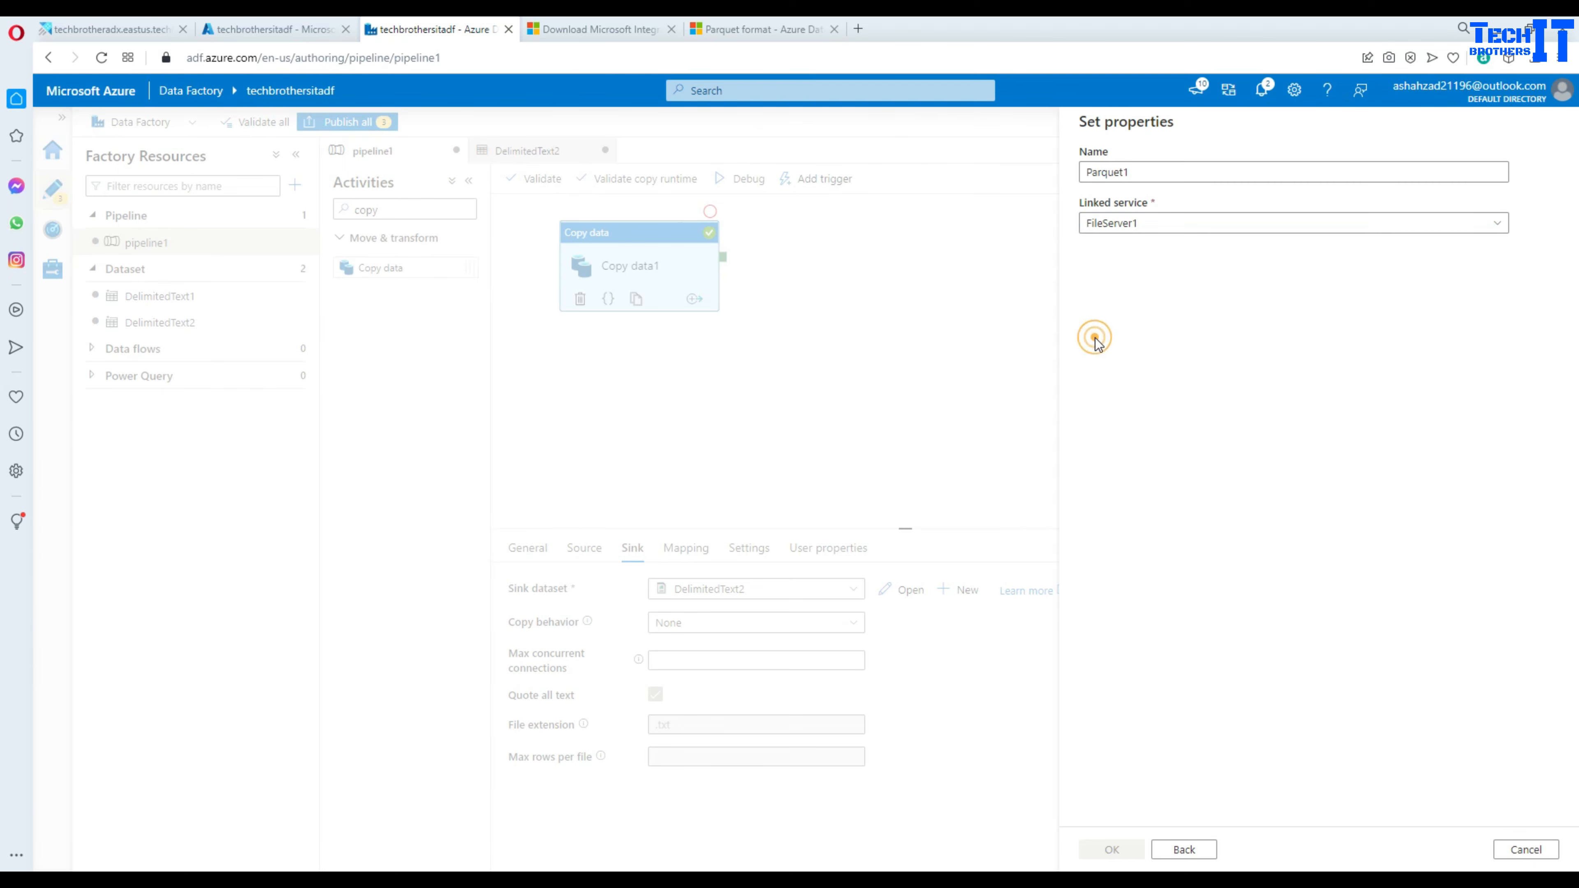
- Name the output file Customeronprem.parquet, skip schema import, and create Parquet1
click(1398, 323)
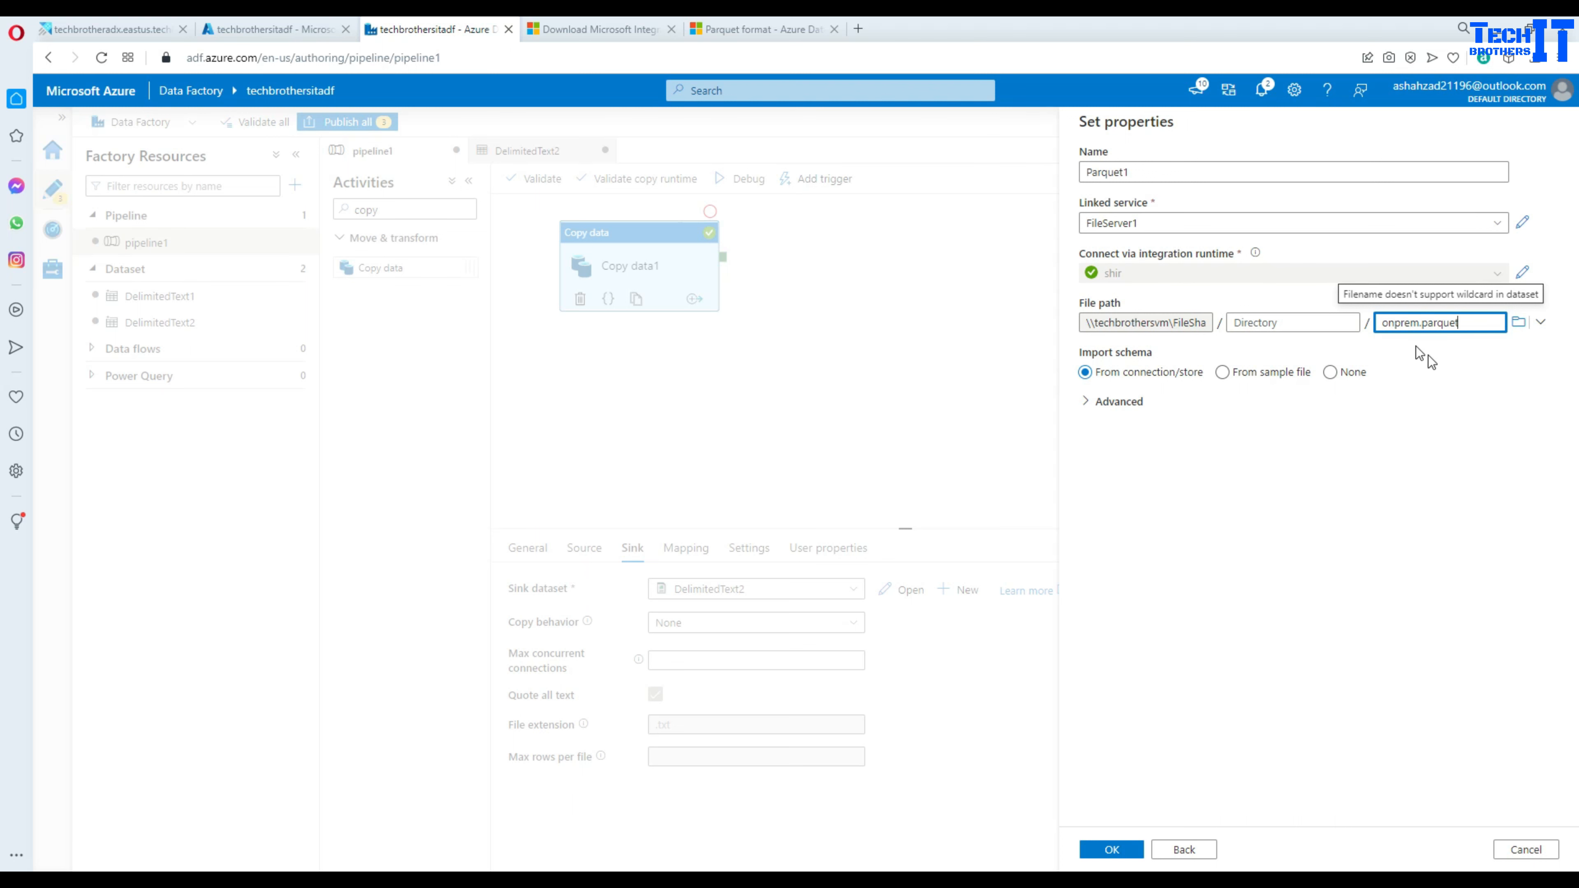
click(1384, 323)
text(Customer)
click(1399, 472)
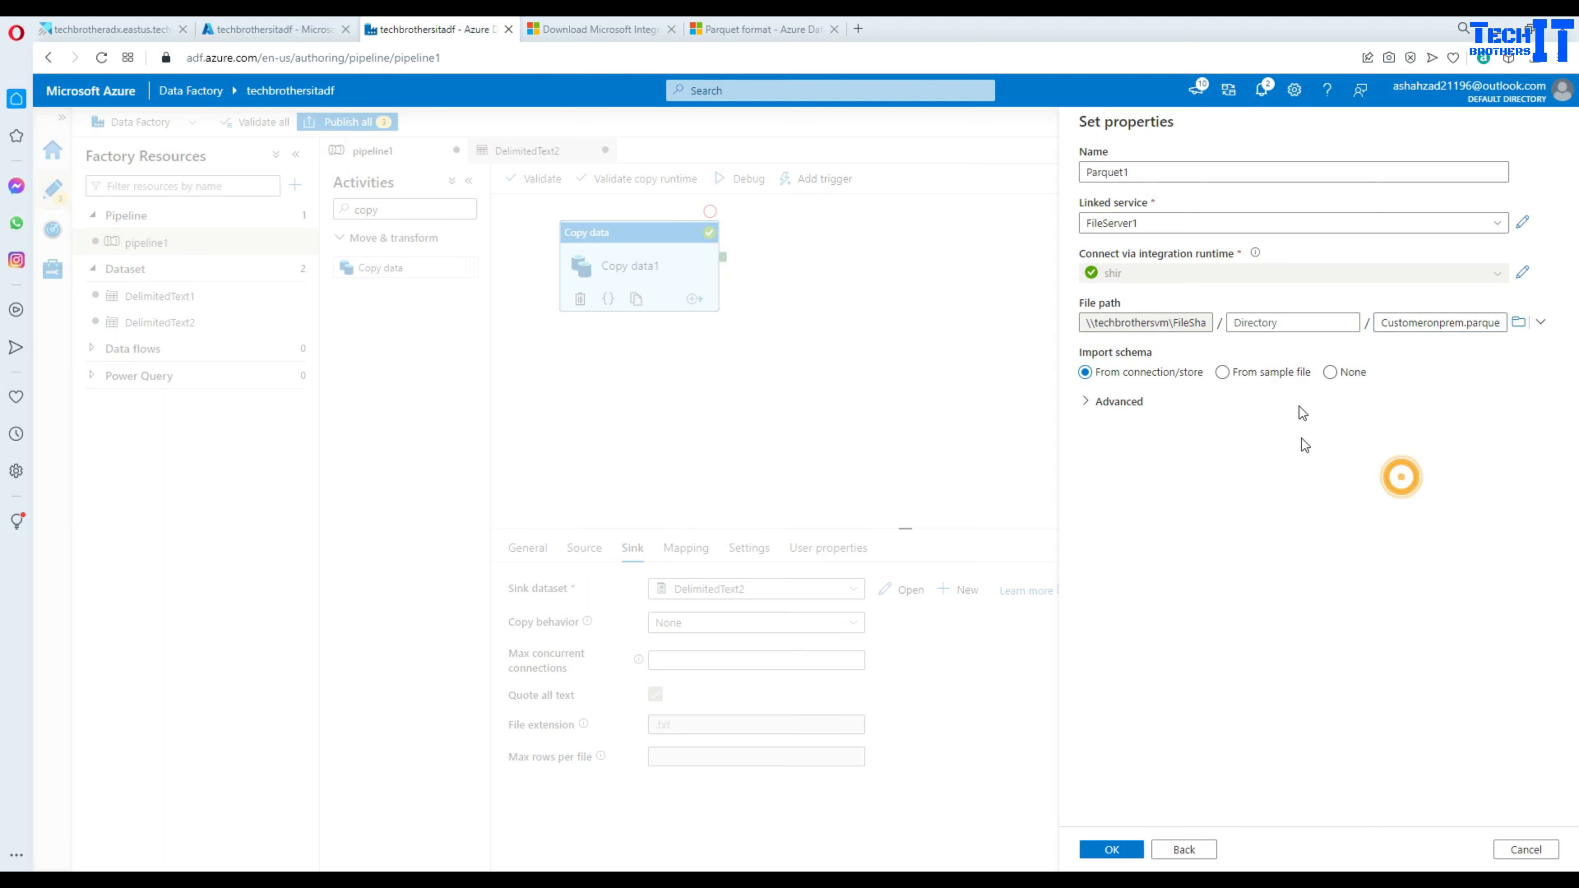
click(1329, 373)
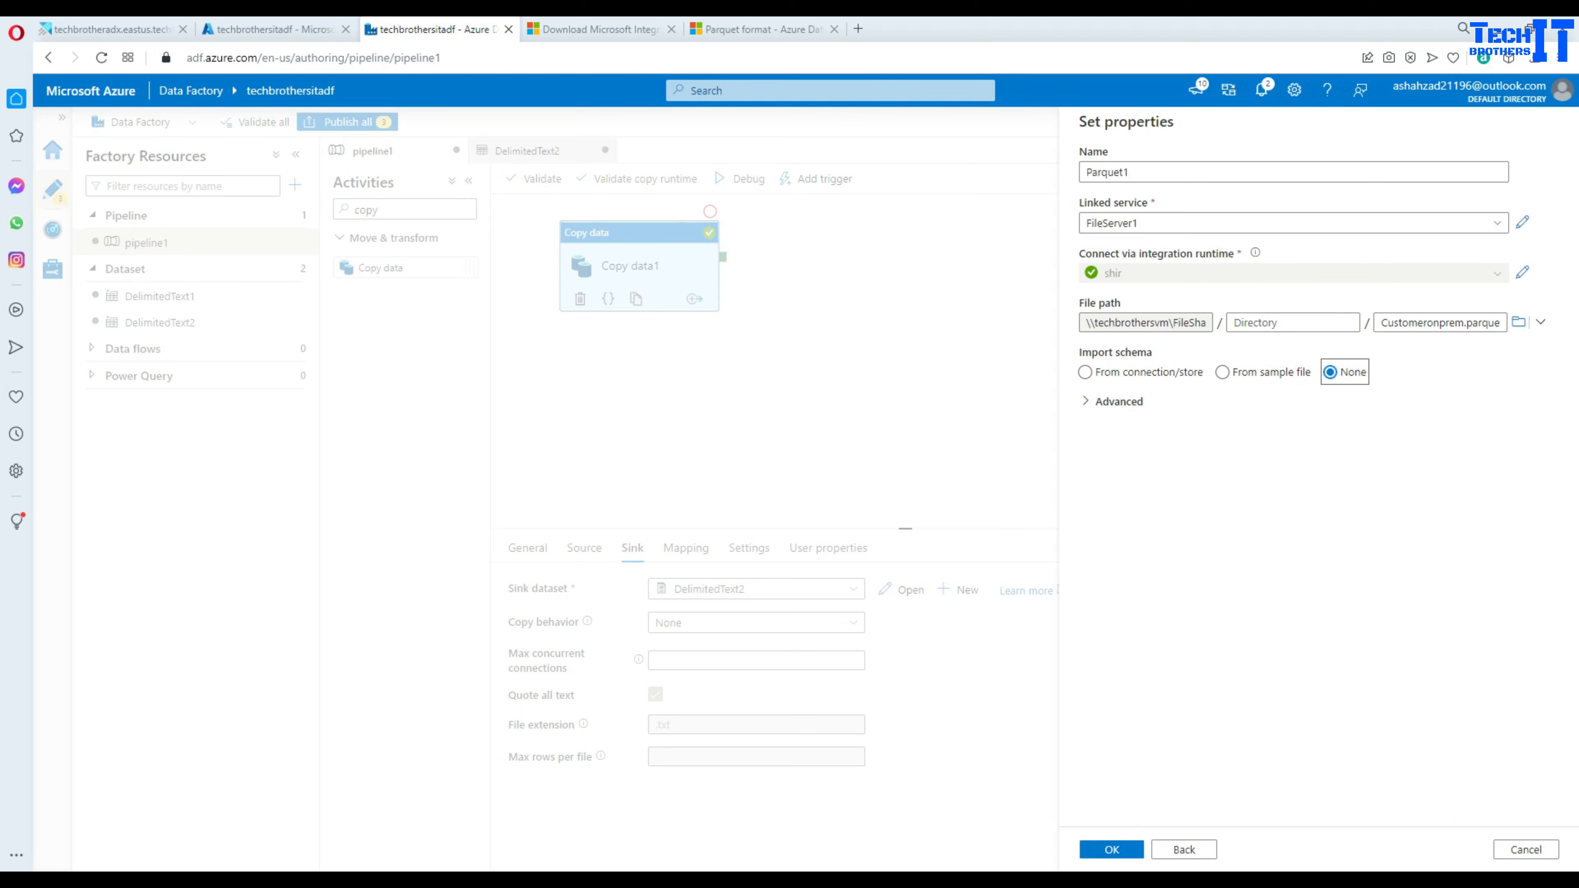
click(1114, 852)
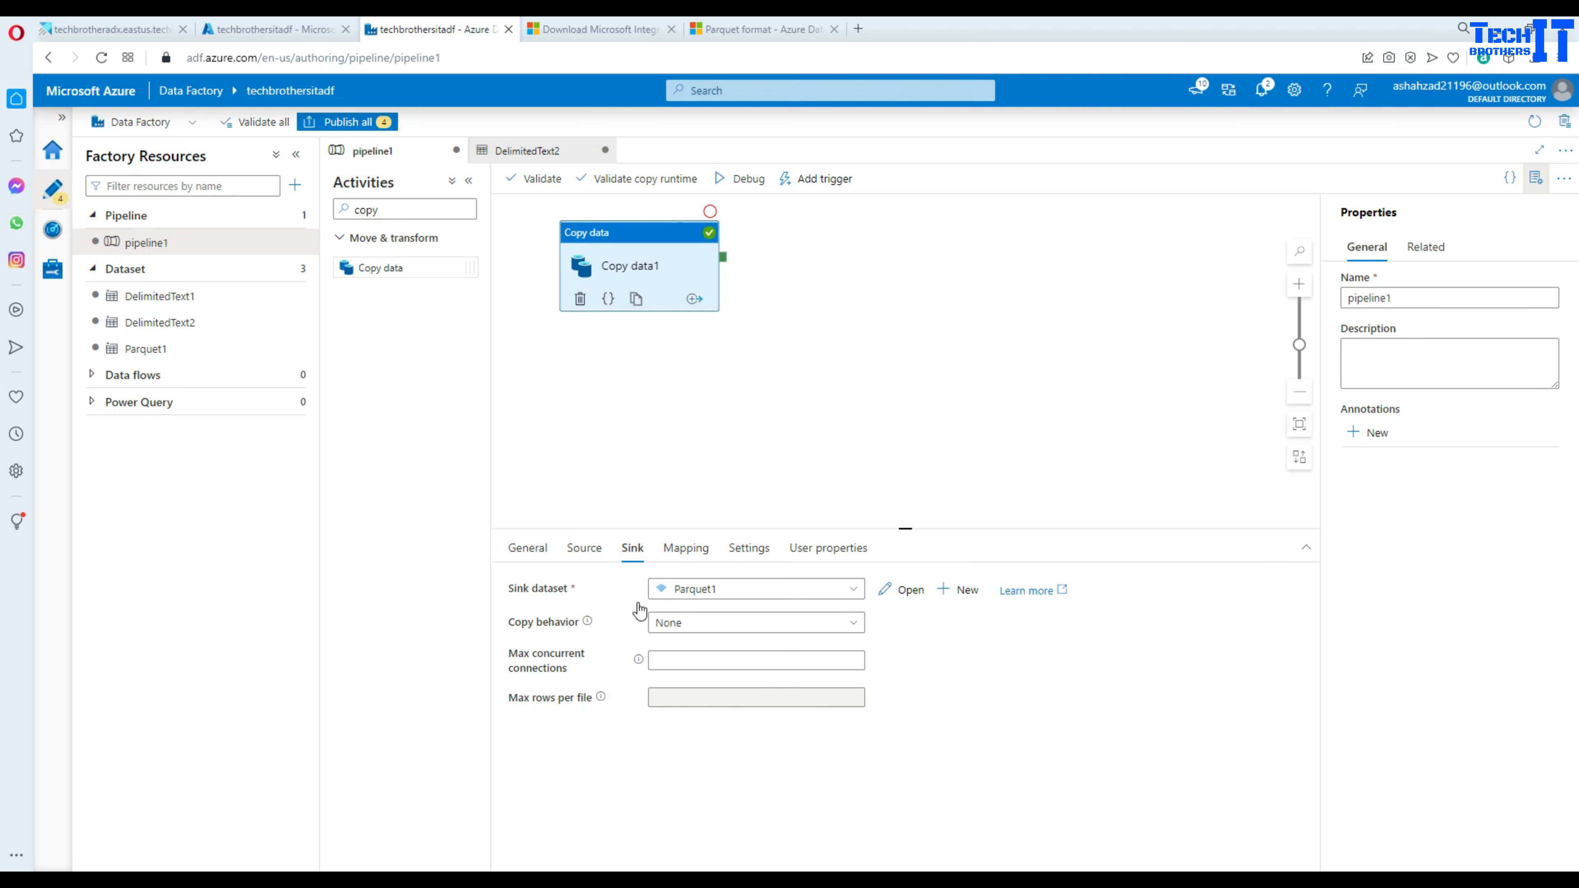
click(580, 554)
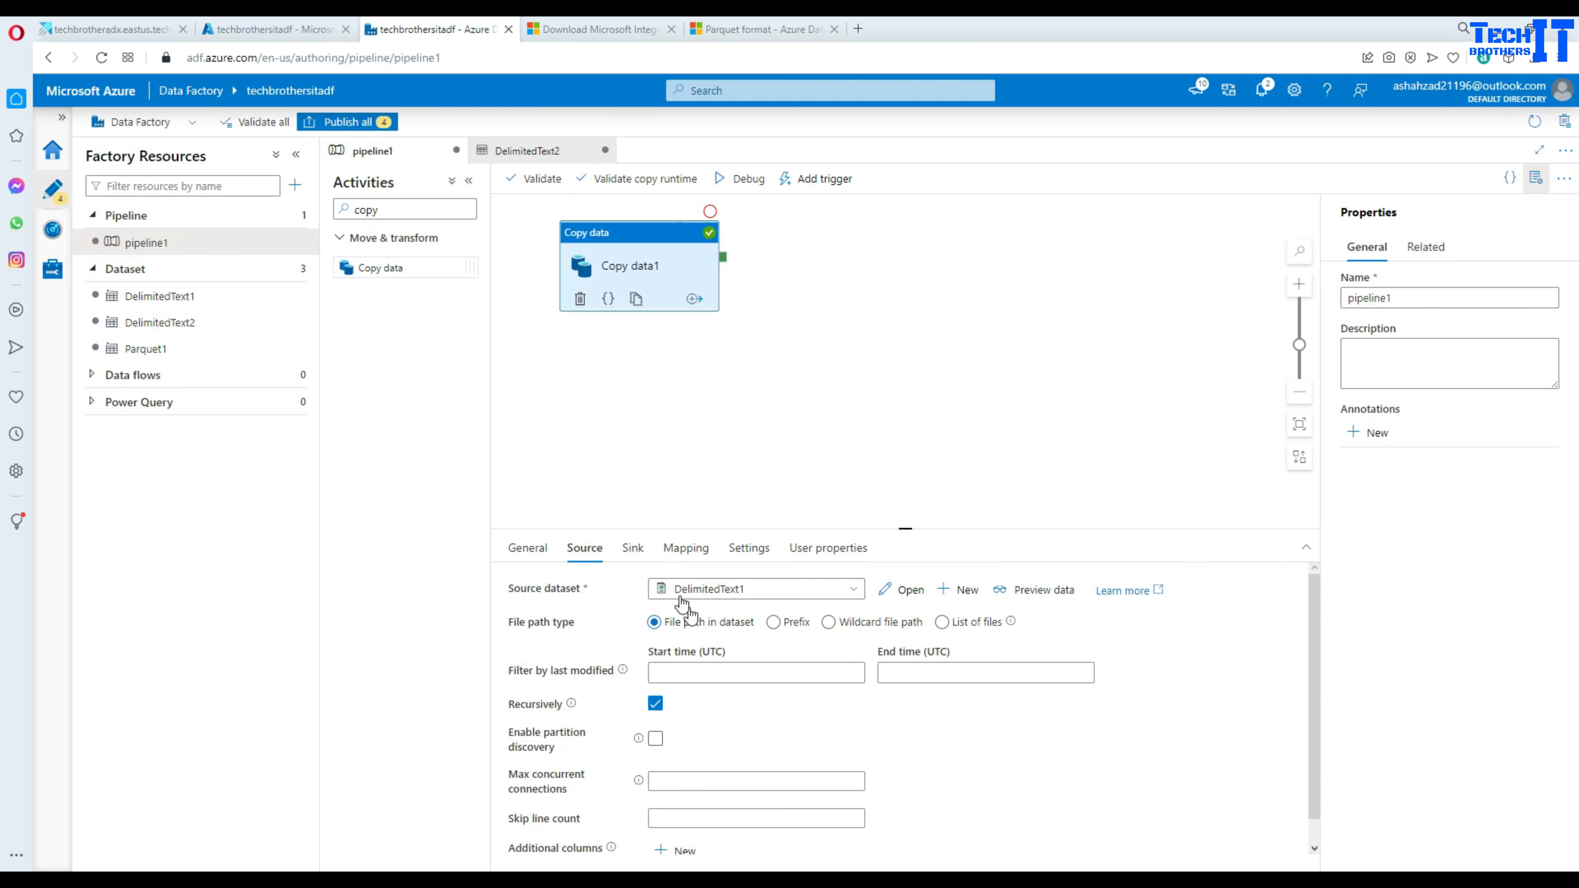
- Debug-run pipeline1 with the Parquet1 sink and open the failed copy's missing-Java error
click(634, 549)
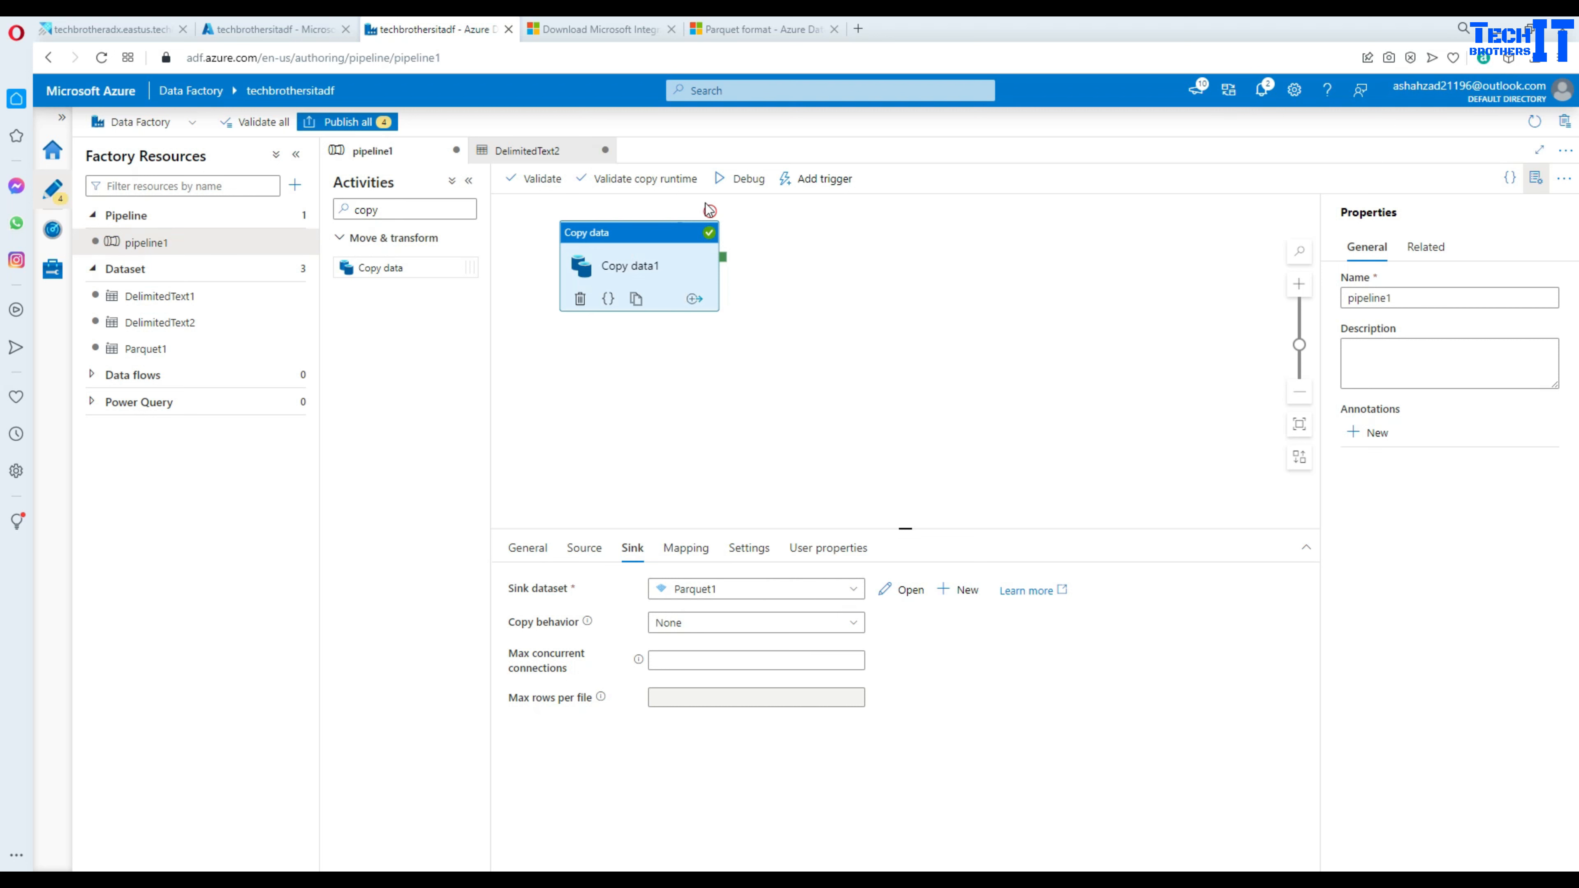
click(739, 179)
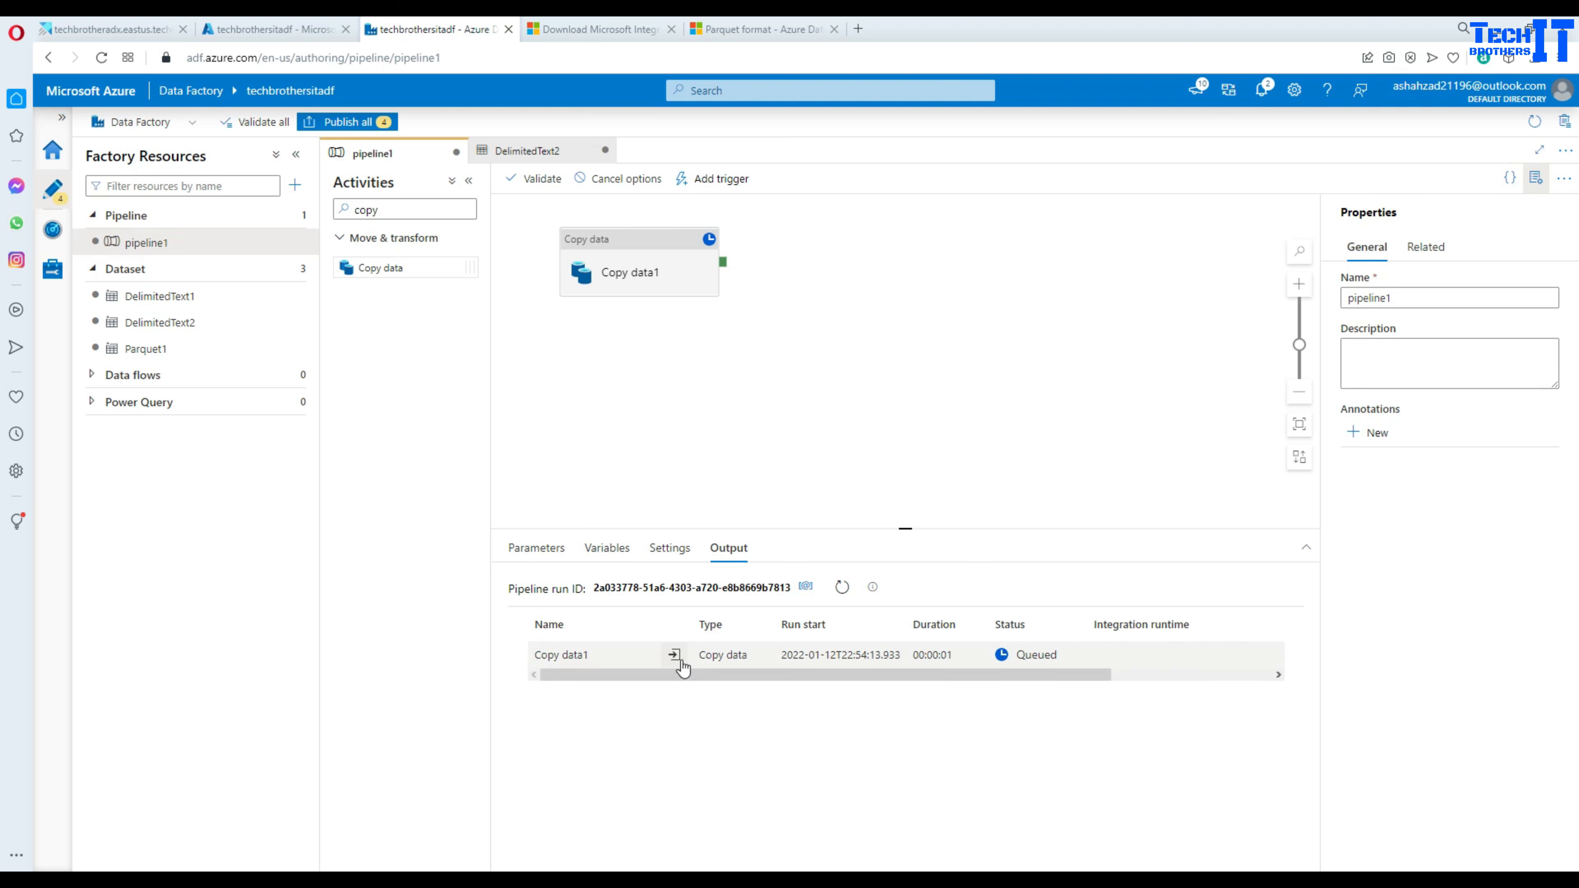
click(839, 587)
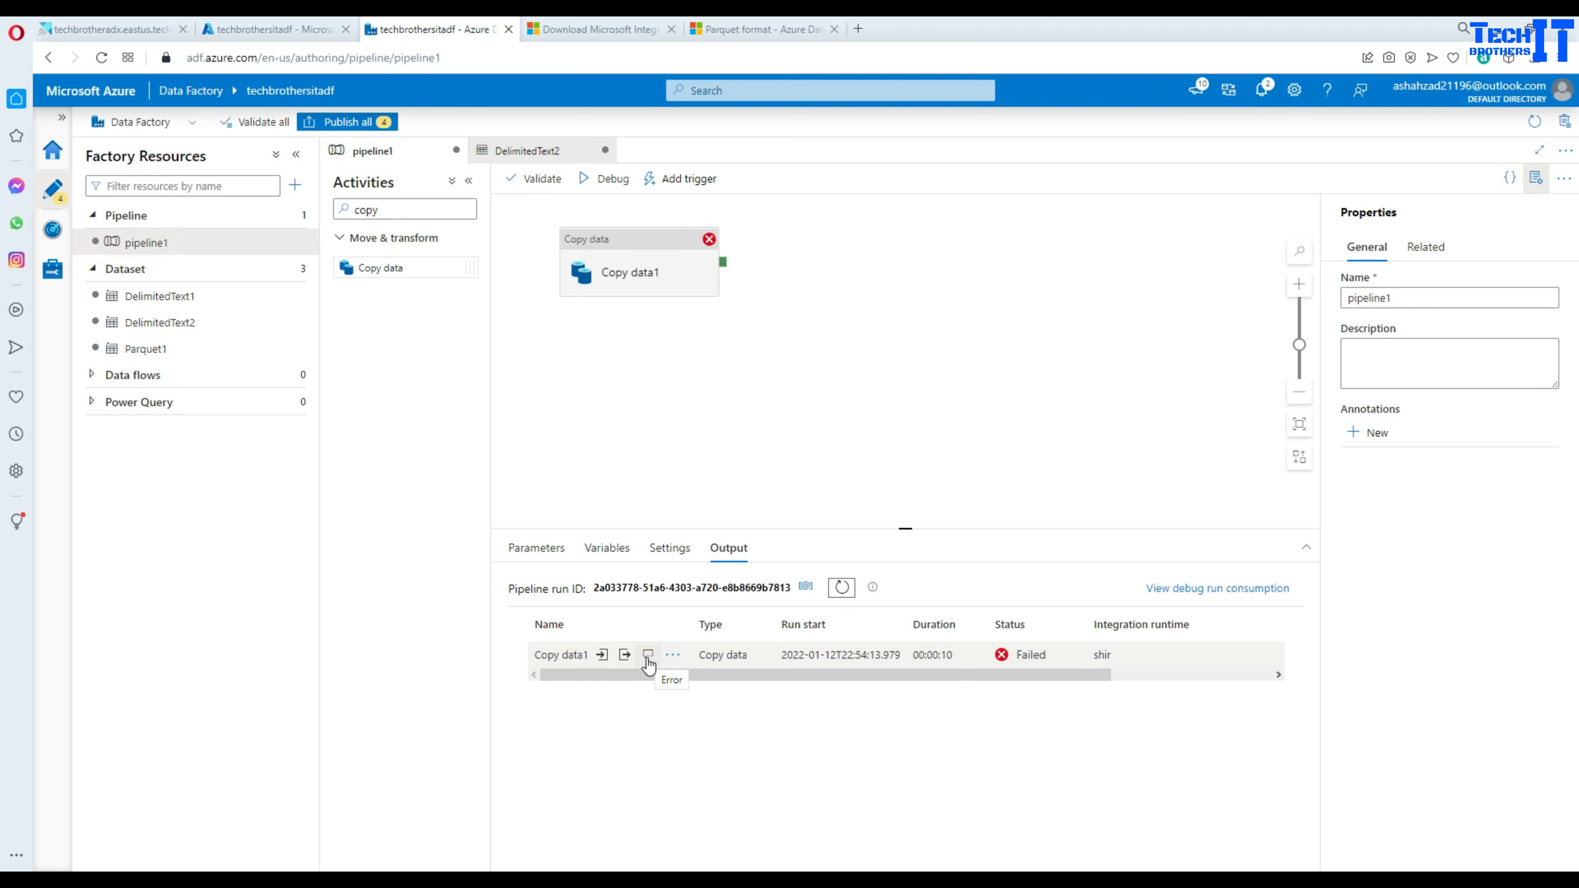
click(648, 656)
- Expand the error details and highlight the sink-side failure and the JreNotFound error code
click(763, 332)
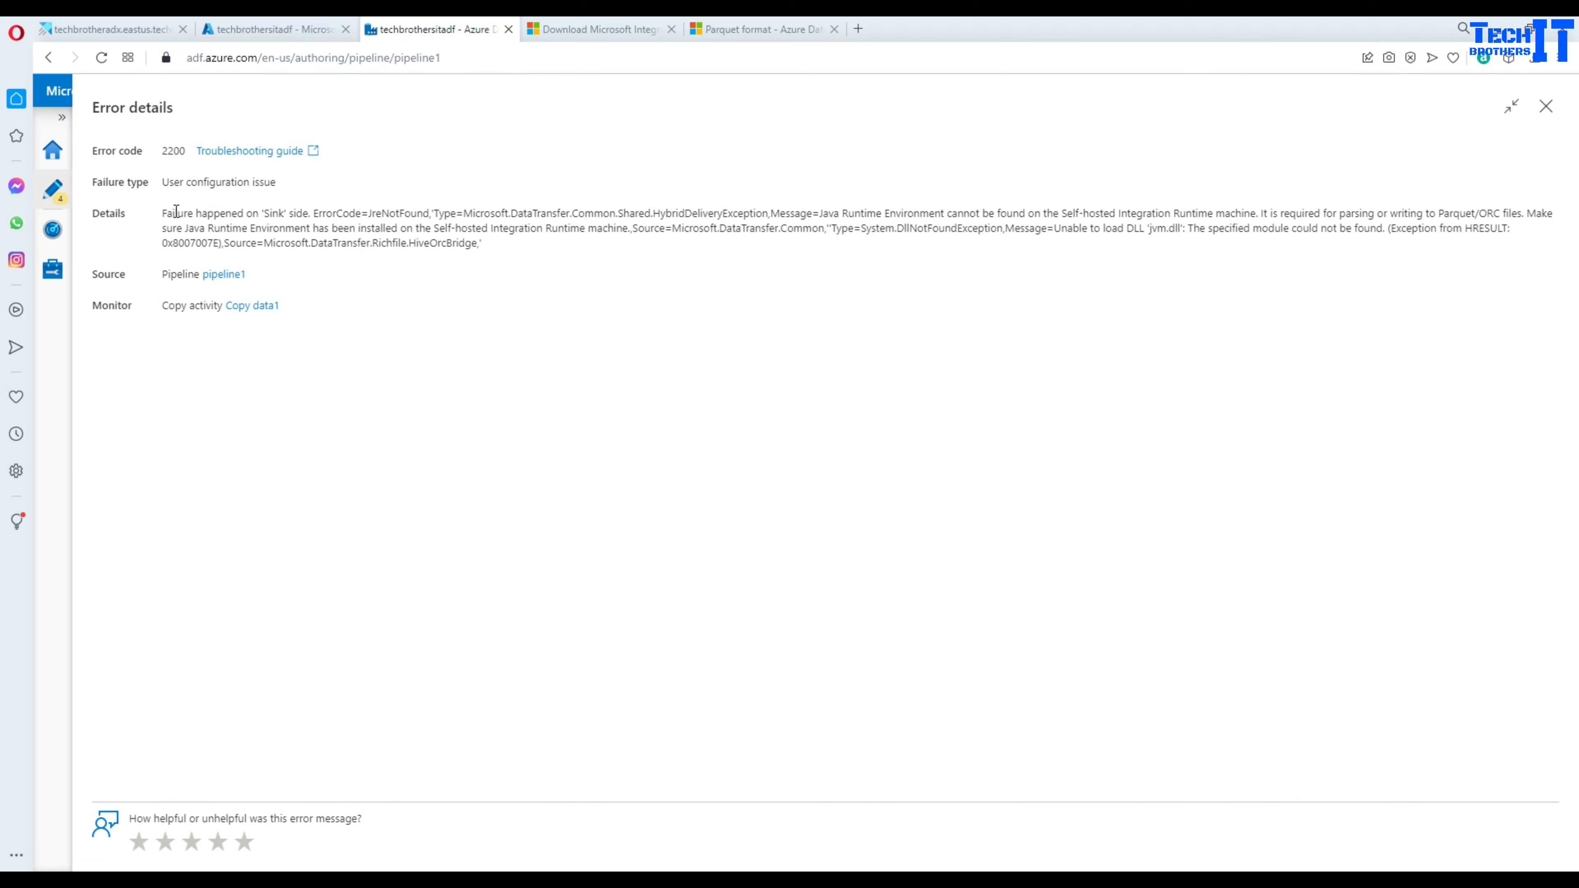
drag(164, 214, 312, 217)
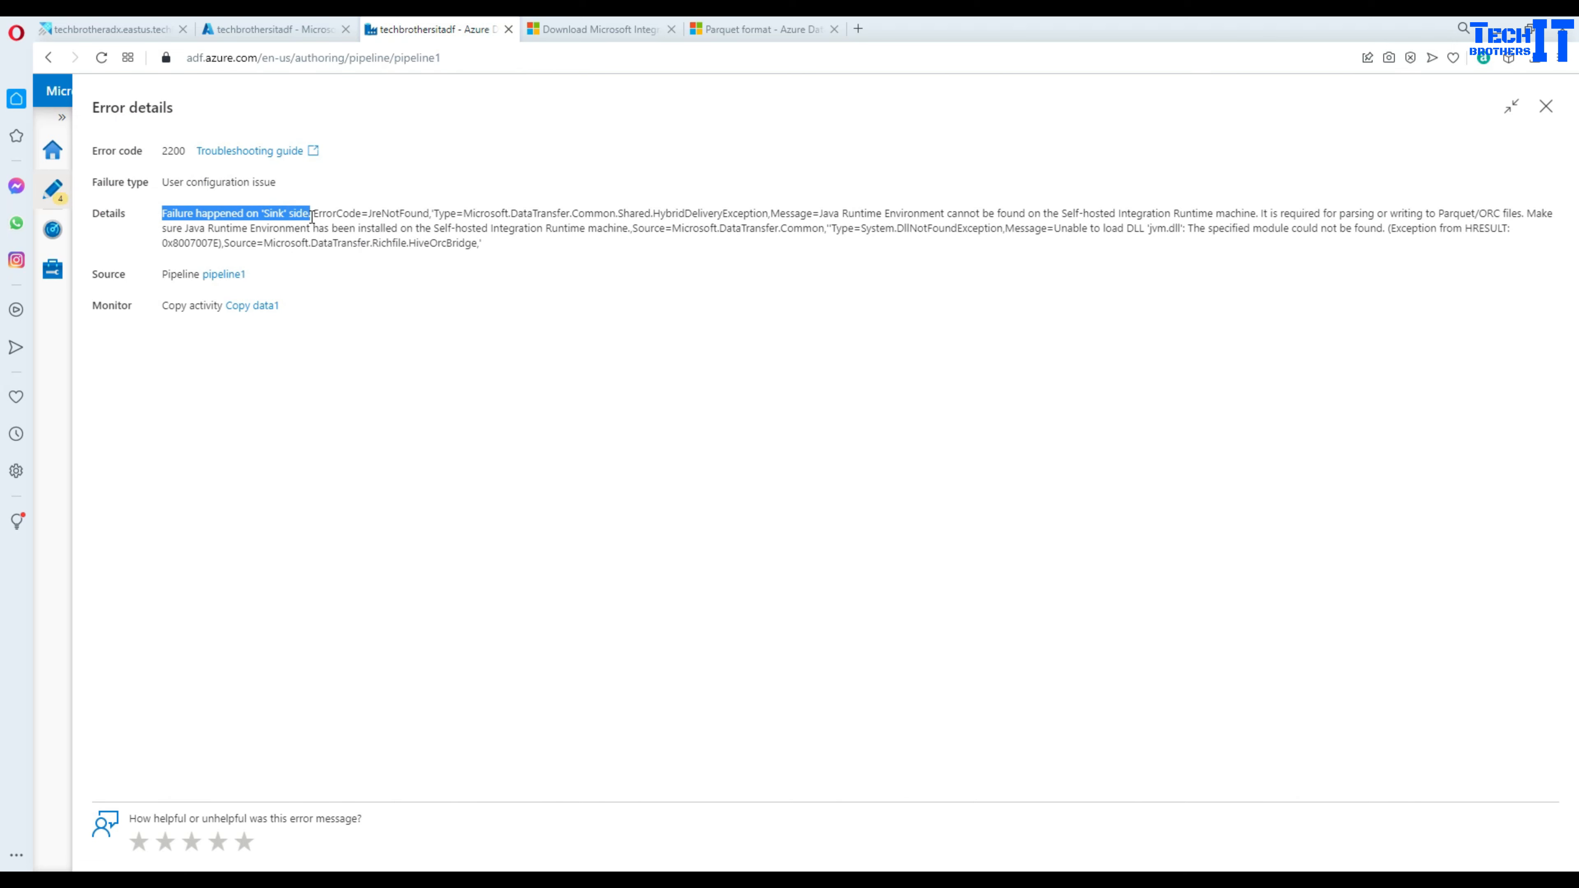
click(377, 211)
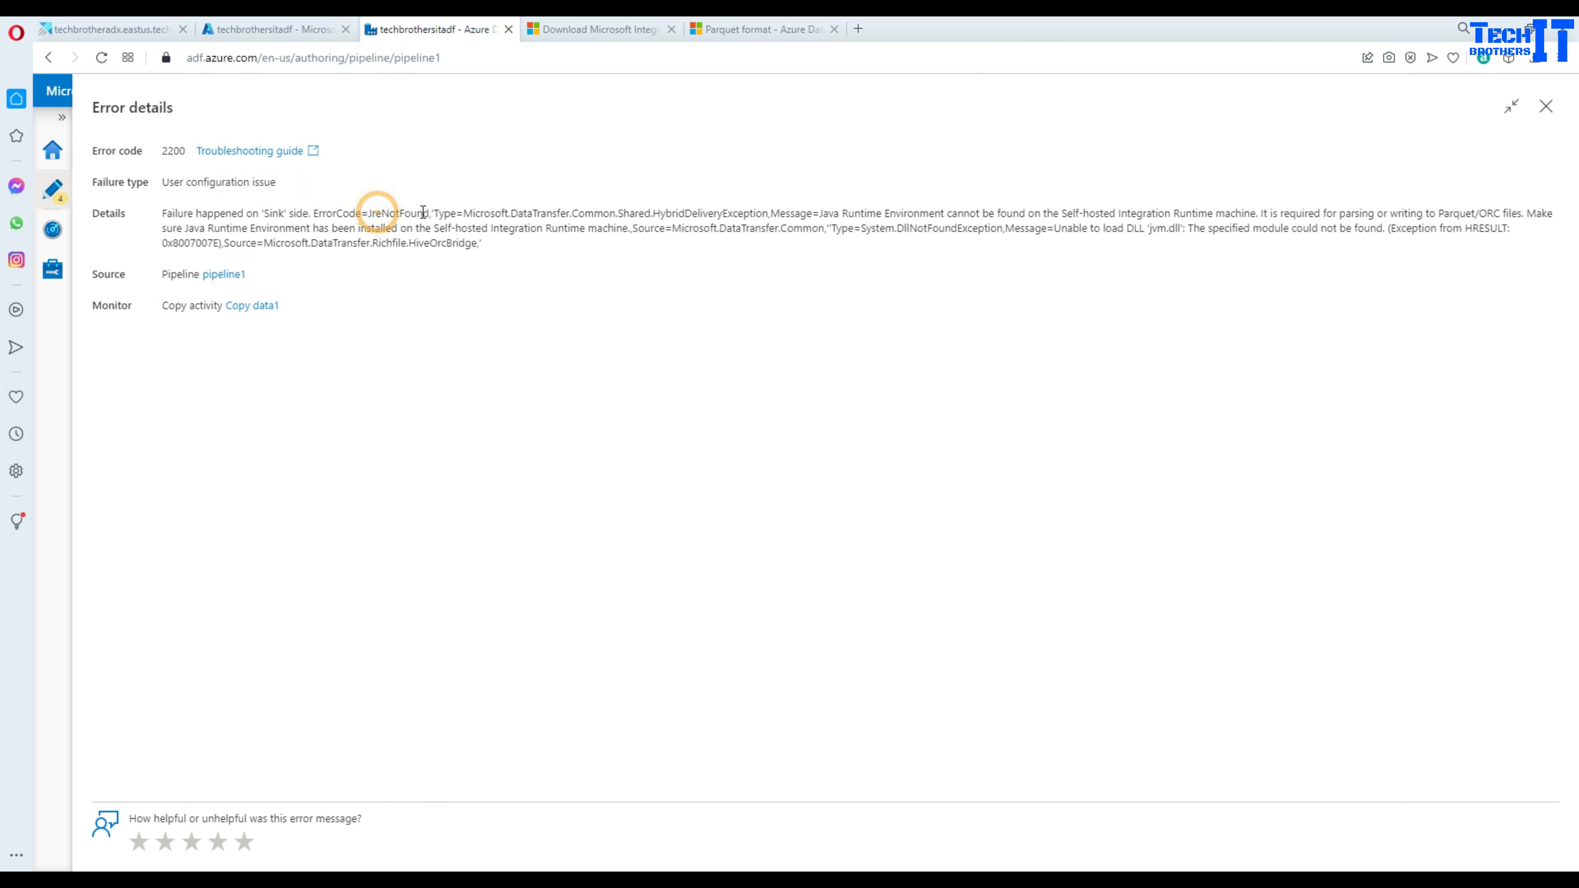
double_click(413, 213)
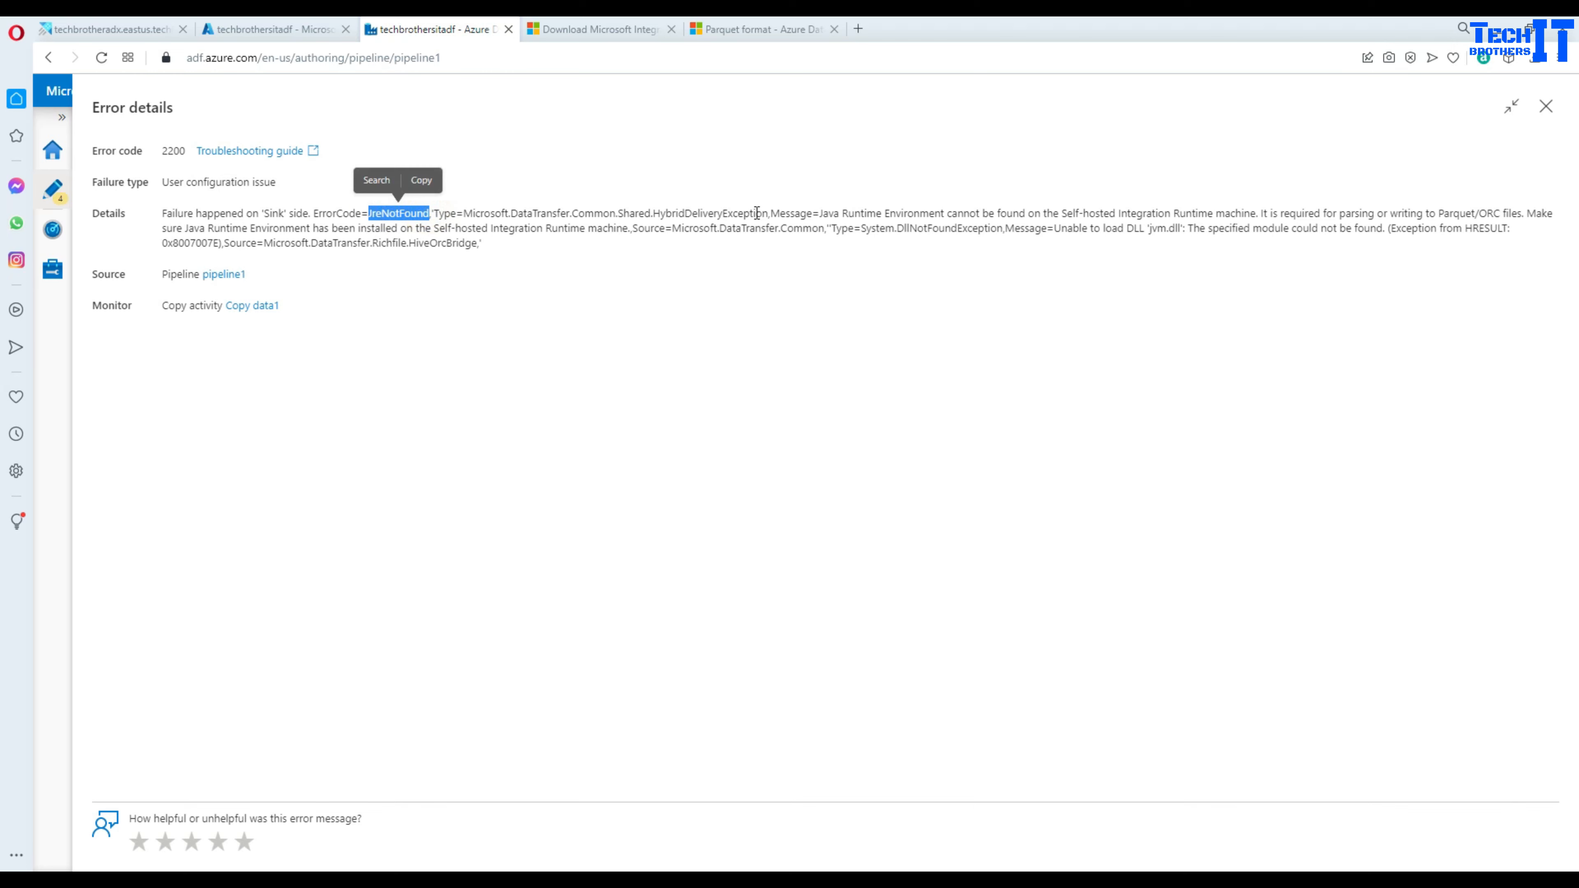
- Highlight the jvm.dll load failure, the Parquet/ORC Java requirement and the 'Java Runtime Environment not found' message
drag(1056, 229, 1165, 225)
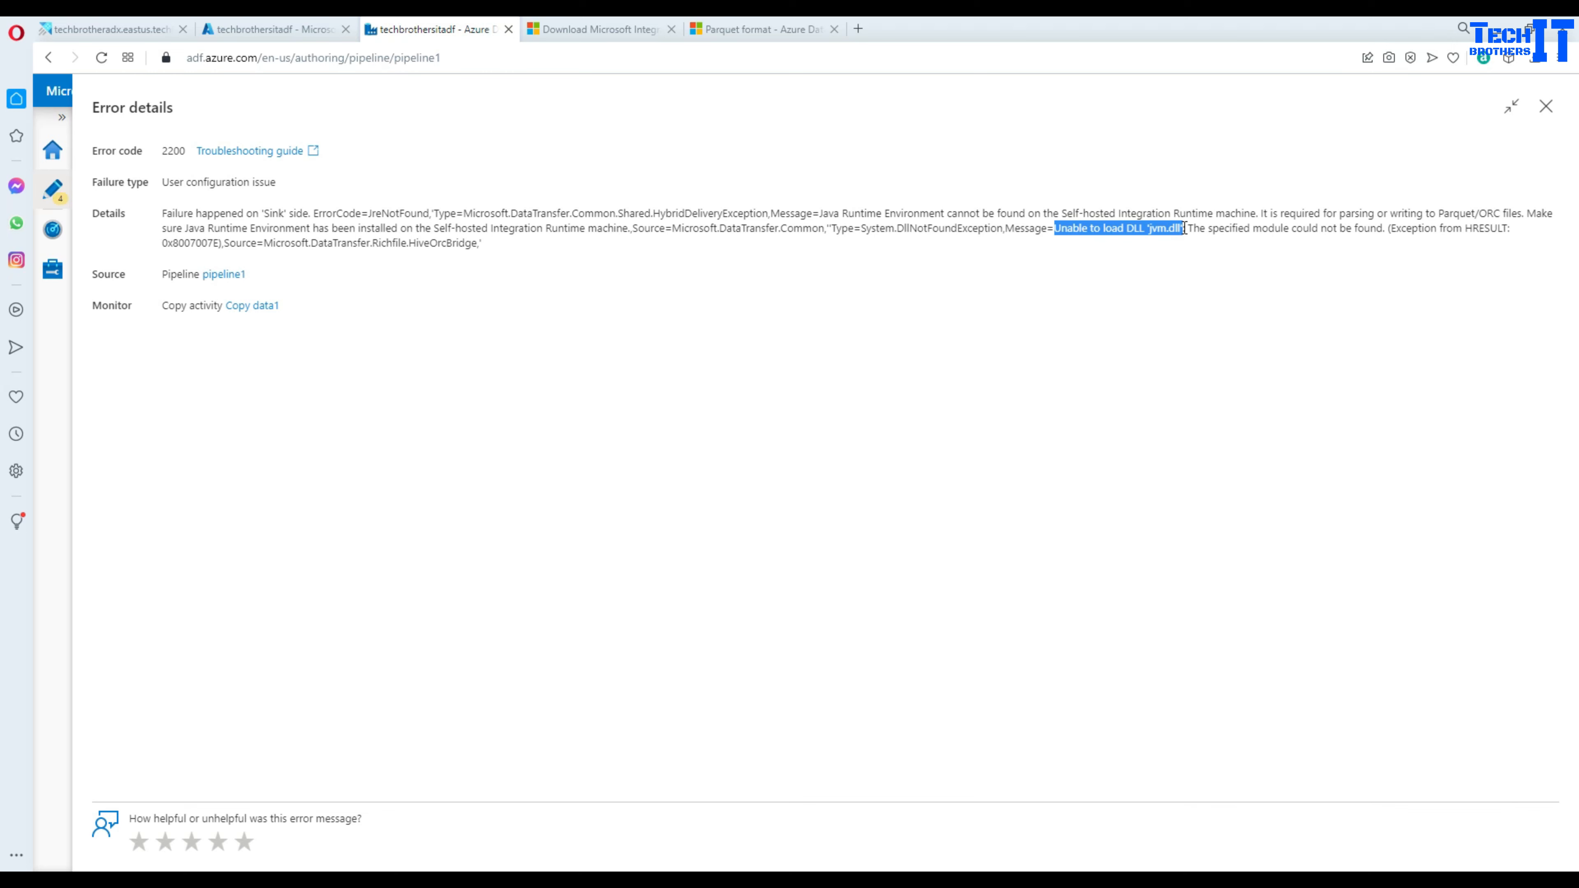
drag(1185, 228, 1185, 229)
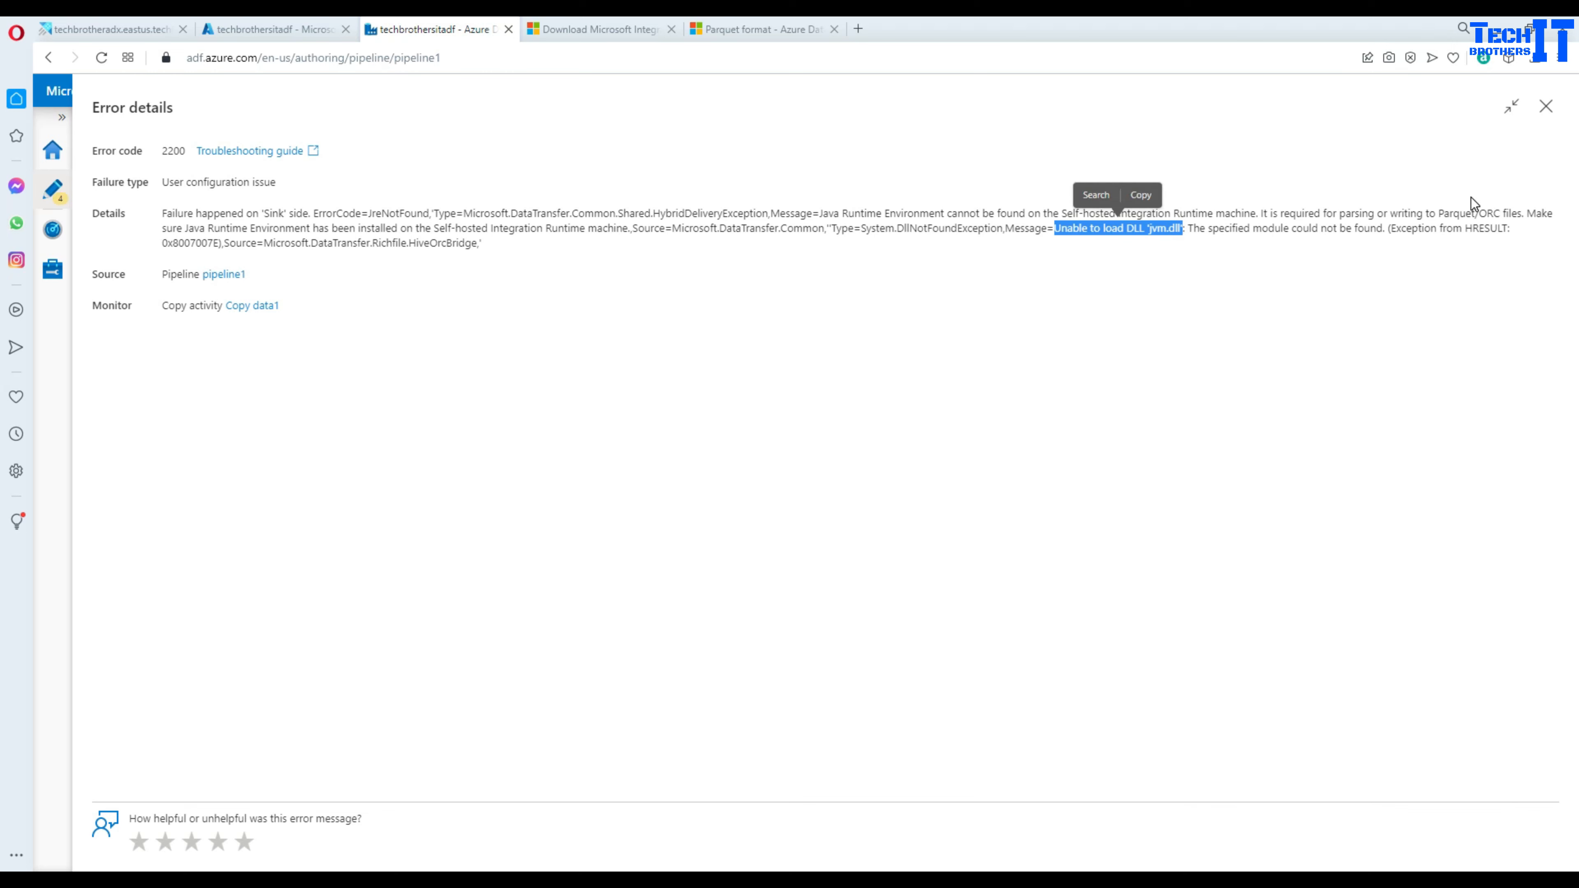
click(1357, 213)
drag(1340, 213, 1530, 209)
click(1112, 213)
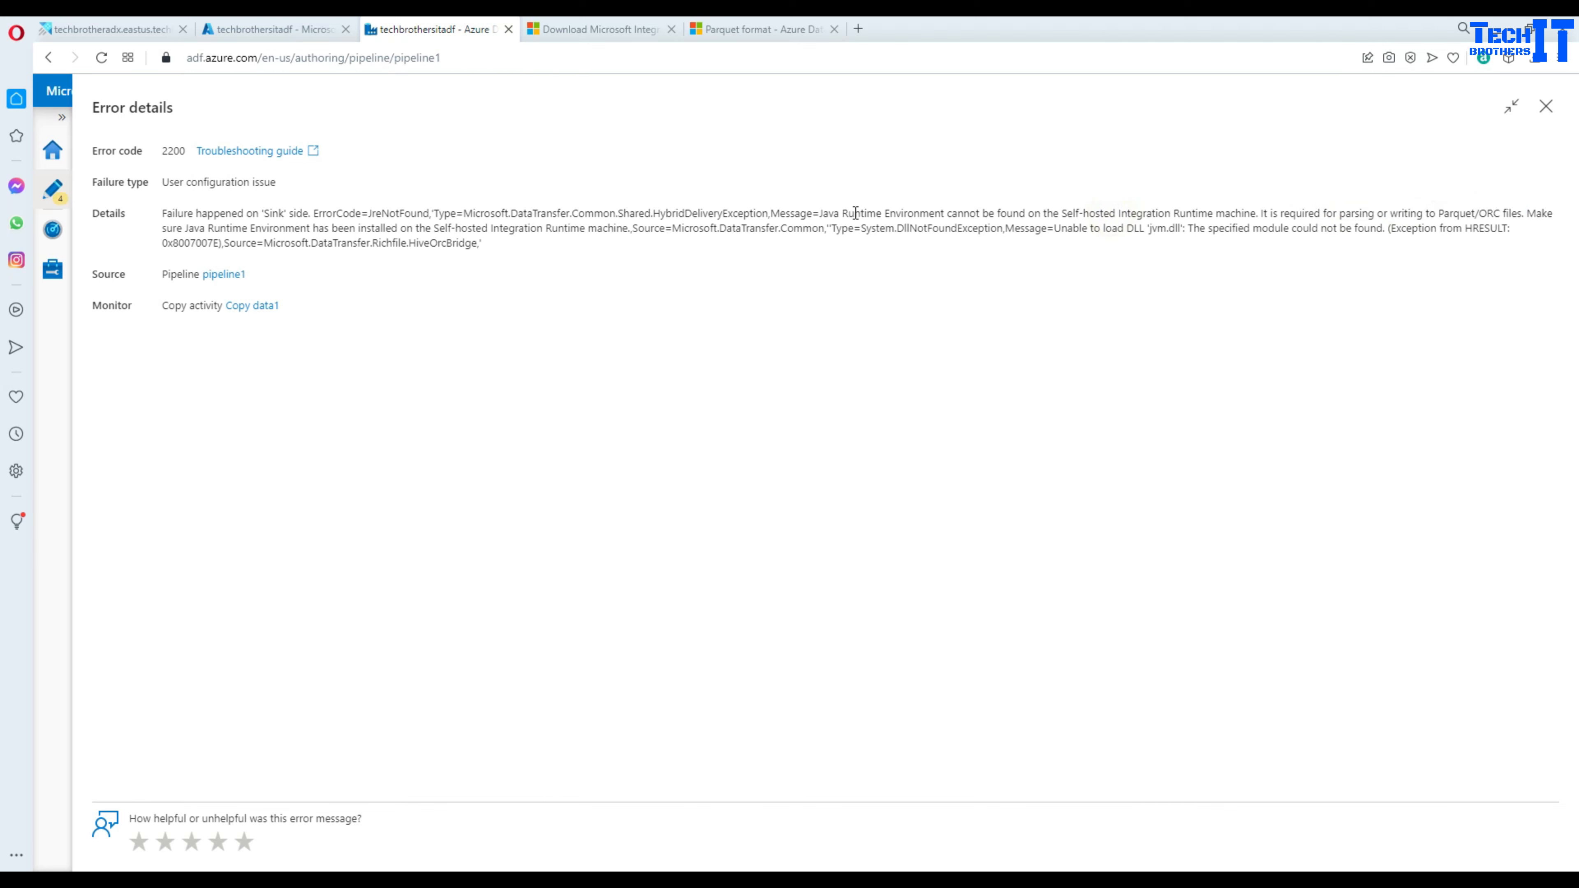
drag(843, 212, 1236, 214)
click(550, 236)
- Close the error details and scroll the Parquet format article to the self-hosted runtime section
click(1546, 106)
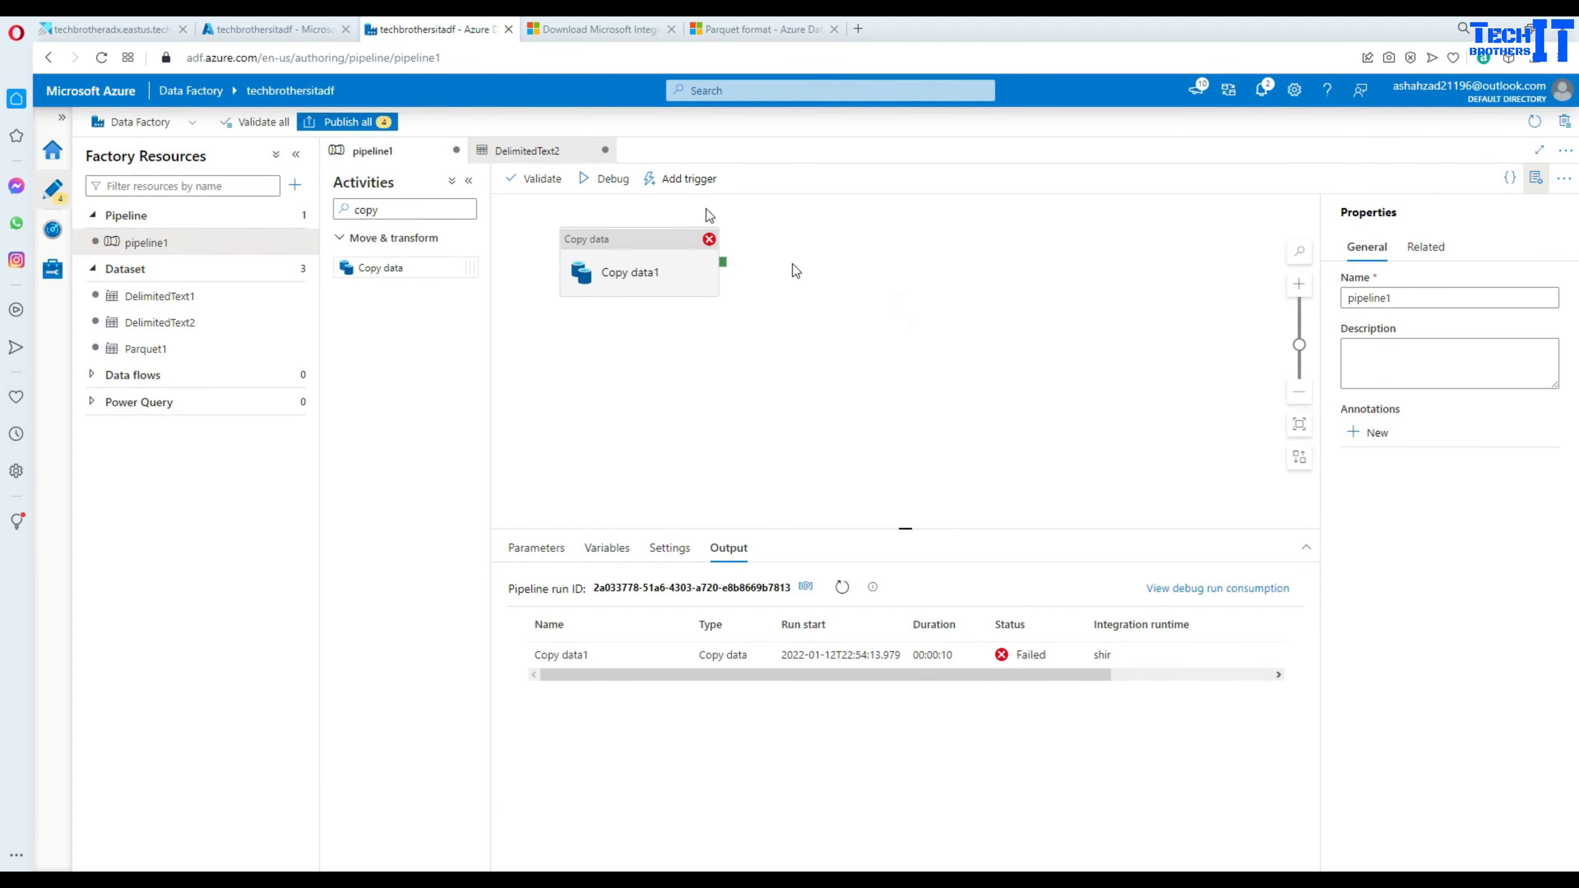
click(762, 30)
scroll(712, 467, down, 10)
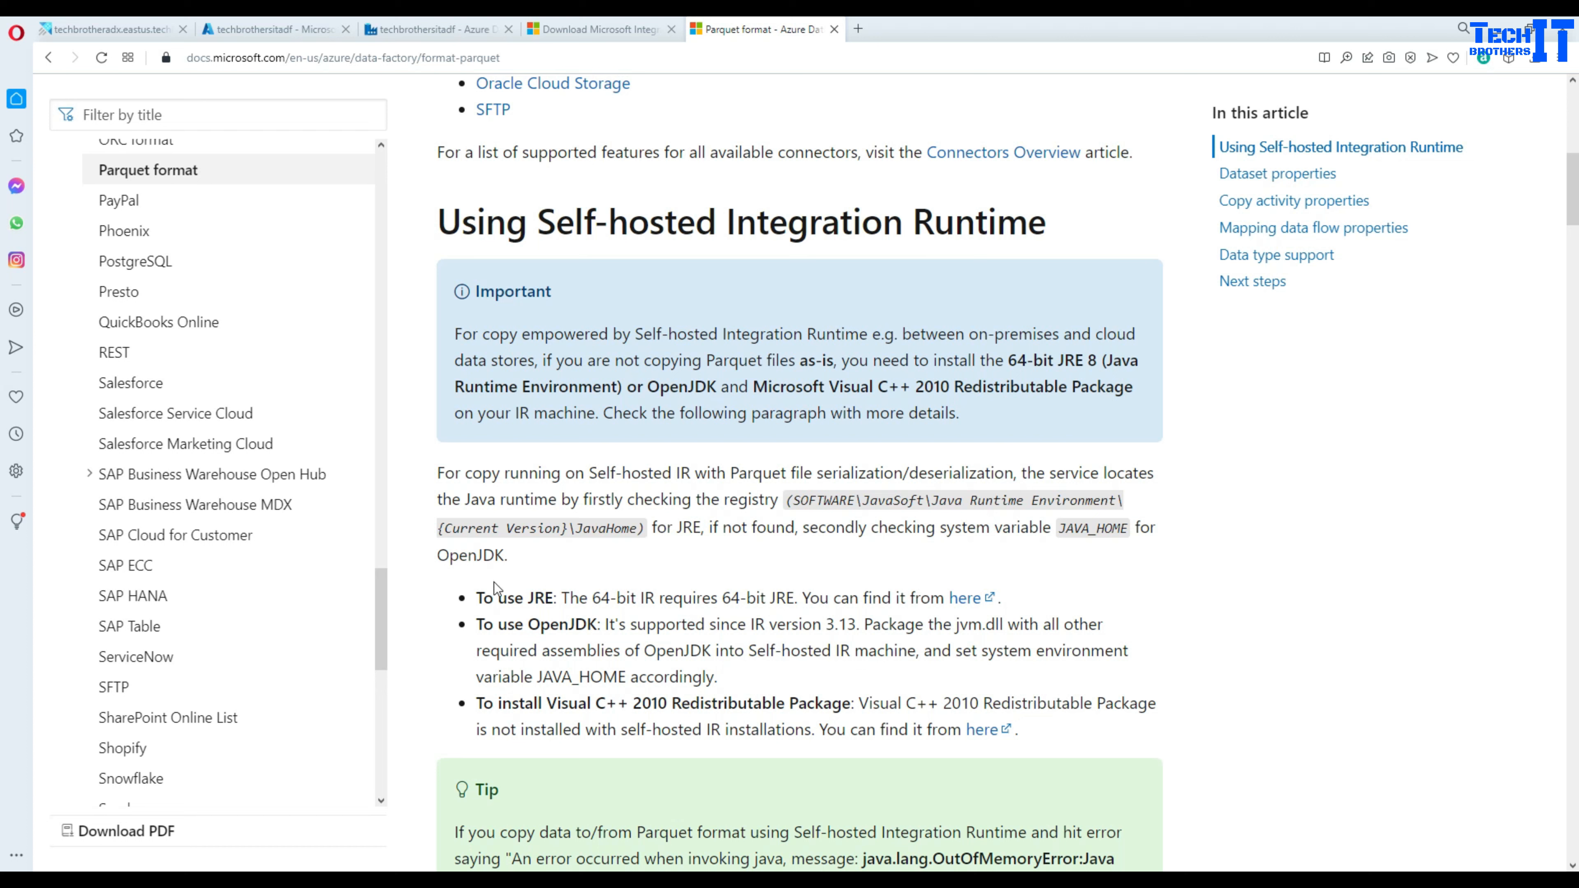
- Highlight the JRE, OpenJDK and Visual C++ requirements for the self-hosted integration runtime
drag(528, 601, 561, 601)
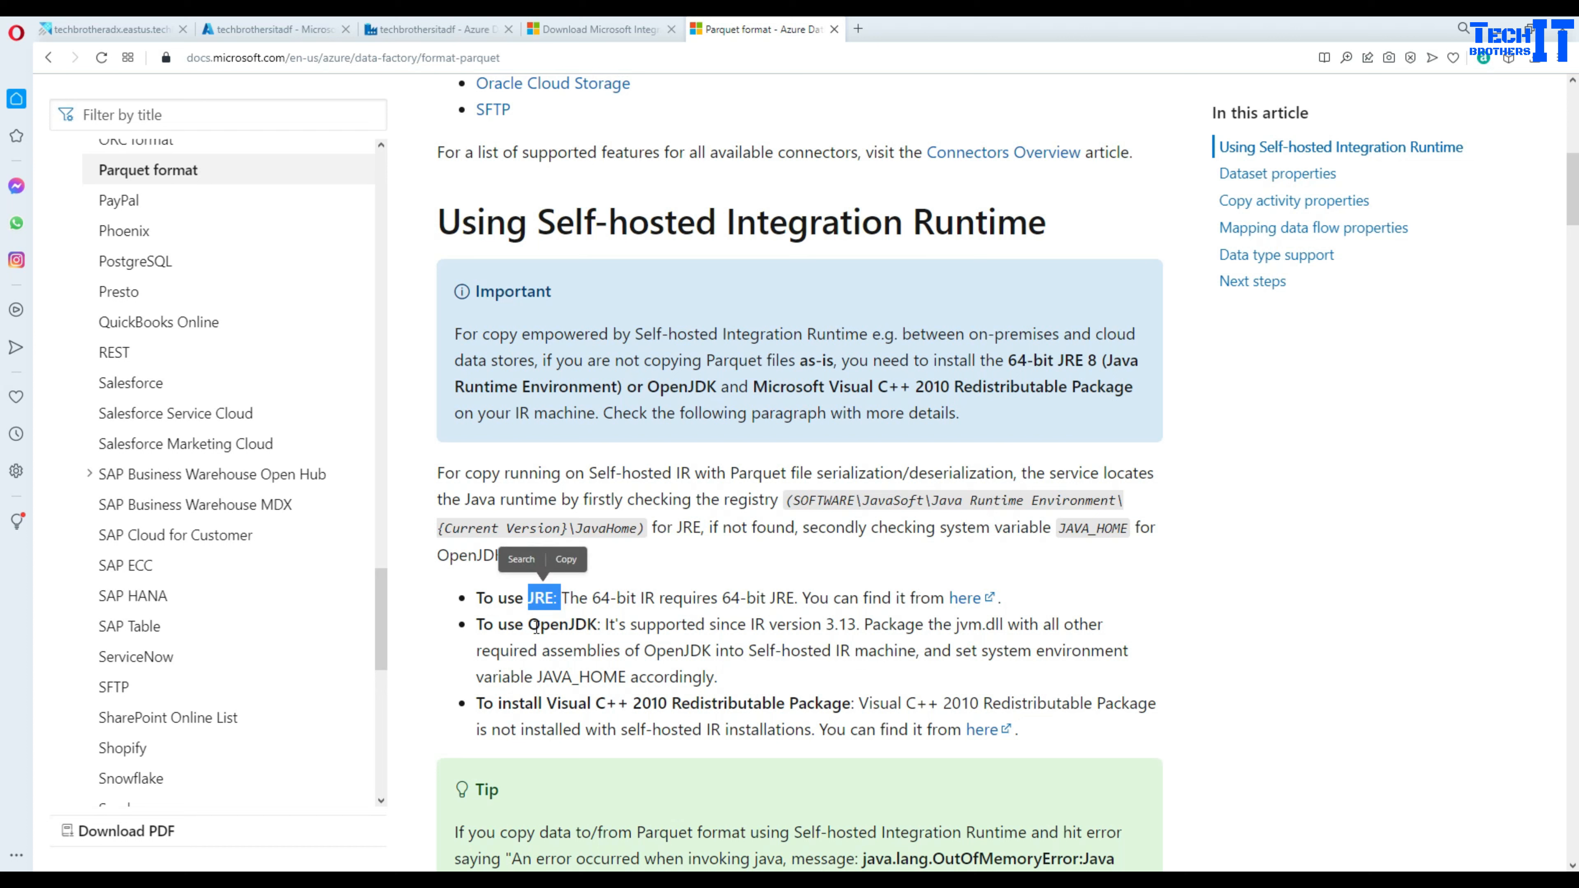
double_click(556, 627)
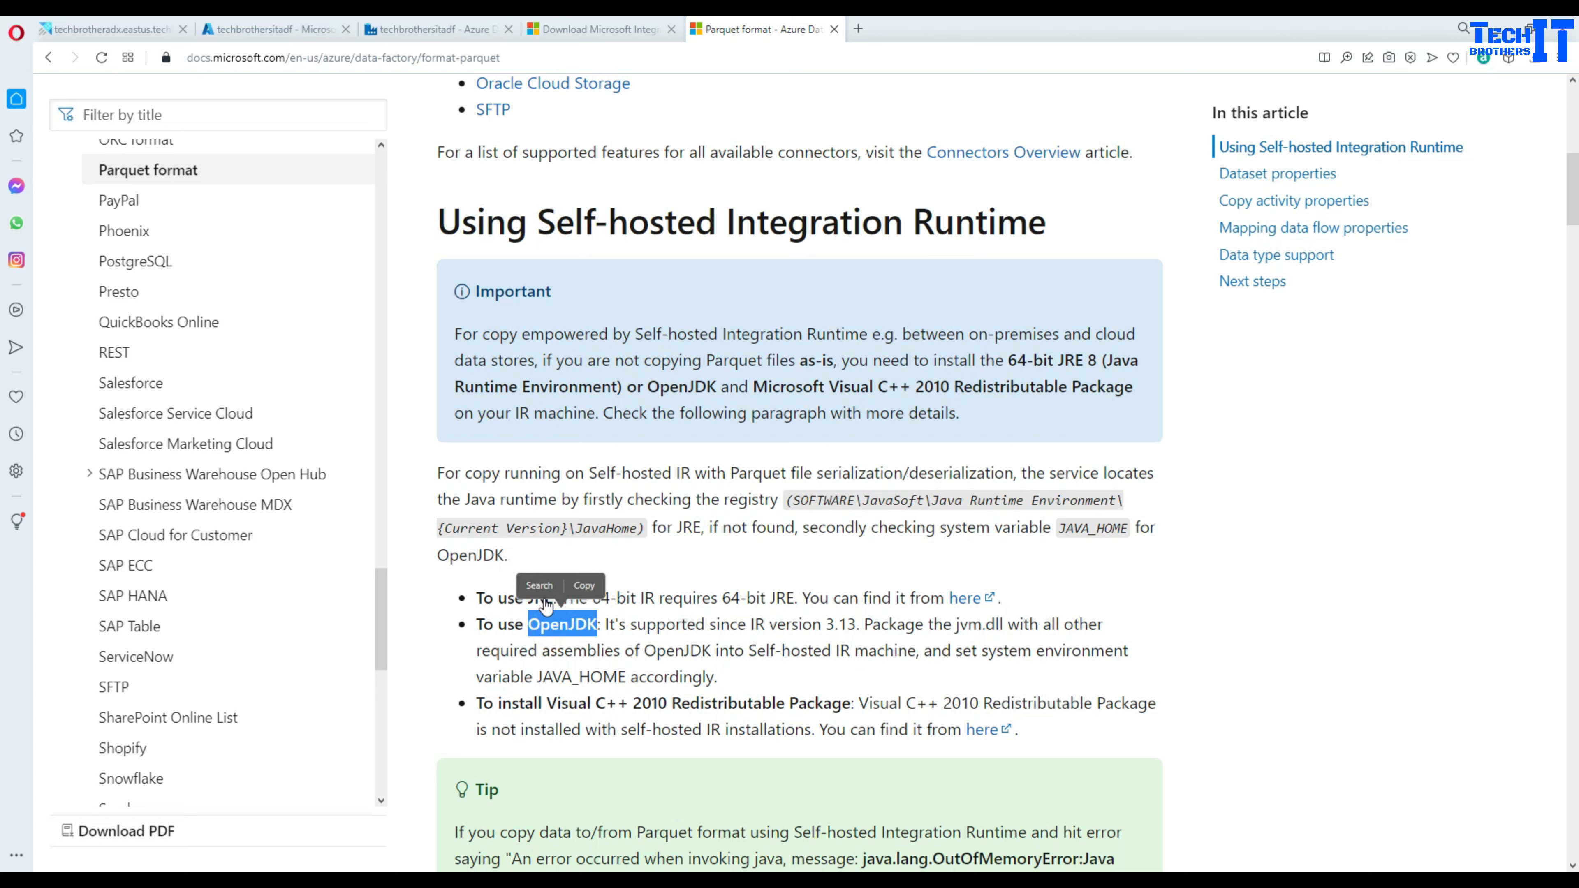
click(540, 598)
double_click(540, 598)
double_click(551, 623)
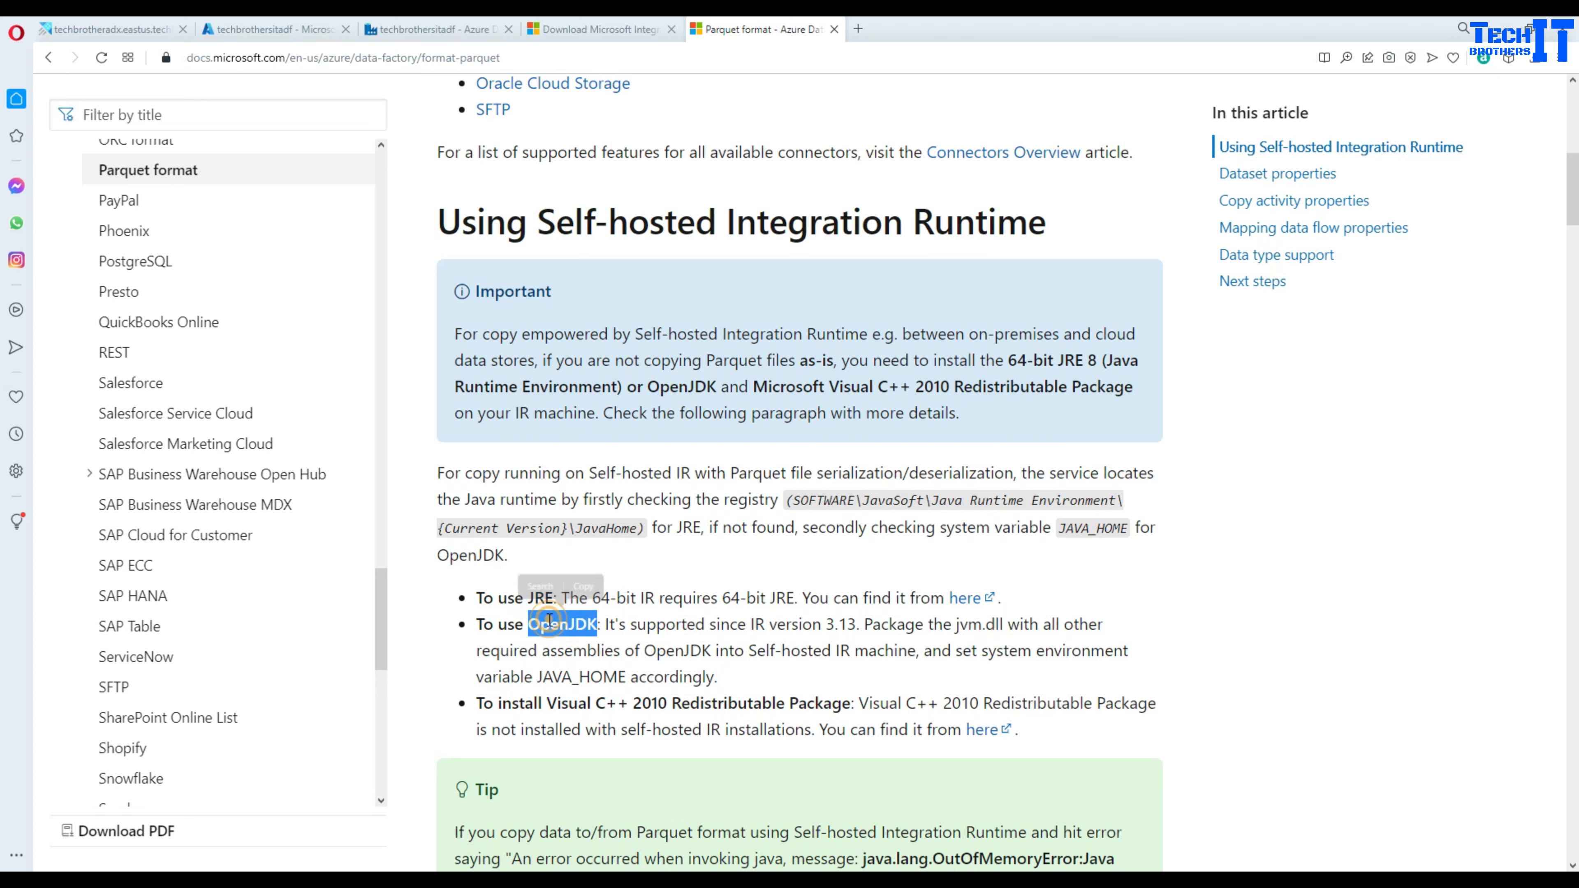
drag(480, 708, 857, 707)
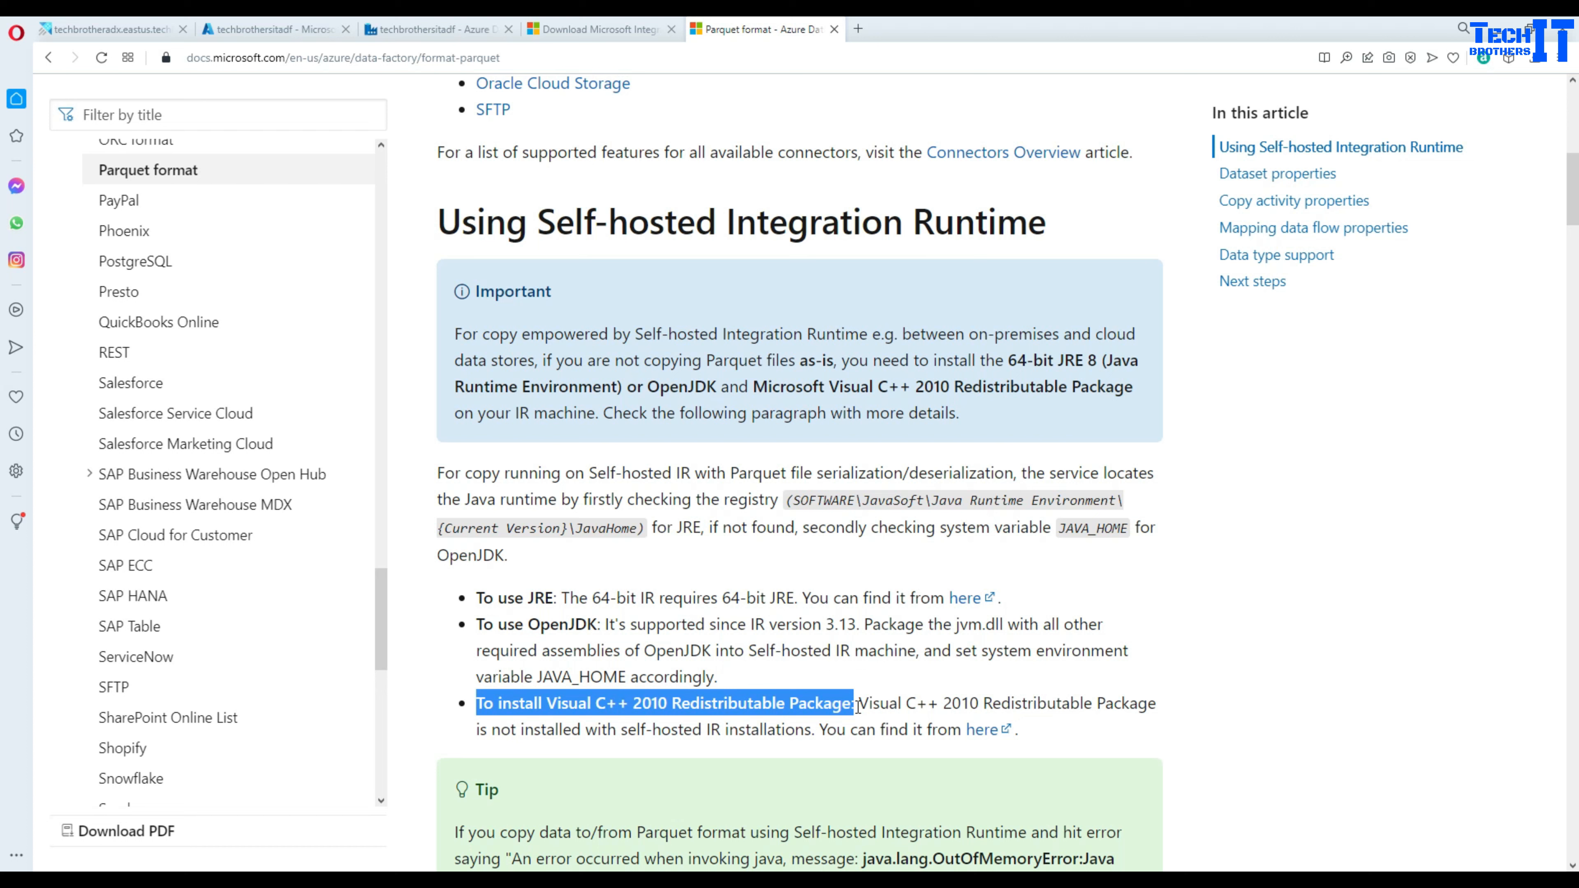
drag(858, 708, 858, 708)
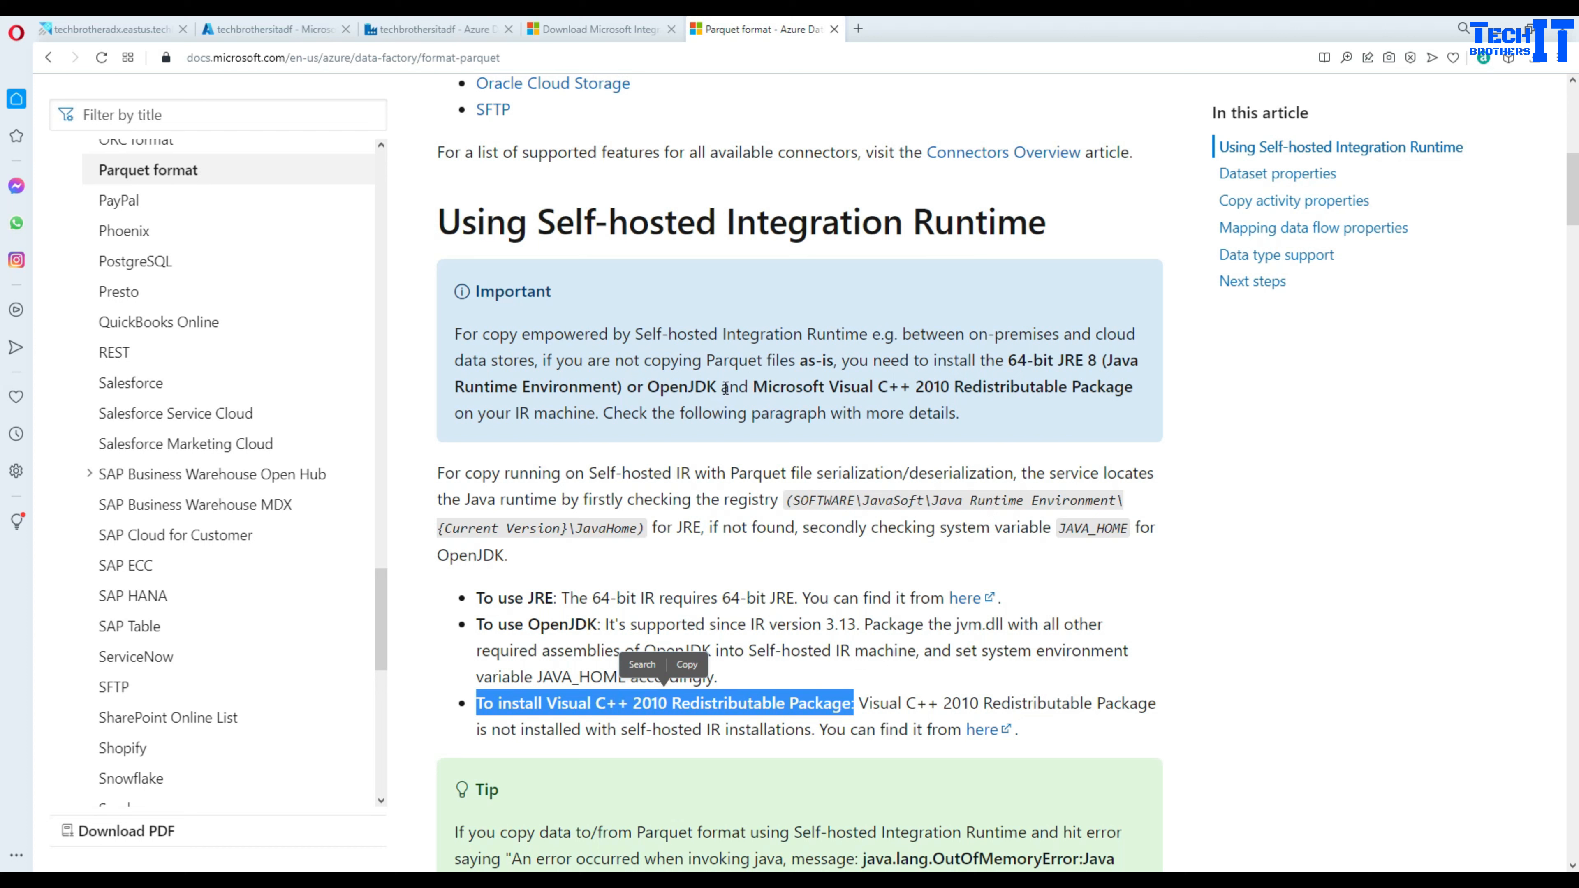
- Highlight the Visual C++ 2010, JRE and OpenJDK bullets, then follow the JRE download link
drag(722, 387, 595, 436)
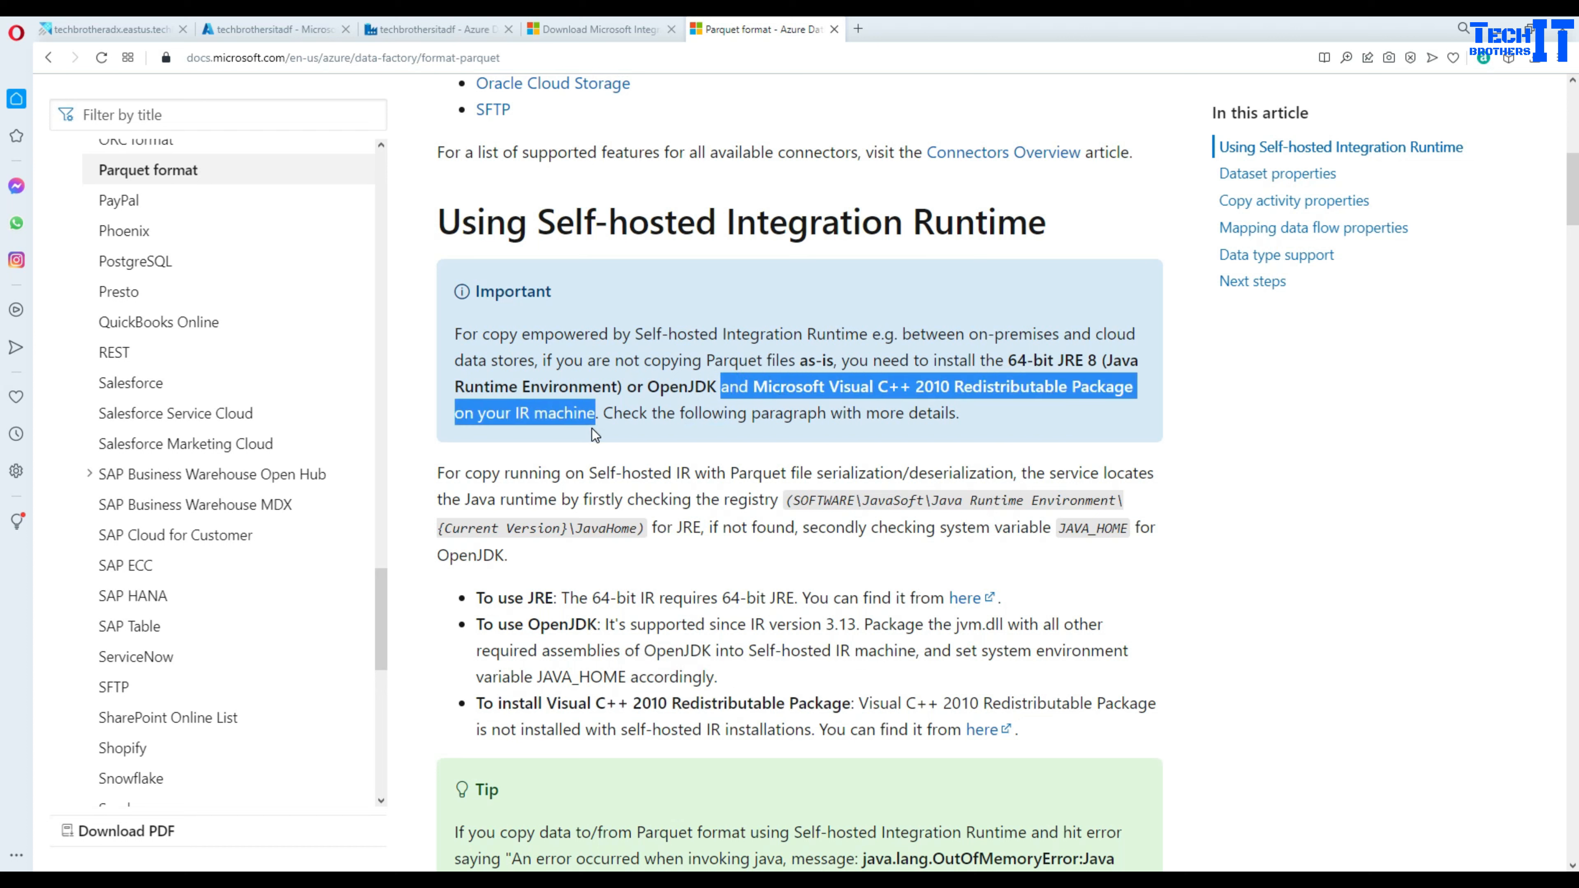
click(708, 386)
drag(477, 596, 991, 602)
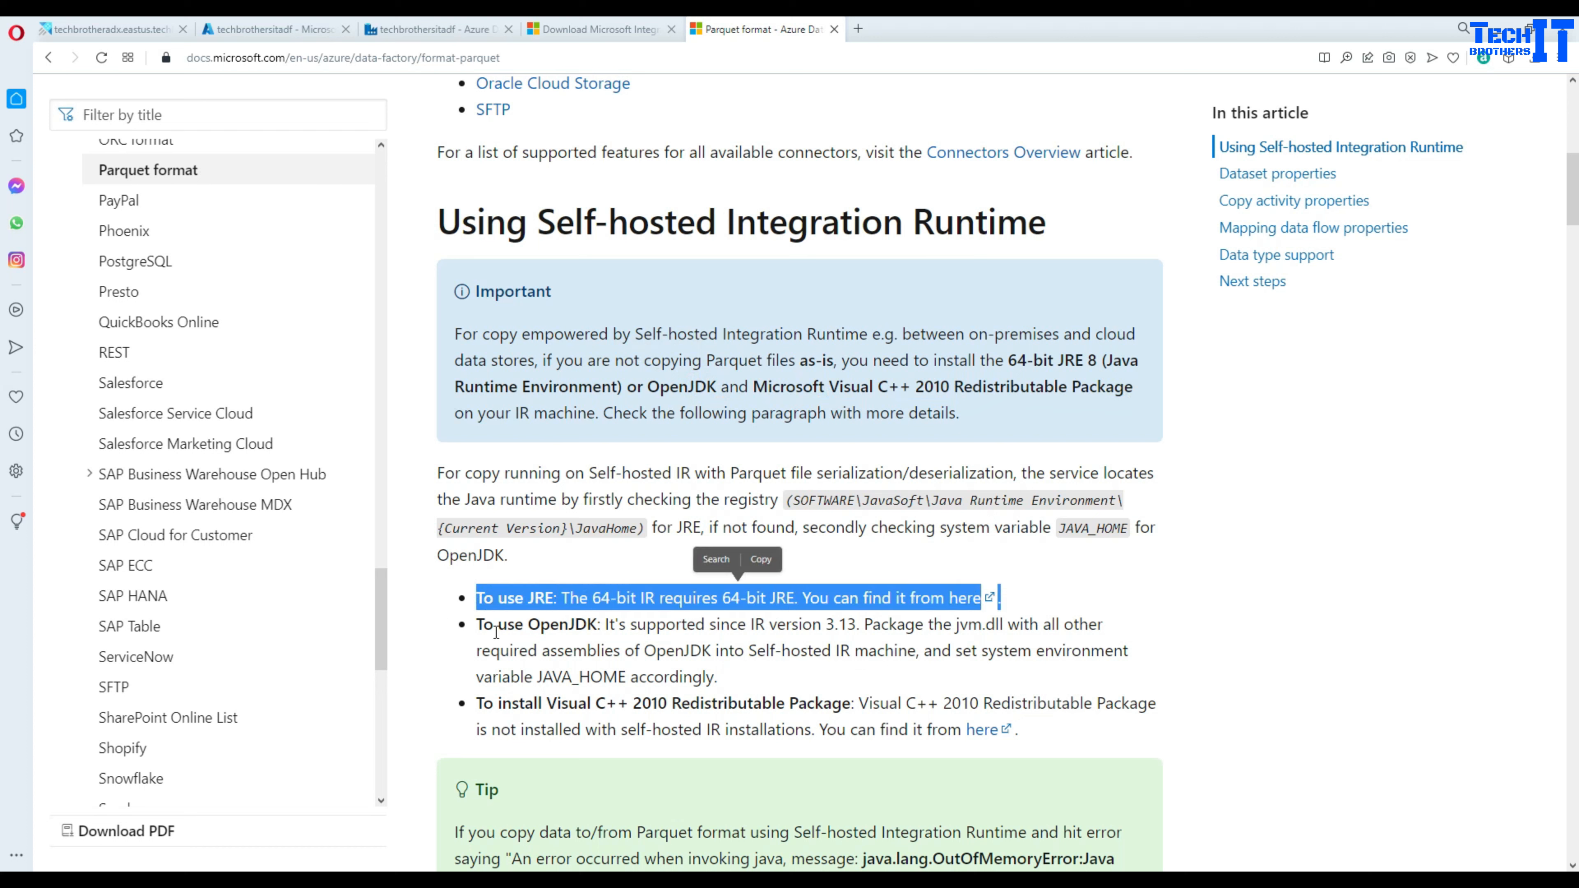
click(476, 624)
drag(476, 624, 686, 628)
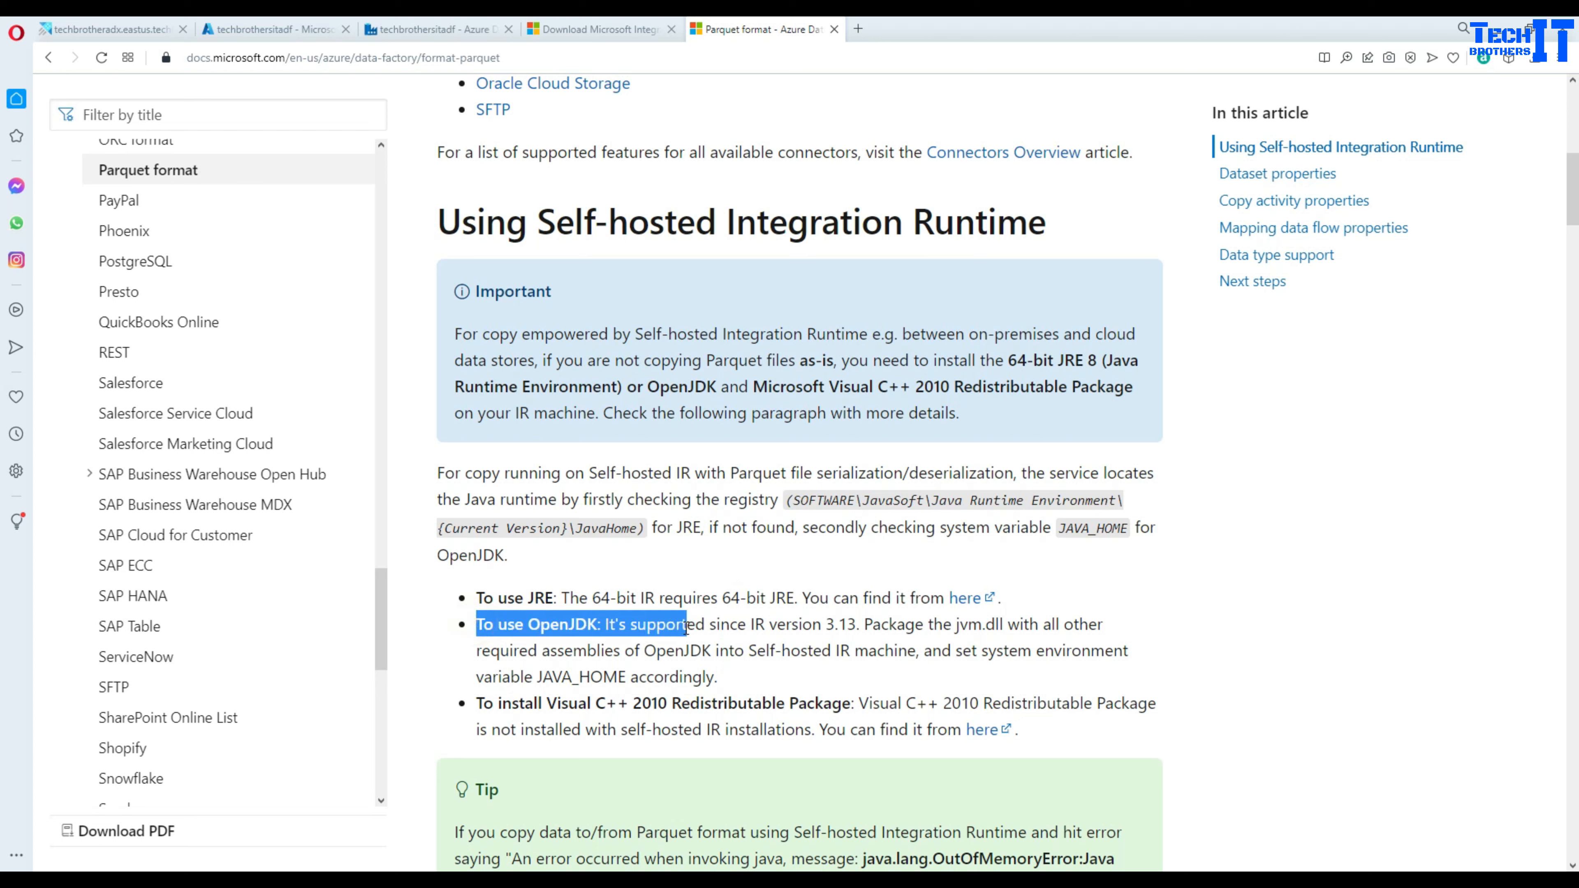
drag(475, 708, 1024, 735)
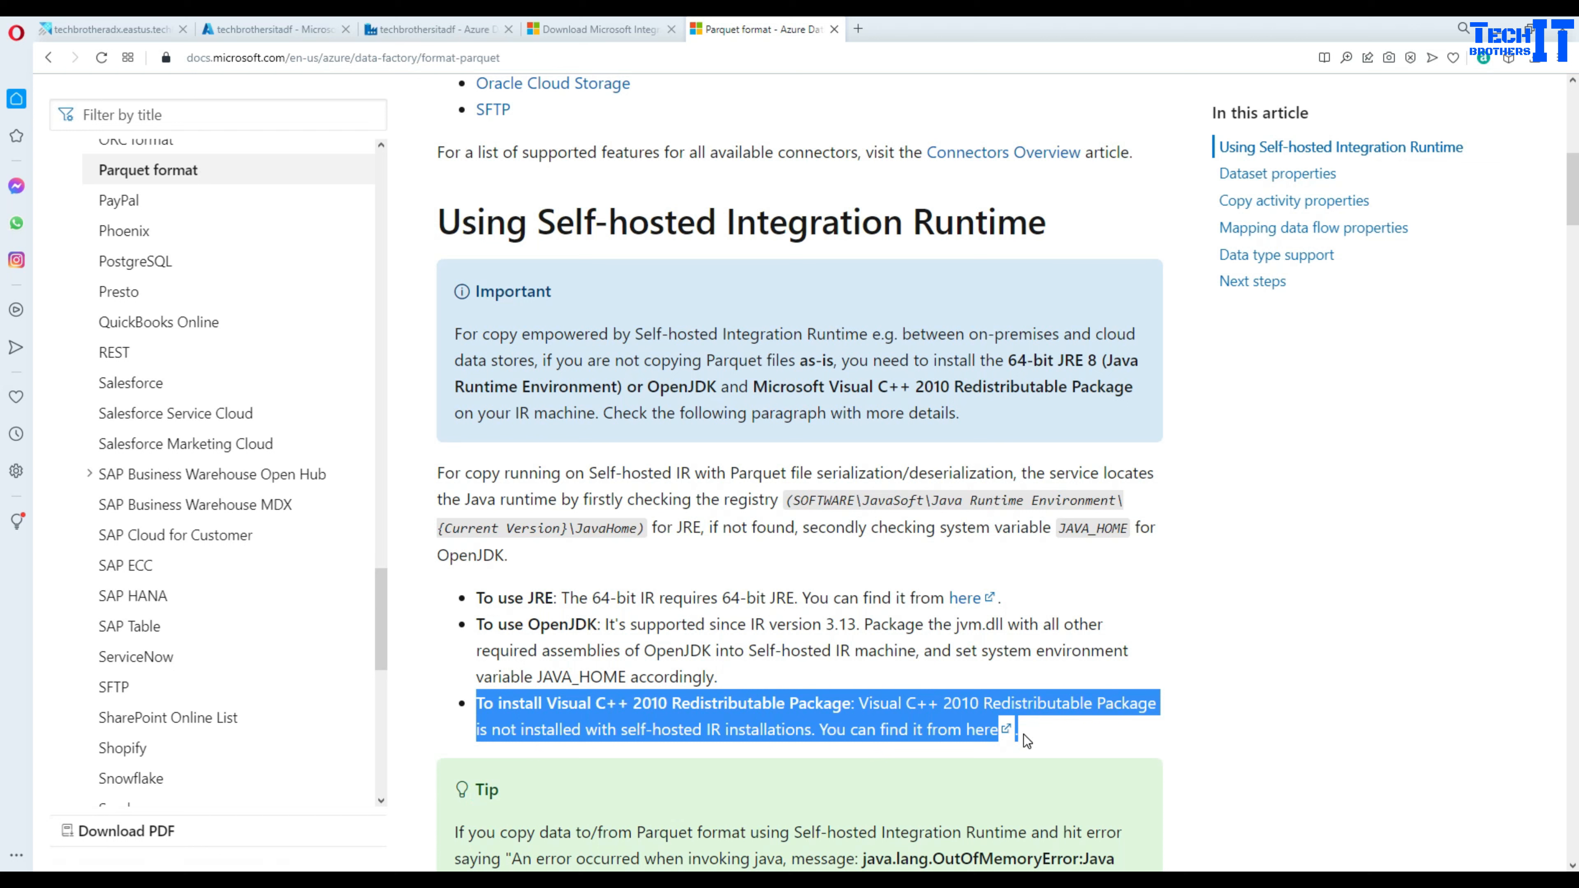
click(1193, 620)
click(964, 600)
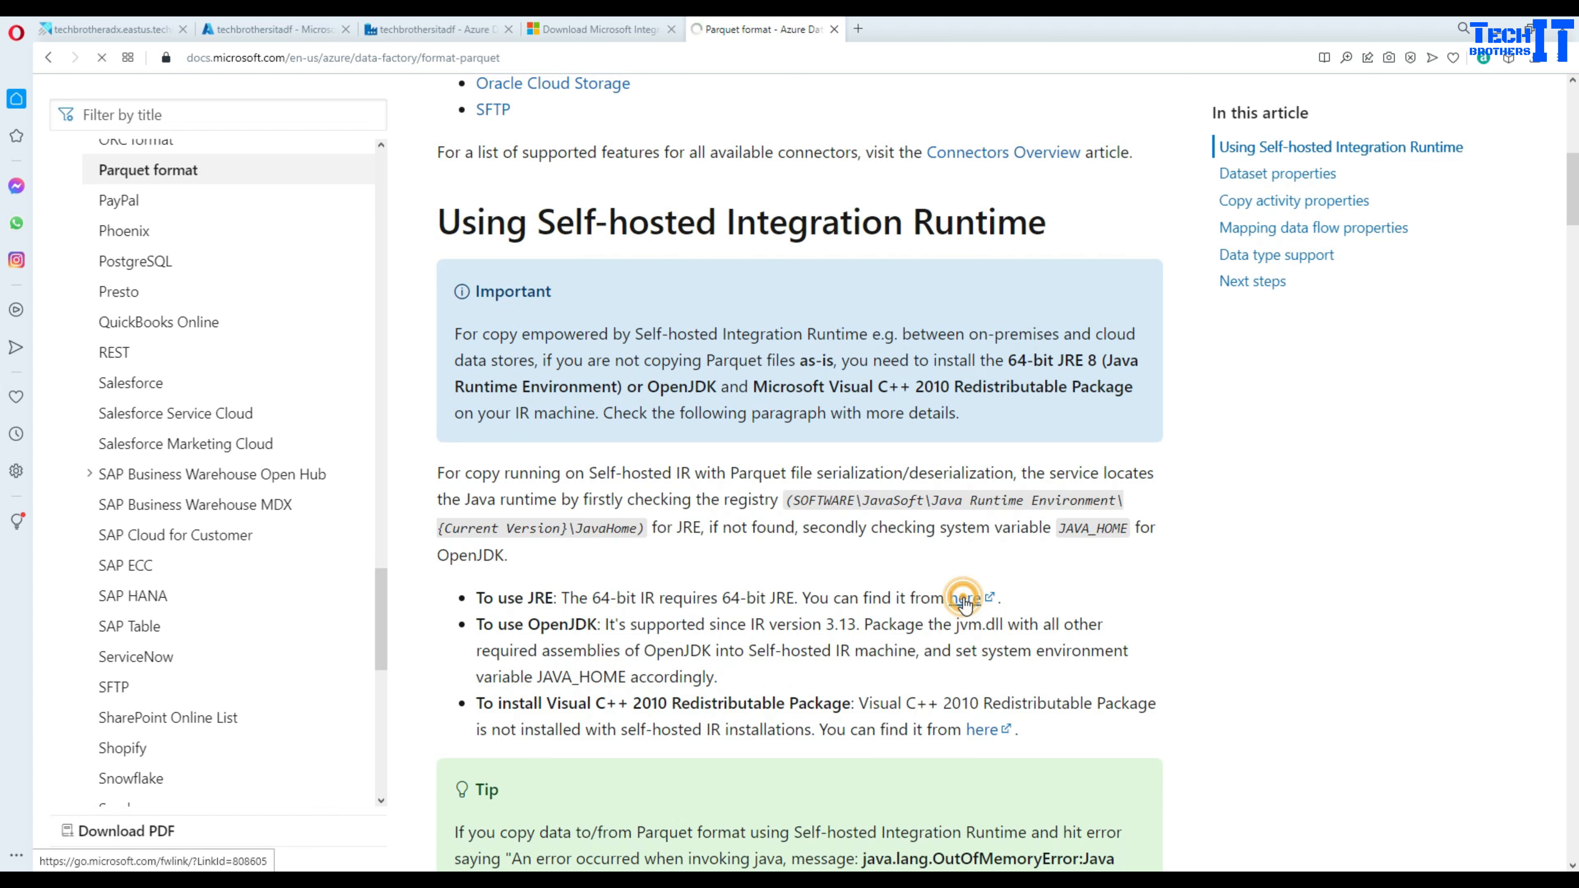
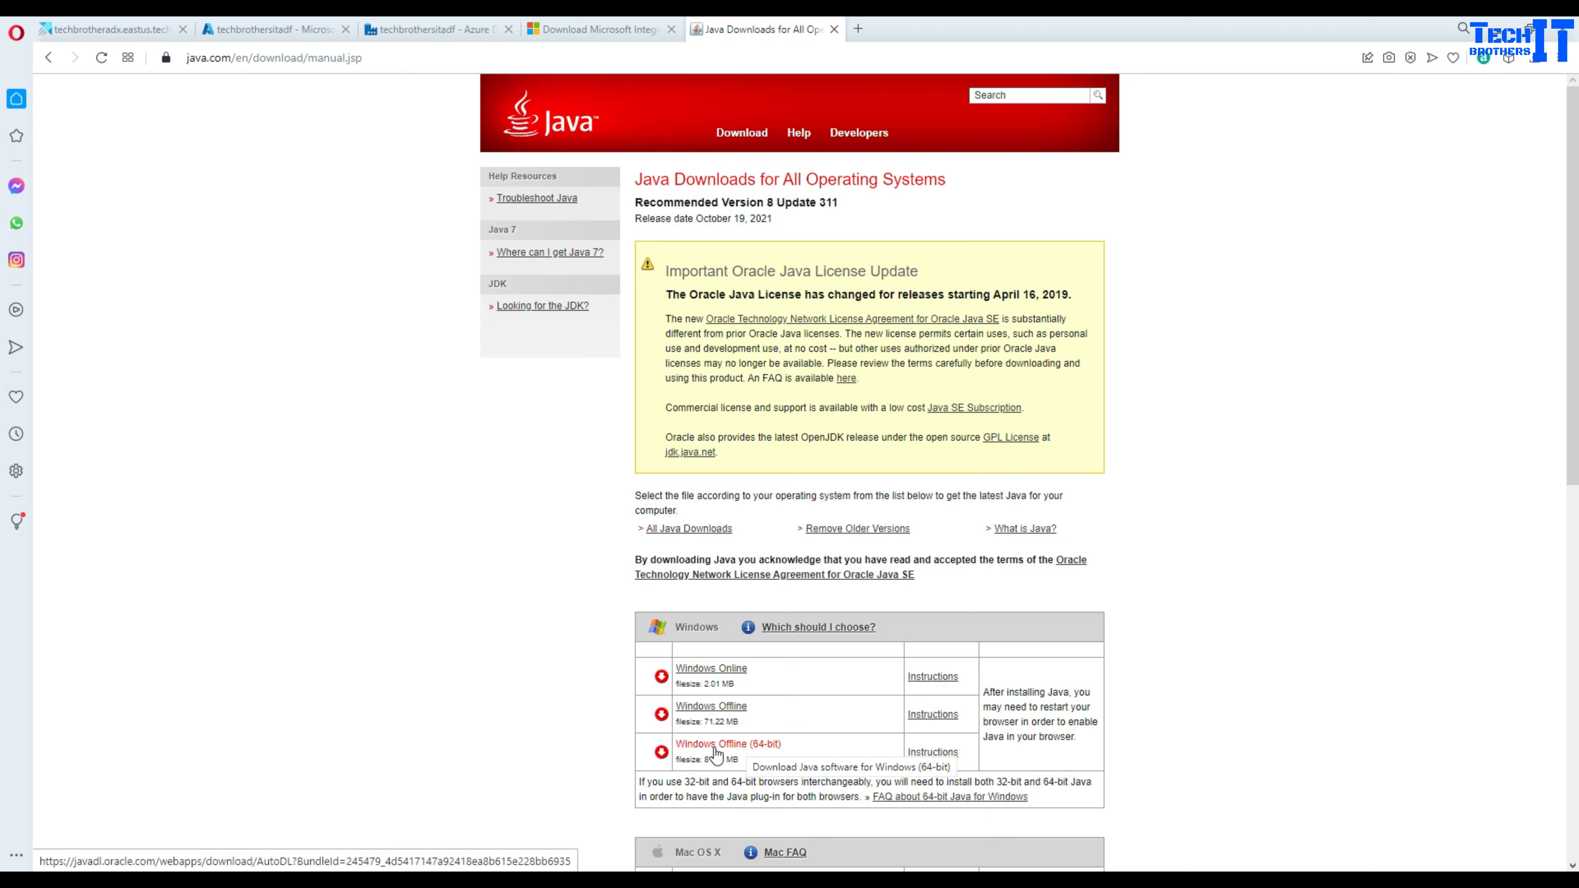
- Copy the java.com download address and load it in the VM's Internet Explorer
click(375, 60)
key(ctrl+c)
right_click(375, 60)
click(351, 118)
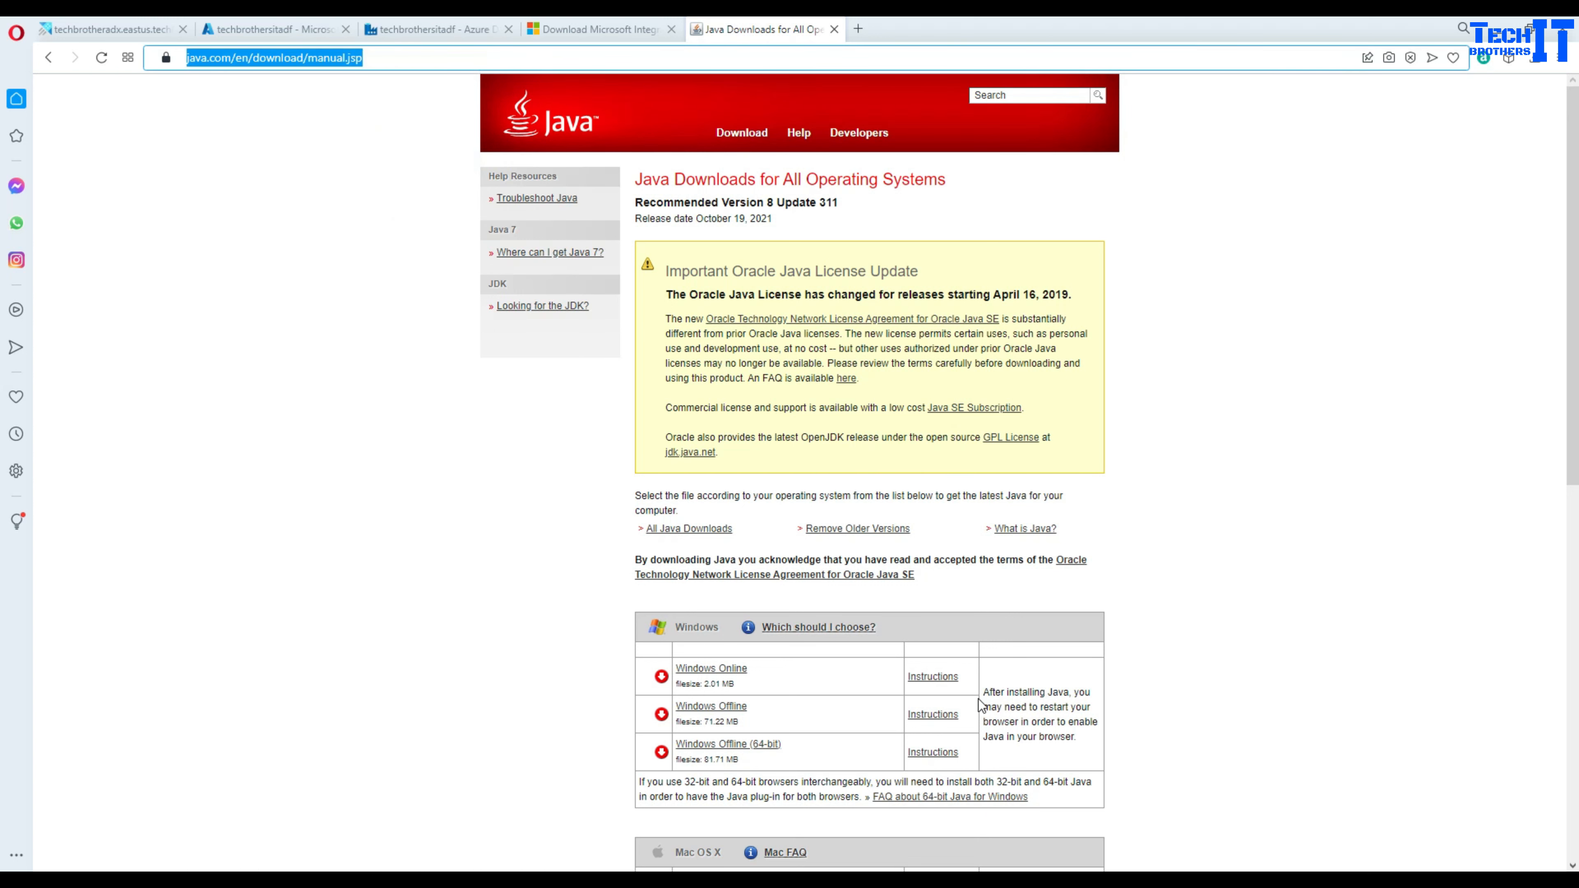
click(1238, 880)
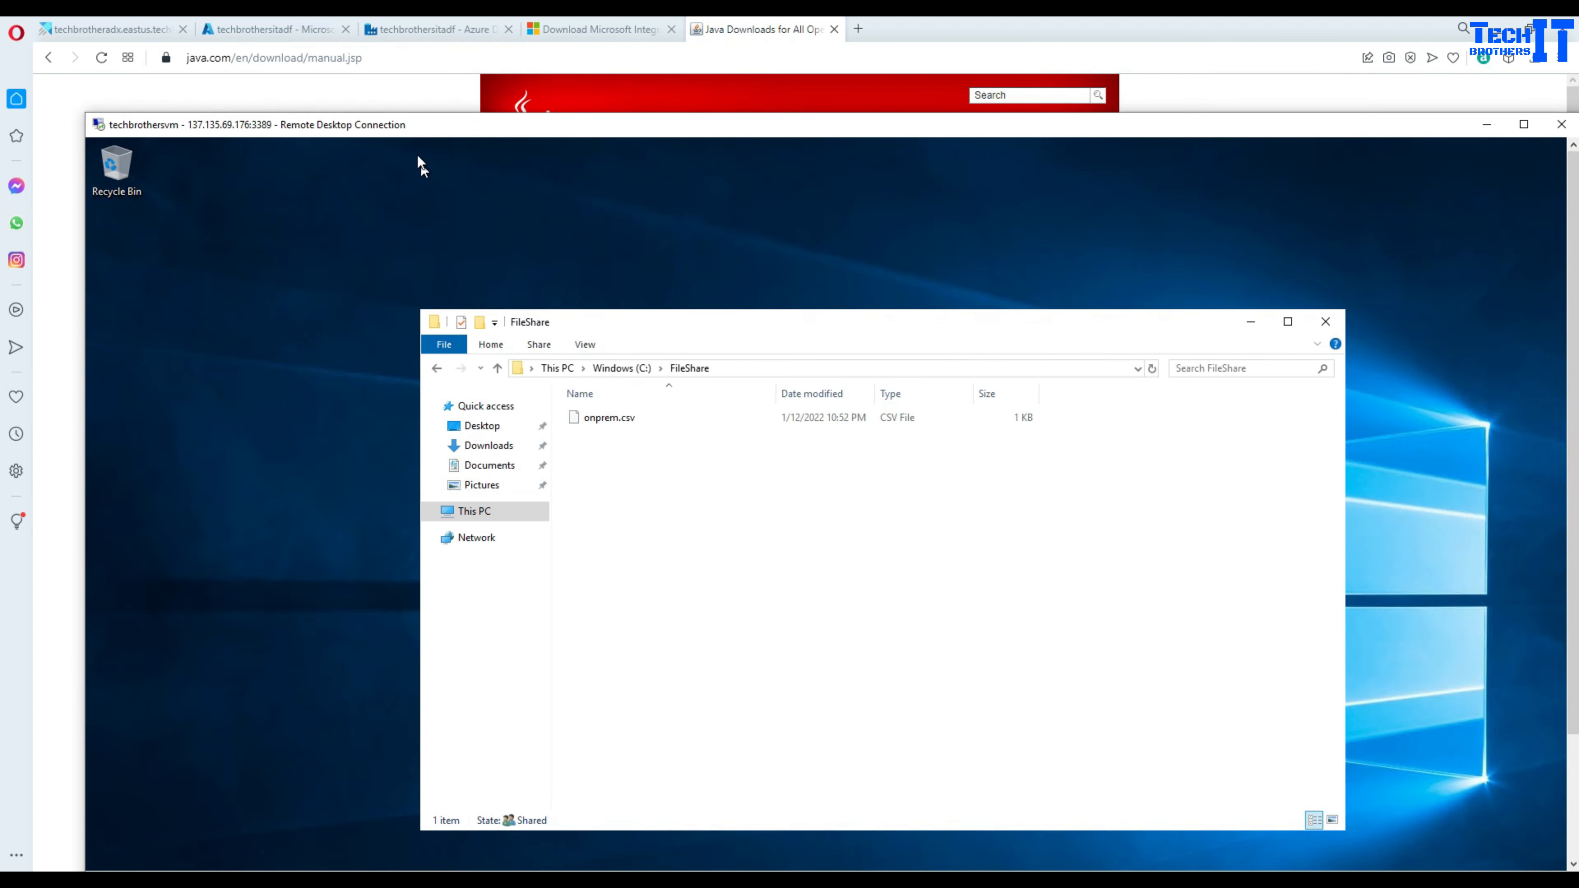
drag(1574, 307, 1573, 445)
click(235, 849)
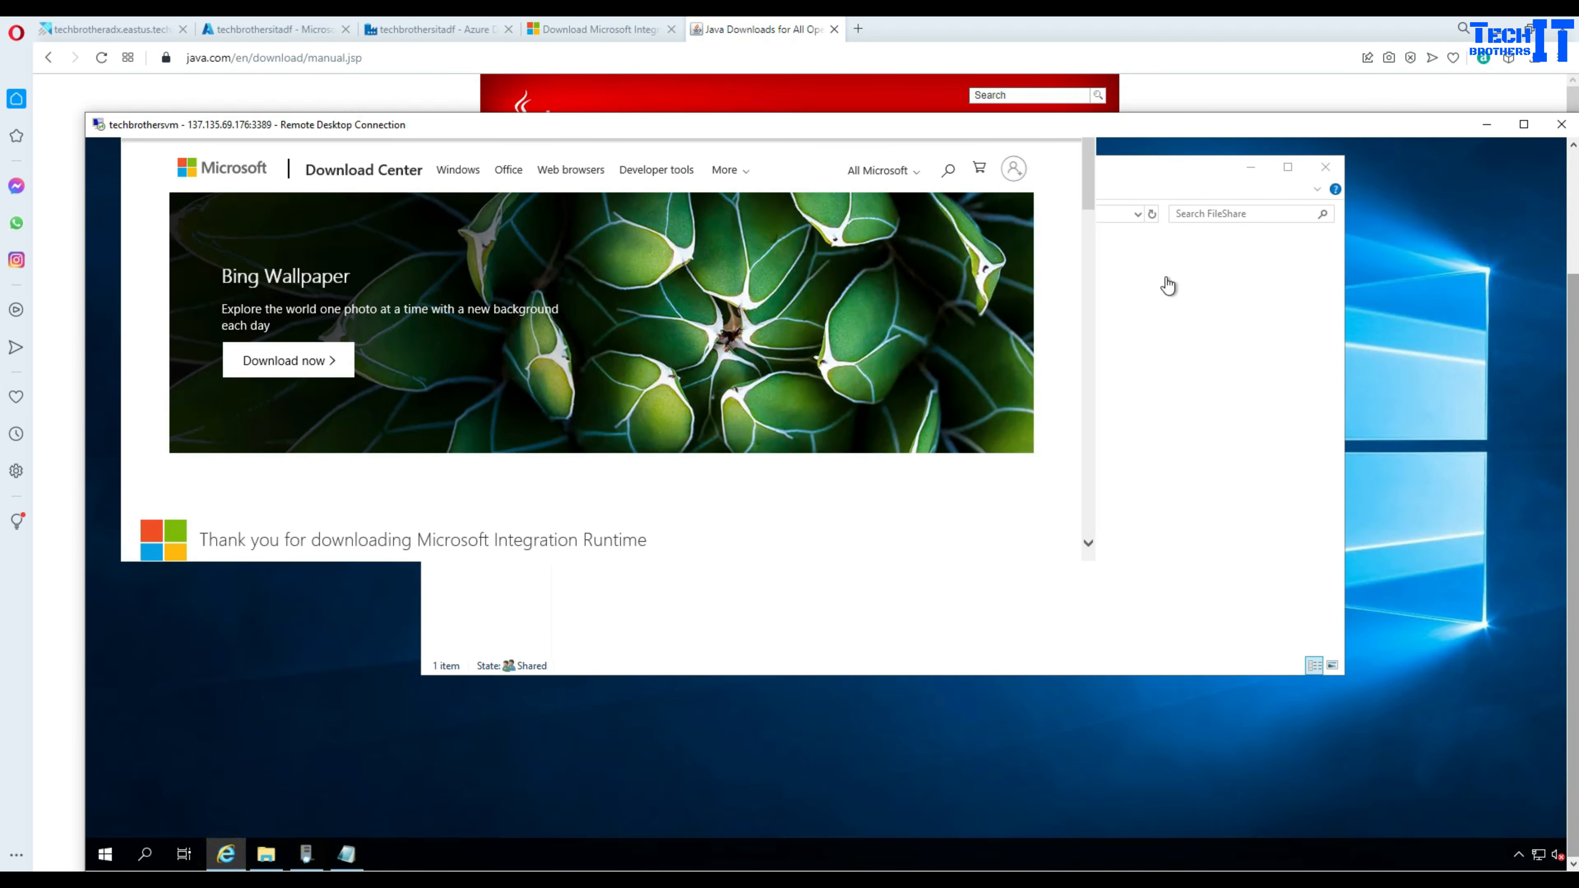
click(1574, 165)
click(570, 200)
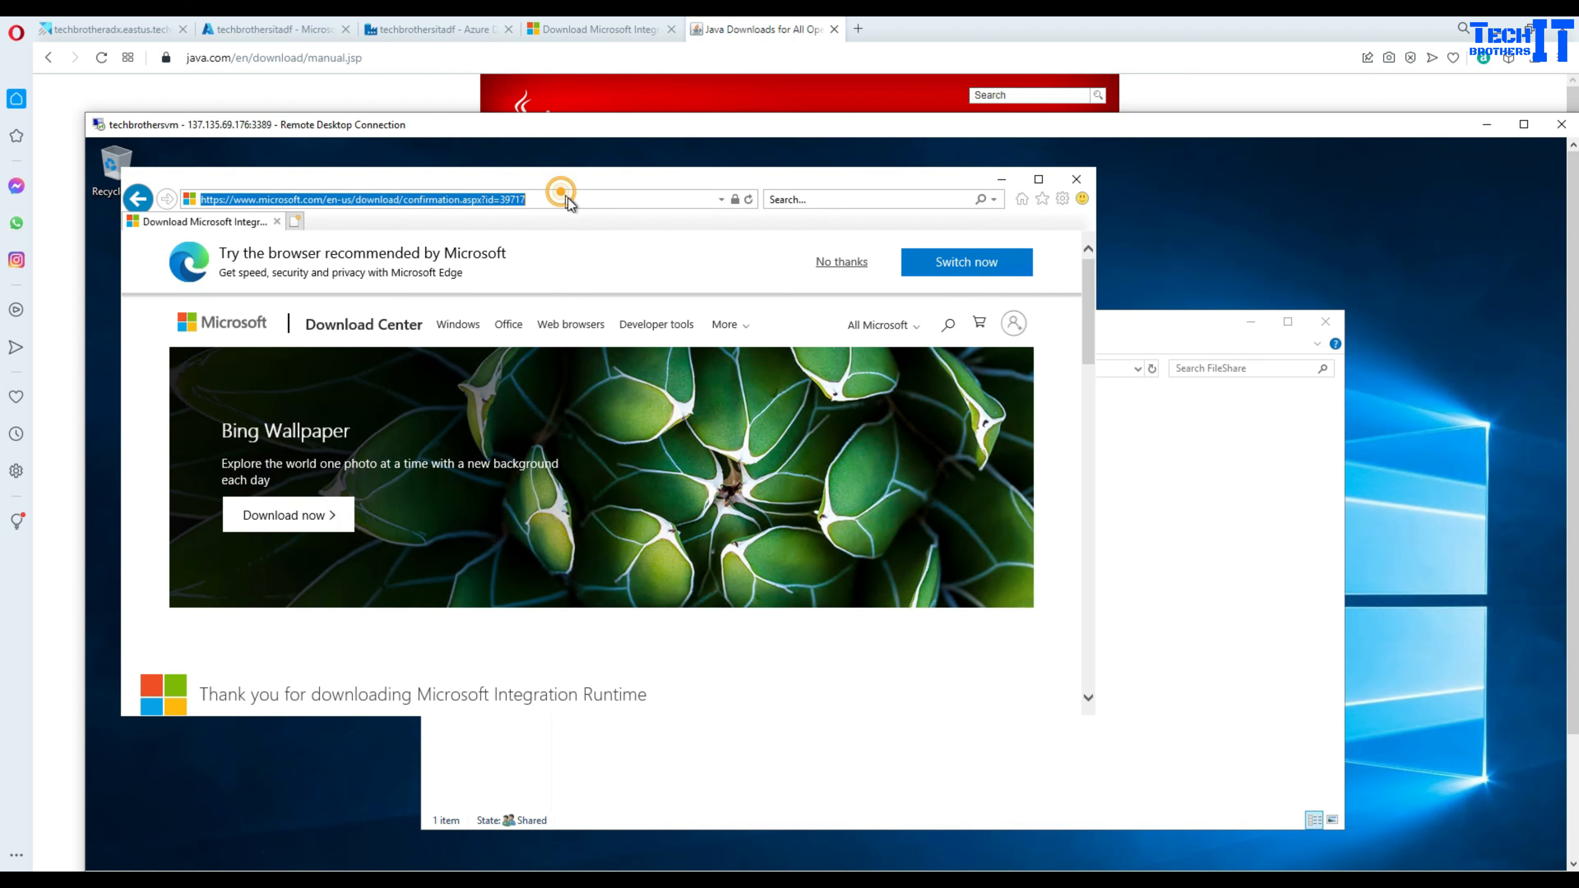
key(ctrl+v)
key(Return)
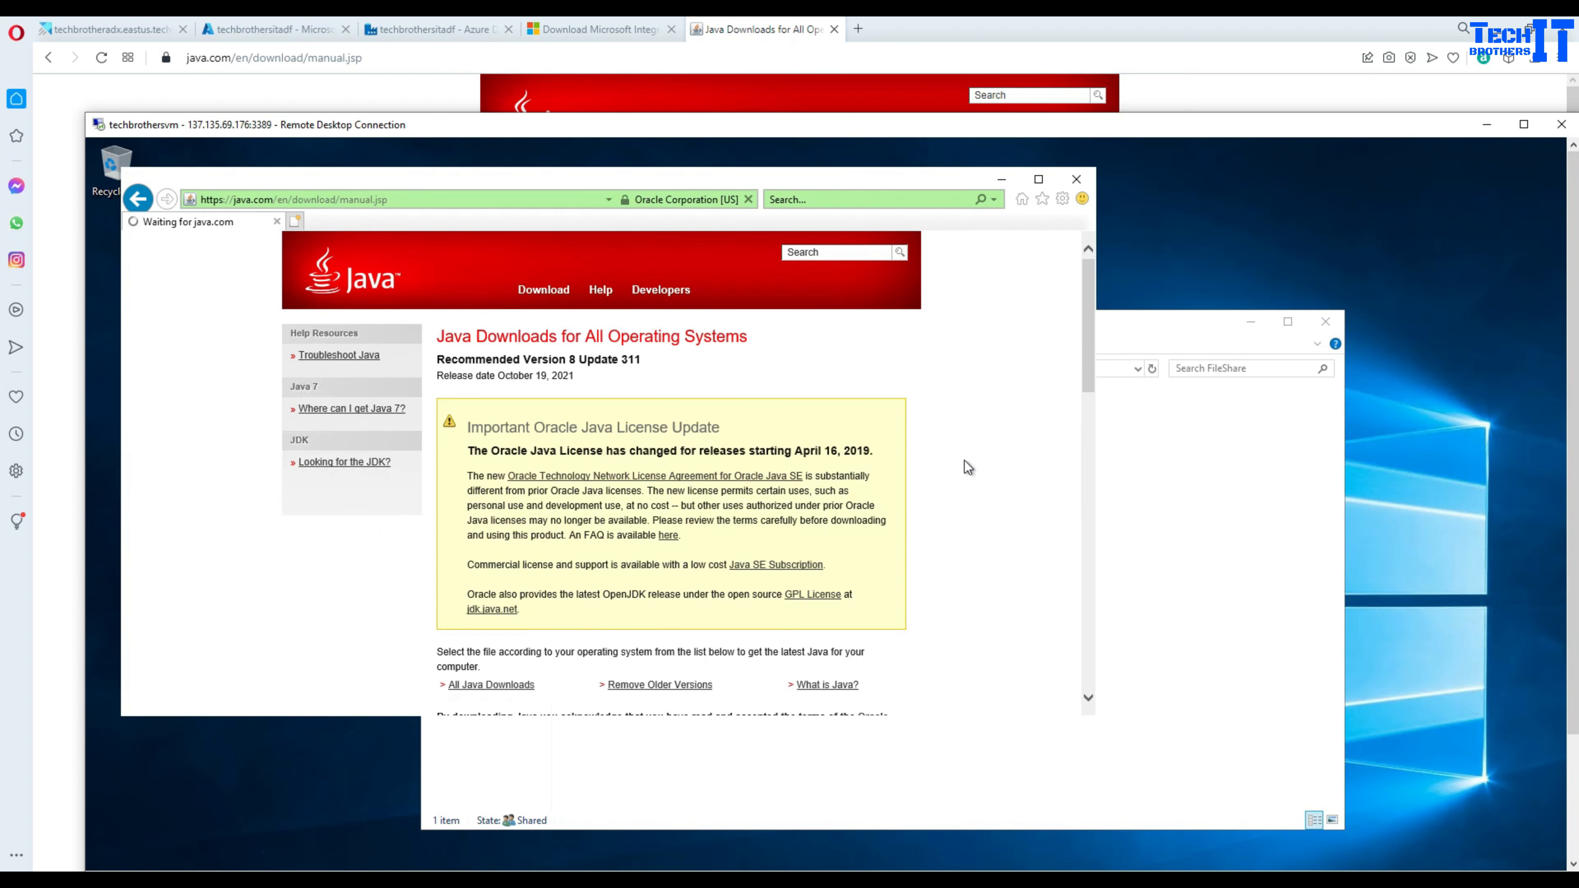
- Download and run the Windows Offline (64-bit) Java installer, enabling Change destination folder
scroll(970, 460, down, 3)
scroll(970, 464, down, 3)
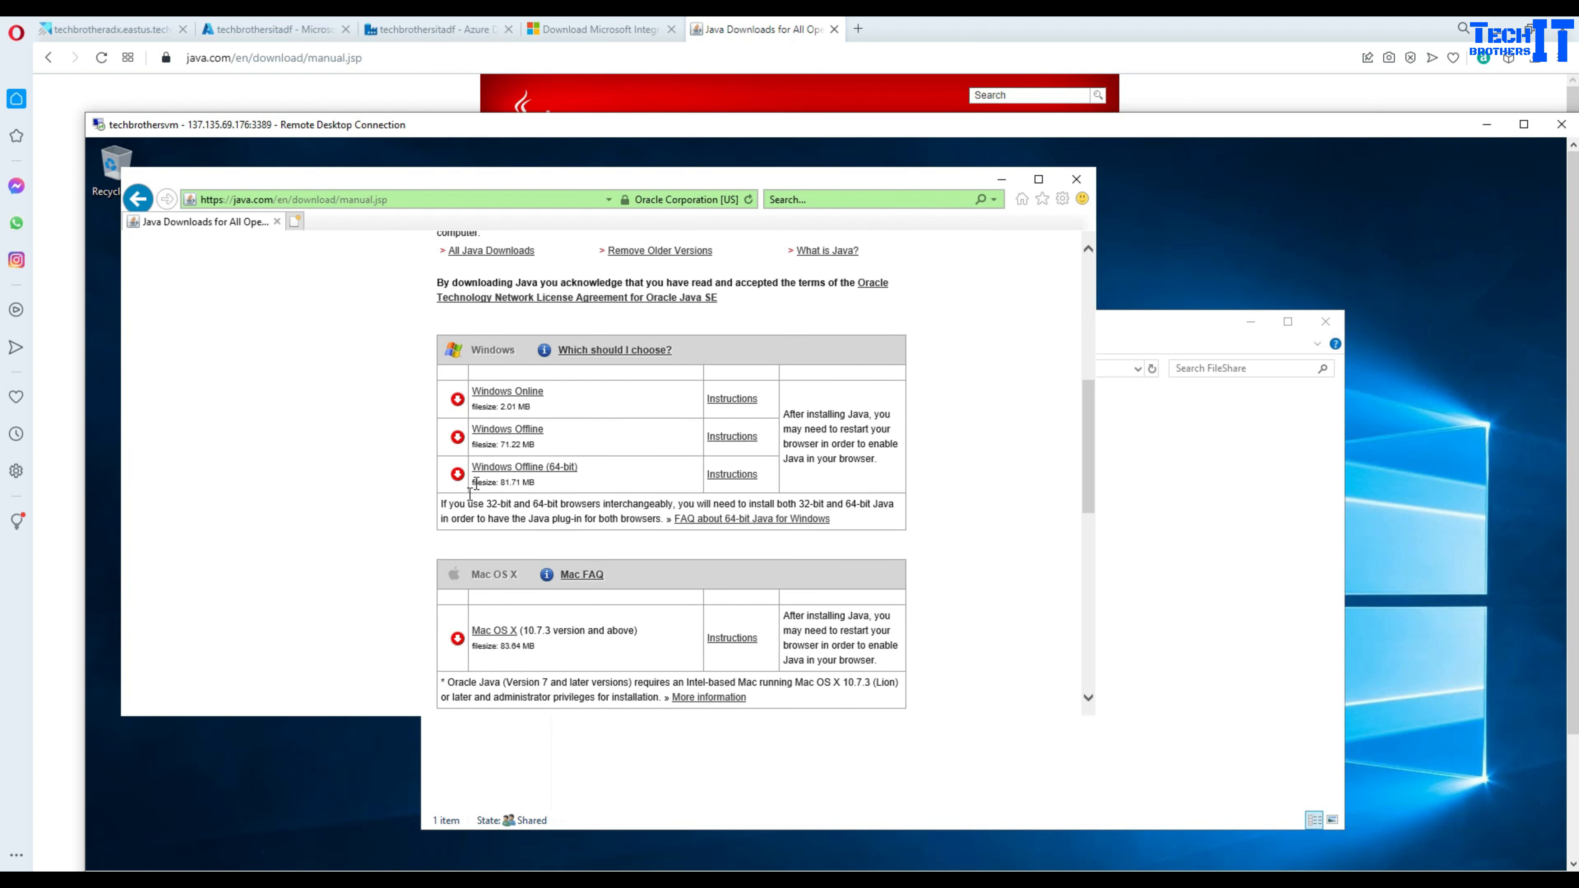
click(506, 474)
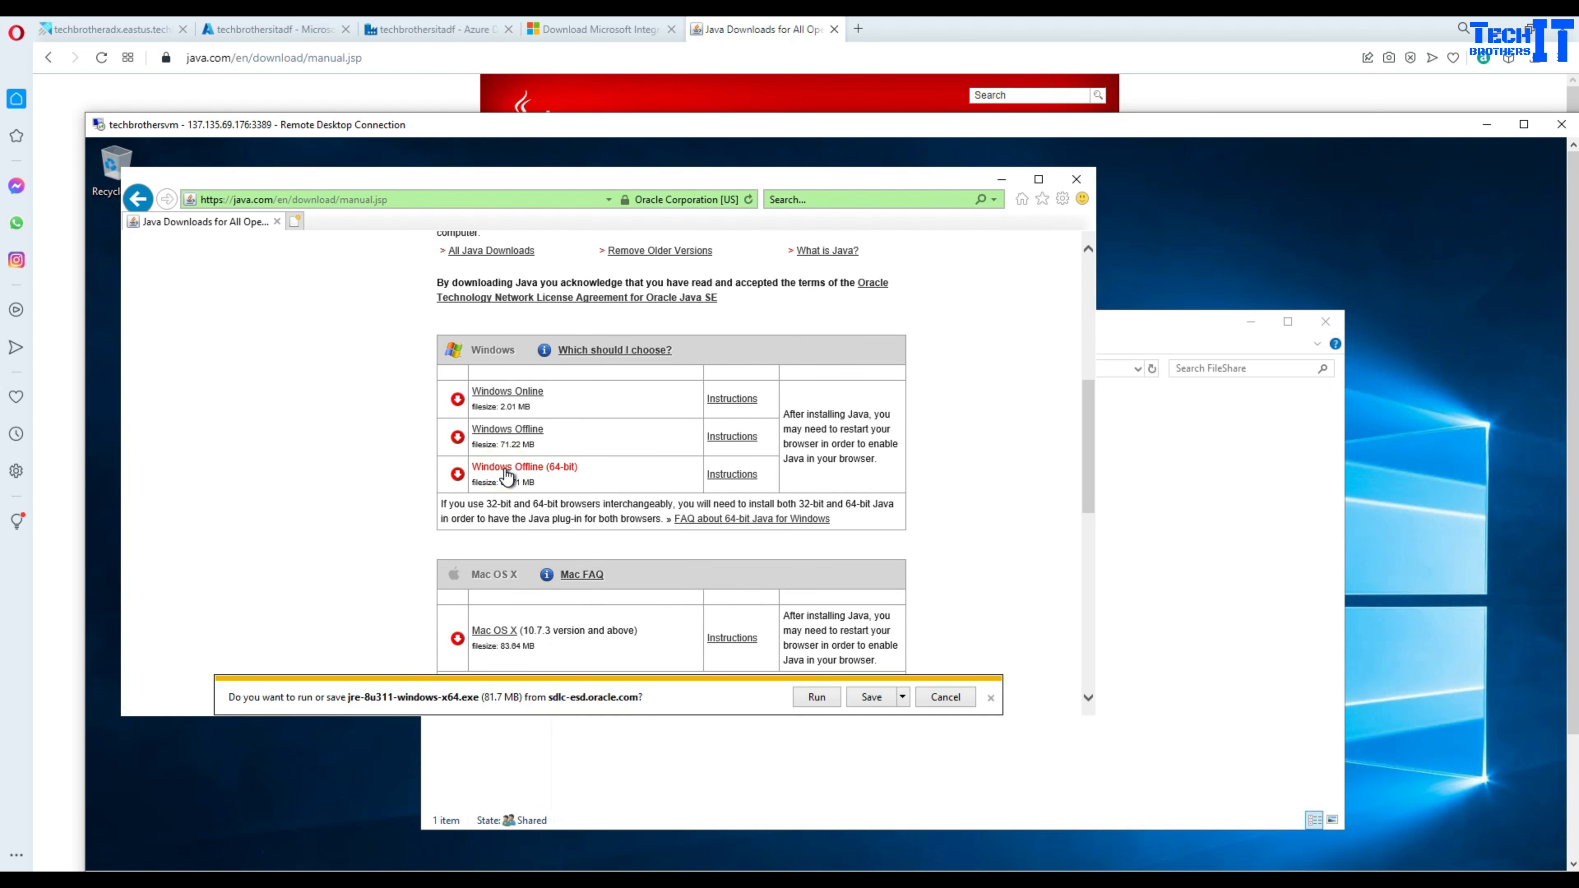
click(823, 698)
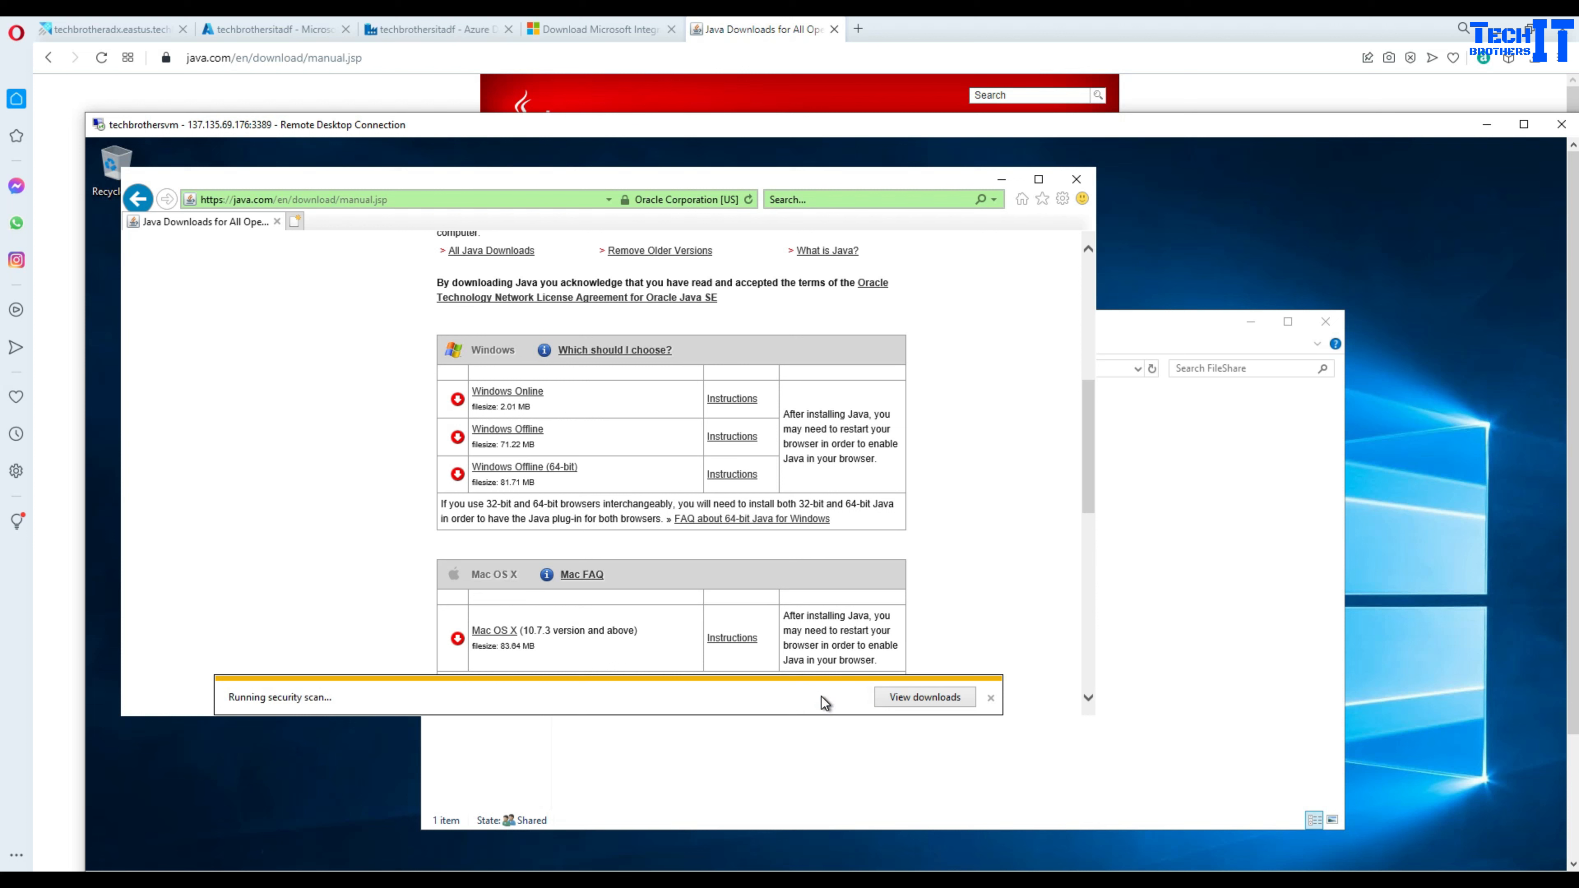
click(637, 720)
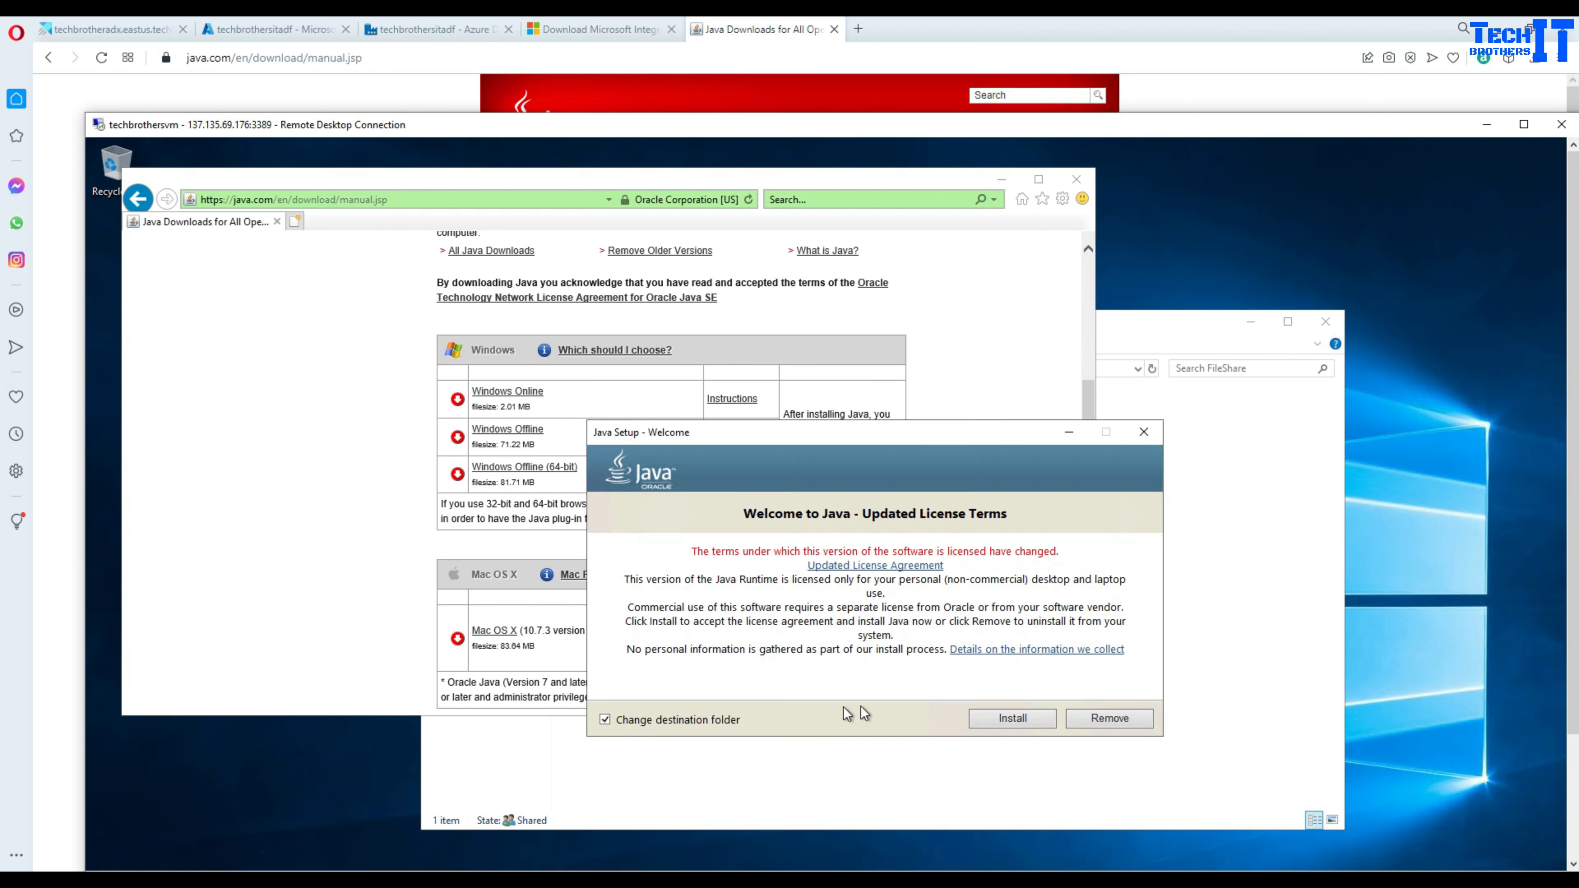
- Install Java 8 Update 311 into the default folder C:\Program Files\Java\jre1.8.0_311
click(1010, 719)
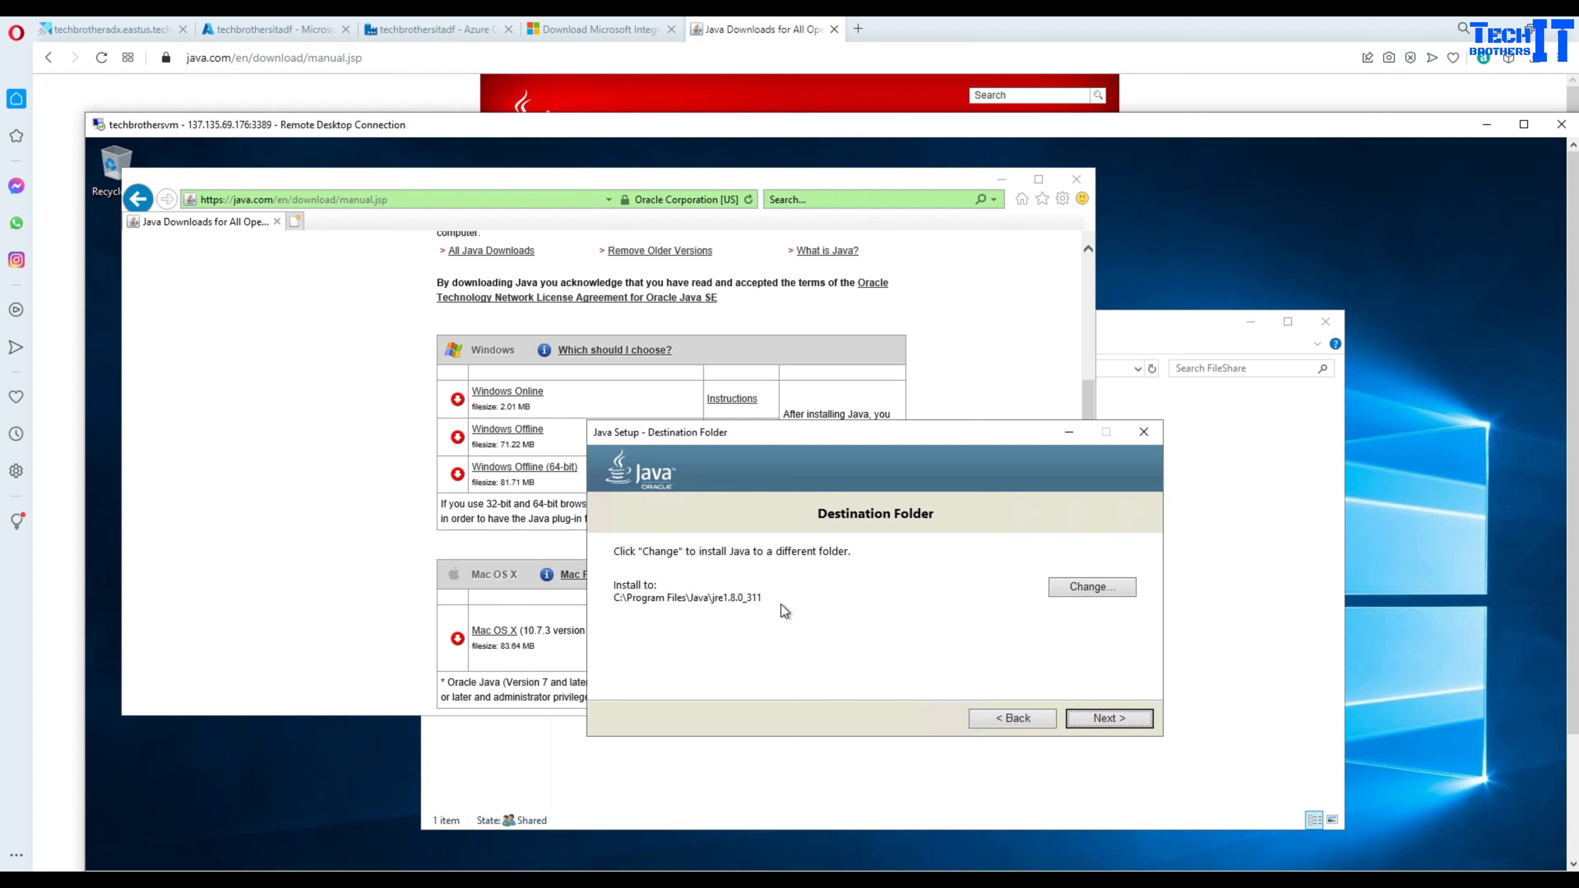
click(1107, 717)
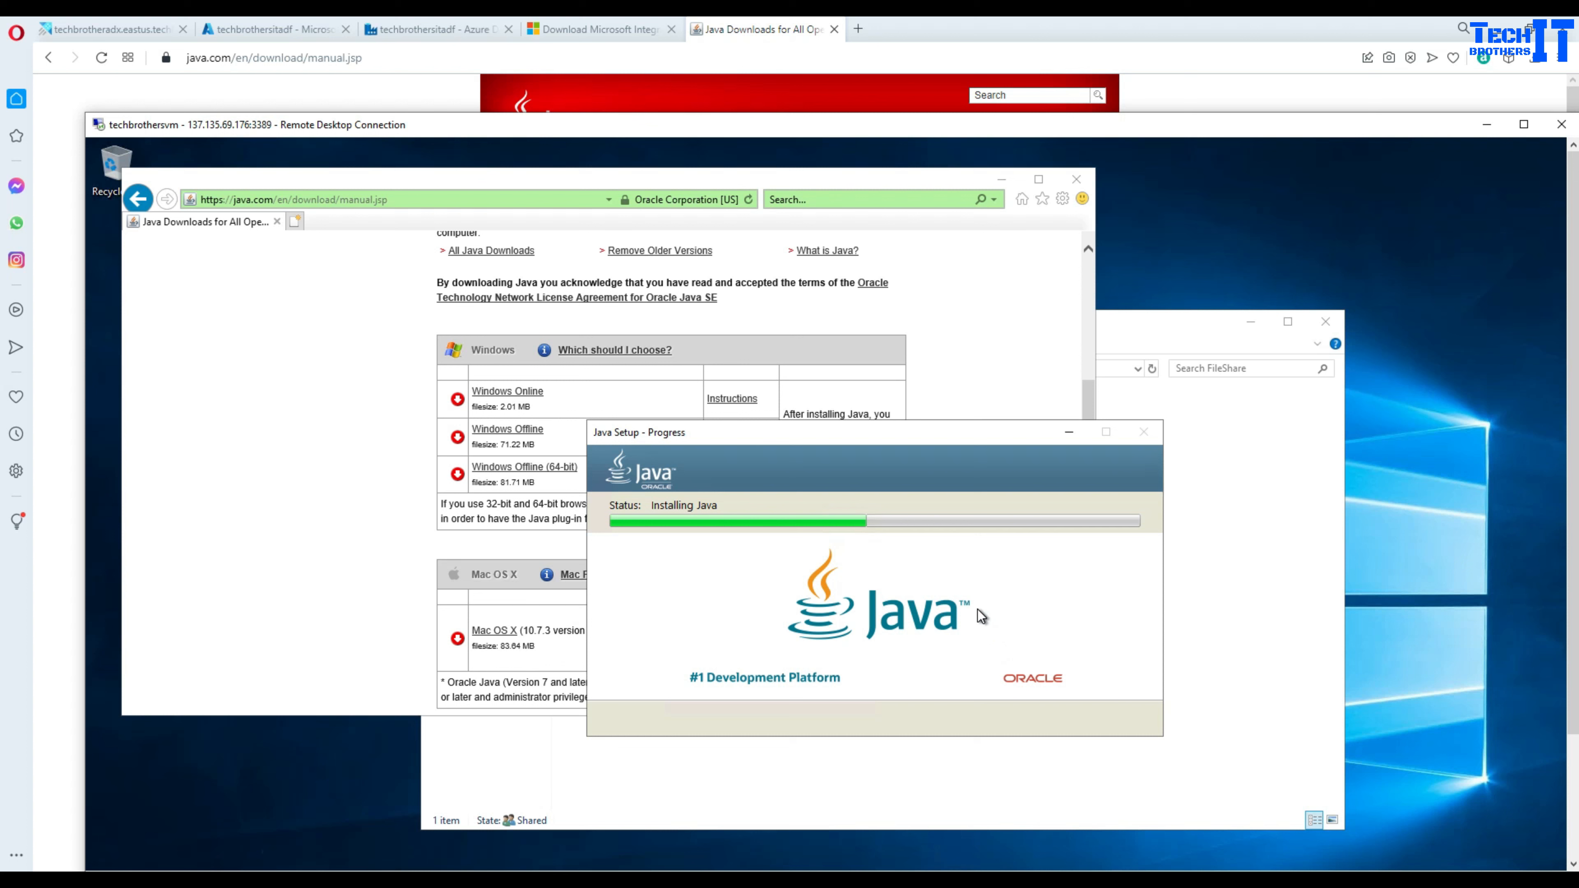
click(1572, 777)
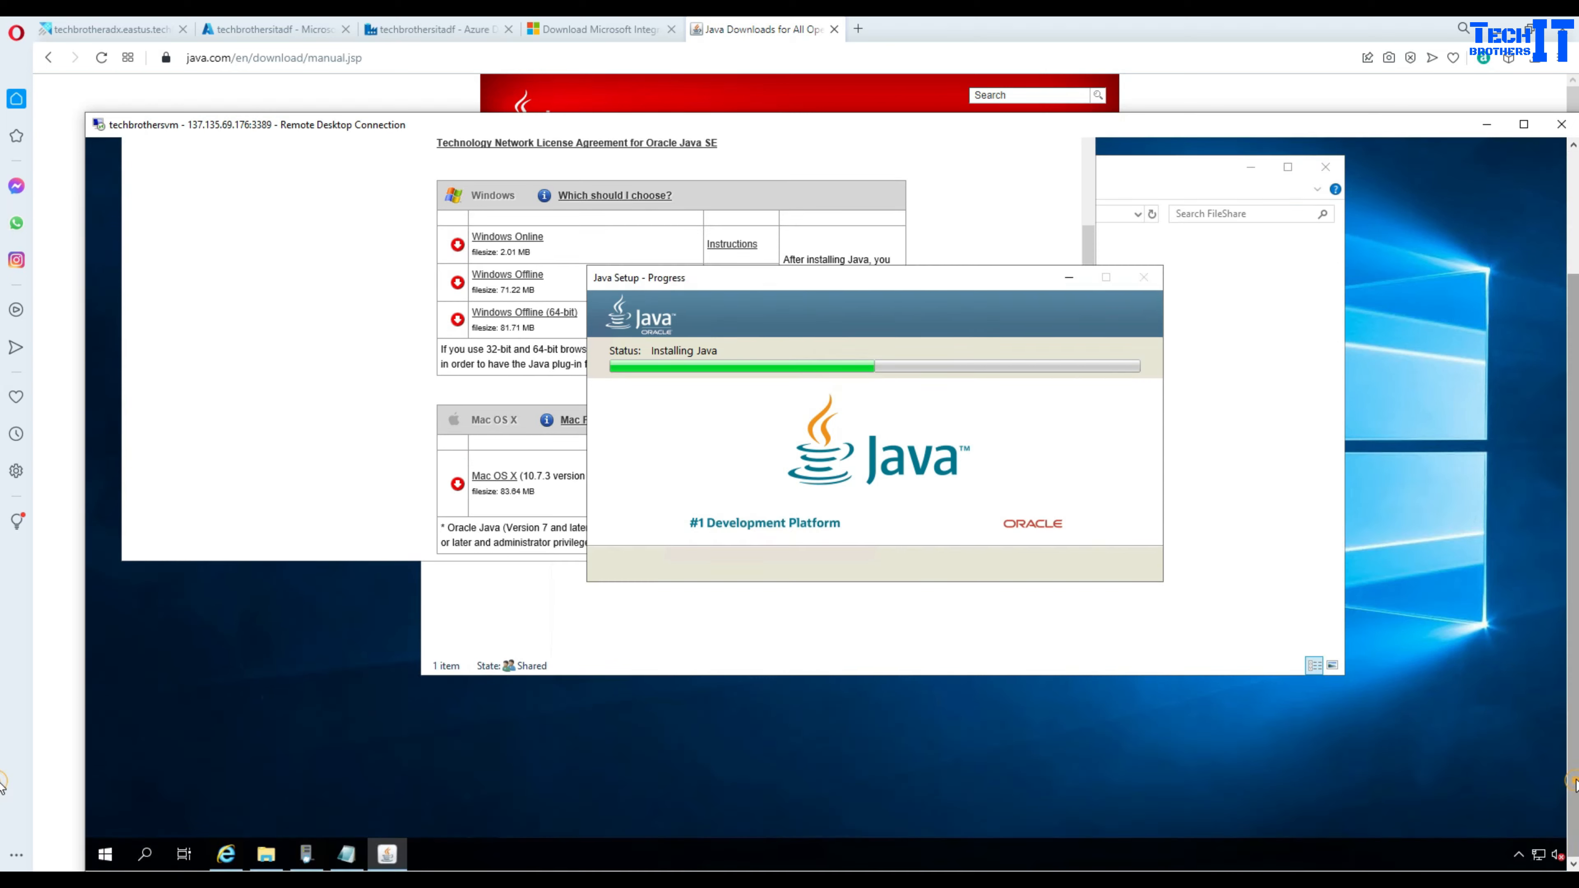
- Launch Registry Editor on the VM by searching for regedit
right_click(108, 858)
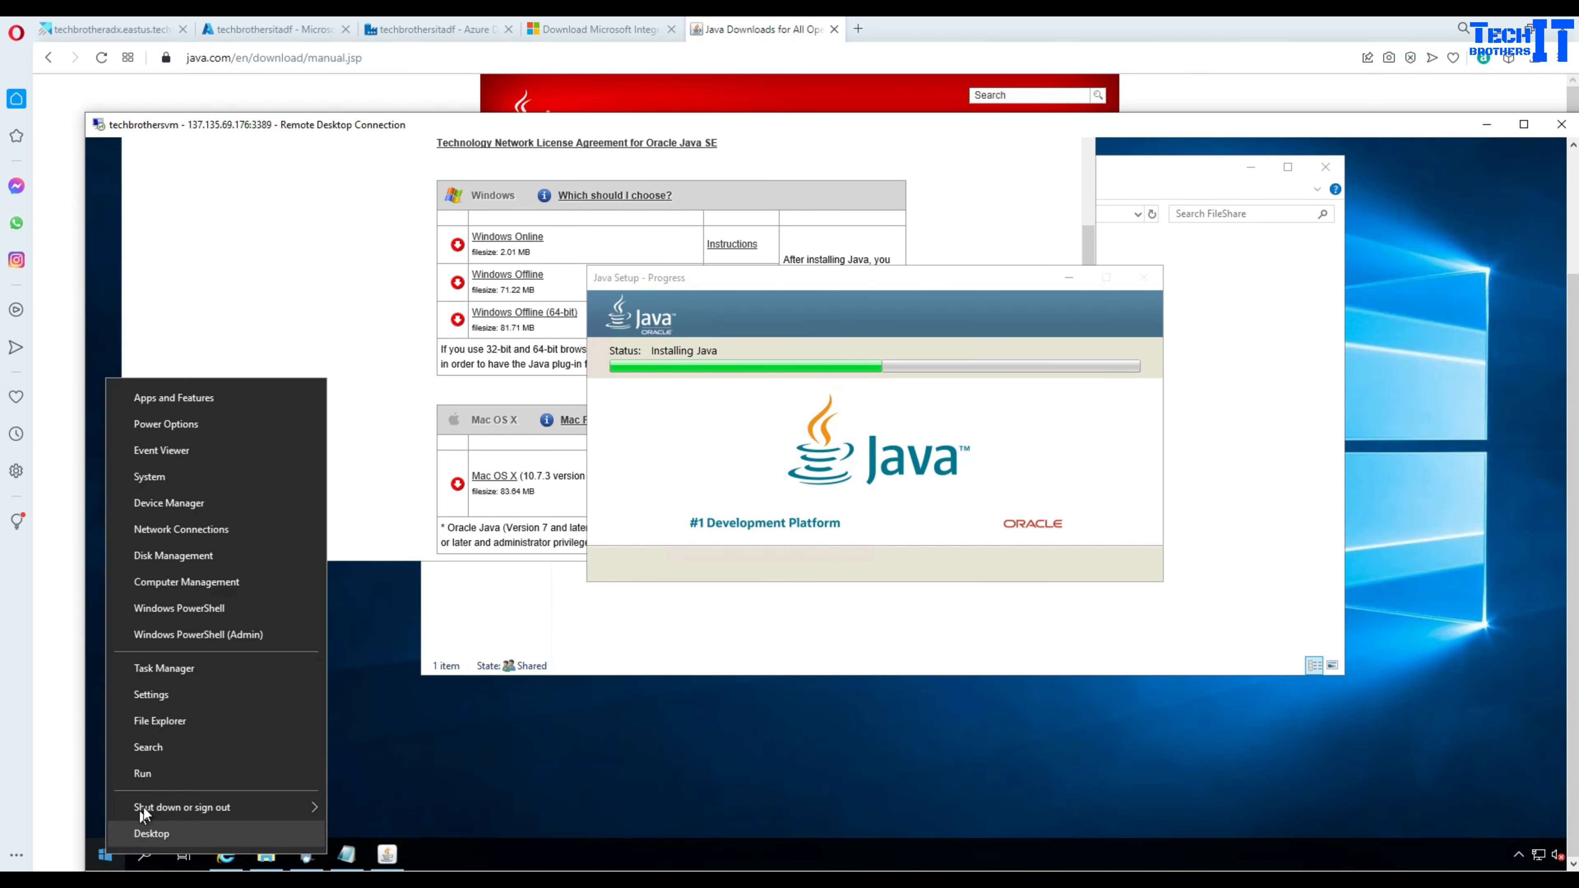
click(184, 751)
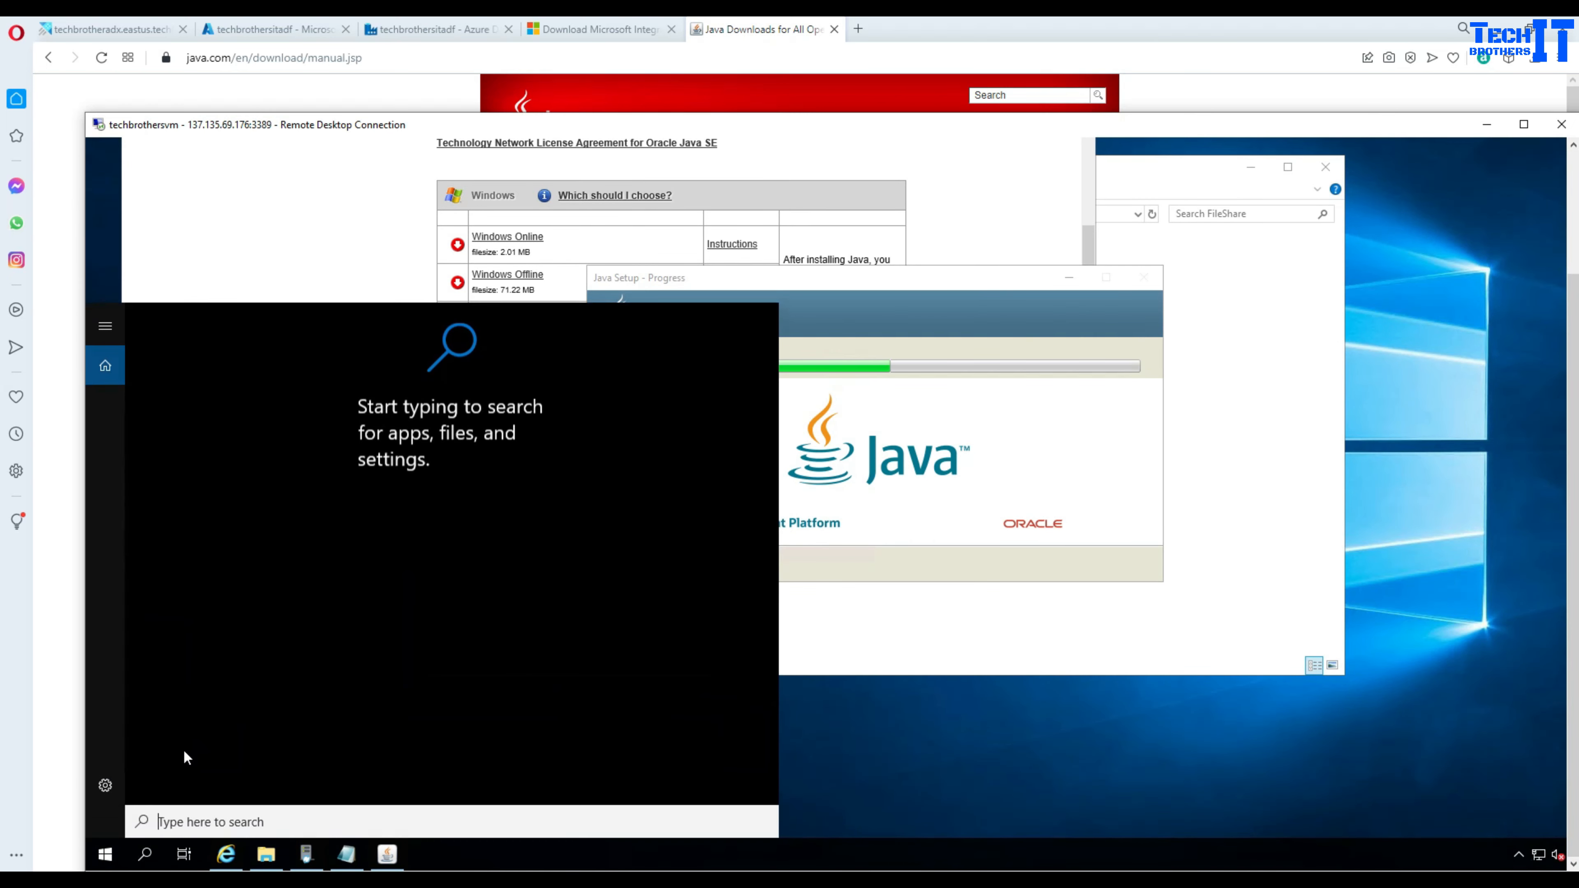
text(r)
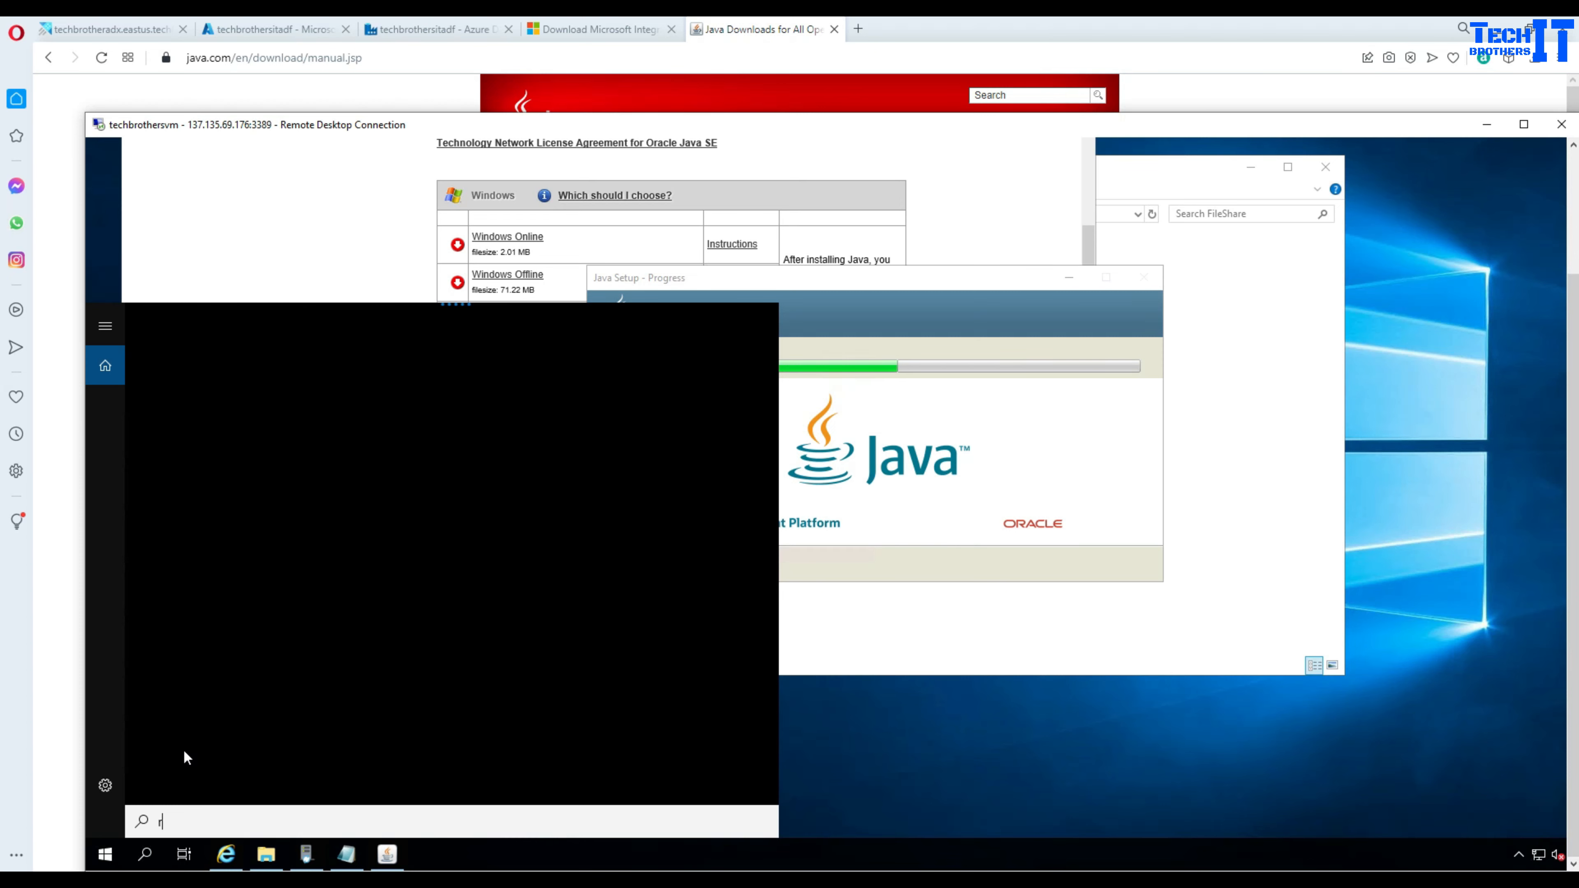
text(egedit)
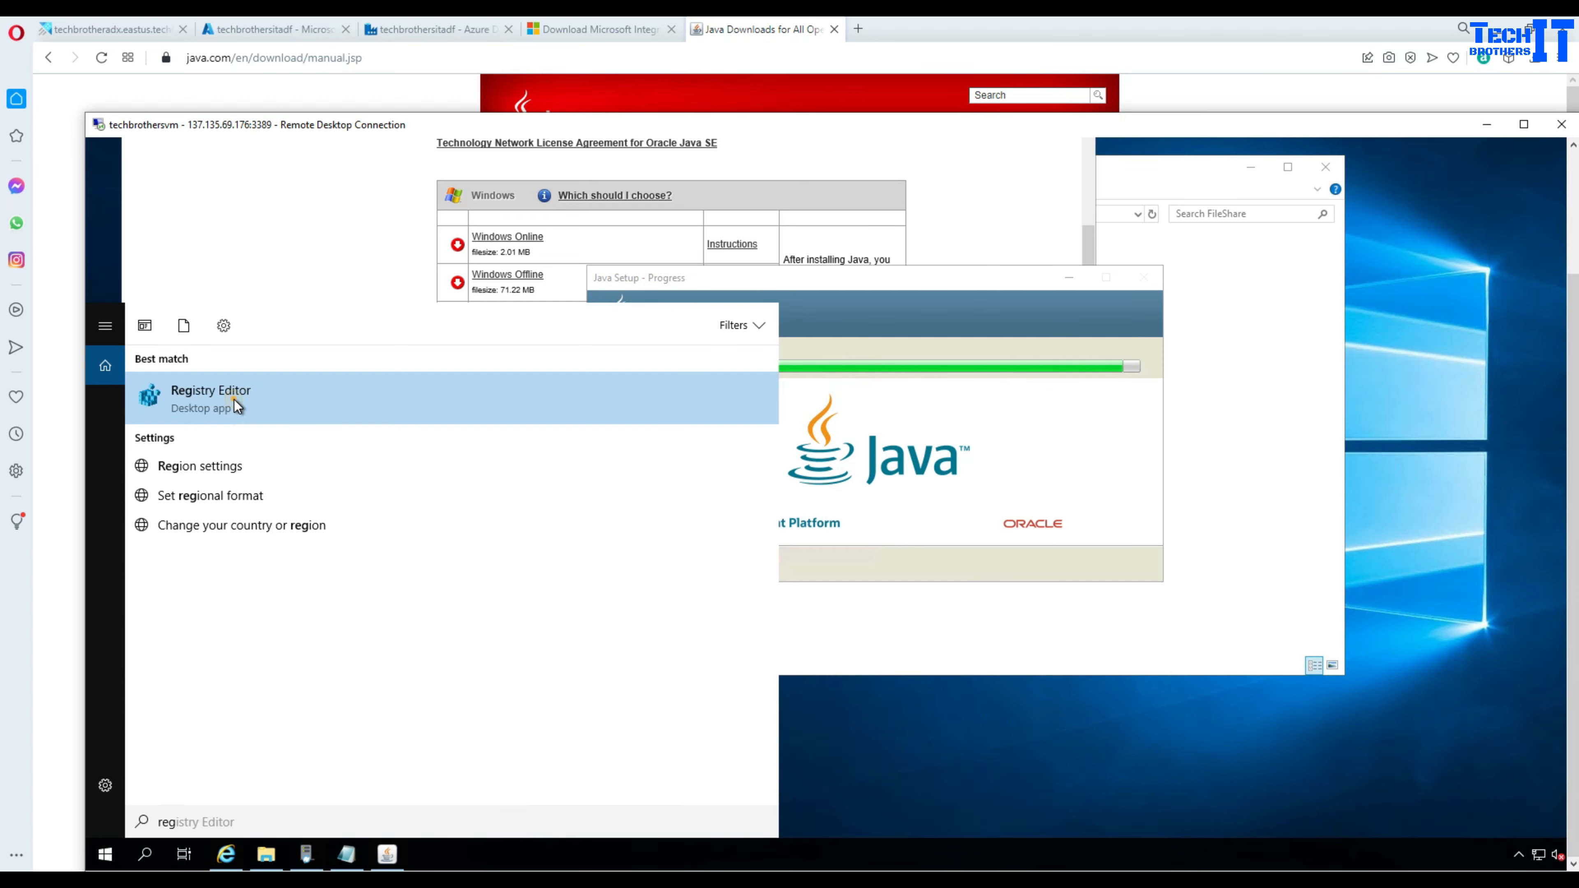
click(235, 400)
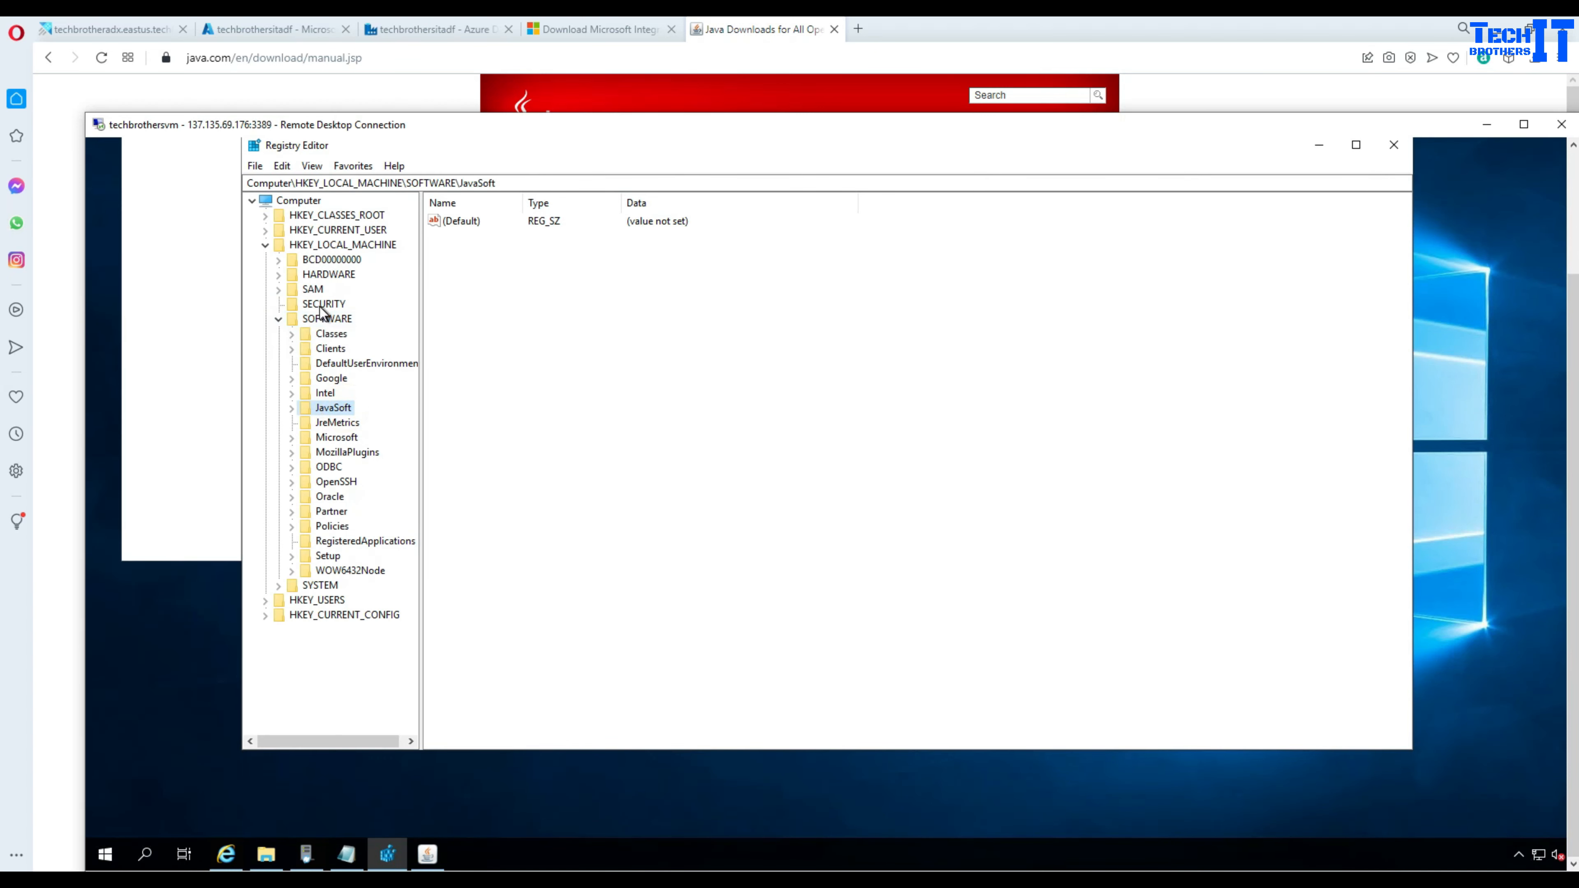
- Check HKLM\SOFTWARE\JavaSoft\Java Runtime Environment to confirm CurrentVersion is 1.8
click(324, 247)
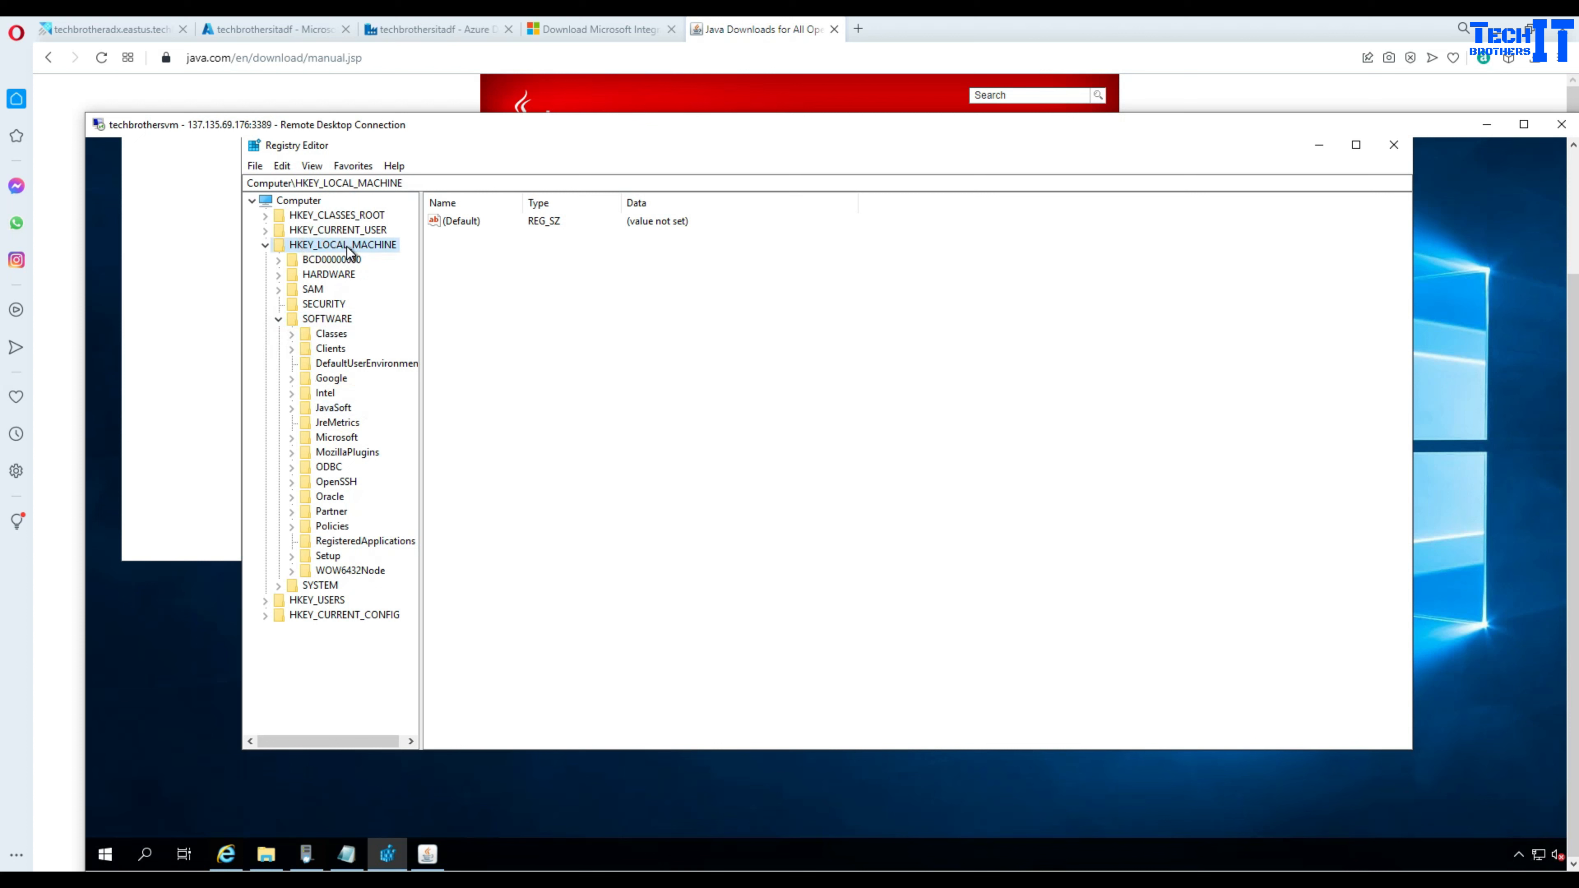
click(326, 320)
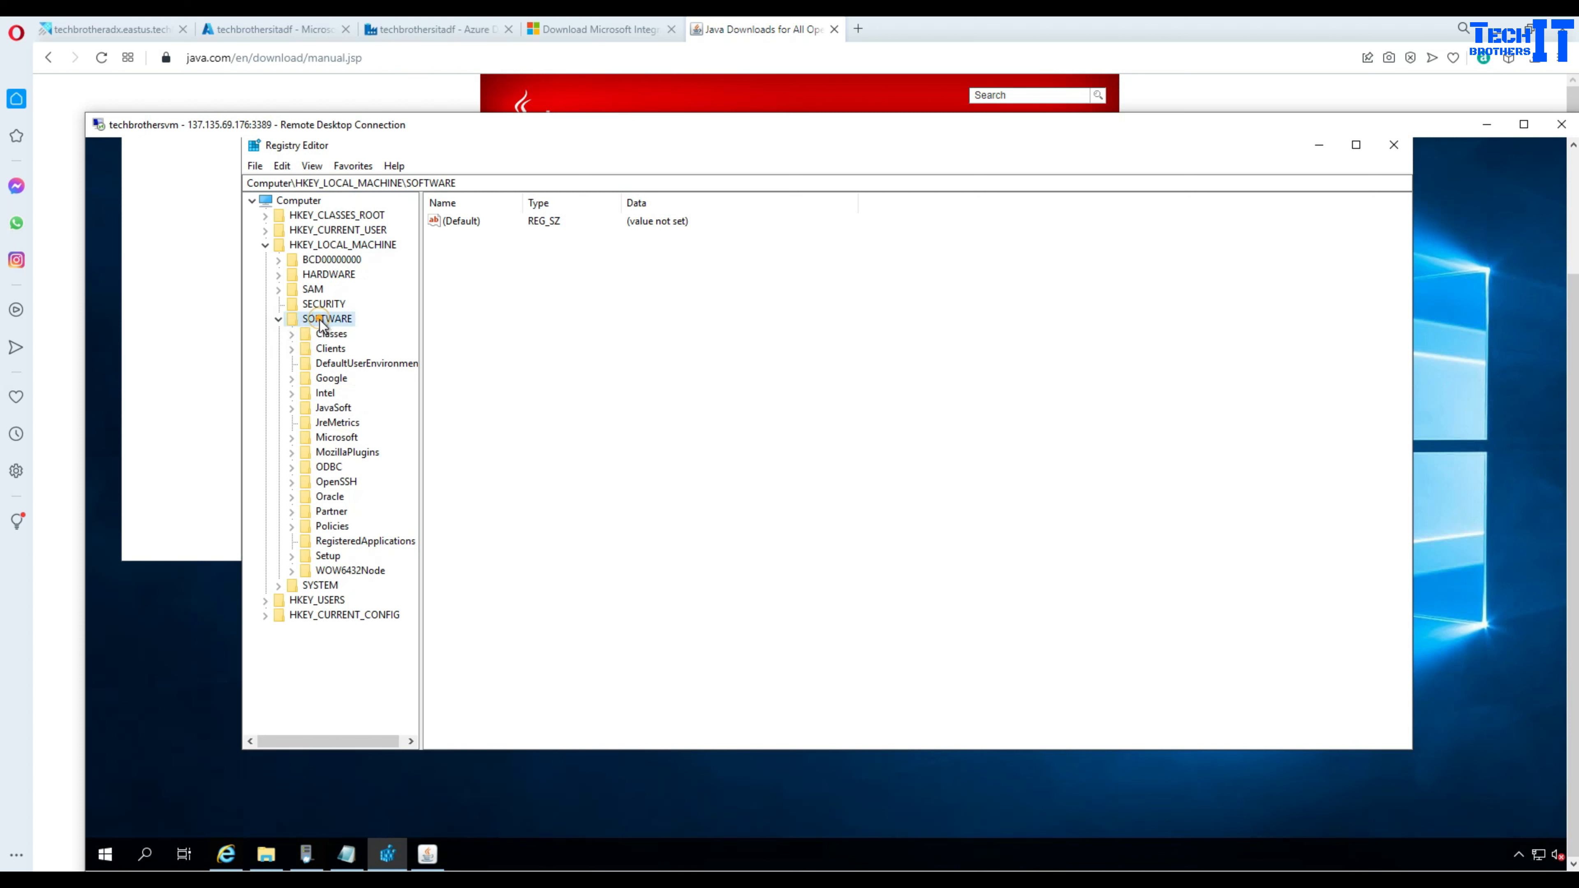
click(331, 410)
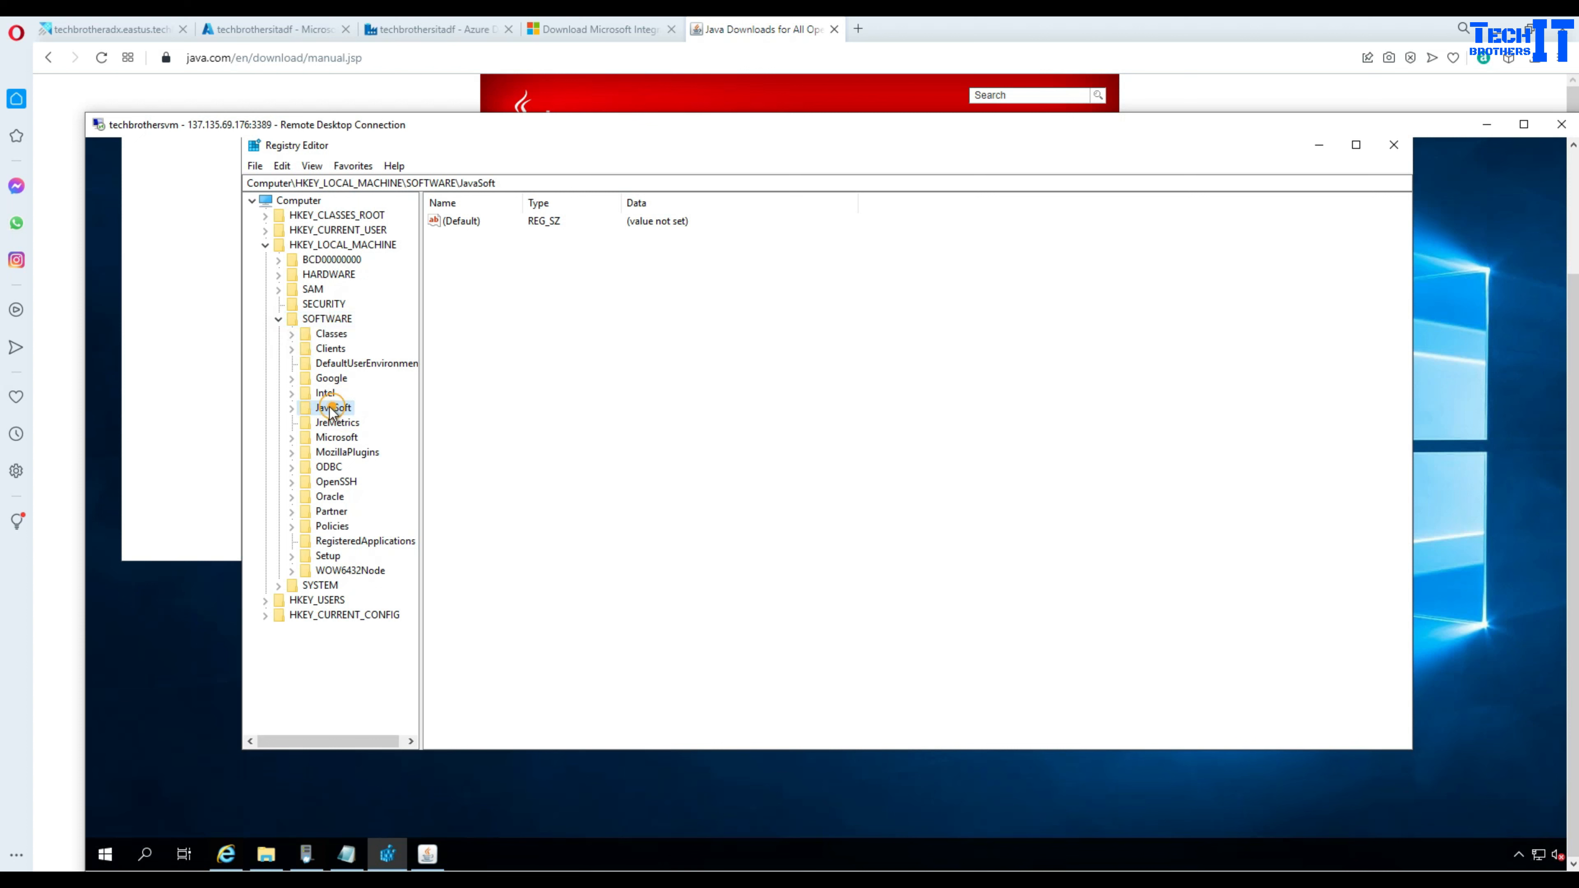
click(292, 408)
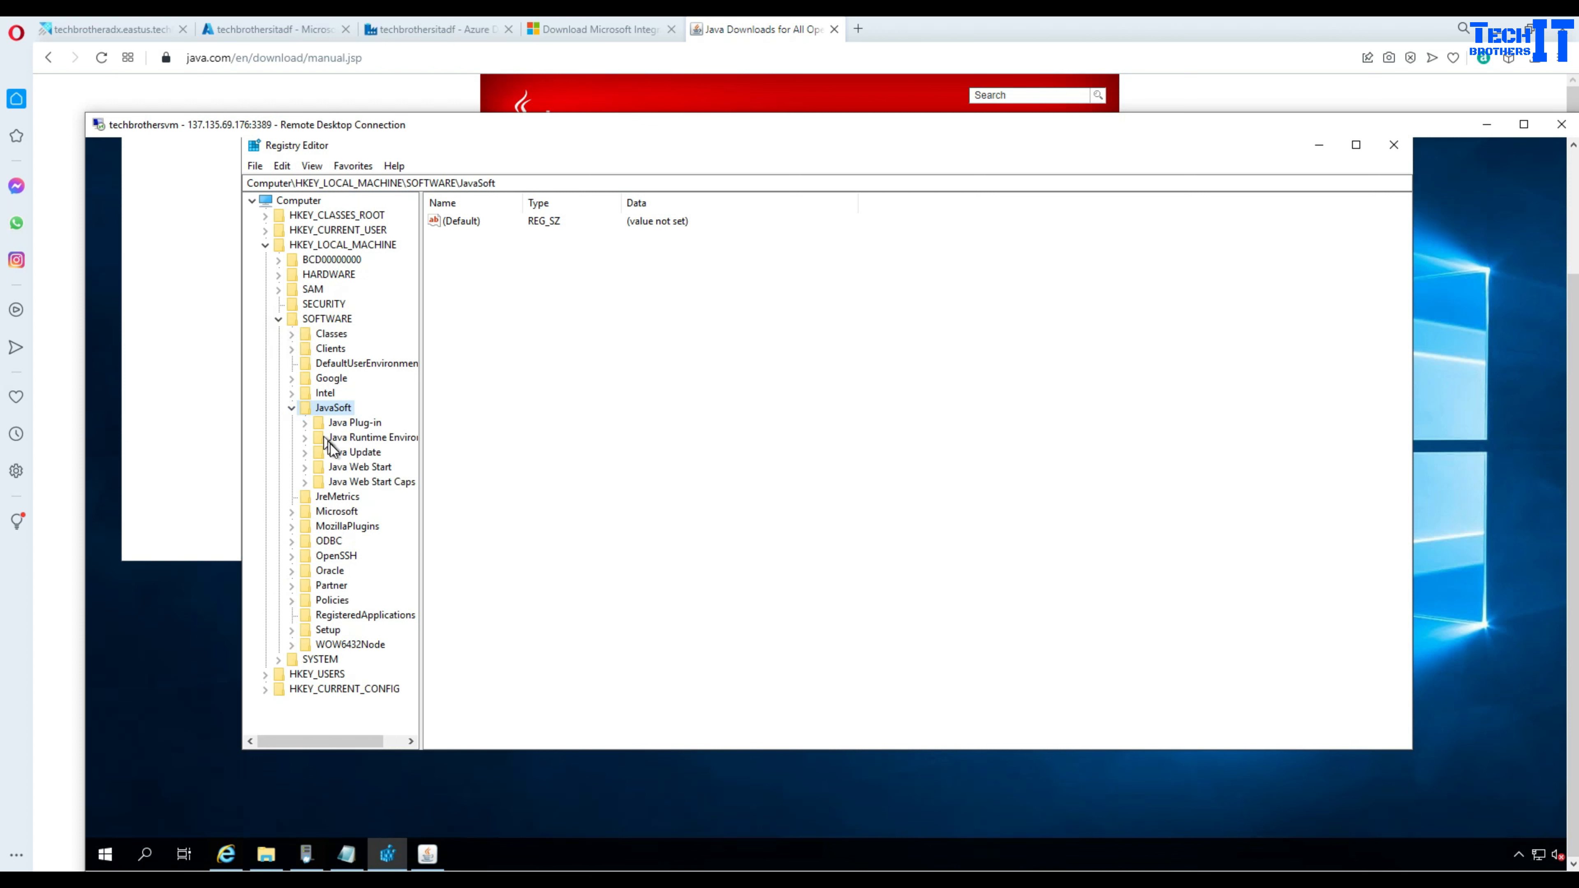
click(377, 437)
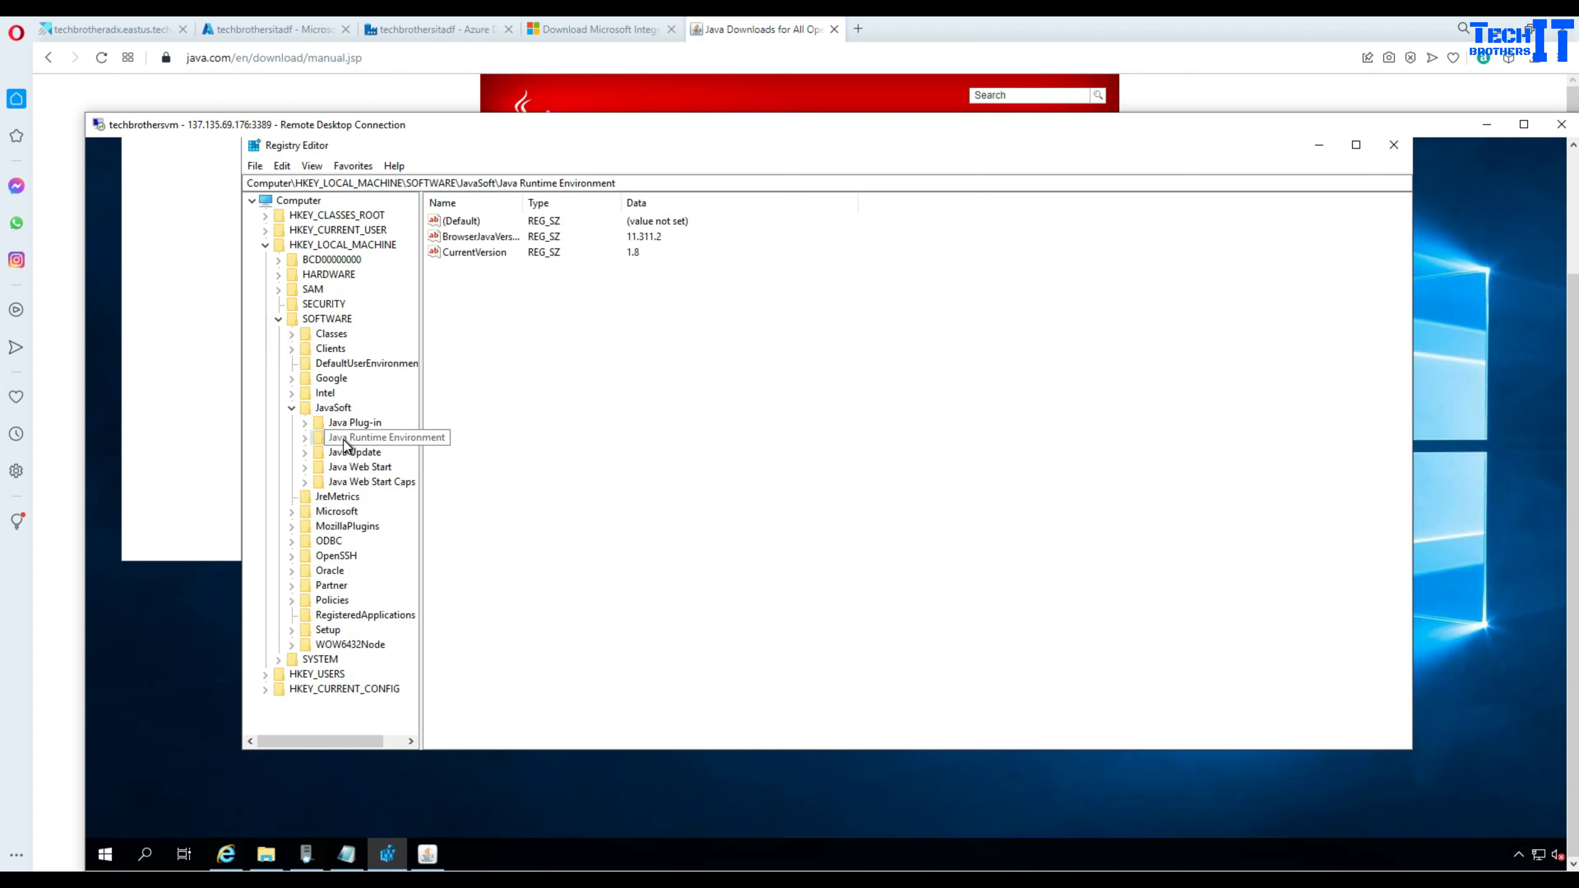
double_click(475, 252)
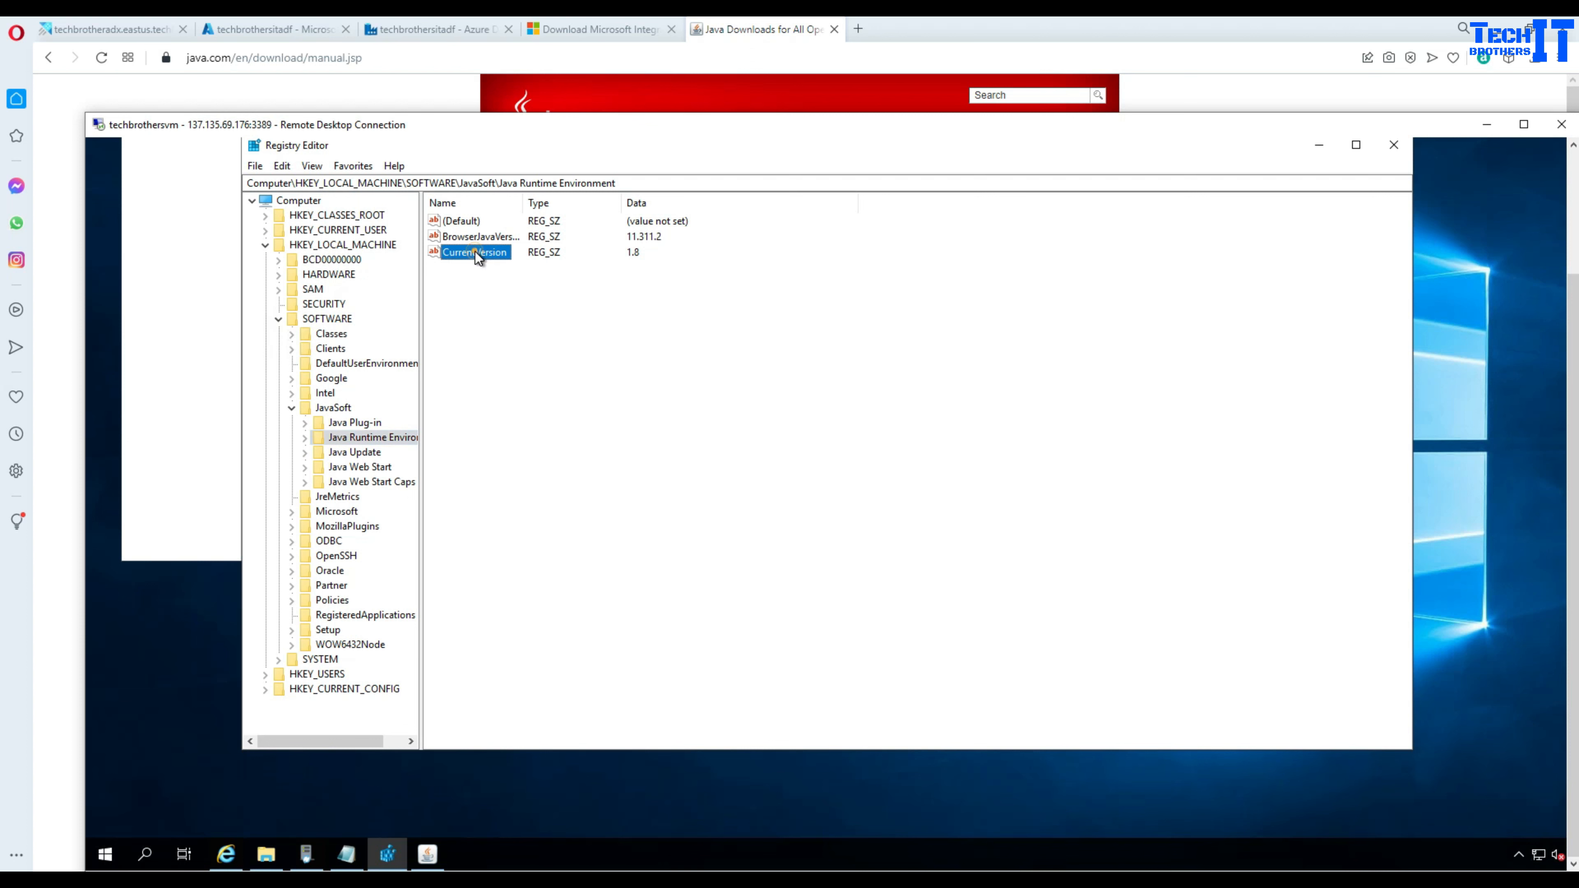
click(547, 330)
click(1573, 180)
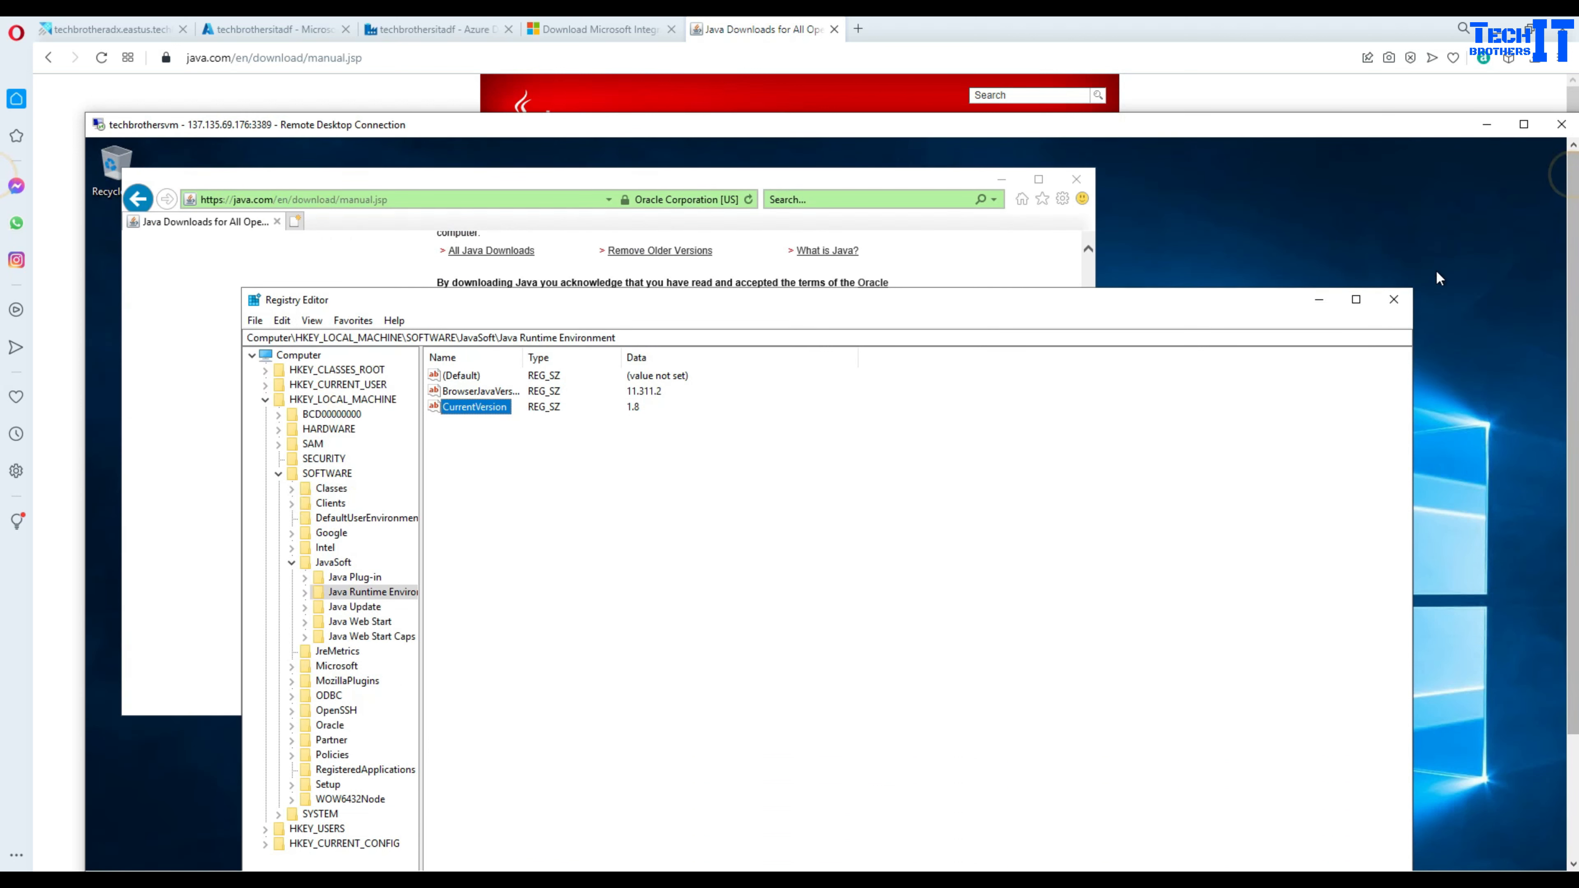
- Close Registry Editor and the VM's browser, then go back to the Parquet format article
click(1404, 299)
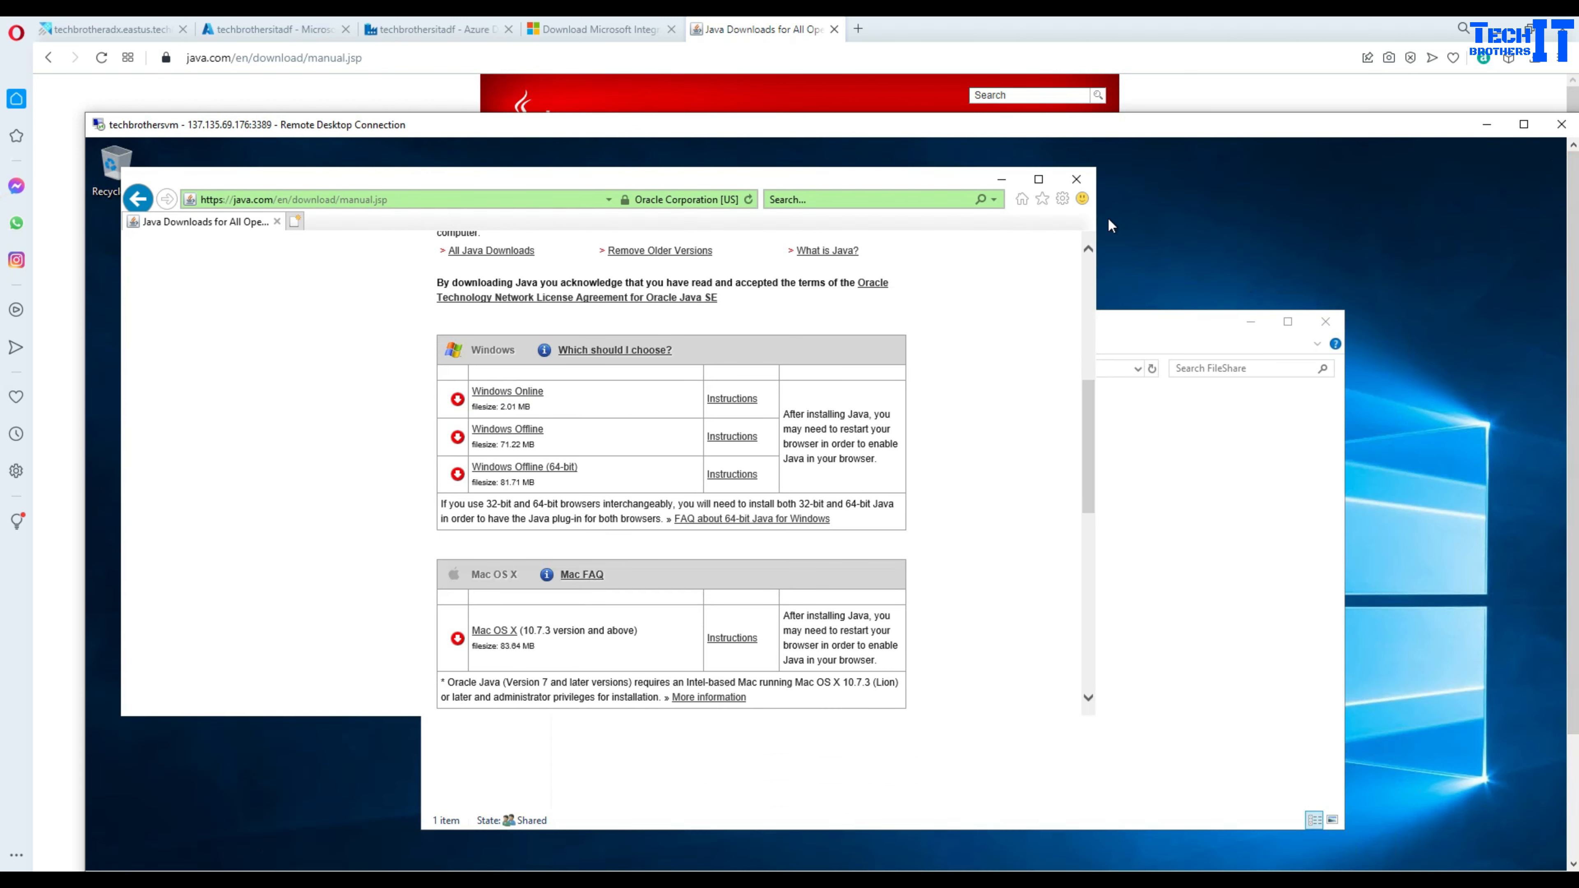
click(1077, 187)
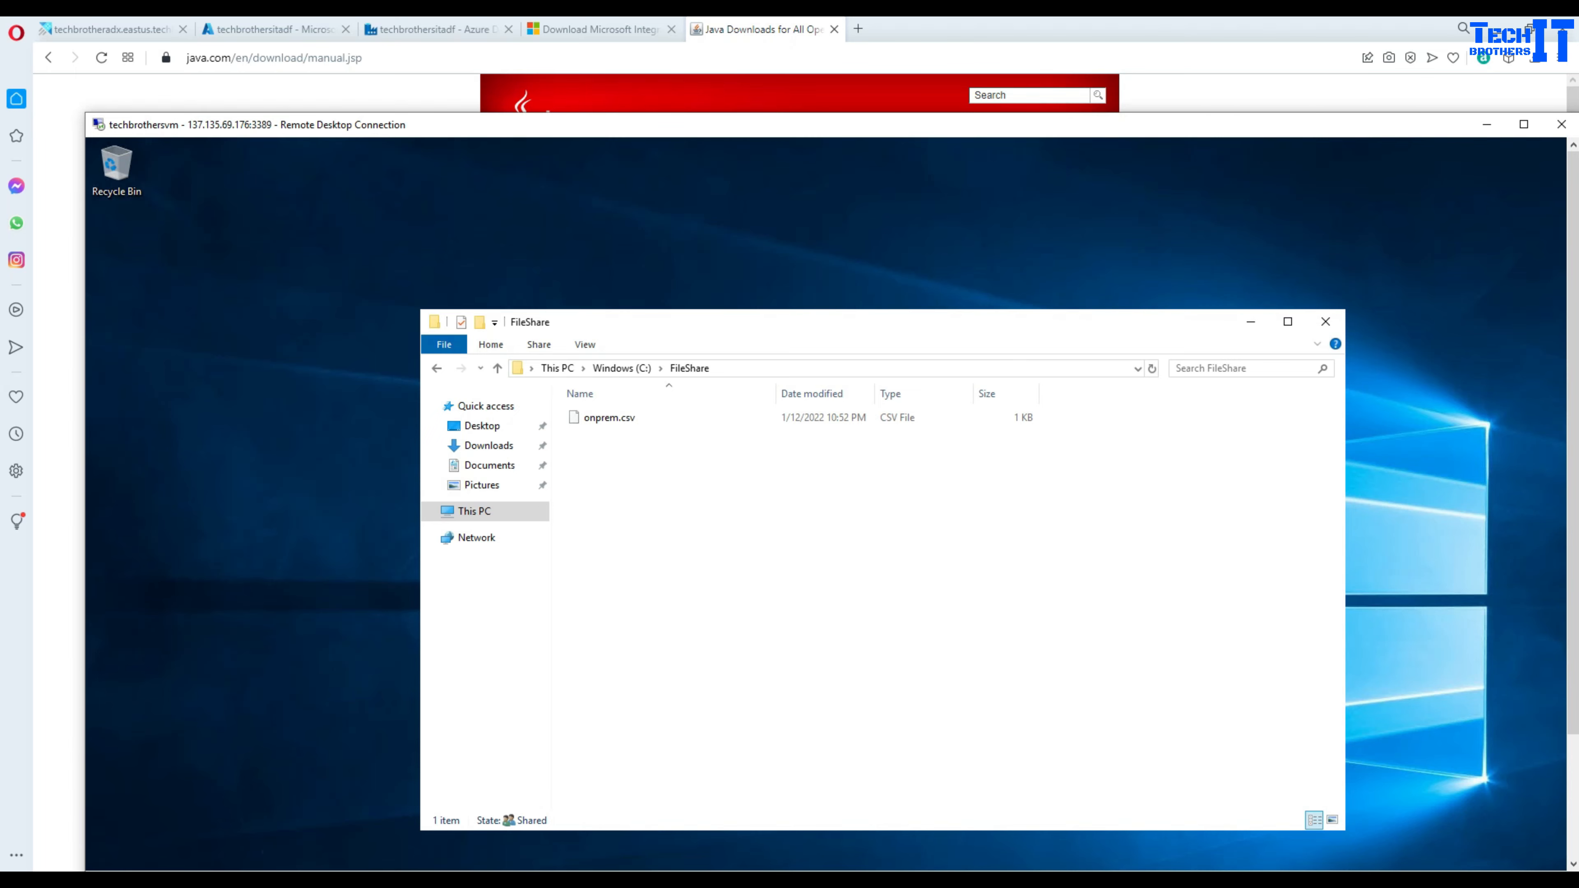
click(362, 51)
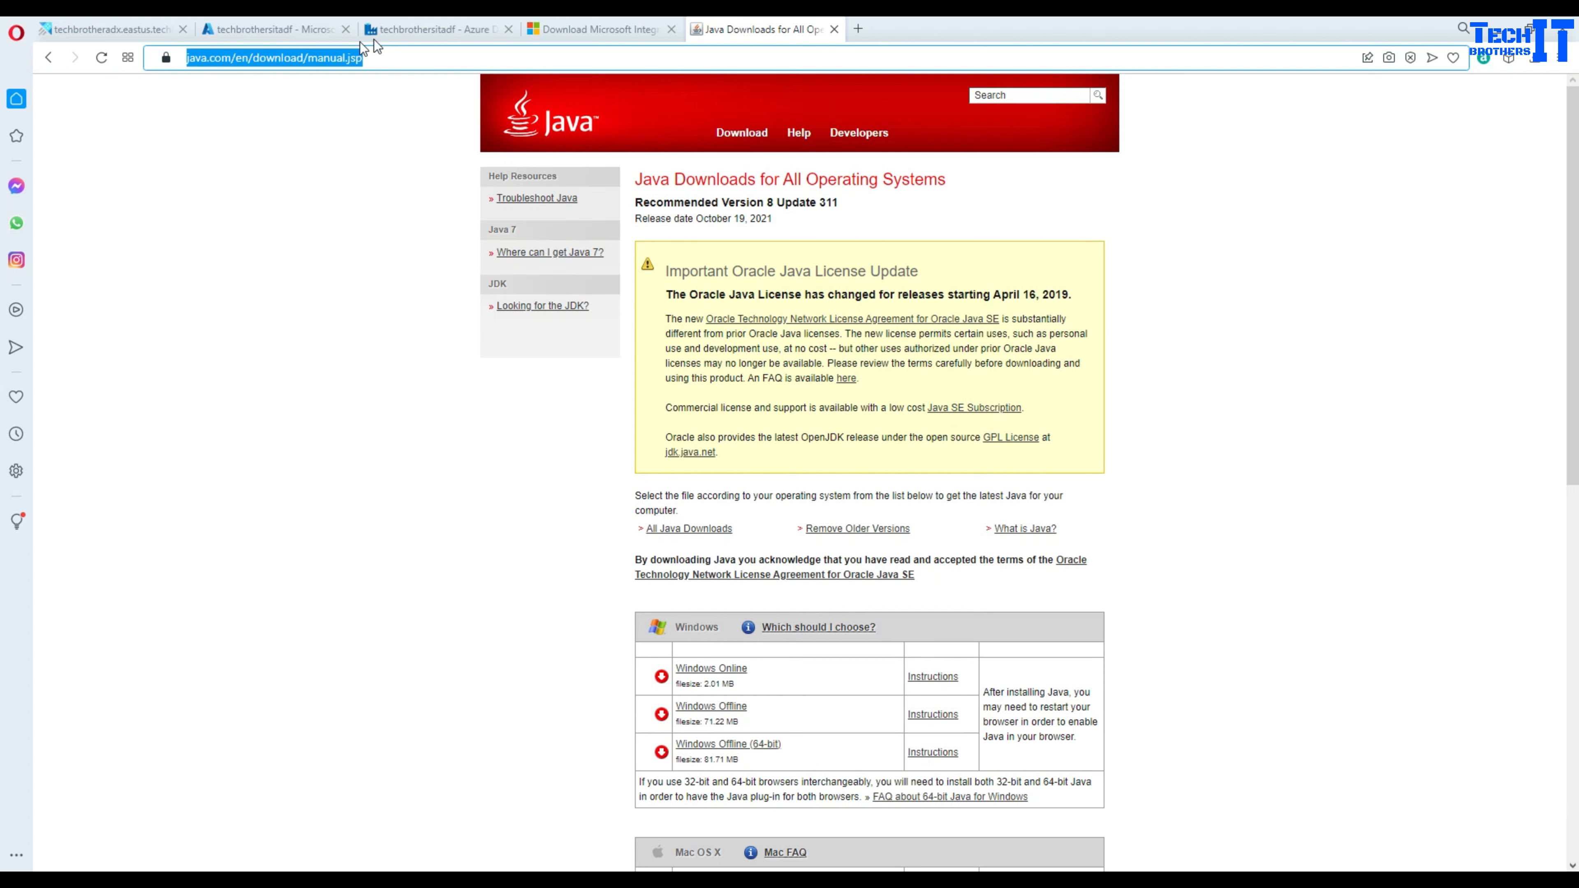
click(398, 30)
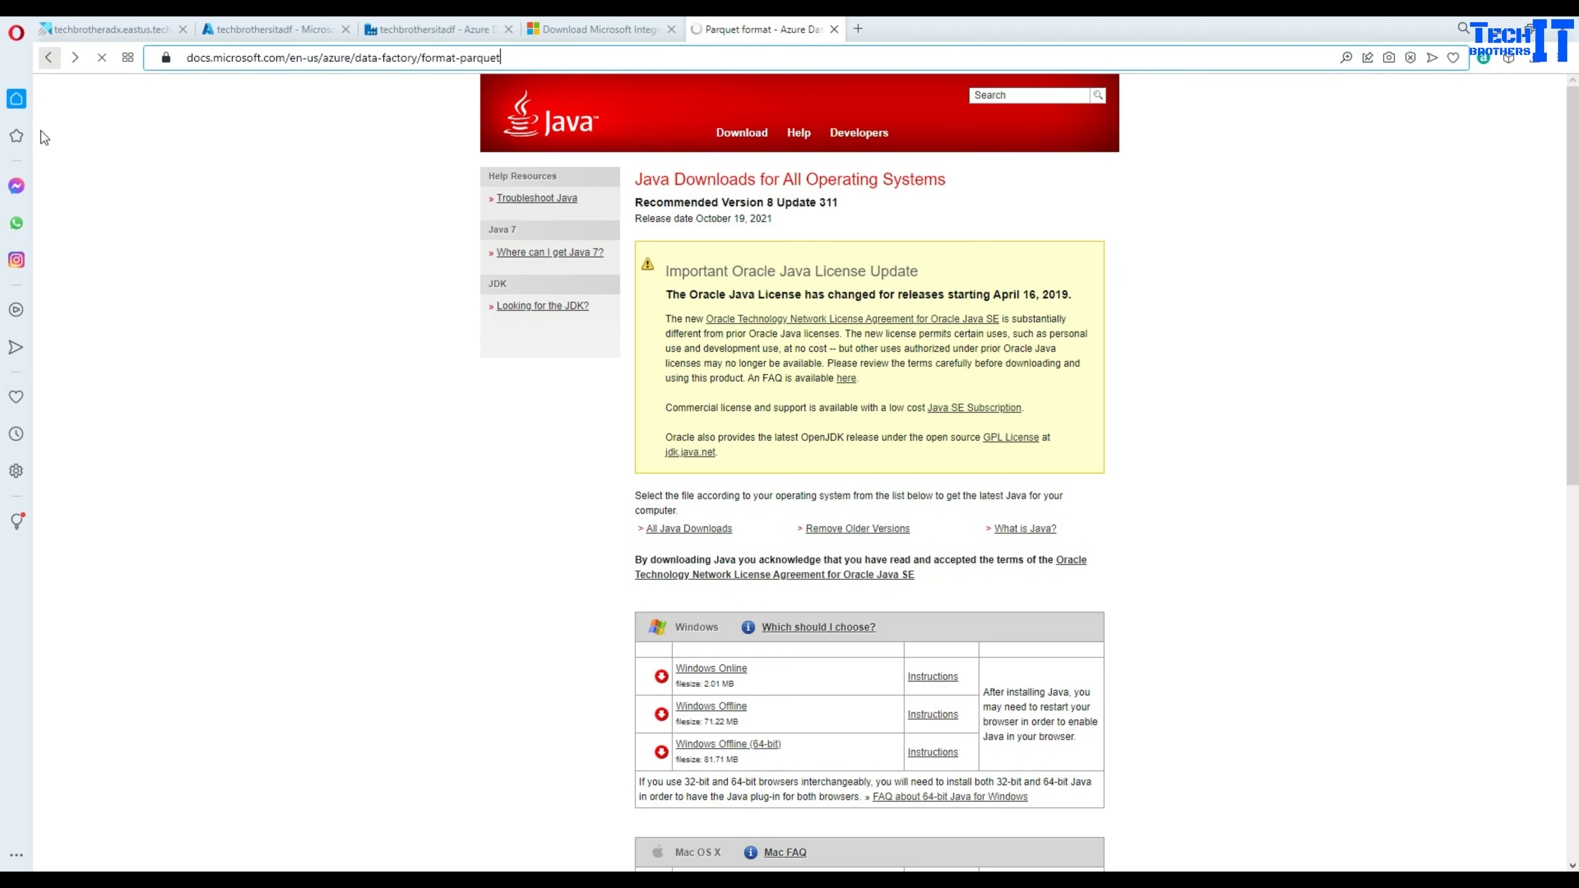
key(alt+Left)
- Highlight the JRE, OpenJDK and Visual C++ 2010 requirements for the self-hosted IR
scroll(730, 472, down, 3)
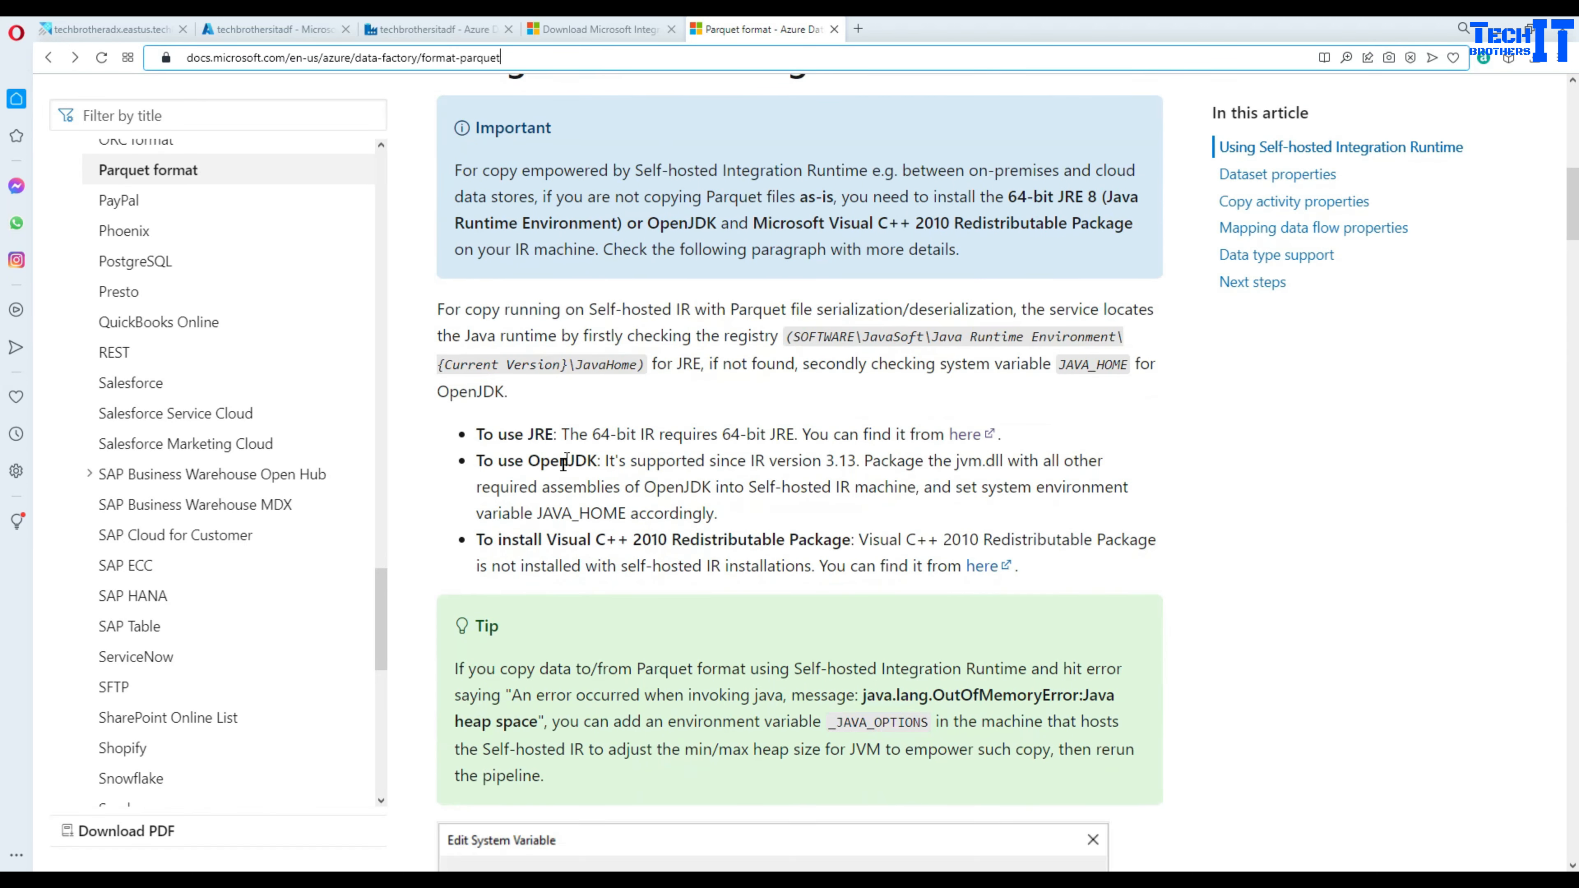
drag(475, 438, 1001, 437)
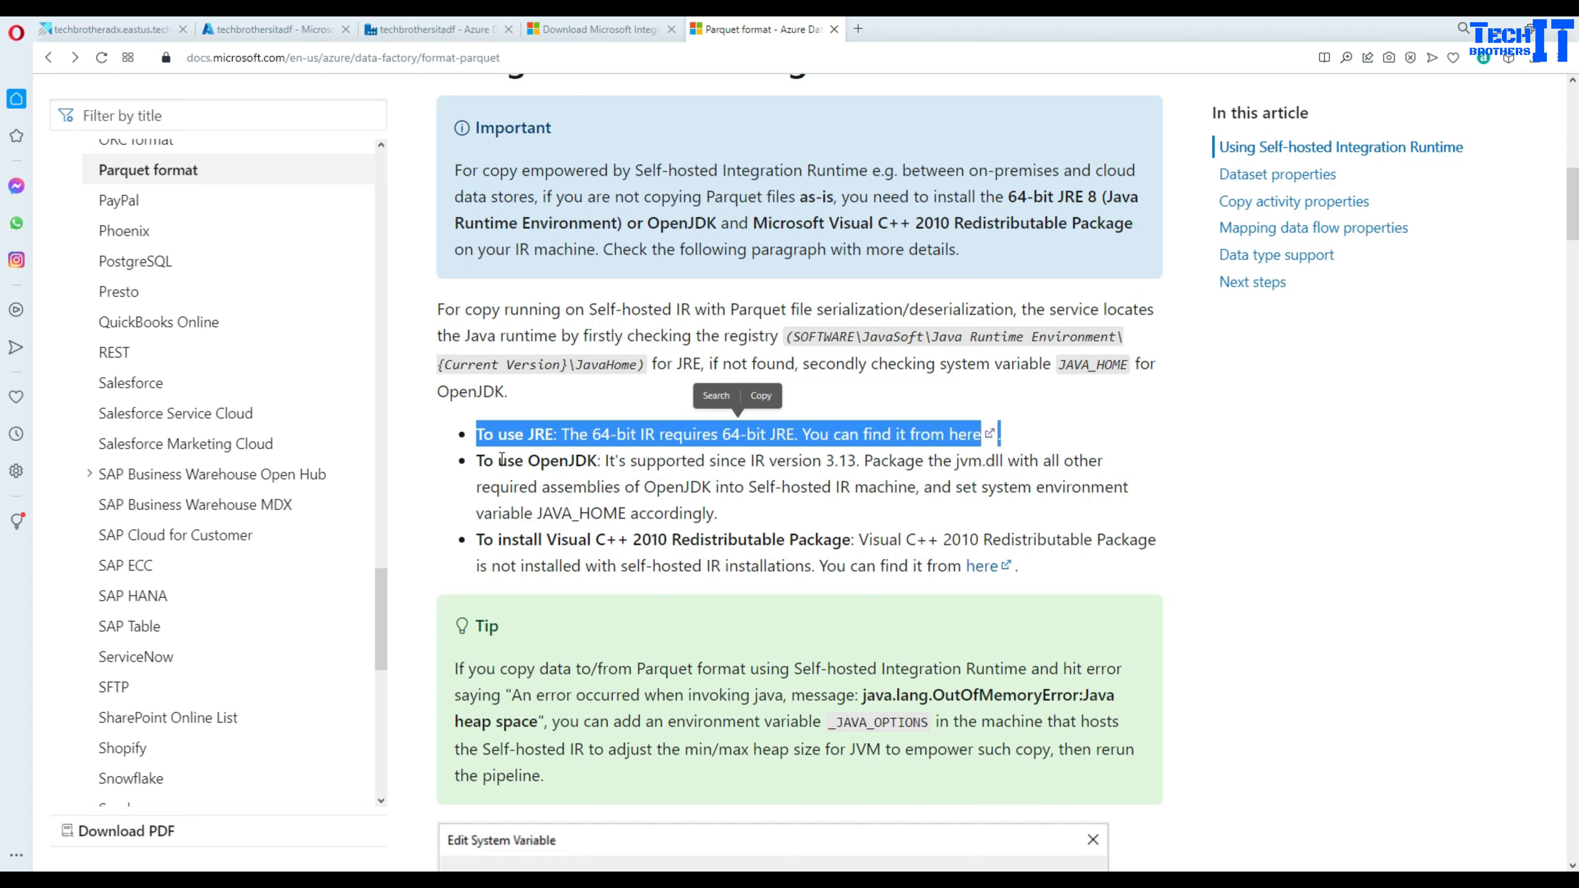
drag(480, 461, 727, 517)
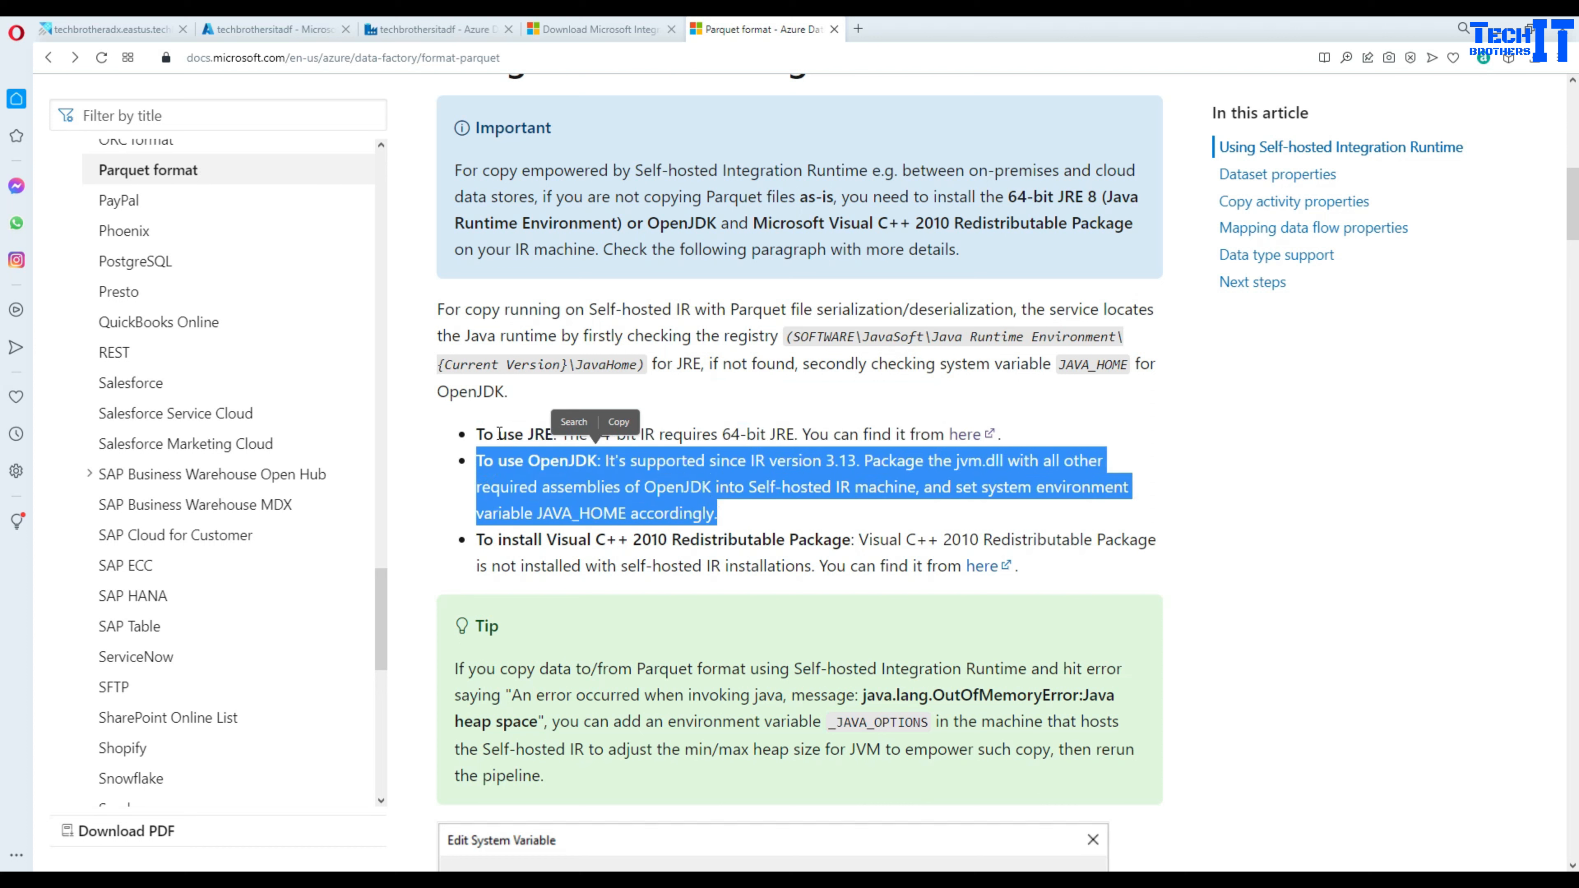
drag(499, 434, 565, 440)
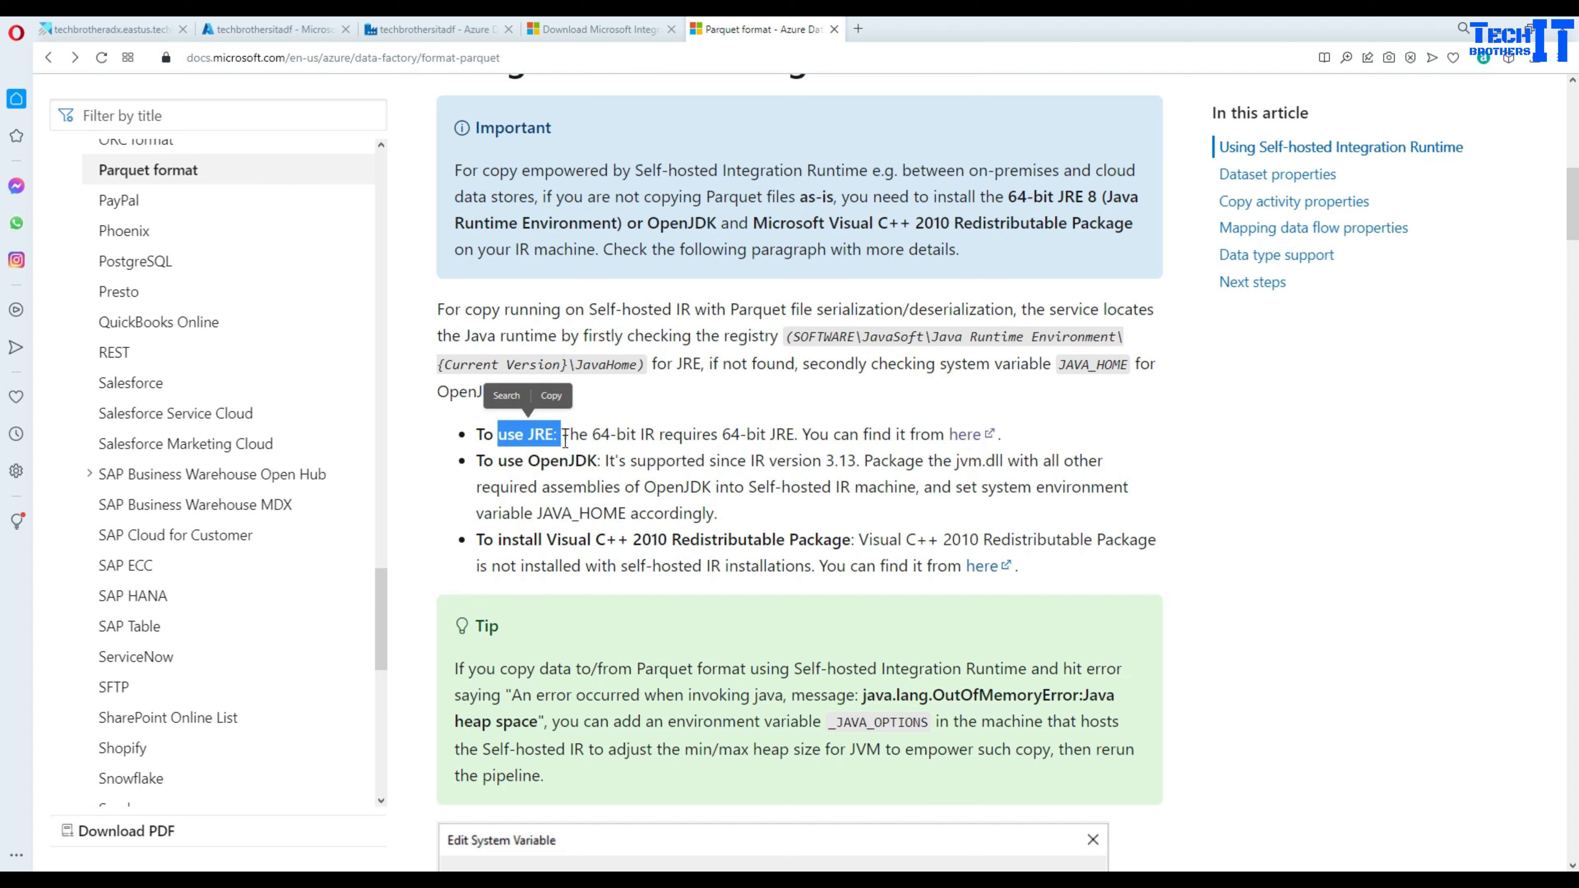
double_click(532, 460)
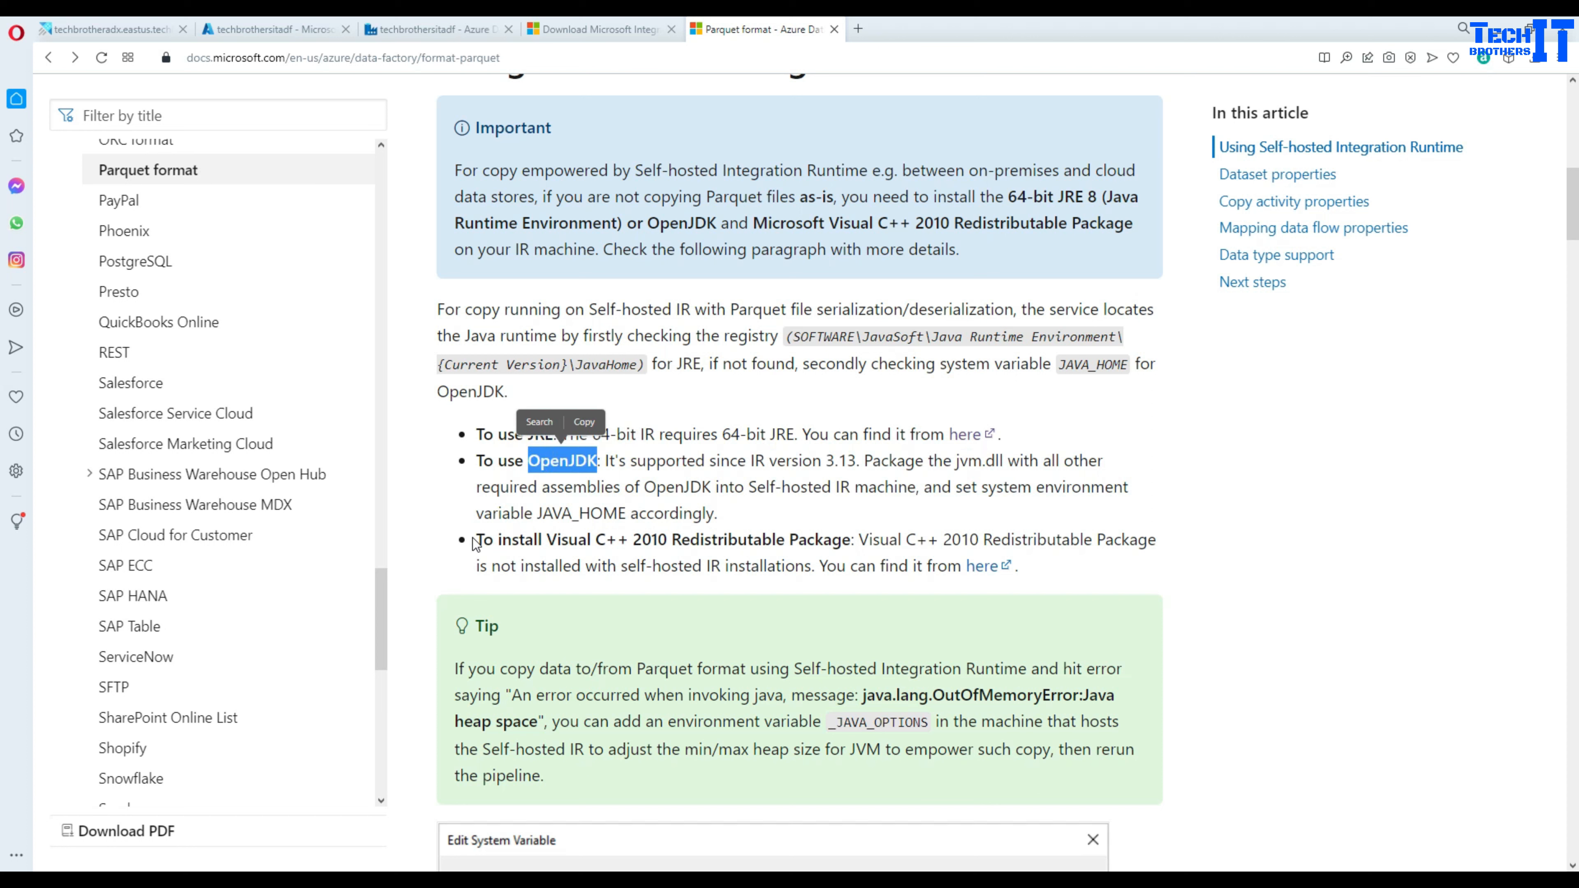
drag(478, 542, 859, 541)
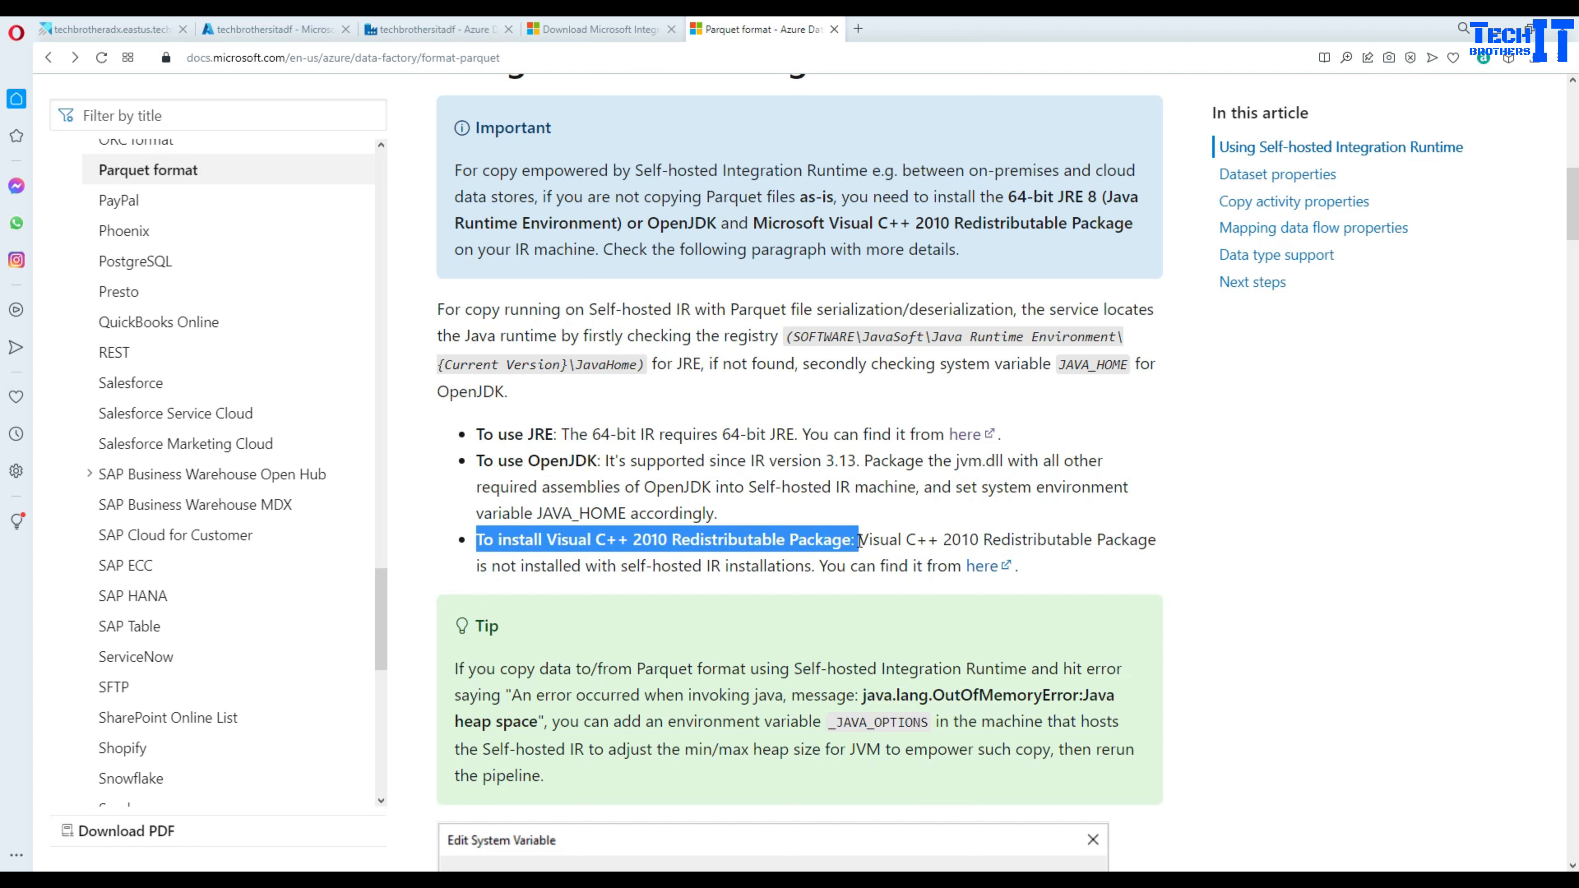
scroll(859, 541, down, 5)
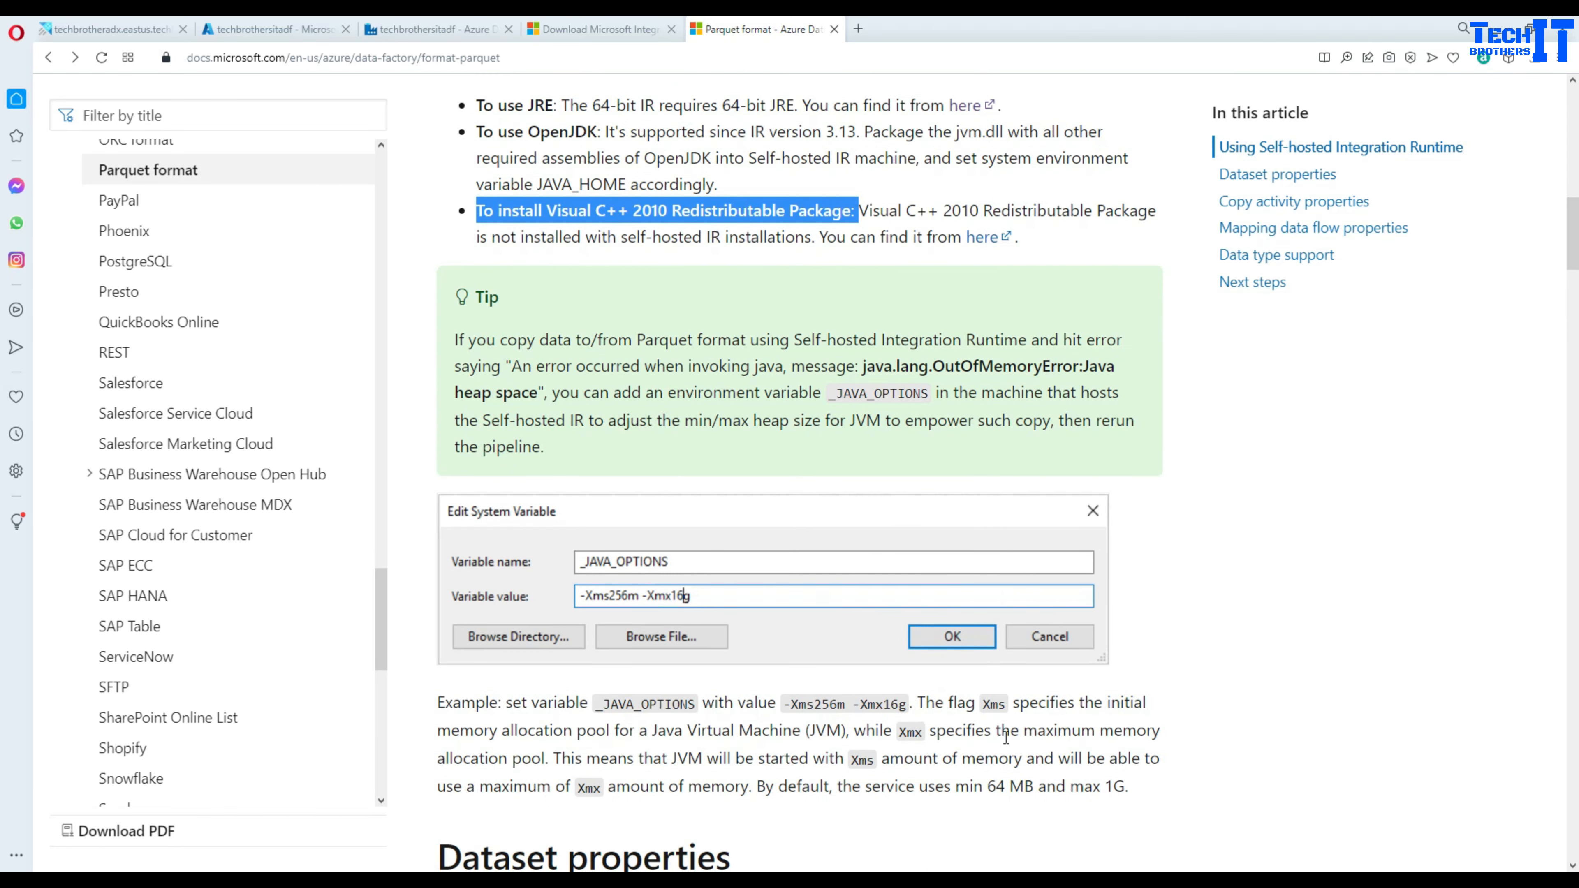
click(432, 29)
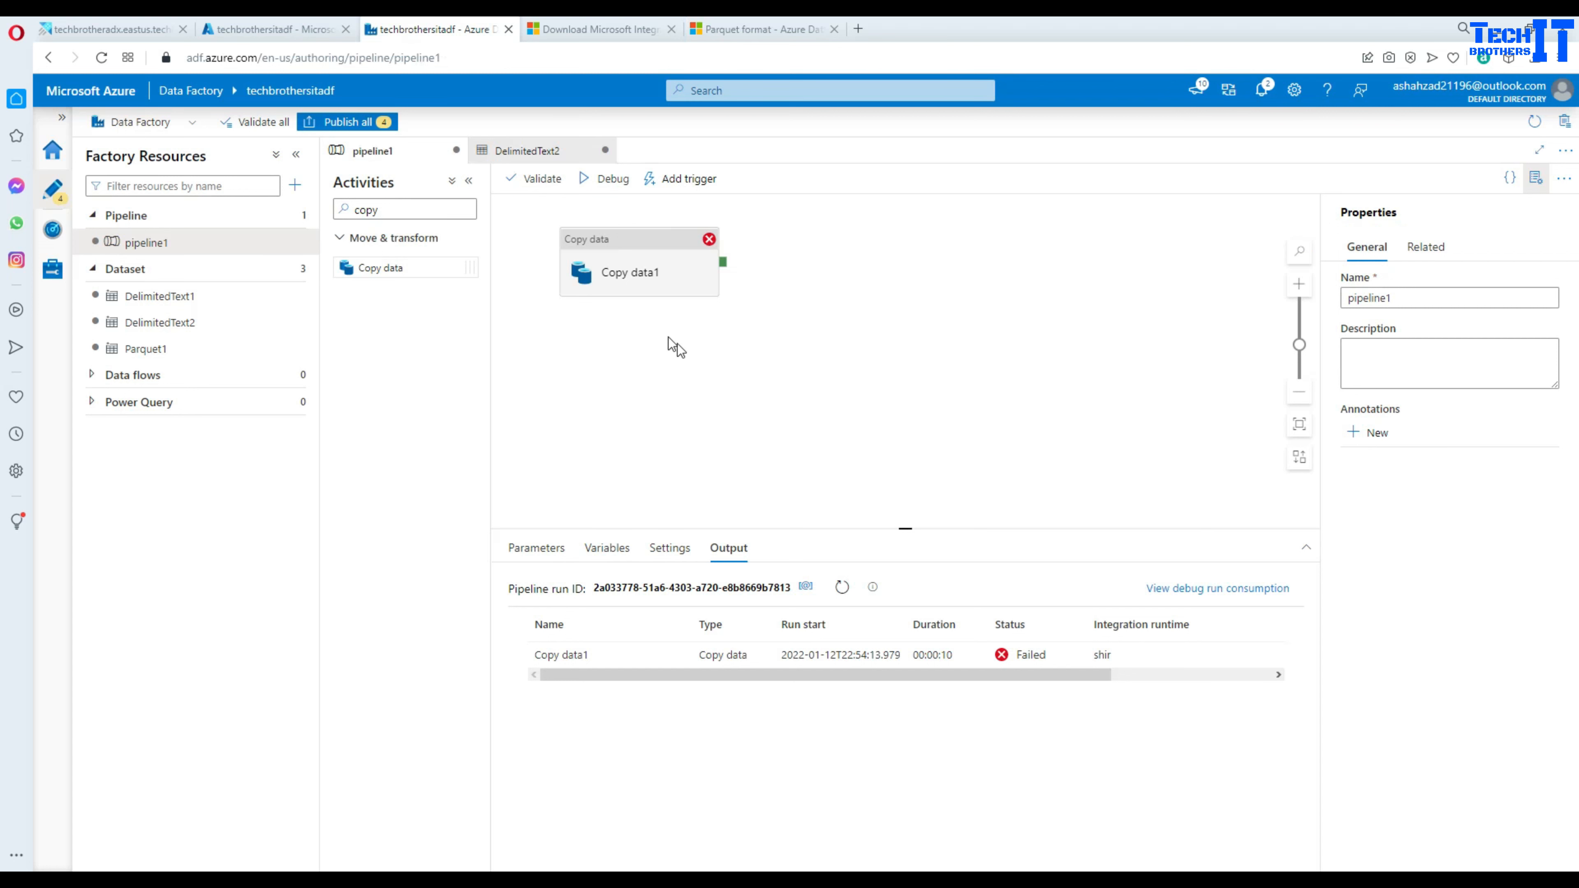
- Rerun pipeline1 in debug and review the succeeded Copy data1 run details
click(609, 181)
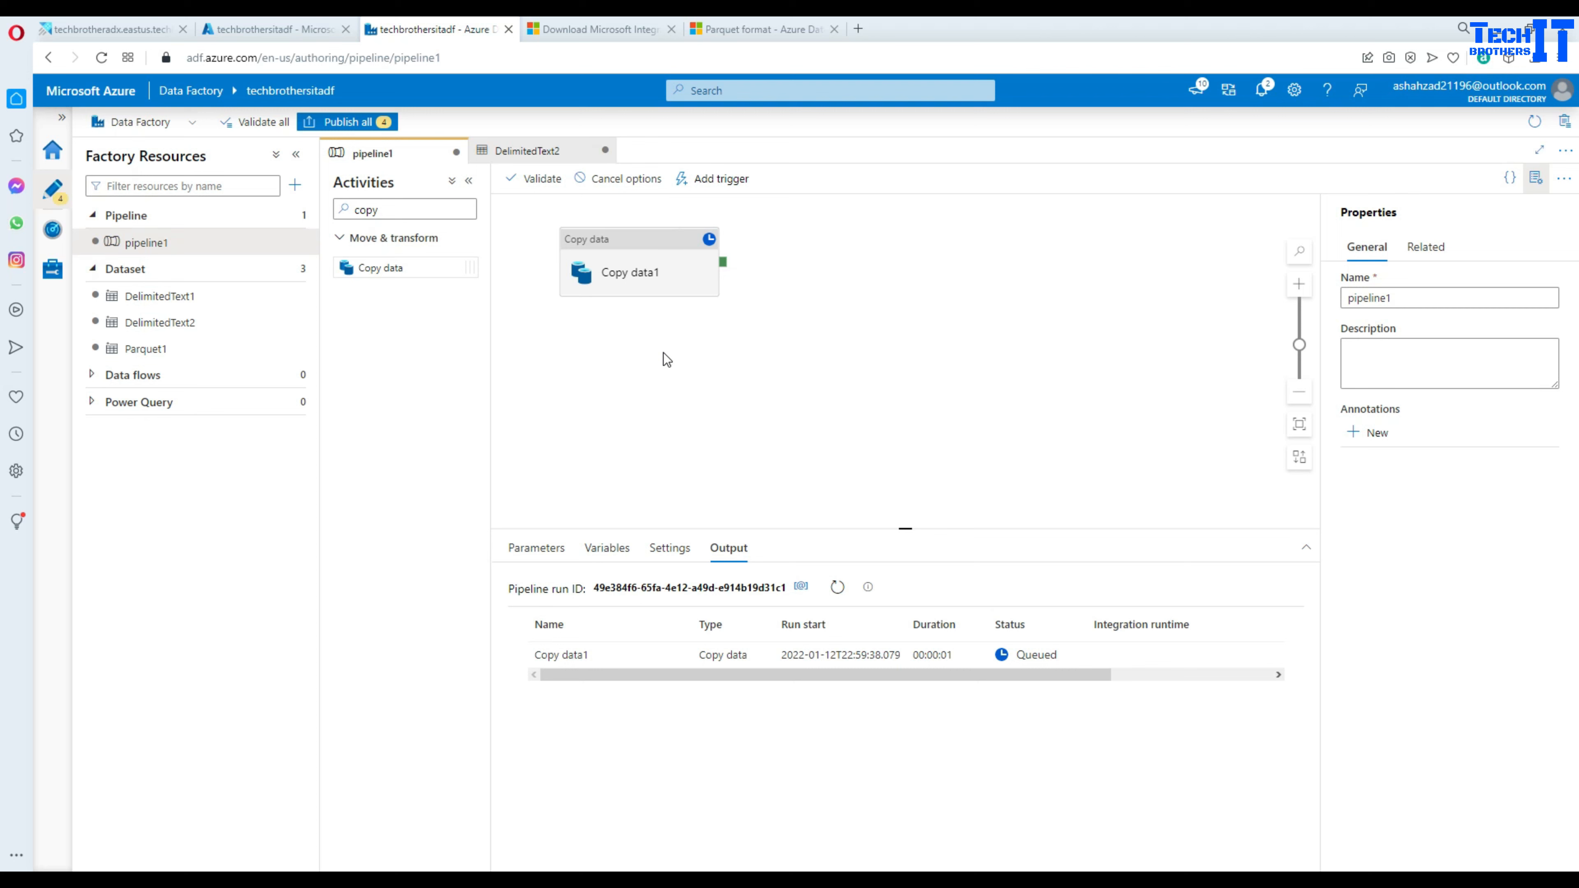
click(837, 586)
click(674, 655)
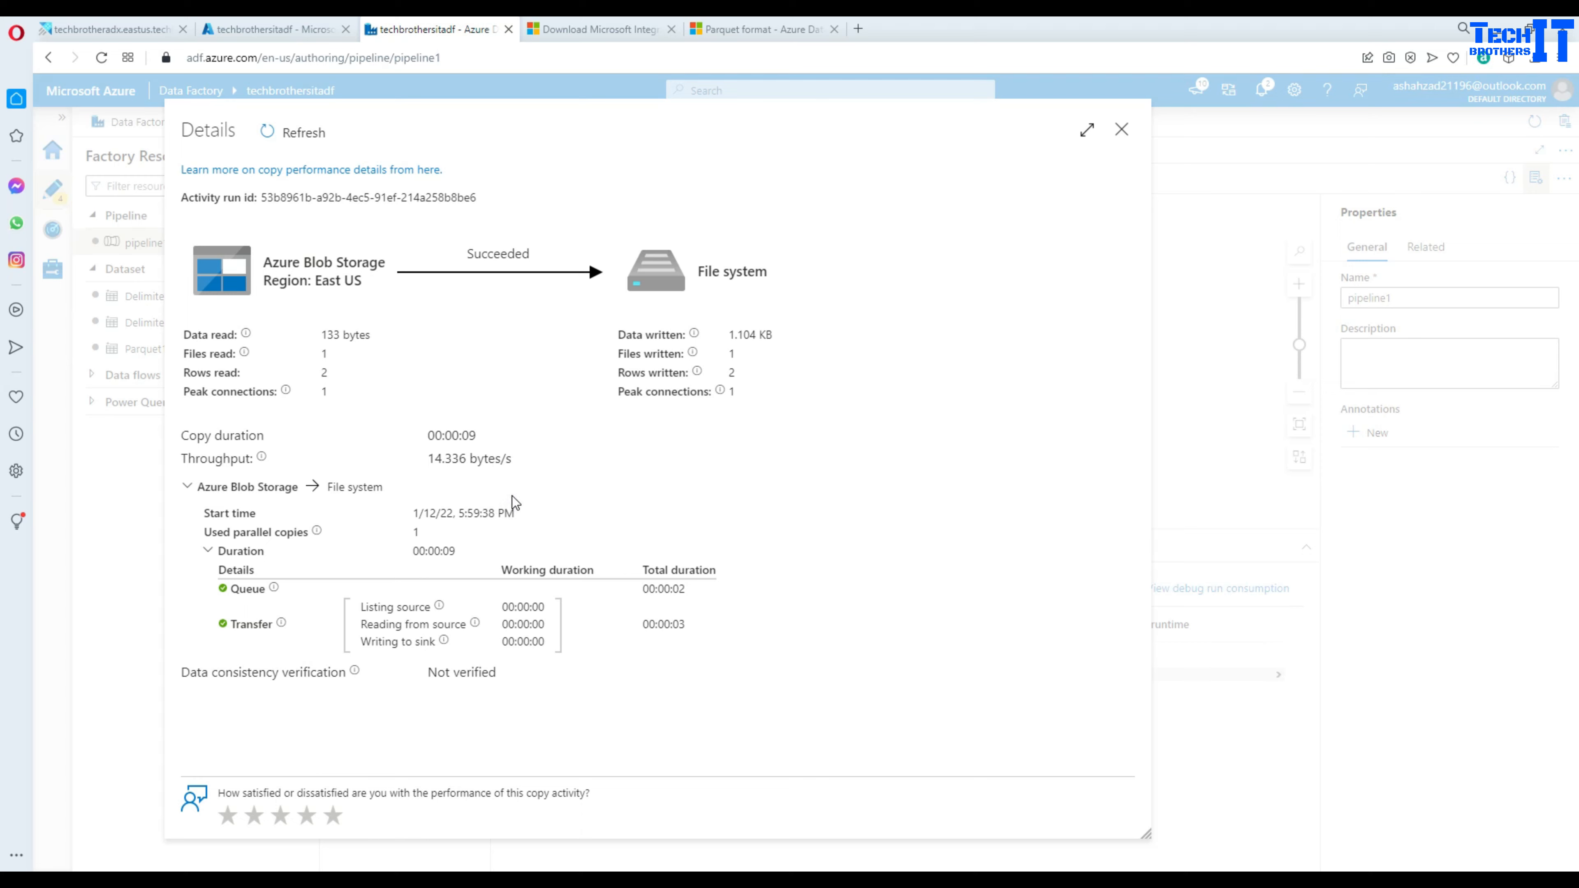
click(1122, 131)
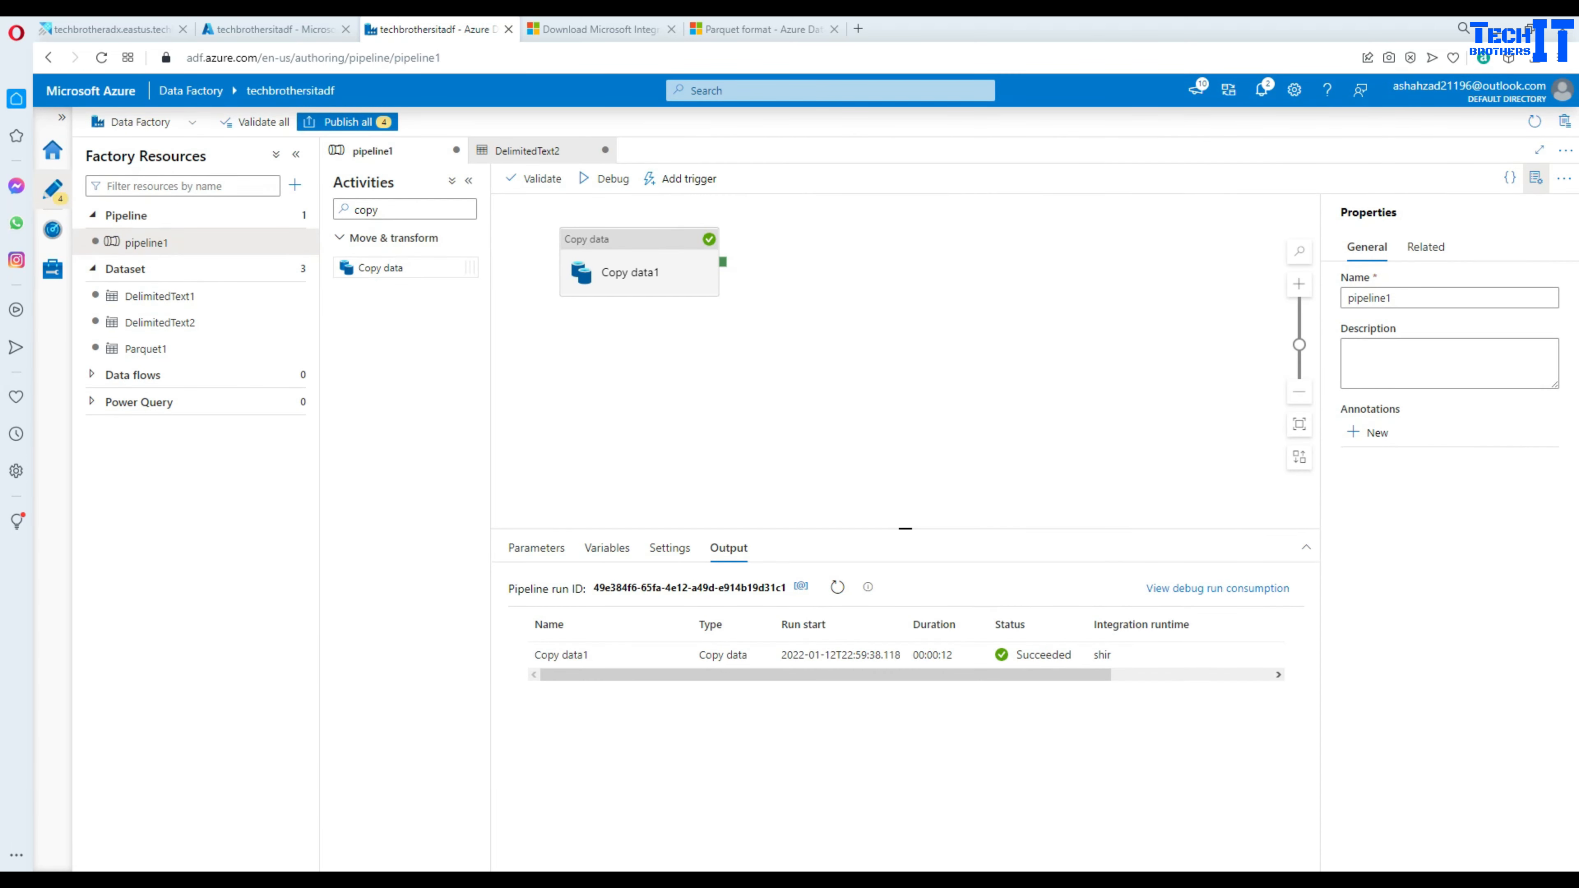
- Find the new Customeronprem.parquet file in the VM's FileShare folder
click(1219, 879)
click(754, 524)
click(679, 415)
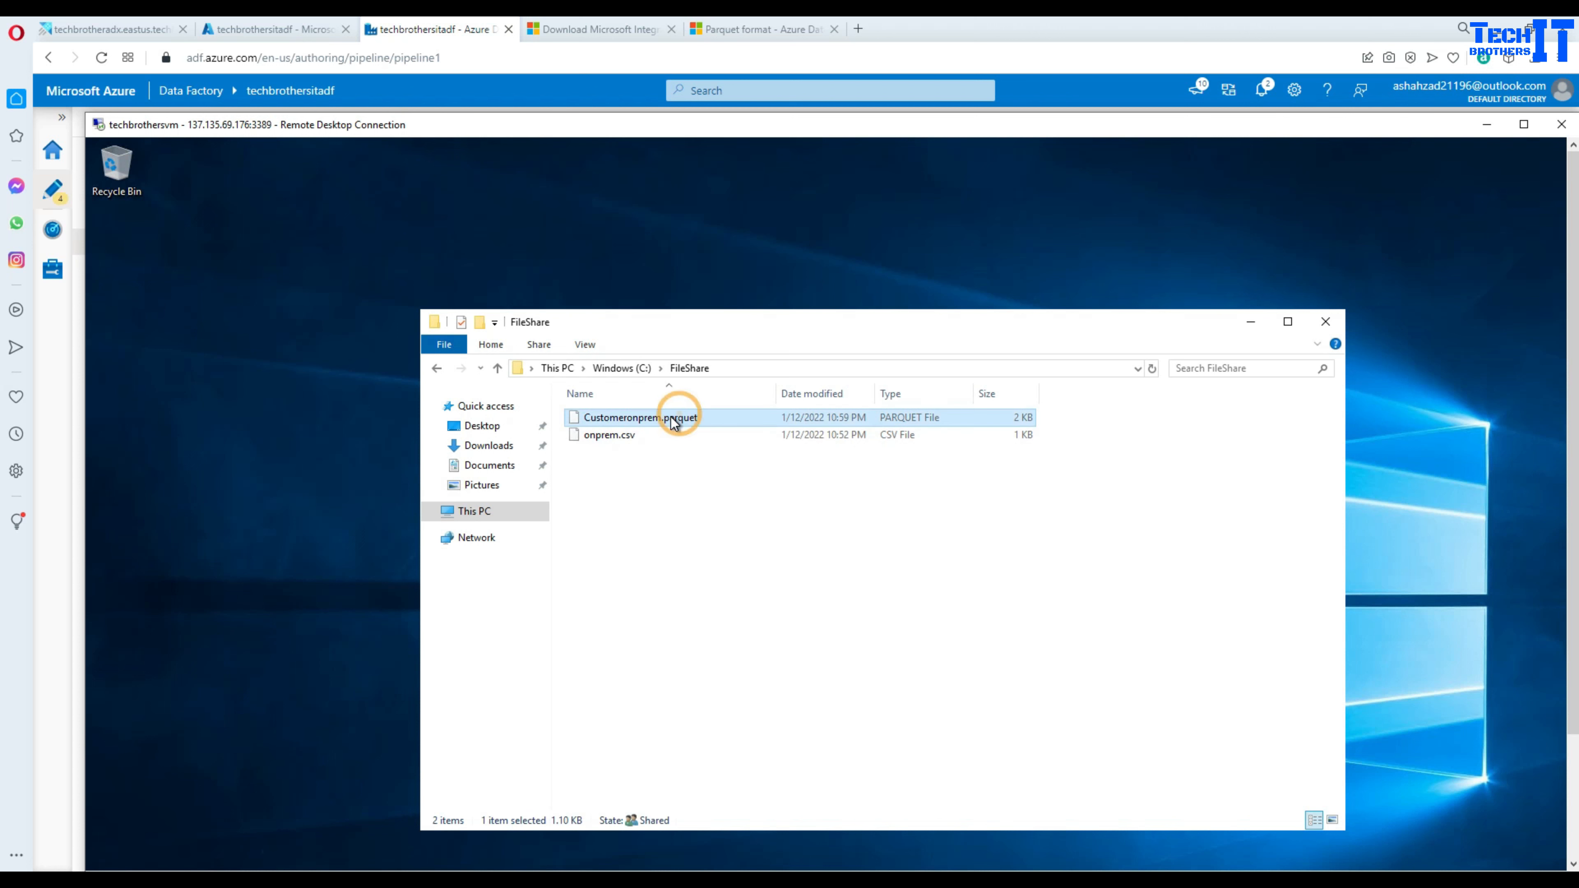
right_click(672, 418)
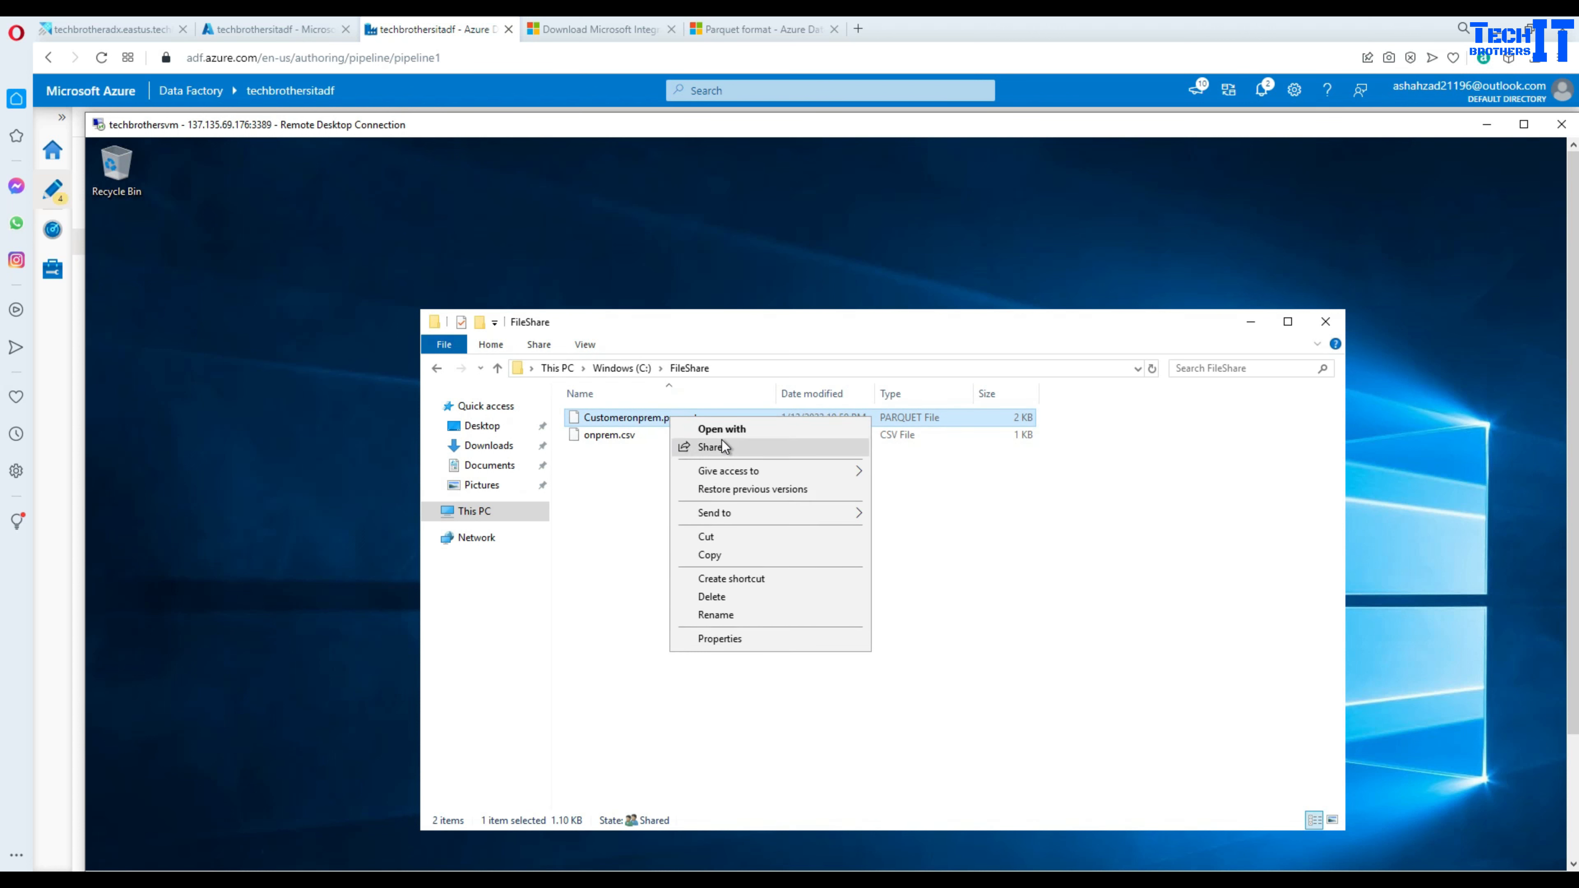
click(731, 431)
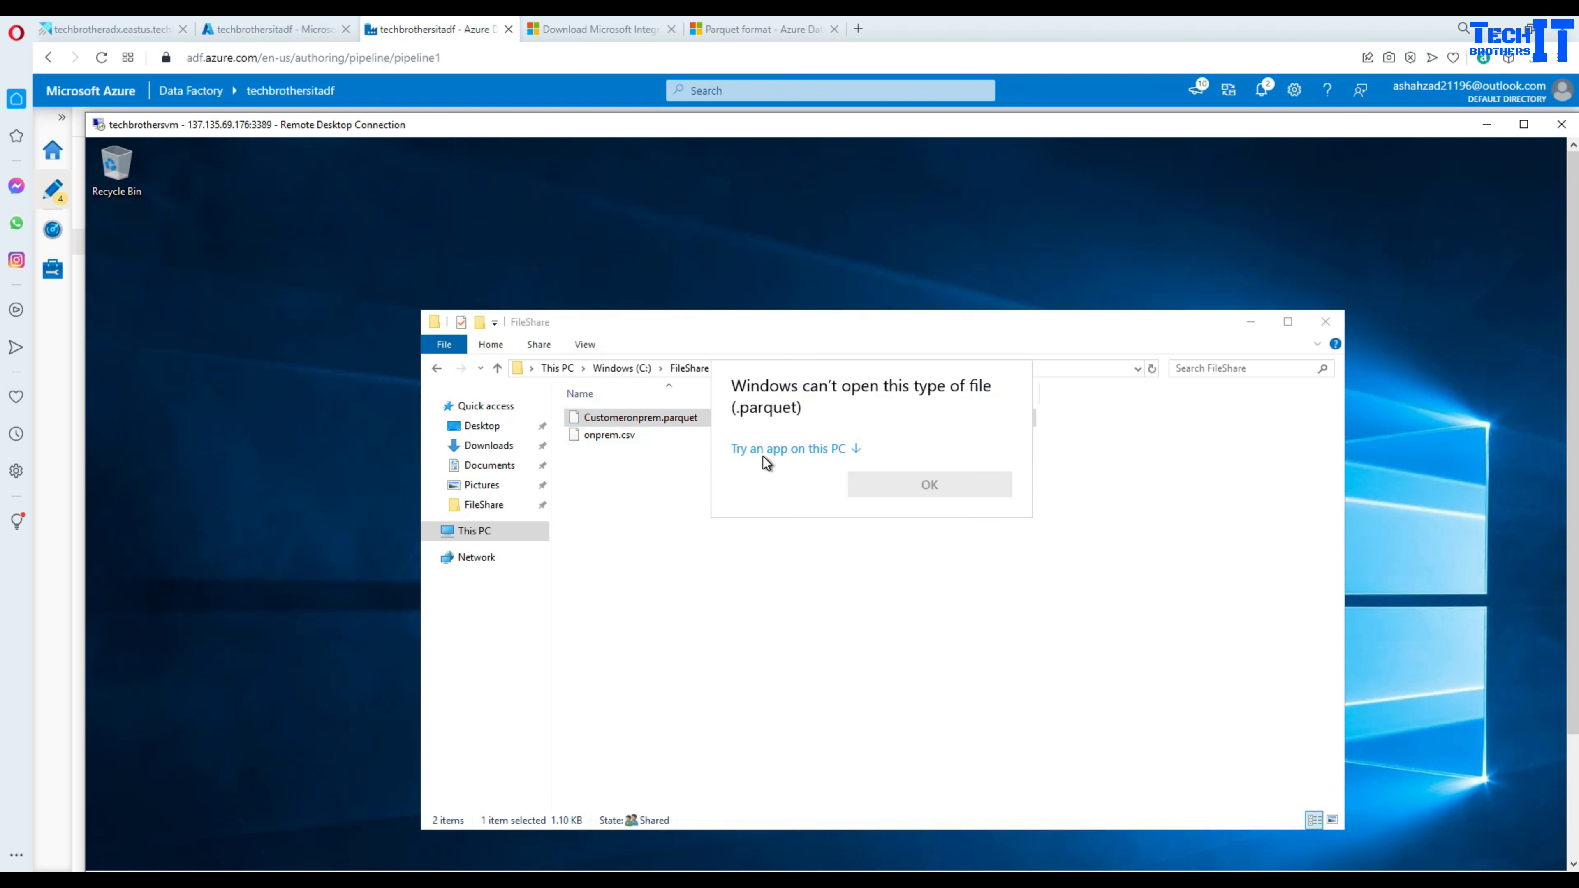
click(766, 450)
click(799, 471)
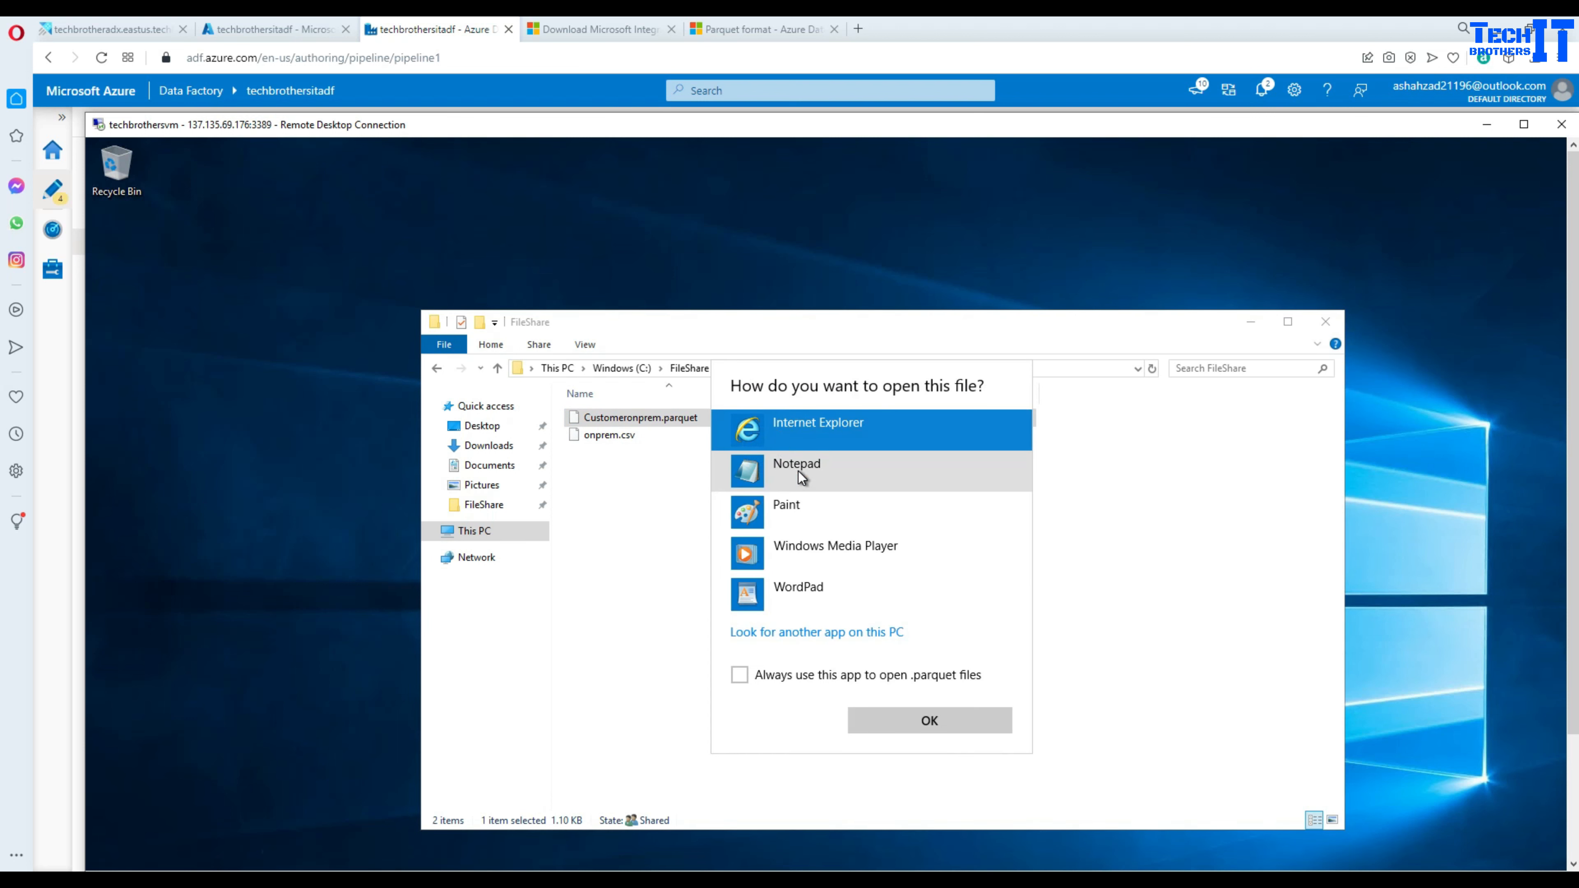
click(920, 725)
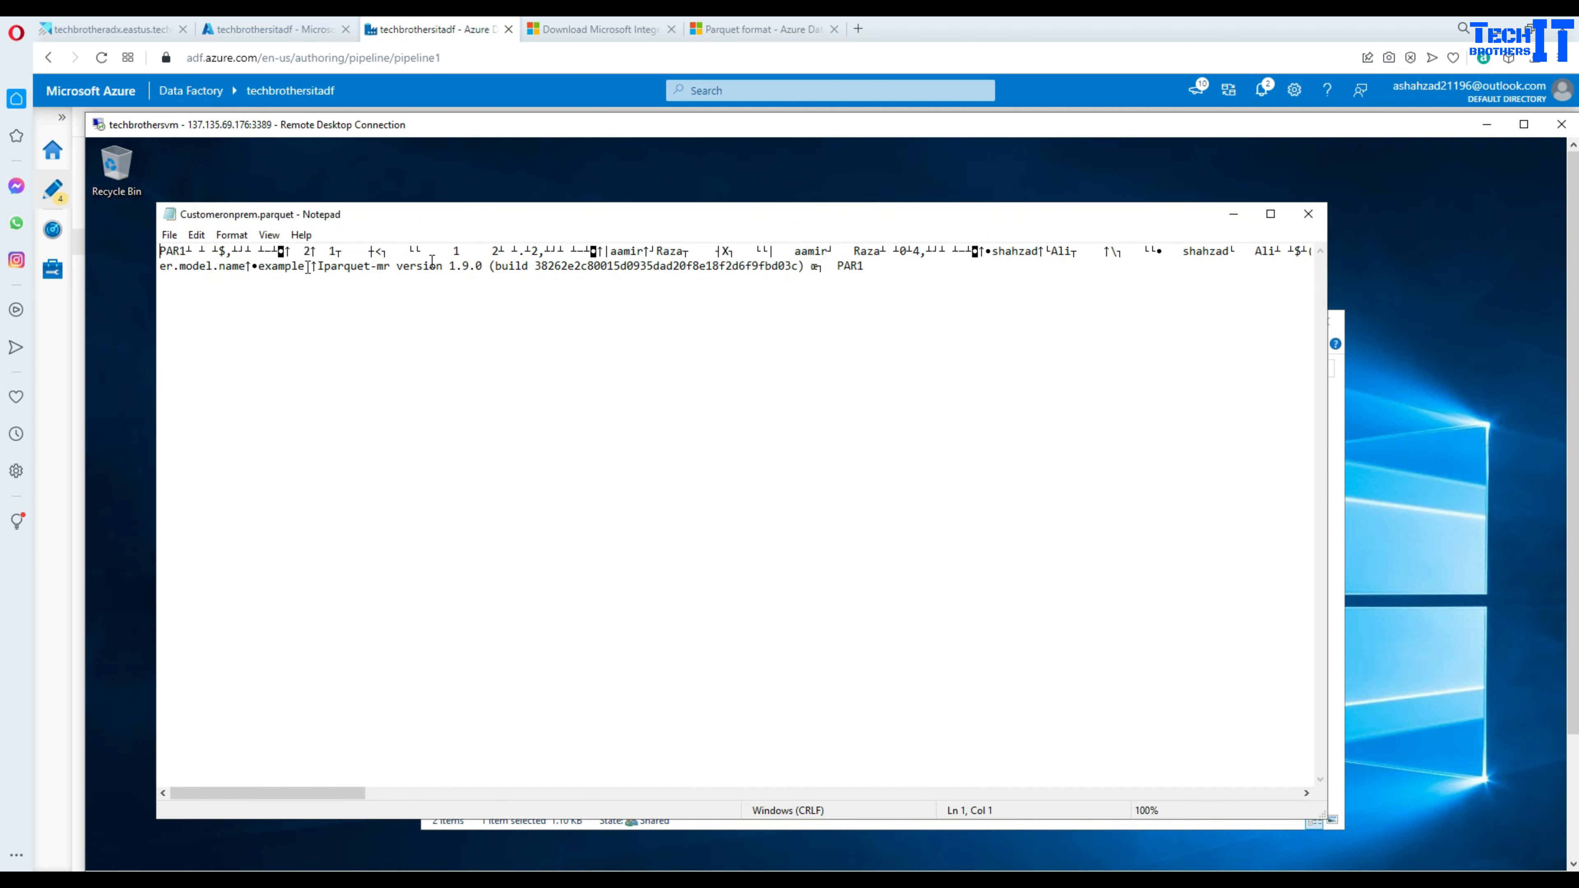
click(1308, 214)
click(753, 519)
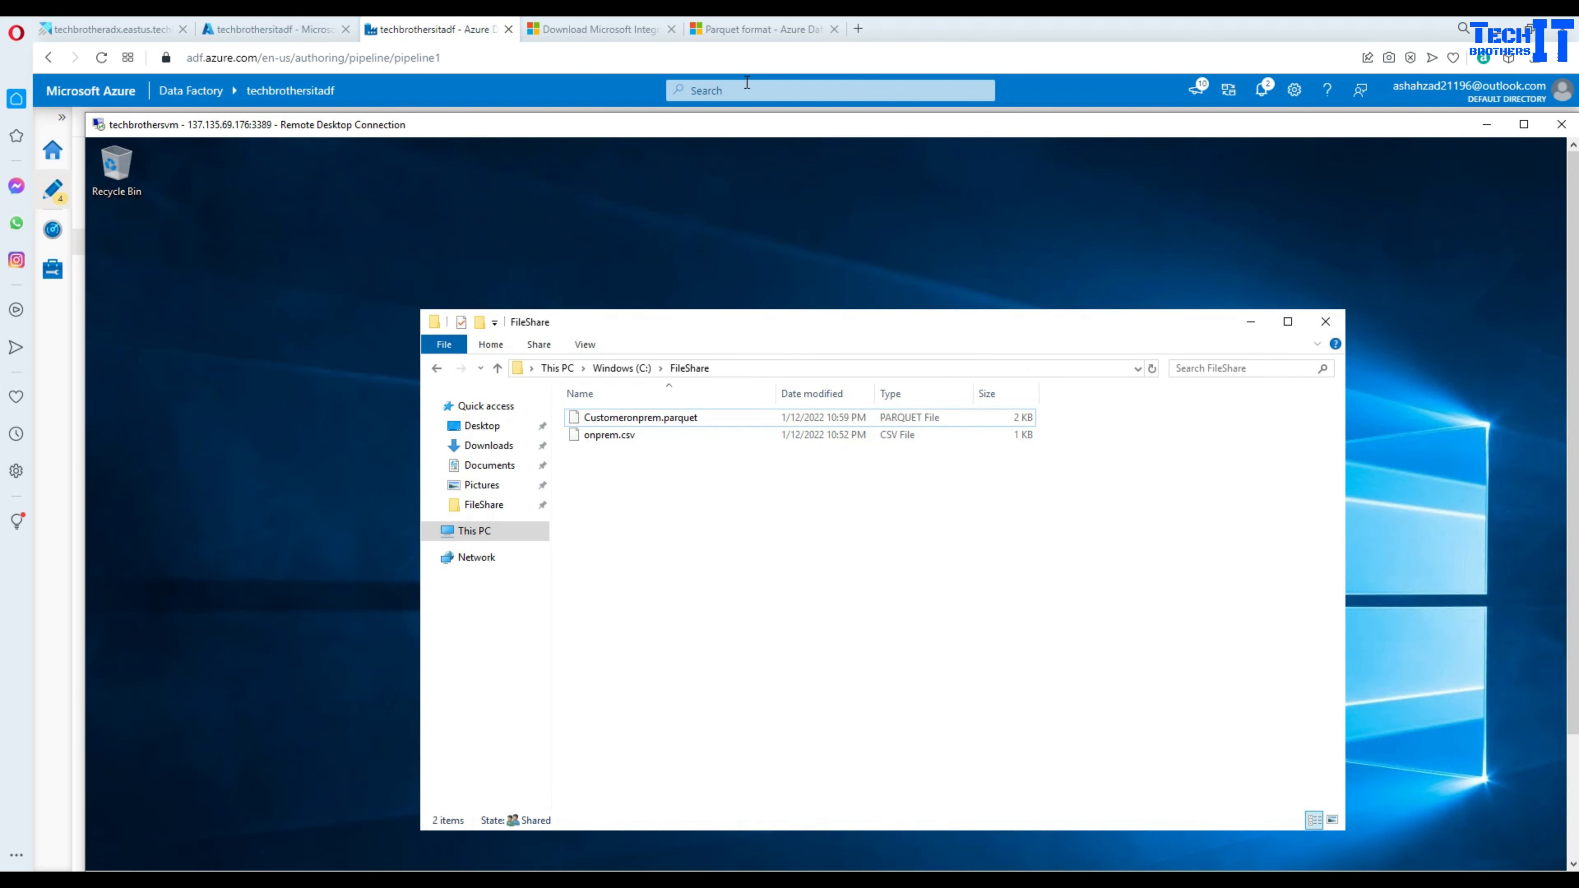
click(642, 417)
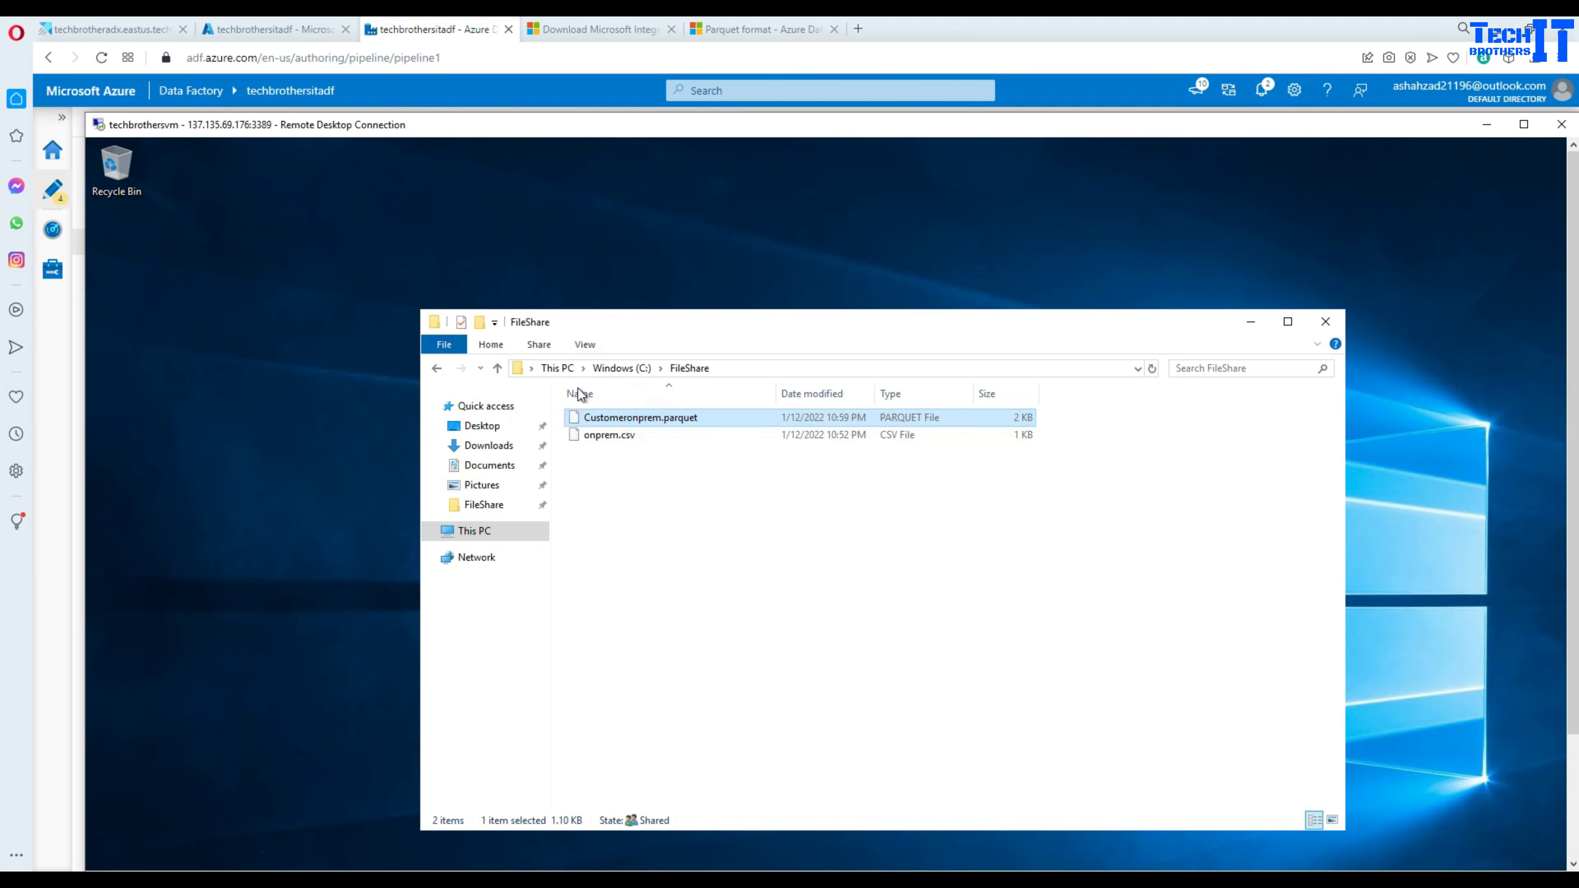
click(283, 30)
- Create pipeline2 with a Copy data activity on its canvas
click(376, 29)
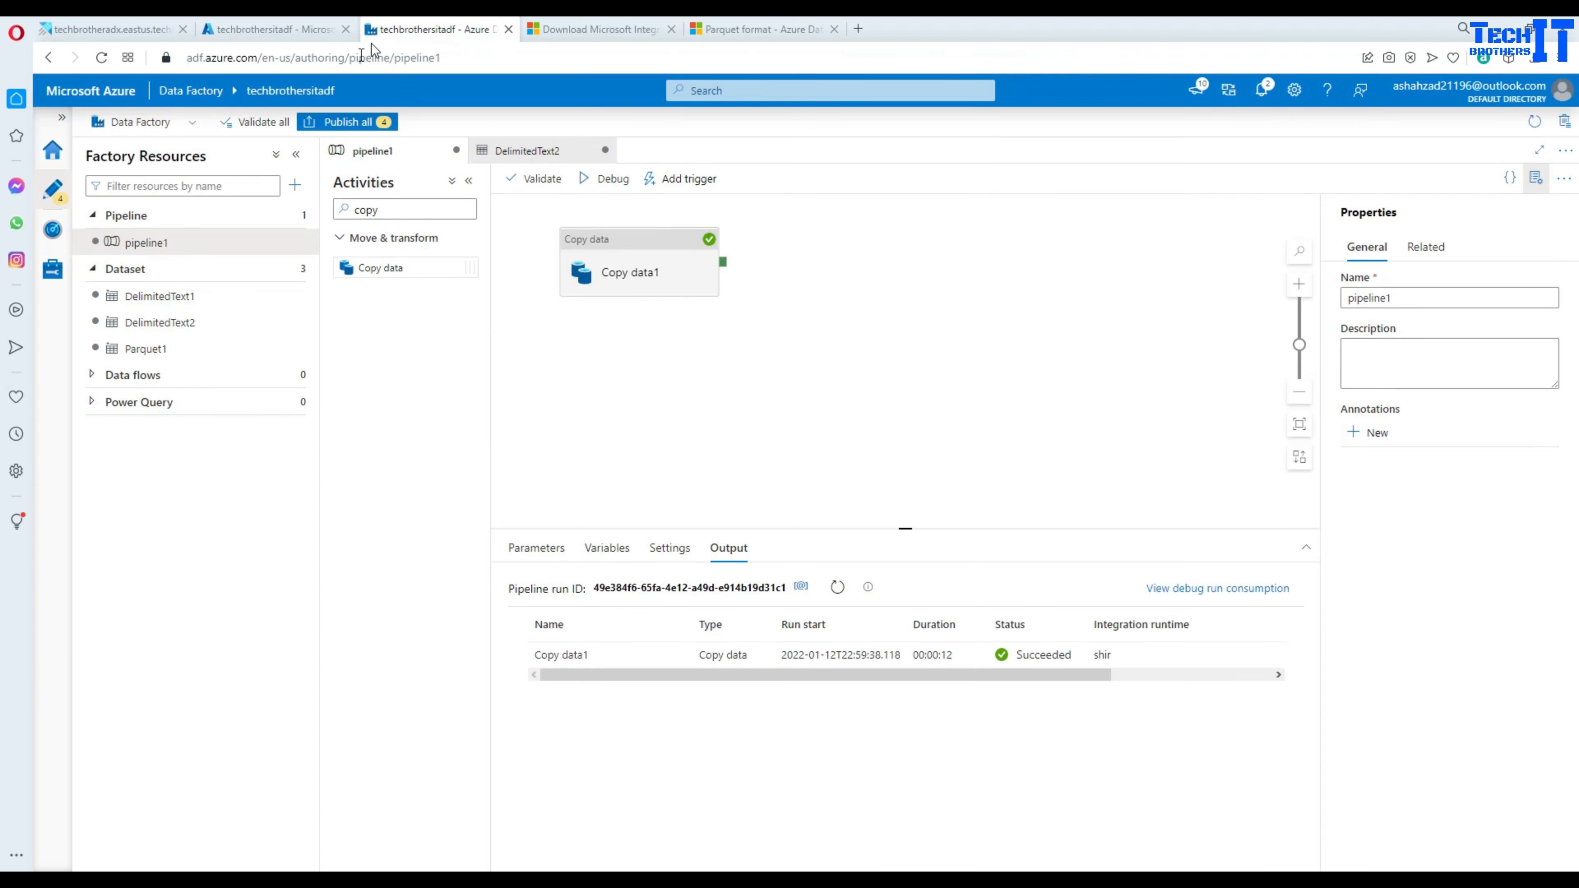
click(295, 185)
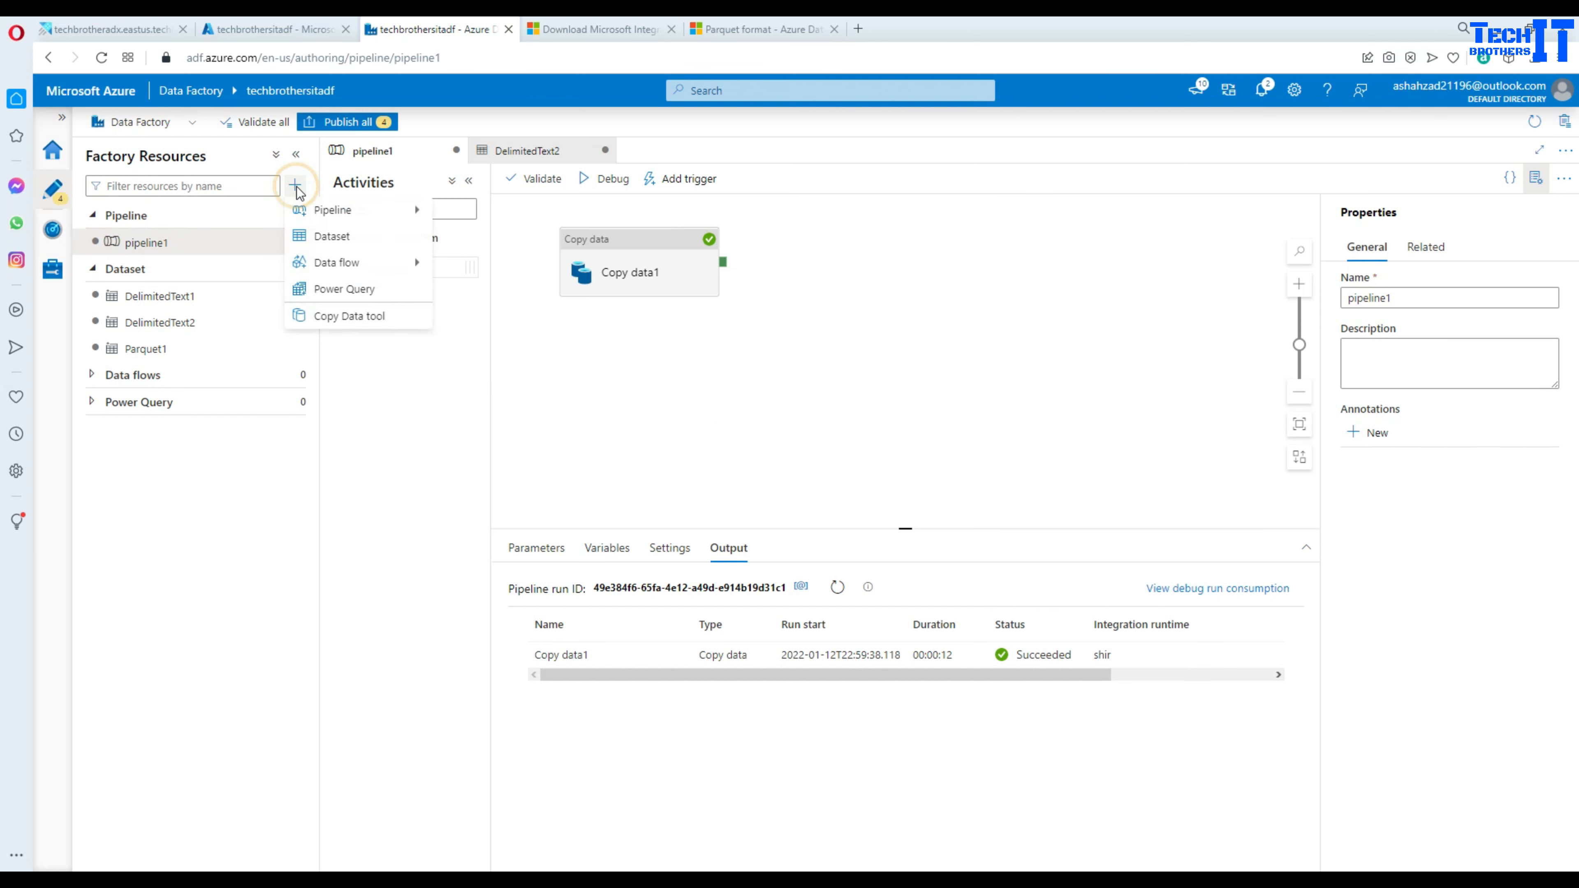
mouse_move(326, 214)
click(459, 210)
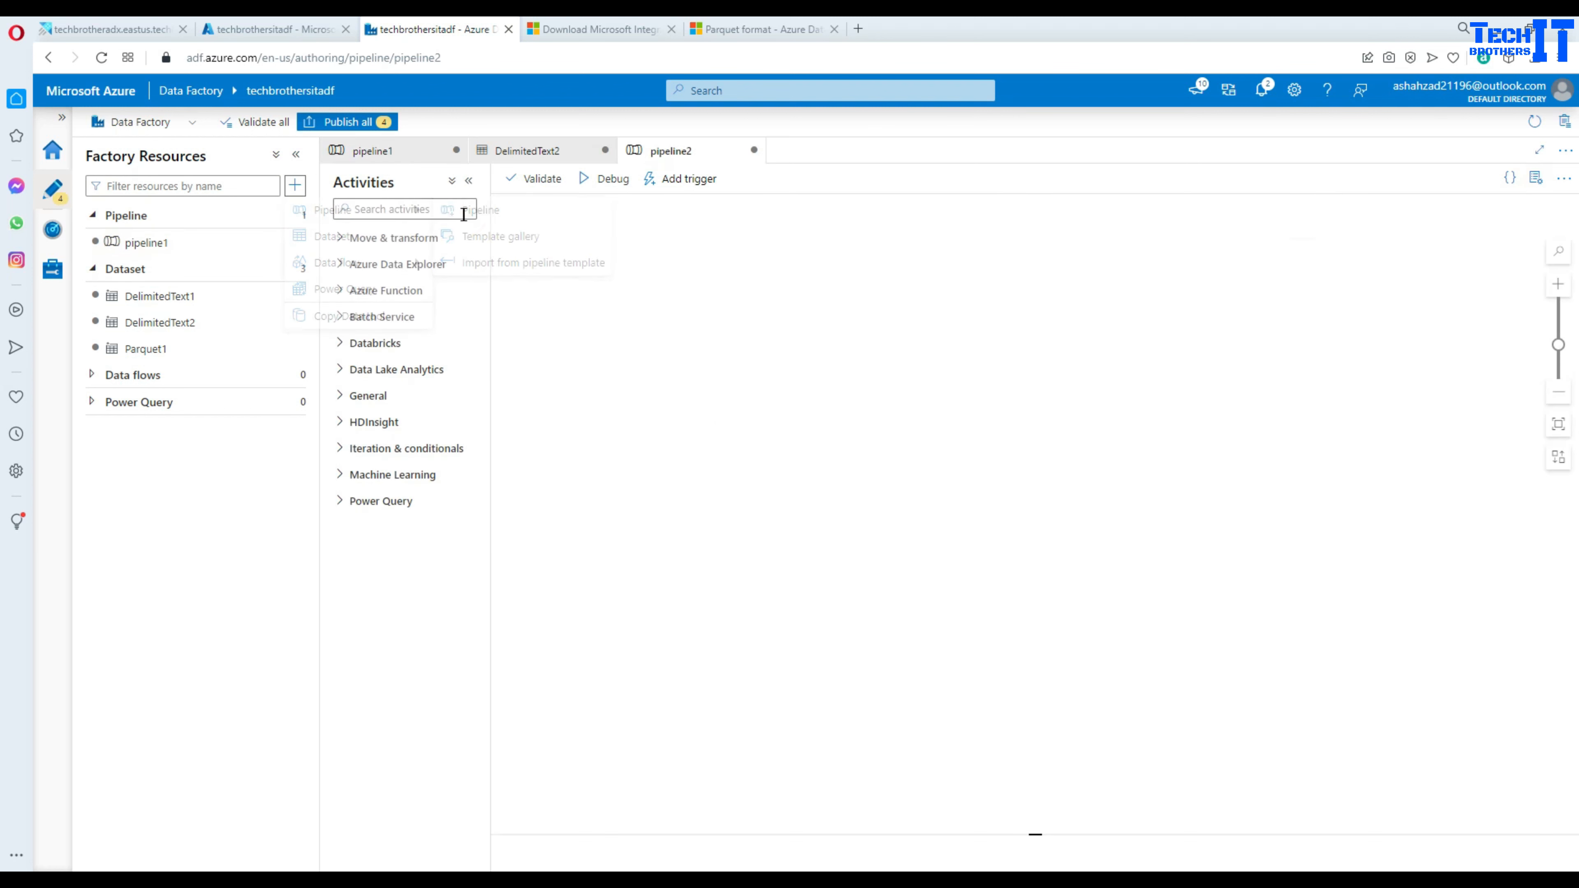
click(429, 210)
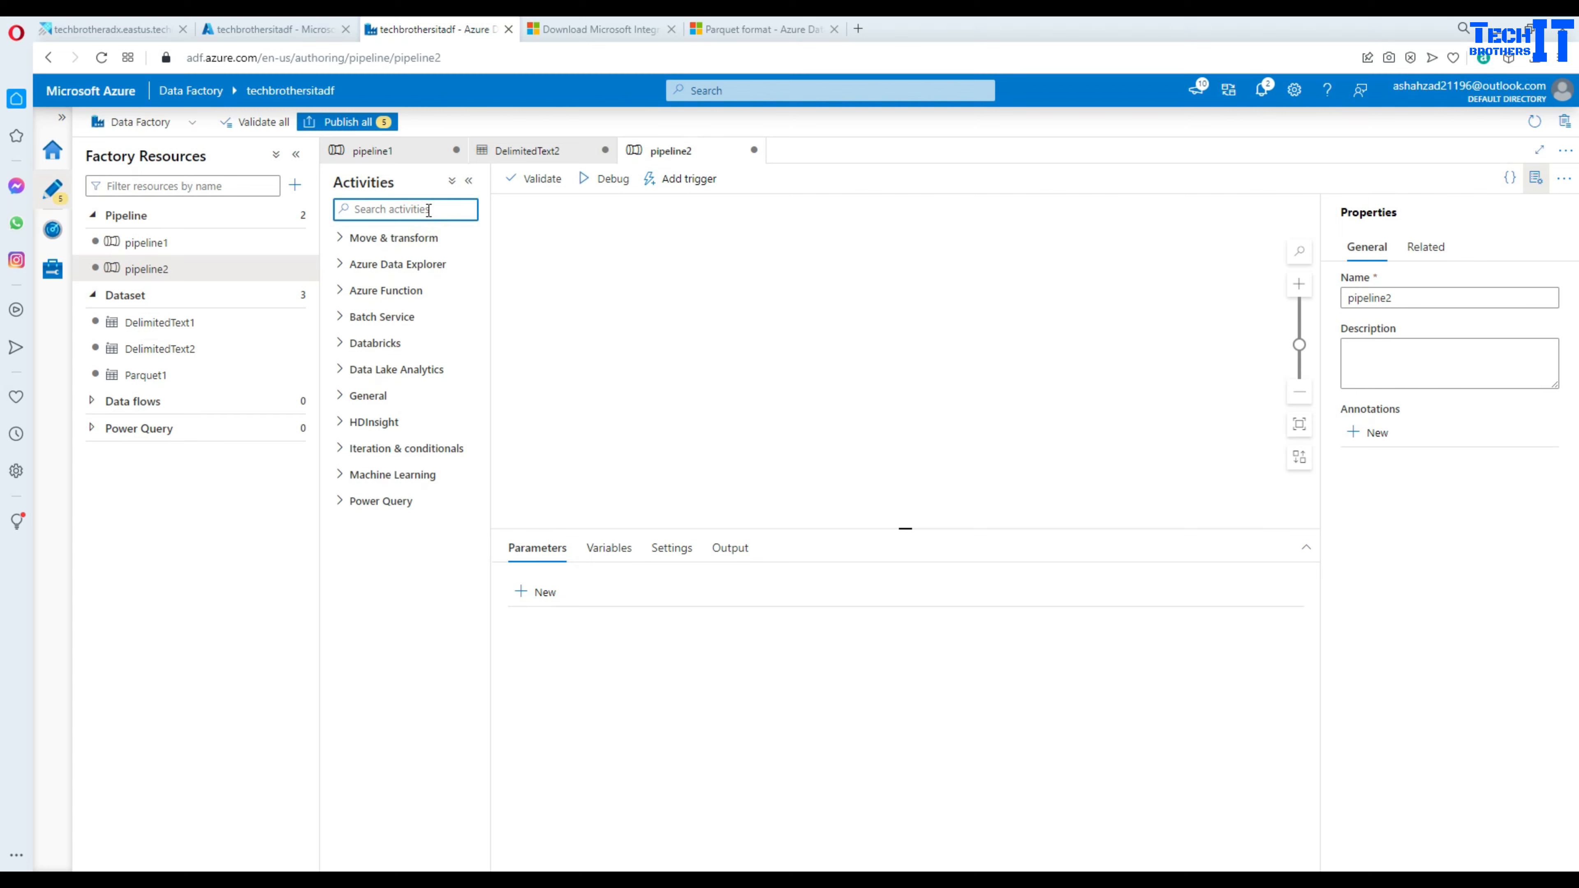
text(copy)
drag(409, 268, 604, 266)
- Start a new File system source dataset in Parquet format
click(585, 549)
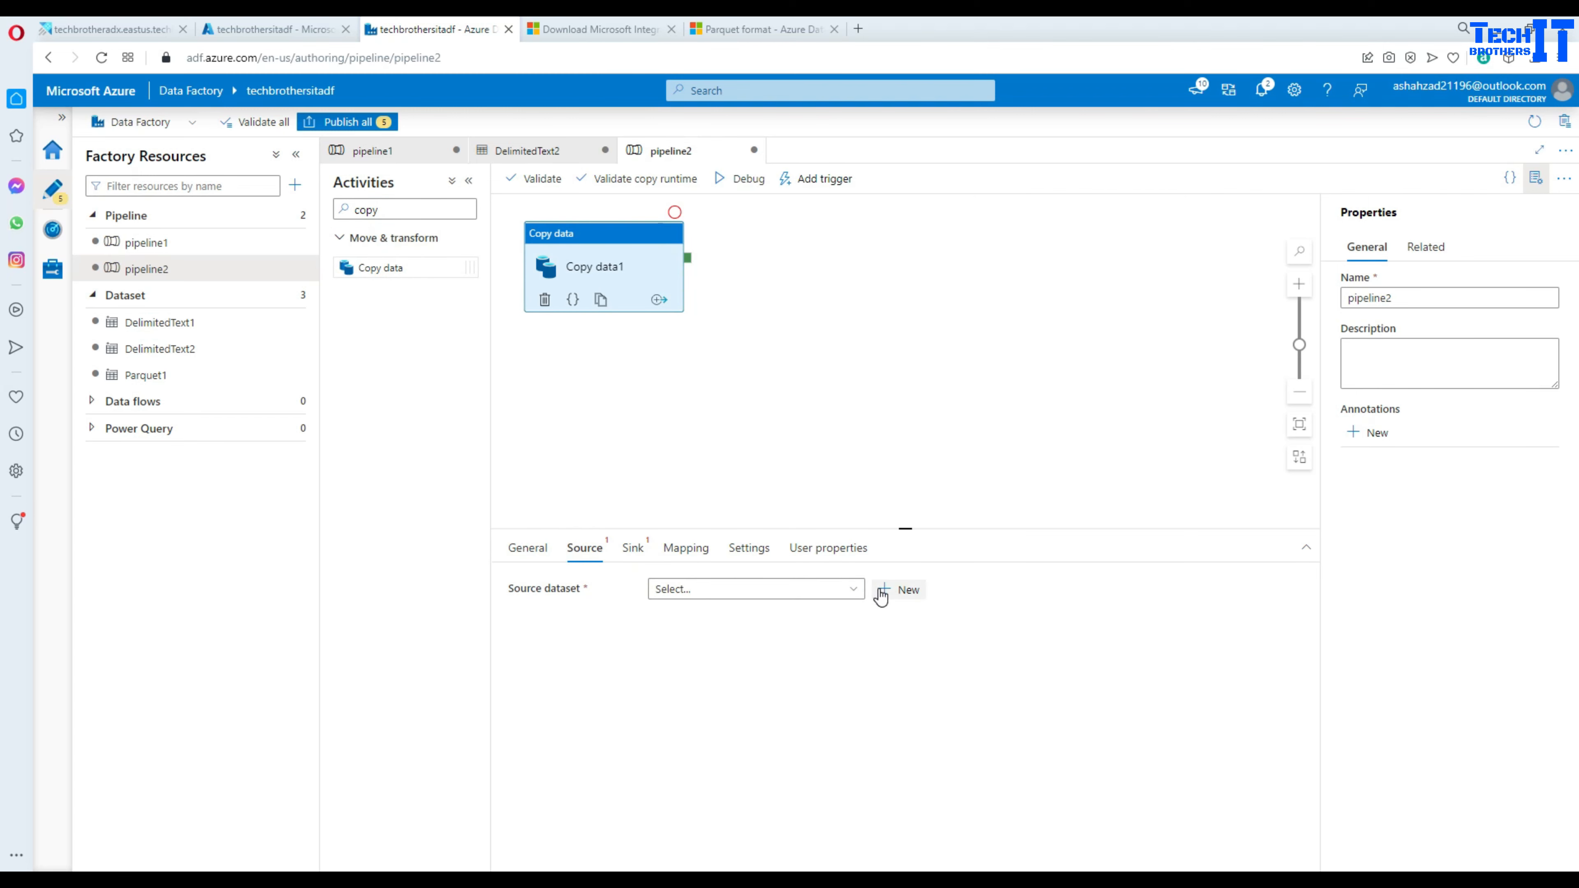
click(895, 589)
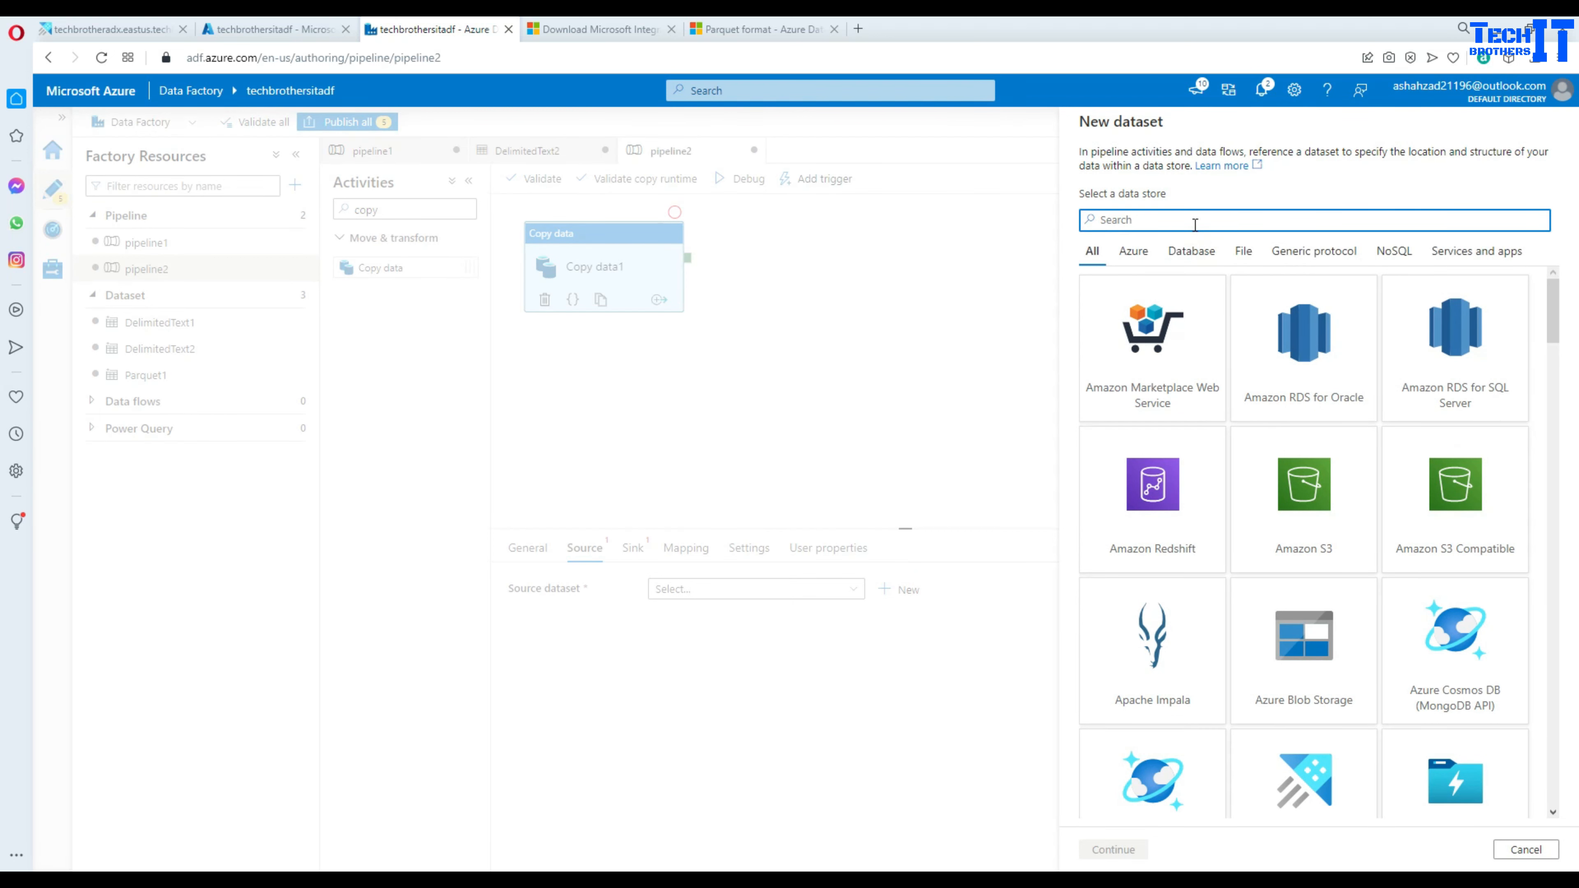
text(File)
click(1304, 349)
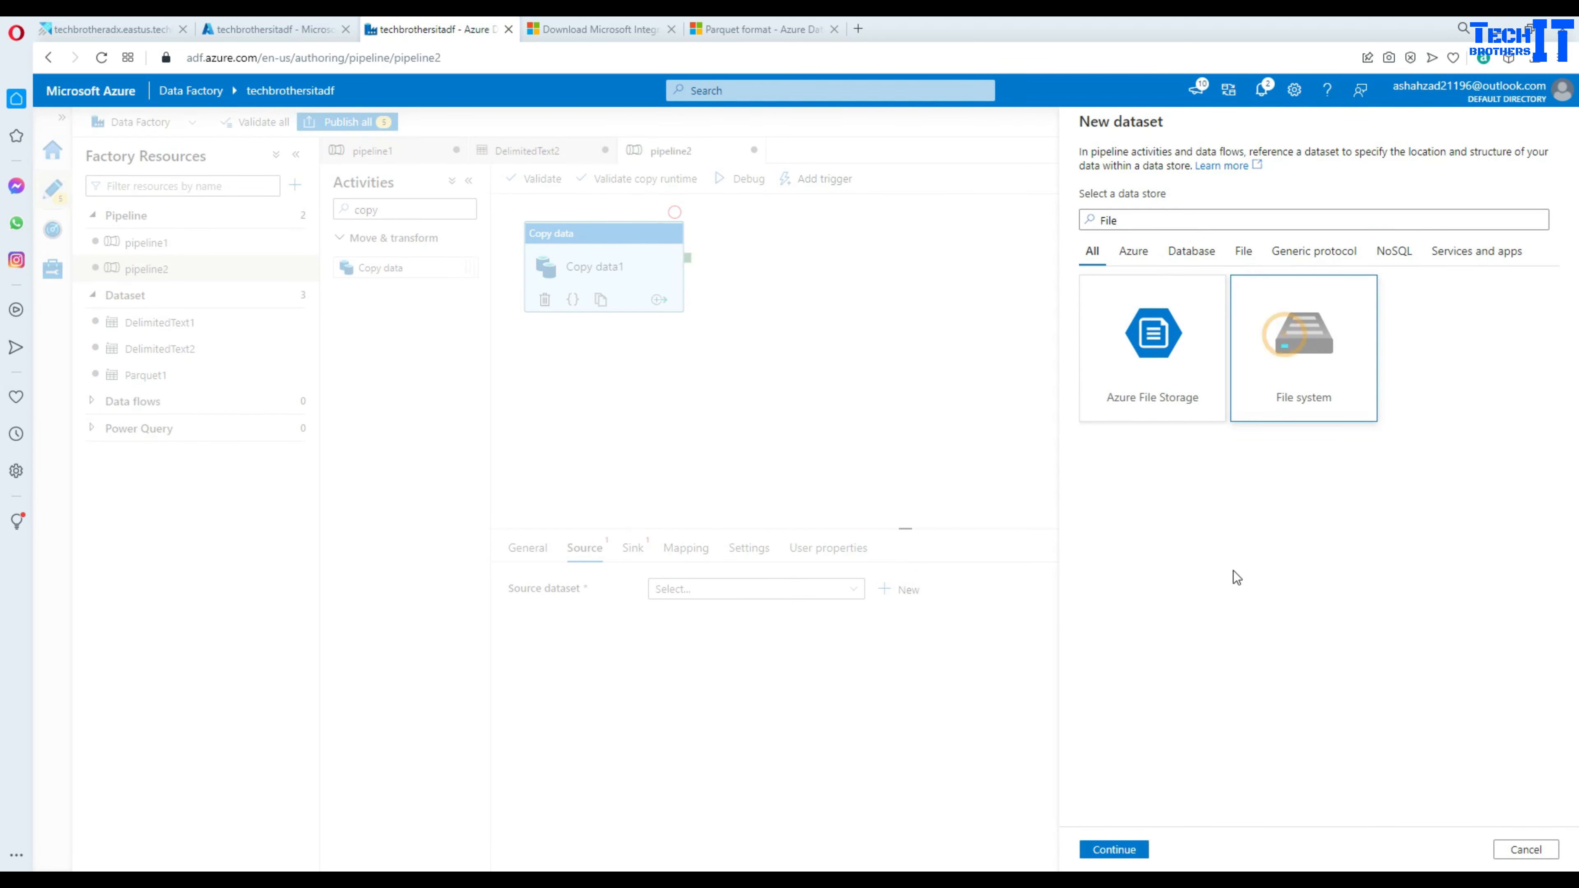
click(1114, 850)
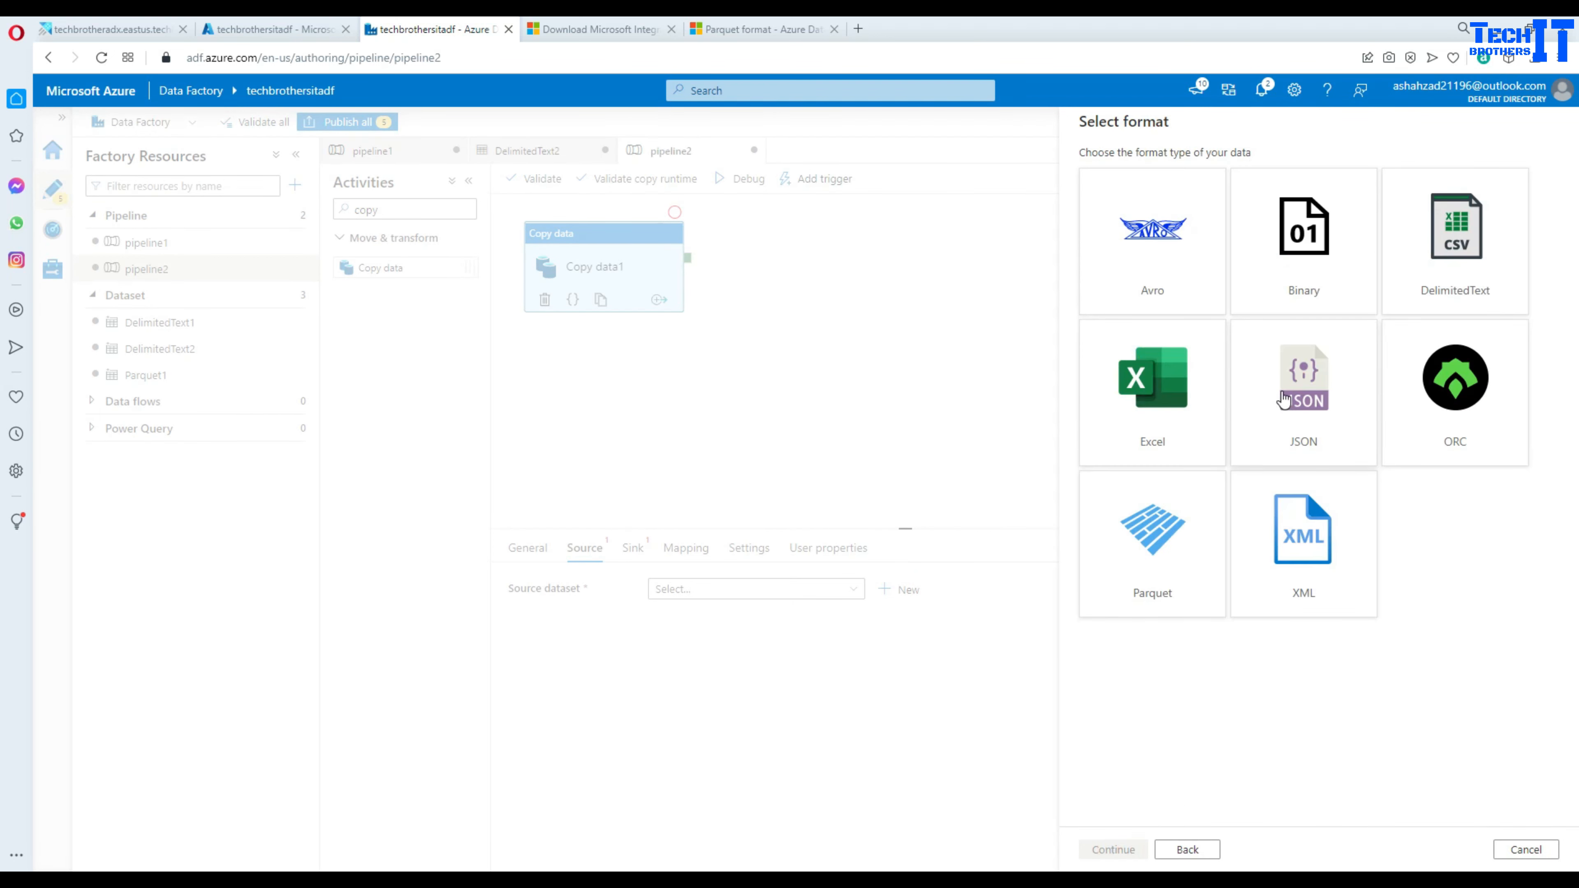
click(1157, 535)
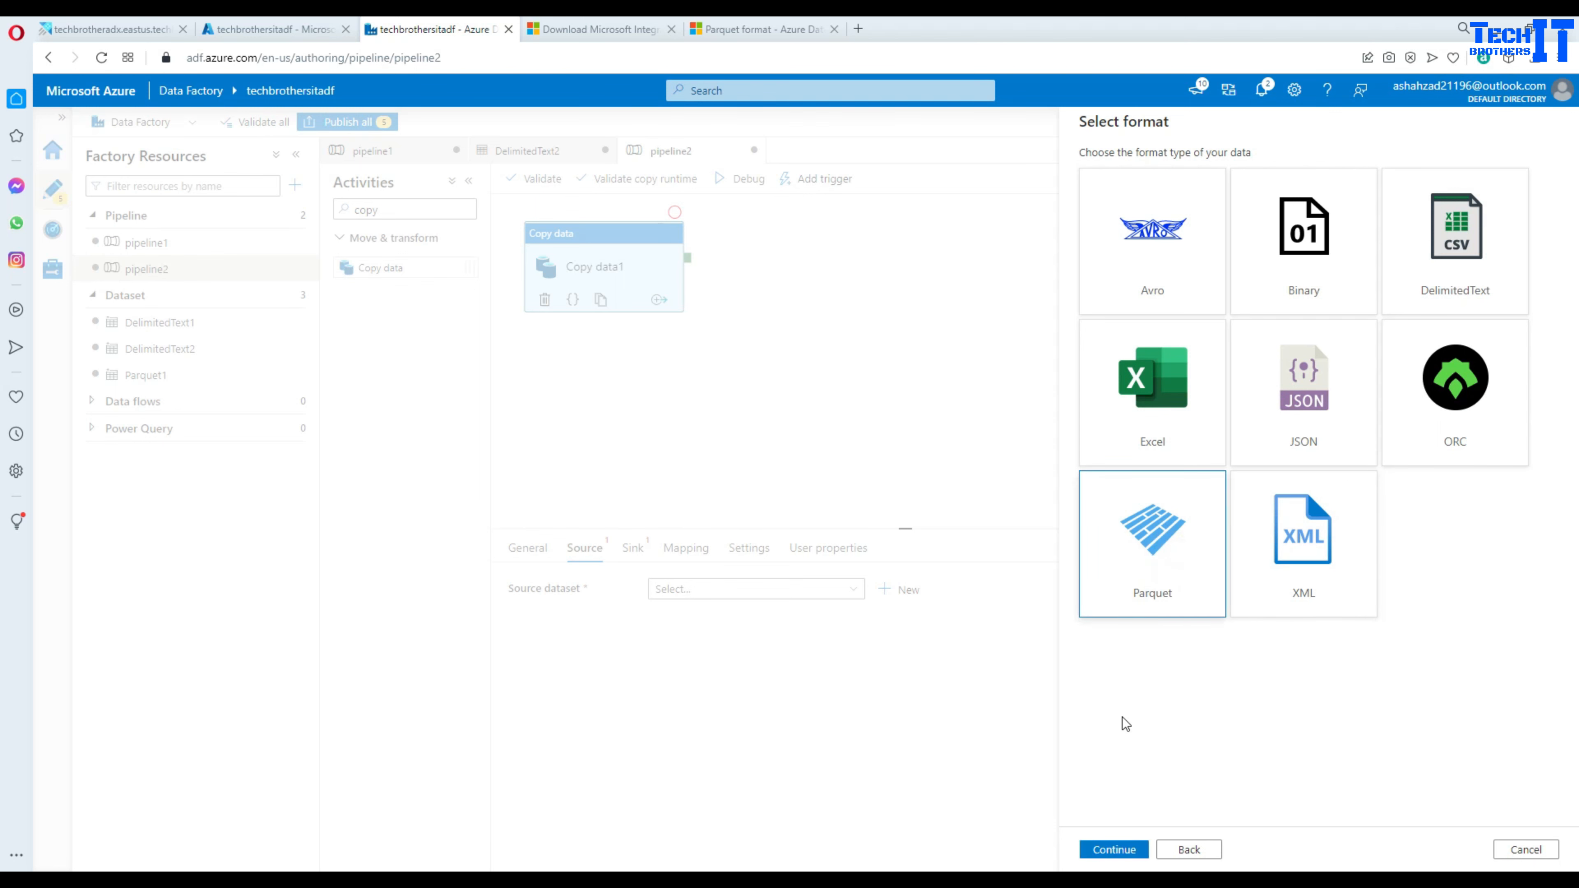
click(1112, 851)
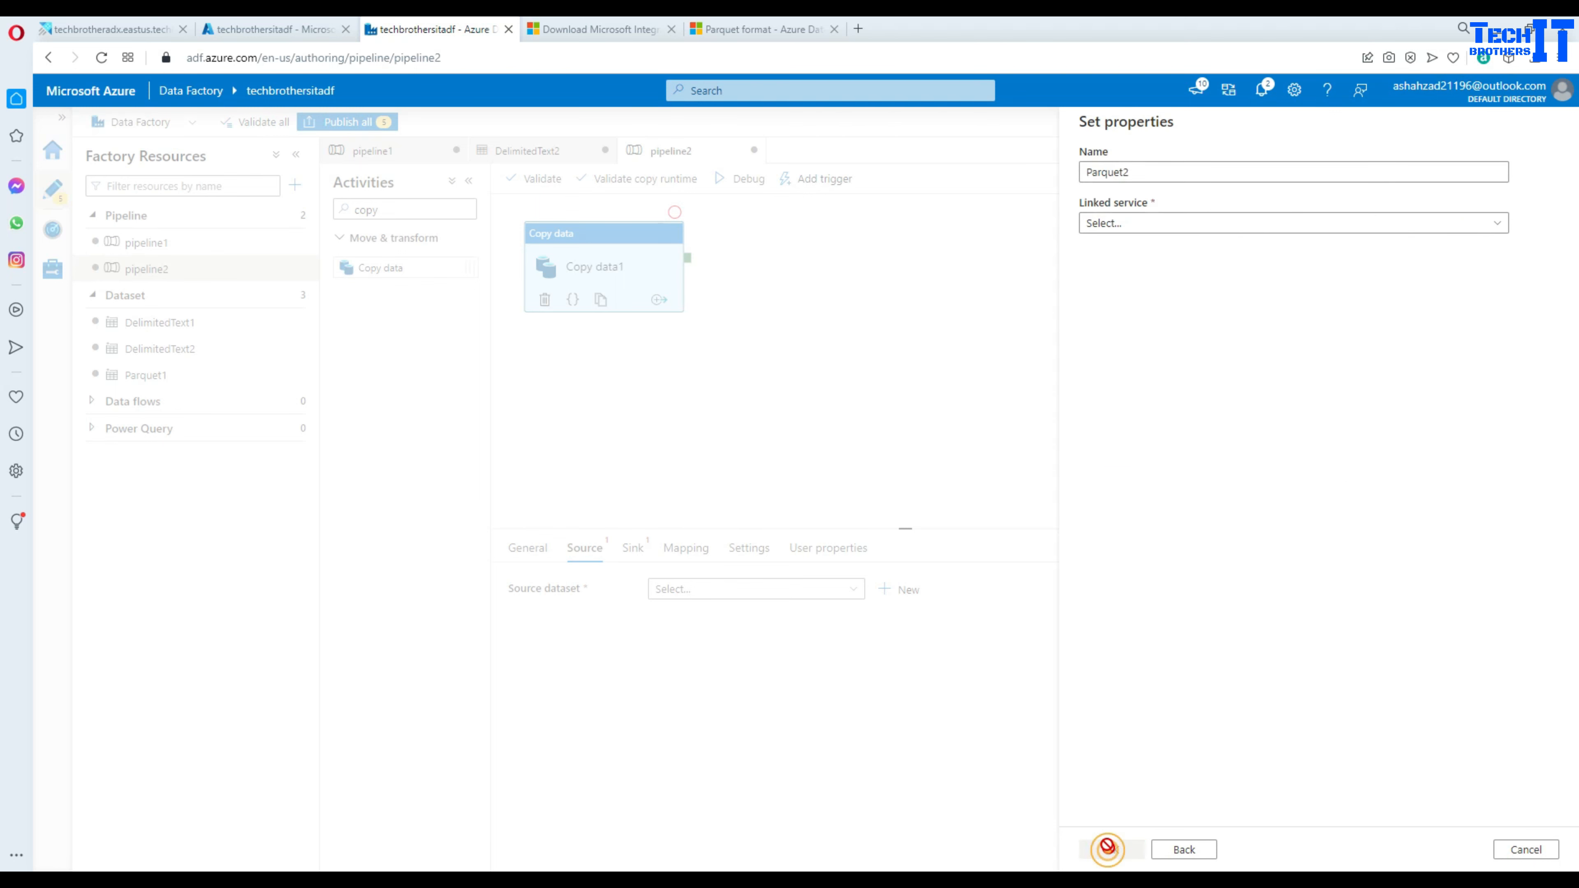
- Set the dataset's linked service to FileServer1 and begin the file path
click(1145, 227)
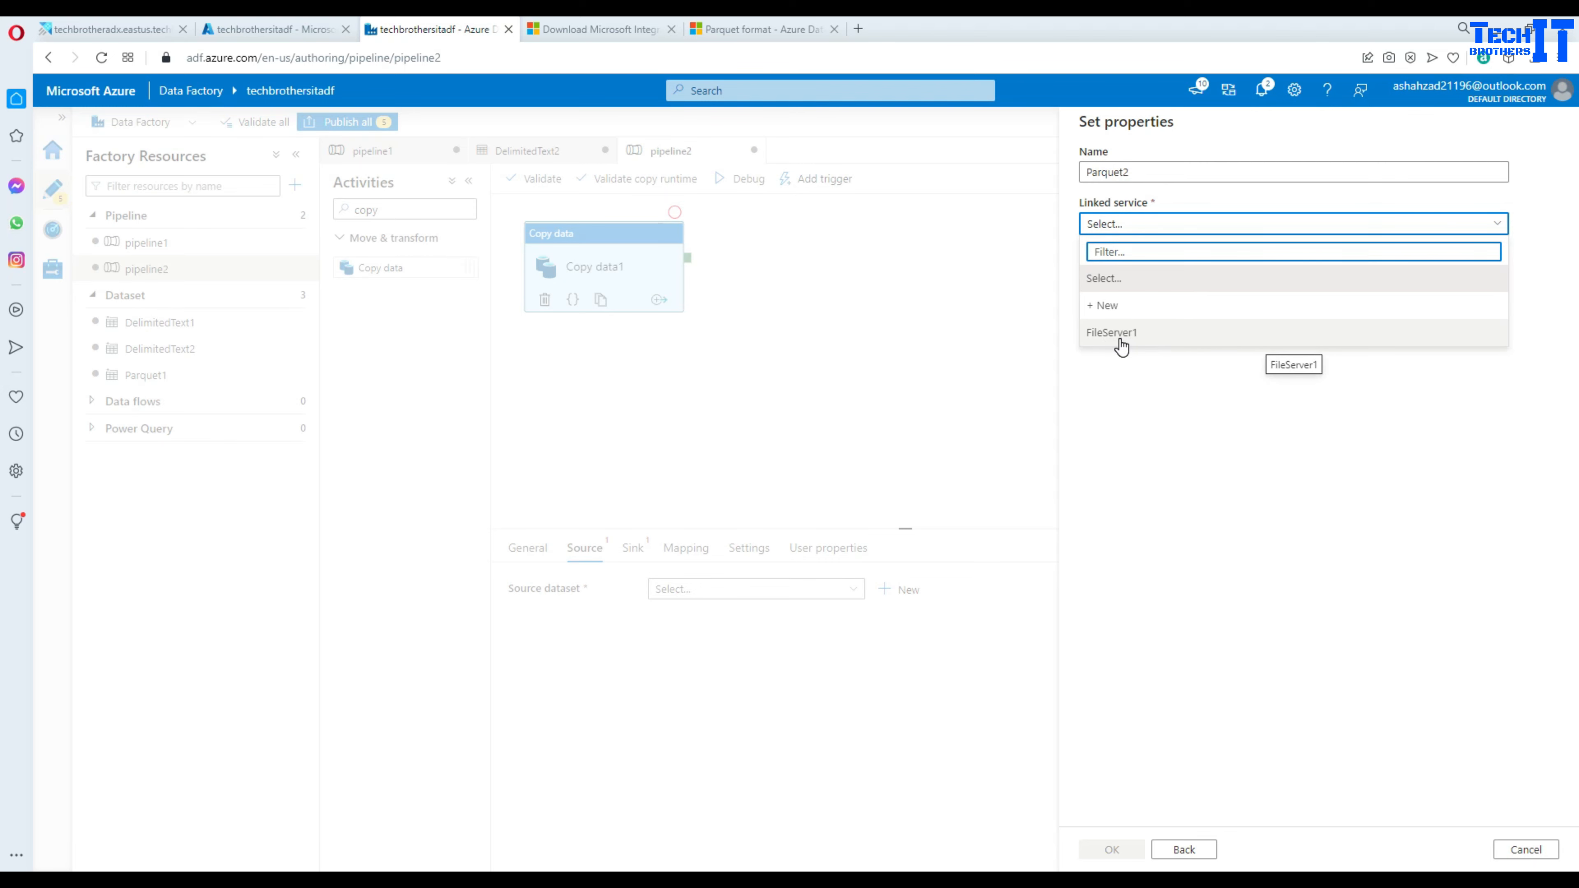
click(1120, 341)
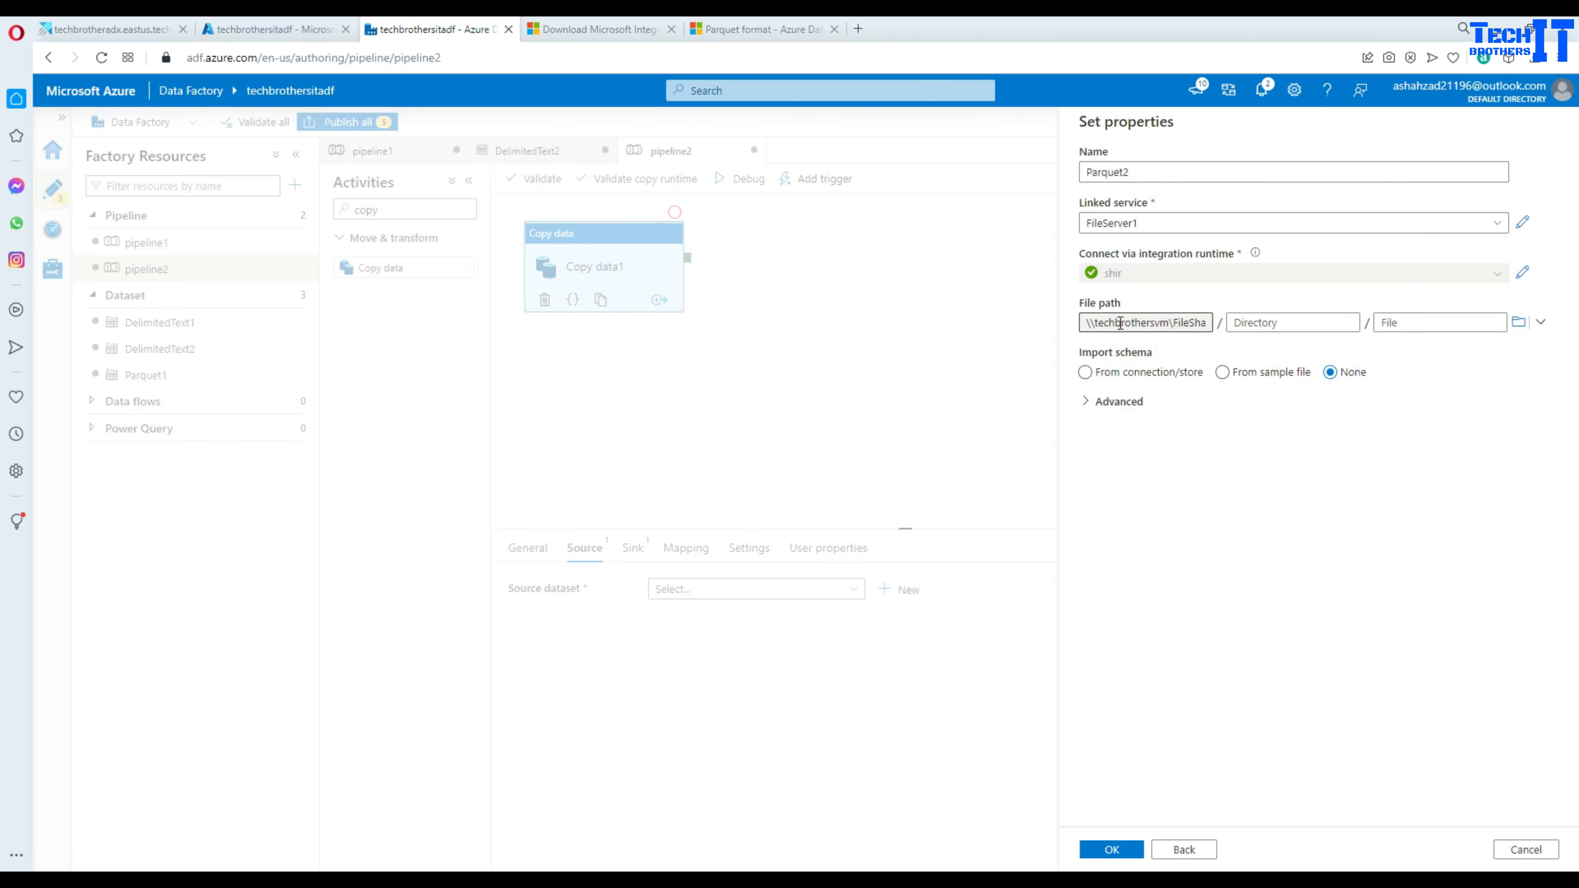
click(1294, 323)
click(1393, 322)
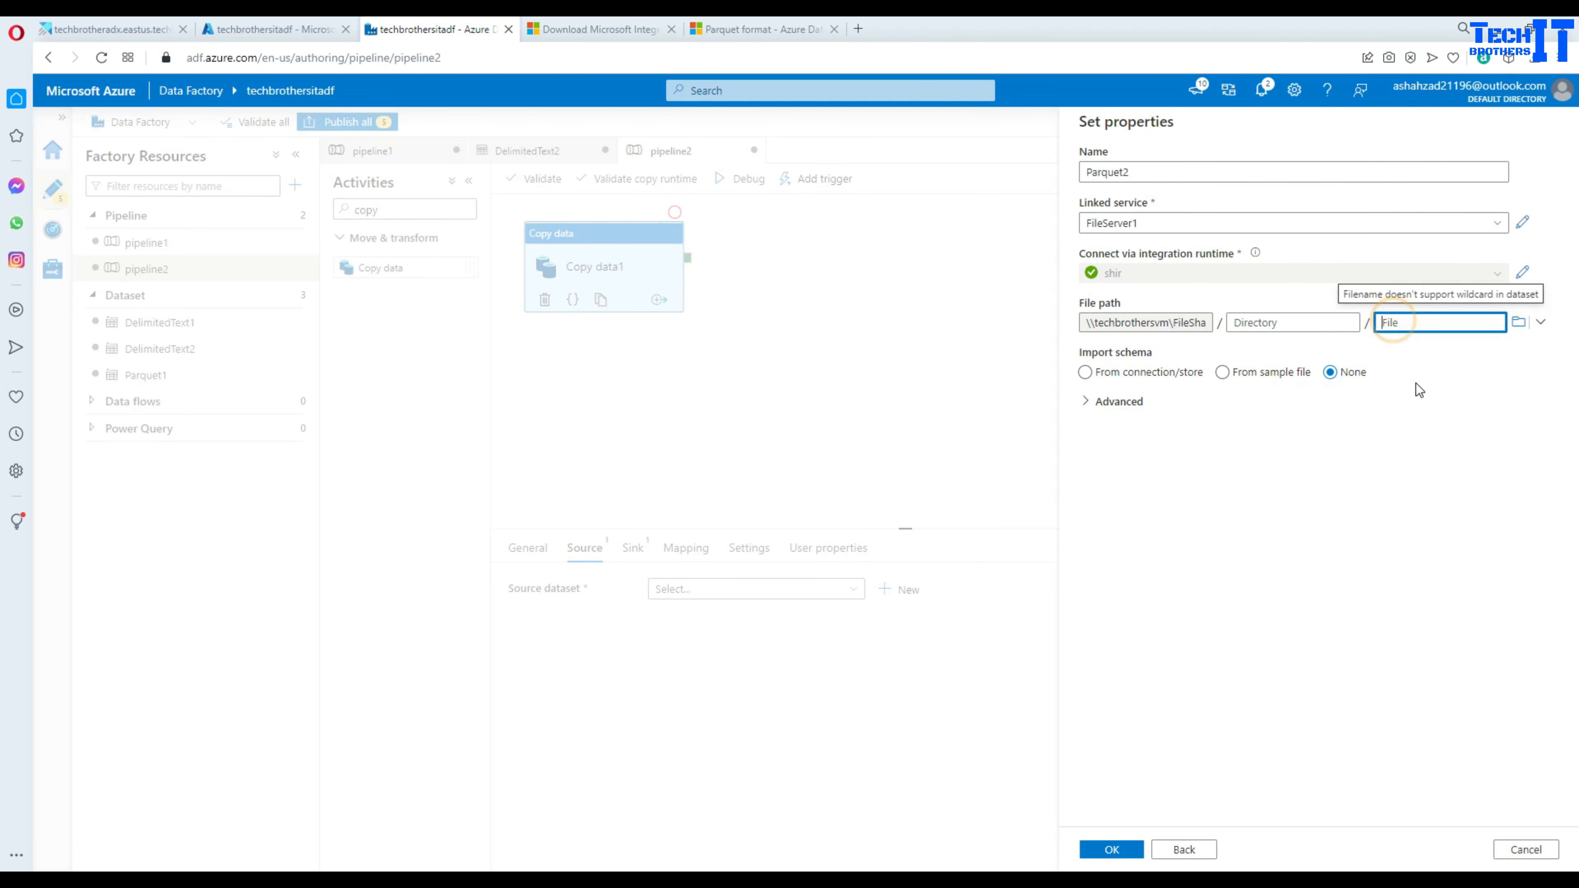
key(alt+Tab)
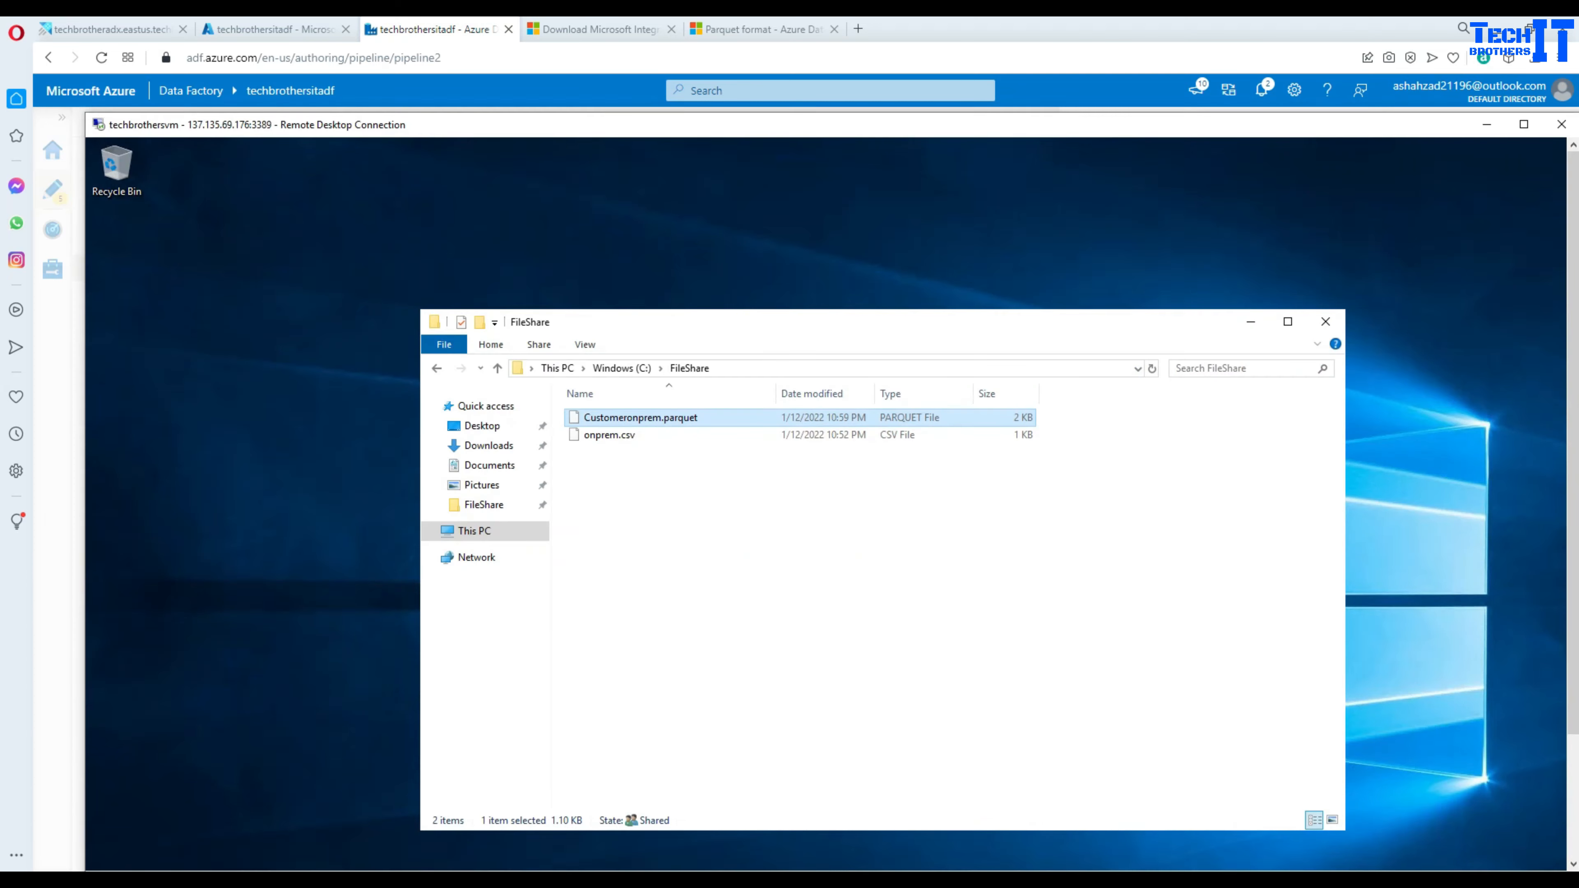
- Copy the name Customeronprem.parquet from the VM's FileShare folder into the dataset's File box
click(701, 420)
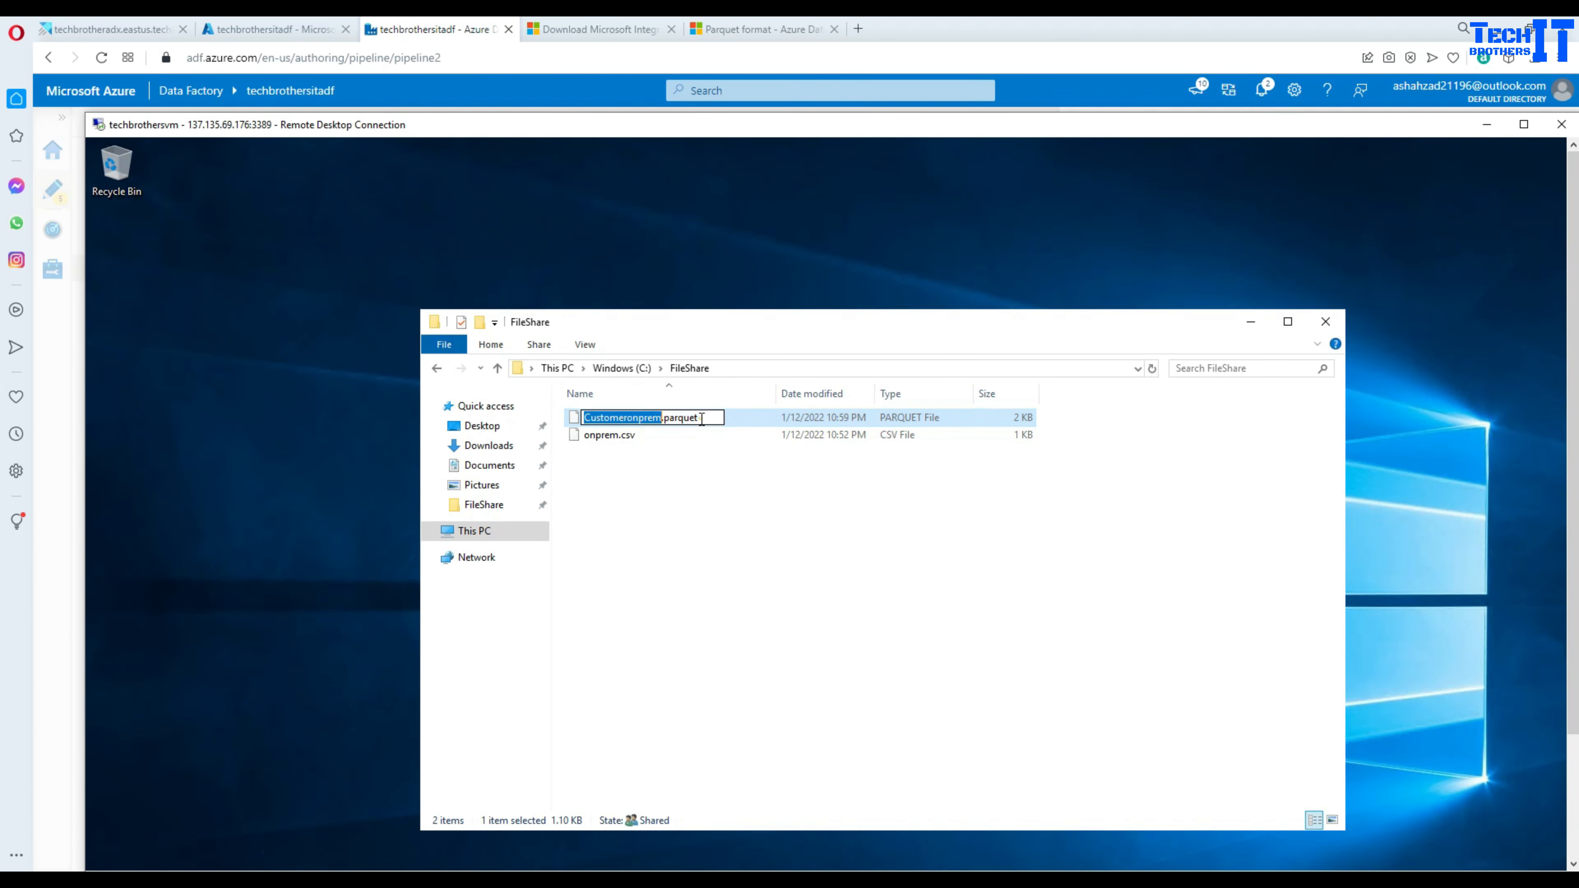
drag(700, 417, 598, 413)
right_click(594, 412)
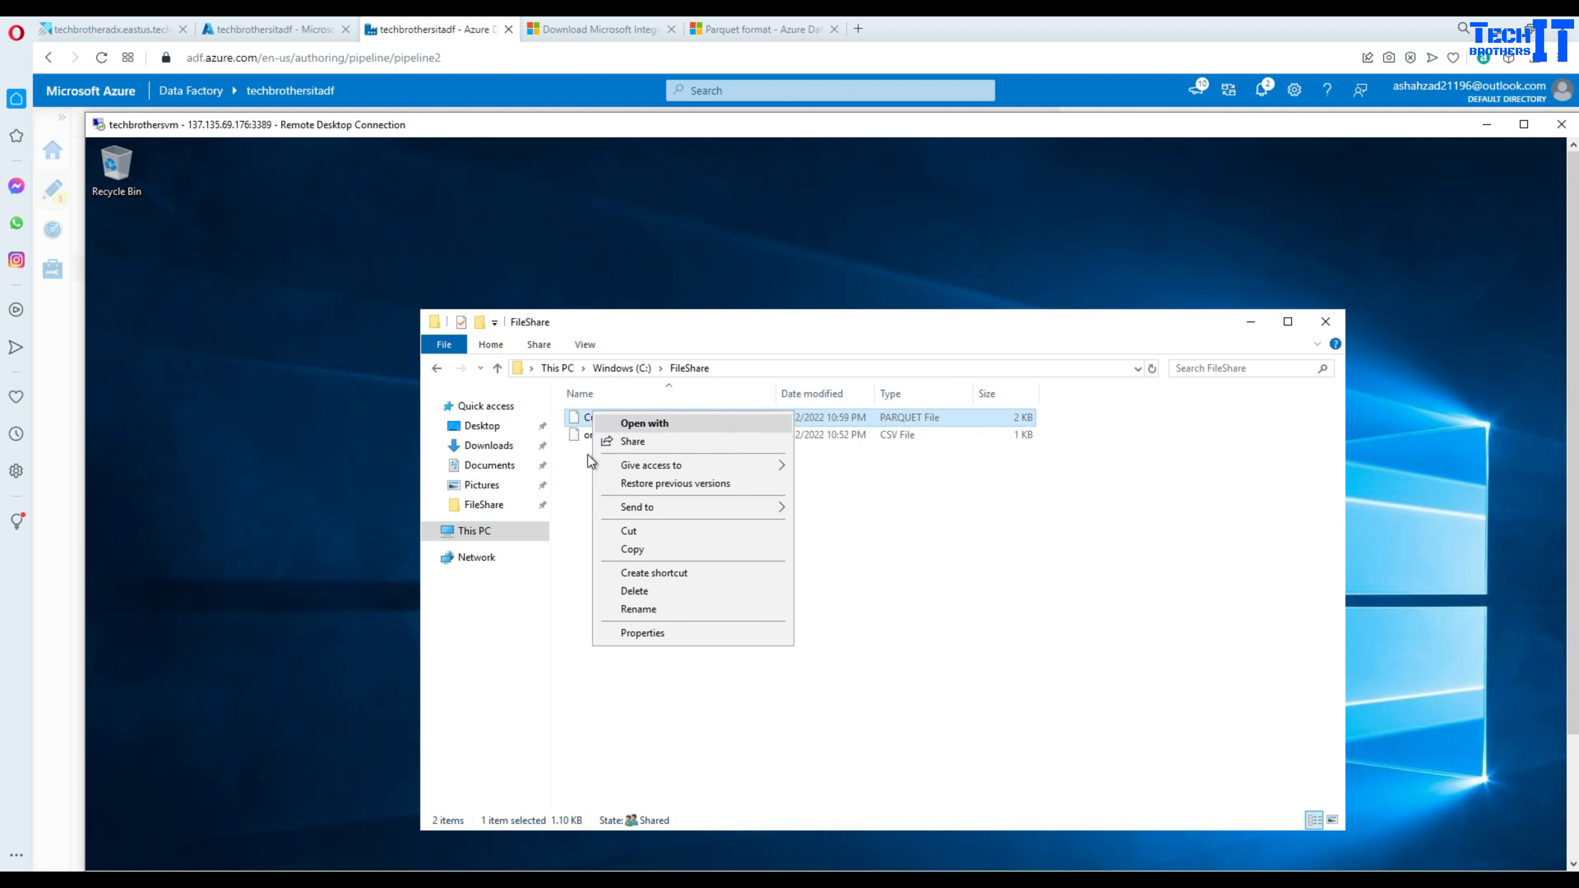
click(570, 547)
click(638, 419)
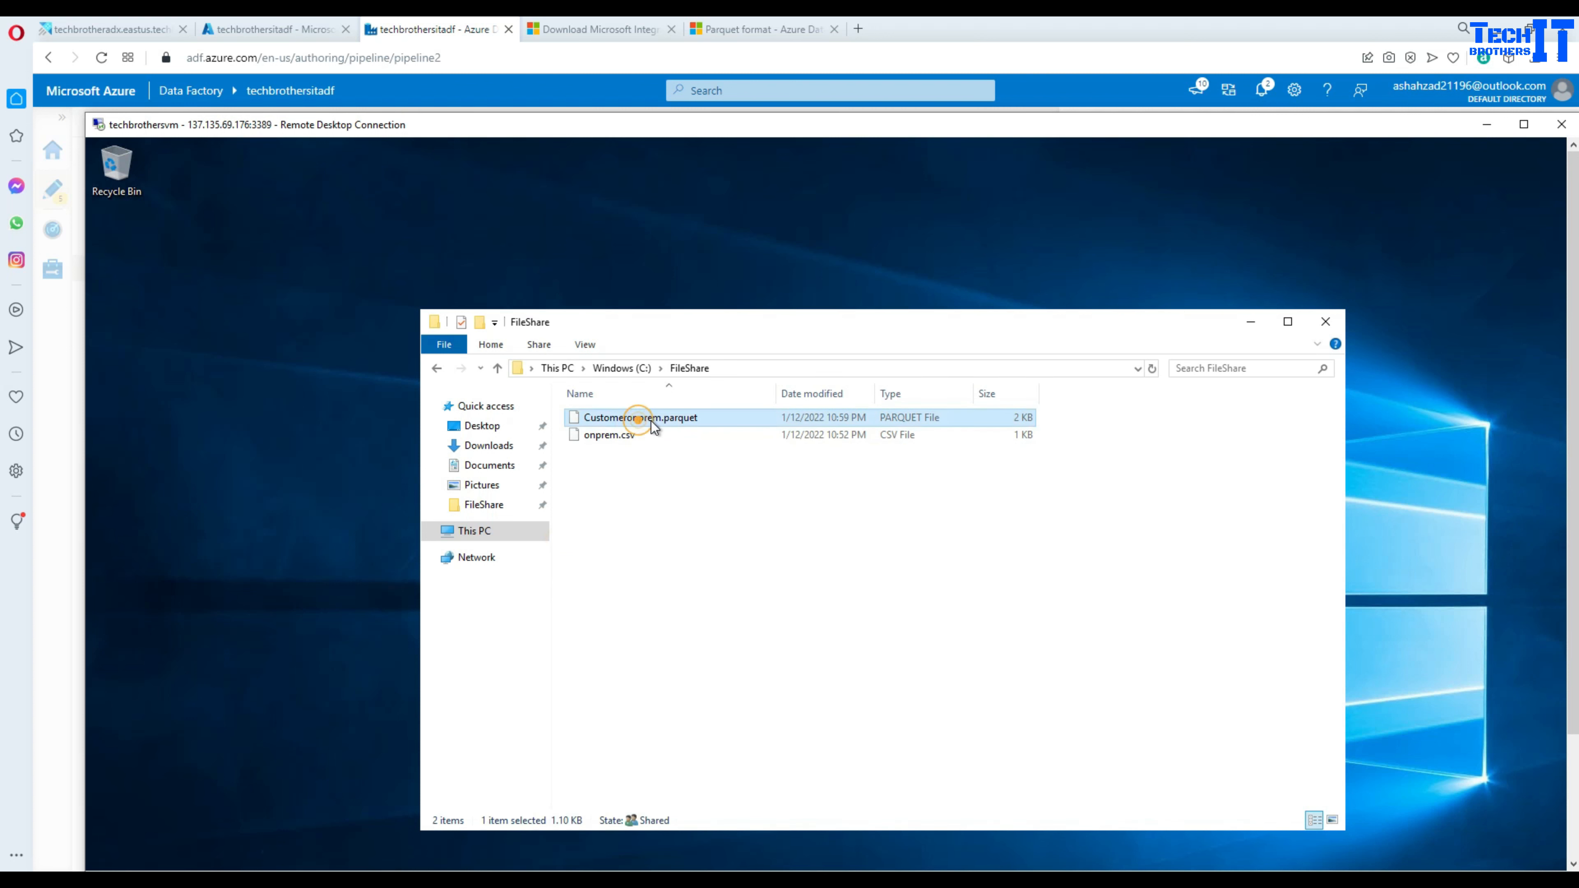
click(702, 417)
drag(700, 418, 585, 414)
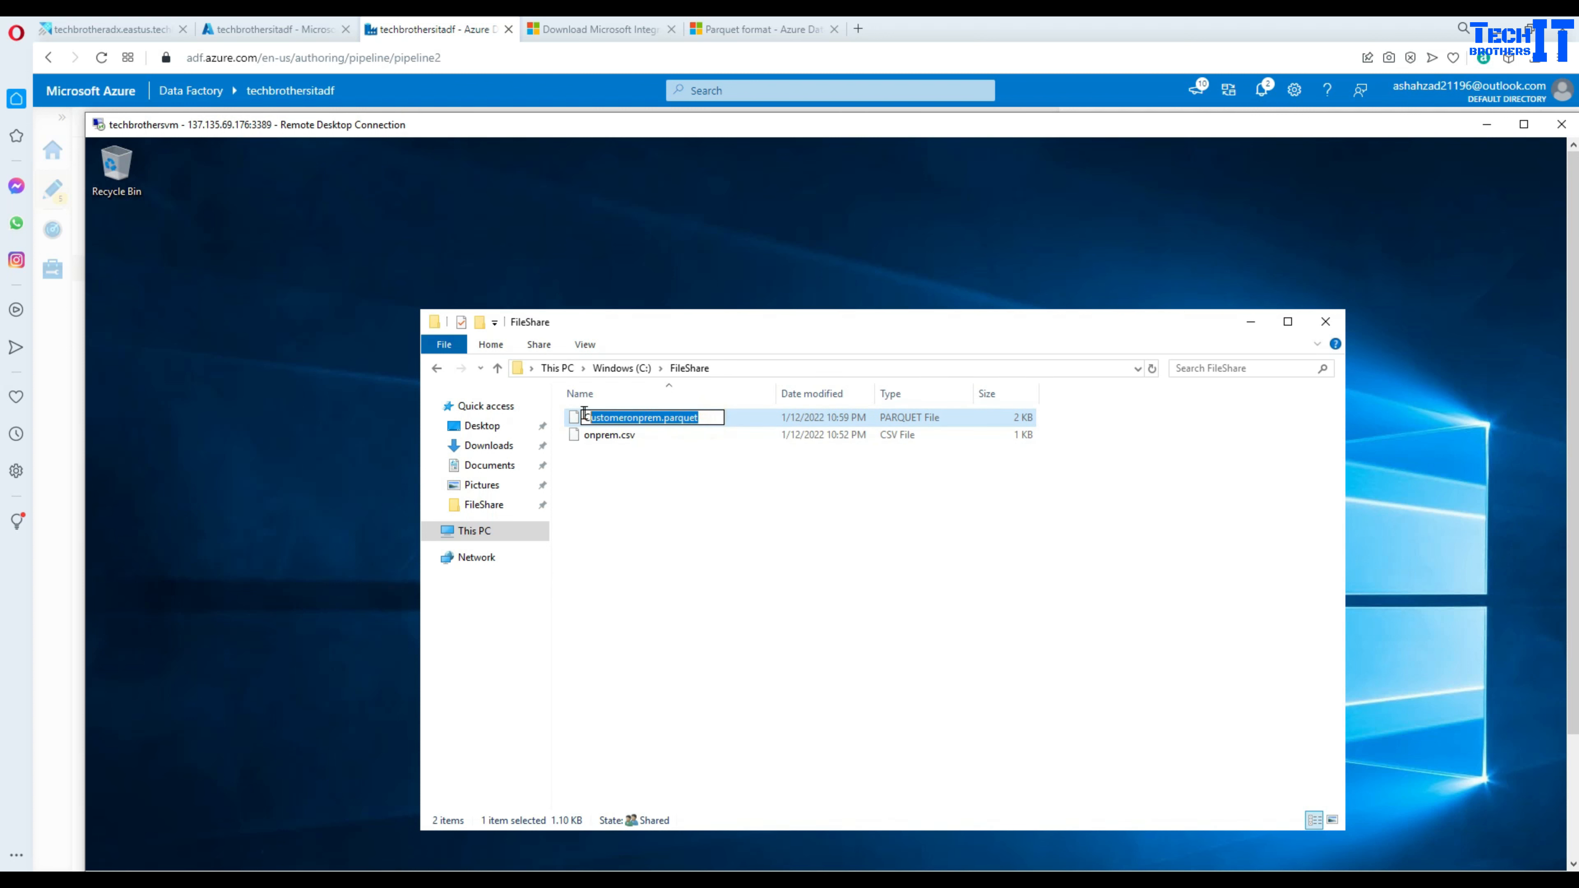
right_click(588, 413)
click(621, 474)
key(alt+Tab)
key(ctrl+v)
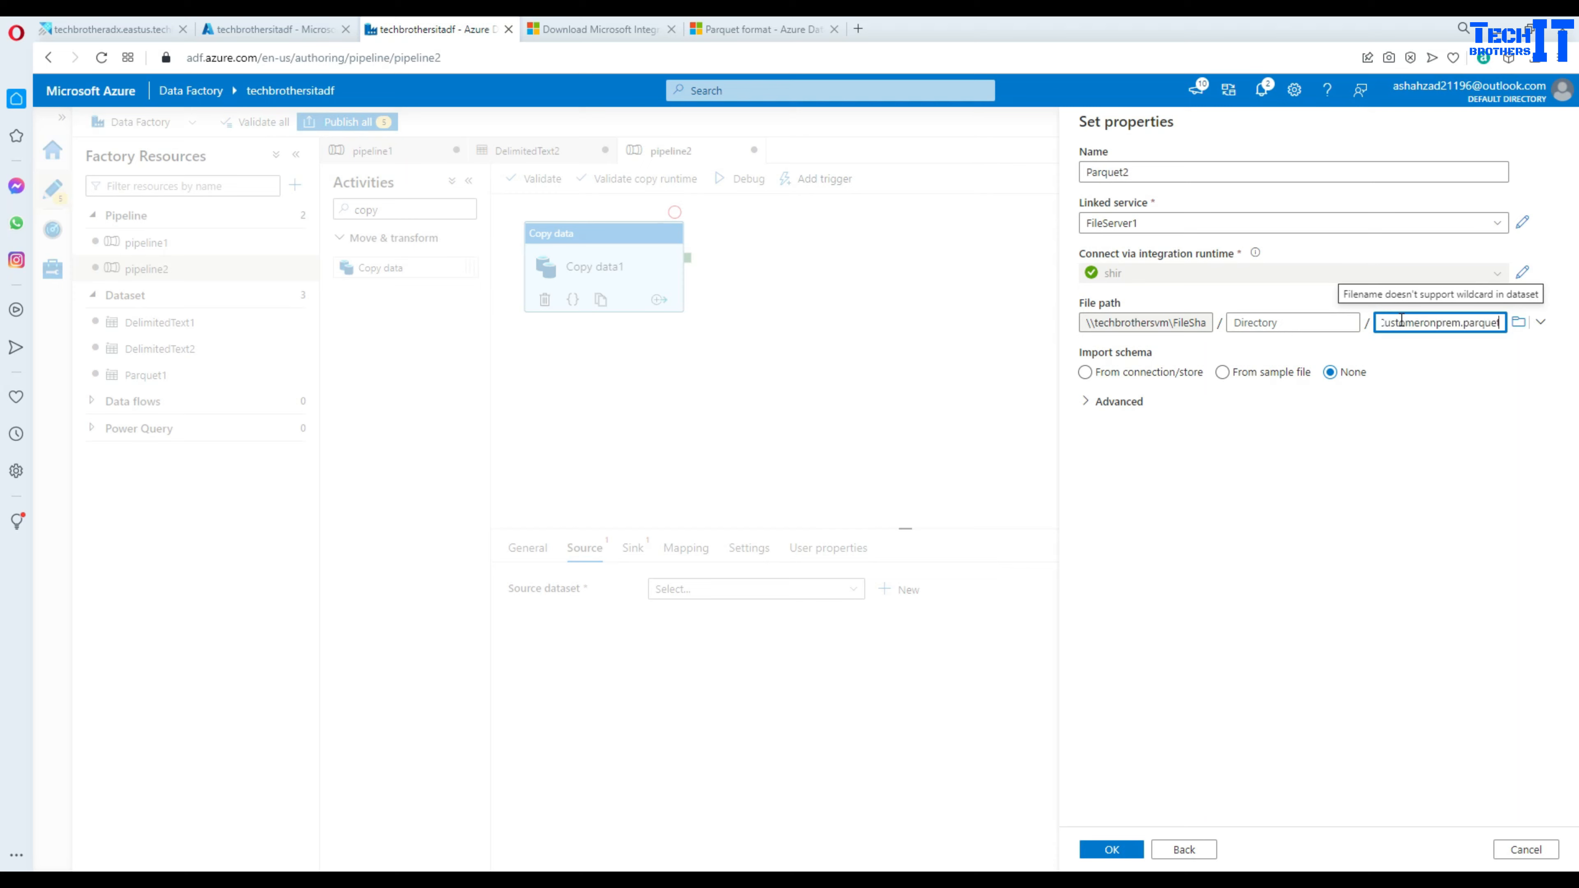
- Create Parquet2 with no schema import and start an Azure Blob Storage DelimitedText sink dataset
click(1331, 372)
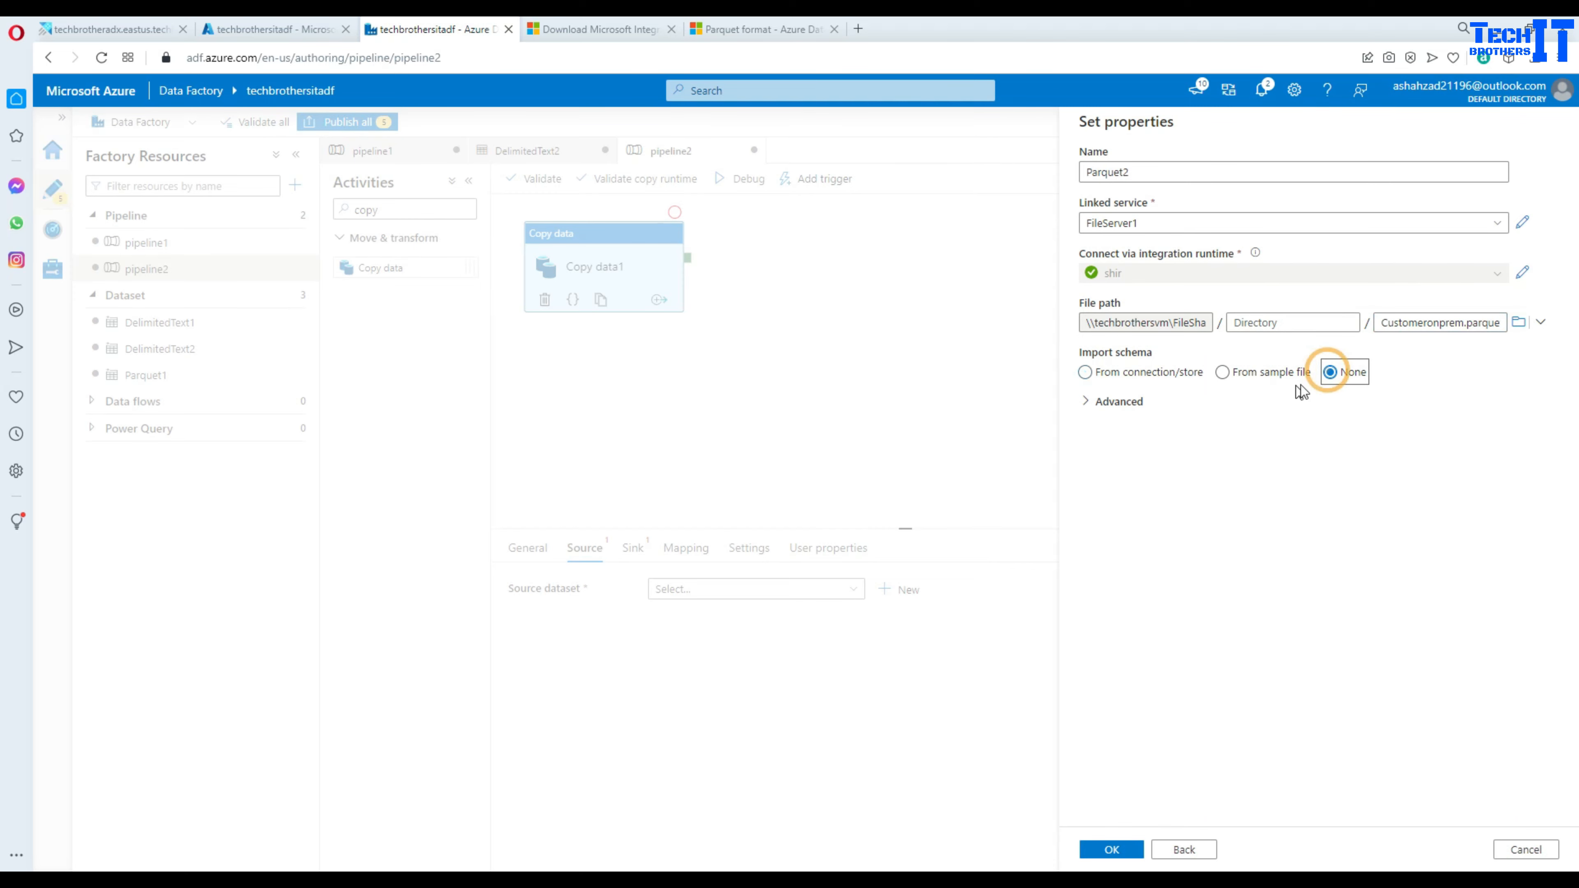
click(1124, 848)
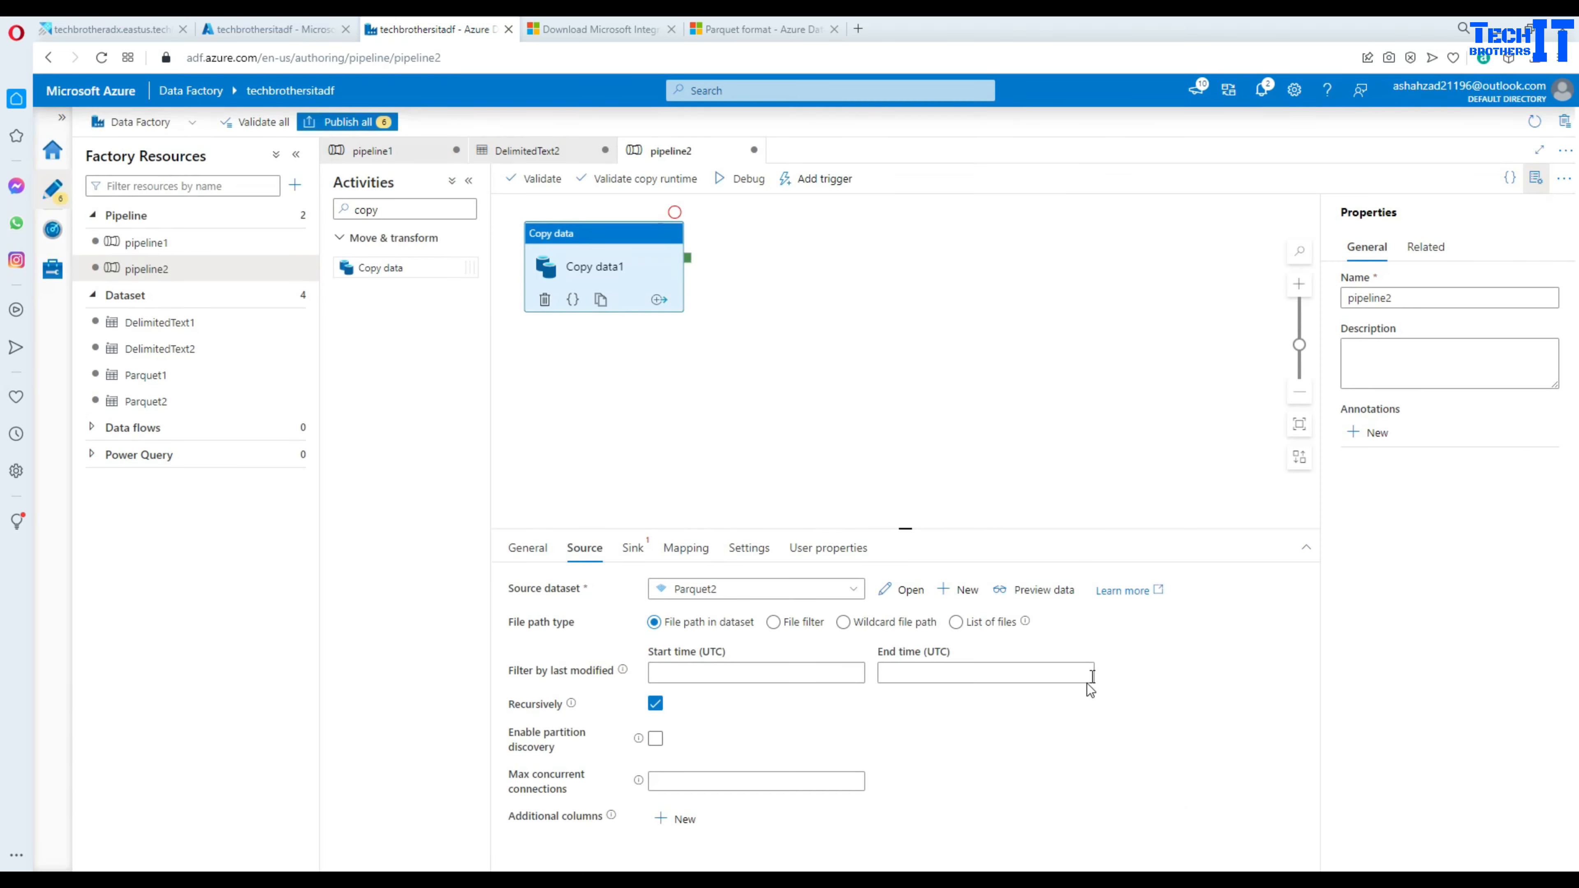
click(634, 547)
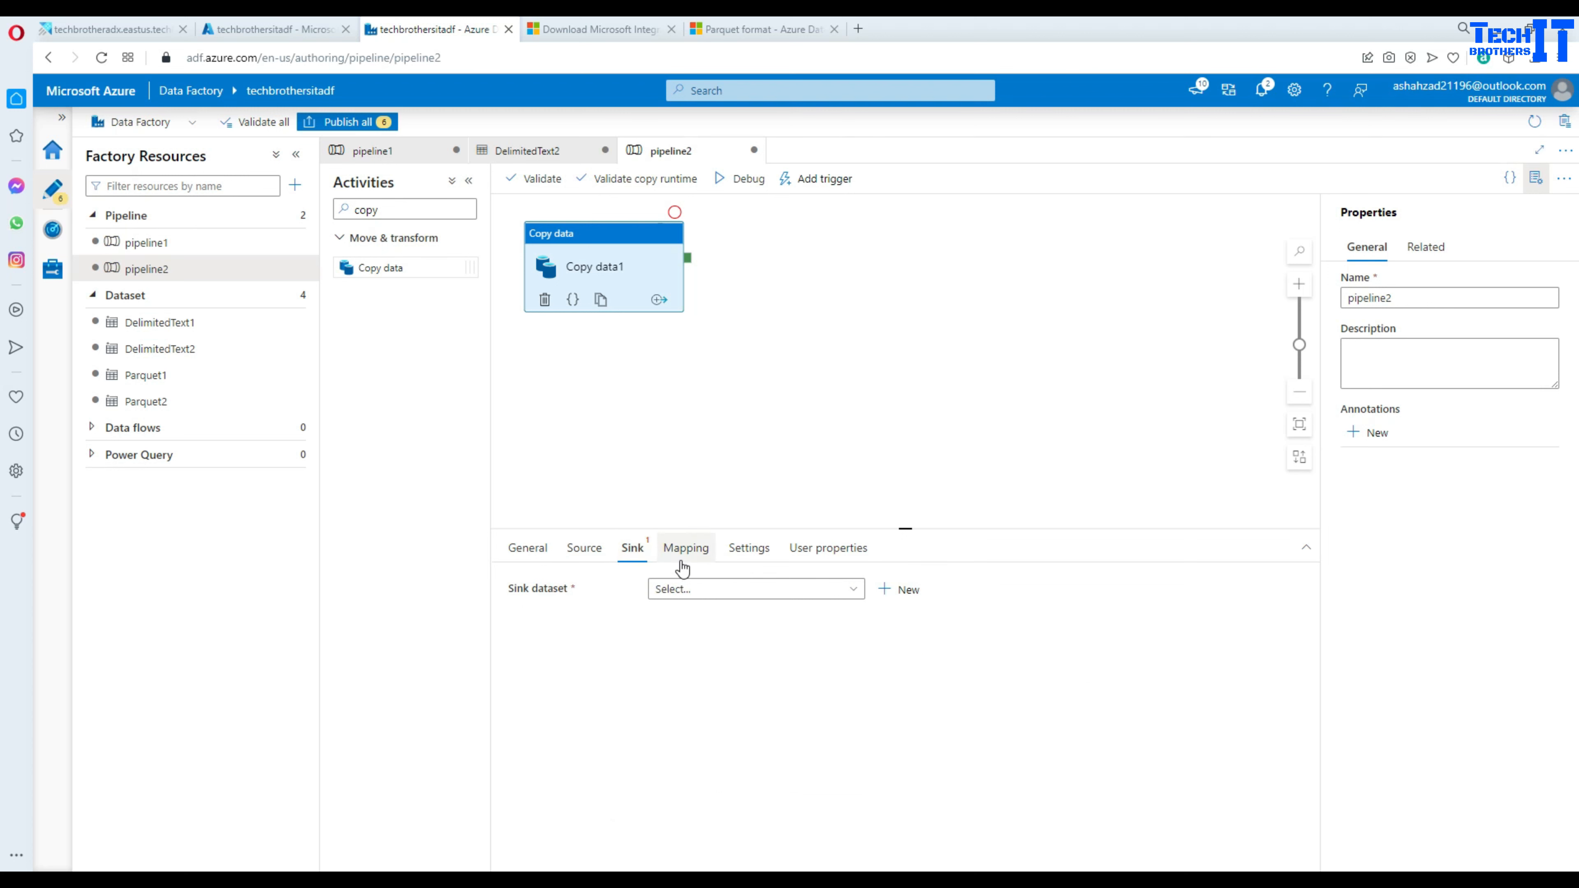
click(909, 590)
click(1197, 341)
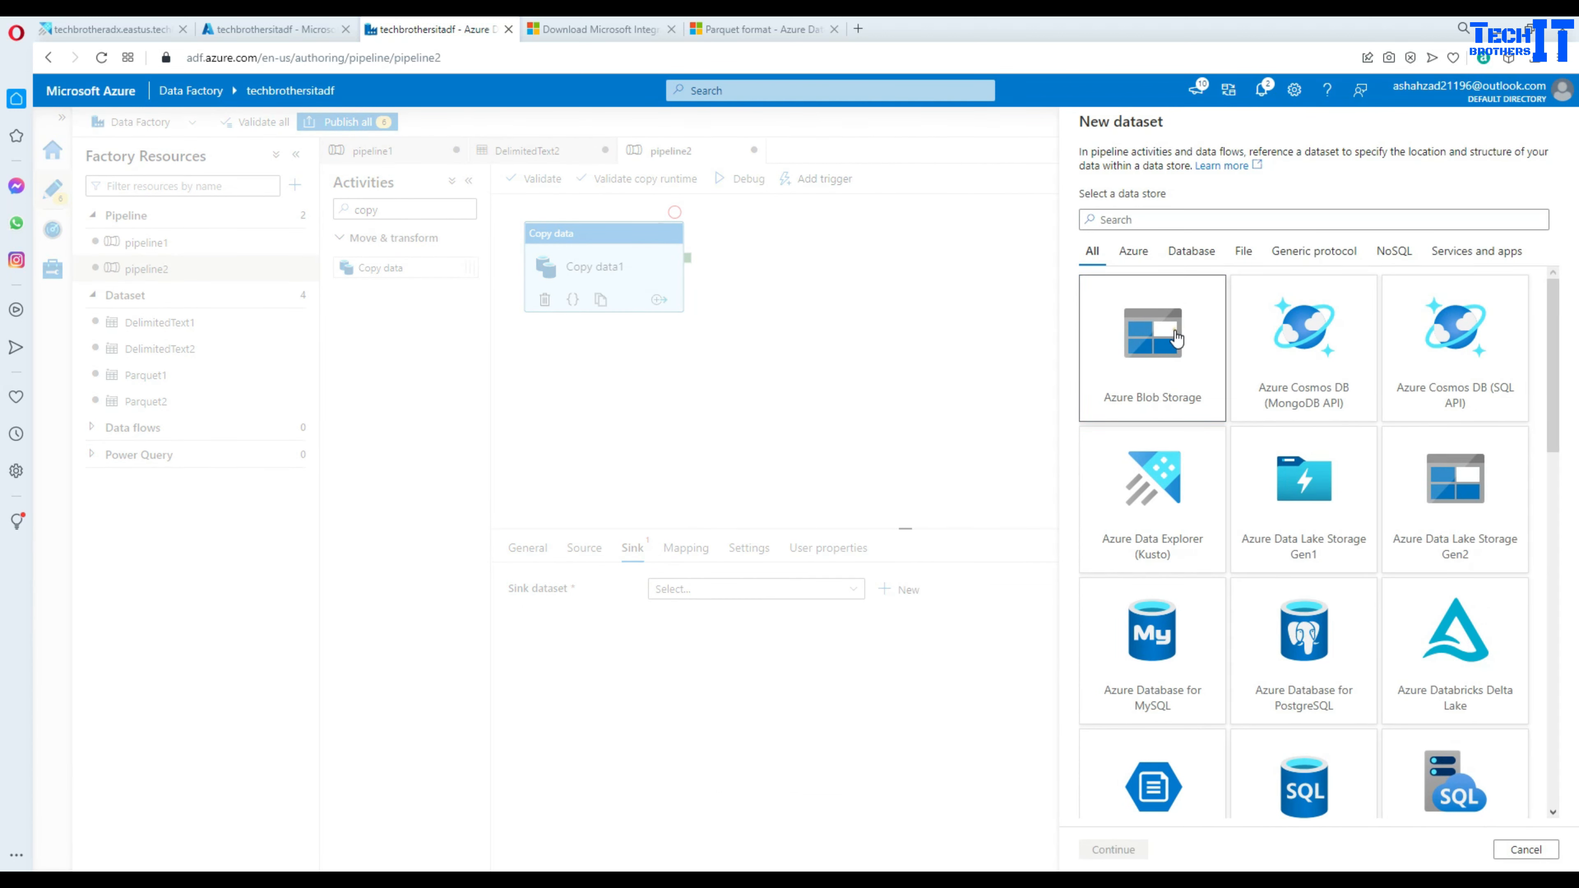
click(1113, 849)
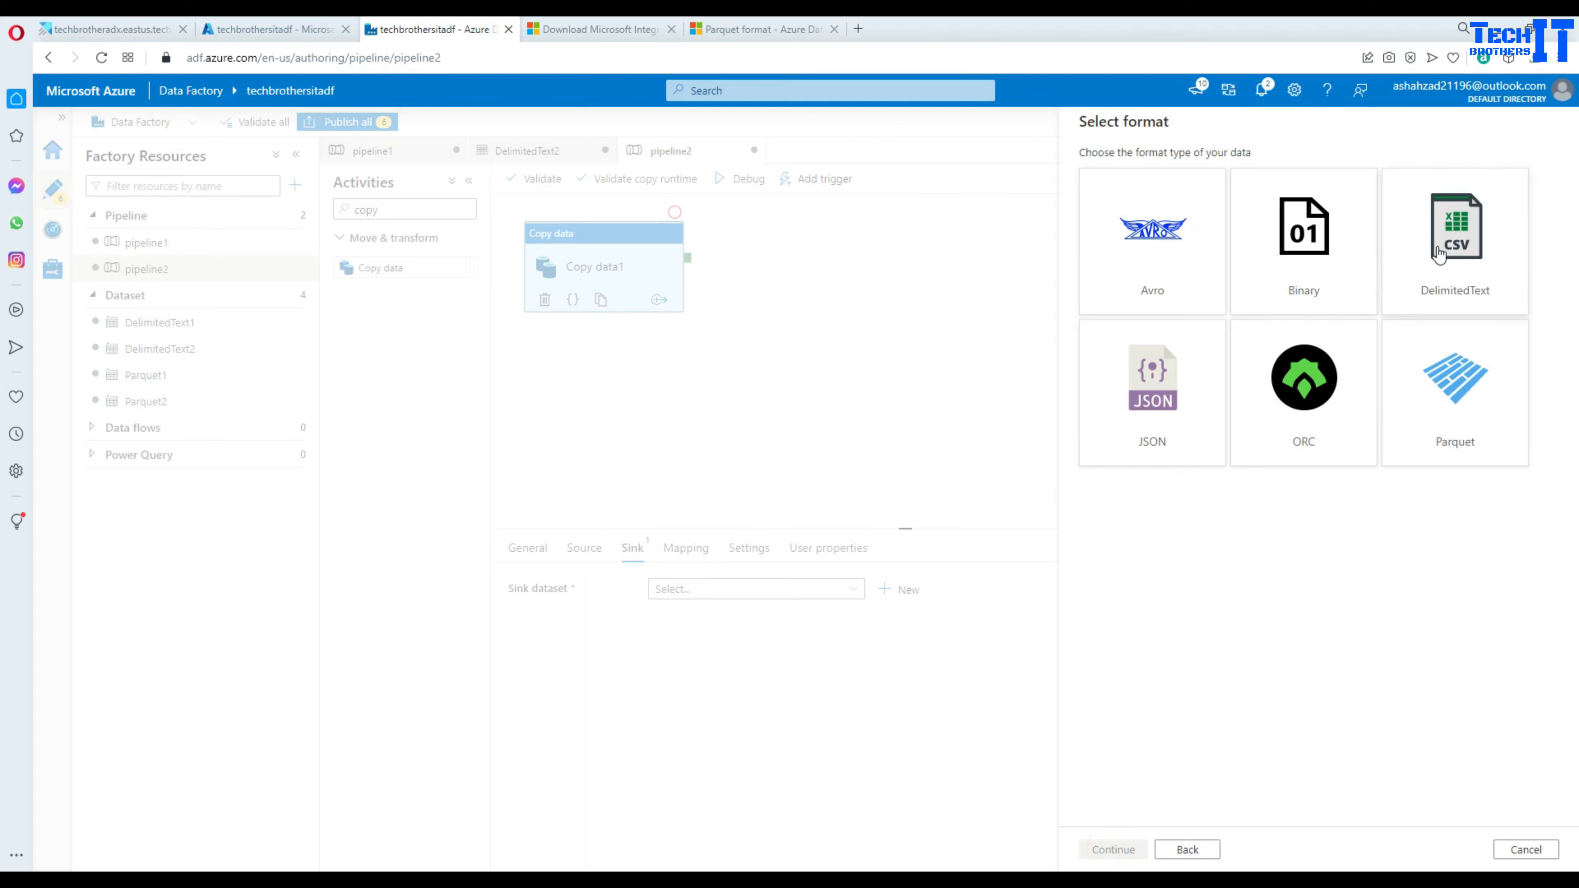
click(1394, 295)
click(1113, 850)
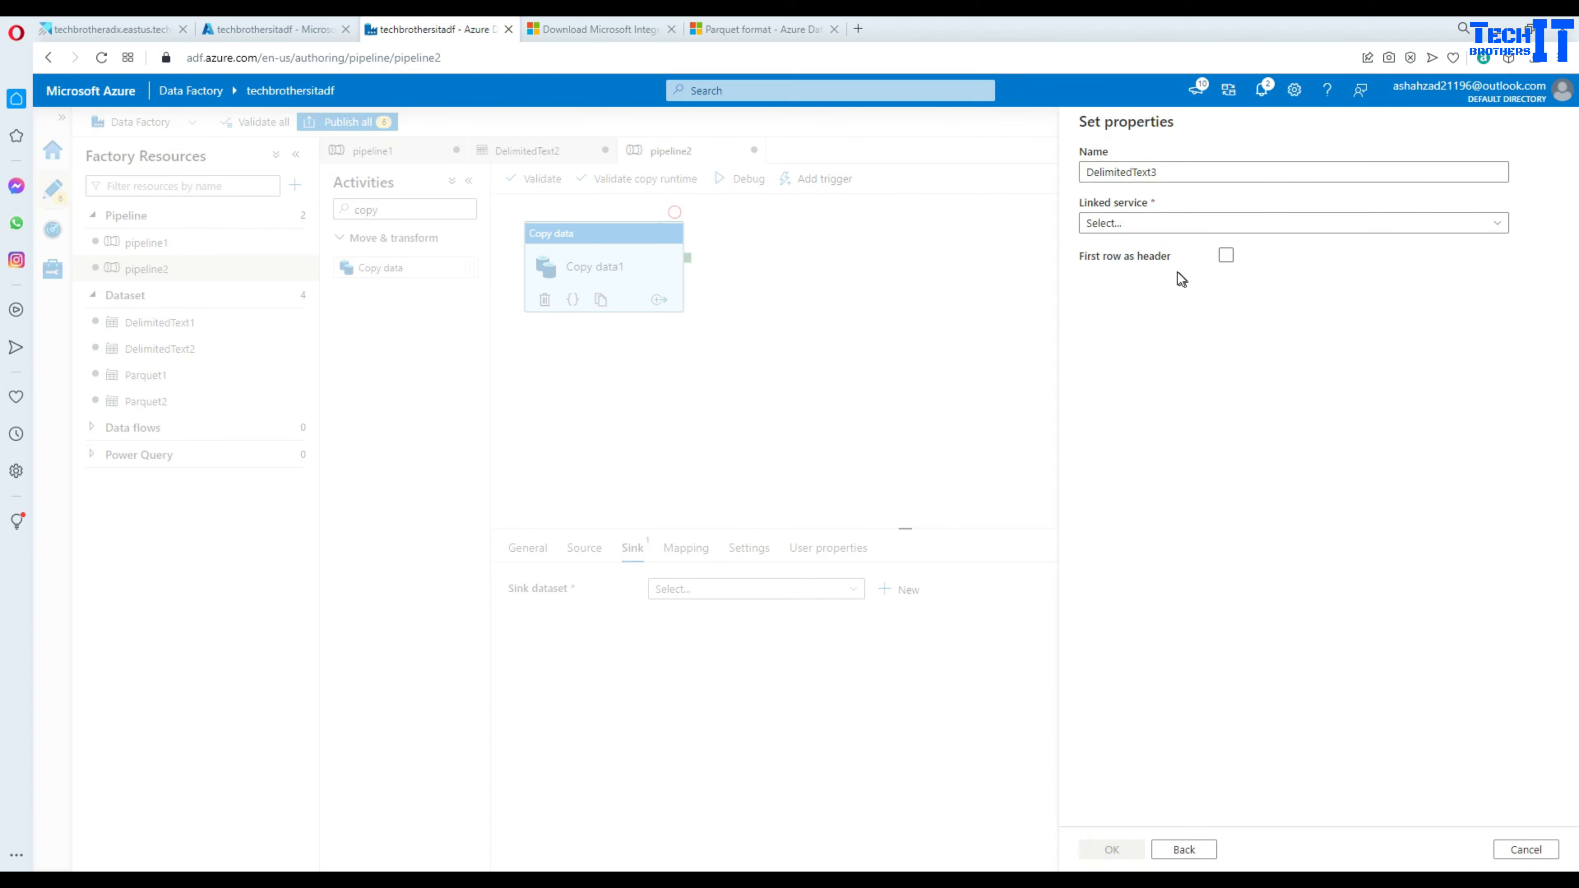
- Point DelimitedText3 at AzureBlobStorage1's output container with first row as header
click(1146, 226)
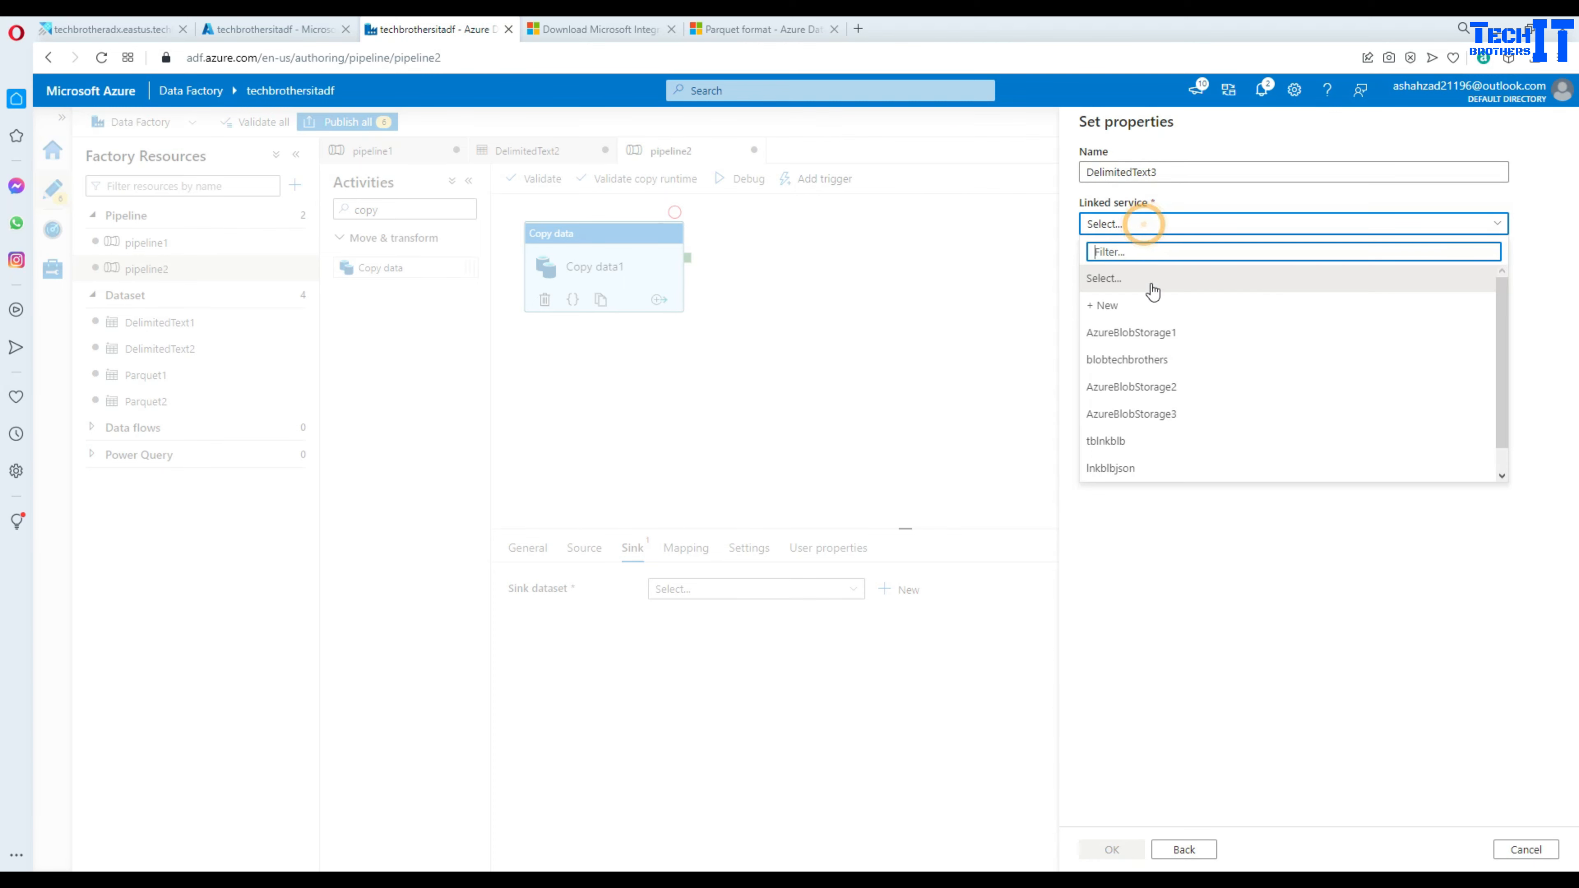
click(1126, 335)
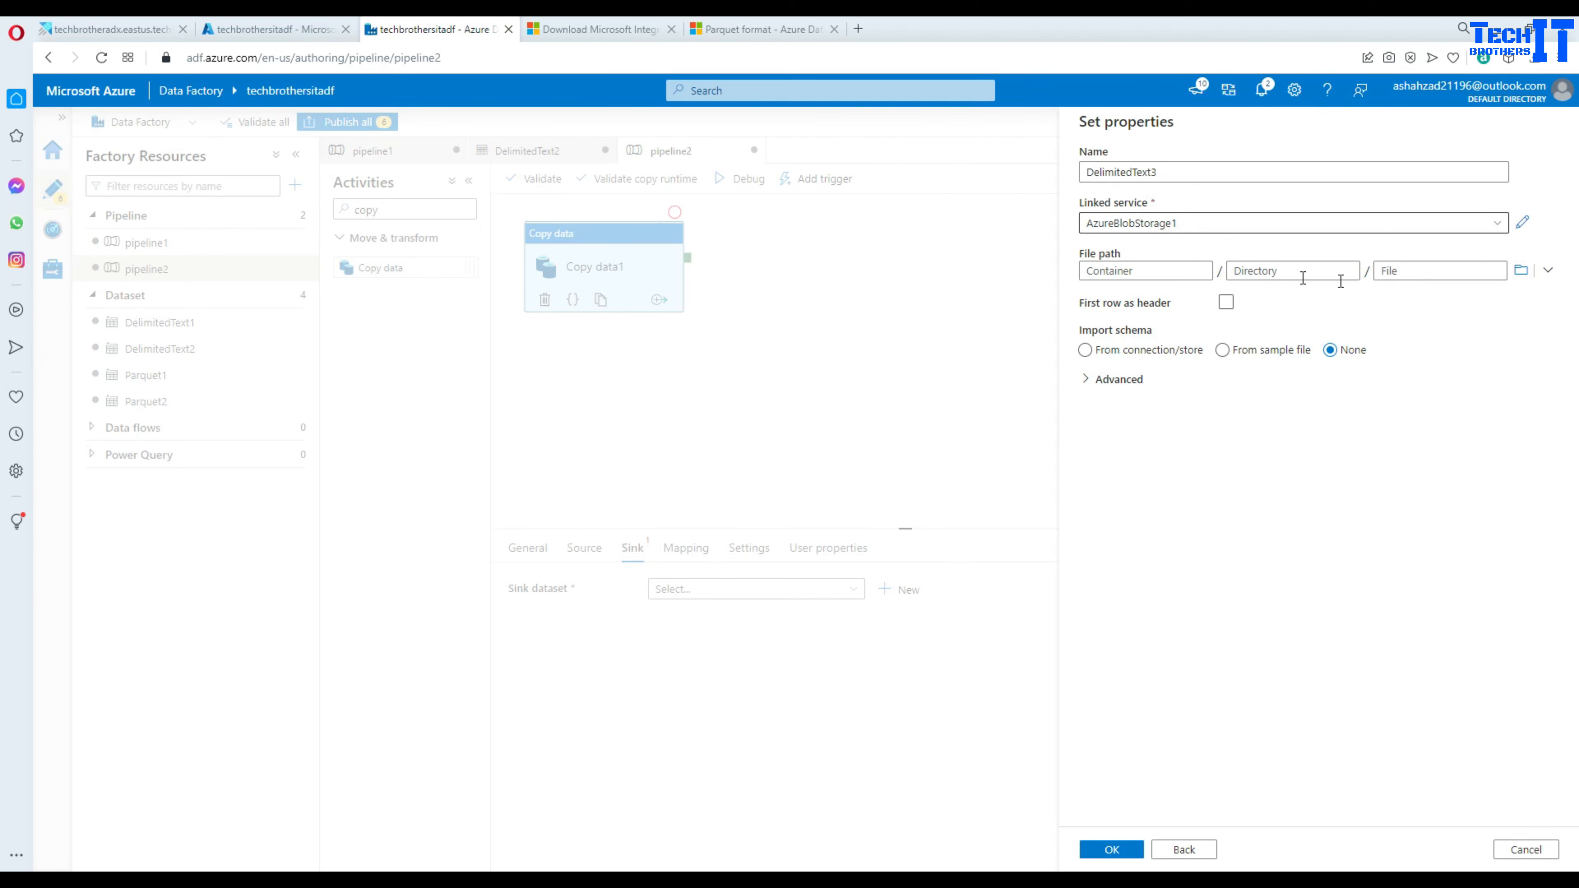
click(1525, 272)
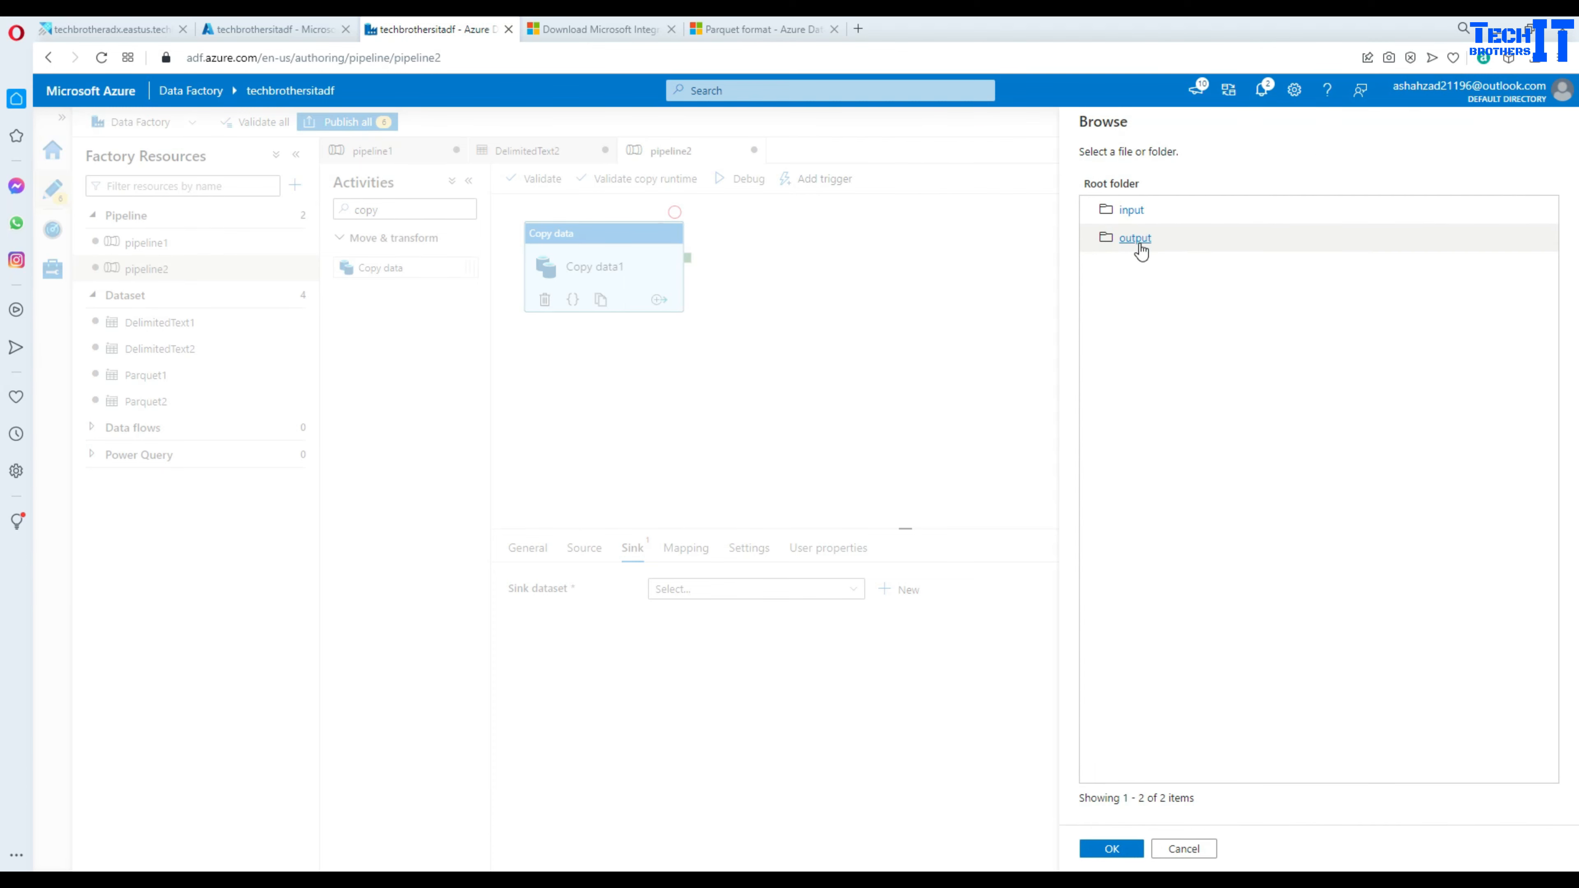
double_click(1135, 242)
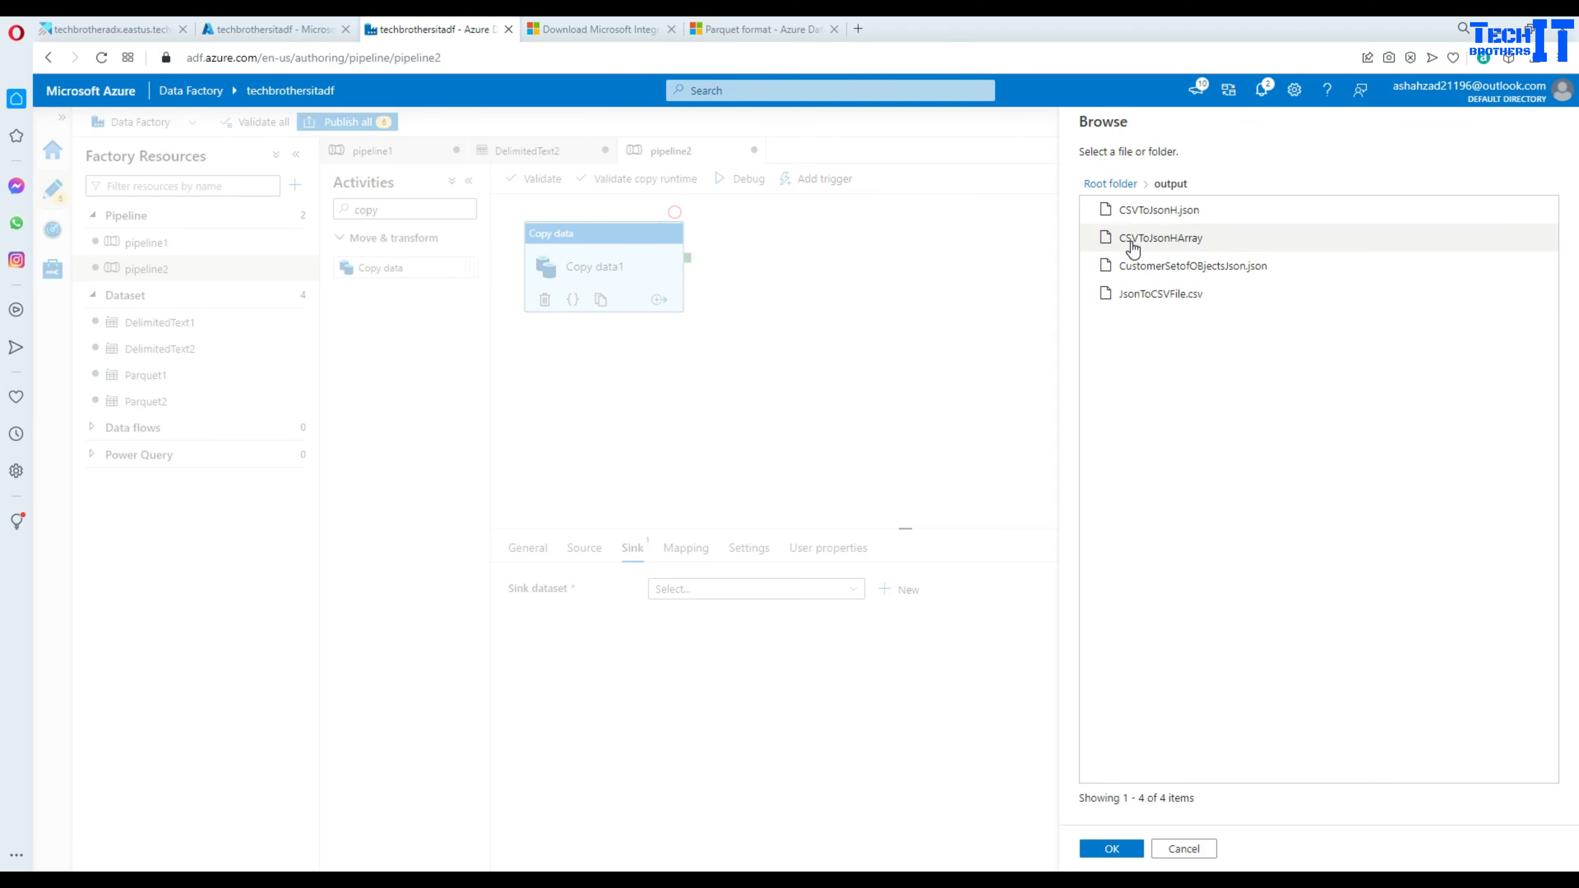
click(1111, 848)
click(1226, 303)
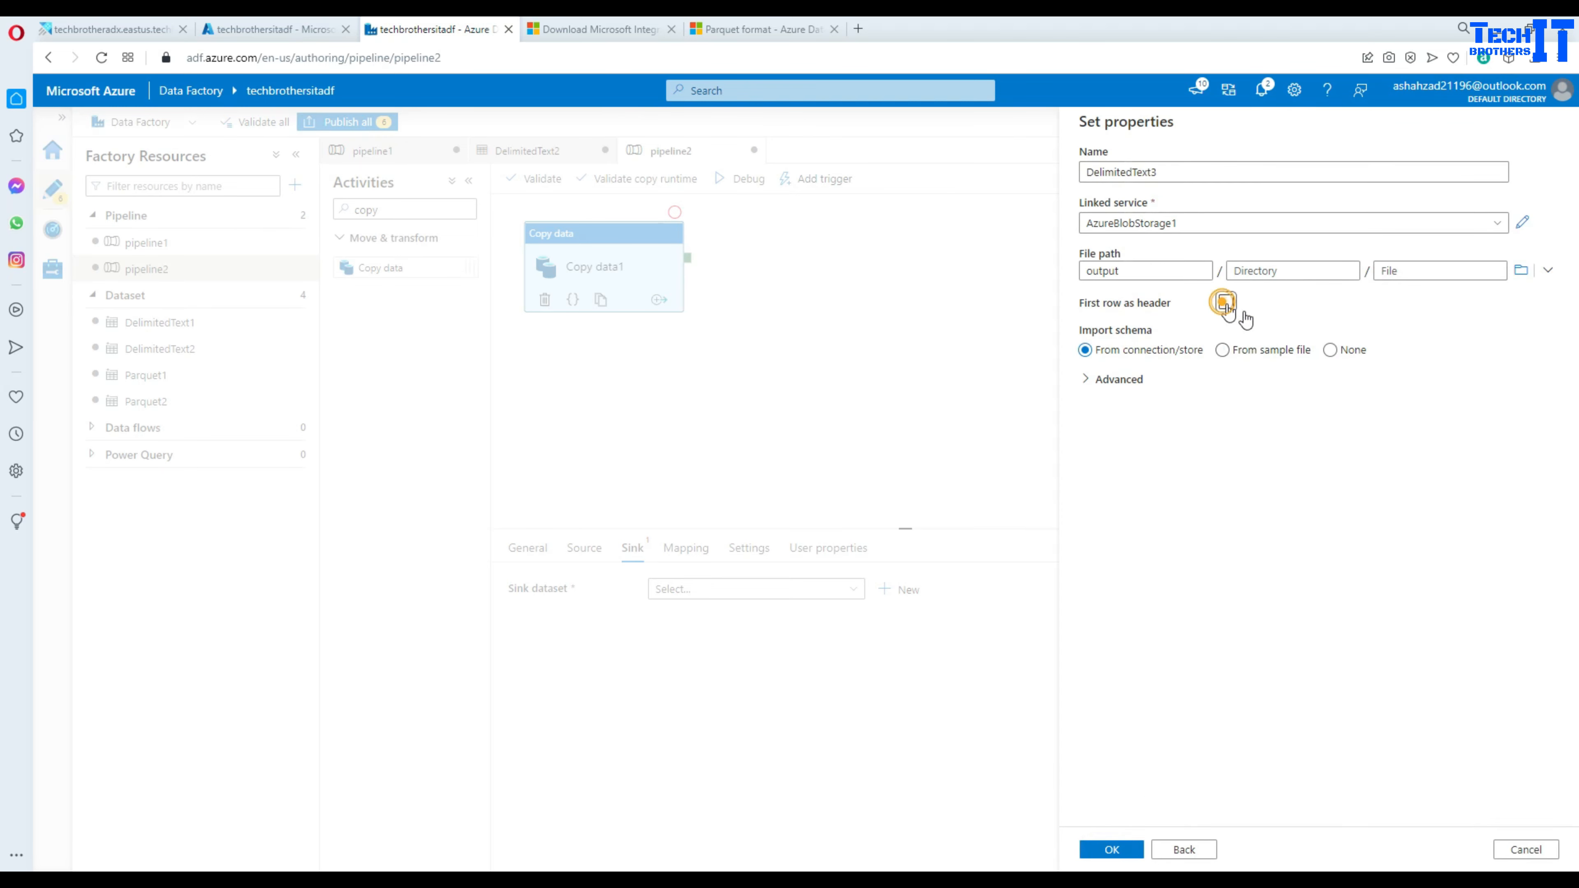
click(1329, 350)
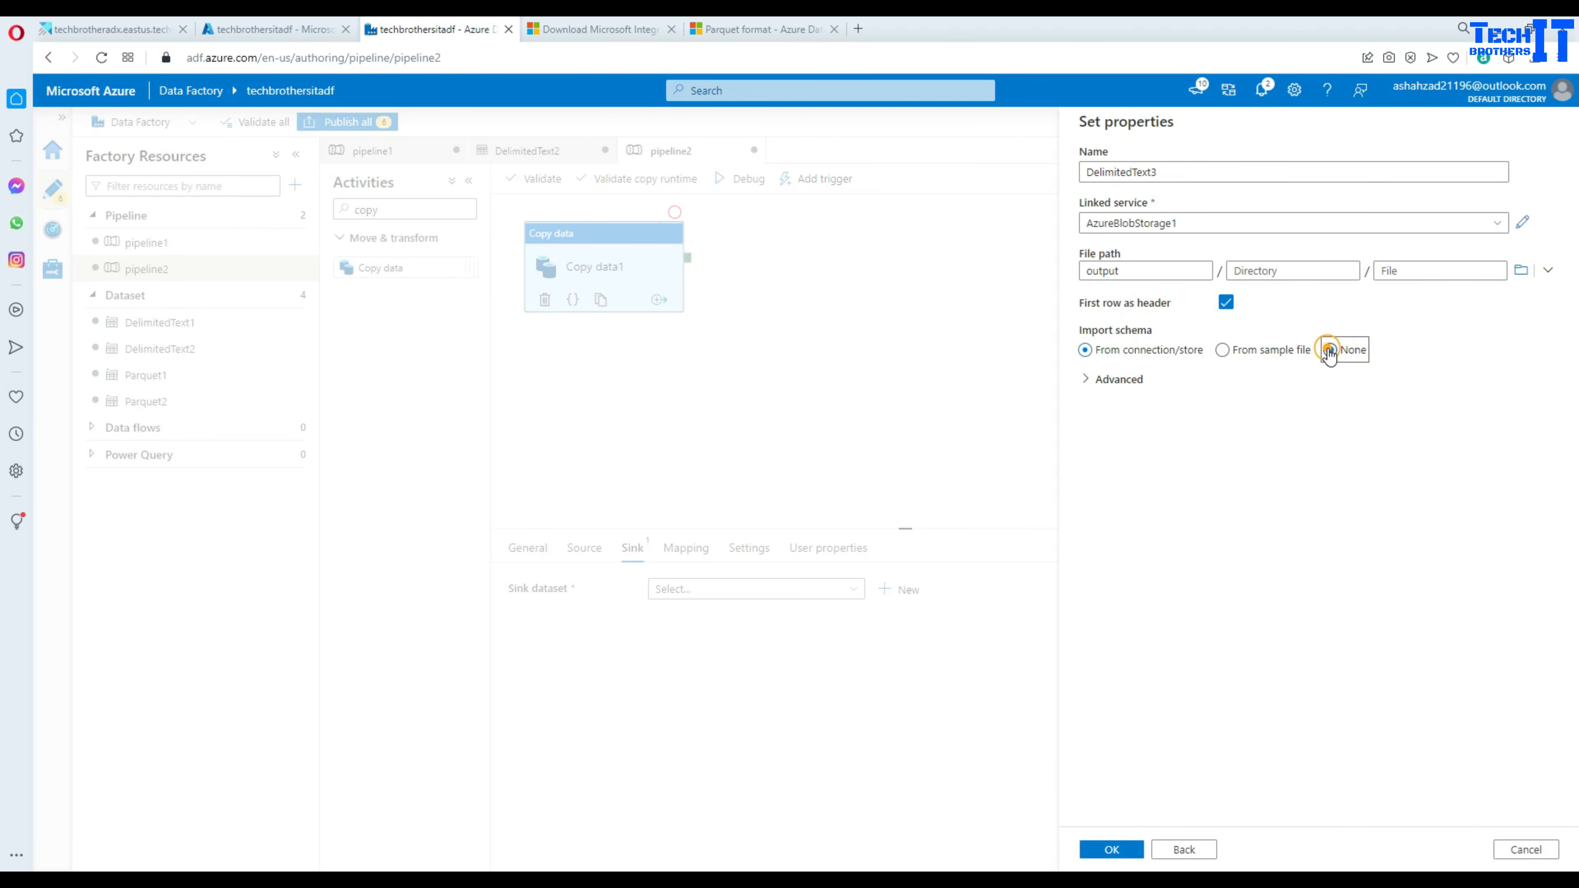
click(1112, 850)
click(905, 590)
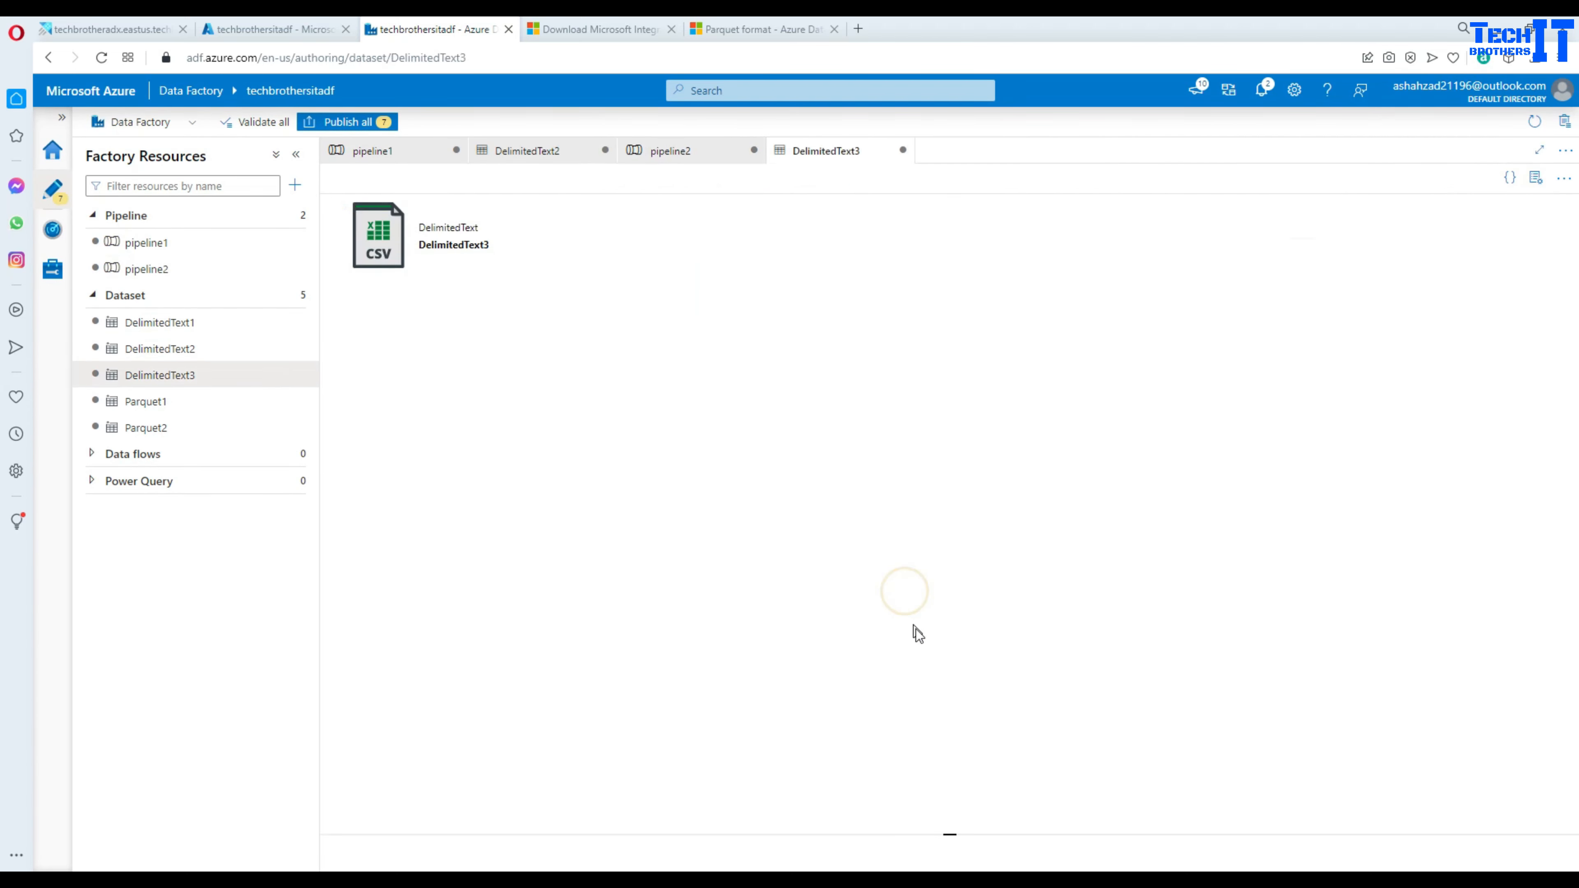
- Name DelimitedText3's output file onpremparquettoCSV.csv and return to pipeline2
click(758, 514)
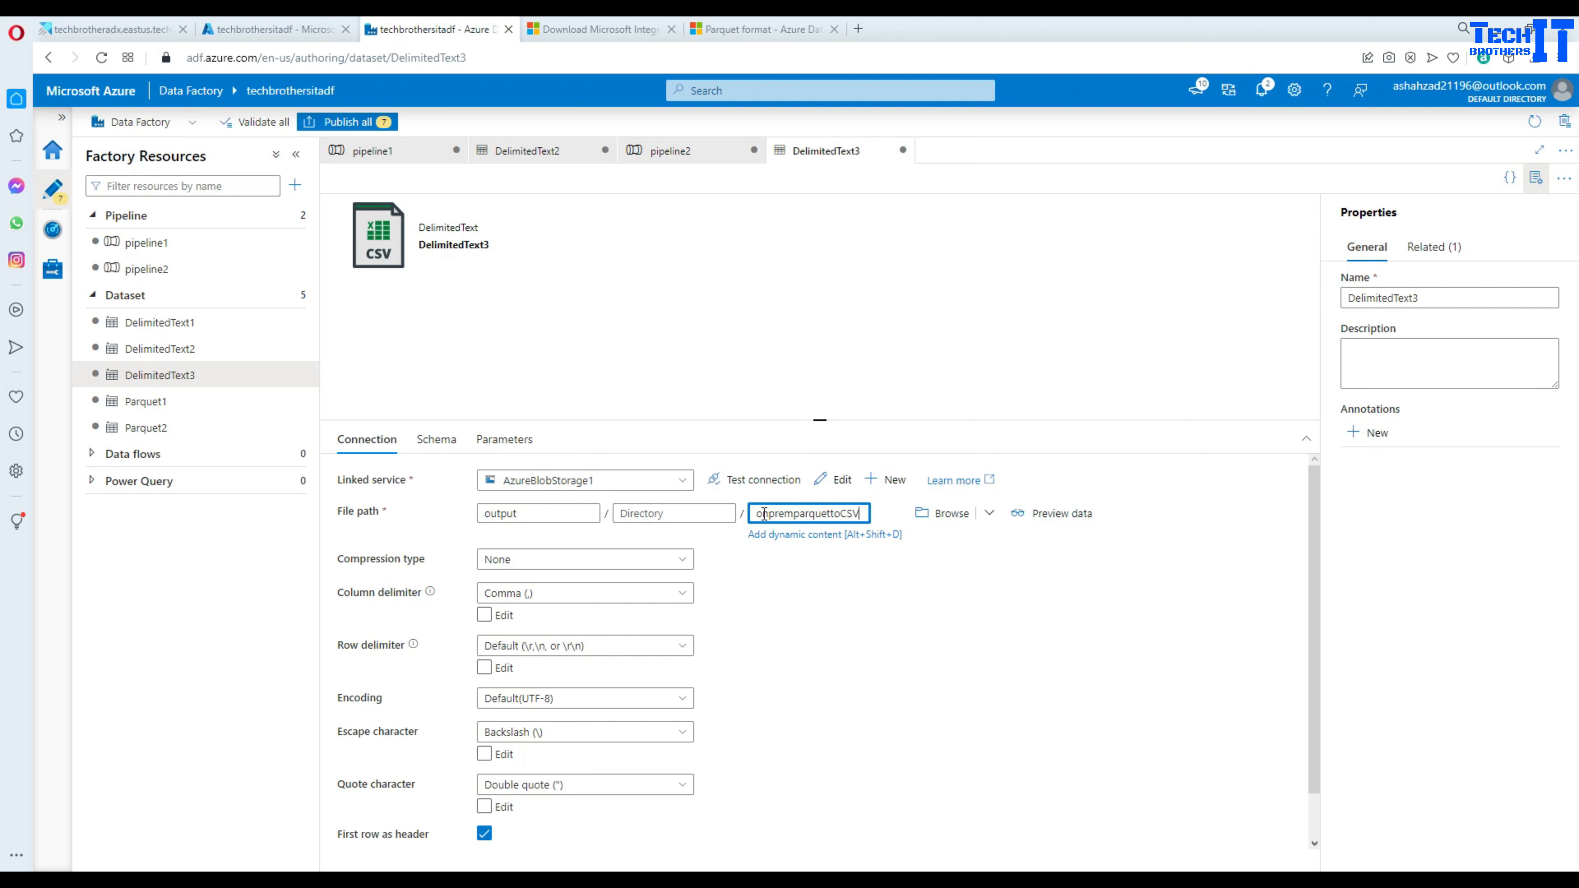
text(d)
key(BackSpace)
text(csv)
click(871, 580)
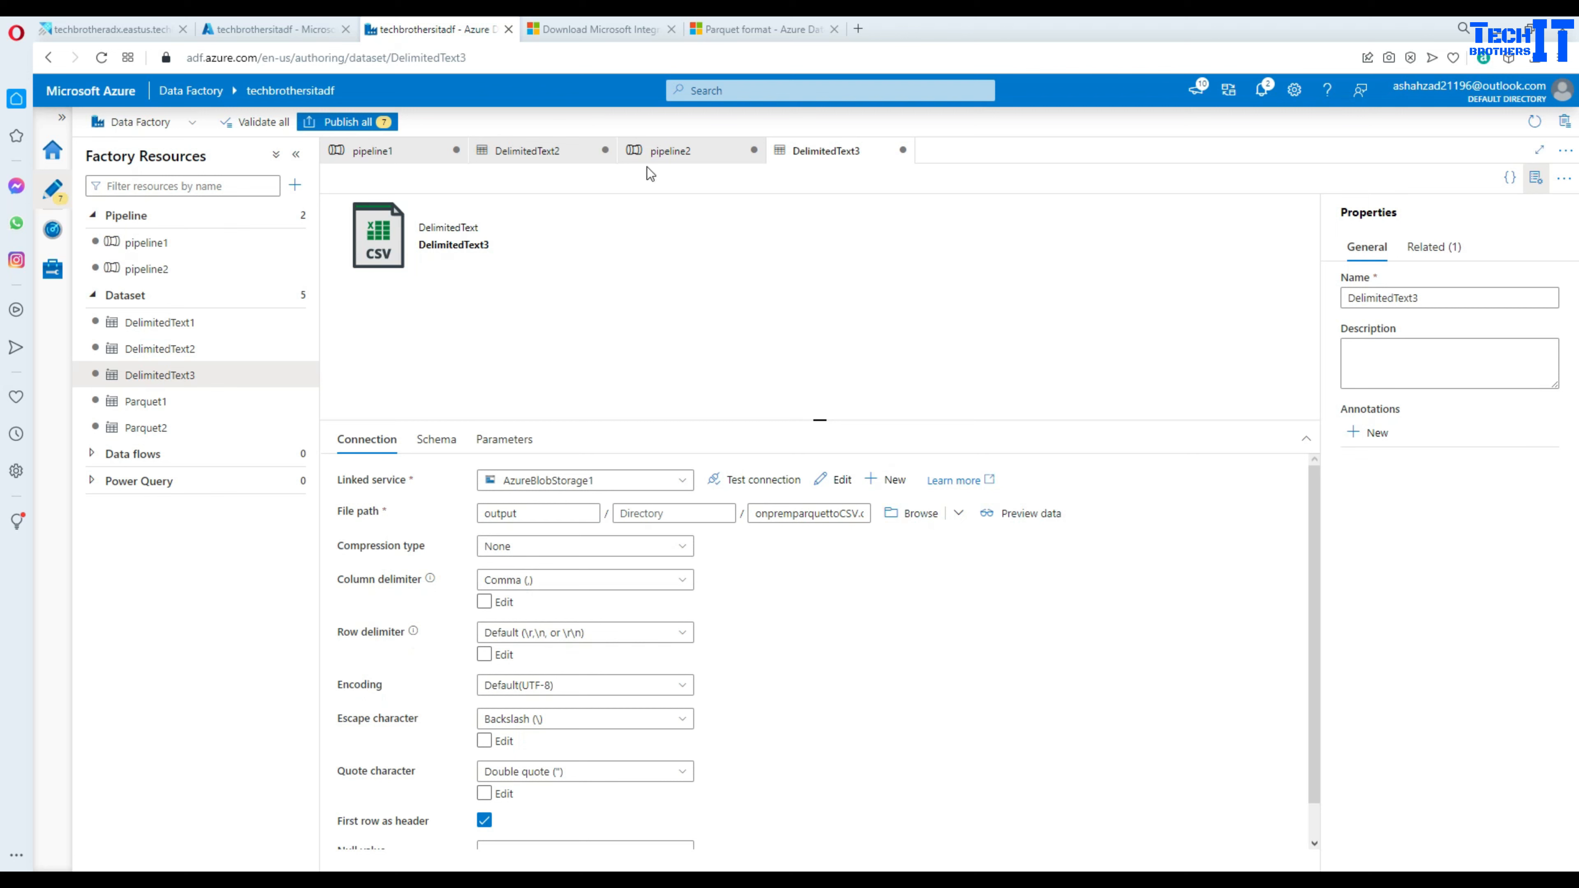
click(650, 156)
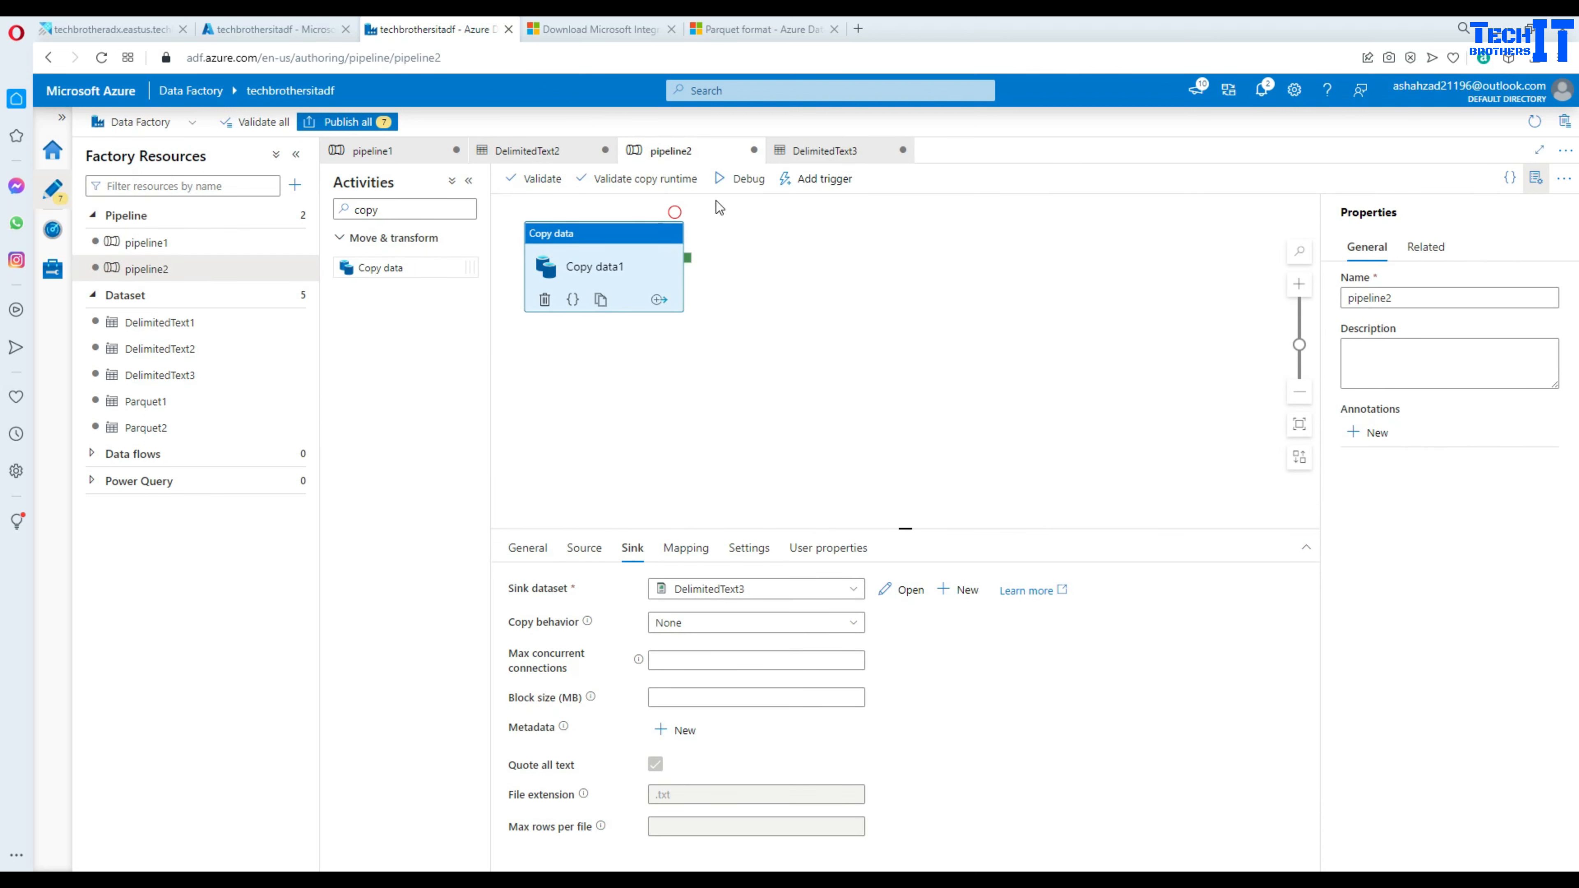
- Debug pipeline2 and review the Copy data1 details: 2 rows copied from file system to Blob Storage
click(744, 181)
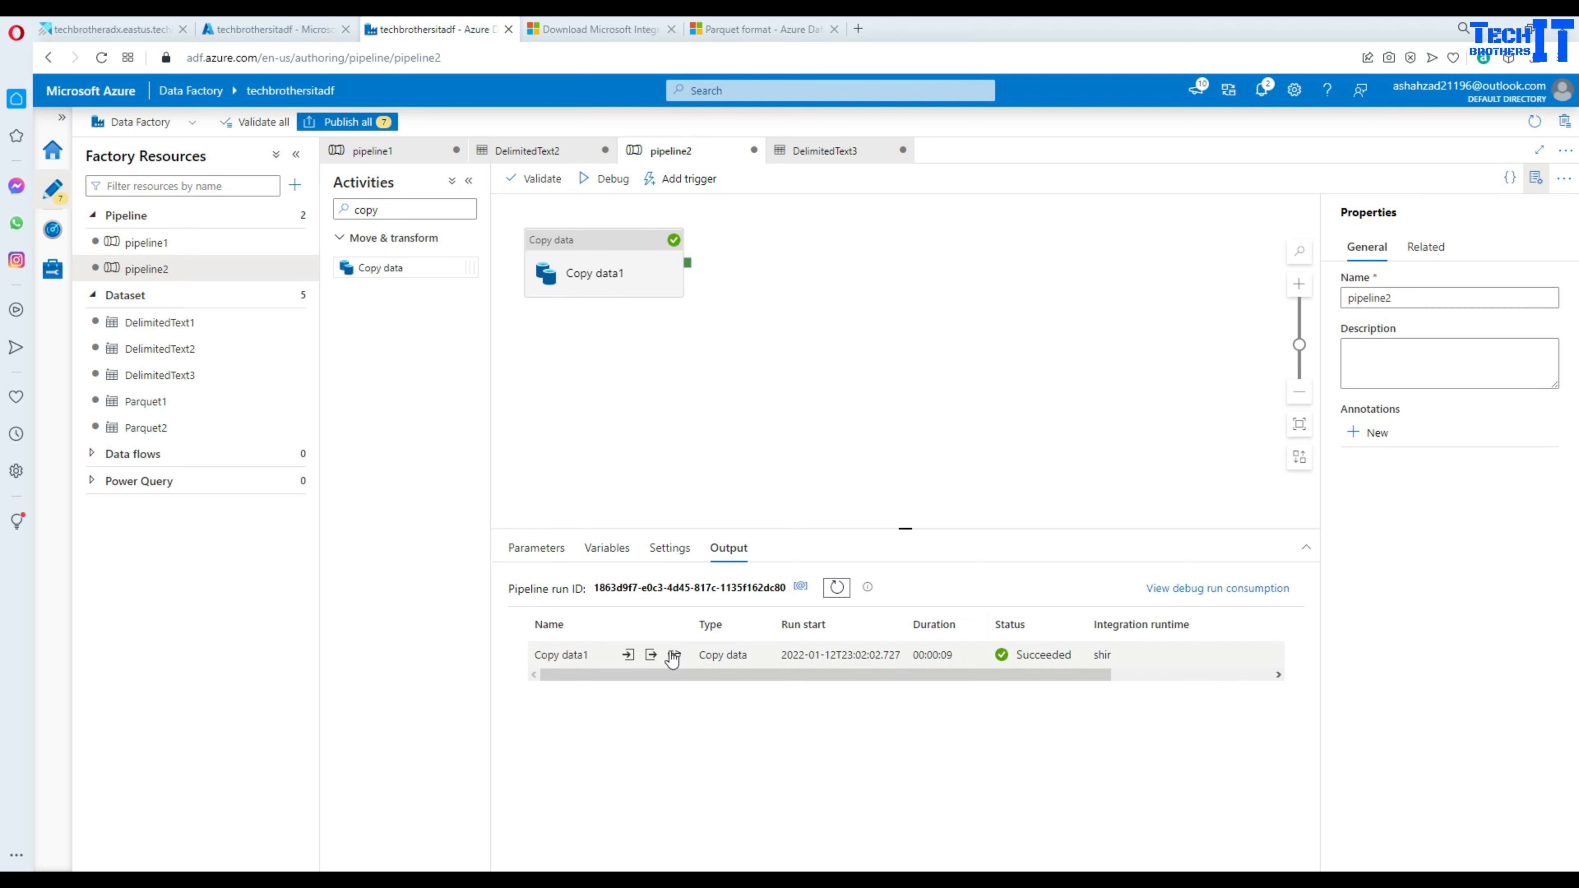
click(673, 655)
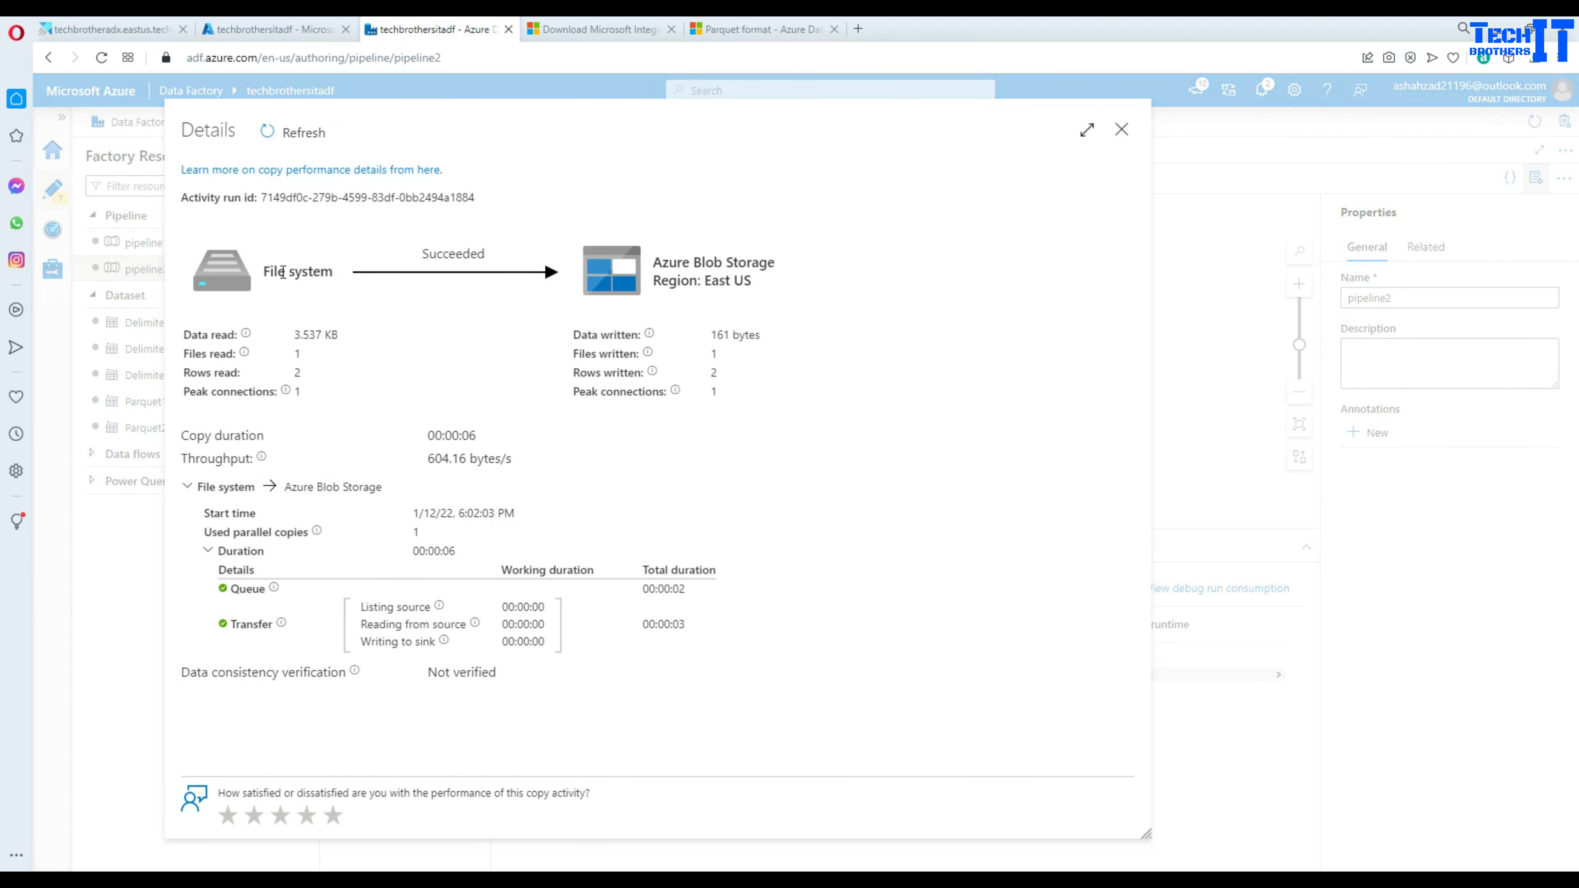
drag(267, 266, 330, 274)
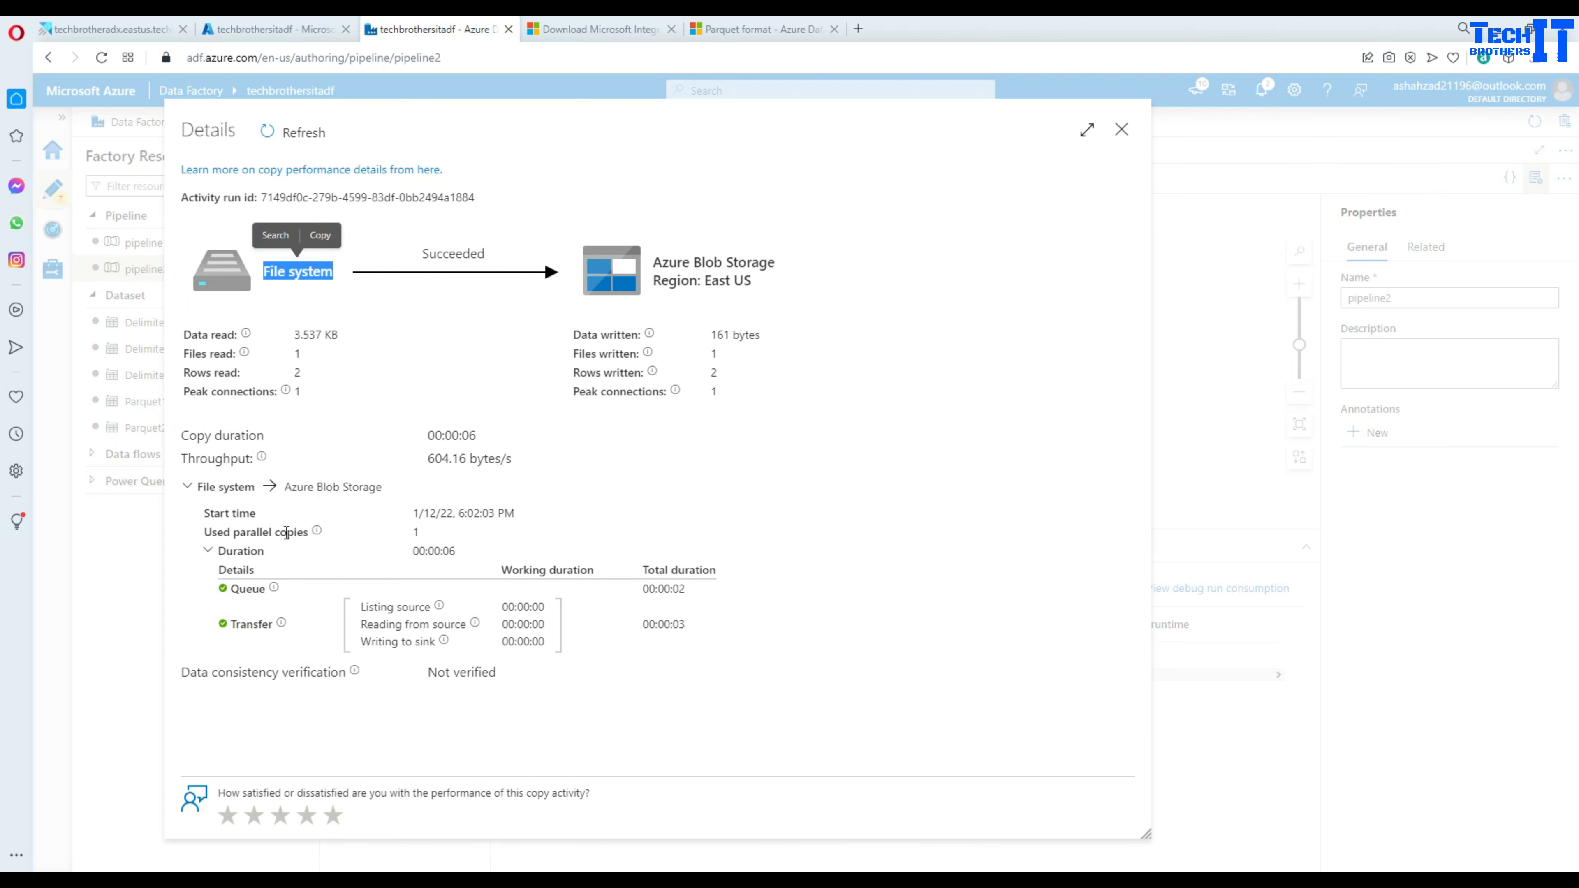
click(1122, 130)
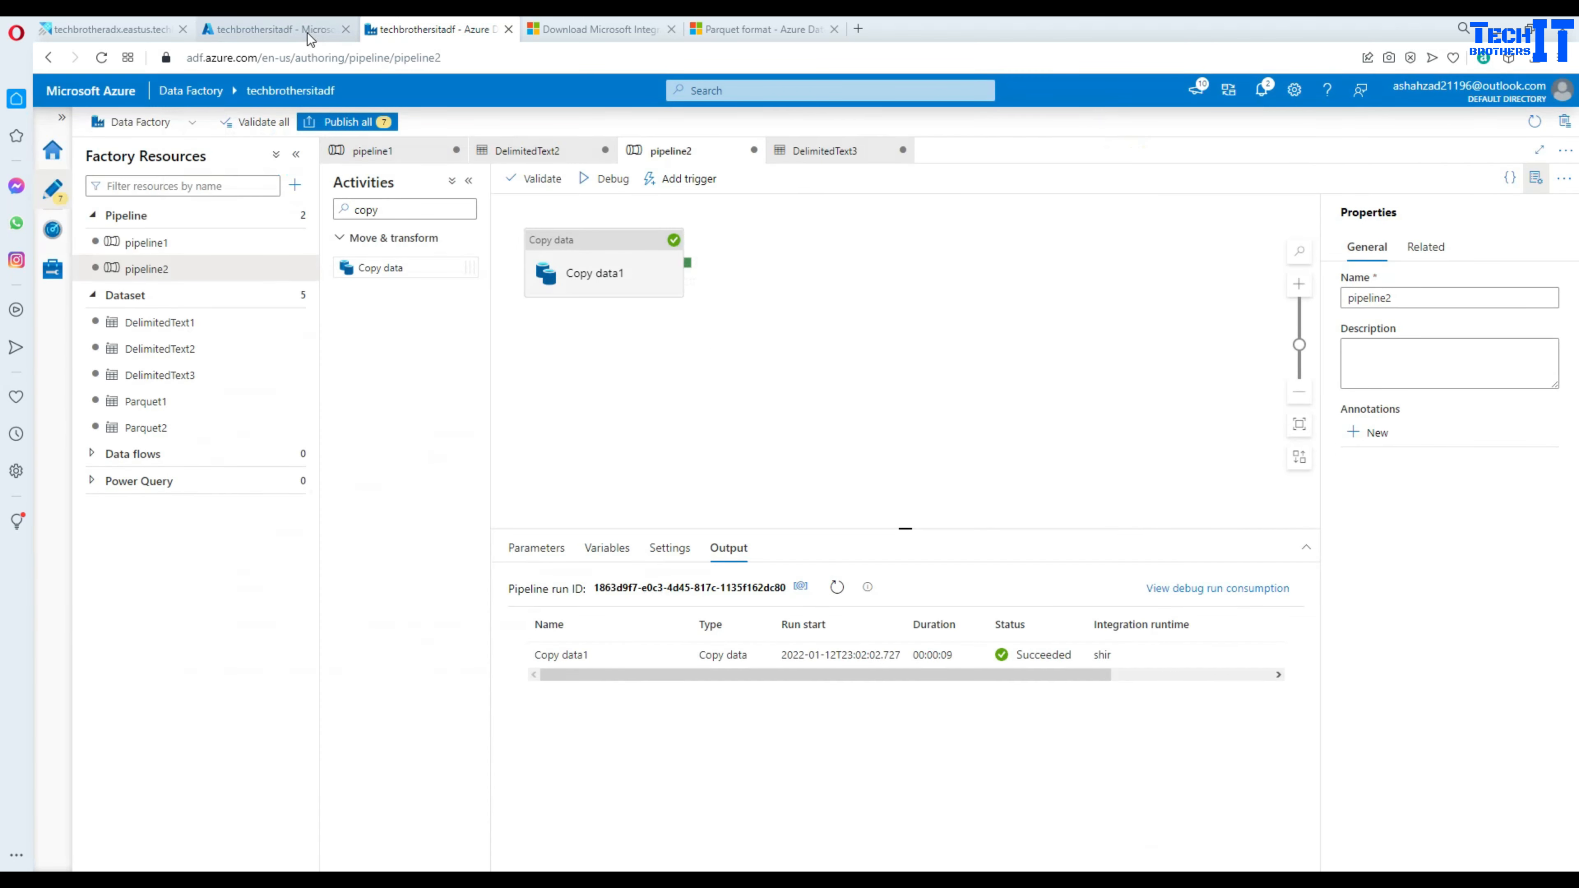
- Navigate from the portal home to the techbrothersstorage account's output container
click(299, 31)
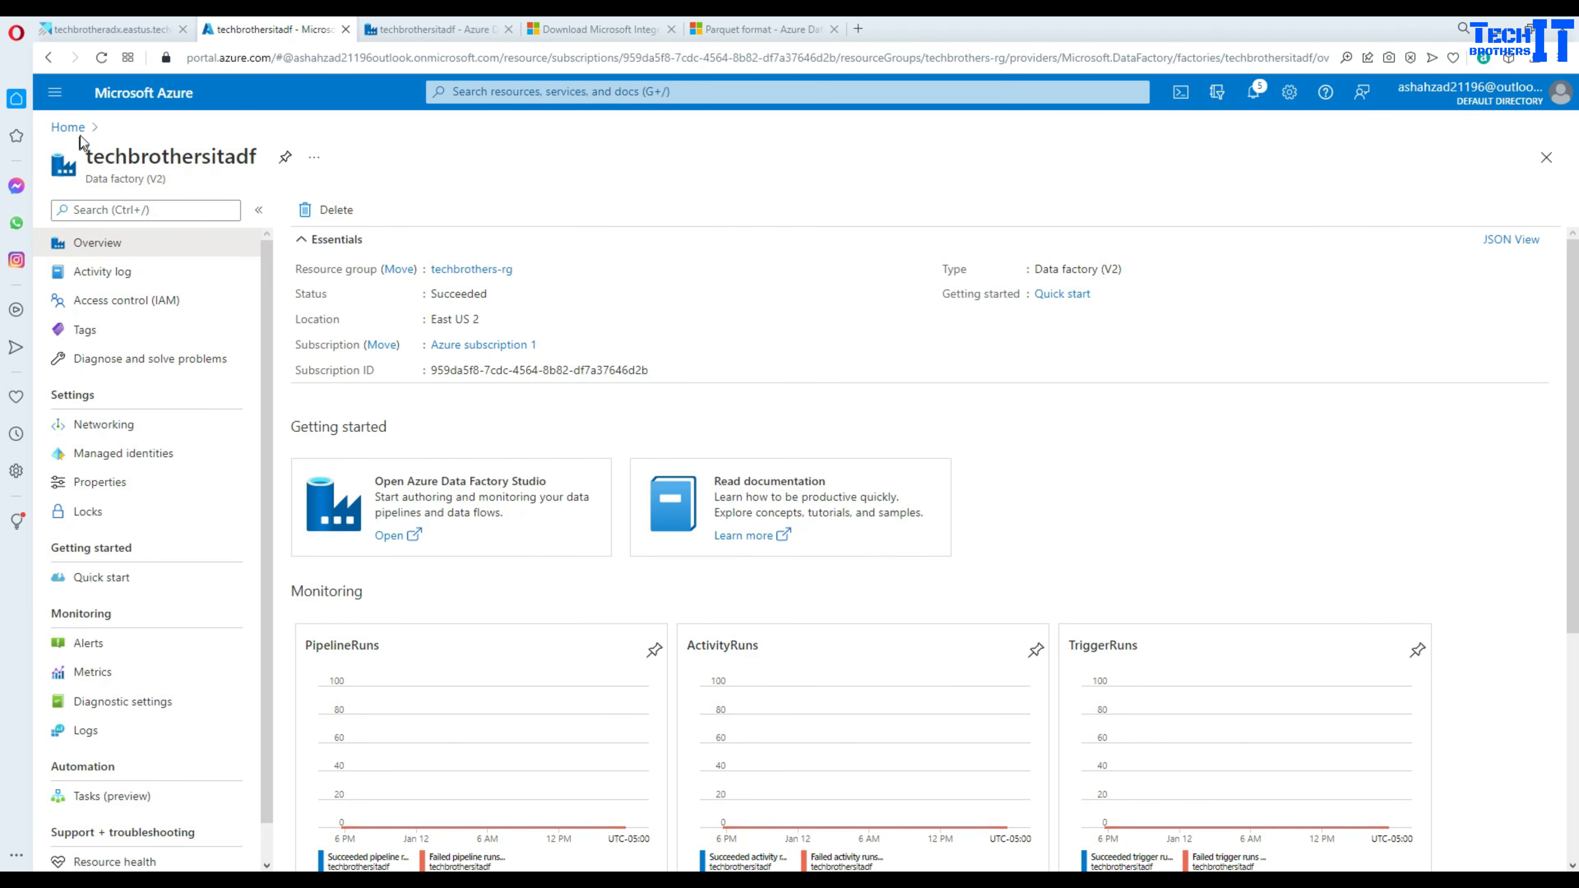
click(69, 127)
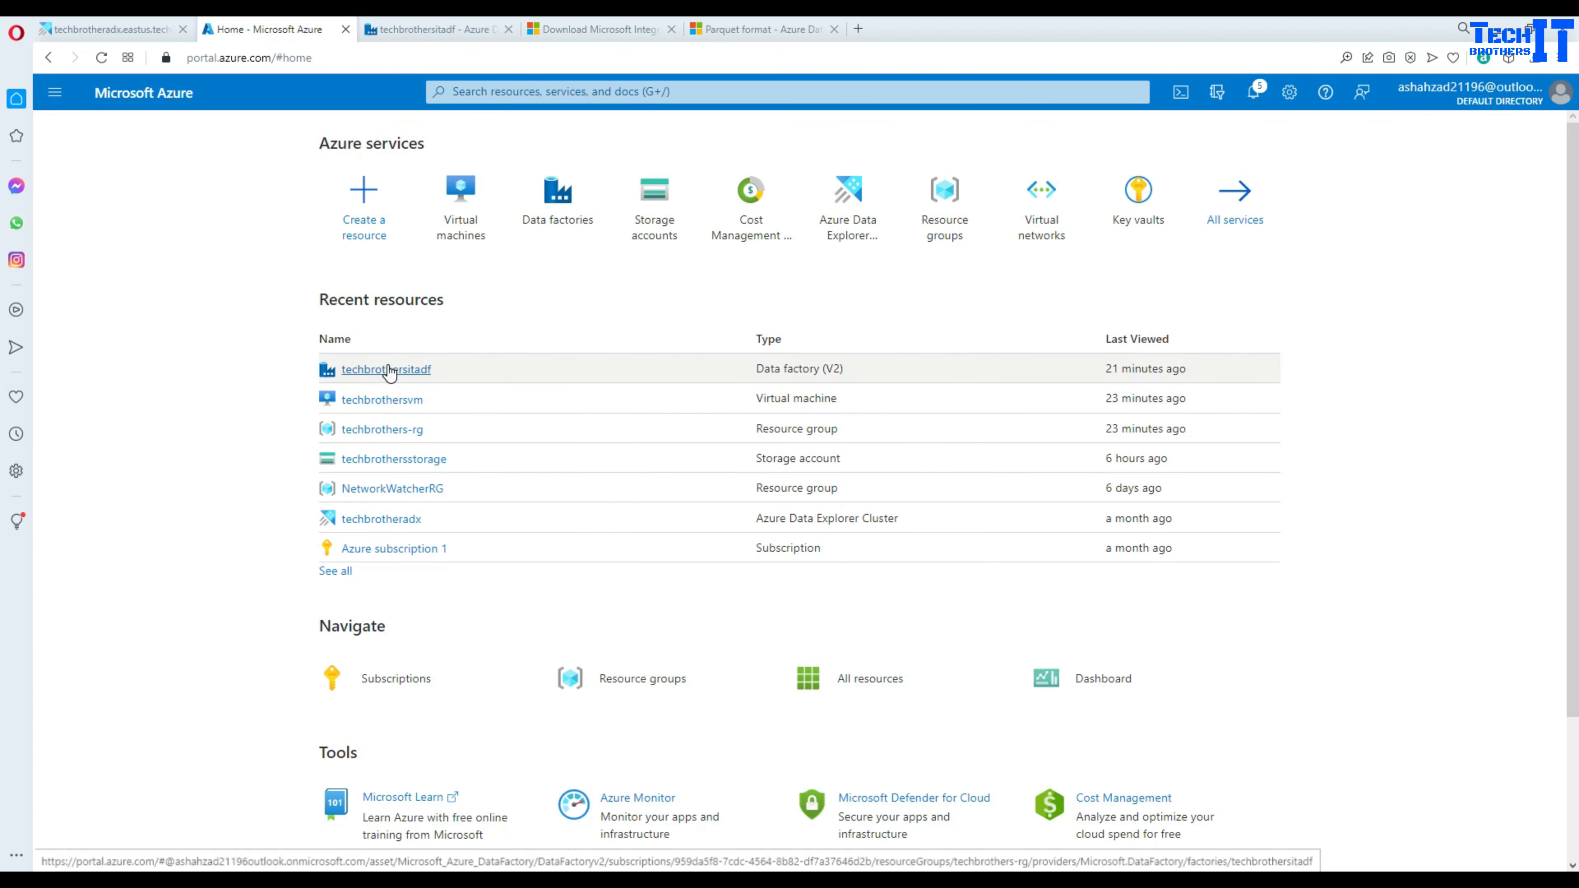
click(380, 460)
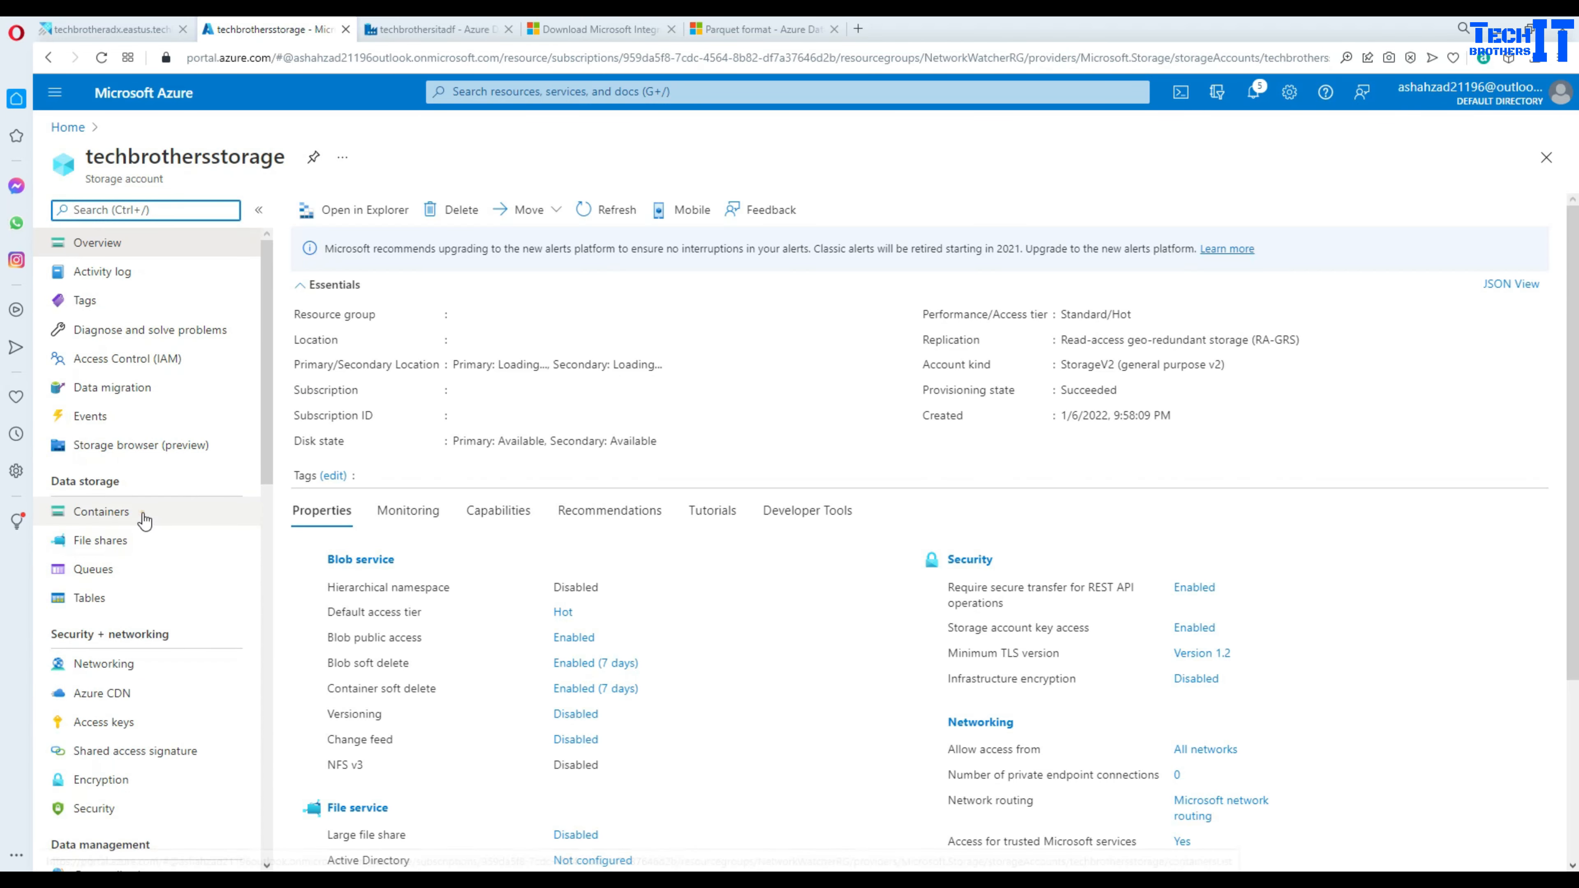
click(145, 519)
click(355, 382)
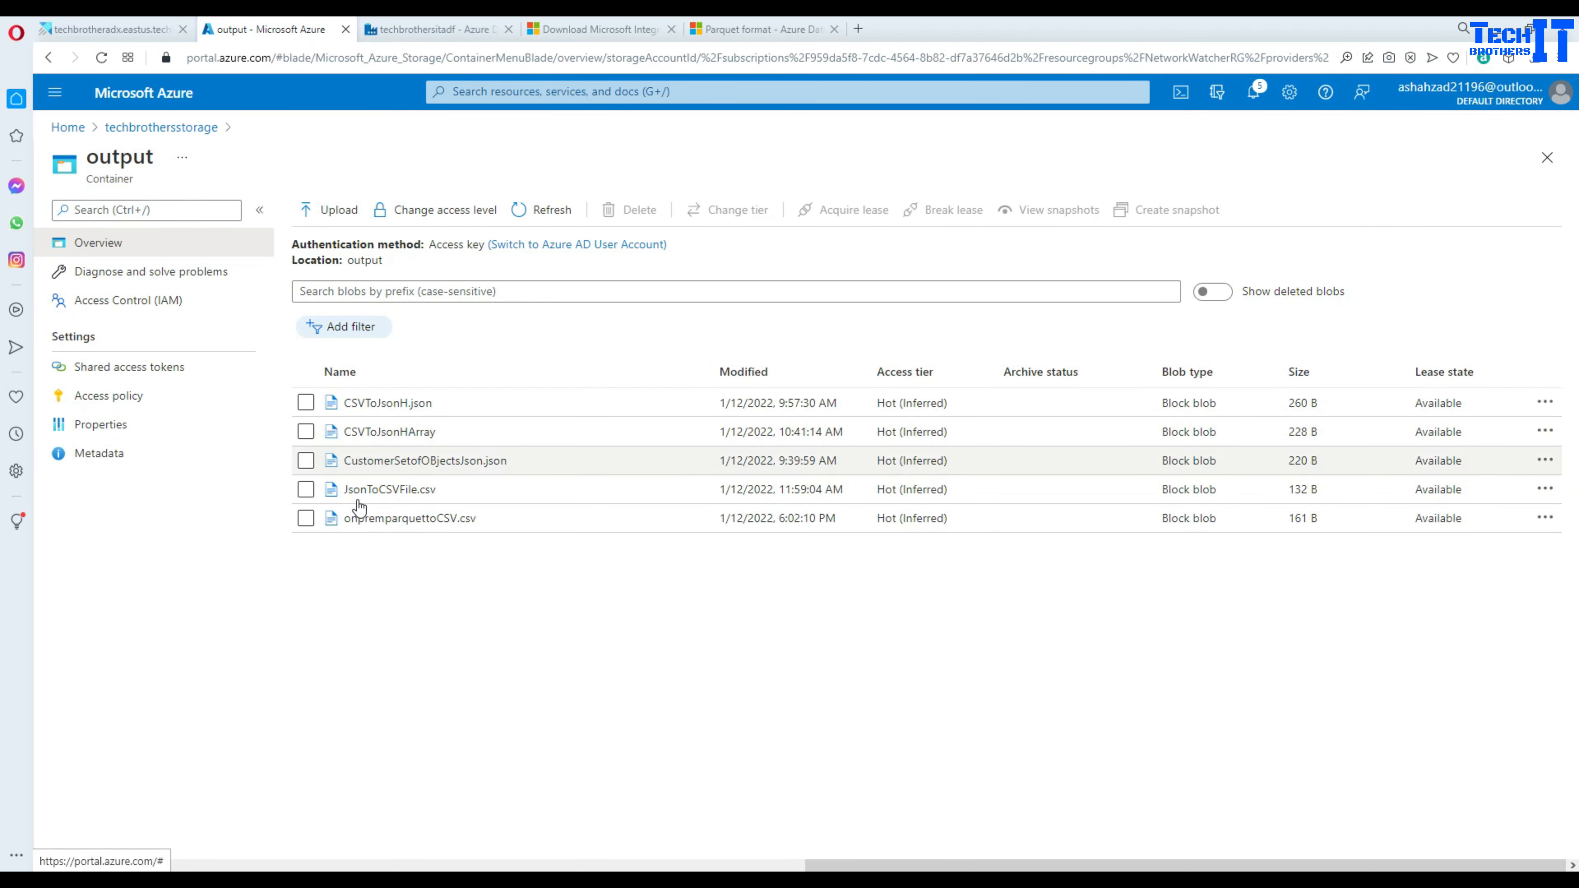
- Inspect onpremparquettoCSV.csv's header and two data rows, then return to Data Factory
click(437, 520)
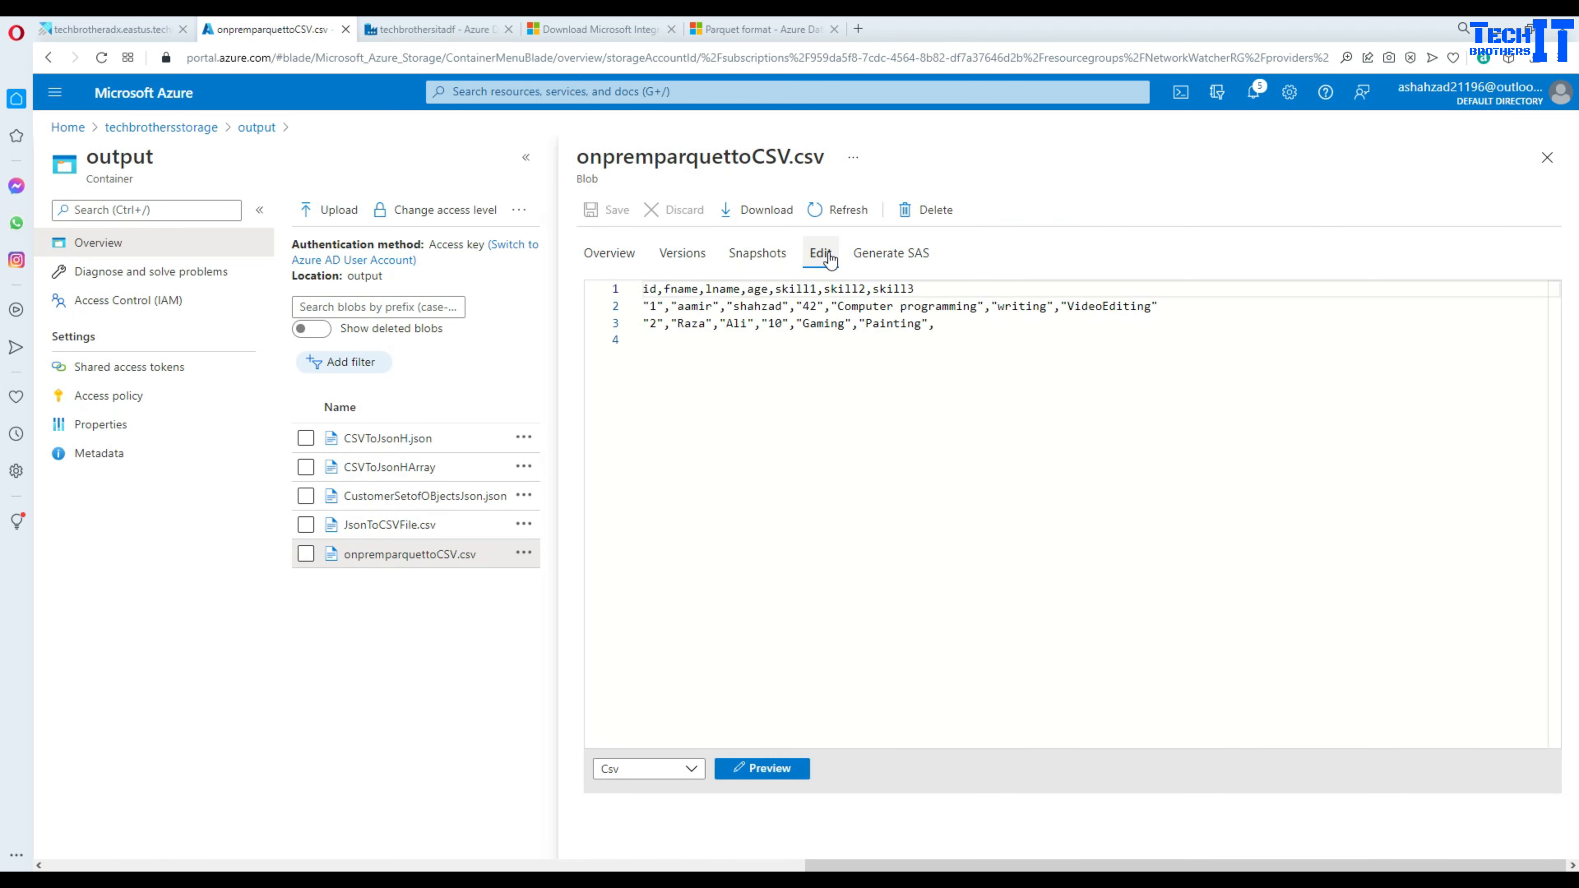
click(644, 288)
drag(654, 289, 920, 289)
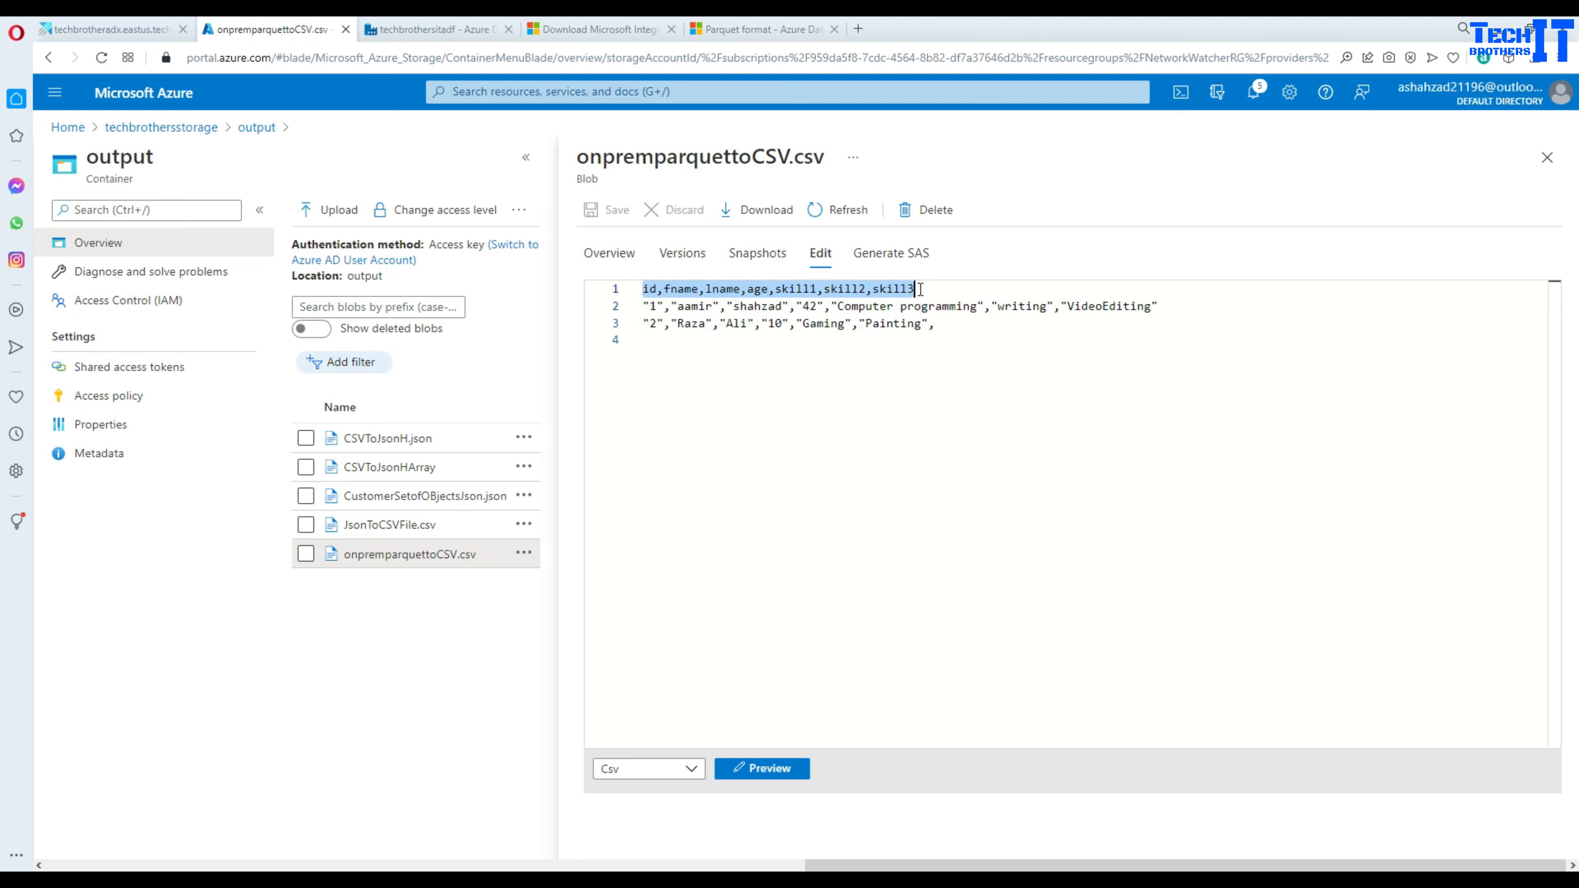
click(667, 286)
click(690, 289)
click(720, 288)
click(765, 286)
click(822, 291)
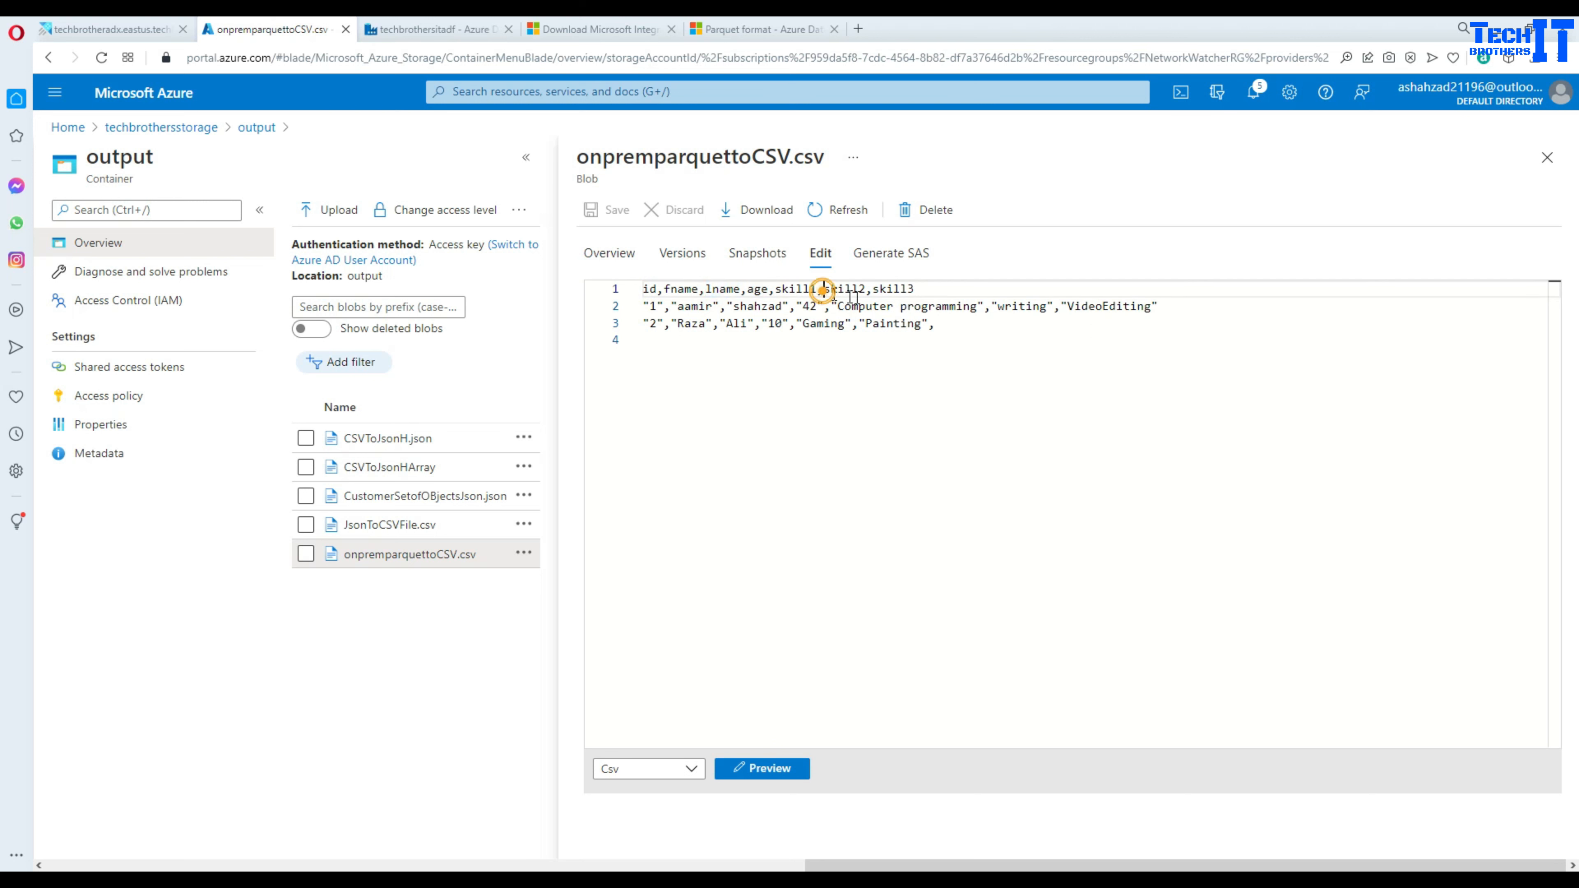
drag(939, 325, 644, 289)
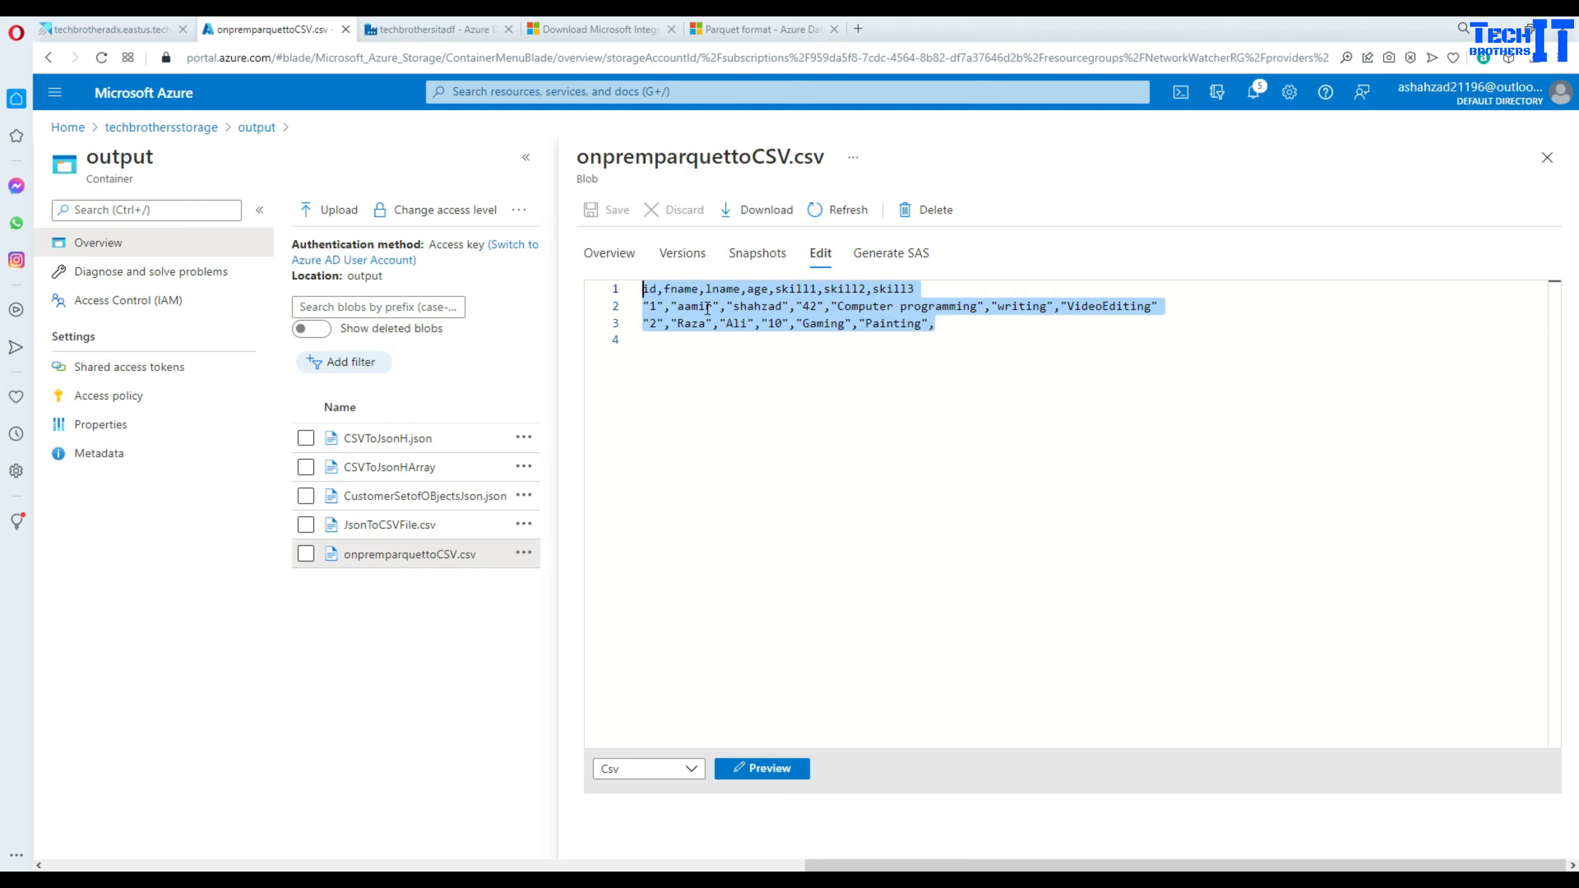
click(1547, 158)
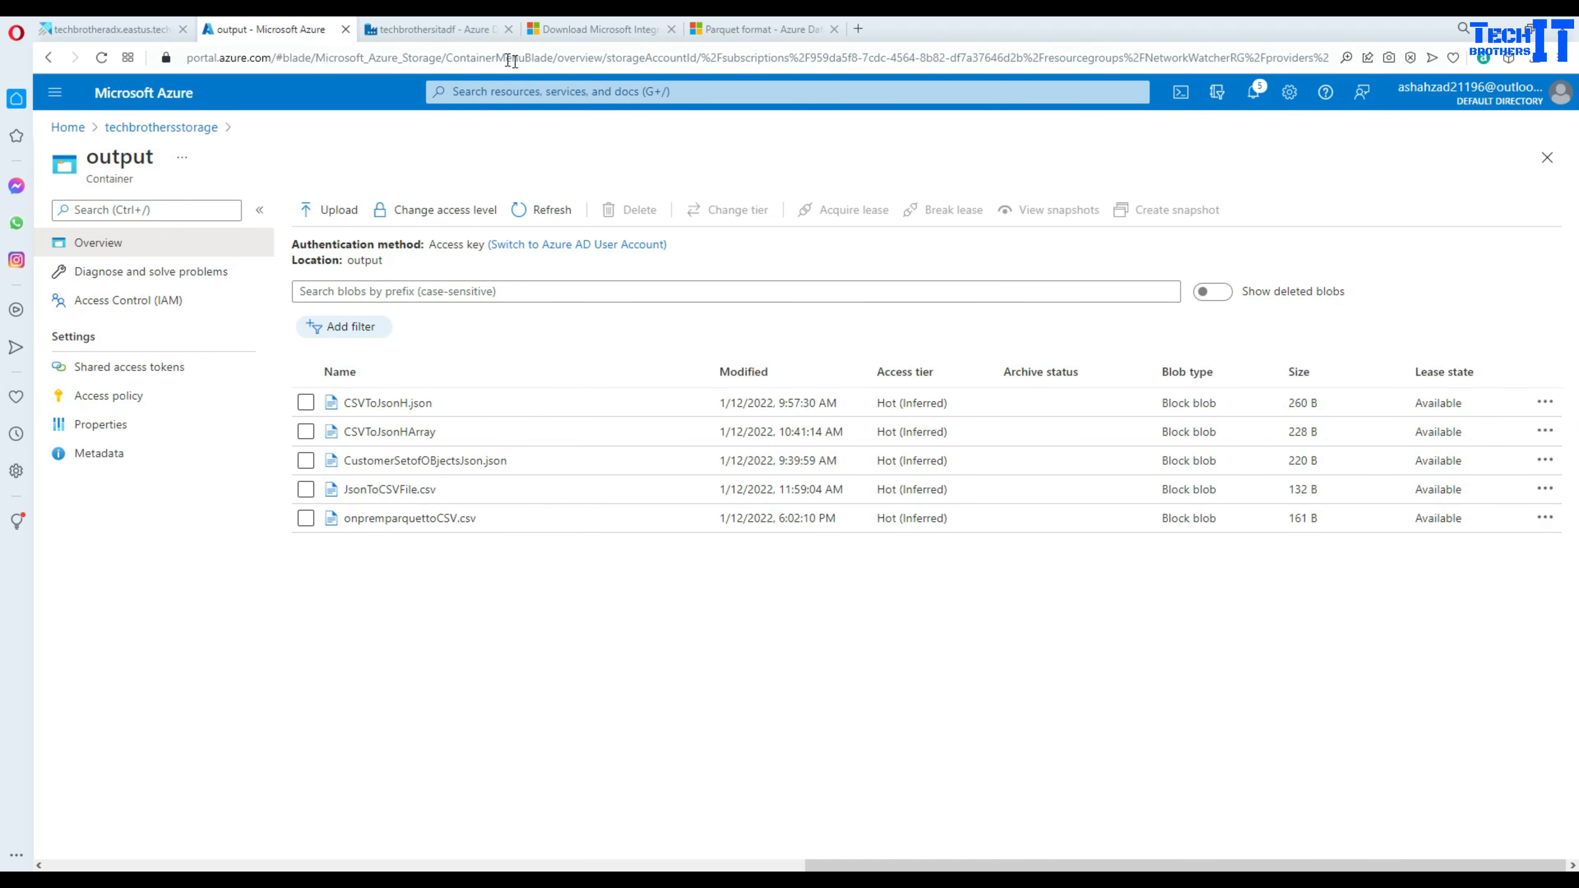
click(472, 30)
- Review Copy data1's source and its current sink dataset DelimitedText3
click(601, 287)
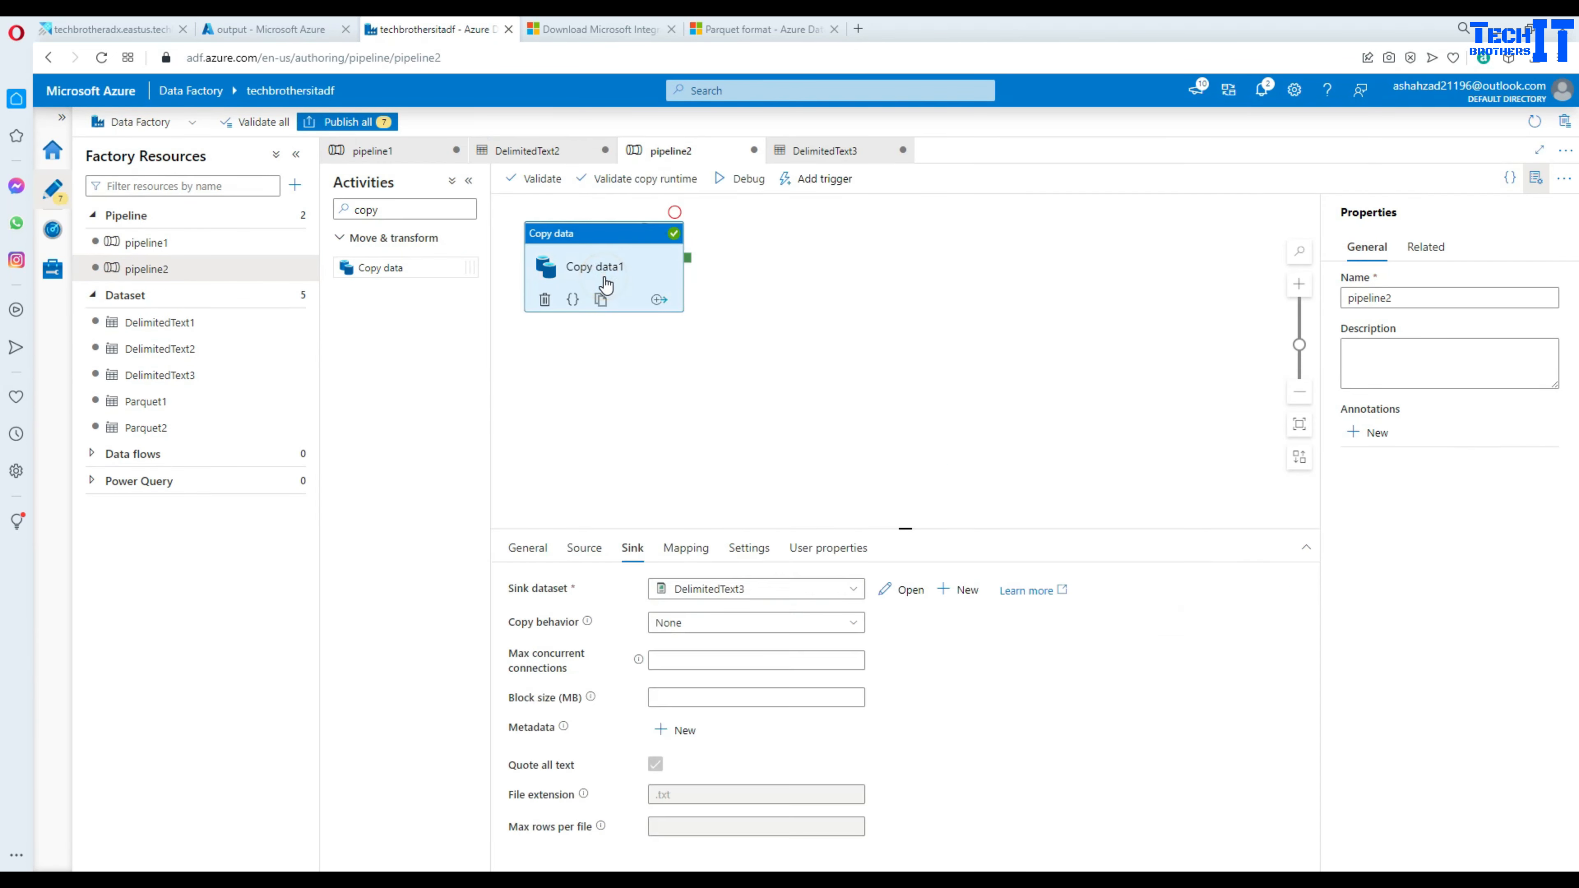
click(585, 551)
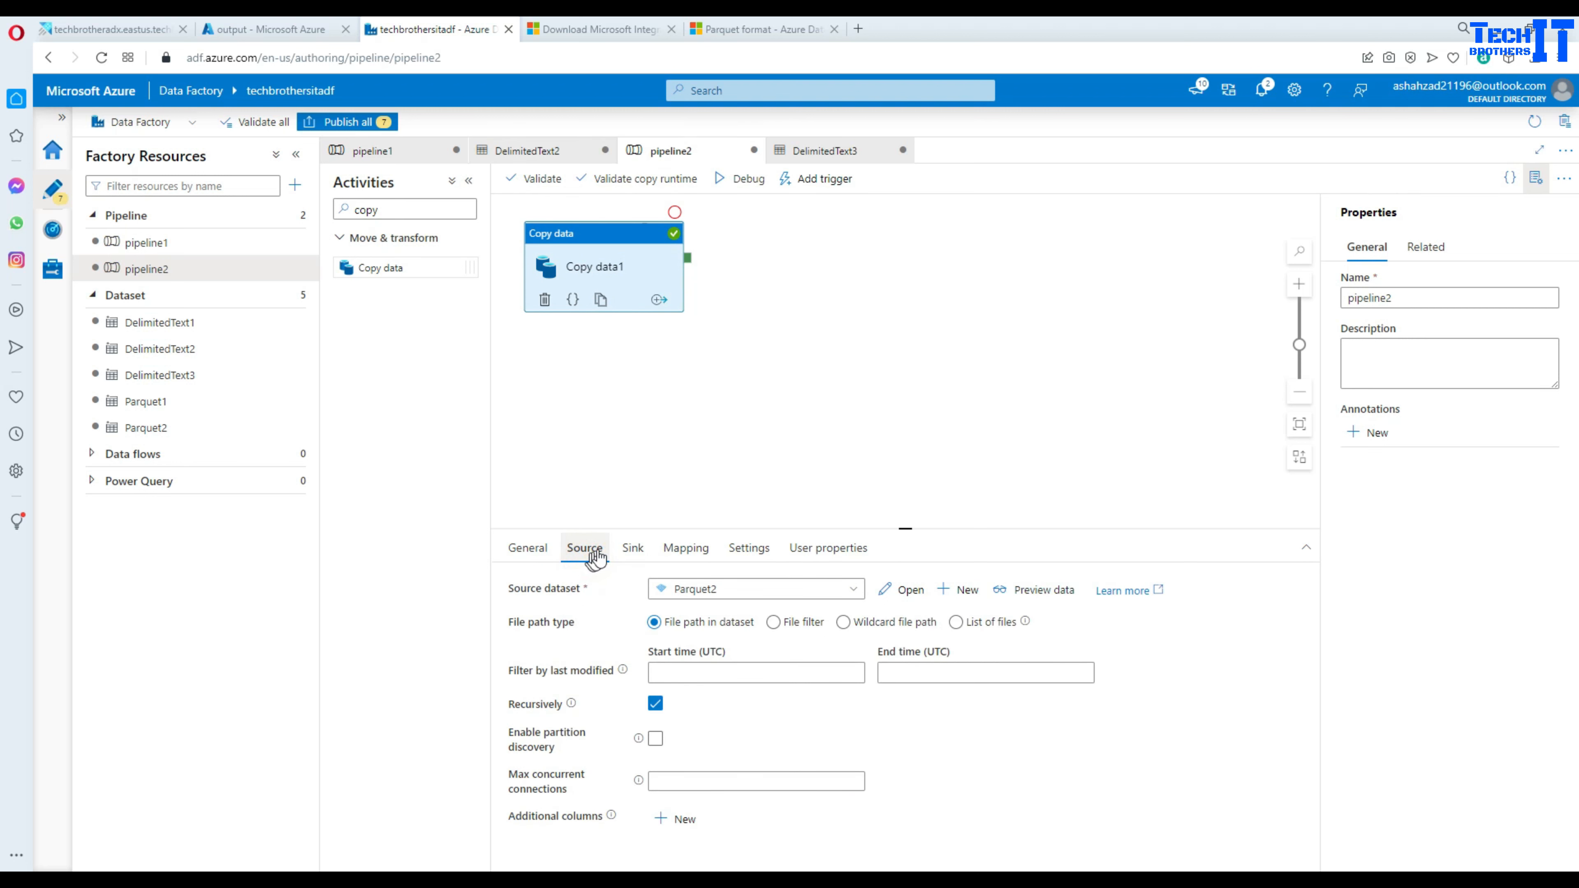
click(633, 550)
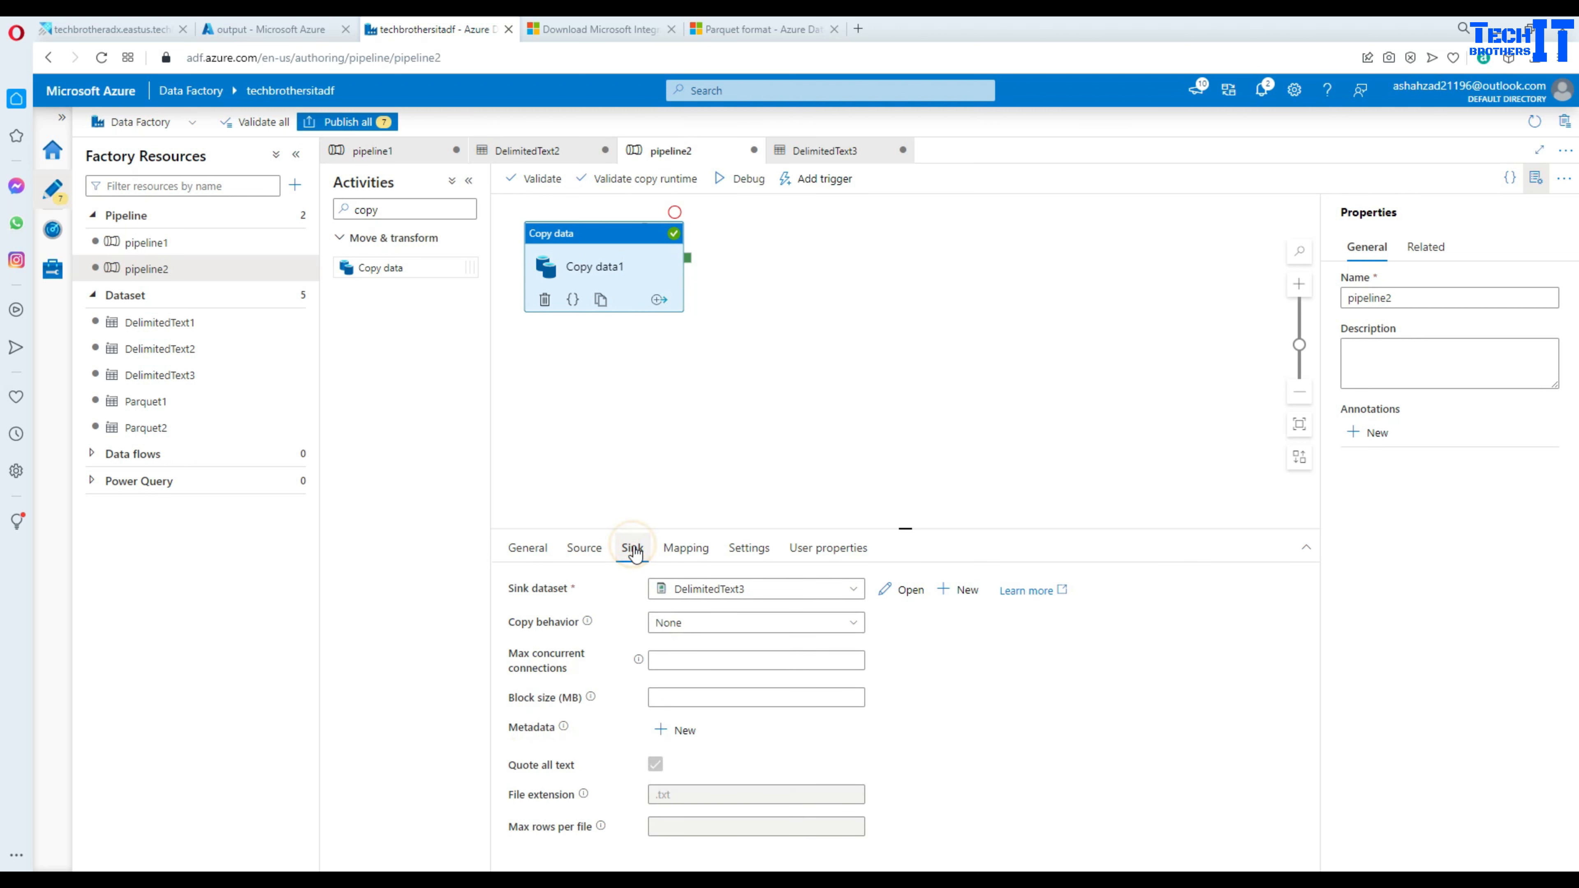
click(910, 592)
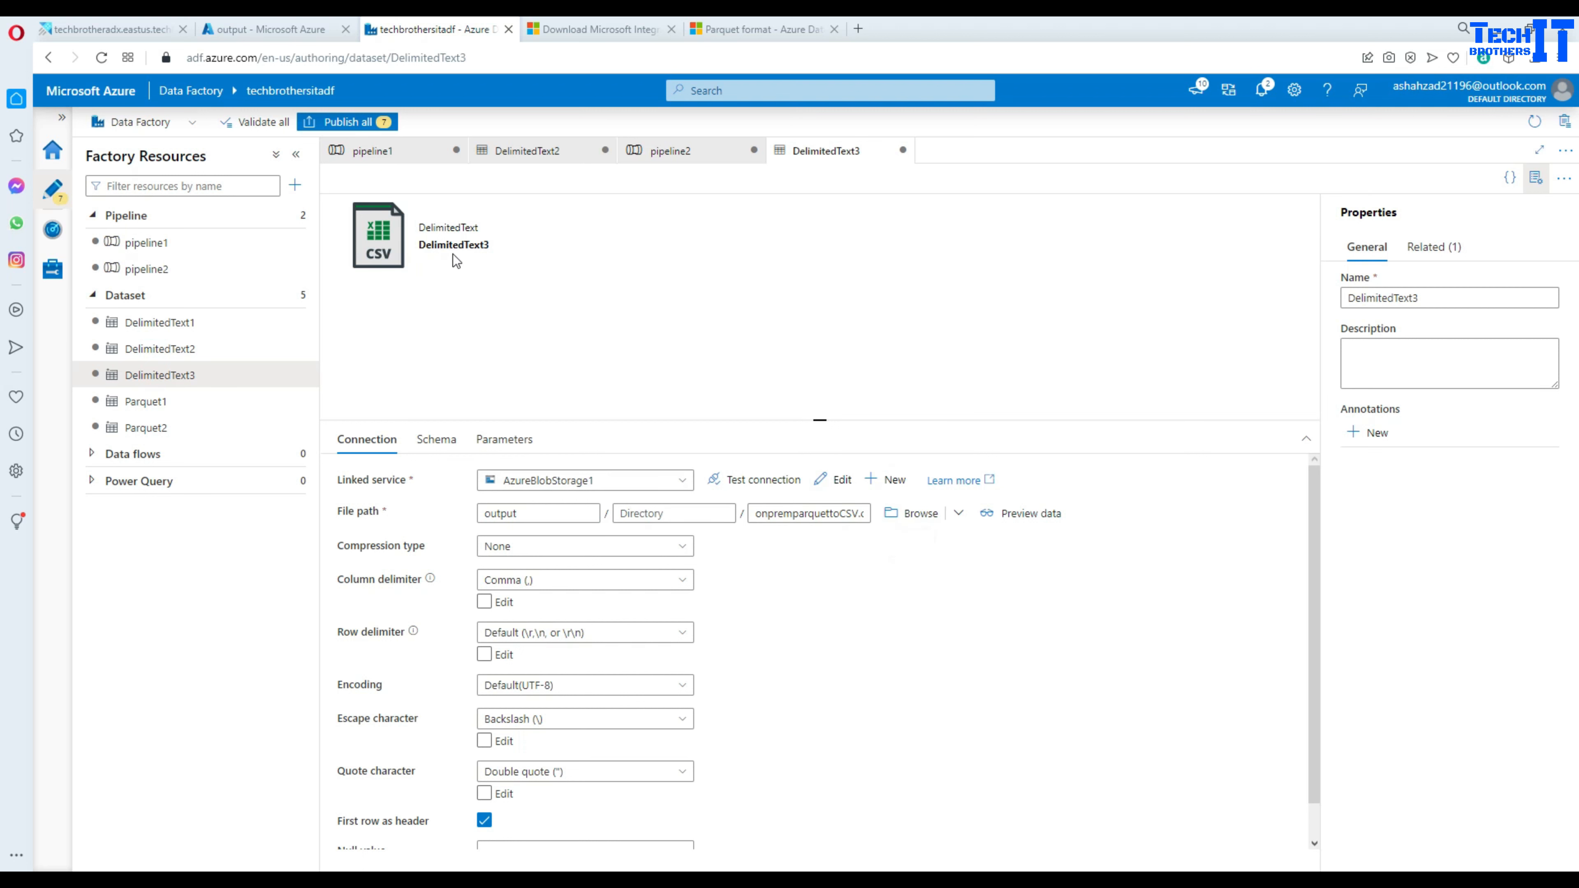
click(660, 151)
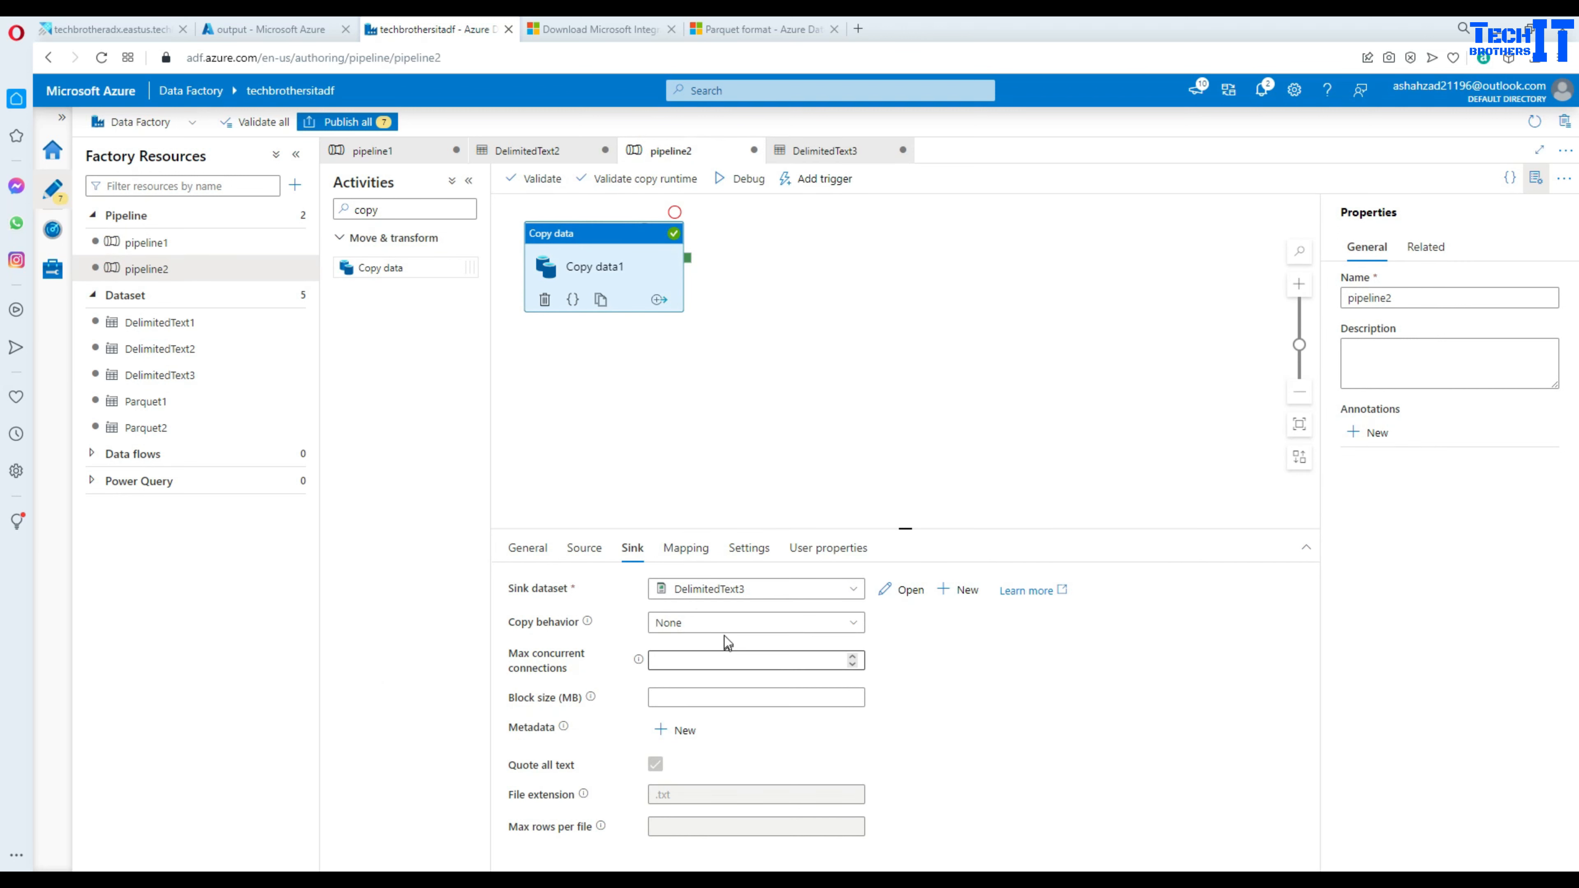
- Start a new sink dataset using Azure Blob Storage in Parquet format
click(950, 596)
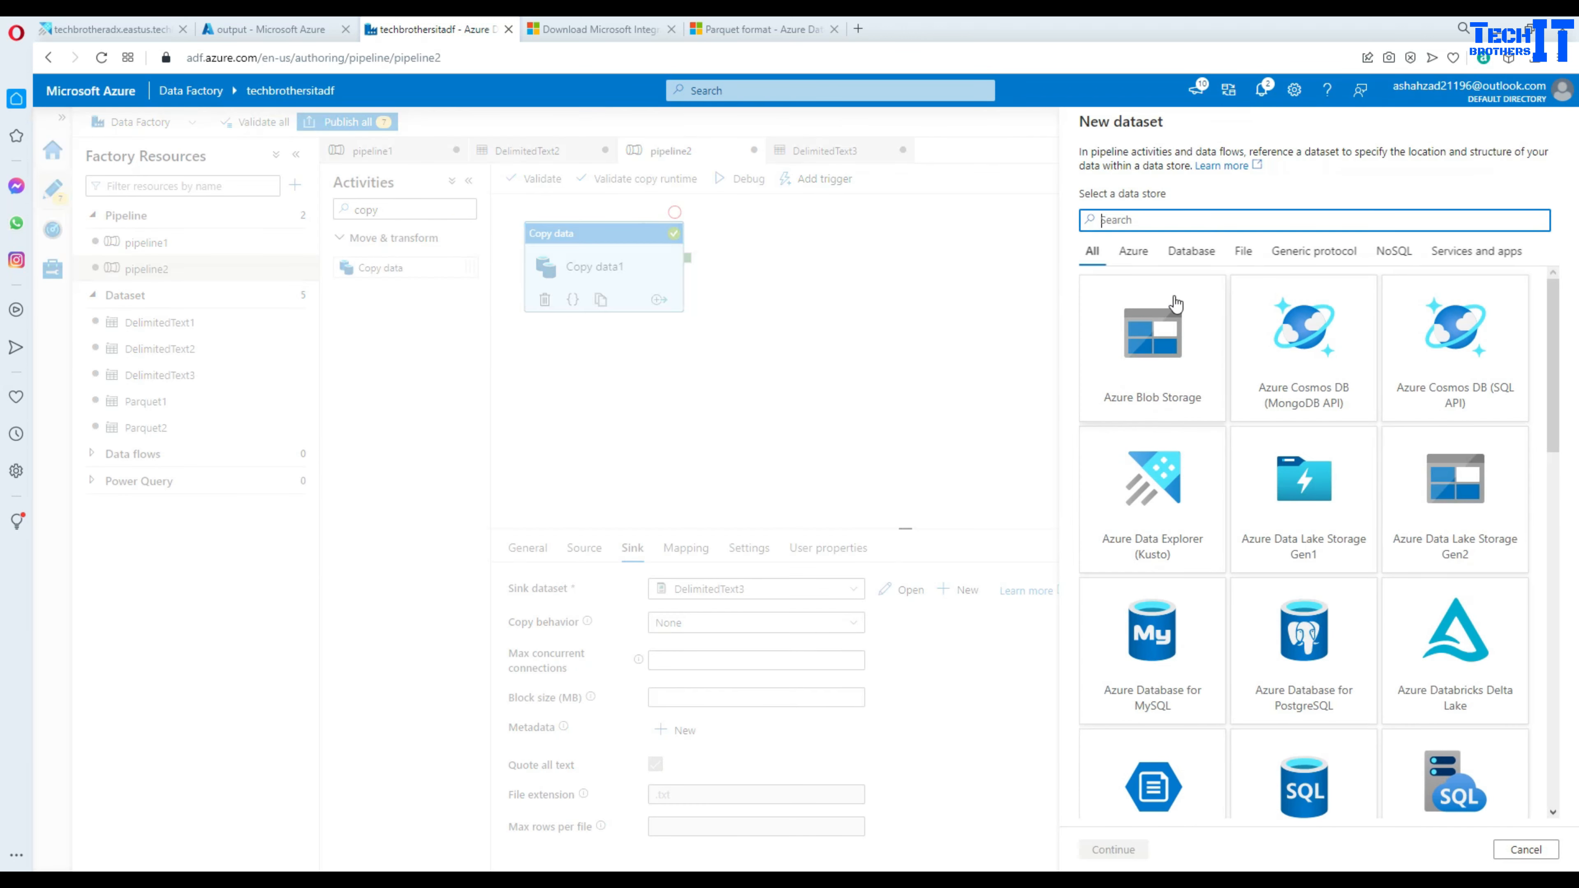
click(1152, 348)
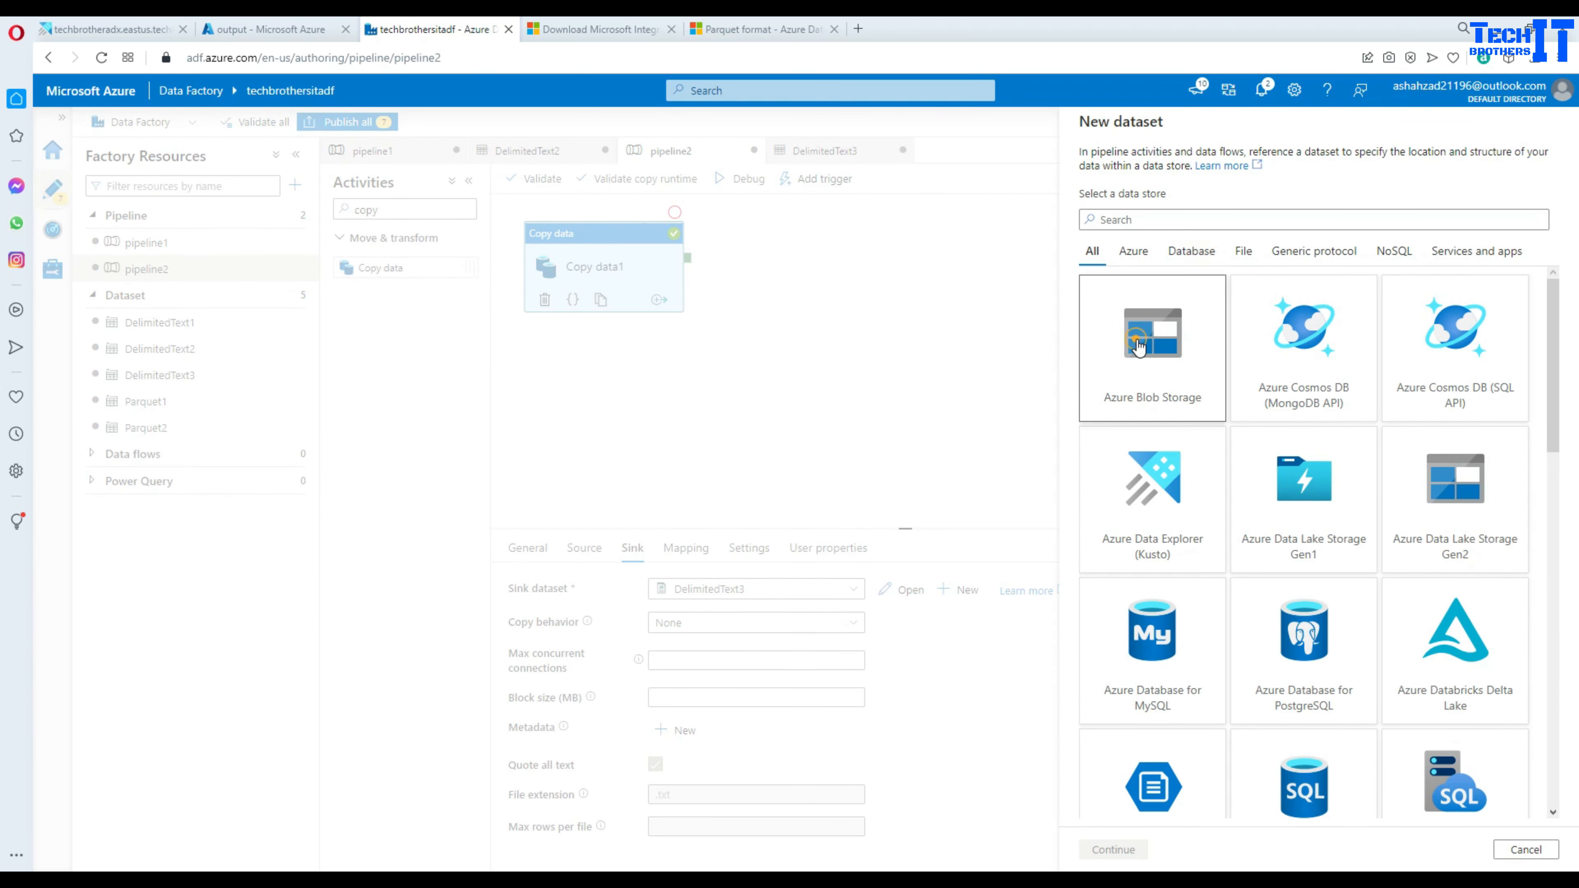
click(1113, 849)
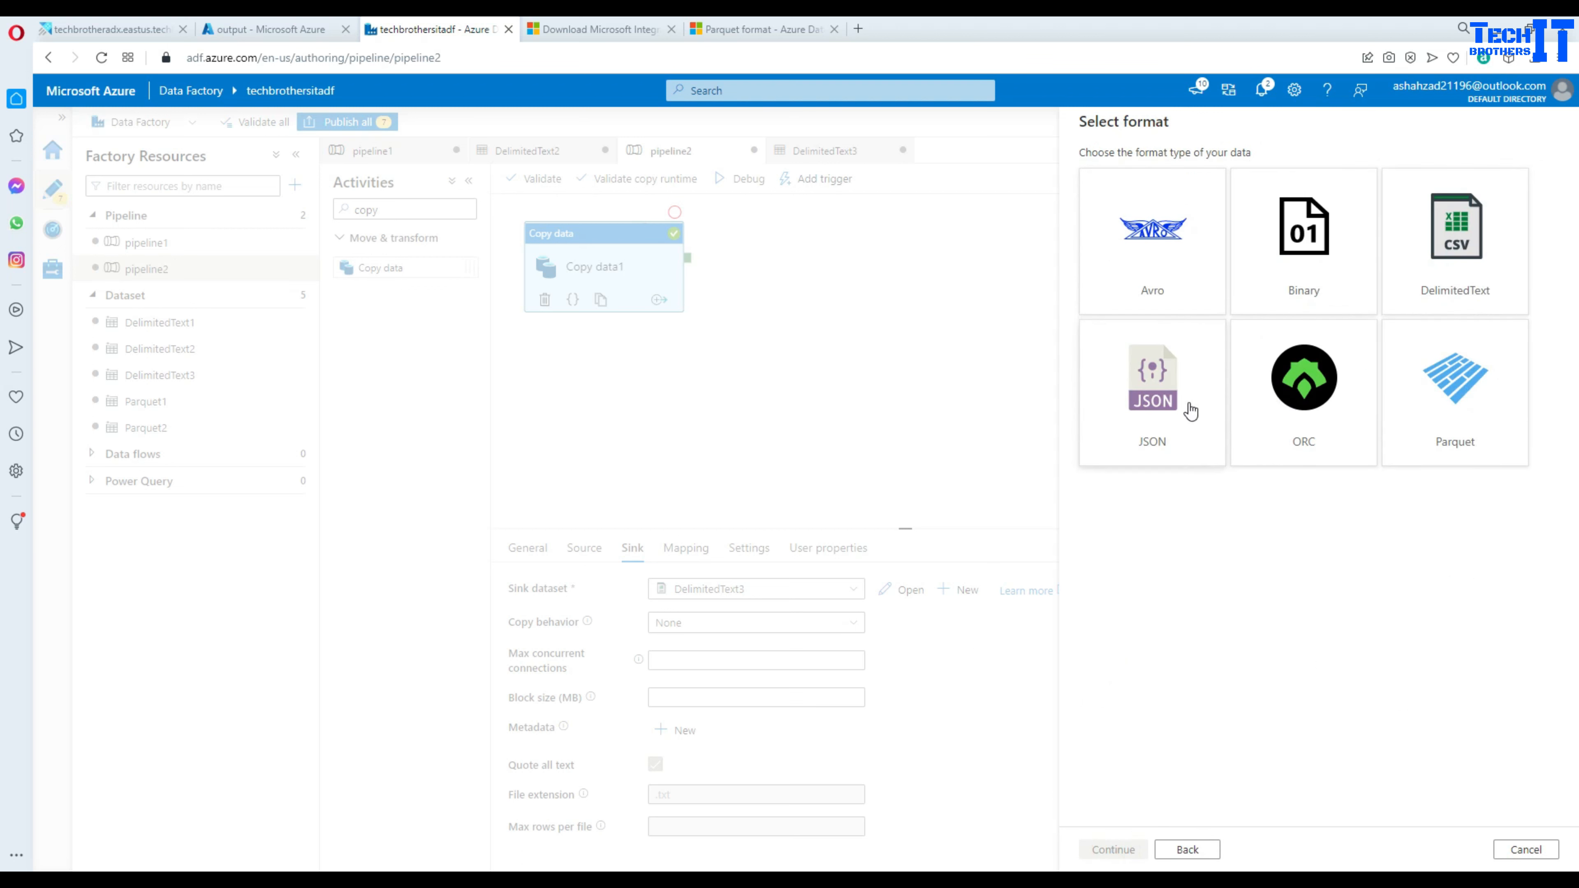
click(1446, 411)
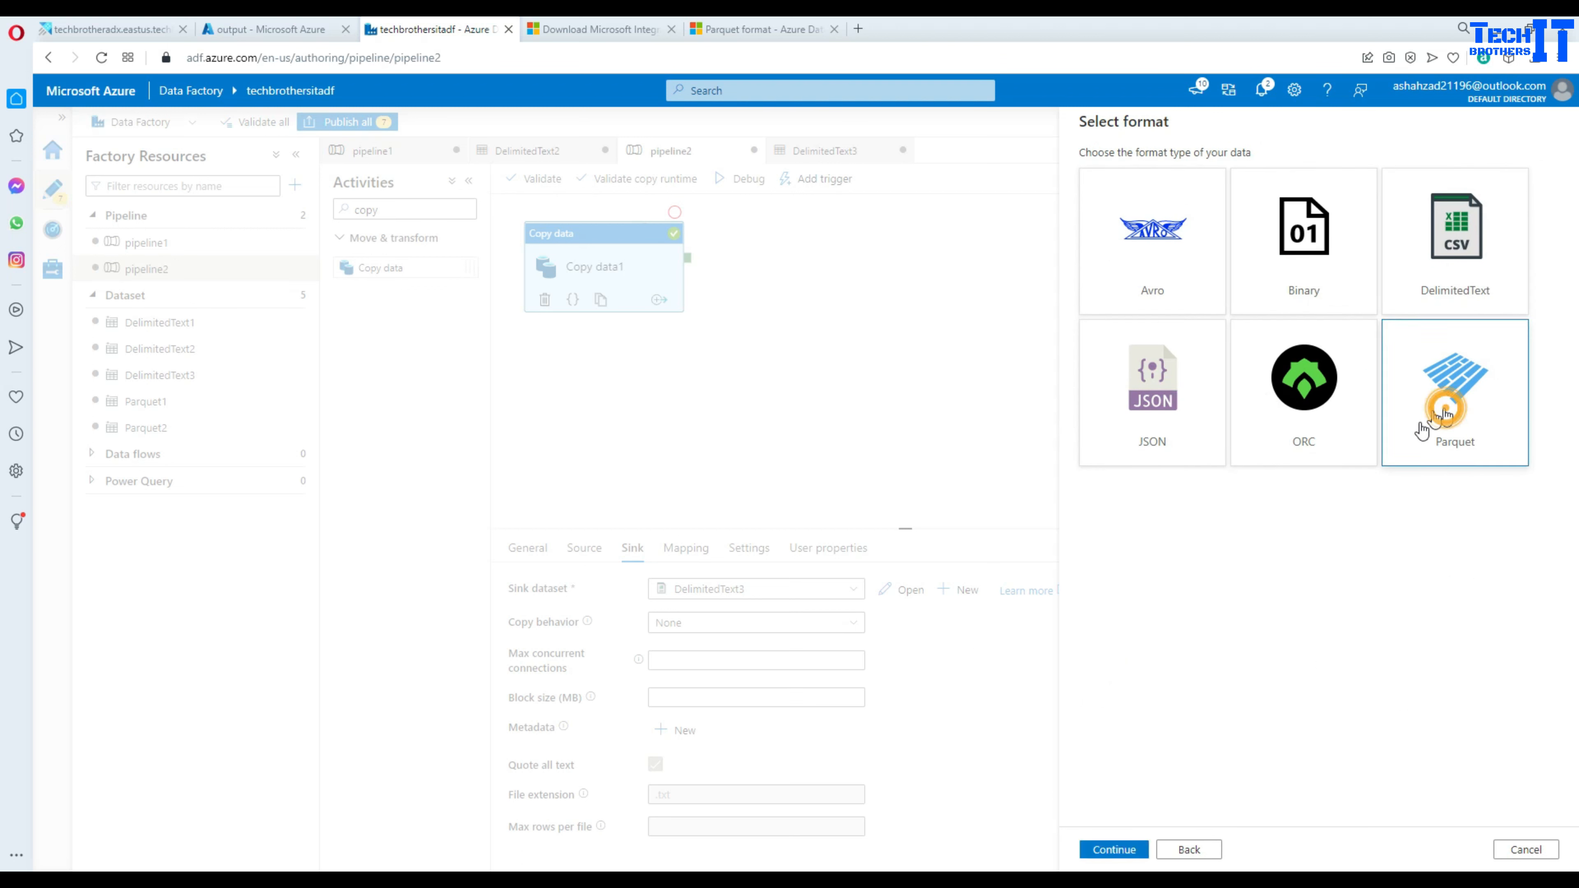
click(1107, 849)
- Point Parquet3 at AzureBlobStorage1's output container with no schema import, and open it
click(1127, 225)
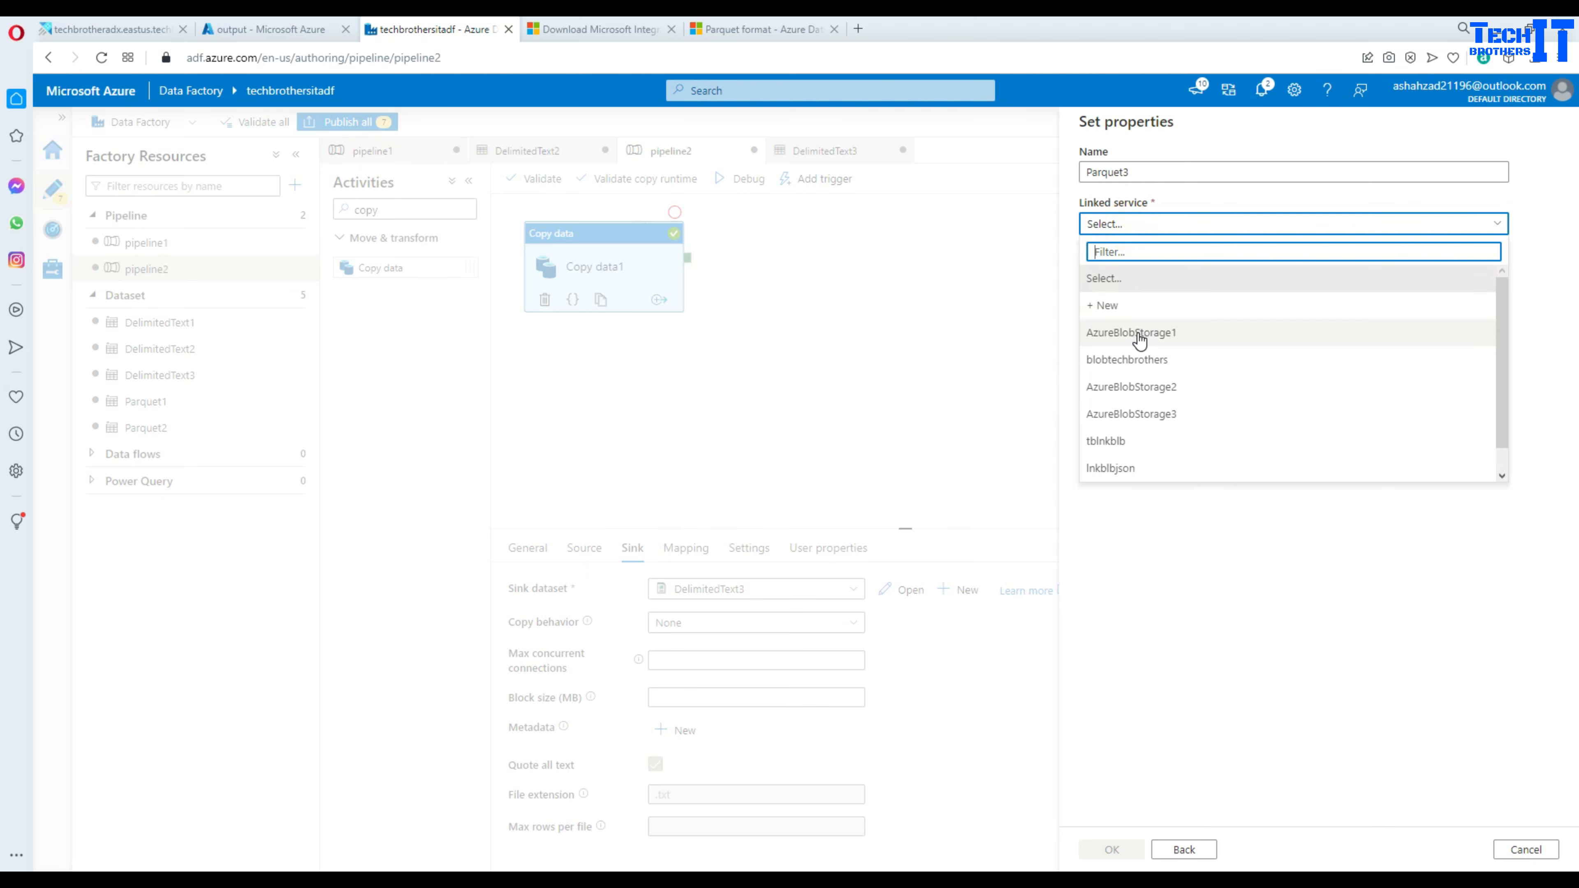
click(1138, 336)
click(1520, 271)
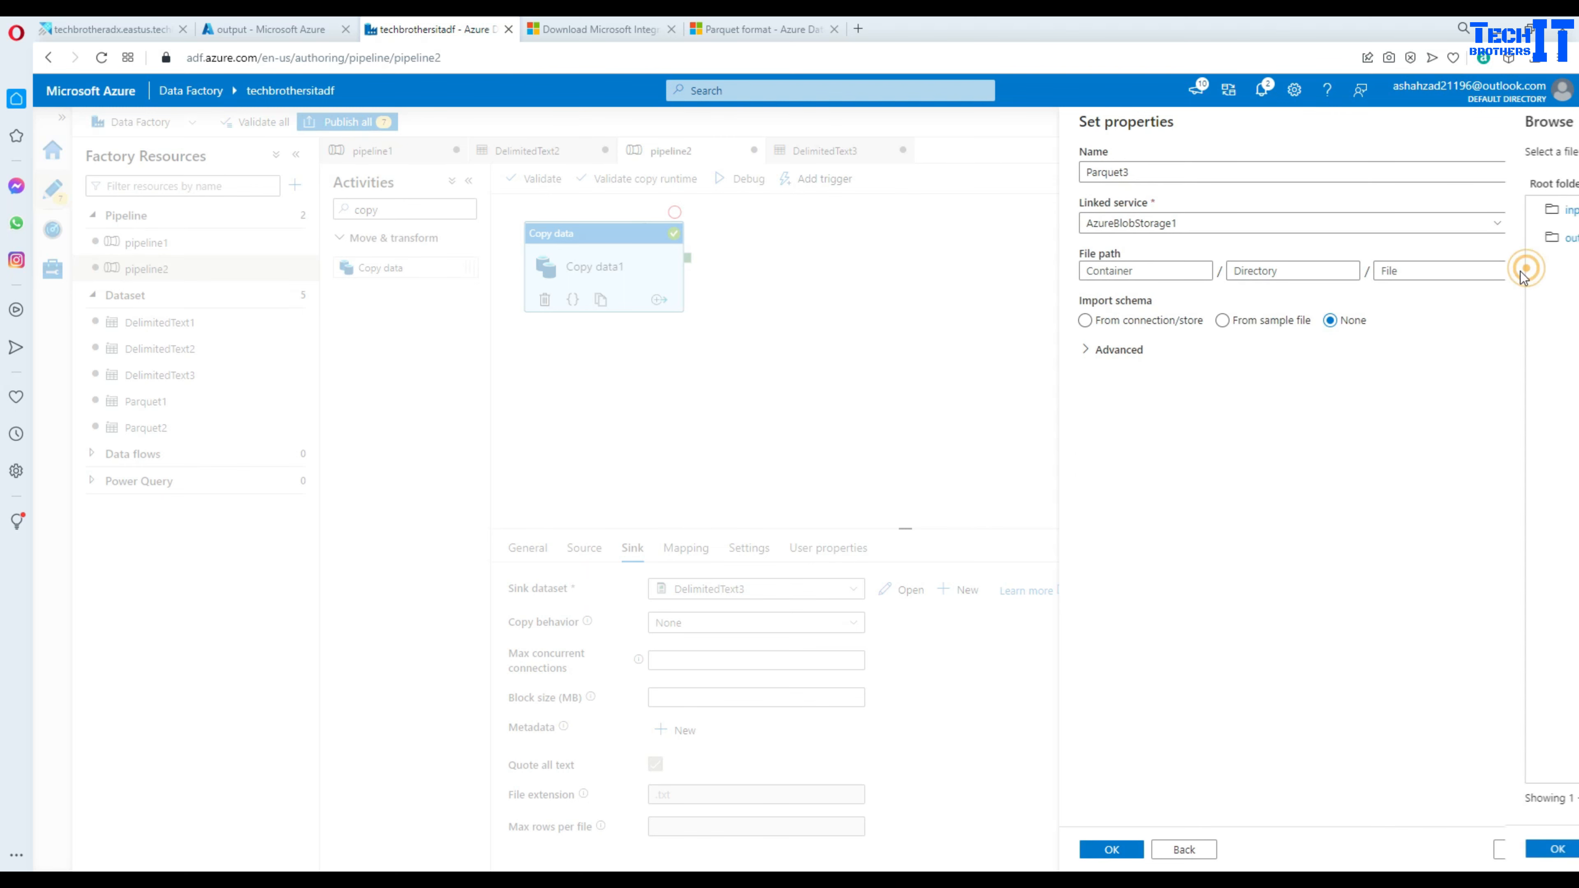
double_click(1127, 239)
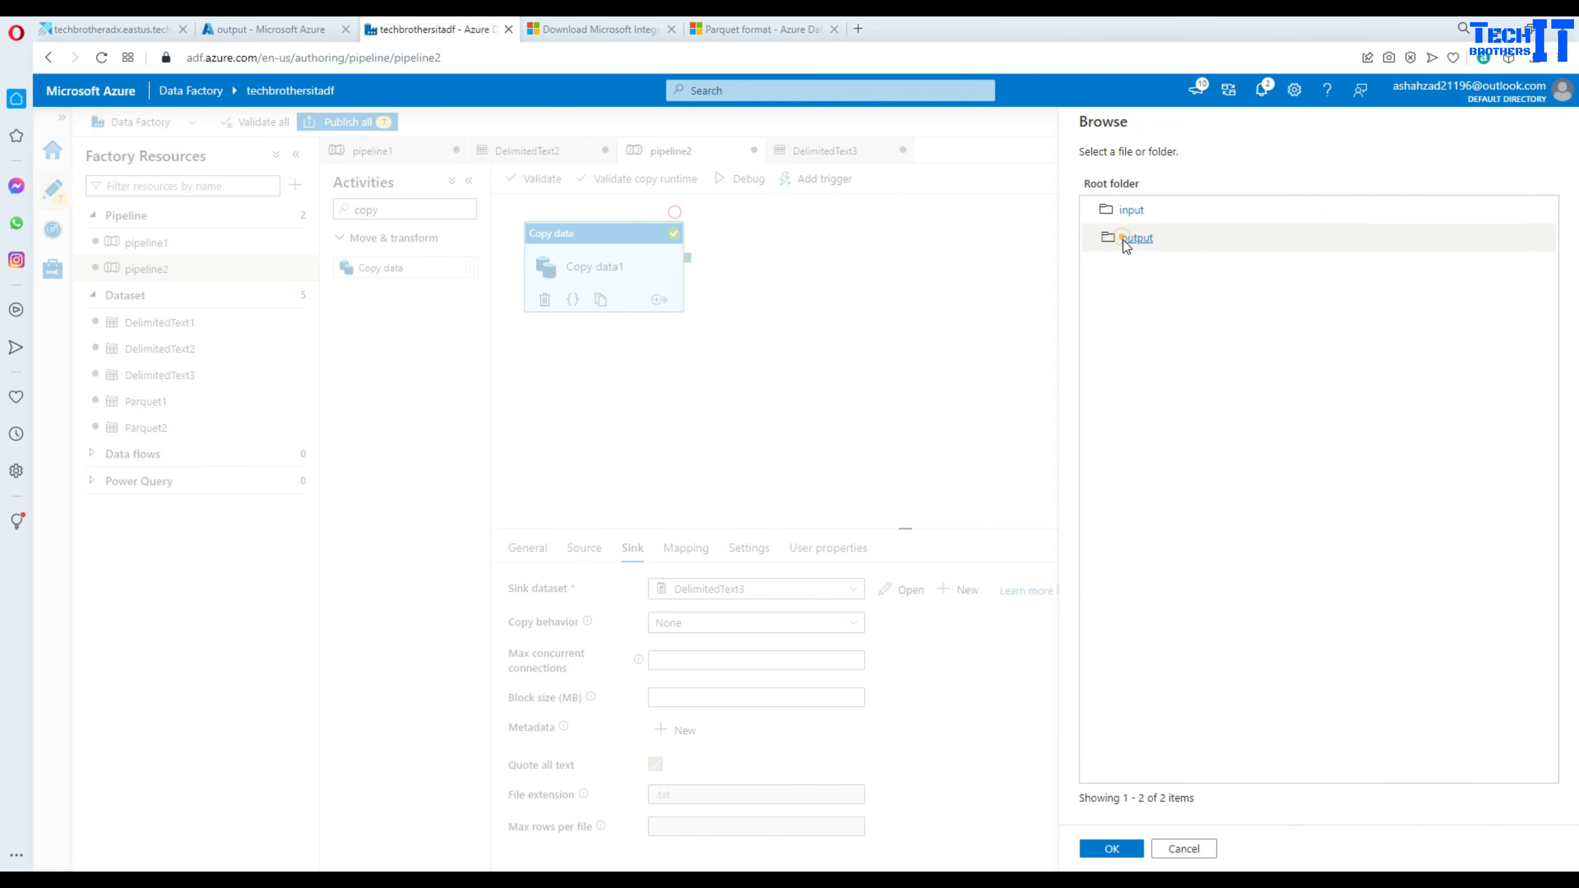
click(1111, 849)
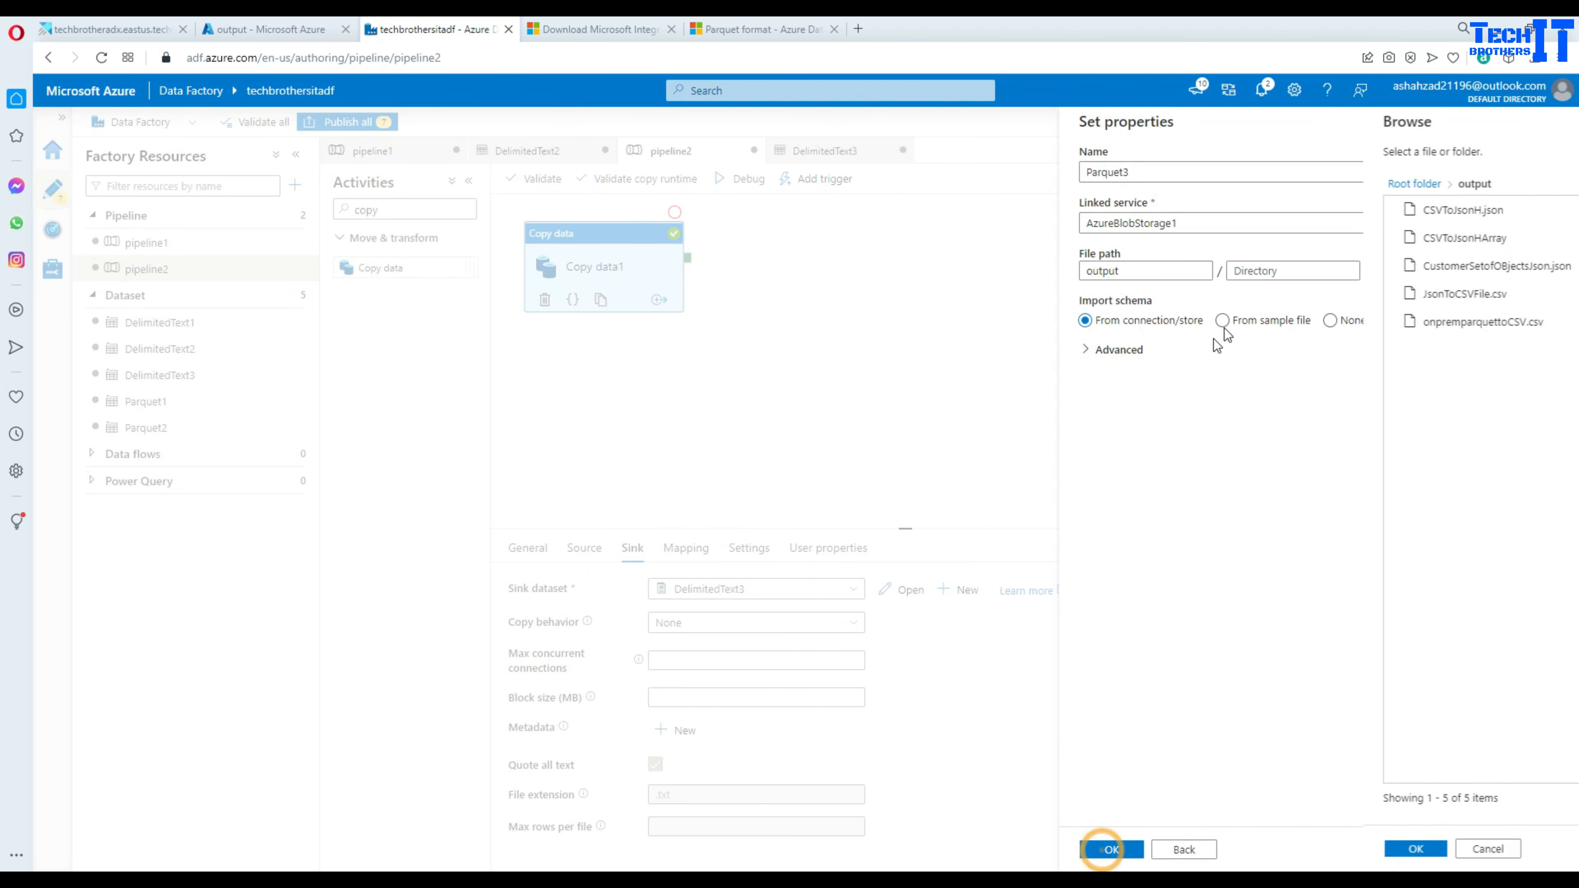
click(1331, 320)
click(1112, 850)
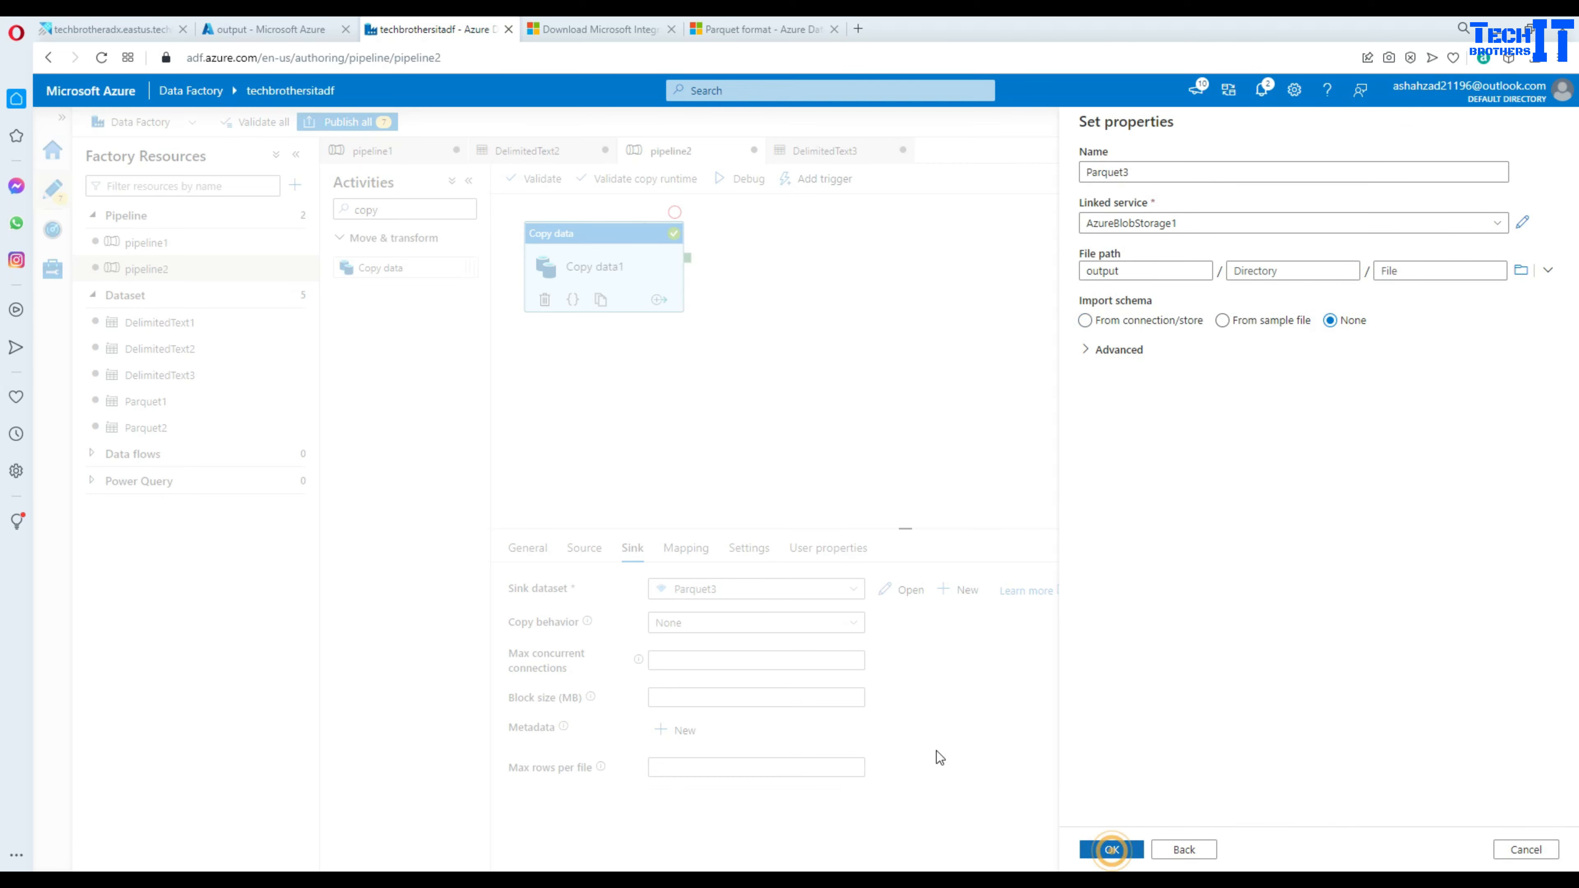
click(899, 588)
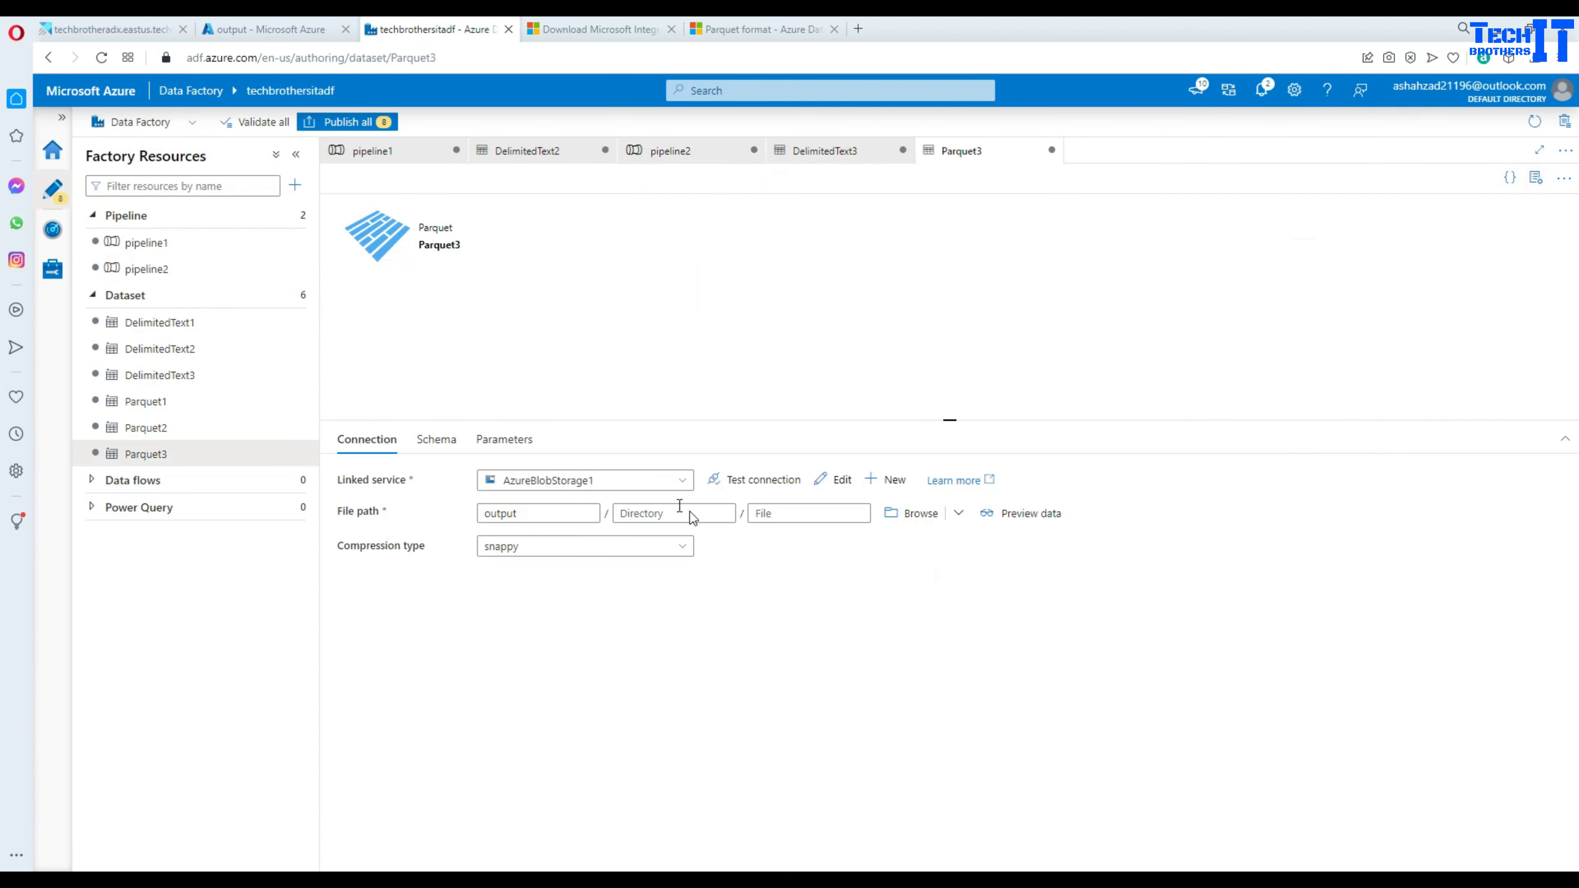
- Set Parquet3's output file name to parquetToParquest.parquet in the output container
click(762, 512)
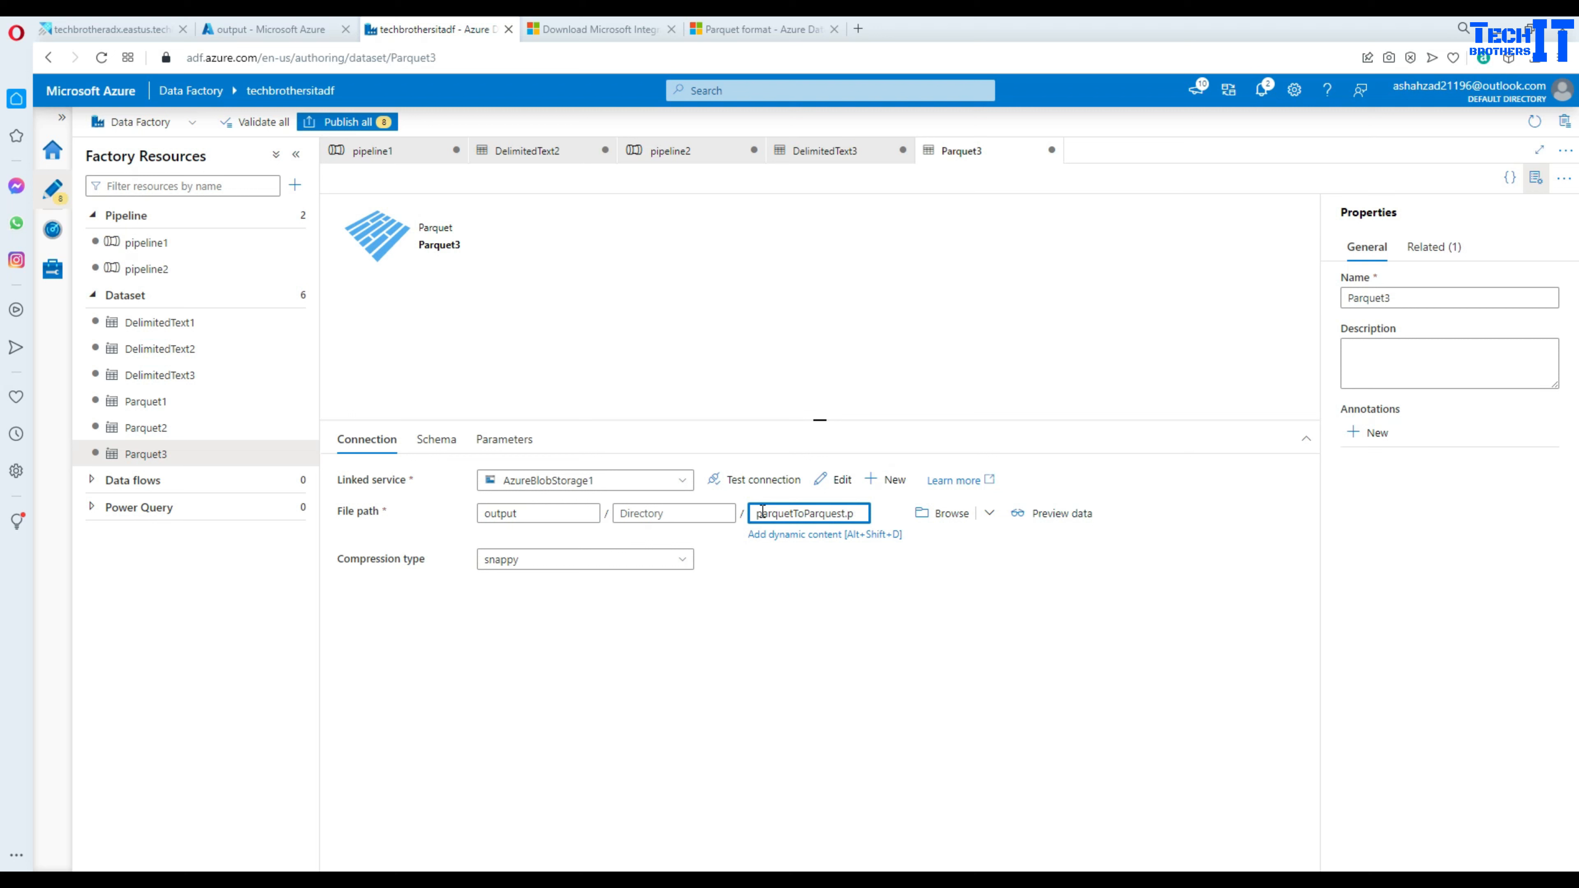
text(quet)
click(783, 625)
drag(525, 514, 483, 514)
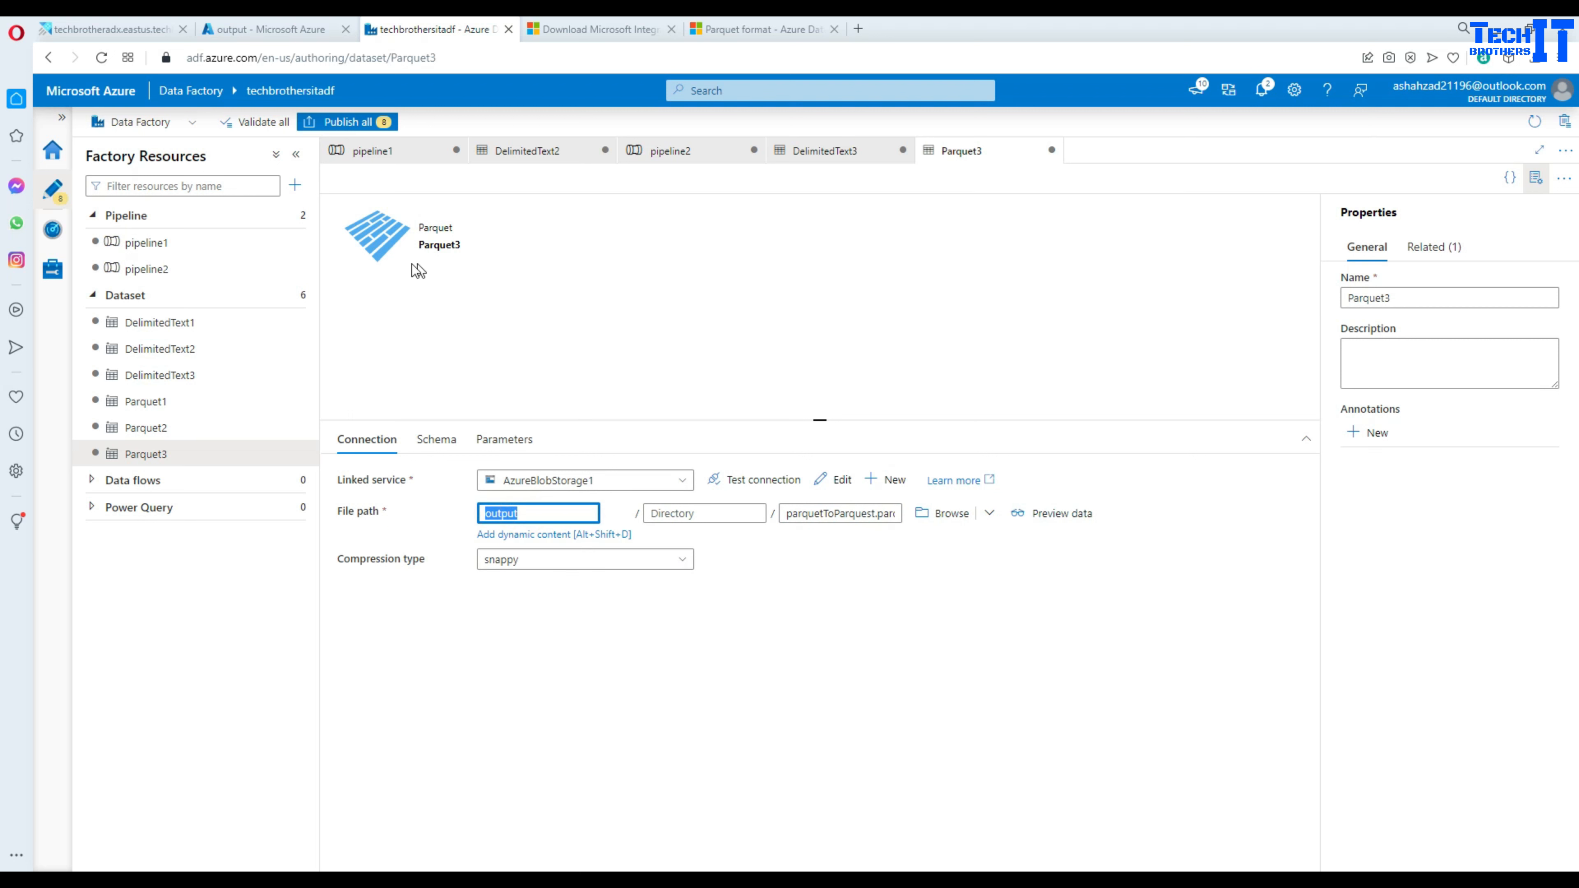
click(675, 280)
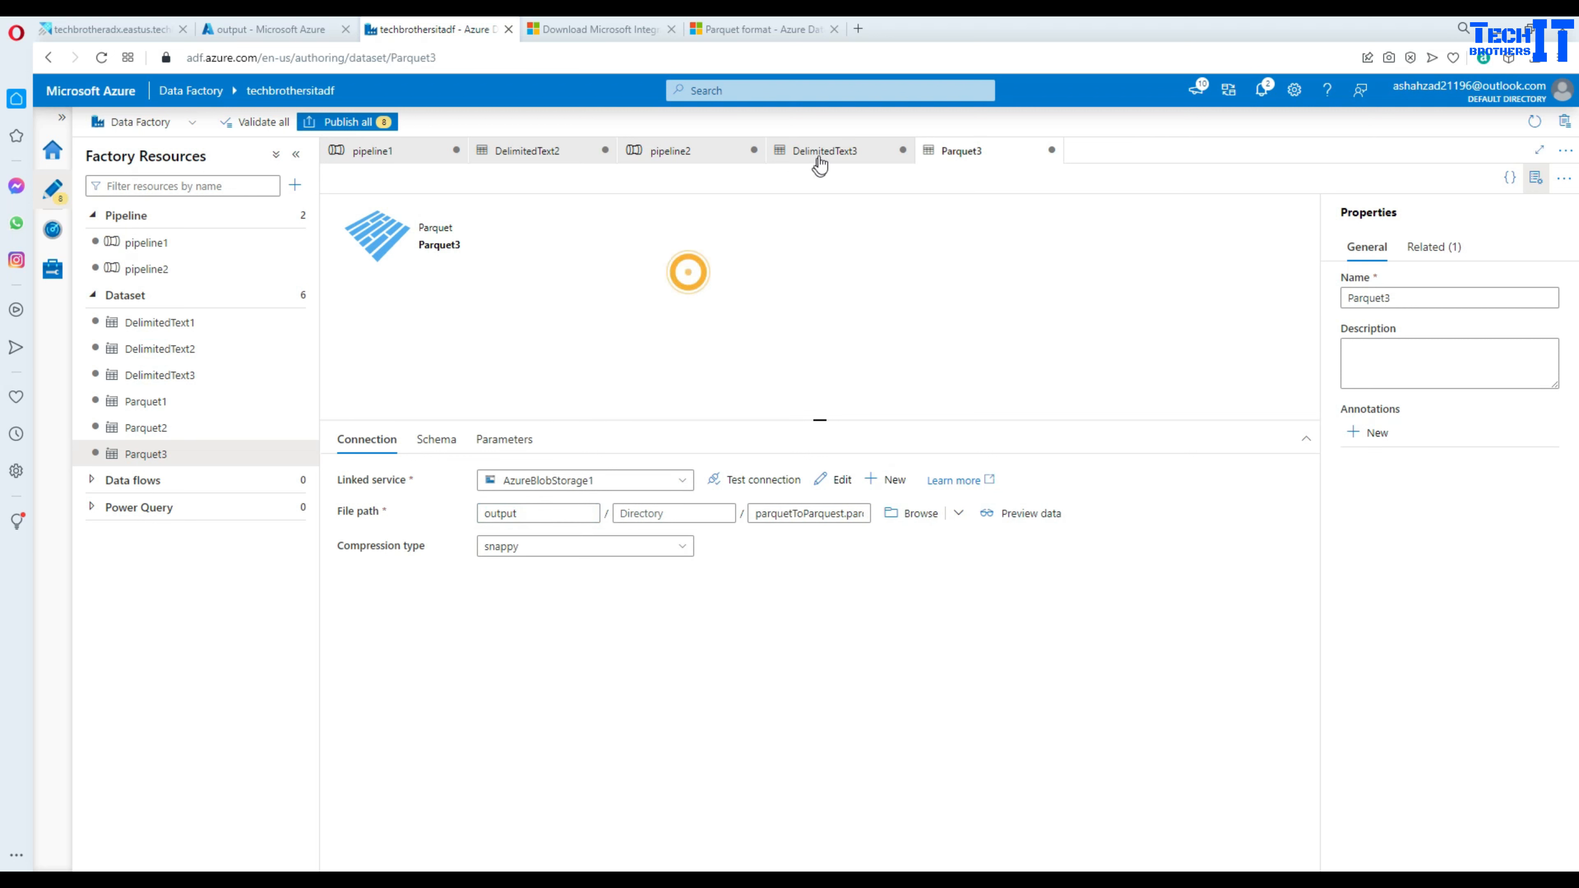
click(696, 150)
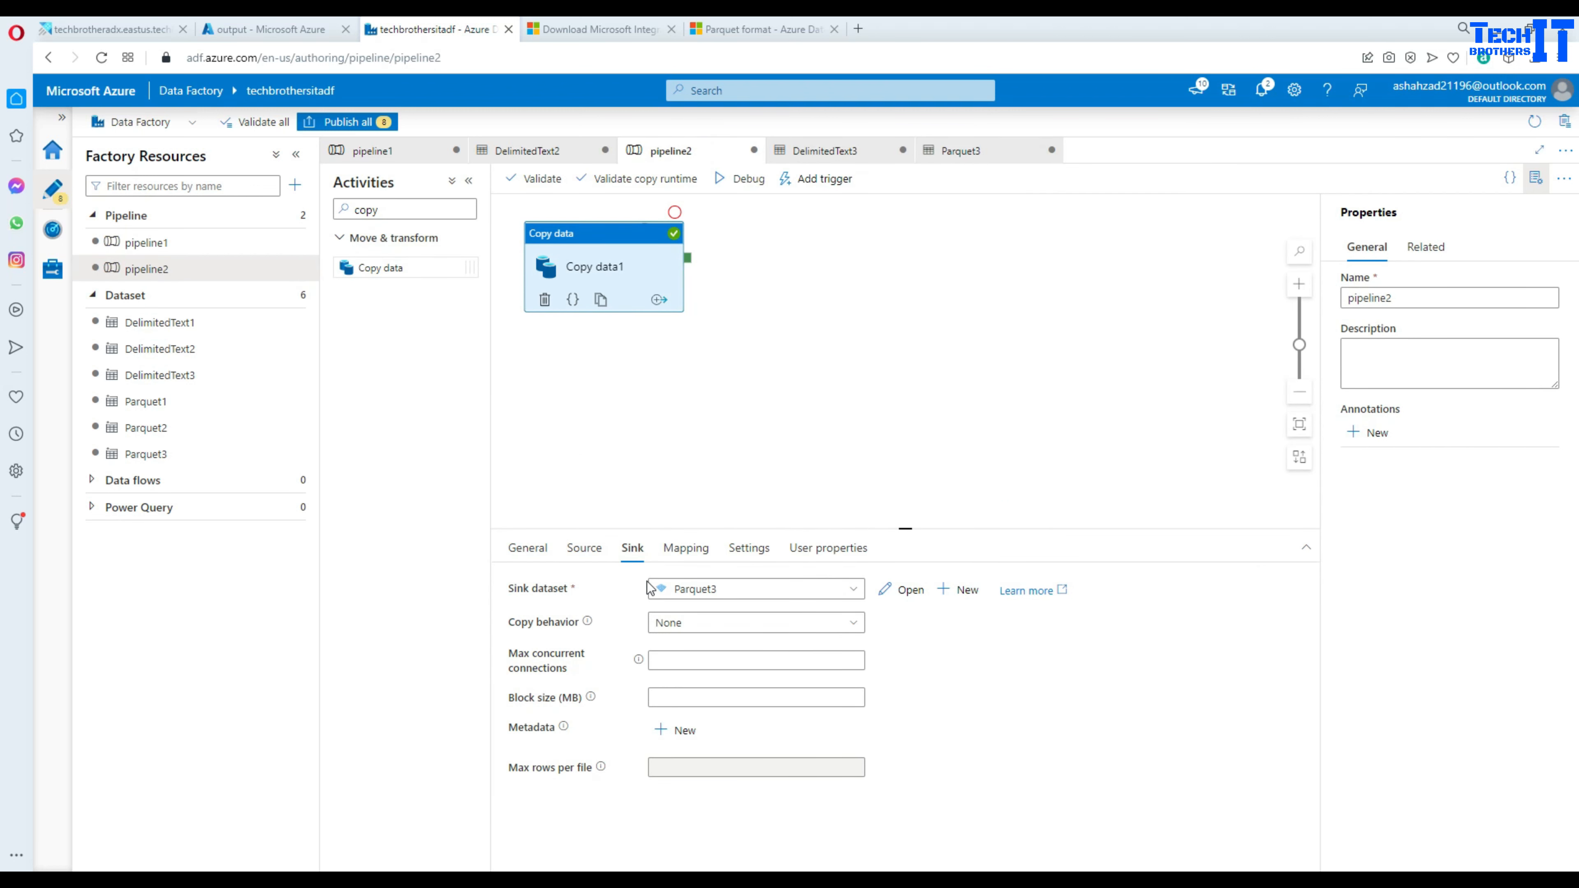
- Debug-run pipeline2, confirm the run succeeded, and go to the output container's blob list
click(749, 180)
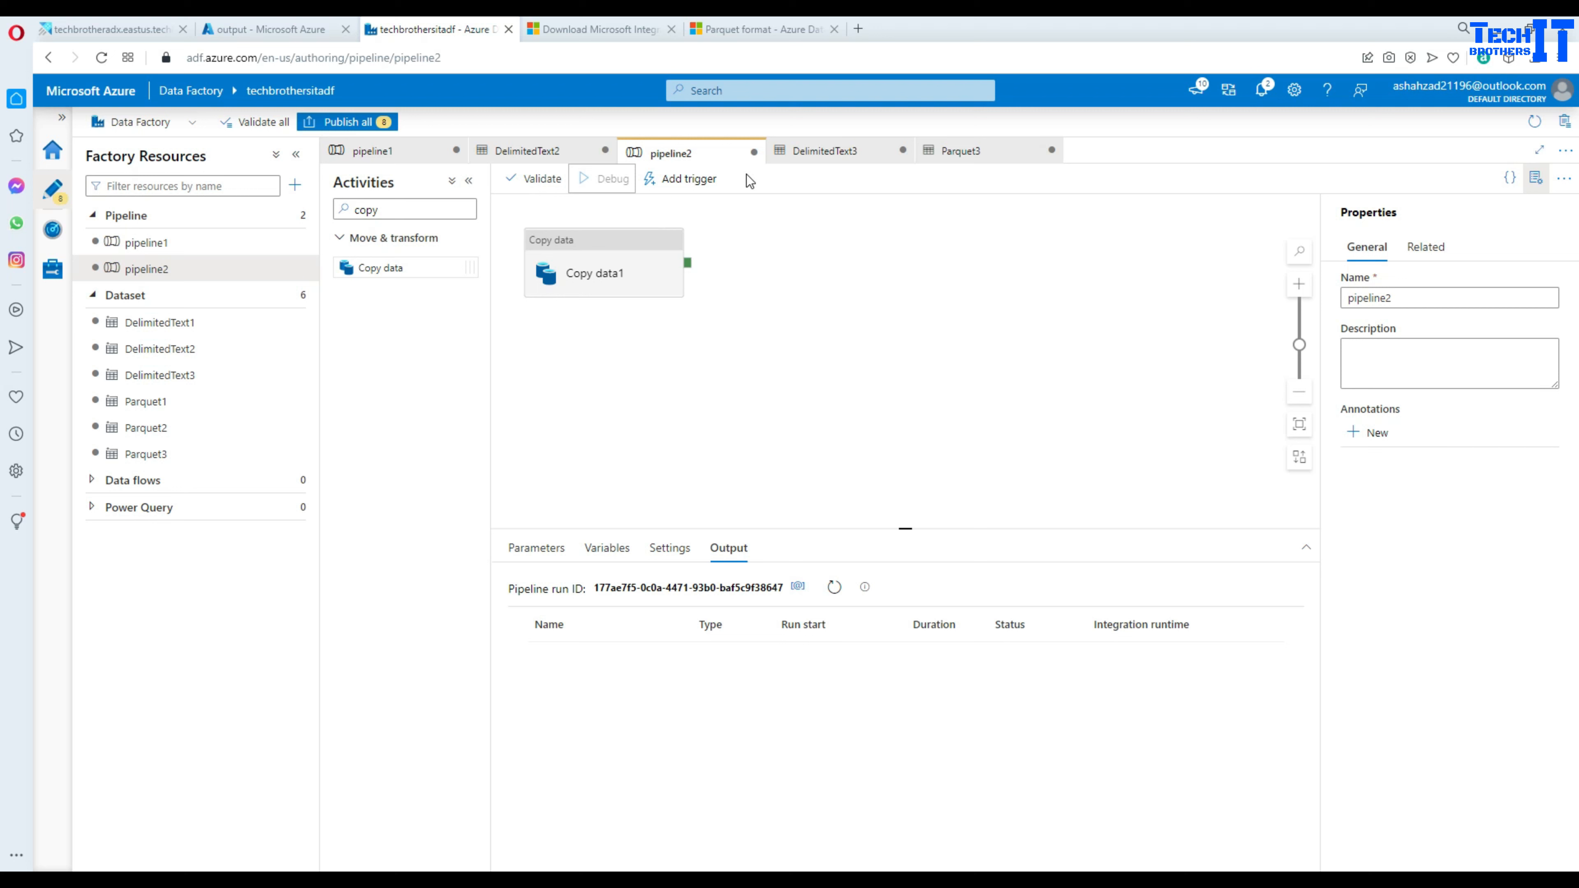
click(834, 588)
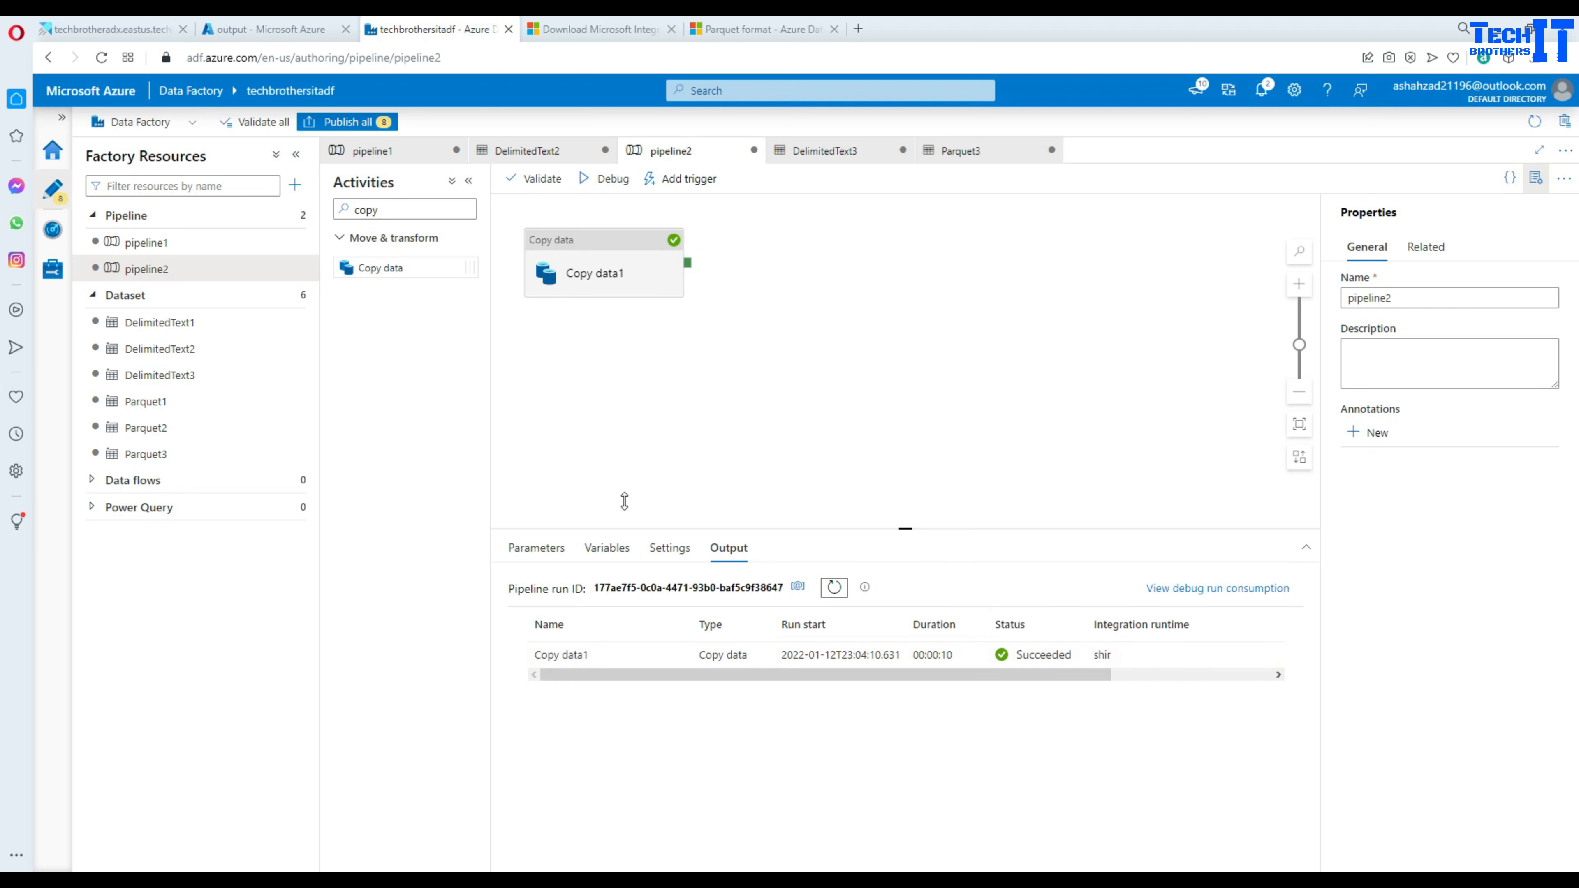
click(274, 30)
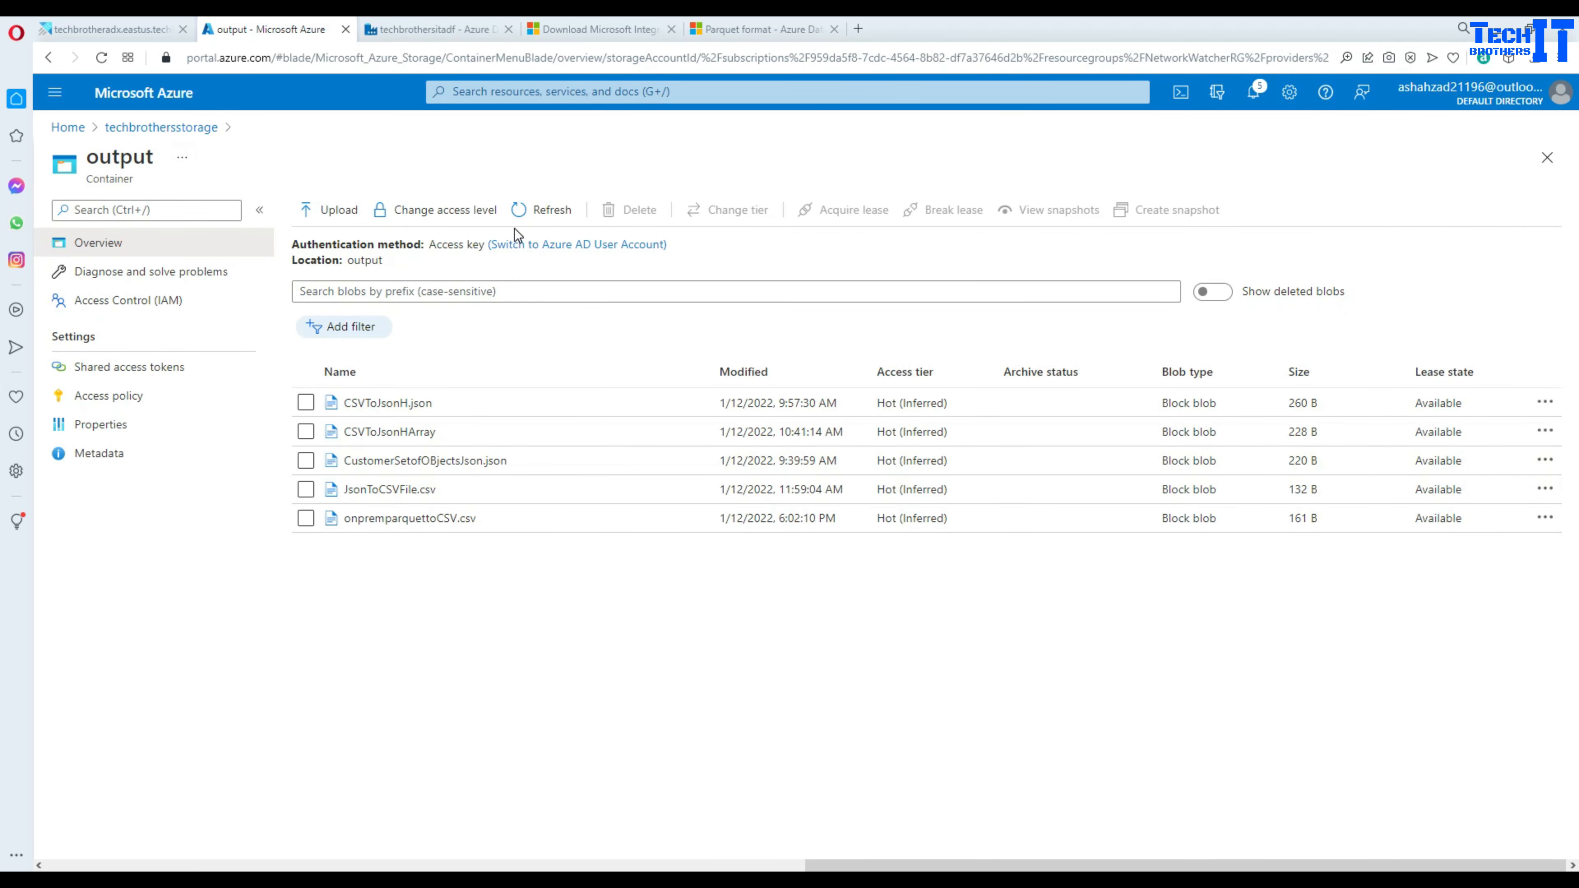
- Refresh the output container and check the new 1.1 KiB parquetToParquest.parquet's raw contents
click(540, 208)
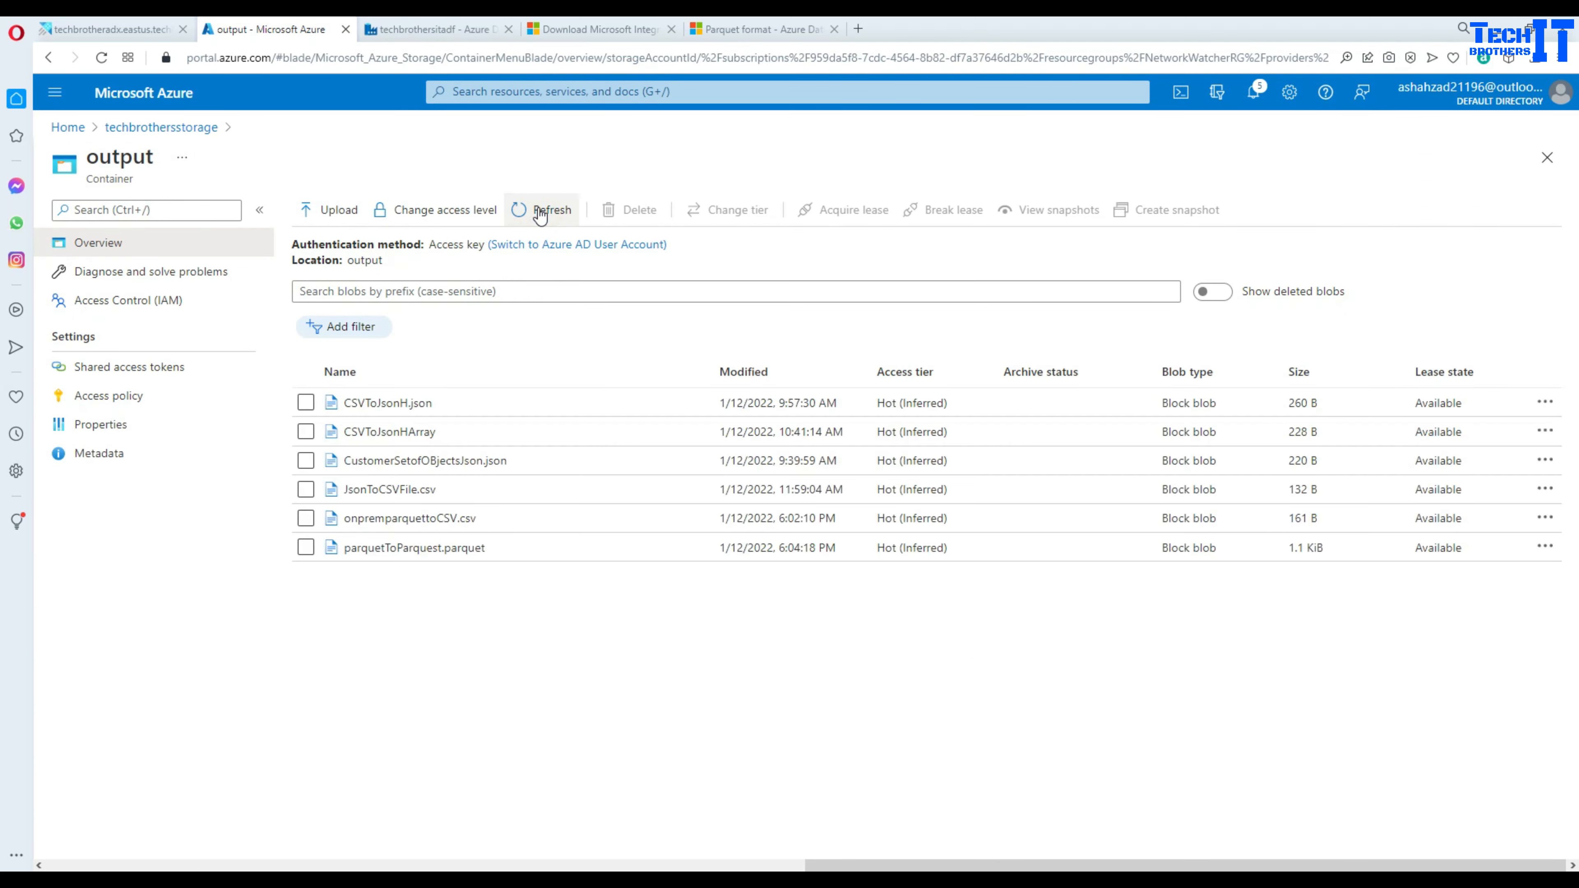
click(407, 549)
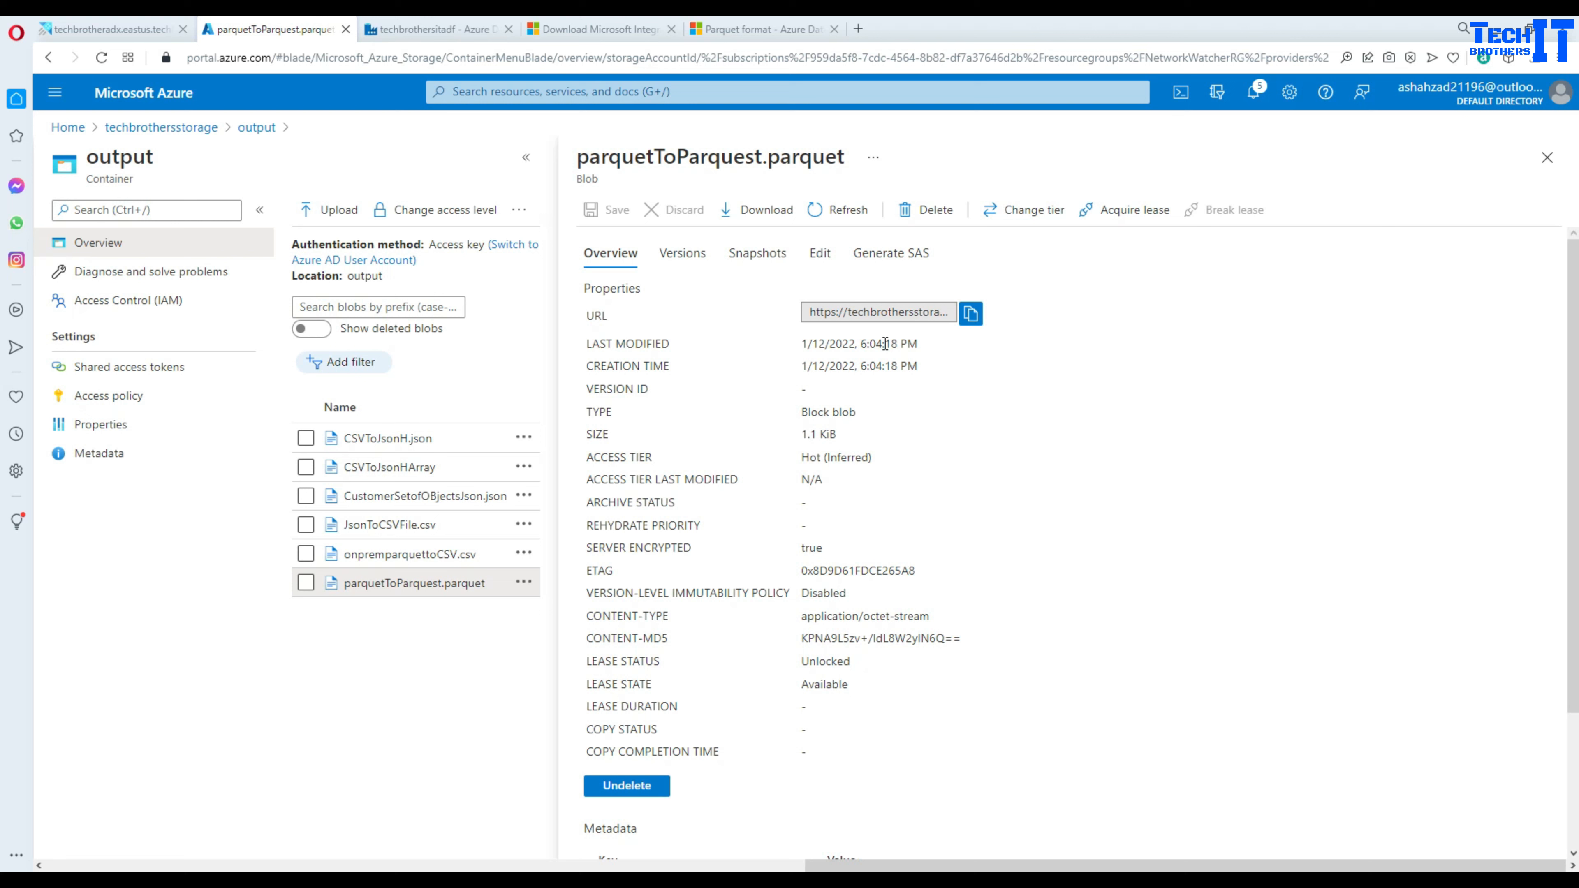
click(820, 253)
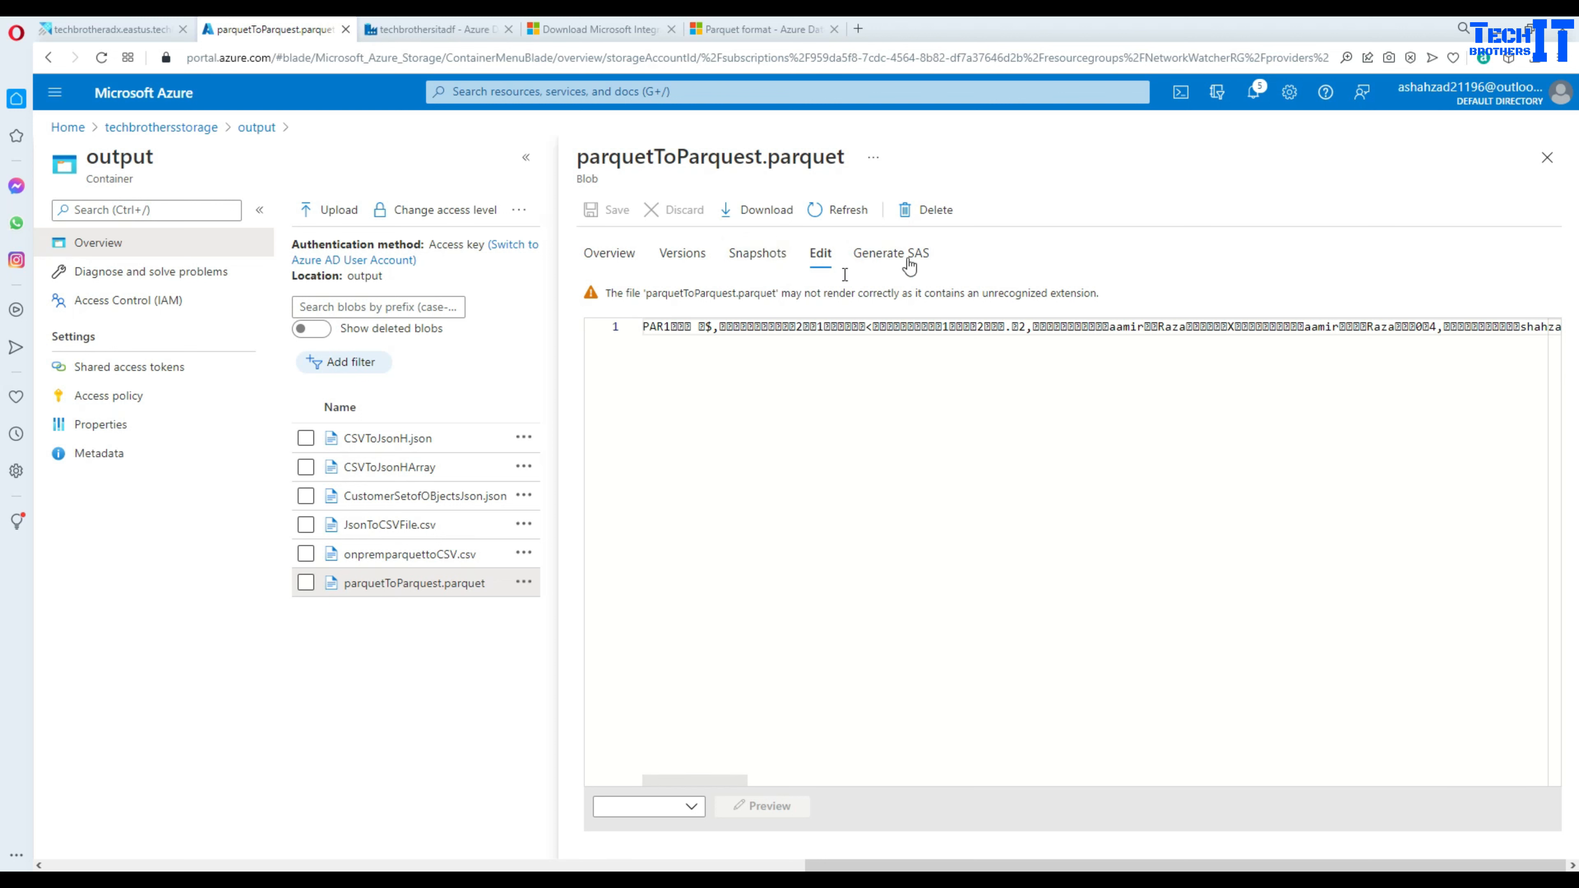
click(1547, 157)
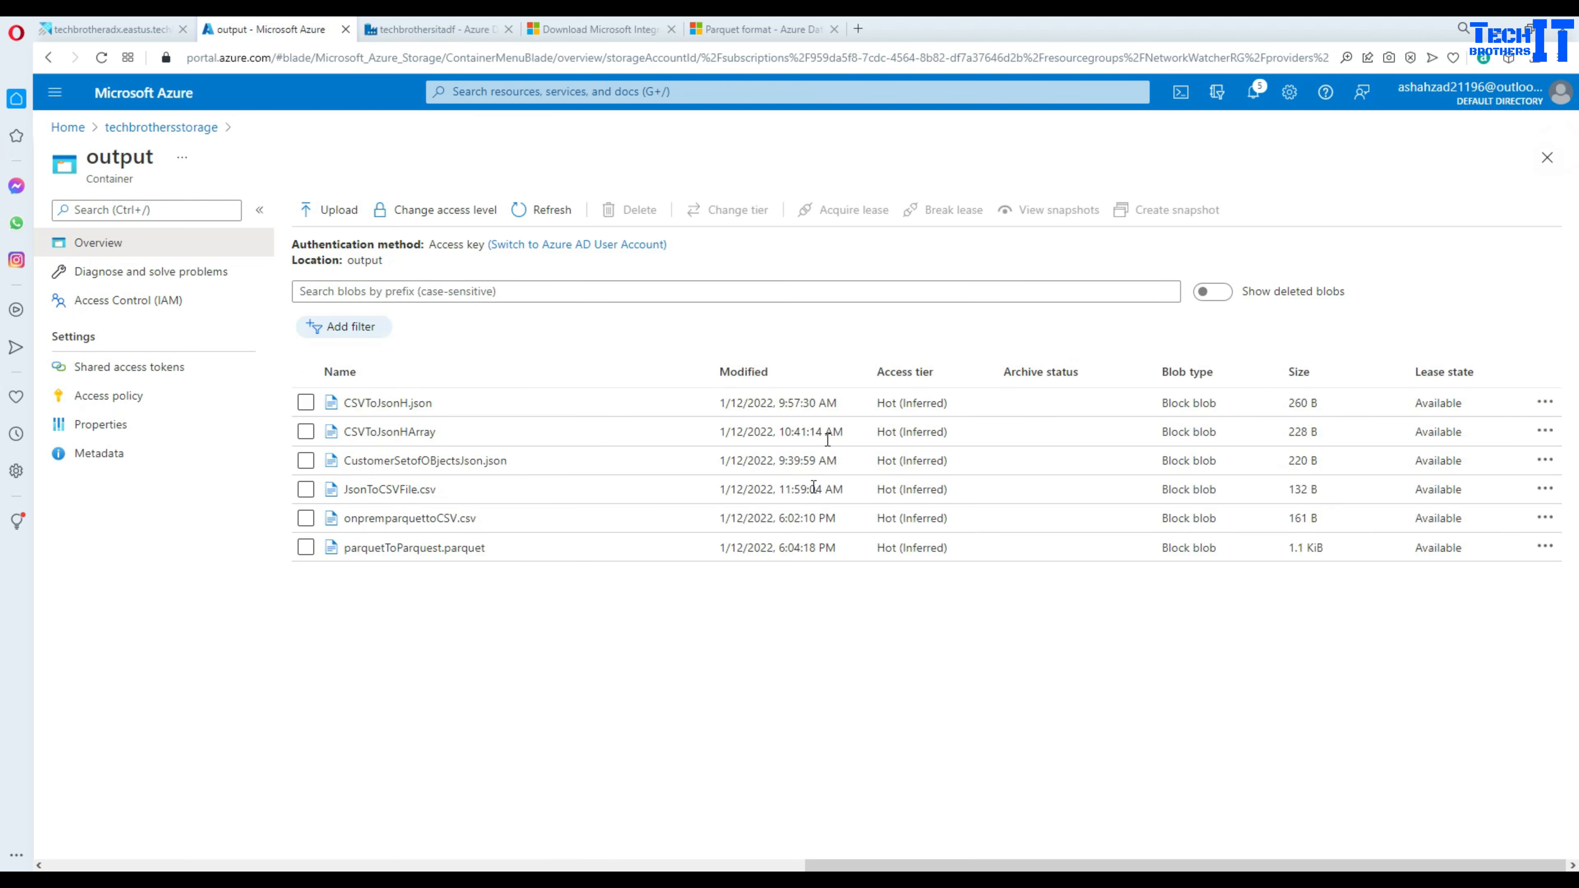
click(748, 29)
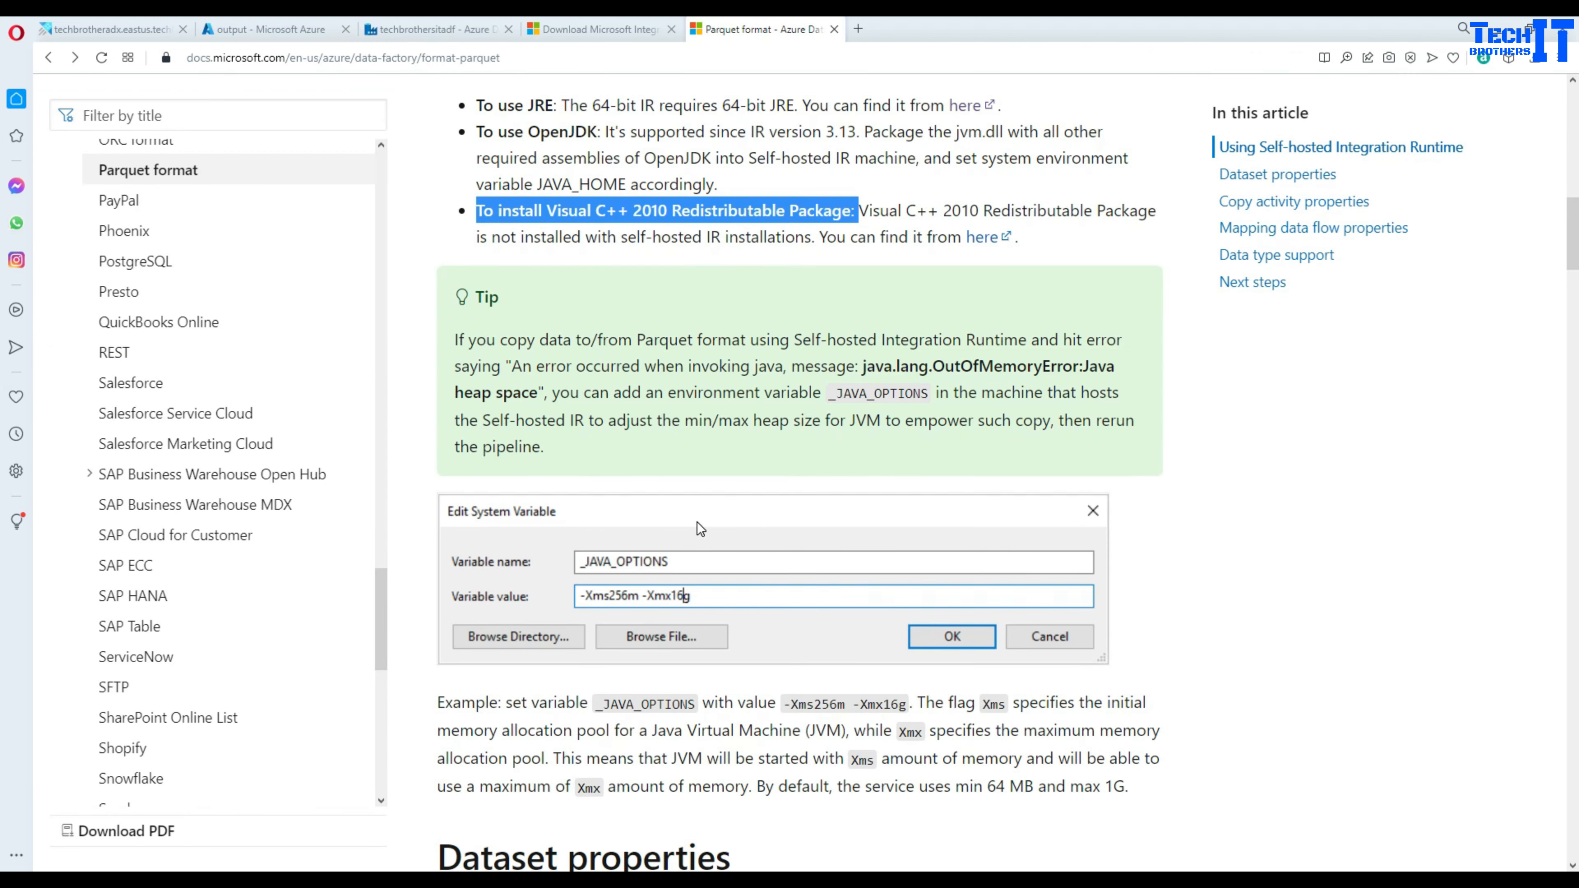
scroll(693, 524, up, 7)
scroll(684, 509, down, 1)
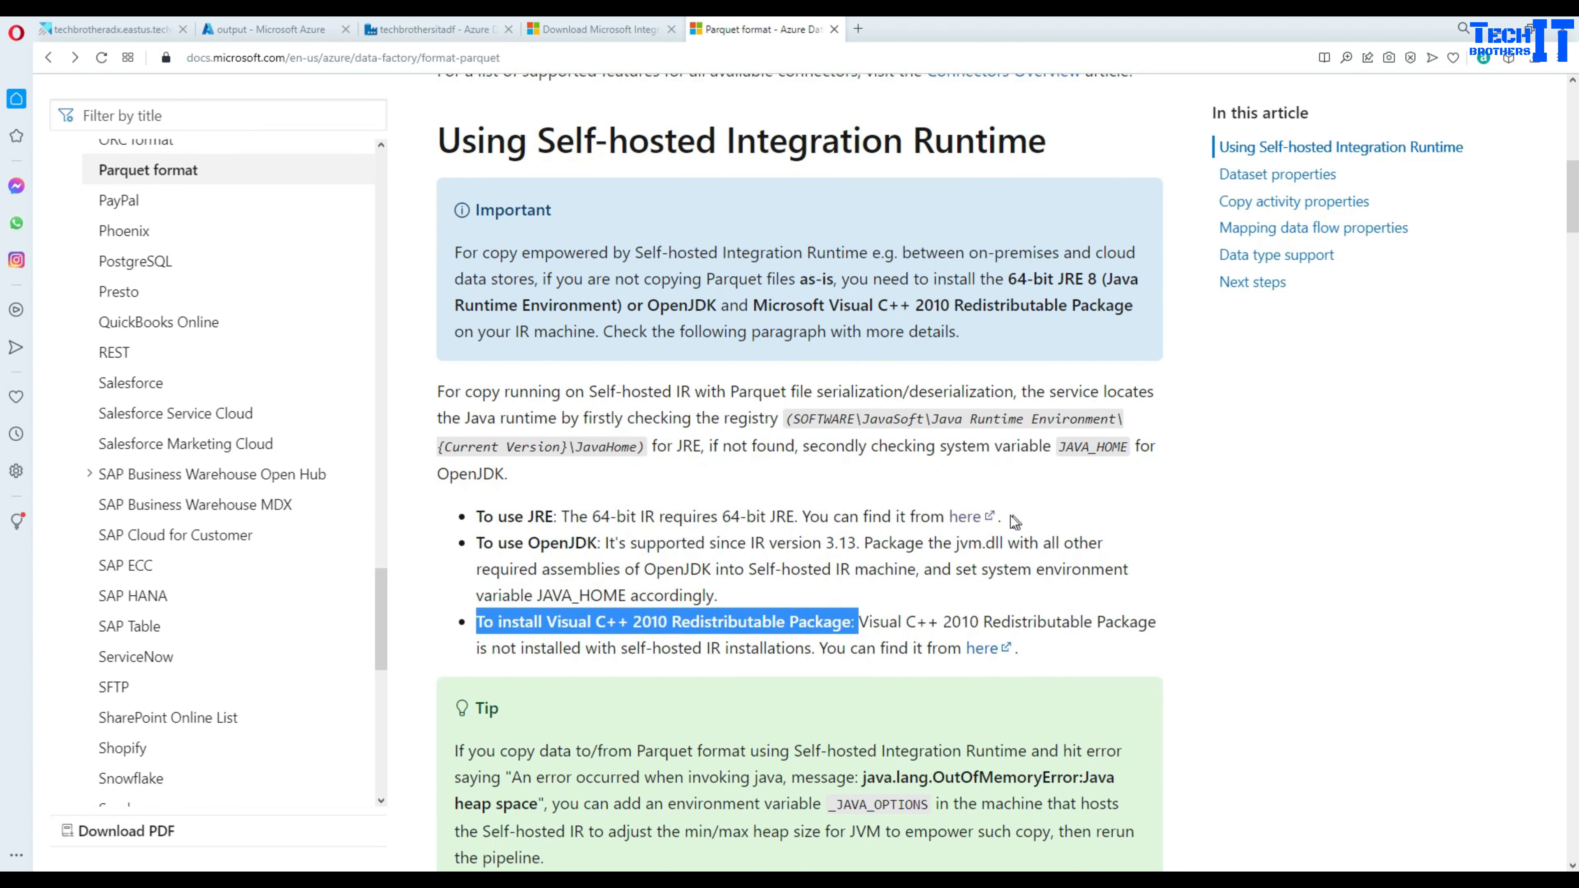
drag(1014, 519, 616, 563)
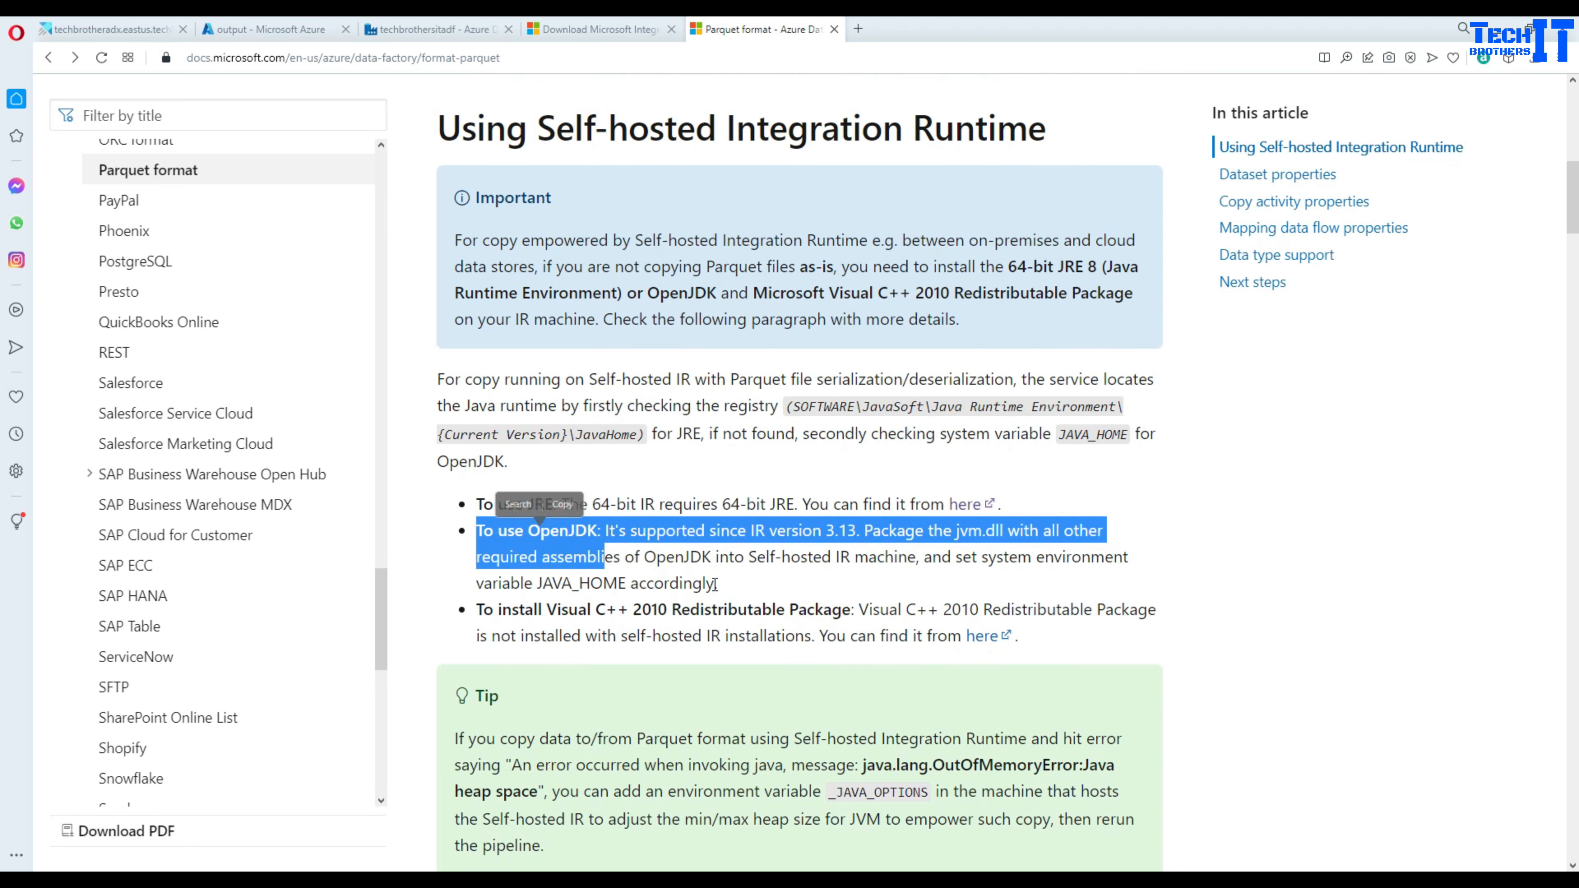
scroll(722, 579, down, 2)
click(722, 439)
drag(719, 434, 476, 378)
double_click(540, 353)
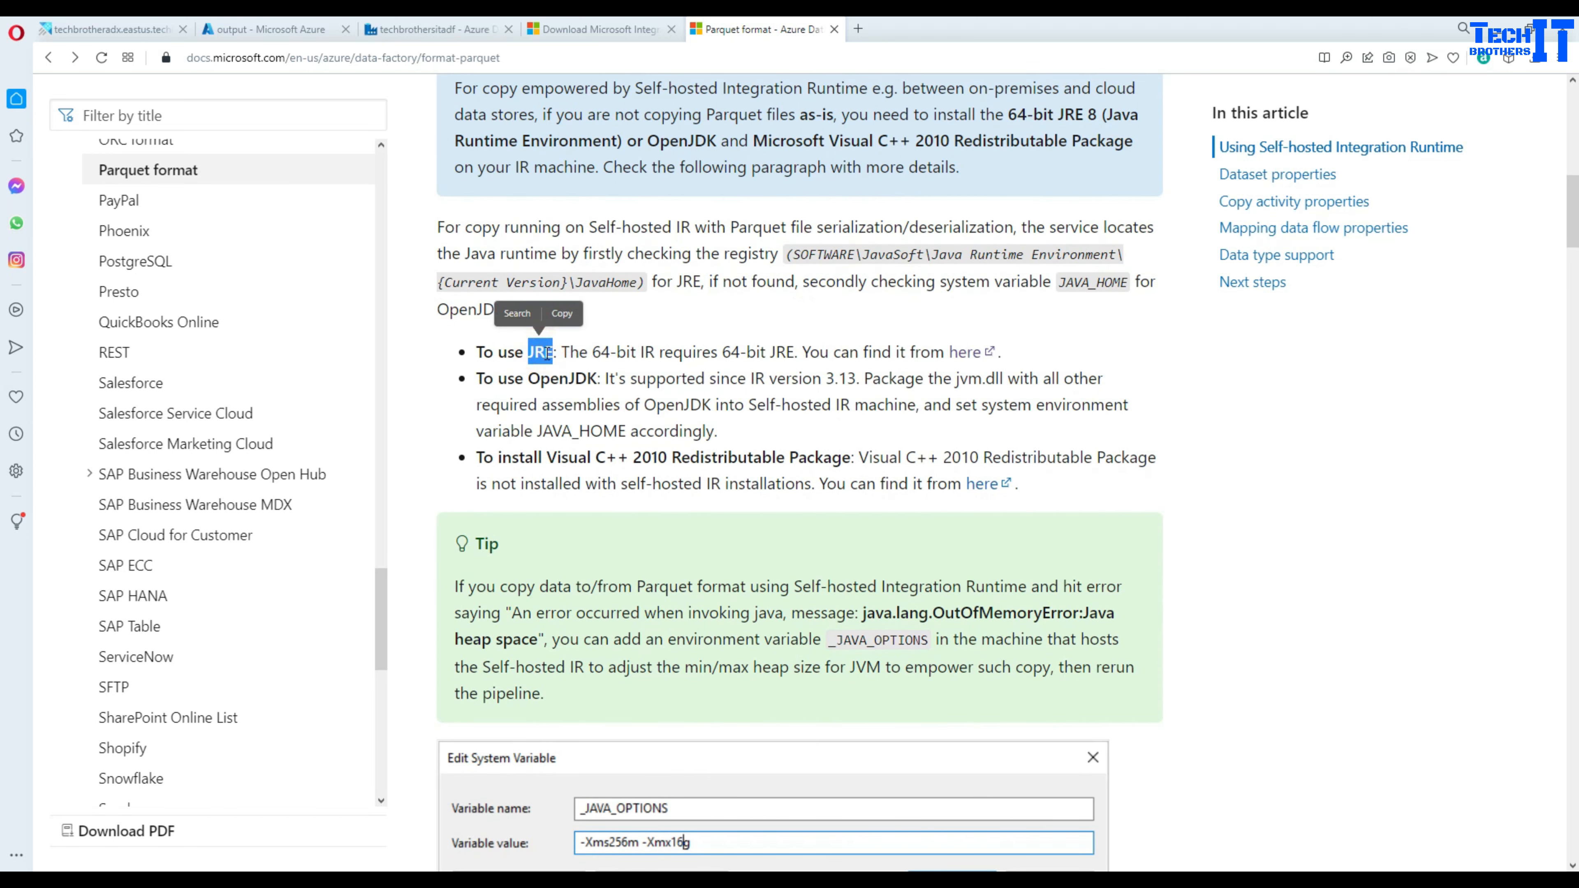
drag(719, 433, 477, 377)
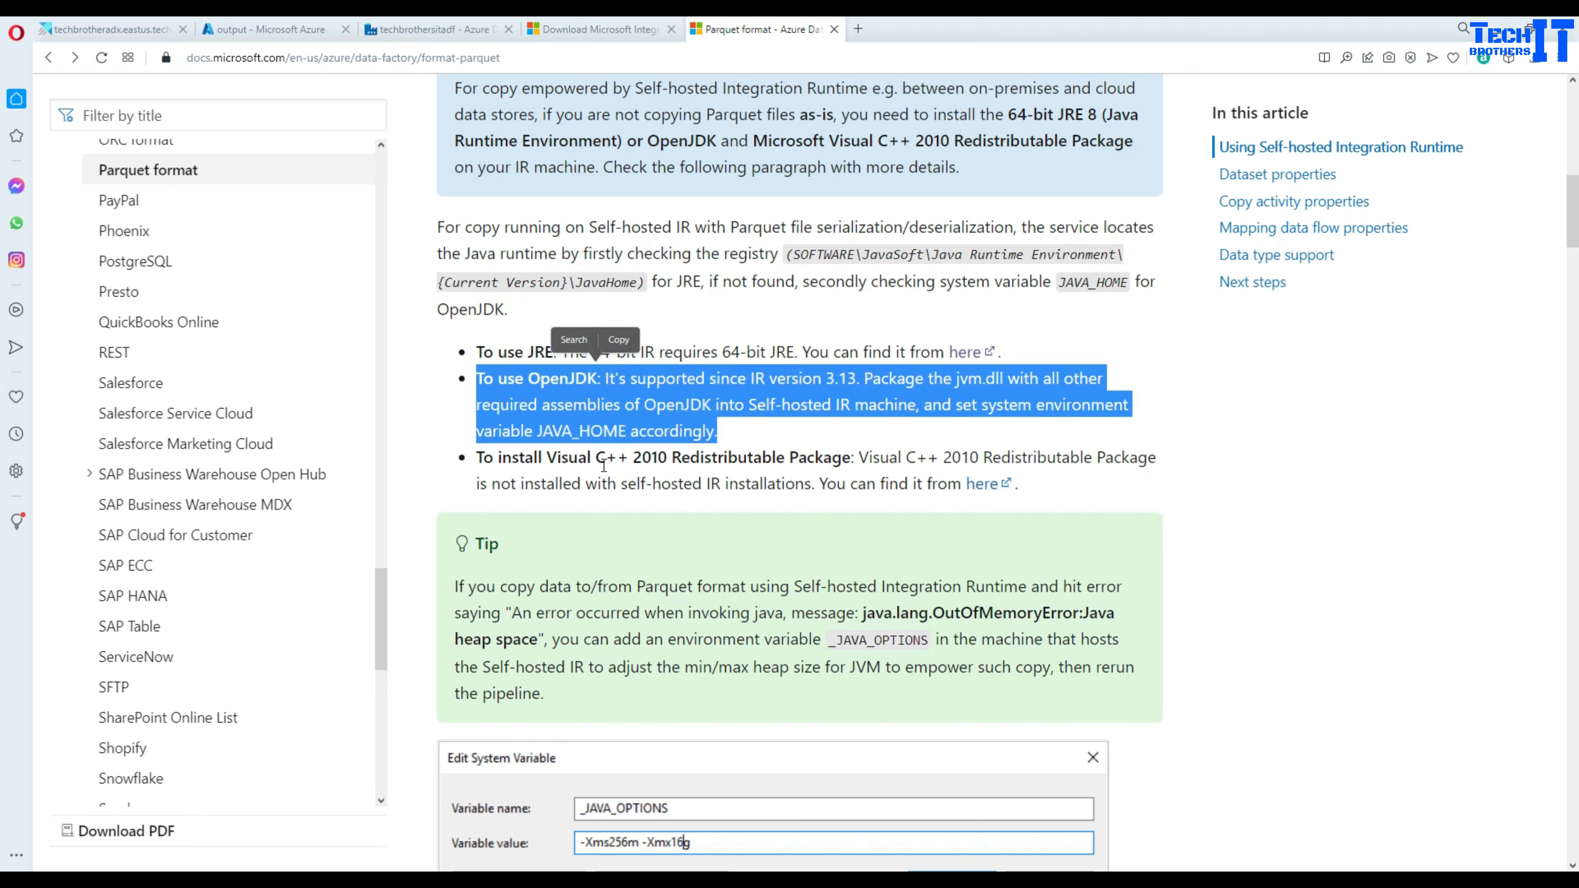
double_click(653, 457)
double_click(706, 458)
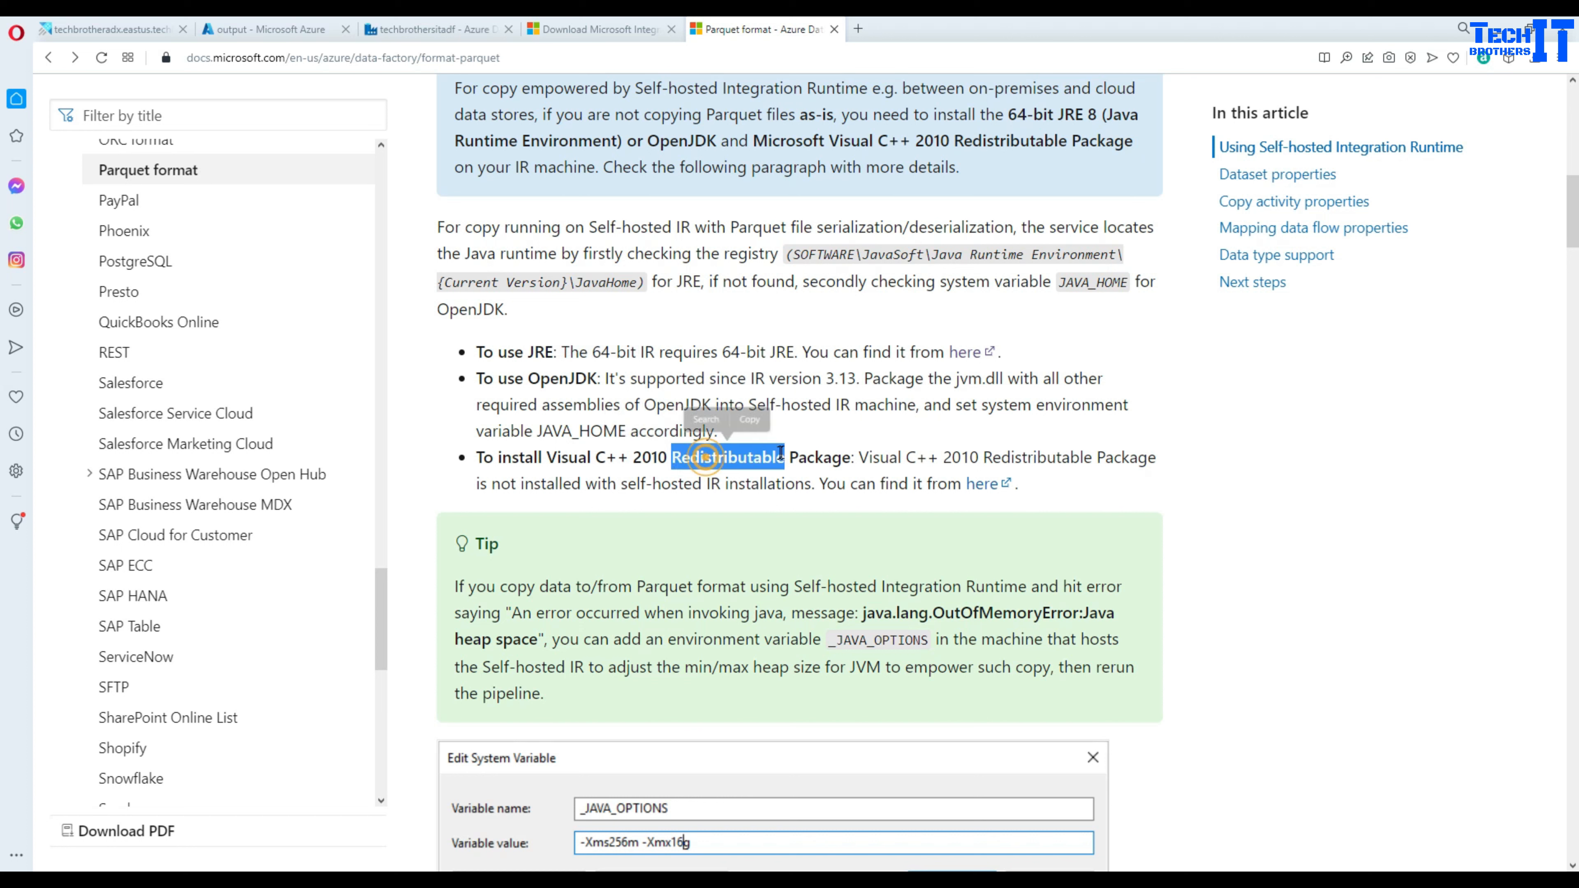
click(808, 451)
double_click(765, 456)
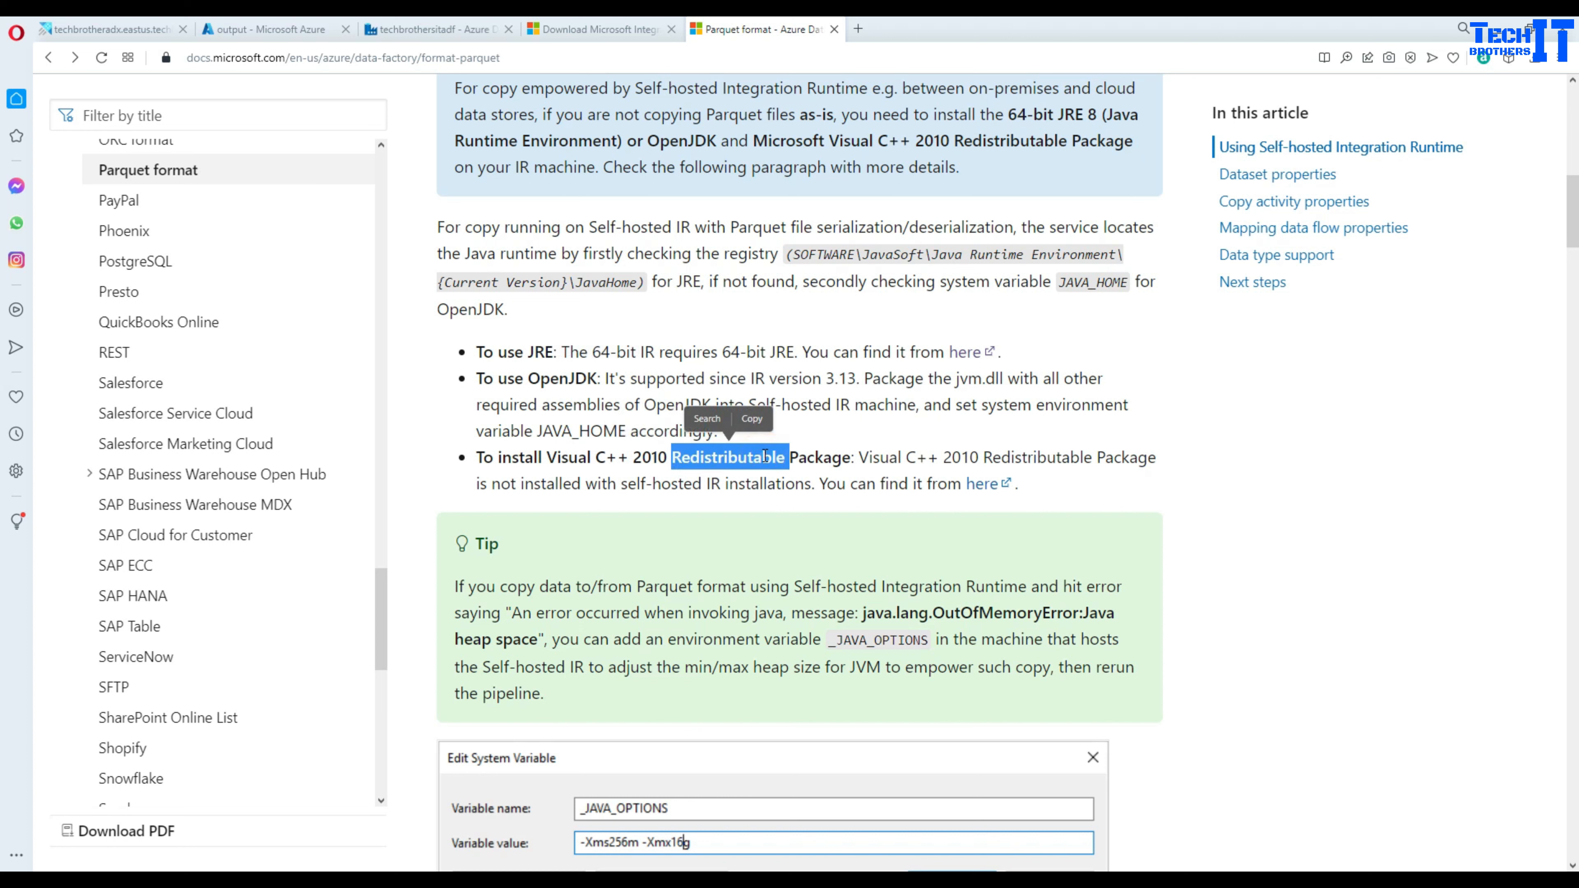
click(734, 459)
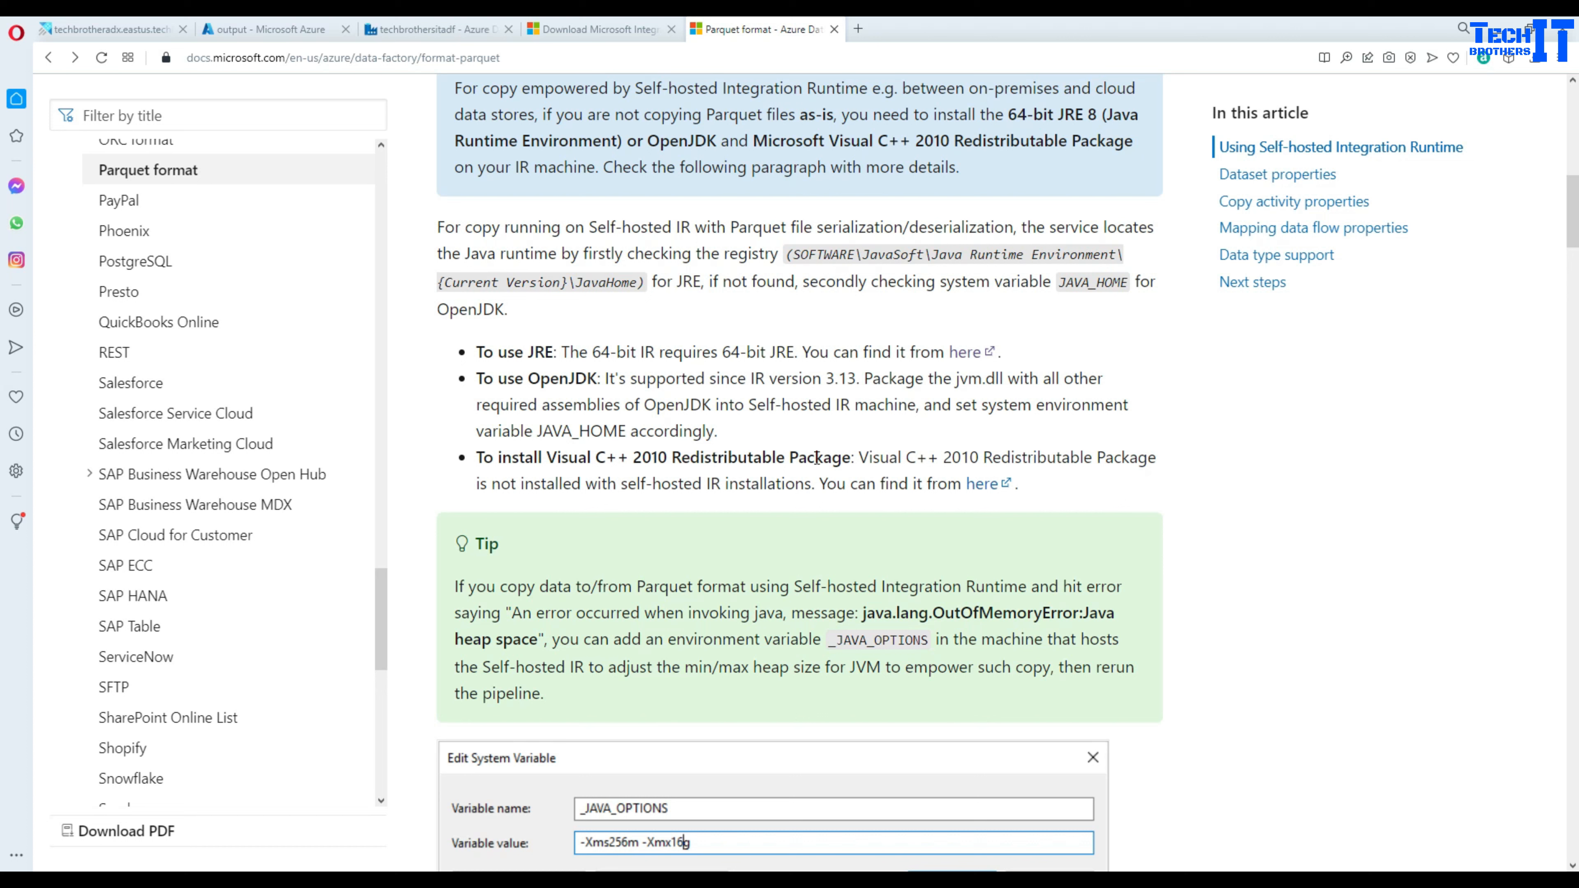
drag(856, 457, 468, 467)
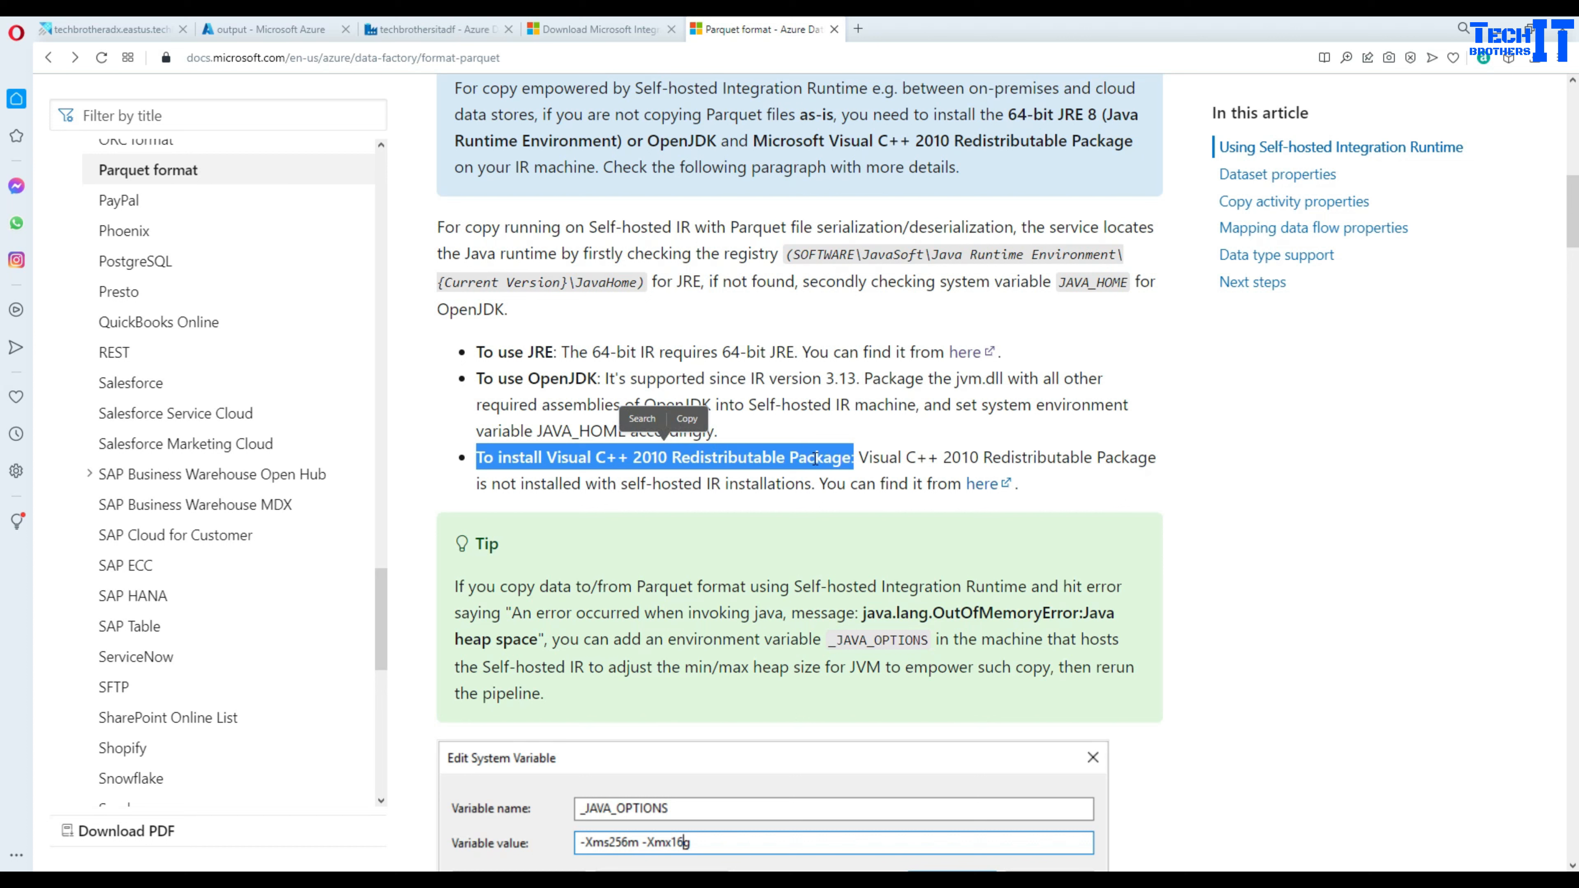
scroll(802, 461, down, 3)
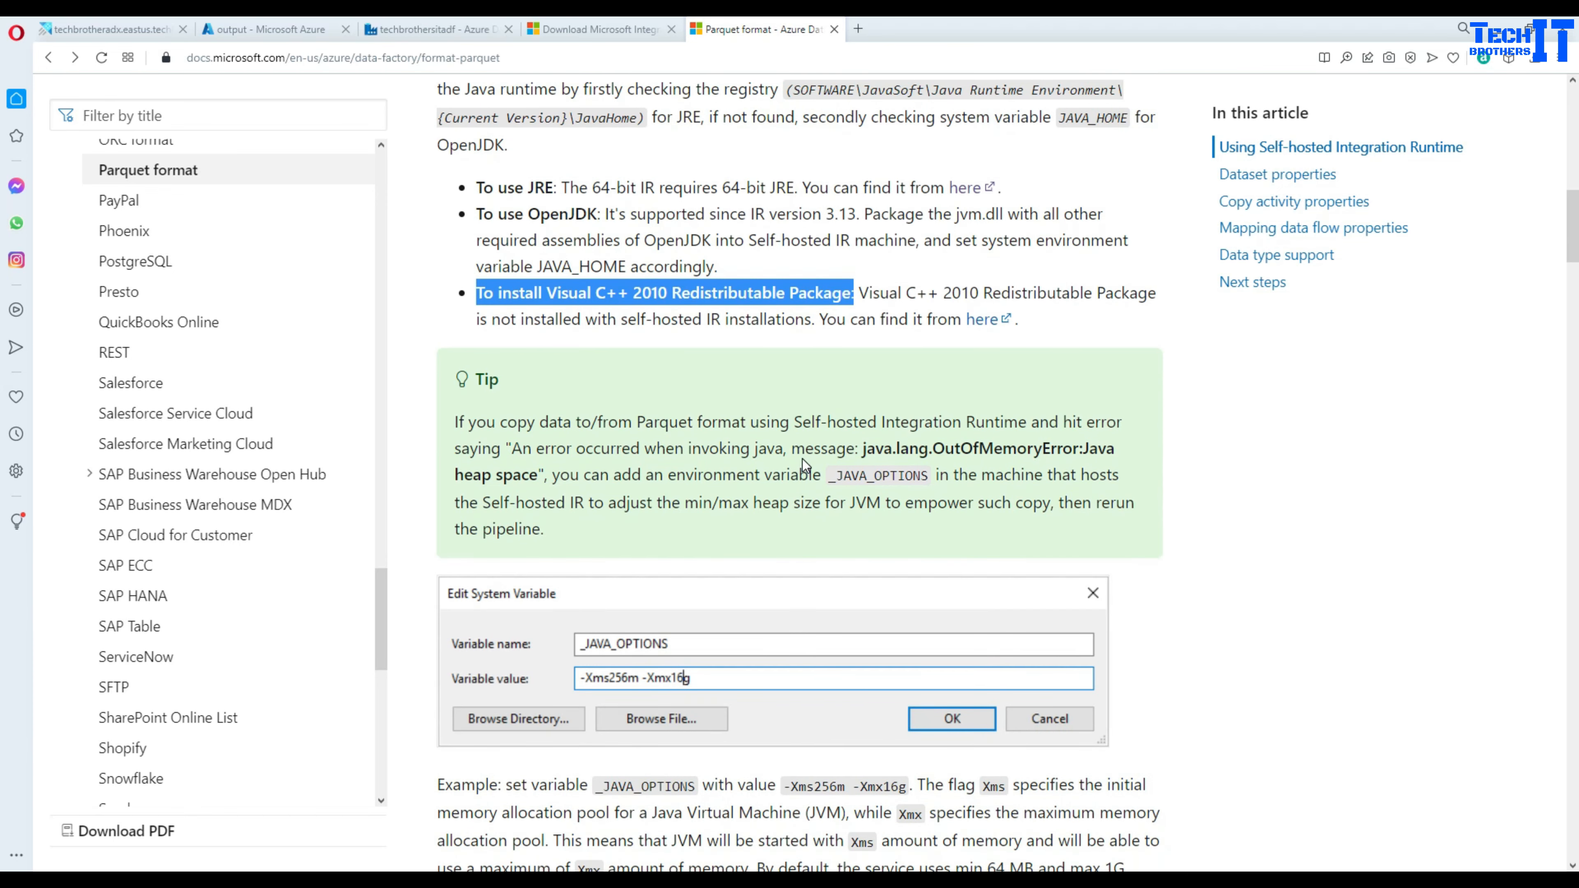
scroll(802, 462, down, 4)
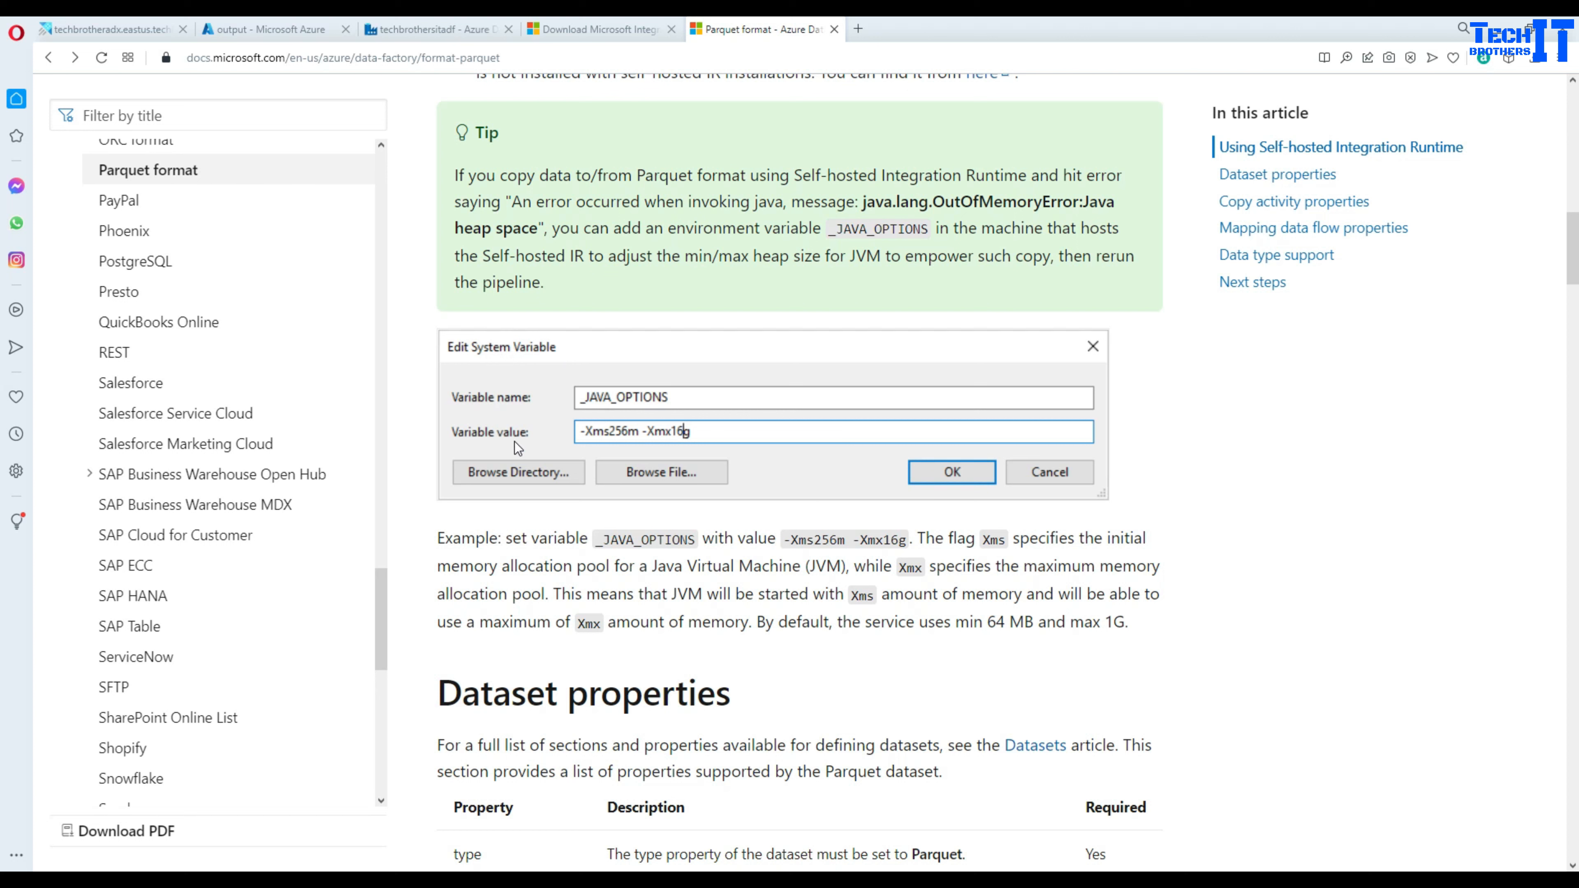
double_click(822, 540)
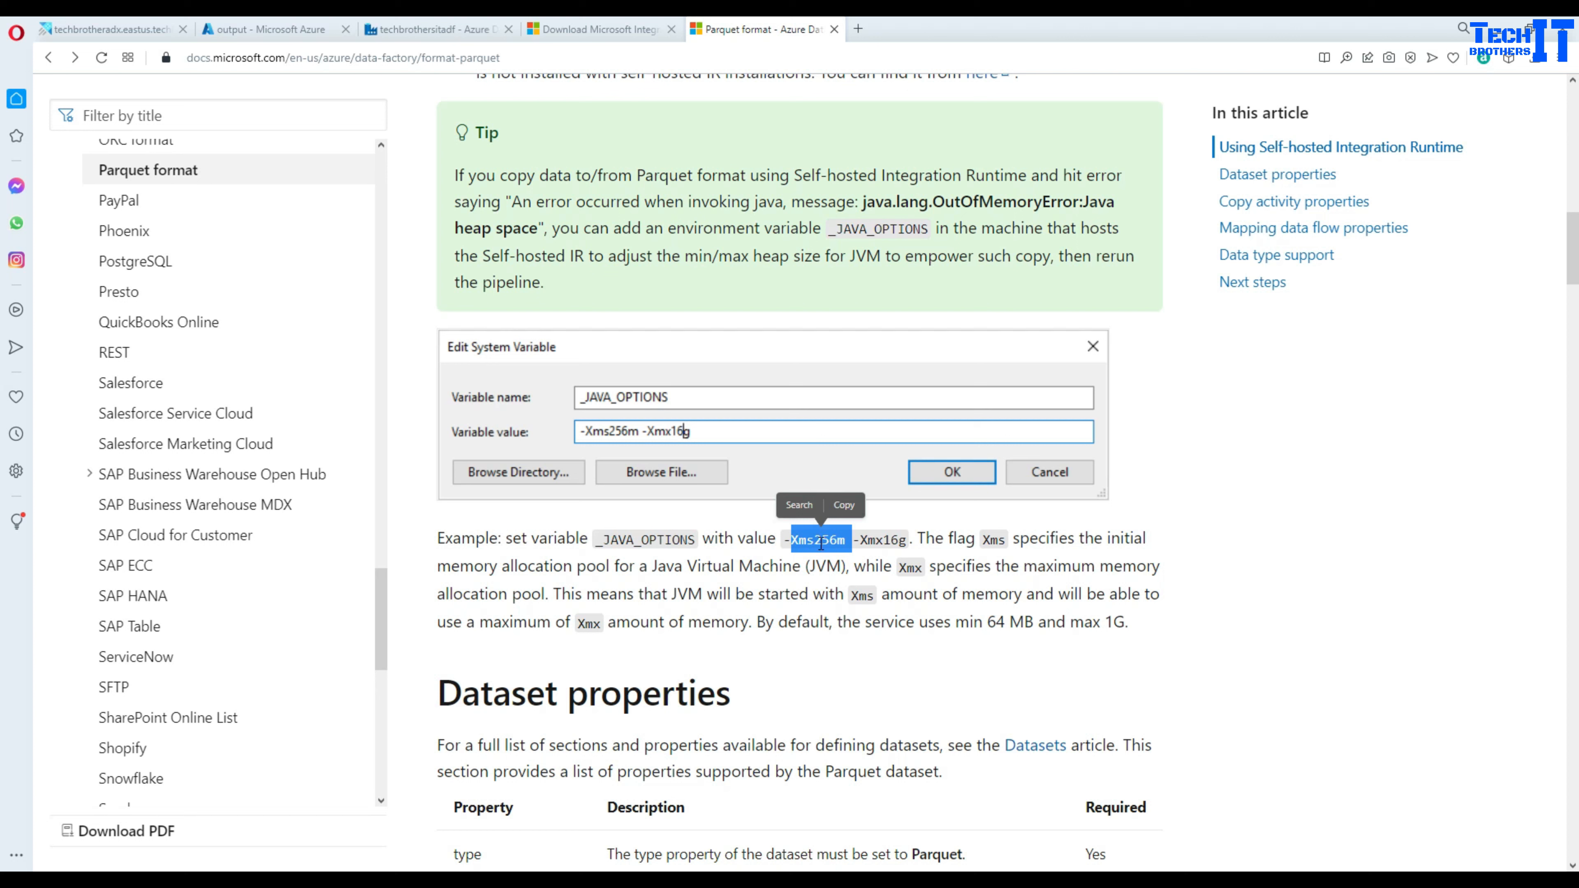
click(821, 542)
drag(814, 541, 909, 541)
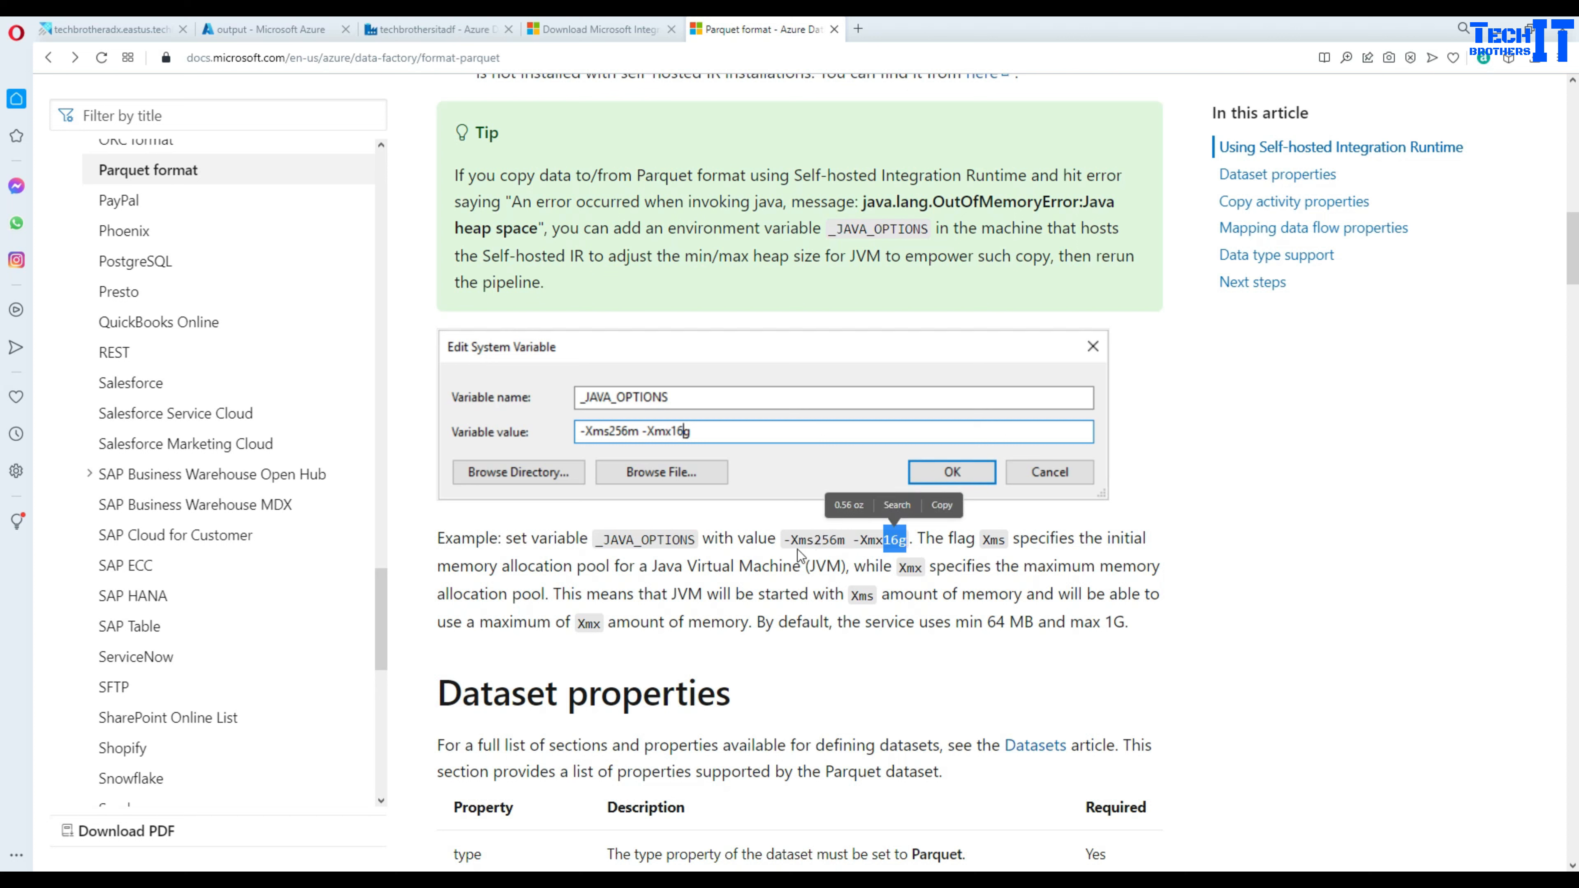
double_click(824, 567)
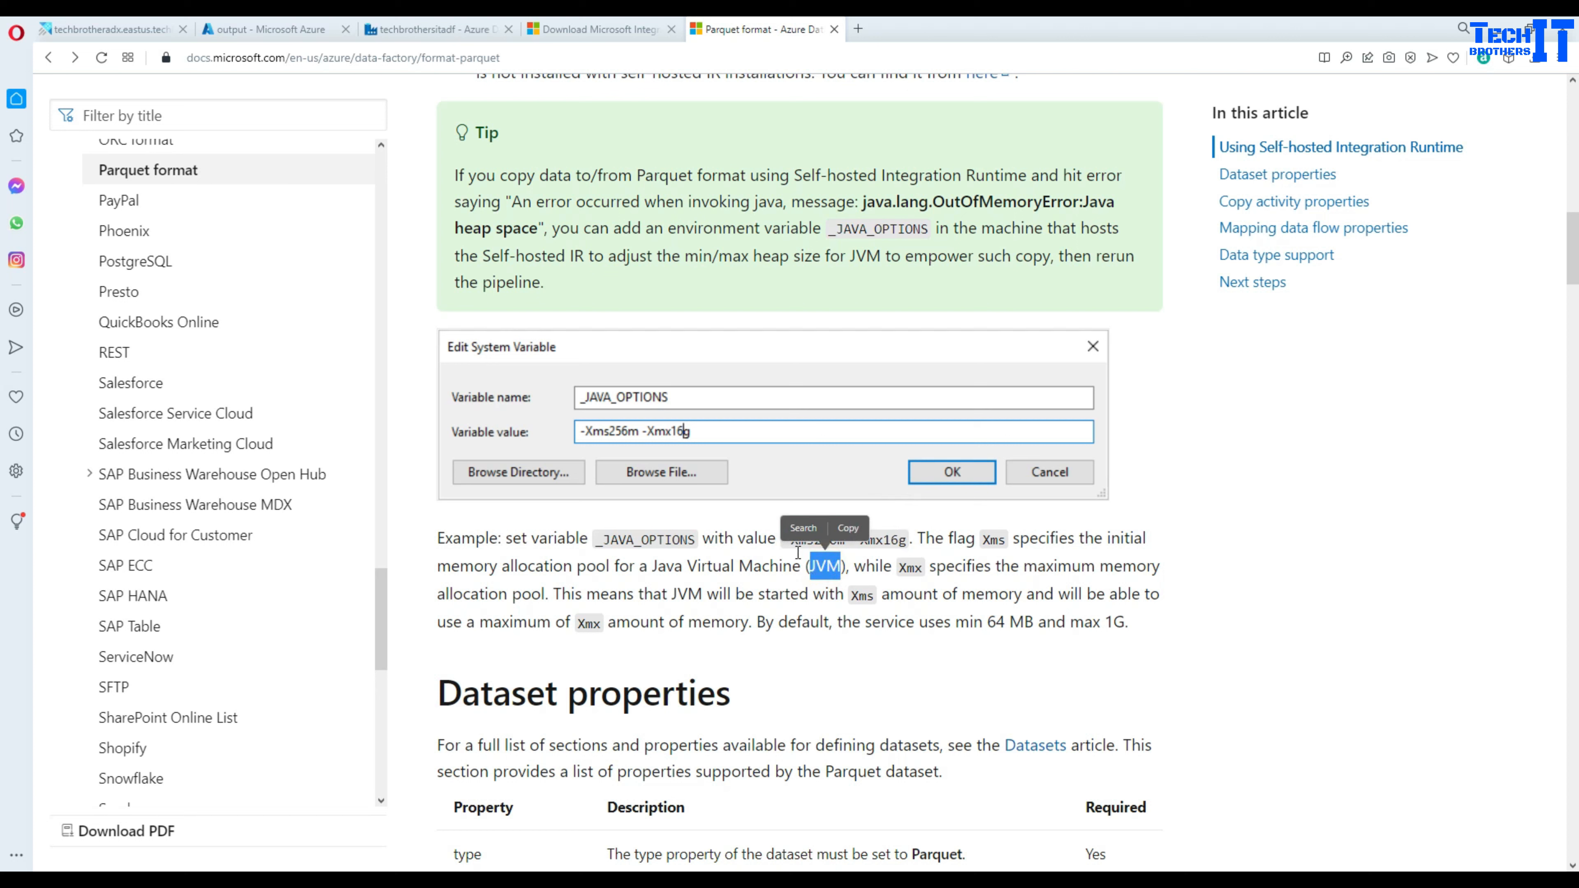
click(787, 578)
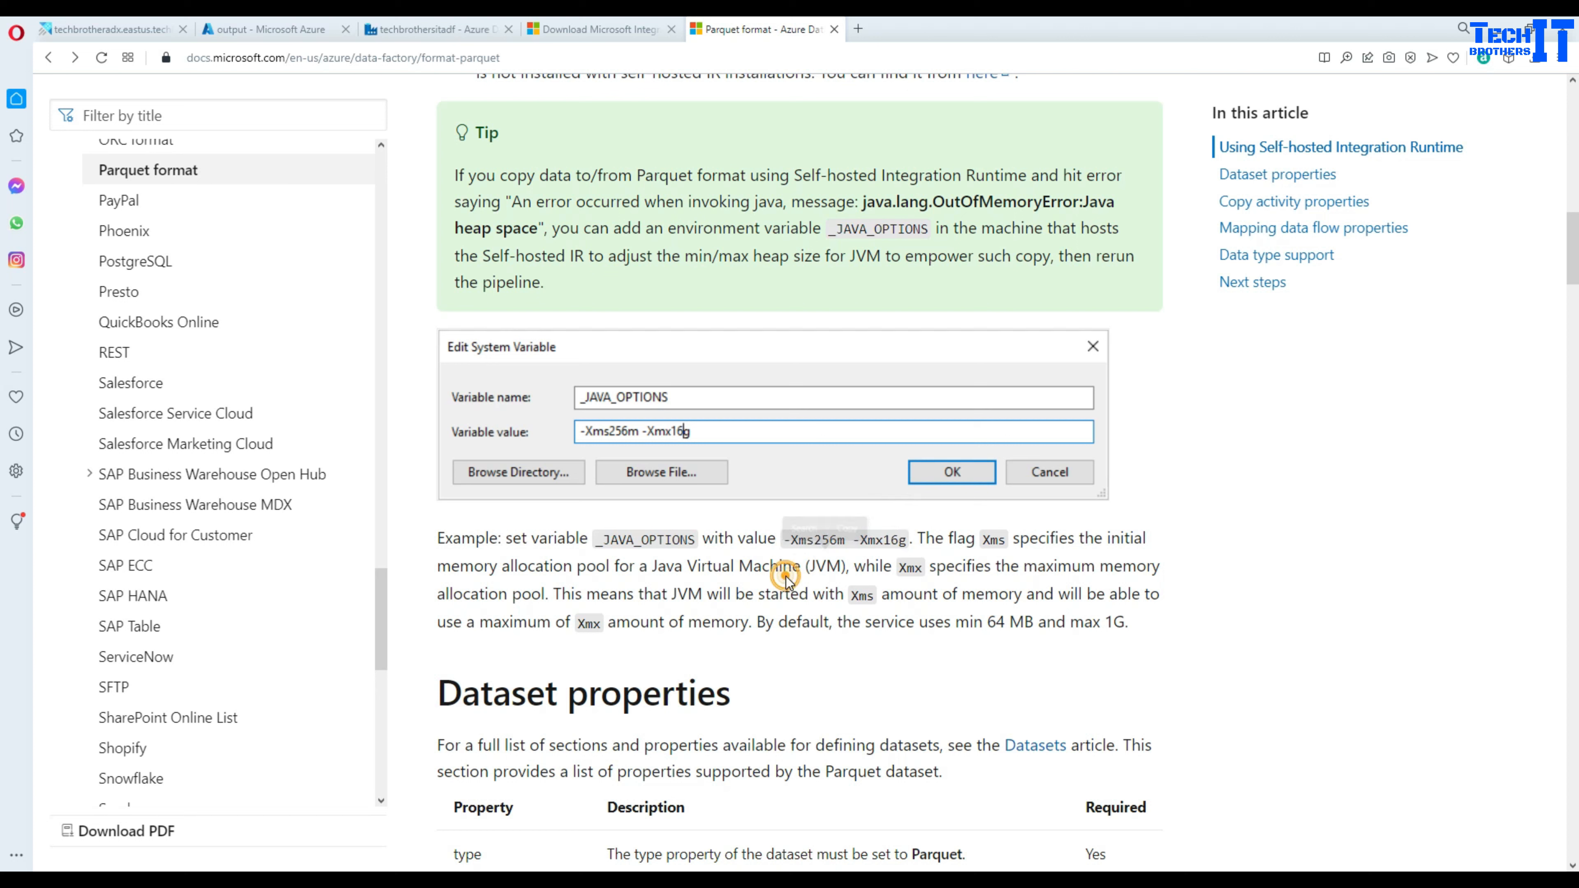
drag(814, 539, 838, 539)
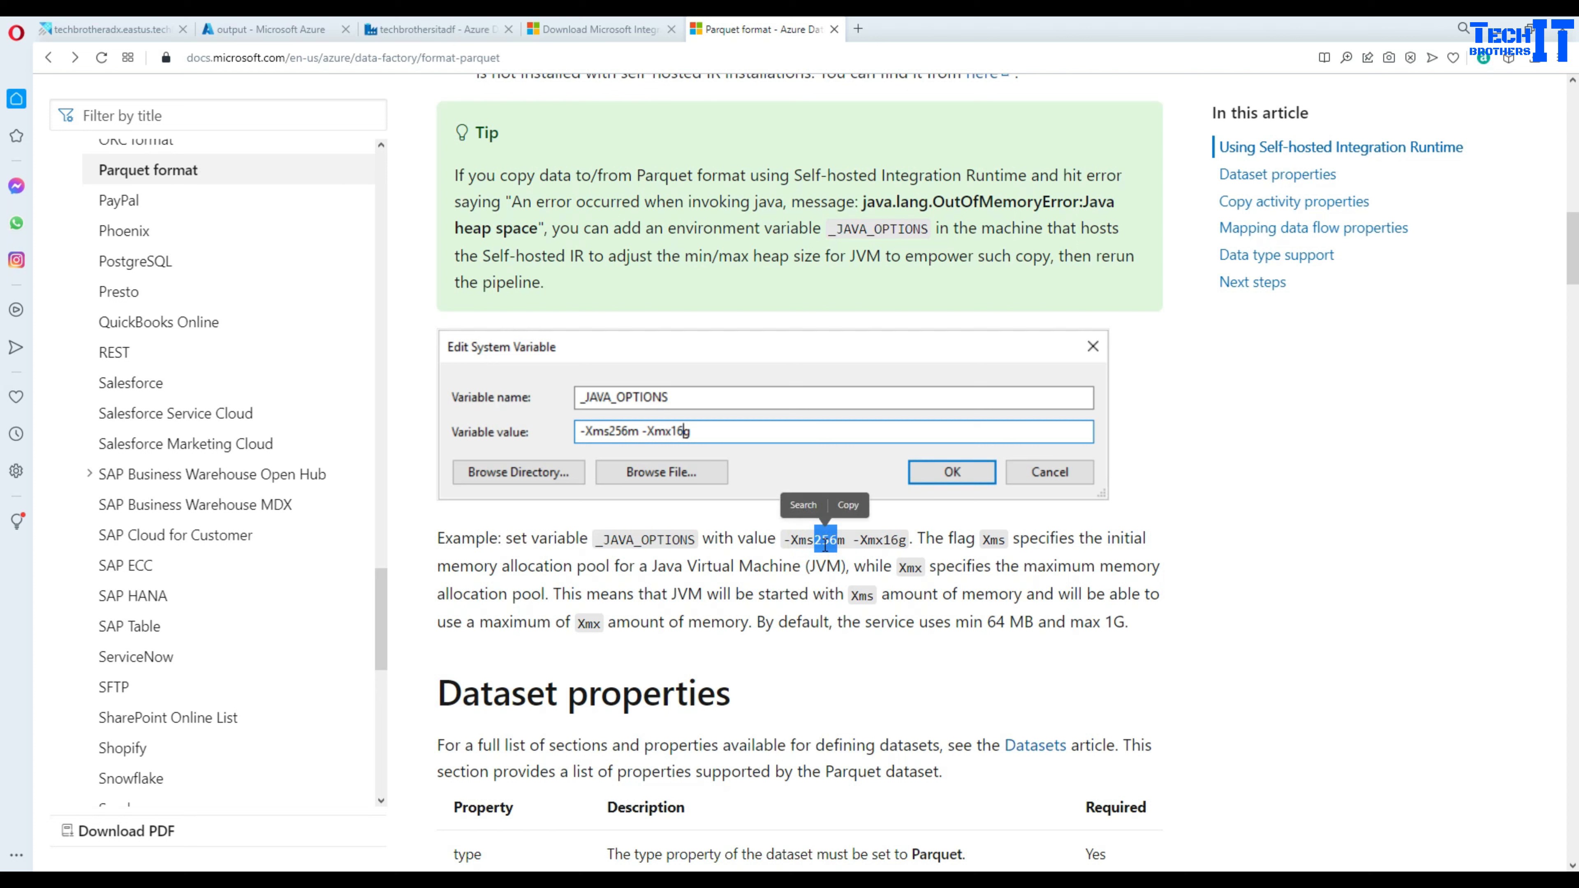
click(828, 541)
drag(845, 539, 792, 538)
drag(905, 536, 785, 534)
scroll(785, 534, down, 3)
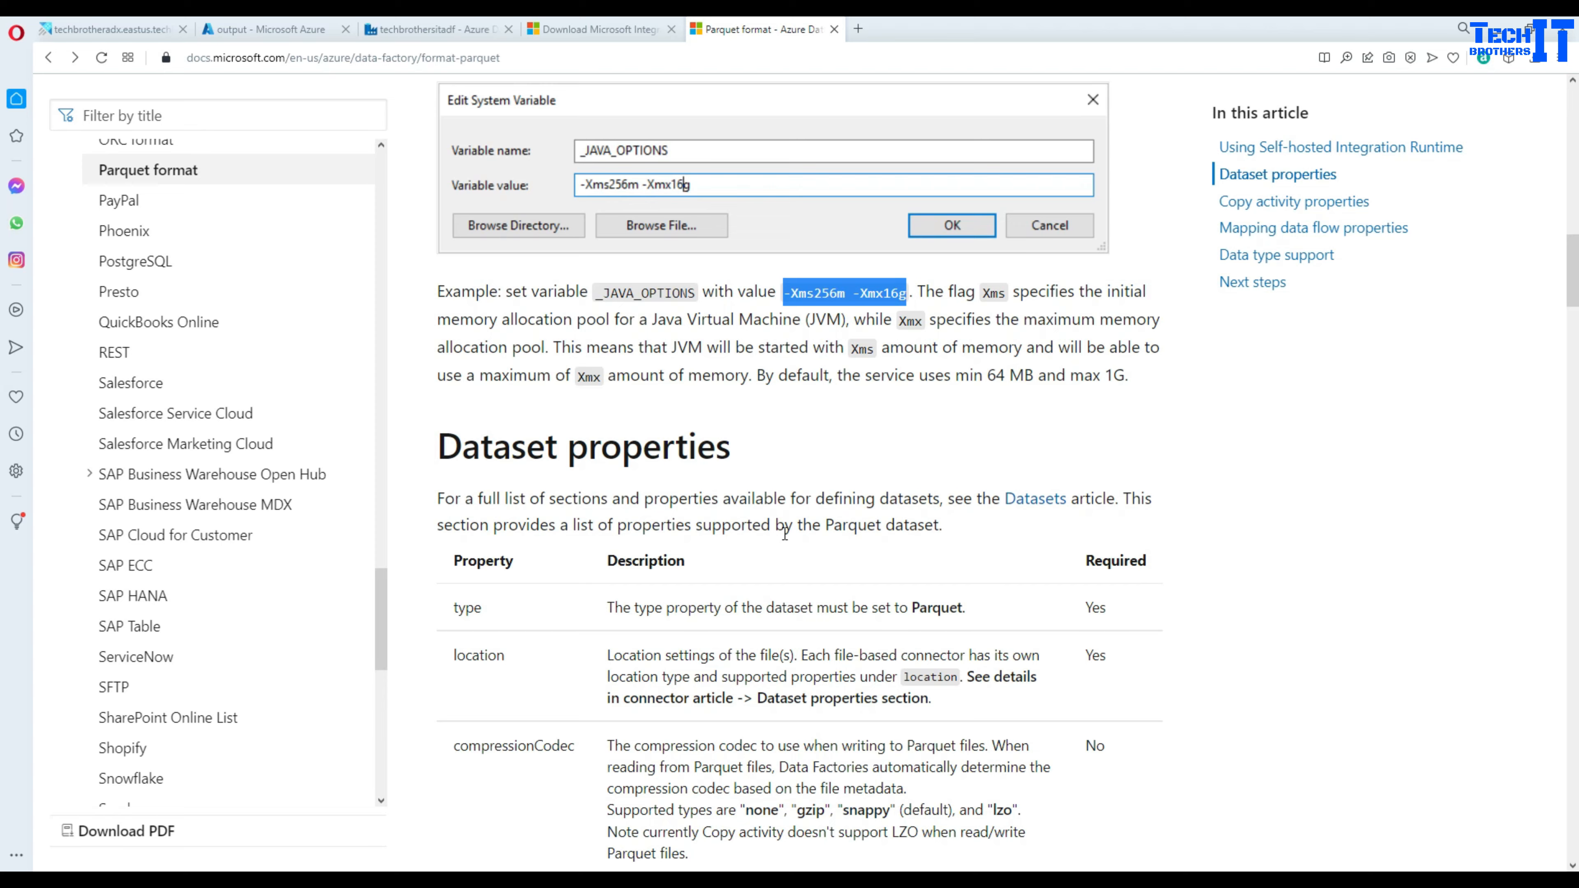
scroll(785, 534, down, 3)
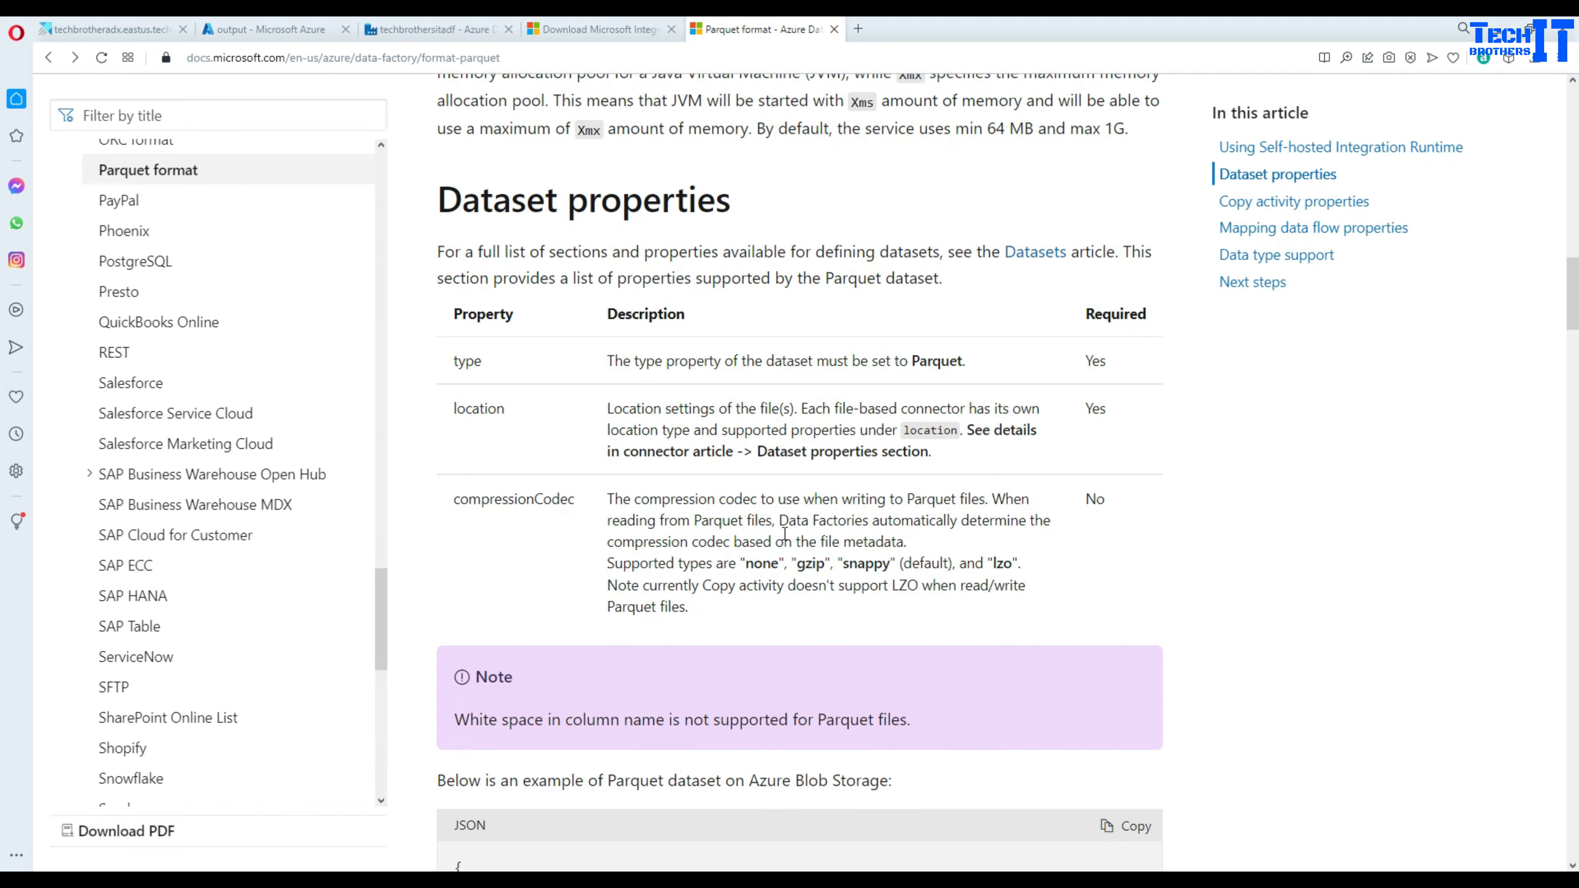
scroll(785, 534, up, 9)
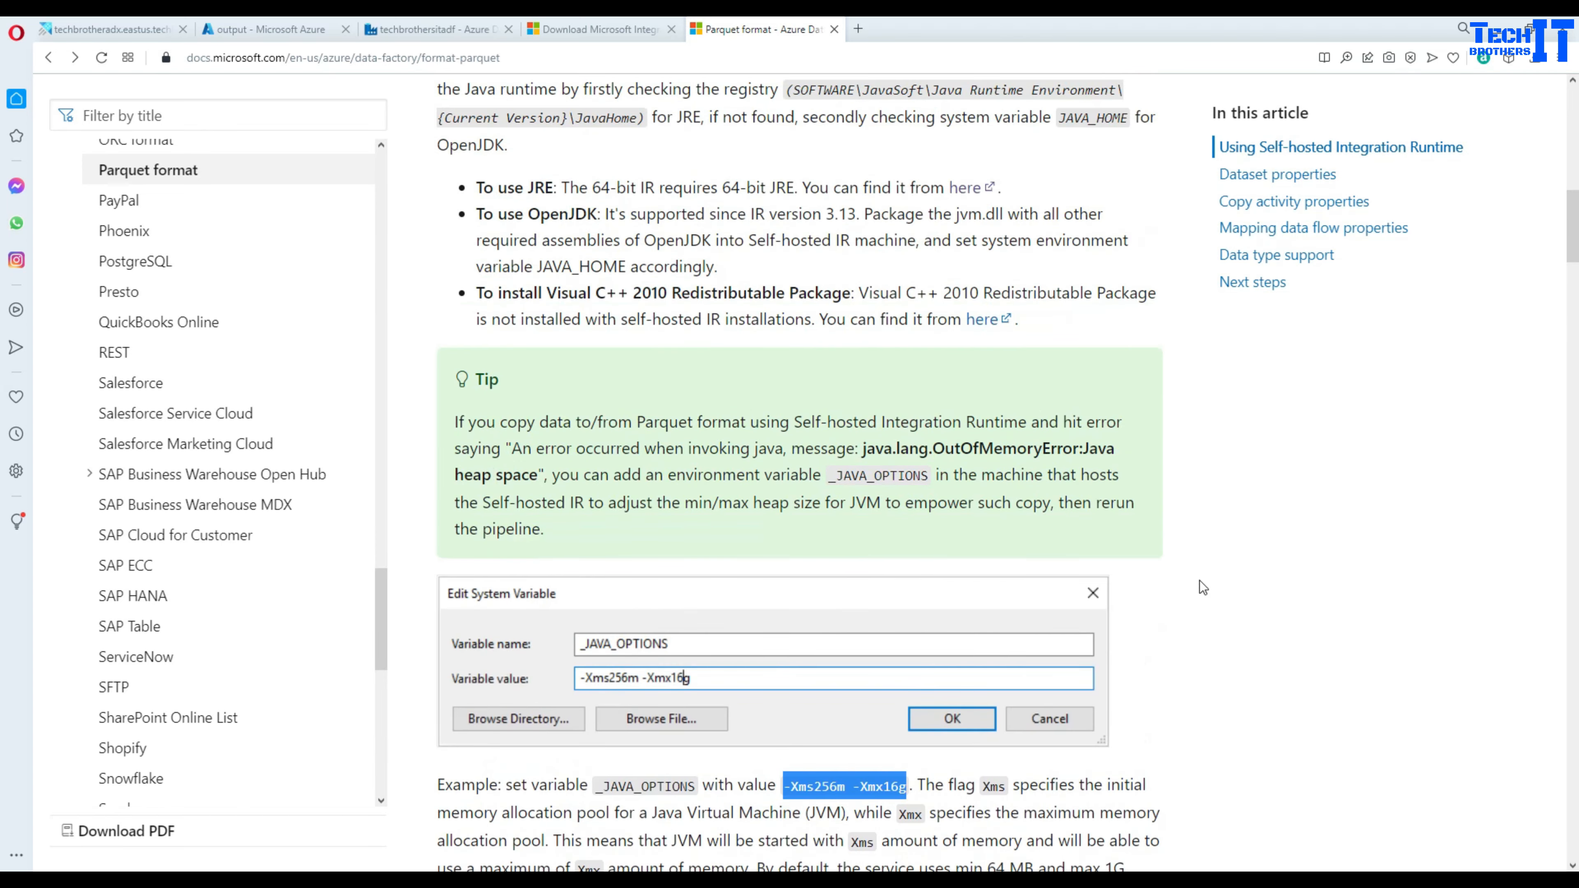
scroll(878, 612, up, 4)
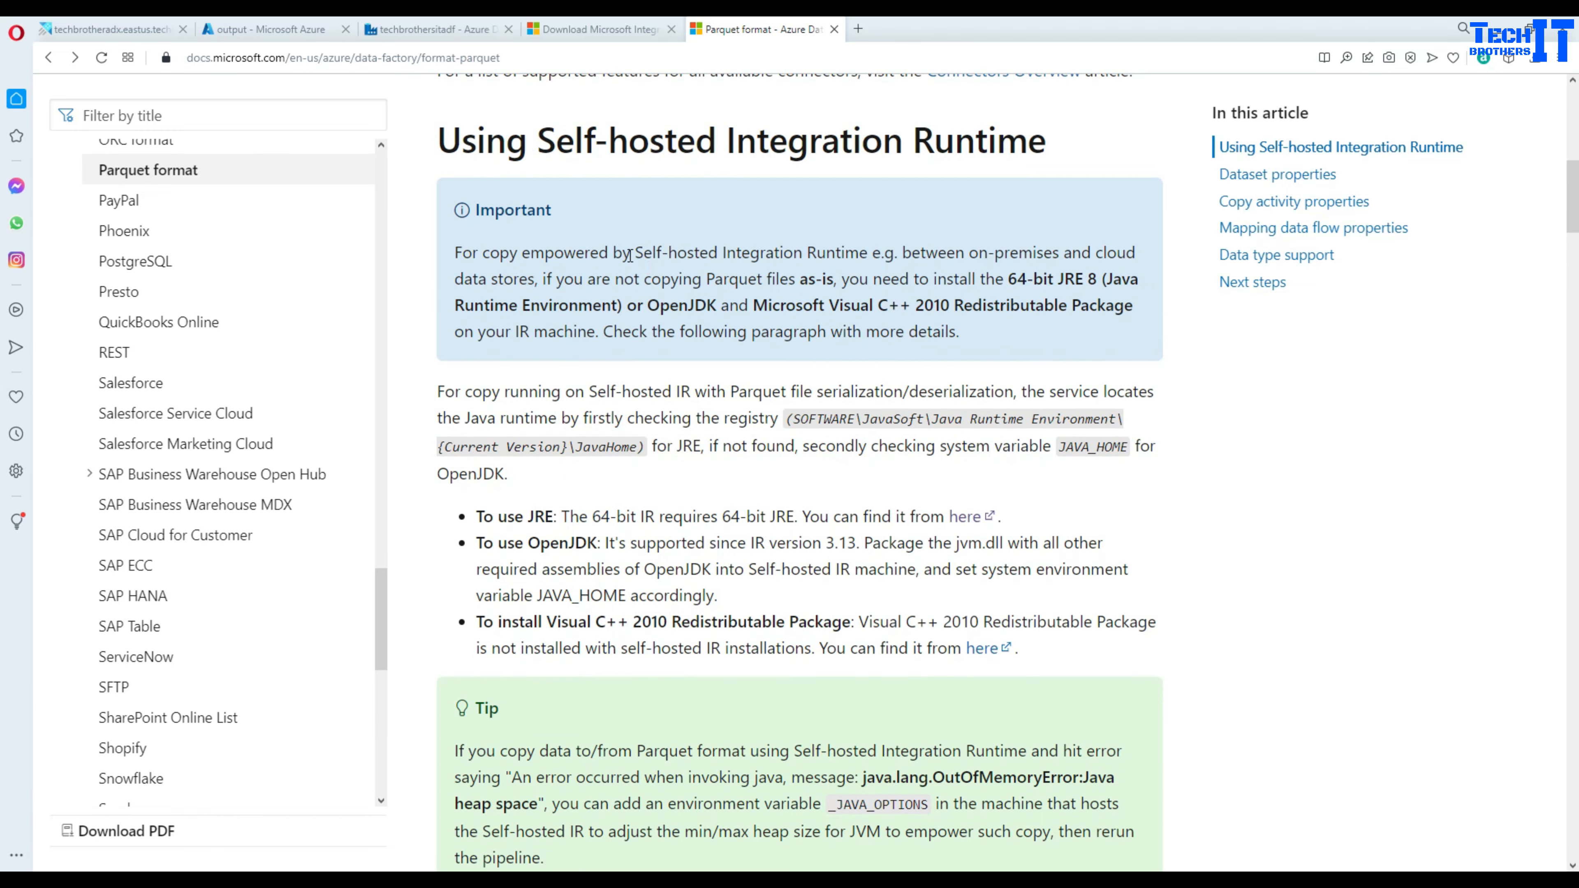
scroll(744, 411, up, 9)
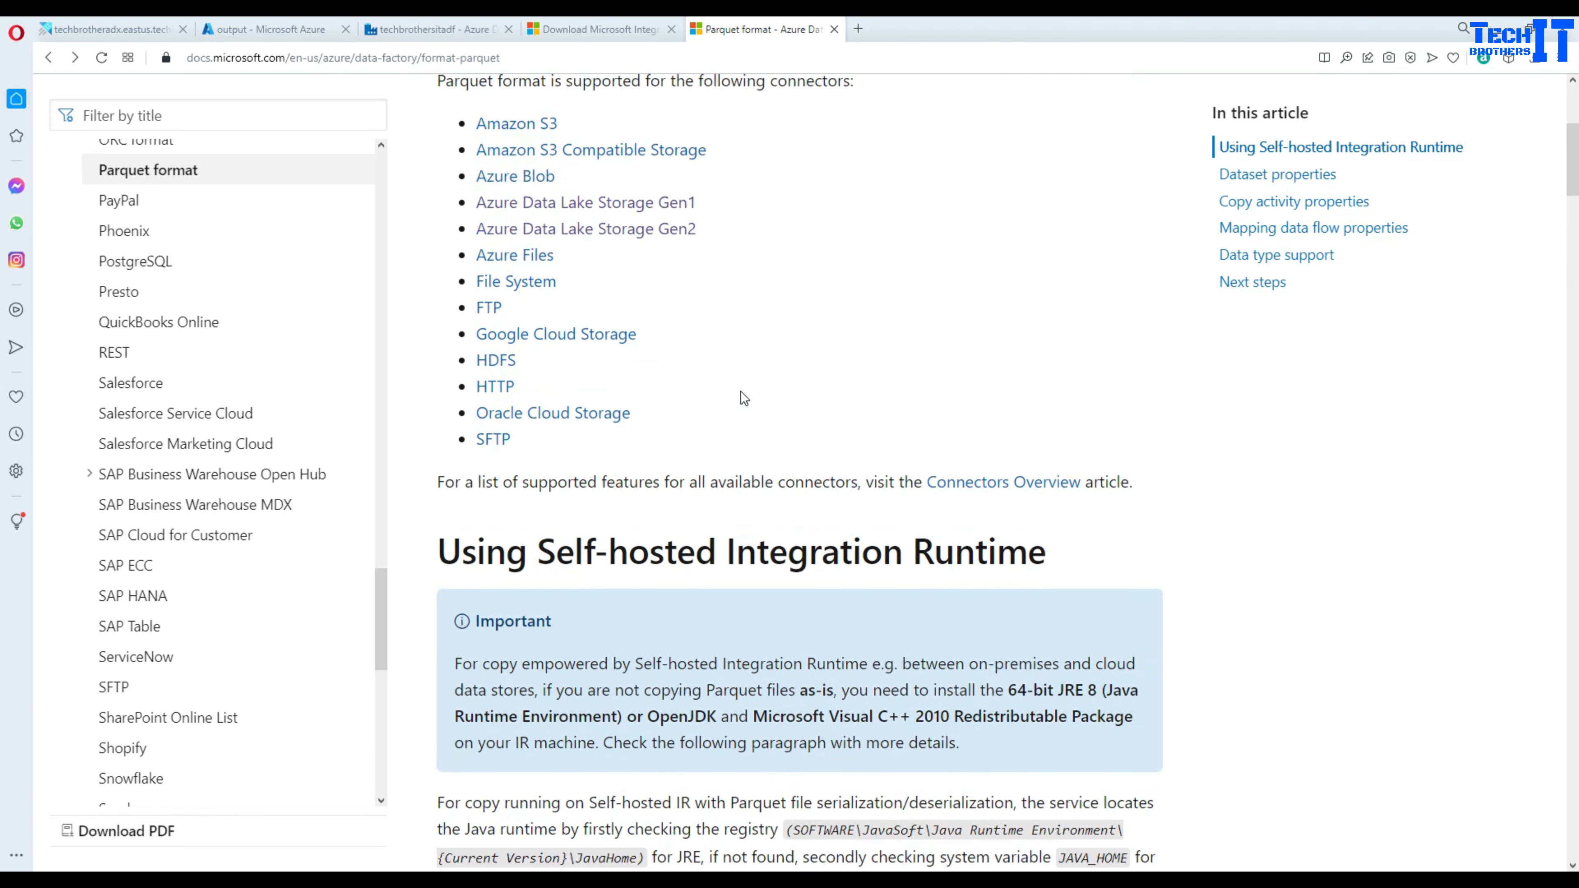